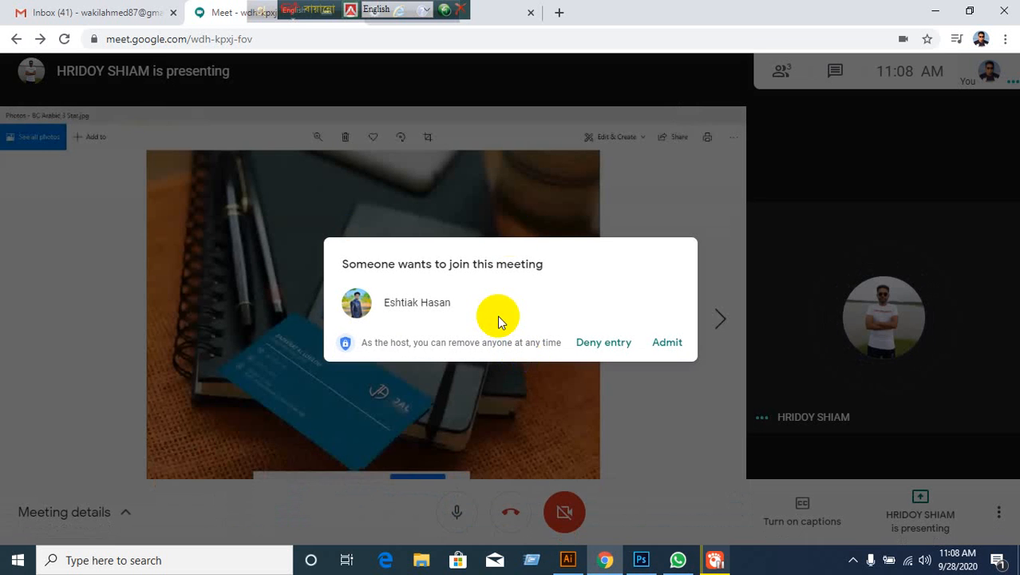
Admit the two people who ask to join the Google Meet call
left_click(670, 342)
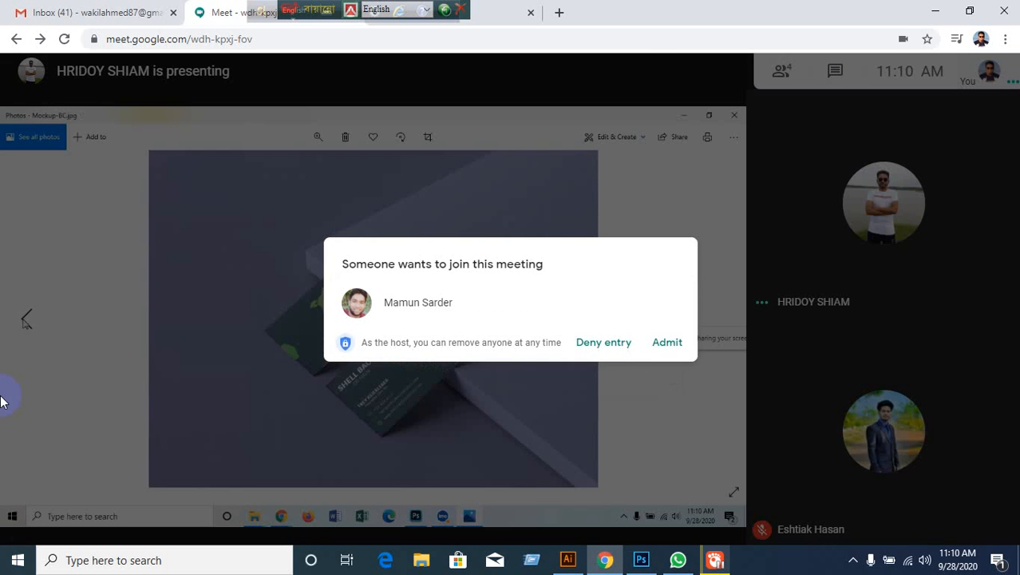
left_click(669, 344)
left_click(667, 351)
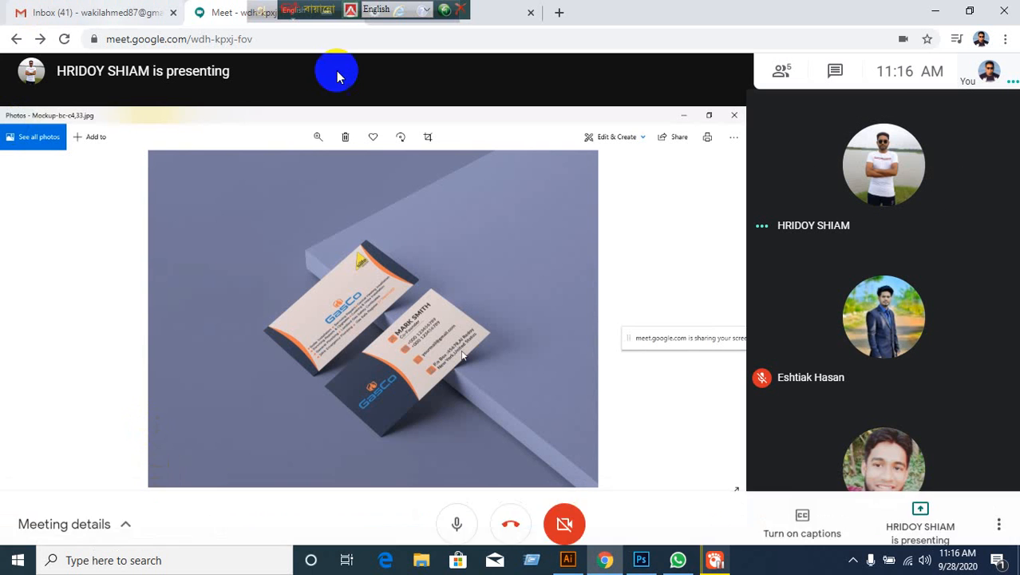
Move the two floating keyboard-language toolbars clear of the browser tabs and admit the next person waiting to join the meeting
left_click(248, 11)
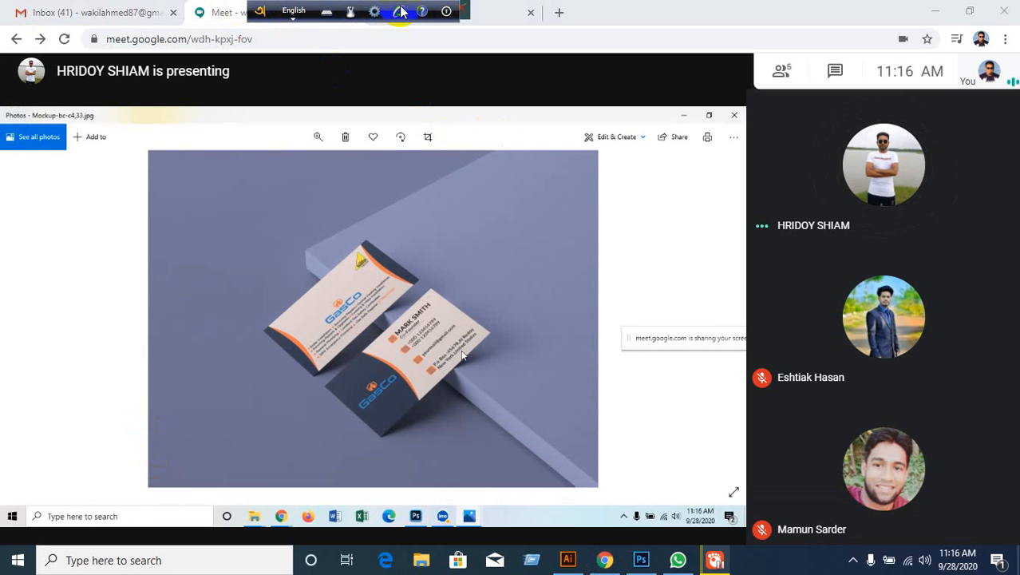
left_click_drag(268, 11, 756, 12)
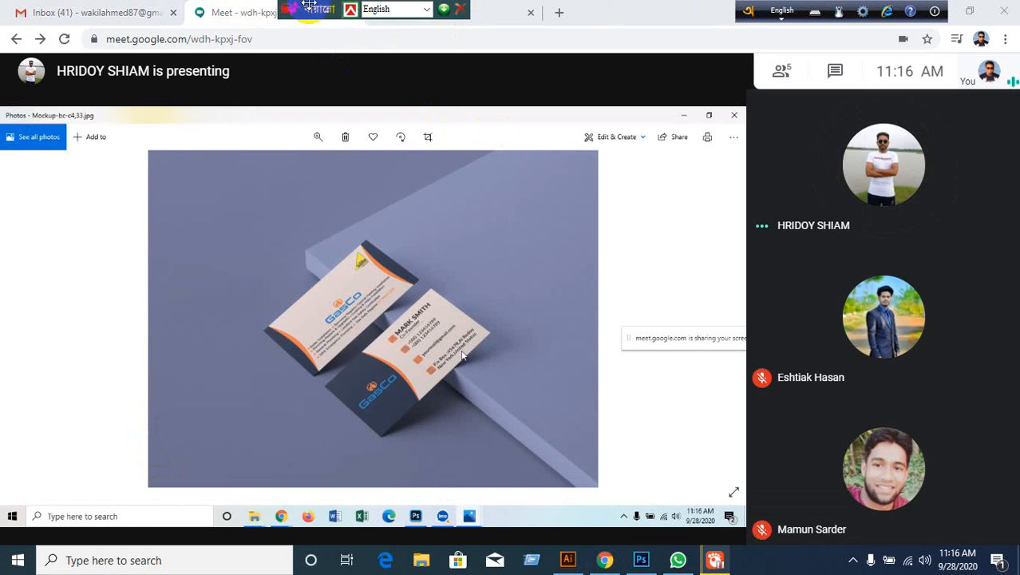
left_click_drag(295, 8, 739, 9)
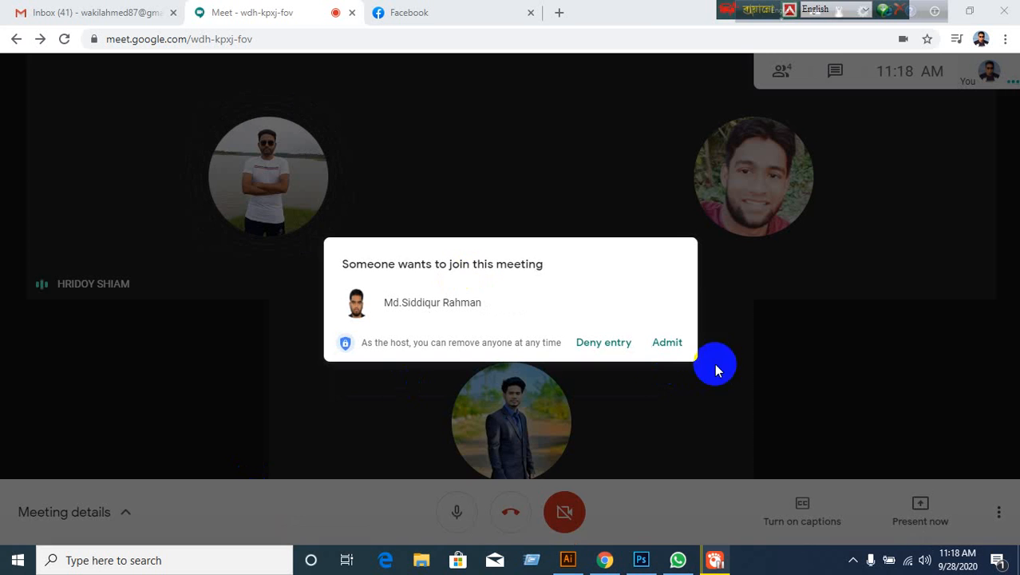
left_click(684, 345)
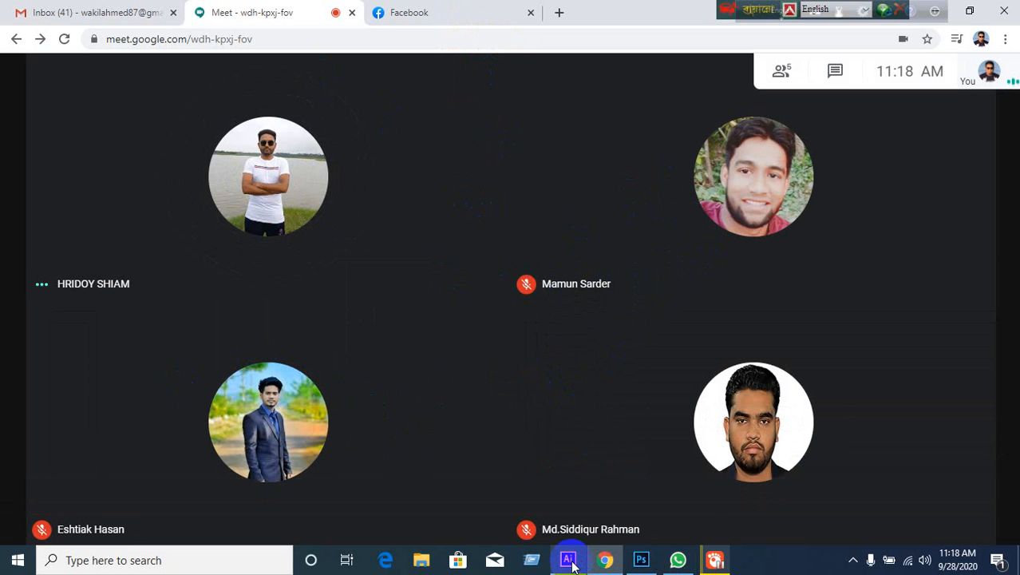
left_click(568, 560)
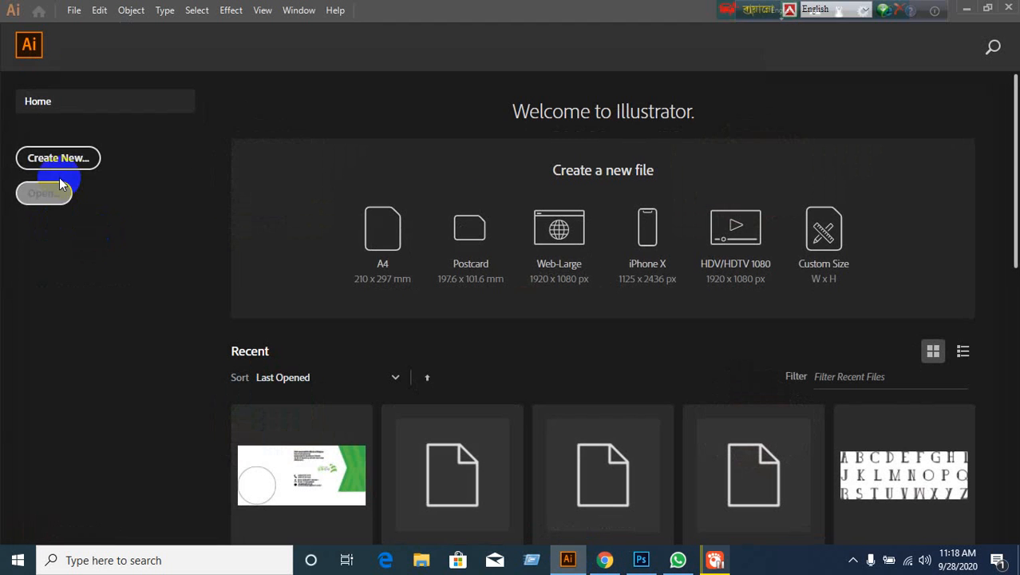
left_click(571, 559)
left_click(570, 562)
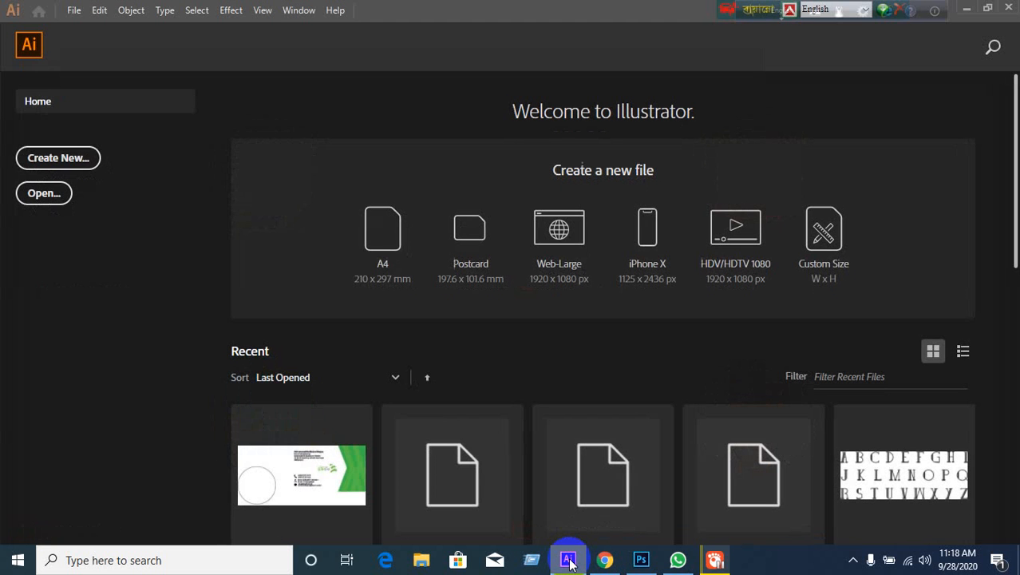
left_click(60, 161)
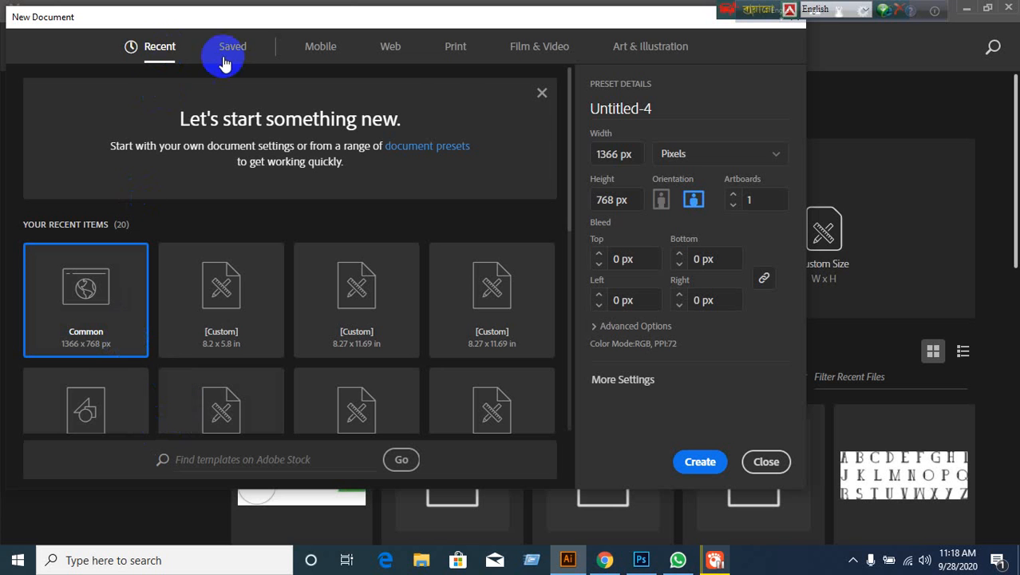
left_click(461, 49)
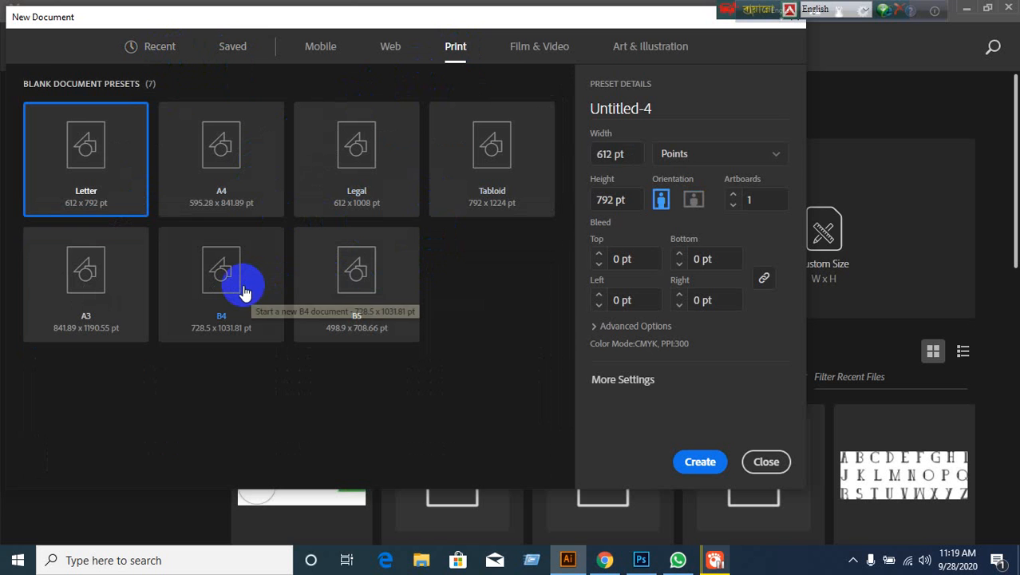
left_click(774, 163)
left_click(683, 230)
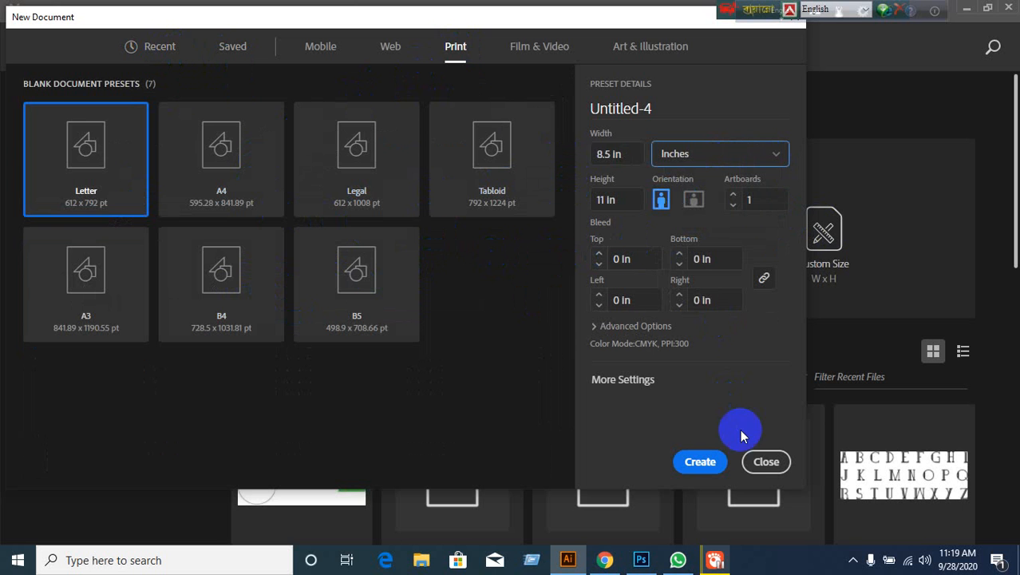
left_click(766, 461)
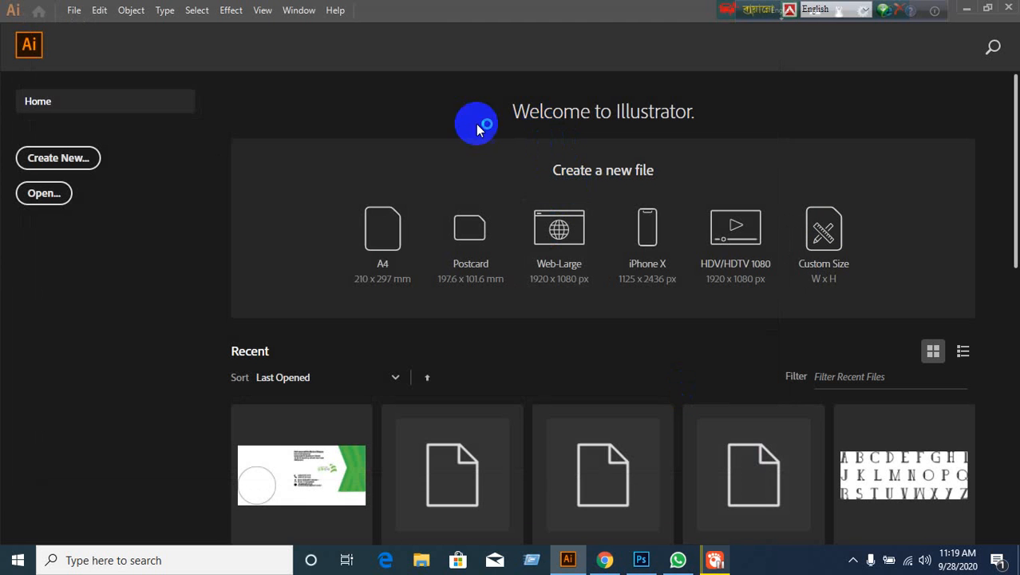
left_click(608, 557)
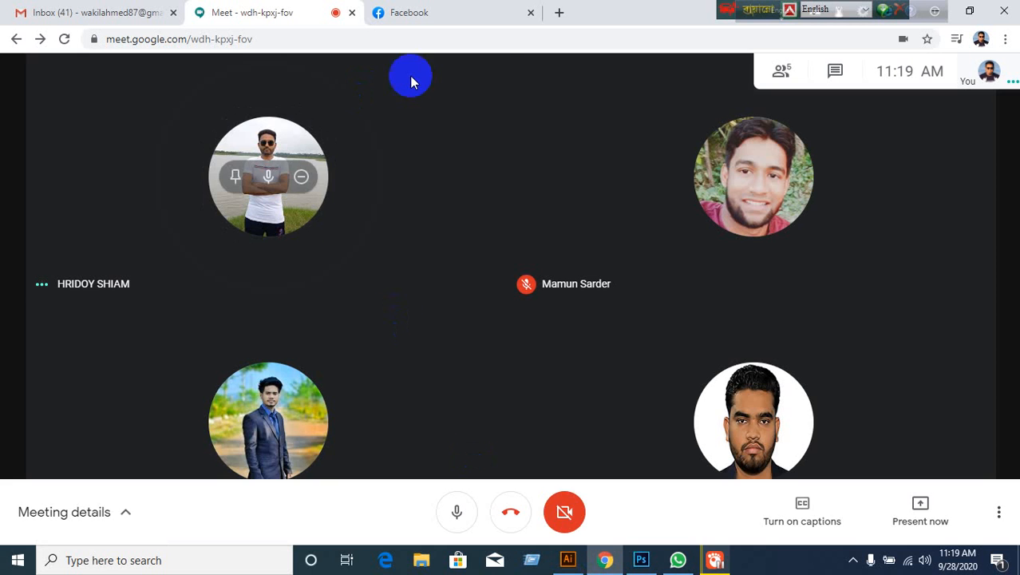
left_click(559, 12)
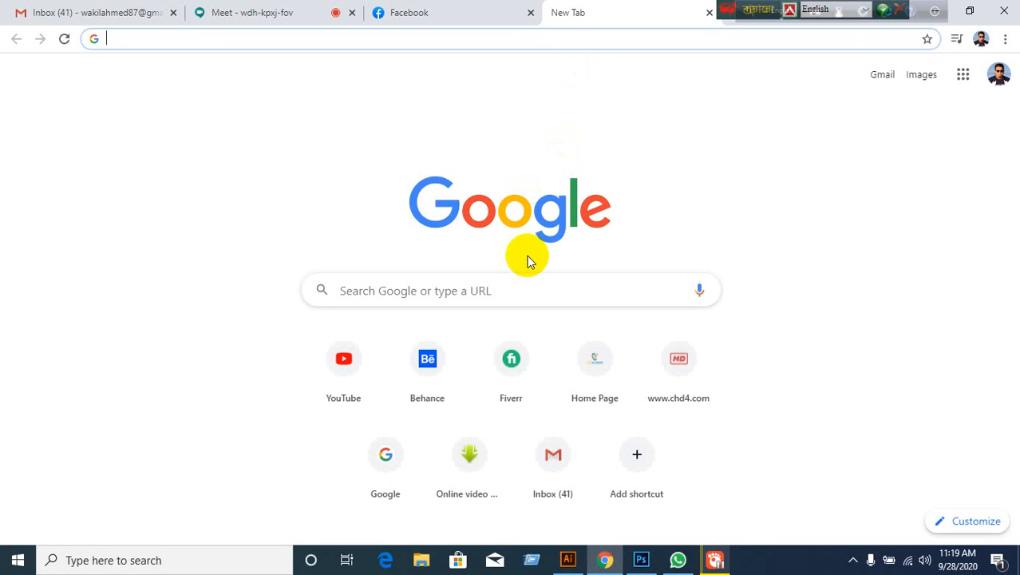
type("www.gr")
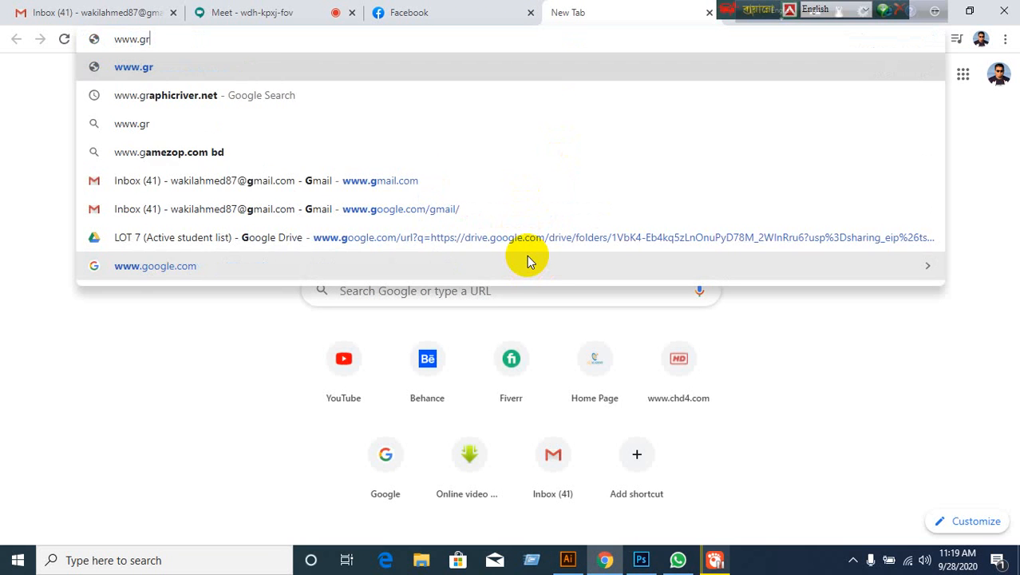
type("aphi")
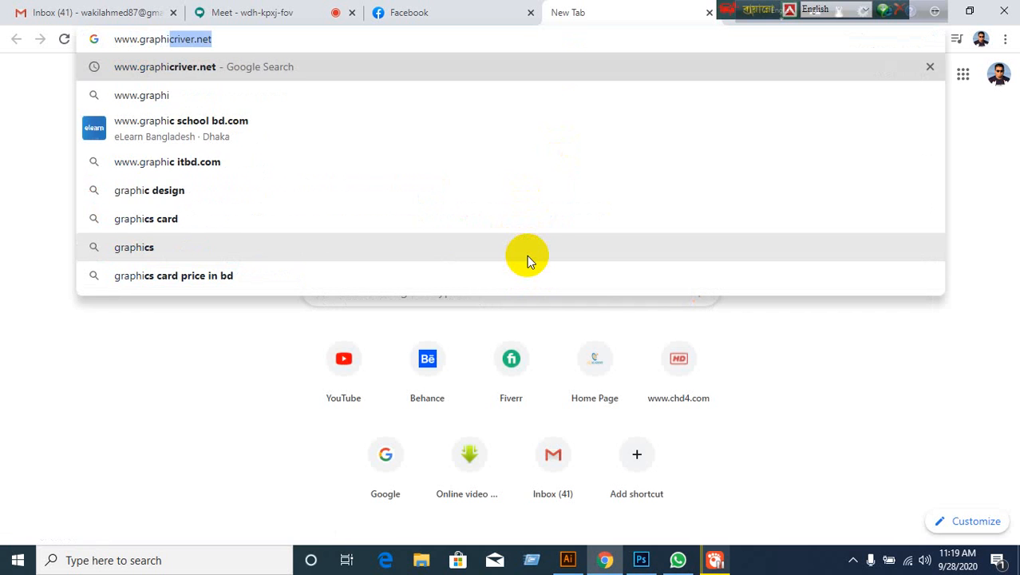
key("Return")
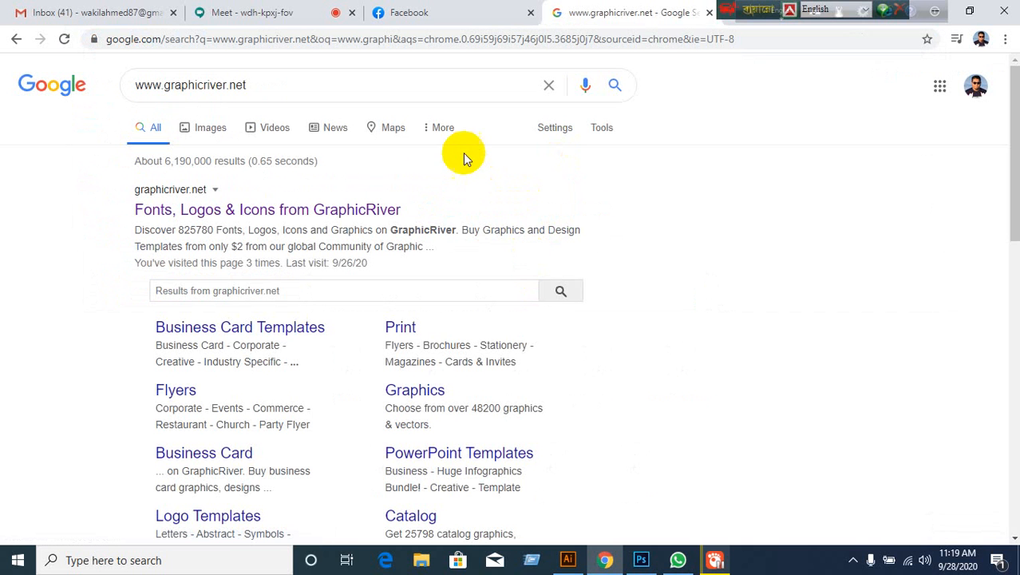
left_click(317, 39)
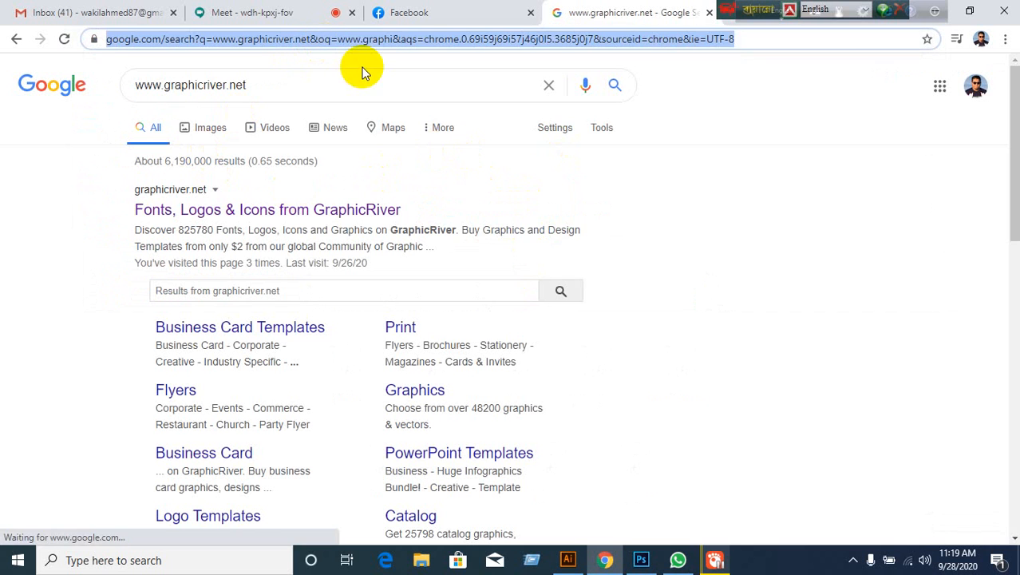
type("www.graphi")
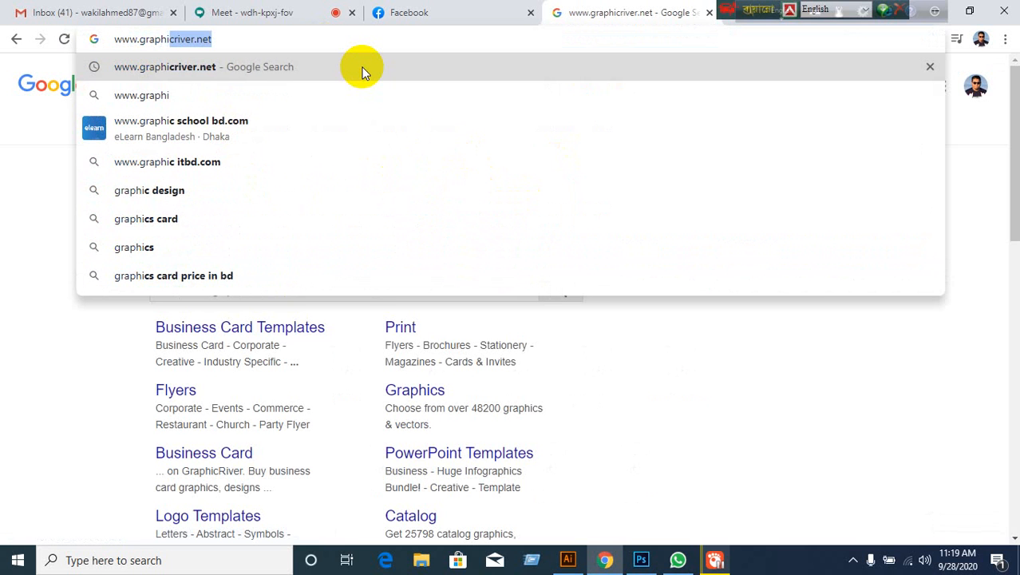
left_click(361, 70)
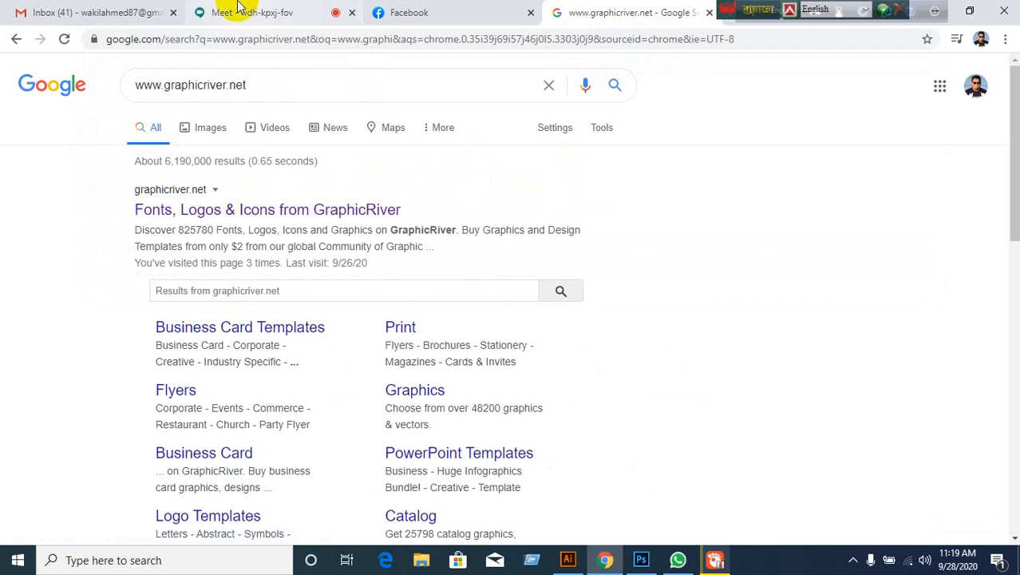
left_click(177, 210)
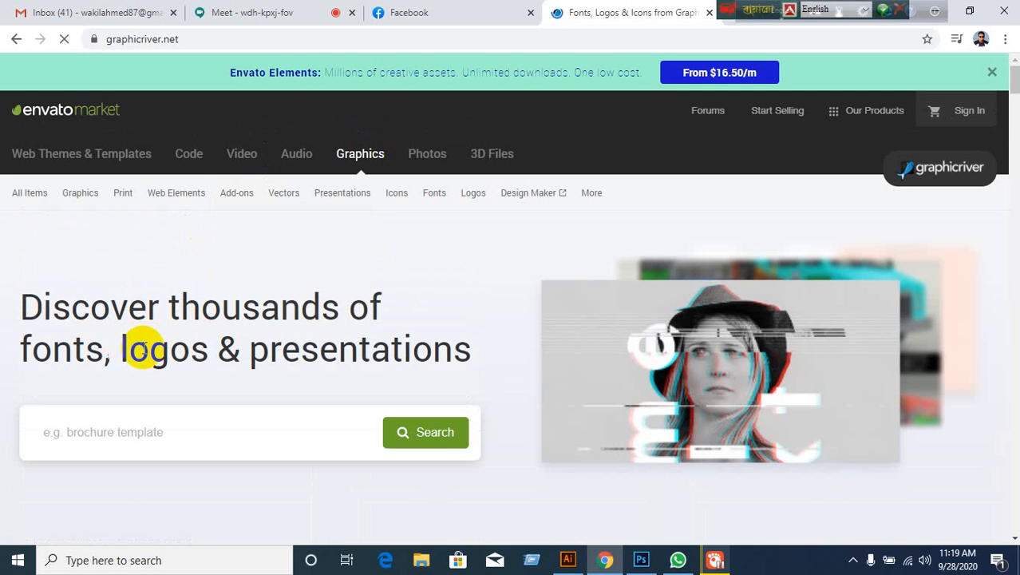
Search GraphicRiver for calendar and open the Desk Calendar 2021 item with the orange January page
left_click(154, 431)
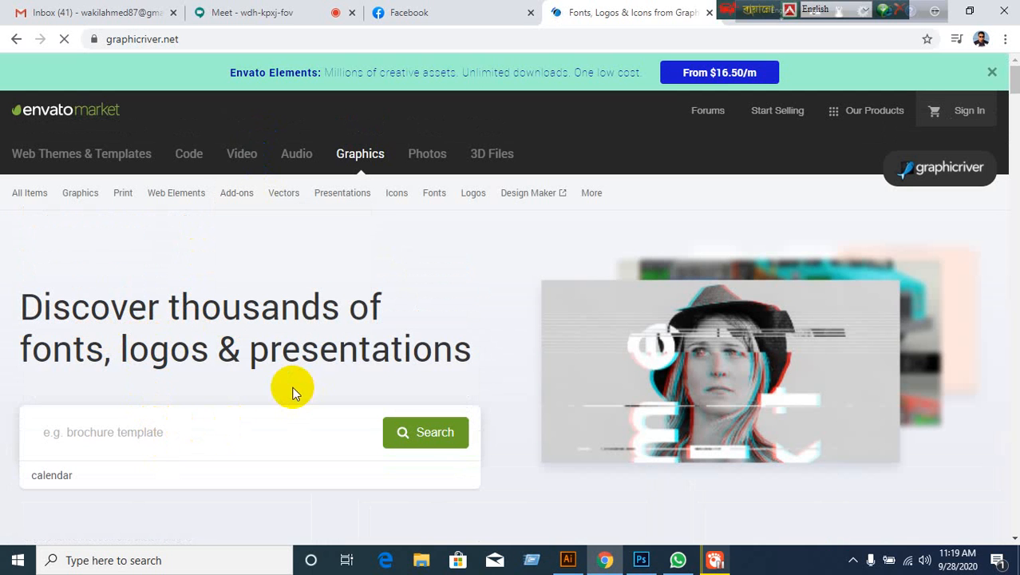
left_click(47, 477)
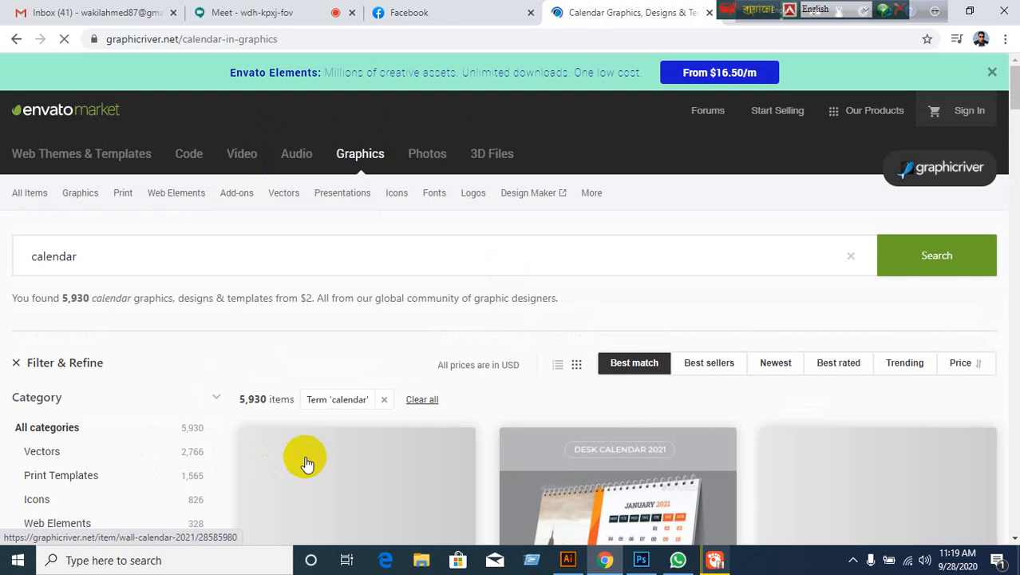
scroll(307, 462, "down", 3)
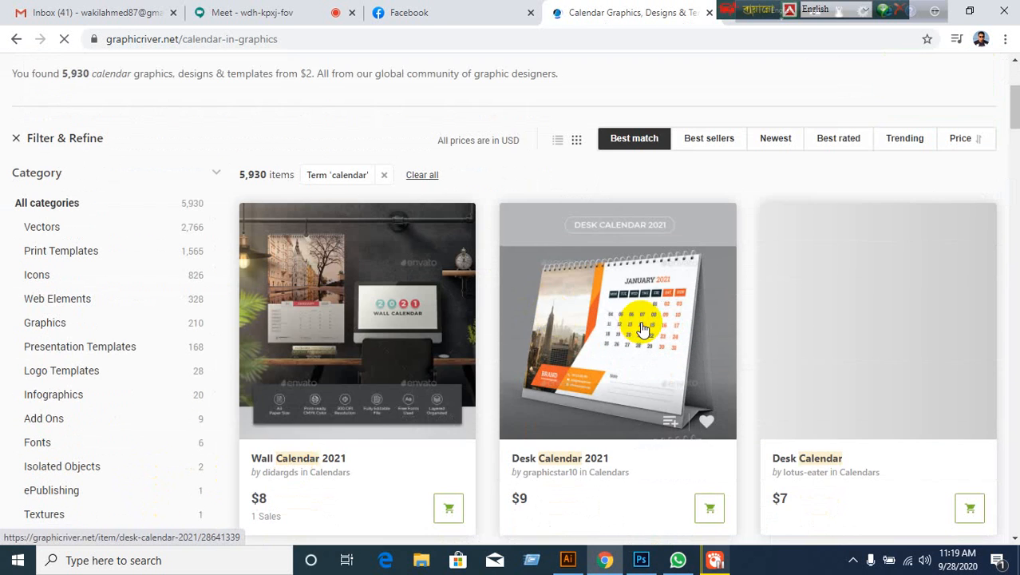
left_click(643, 329)
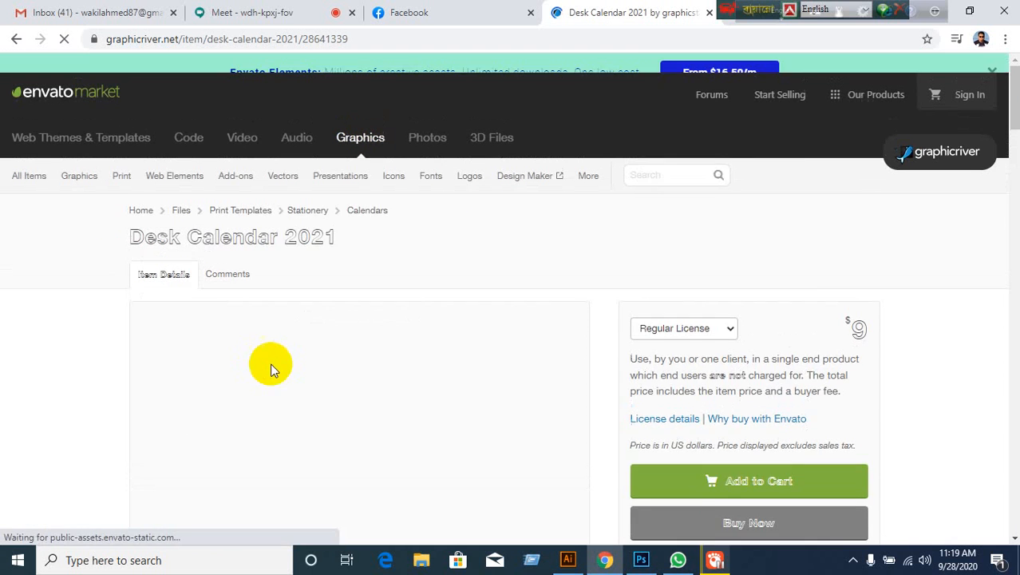
left_click(678, 560)
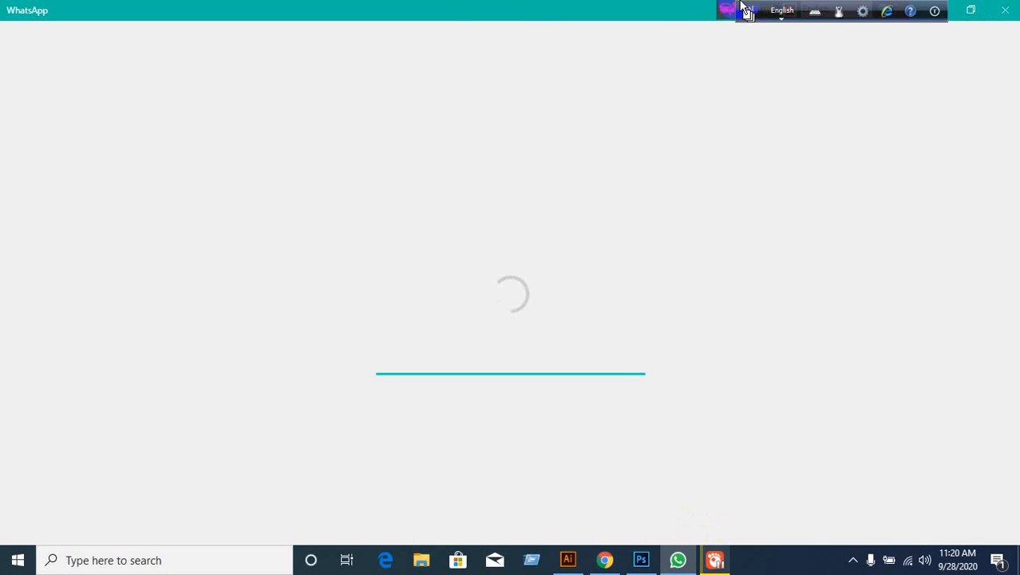
left_click_drag(719, 9, 397, 10)
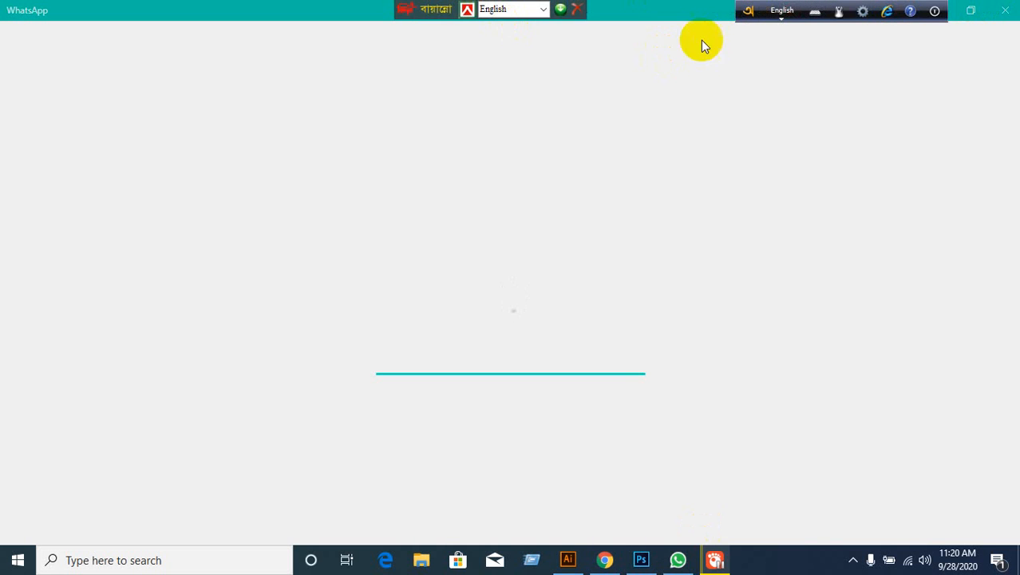
left_click_drag(756, 15, 507, 15)
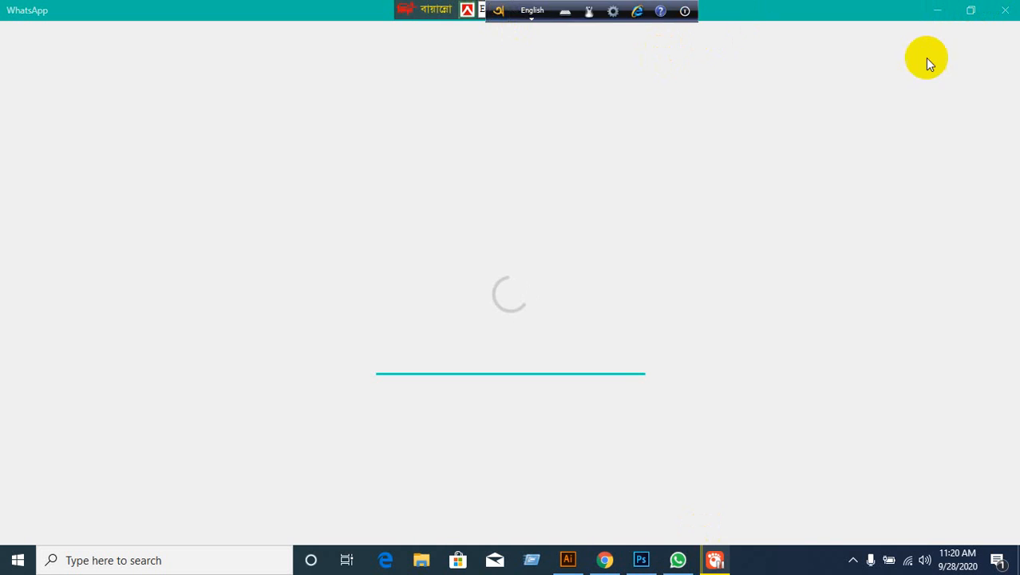
left_click(936, 10)
left_click(330, 8)
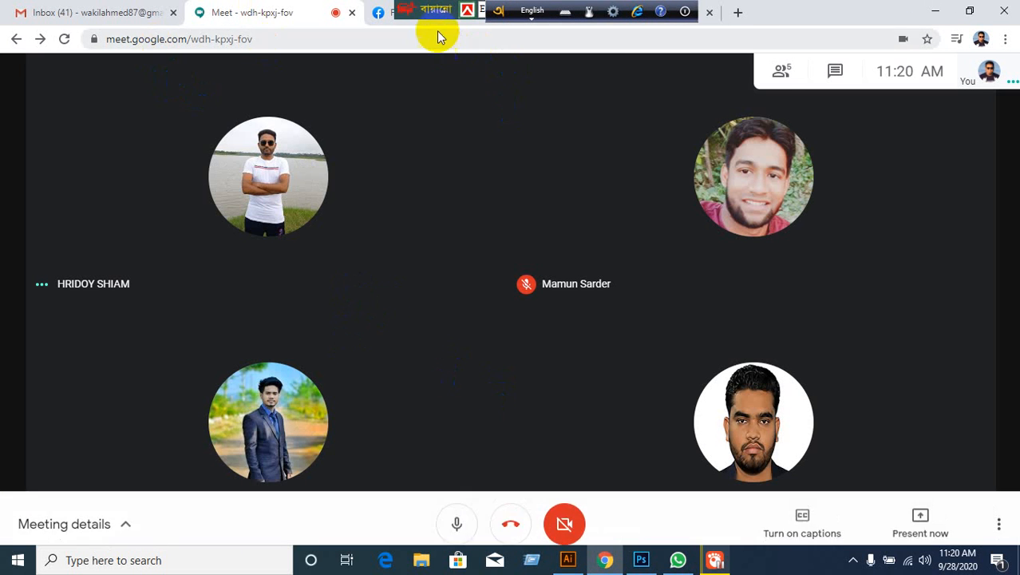
left_click_drag(410, 9, 790, 7)
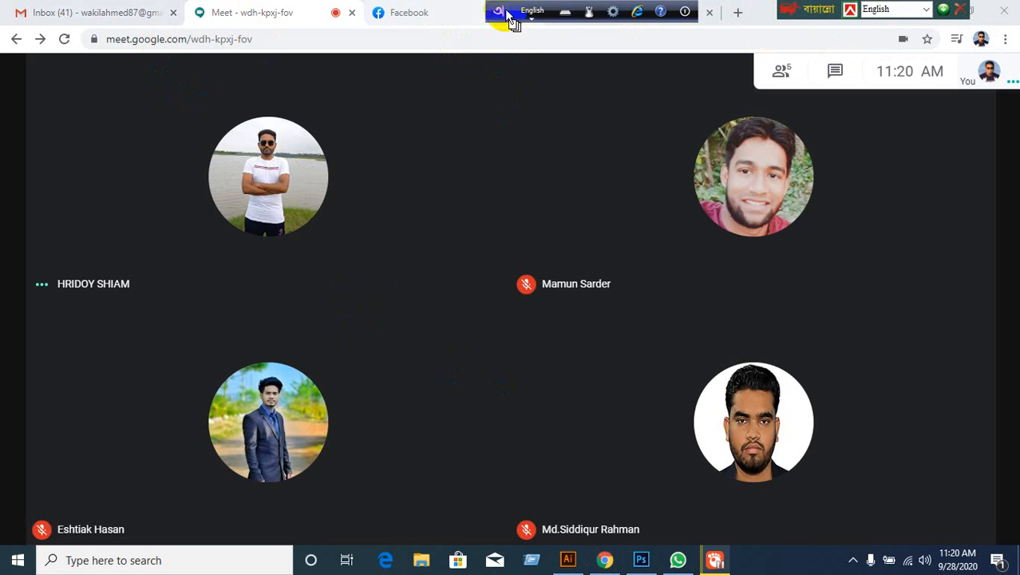
left_click_drag(507, 14, 829, 16)
Return to the Desk Calendar 2021 page and examine its monthly preview images and print dimensions
left_click(617, 15)
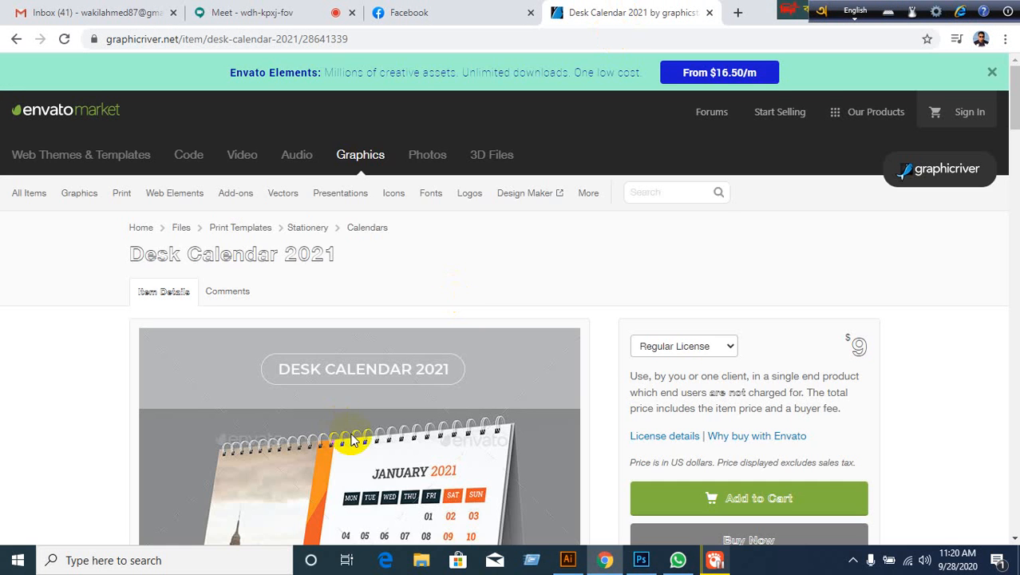
scroll(353, 427, "down", 7)
scroll(364, 426, "down", 3)
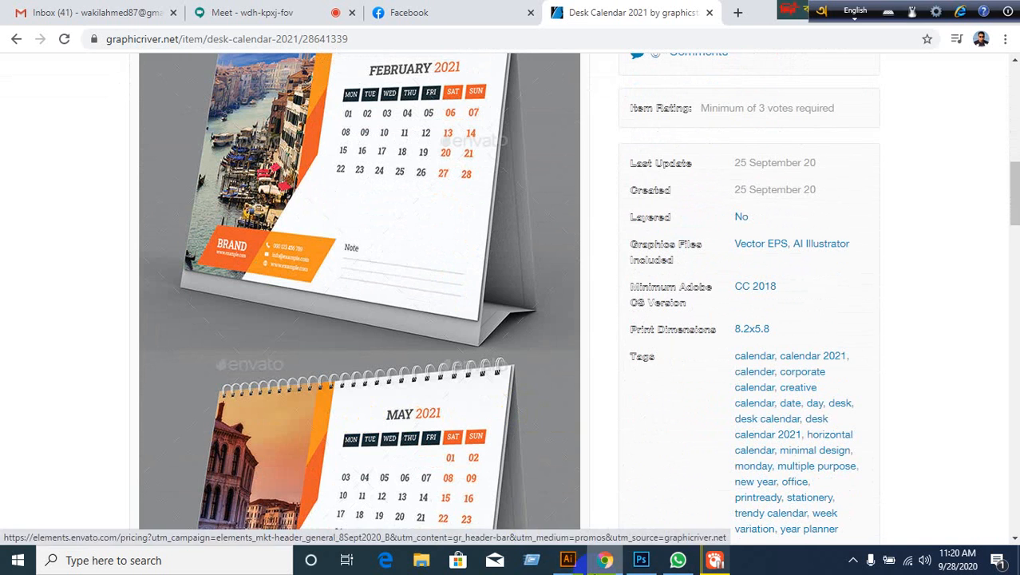
Switch to Illustrator's home screen, checking the Desk Calendar 2021 page once more
left_click(568, 561)
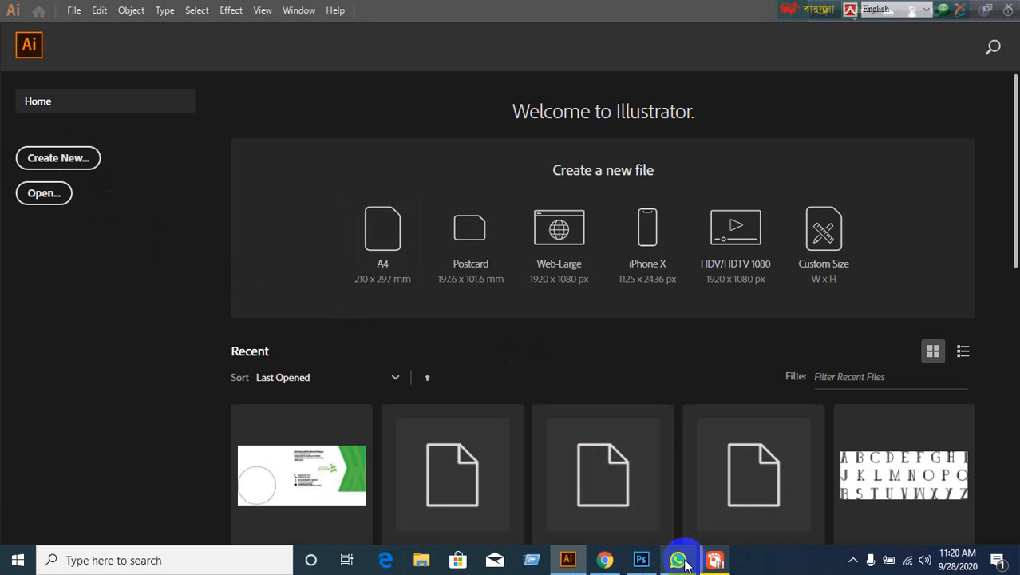
left_click(616, 562)
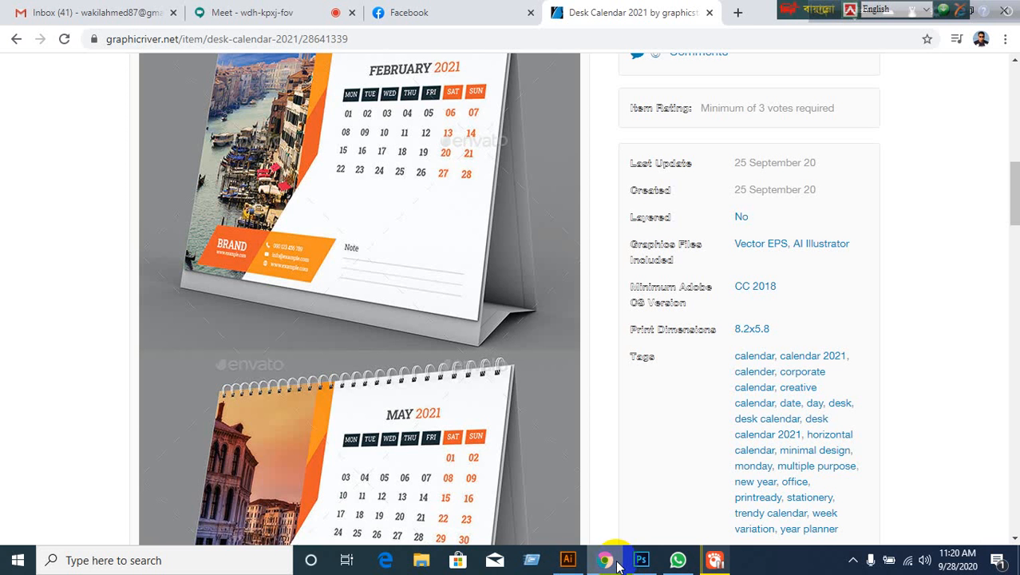
left_click(616, 562)
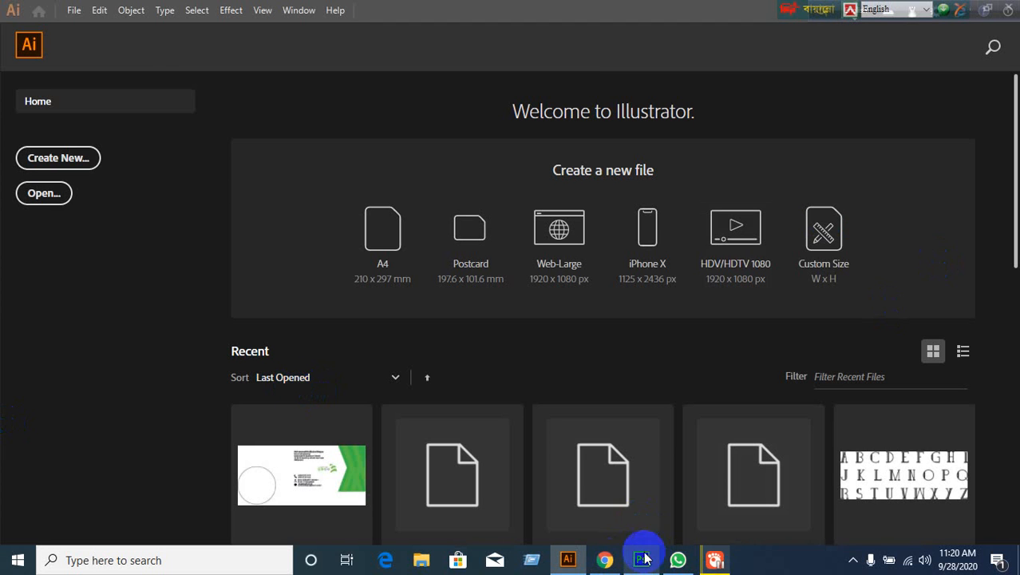
Switch to the Google Meet call in Chrome, present the entire screen to the participants and hide the sharing notice
left_click(605, 559)
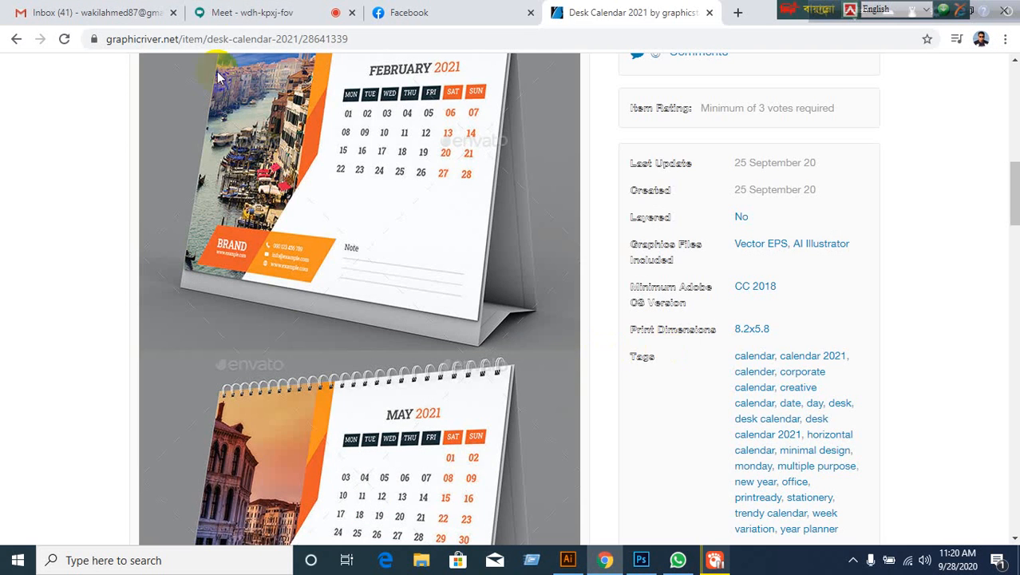
left_click(249, 15)
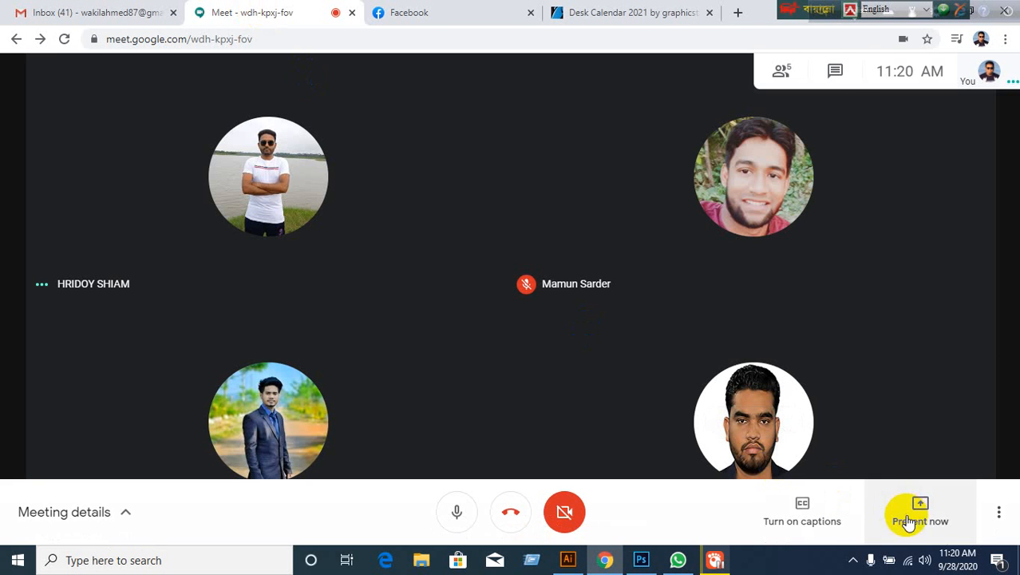
left_click(906, 514)
left_click(881, 391)
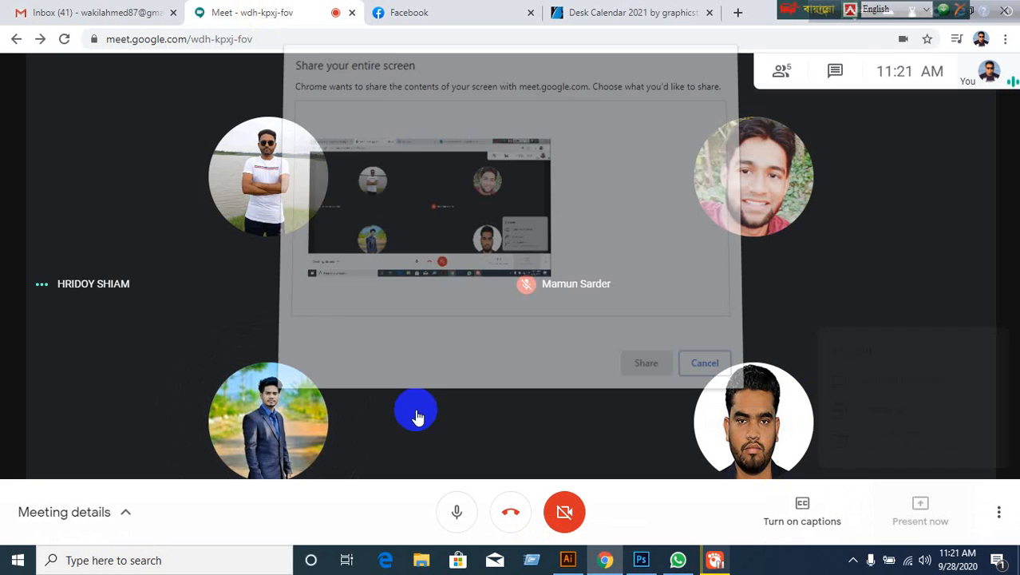
left_click(644, 362)
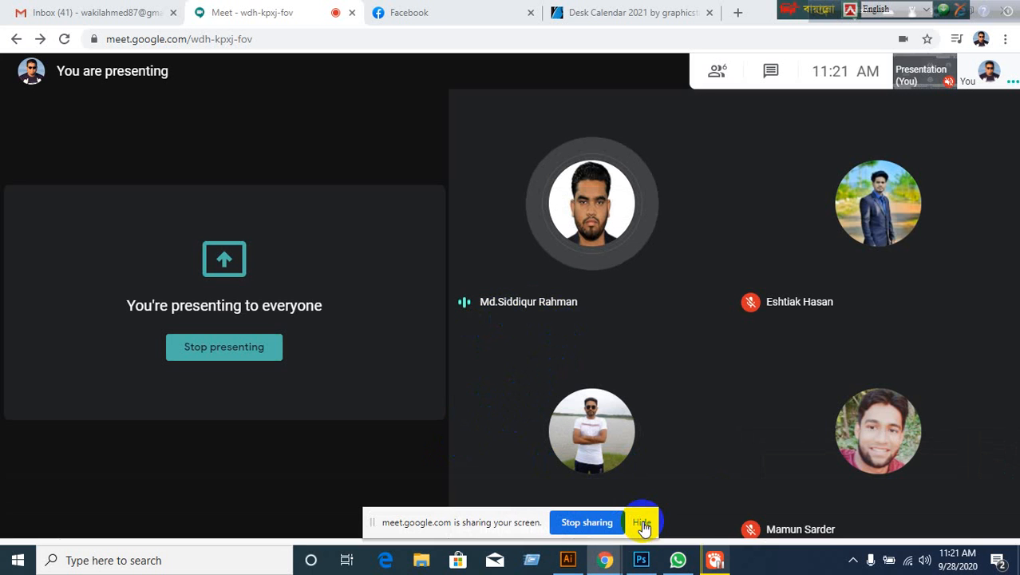
left_click(643, 525)
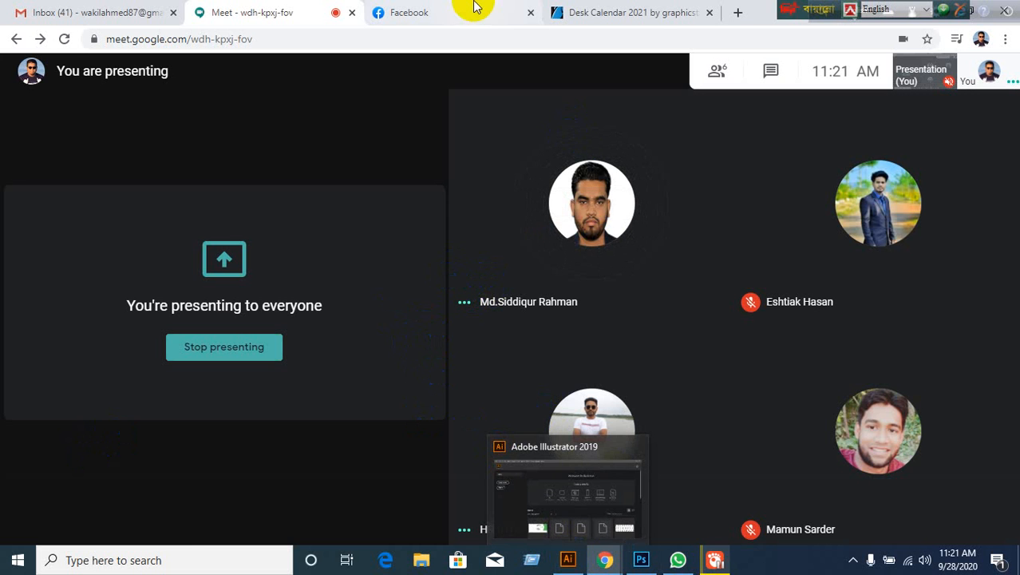
Switch to Illustrator and start a new document, setting its units to inches and its width to 8.2 in
left_click(650, 21)
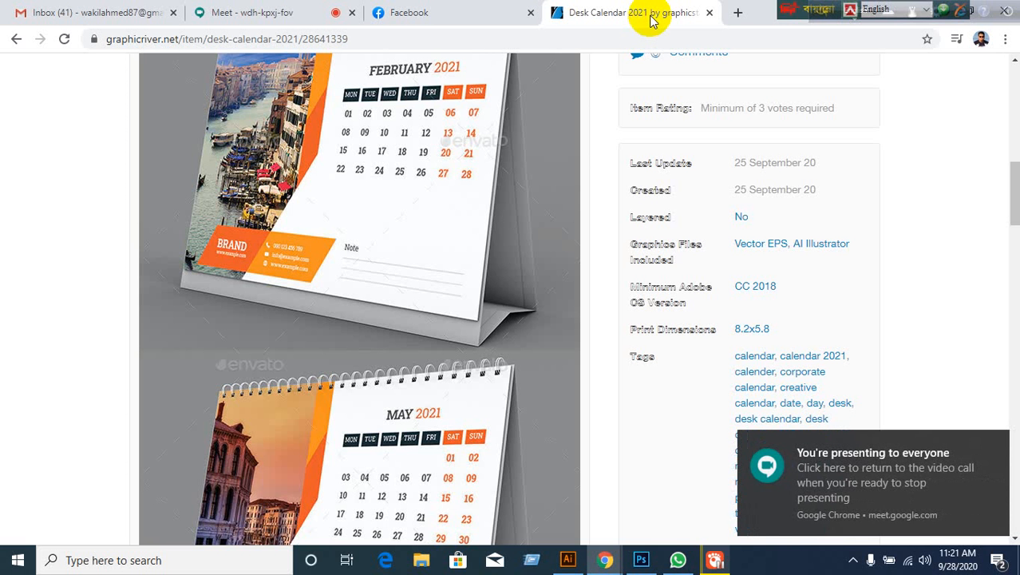
left_click(261, 13)
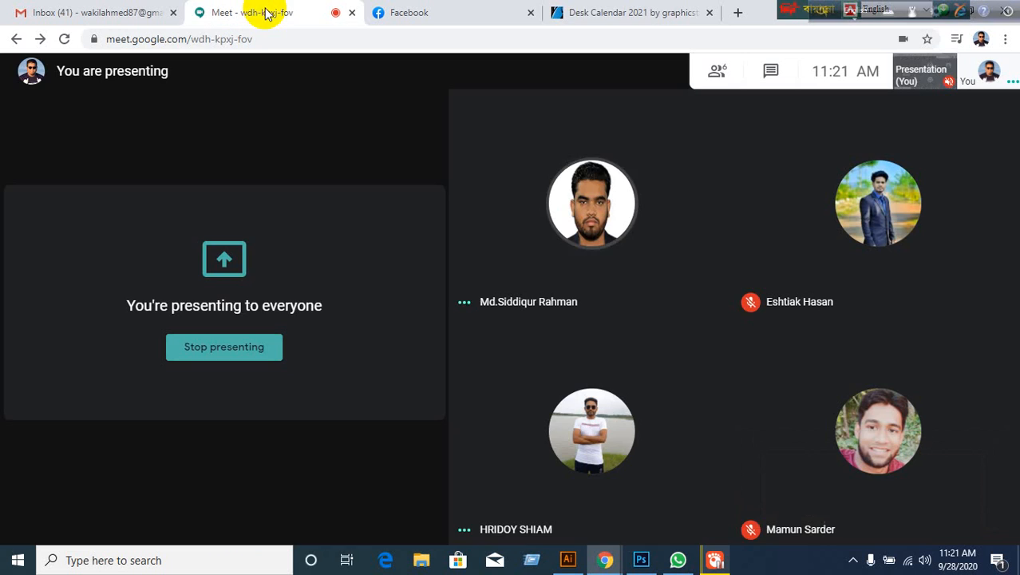
left_click(567, 559)
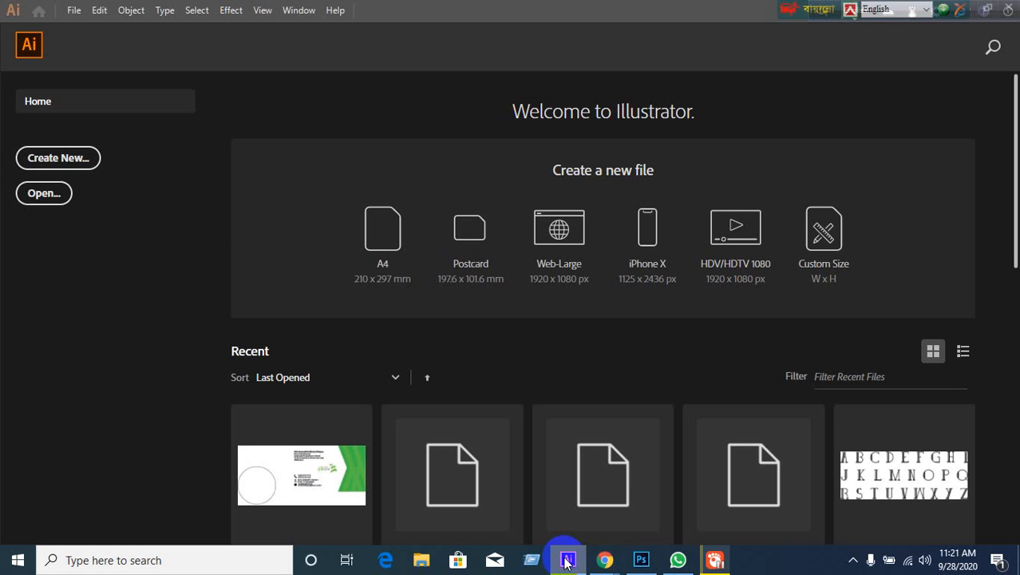
left_click(58, 157)
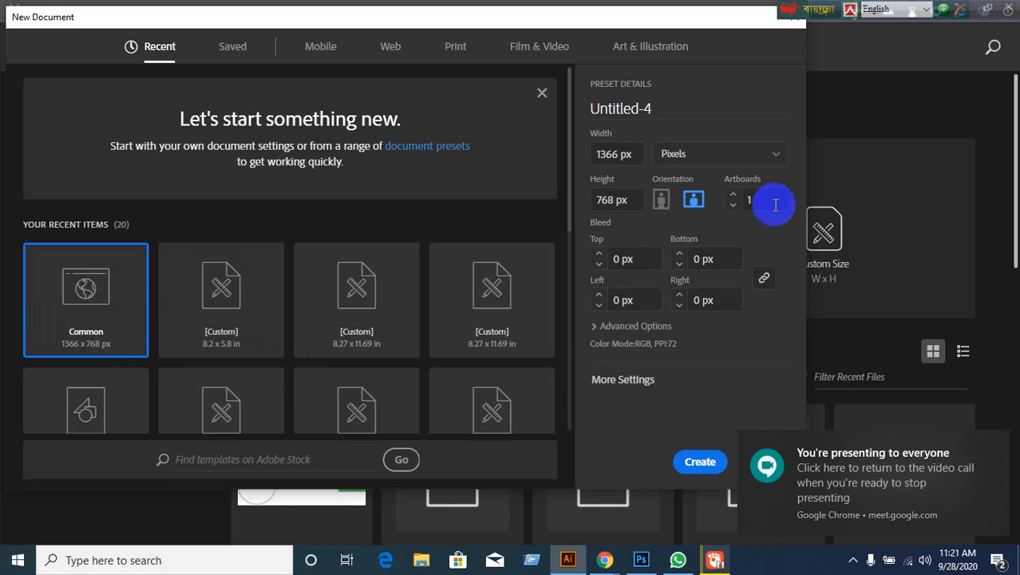
left_click(774, 154)
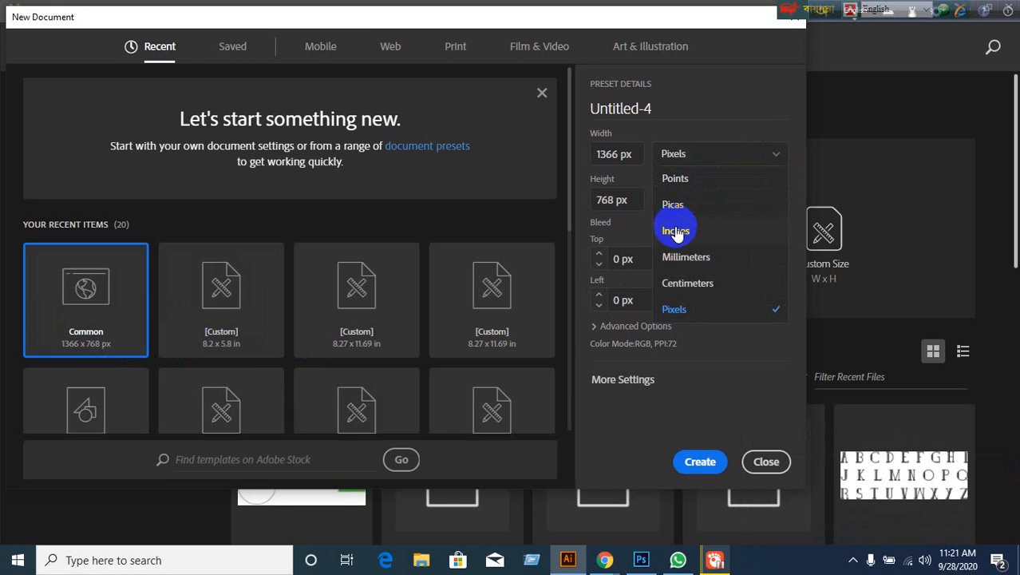
left_click(675, 230)
left_click(639, 149)
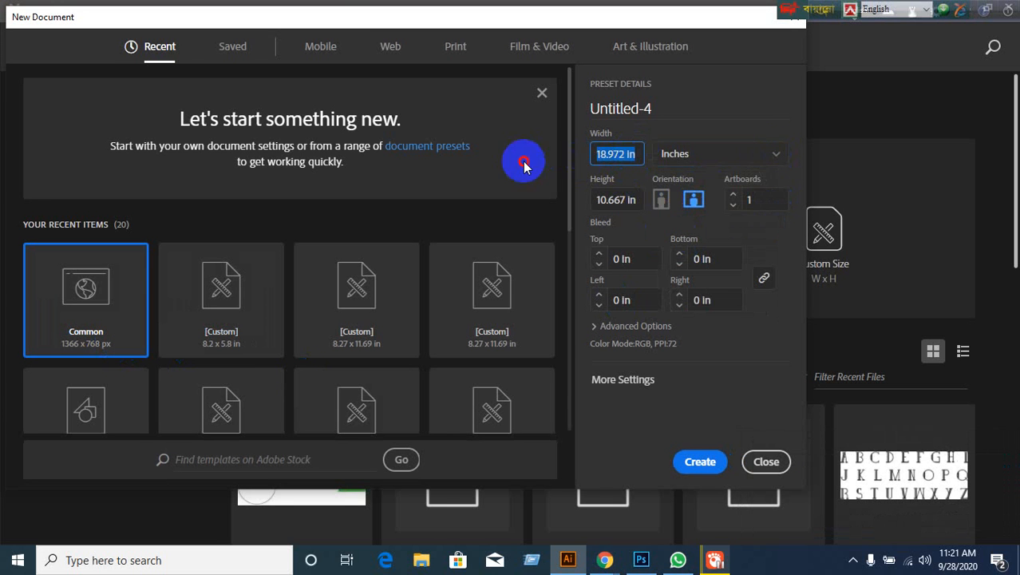
type("8.2")
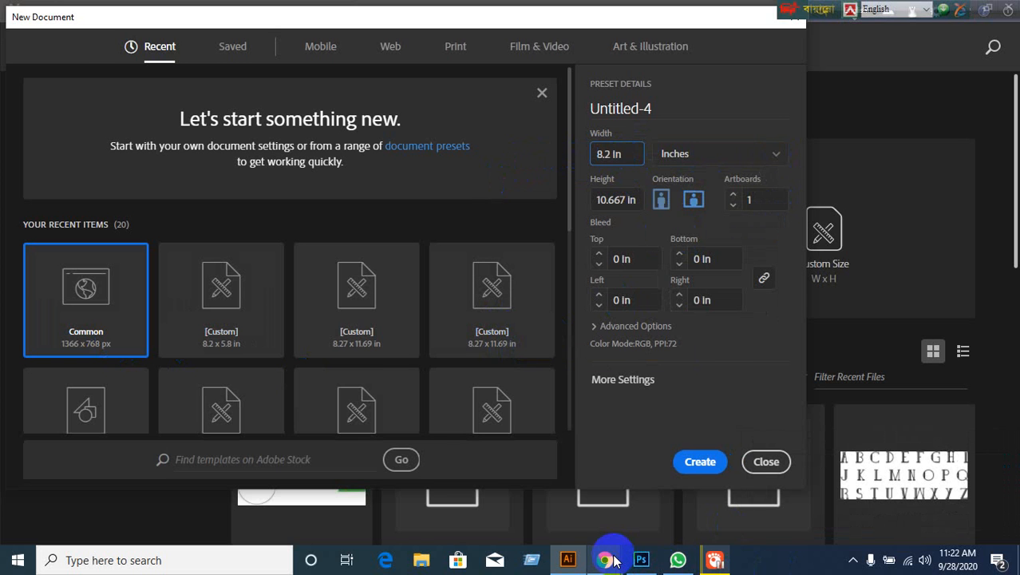
Switch to Chrome and check the print dimensions on the Desk Calendar 2021 page, returning to the Meet call
mouse_move(611, 561)
left_click(529, 483)
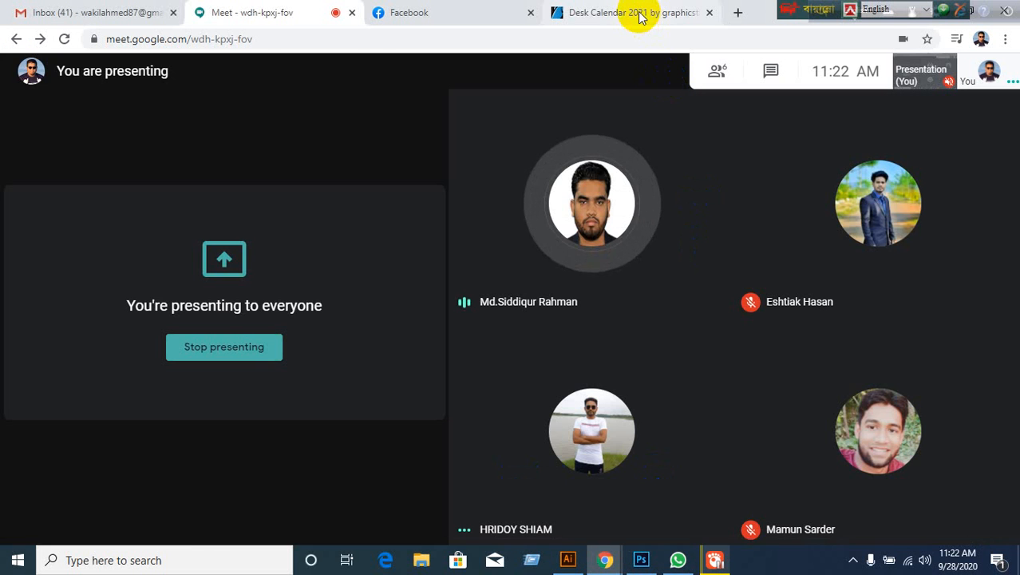
left_click(638, 14)
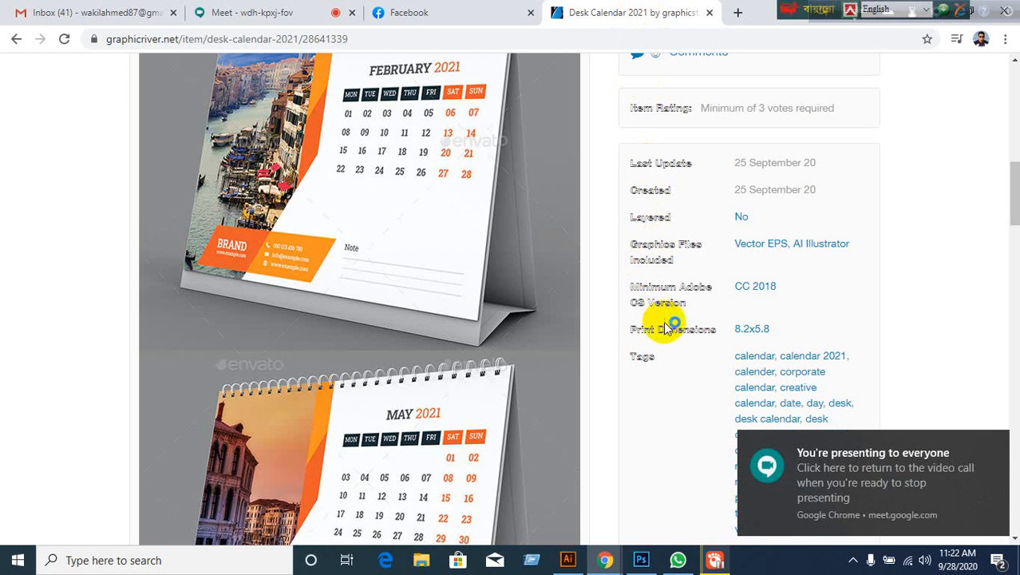
left_click(283, 16)
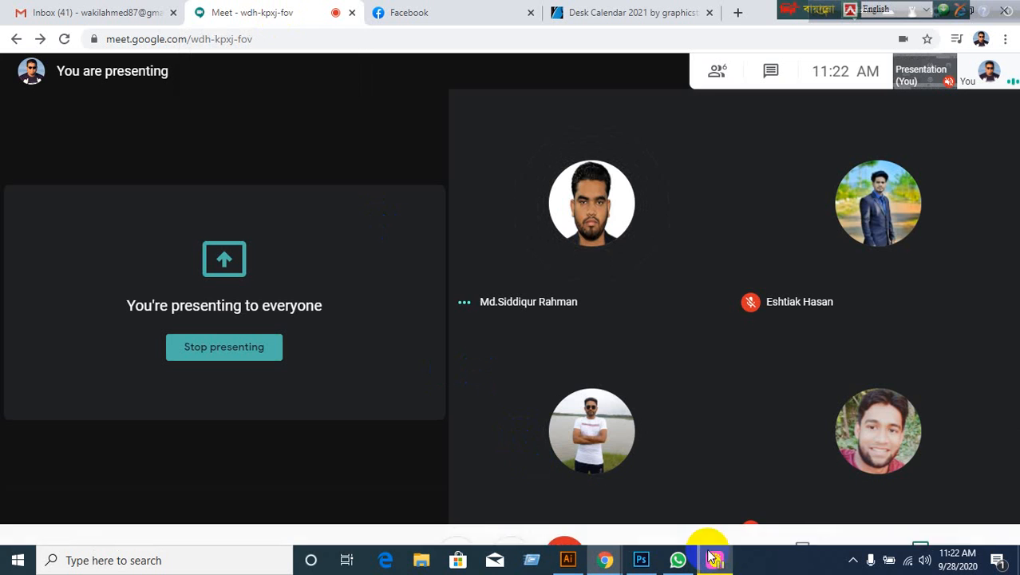
mouse_move(715, 556)
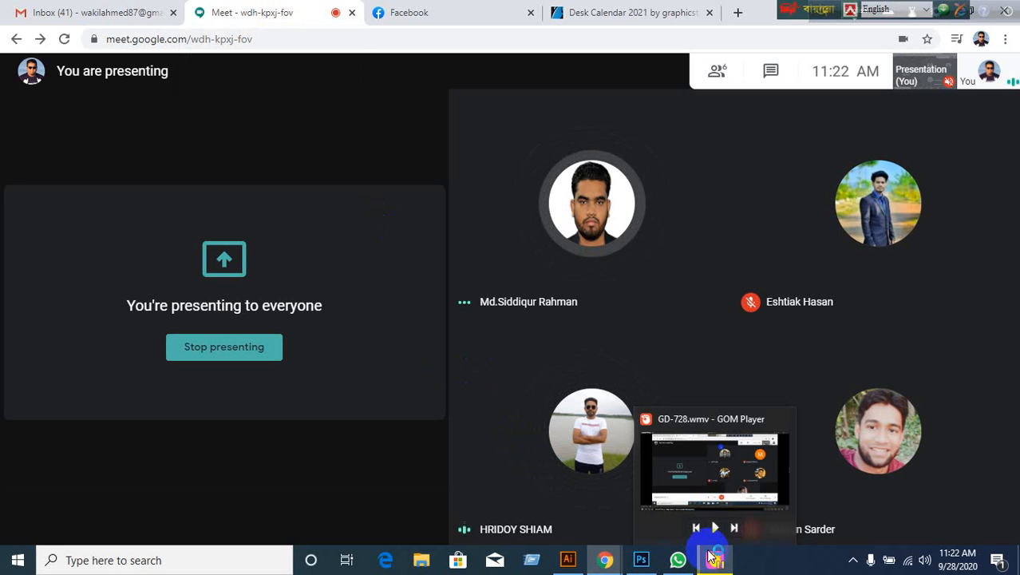
left_click(642, 11)
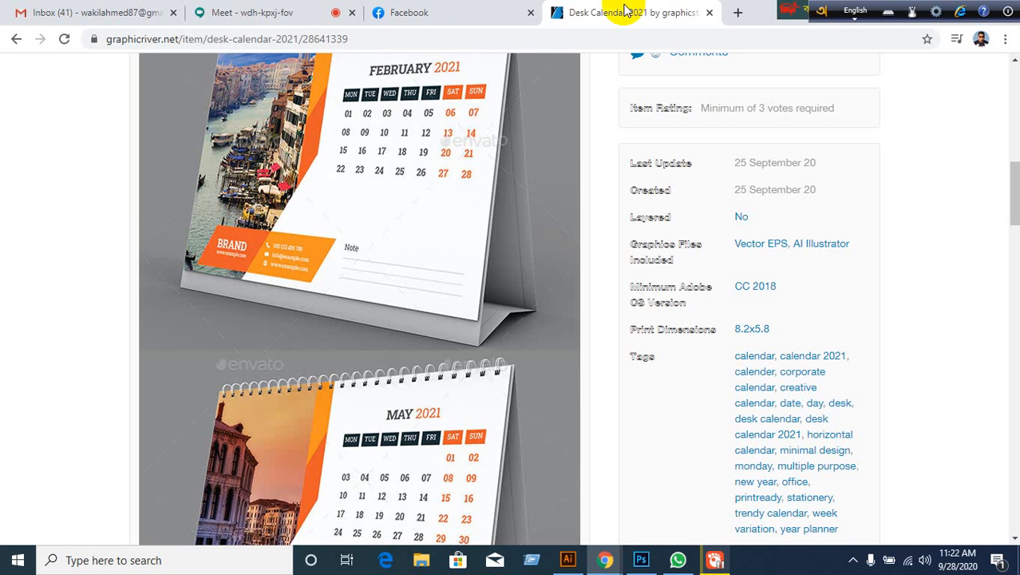
left_click(273, 12)
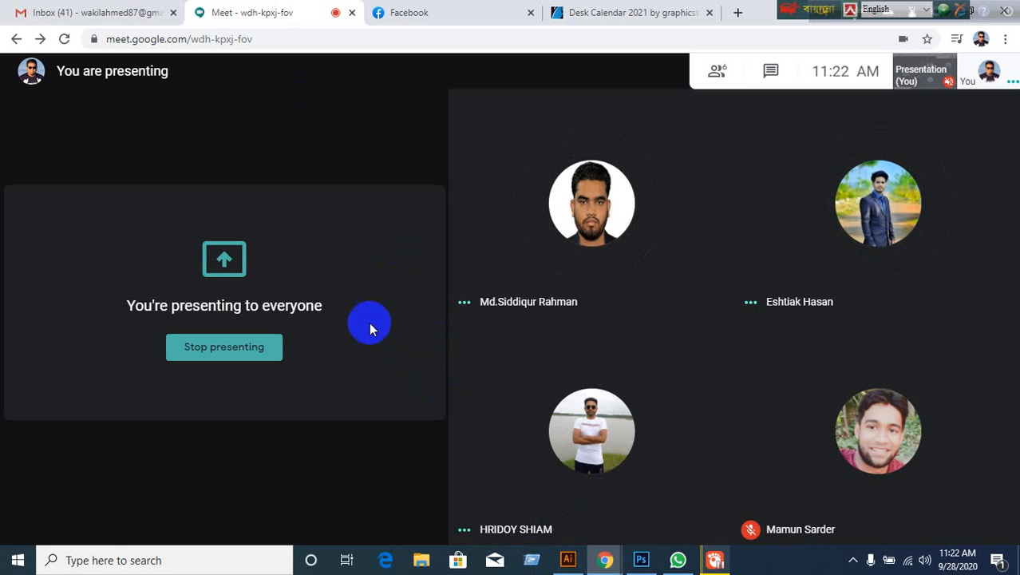
Return to Illustrator and set the new document's height to 5.8 in with a linked 0.125 in bleed on all sides
left_click(567, 559)
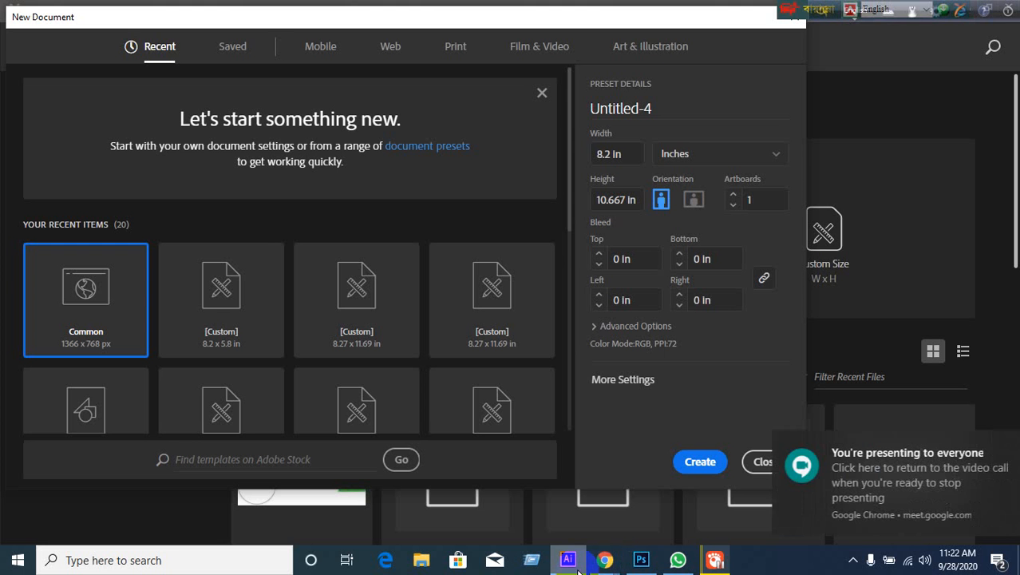
left_click(632, 199)
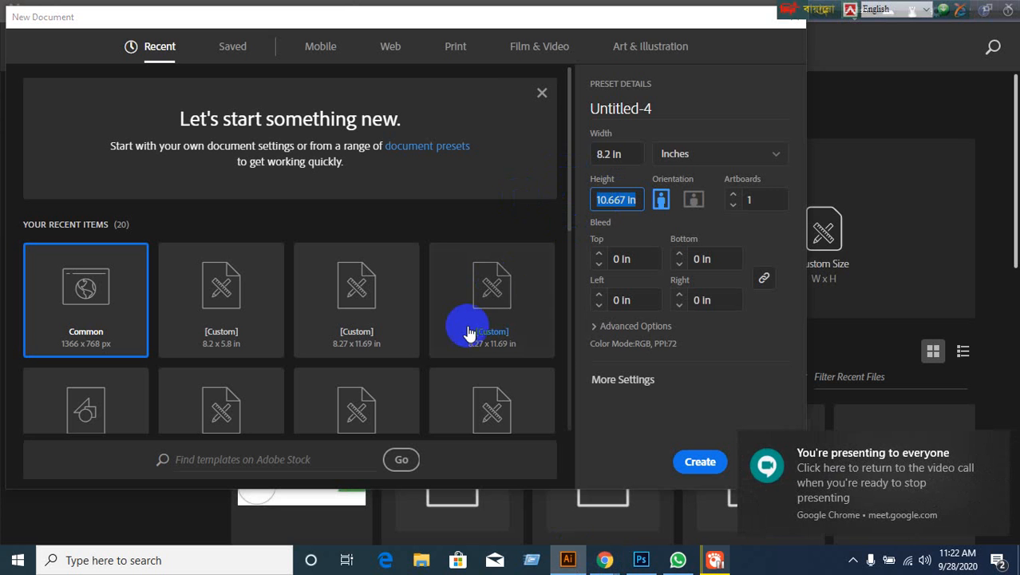
type("5.8")
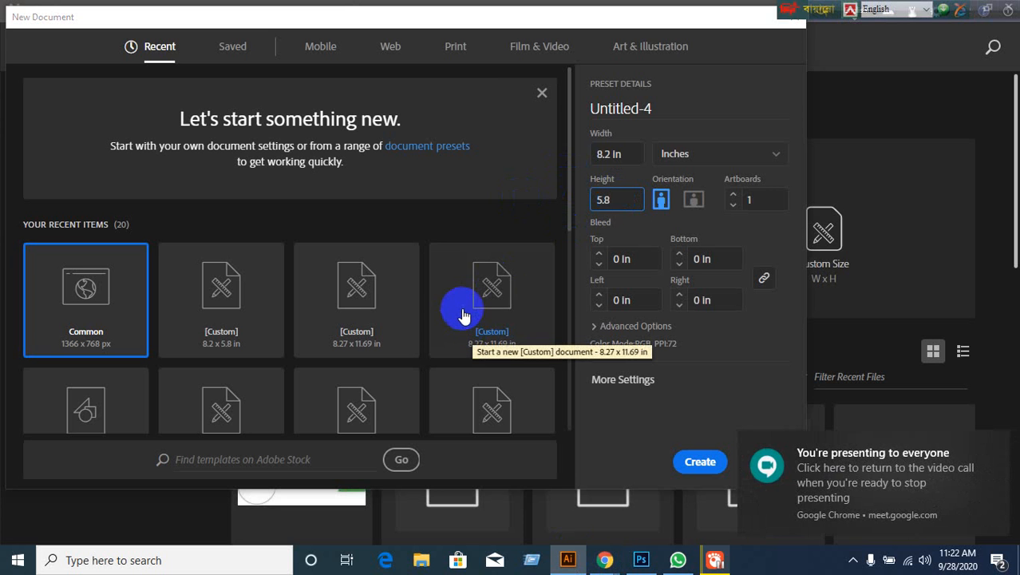
left_click(638, 259)
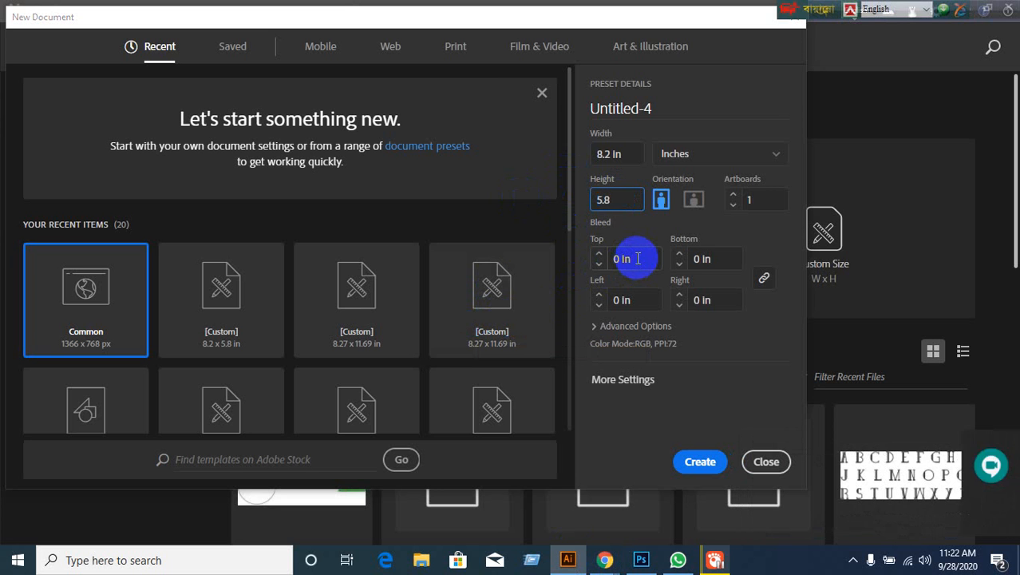
type("0.125")
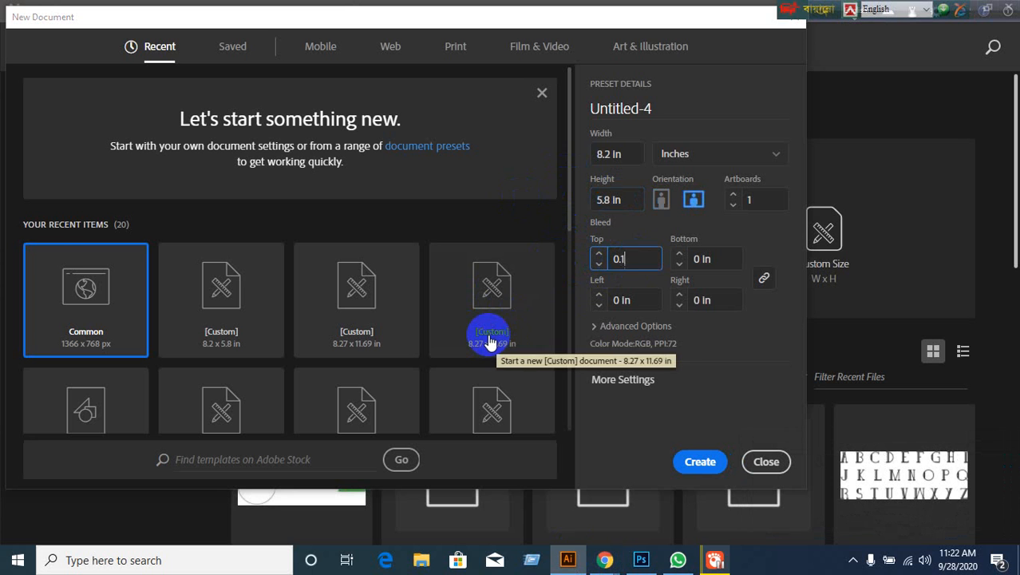
left_click(762, 281)
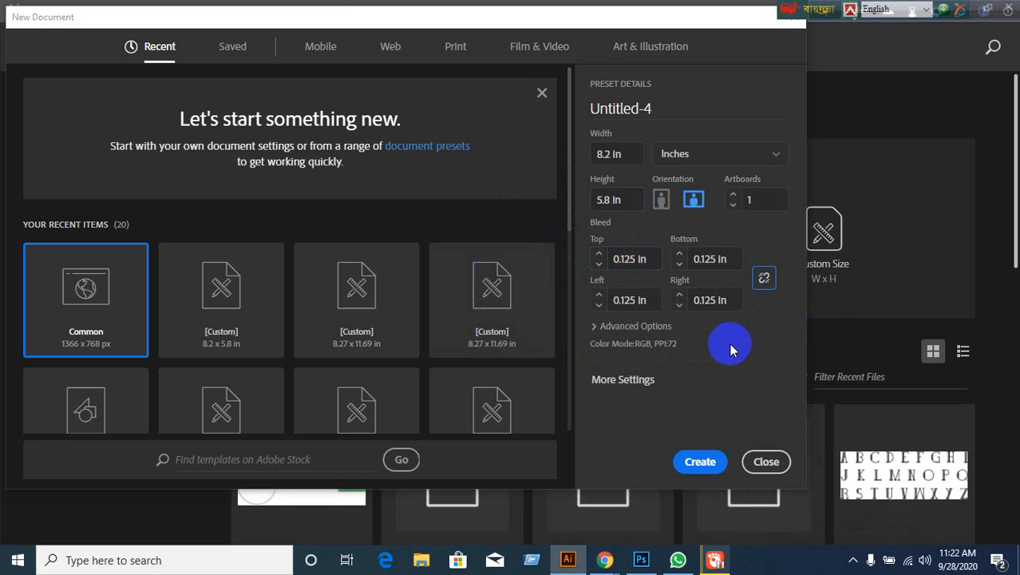
Set the color mode to CMYK Color and raster effects to High (300 ppi), and create the document
left_click(599, 325)
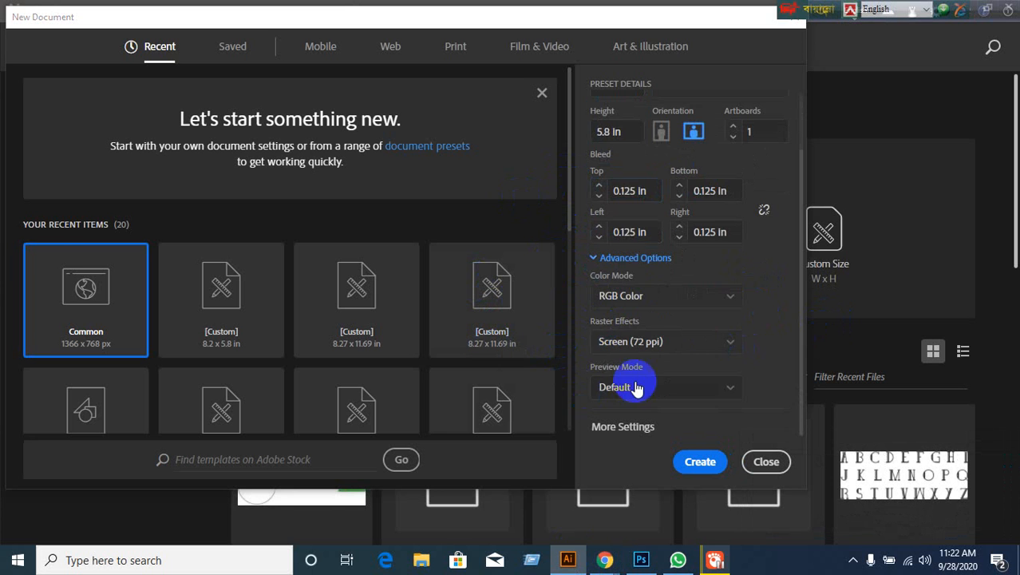
left_click(715, 300)
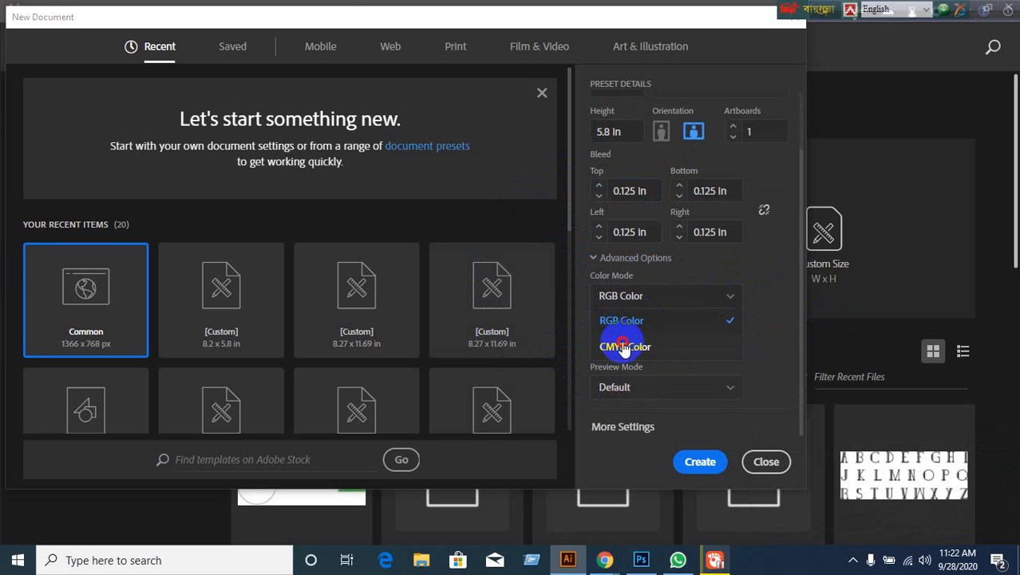
left_click(621, 345)
left_click(732, 347)
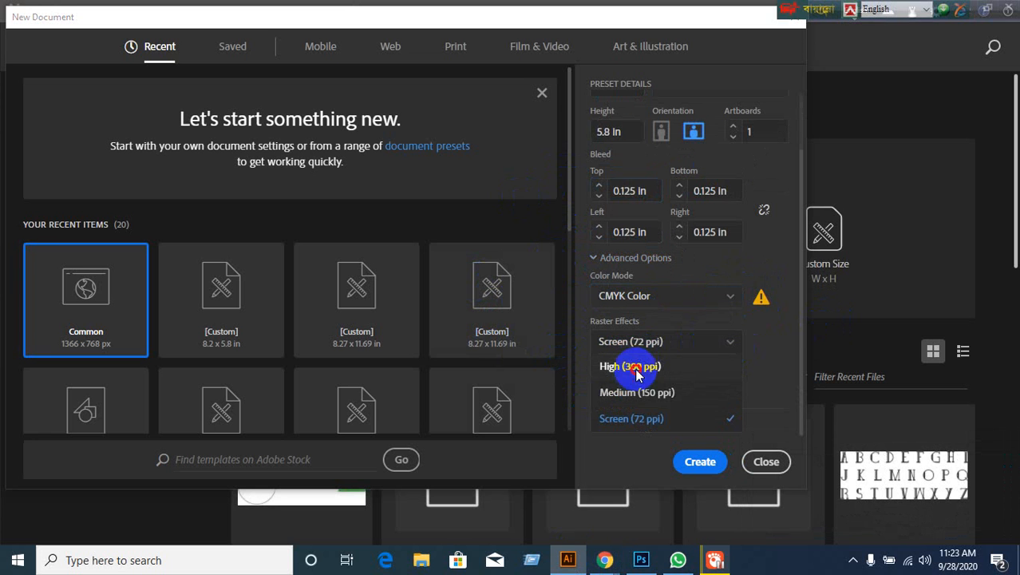
left_click(639, 364)
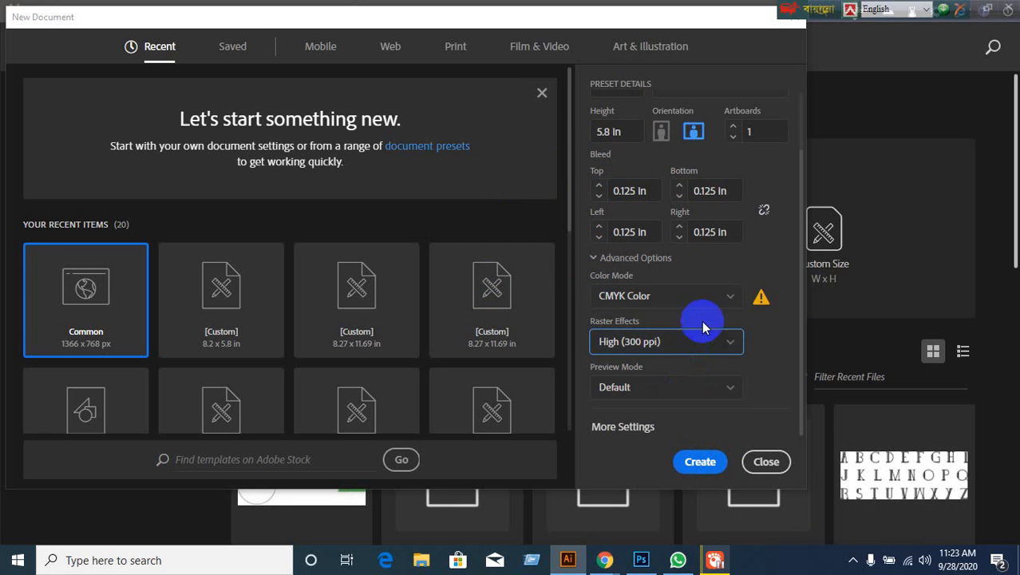
scroll(706, 251, "up", 2)
scroll(713, 273, "down", 2)
left_click(699, 460)
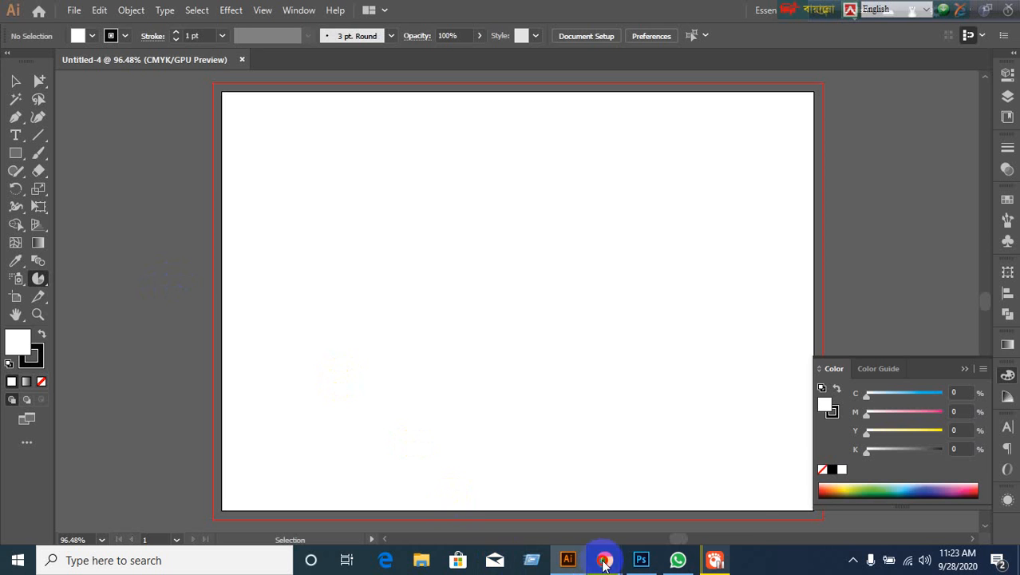
Check the Meet call in Chrome and return to the new document in Illustrator
mouse_move(604, 559)
left_click(467, 479)
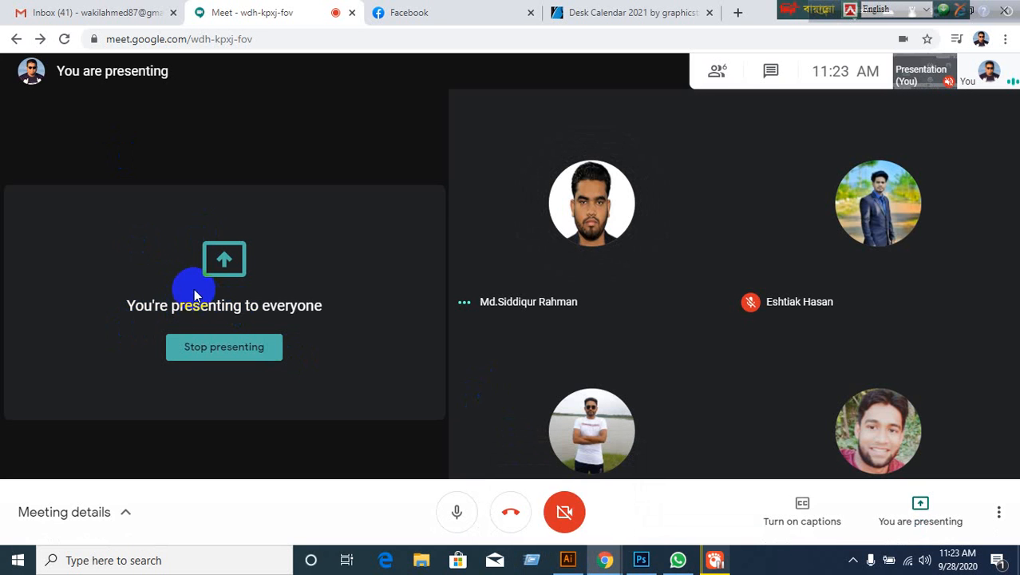
mouse_move(568, 563)
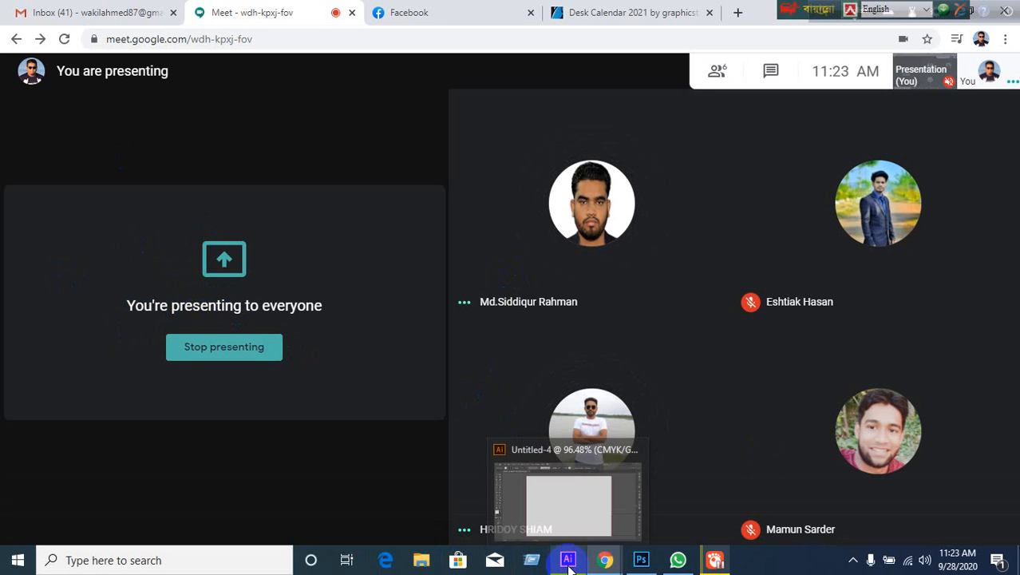
left_click(540, 490)
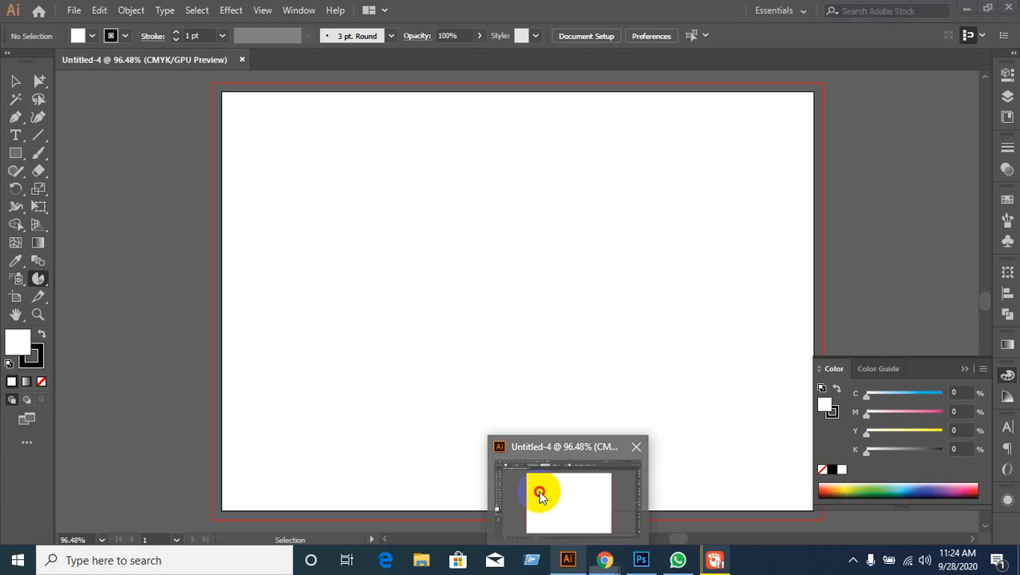
Draw a rectangle with white fill and no stroke covering the whole artboard, aligned to its edges
left_click(41, 381)
left_click(17, 342)
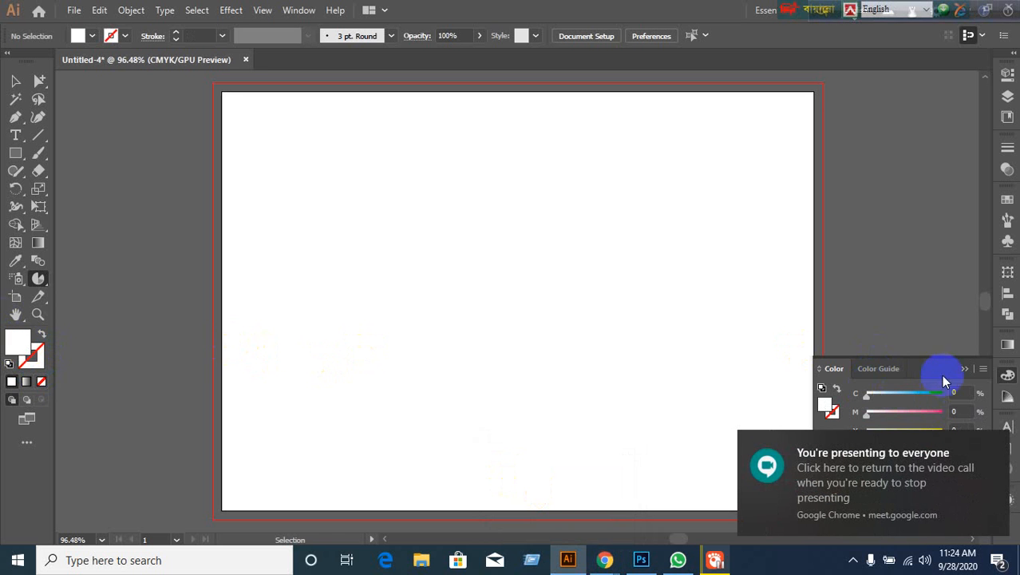
left_click_drag(499, 303, 429, 297)
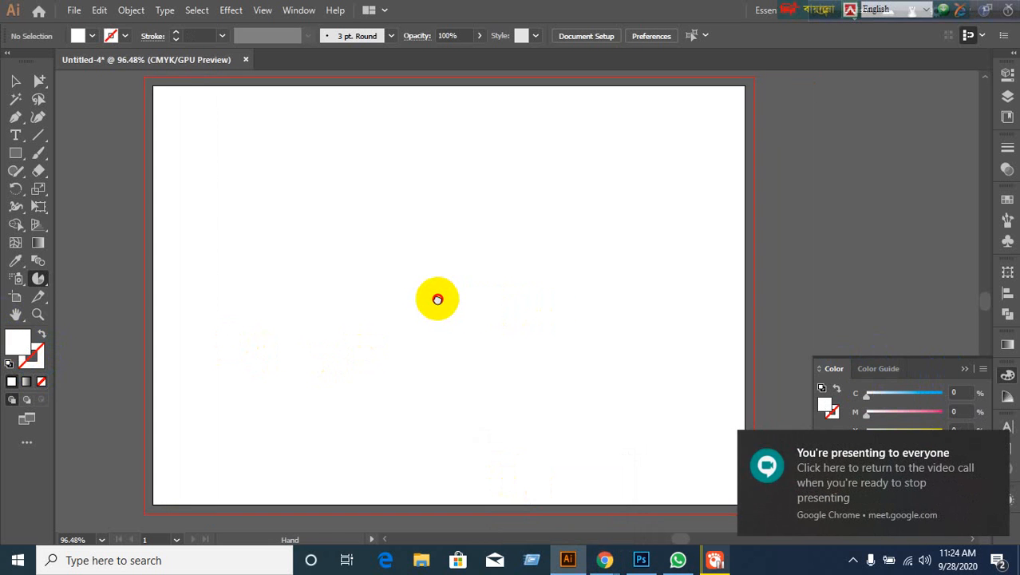
left_click(21, 157)
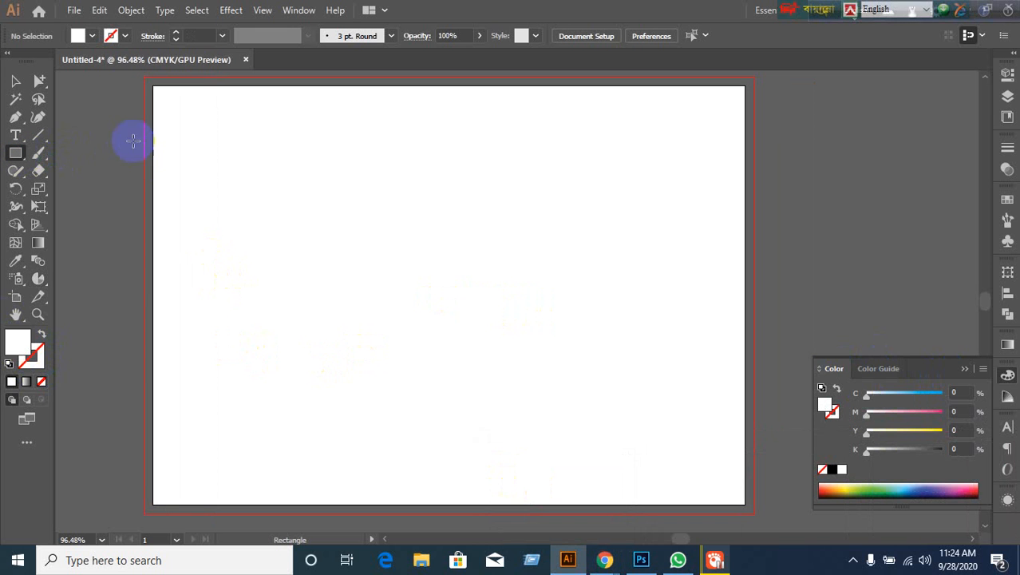
left_click_drag(161, 93, 745, 505)
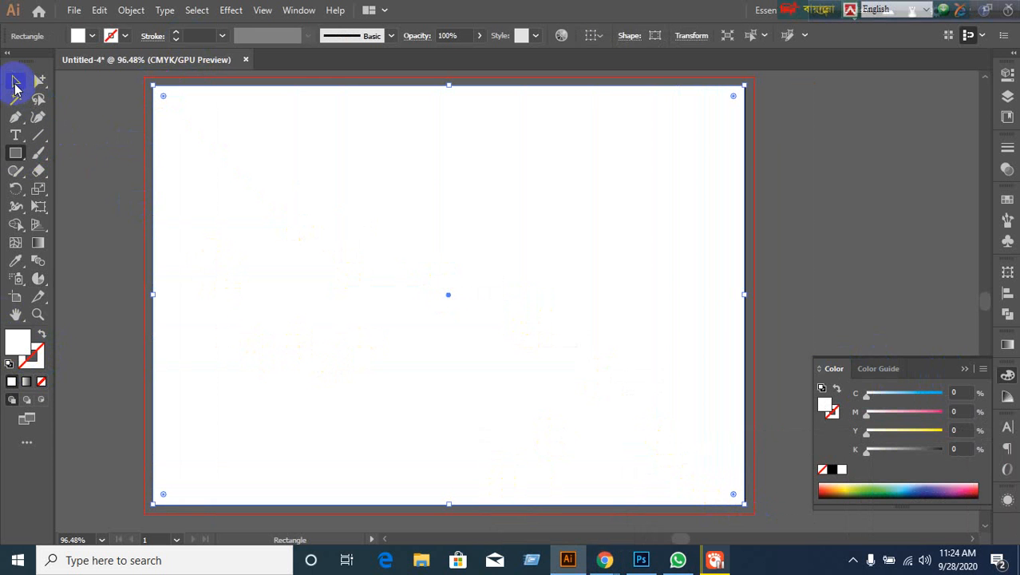
left_click(15, 83)
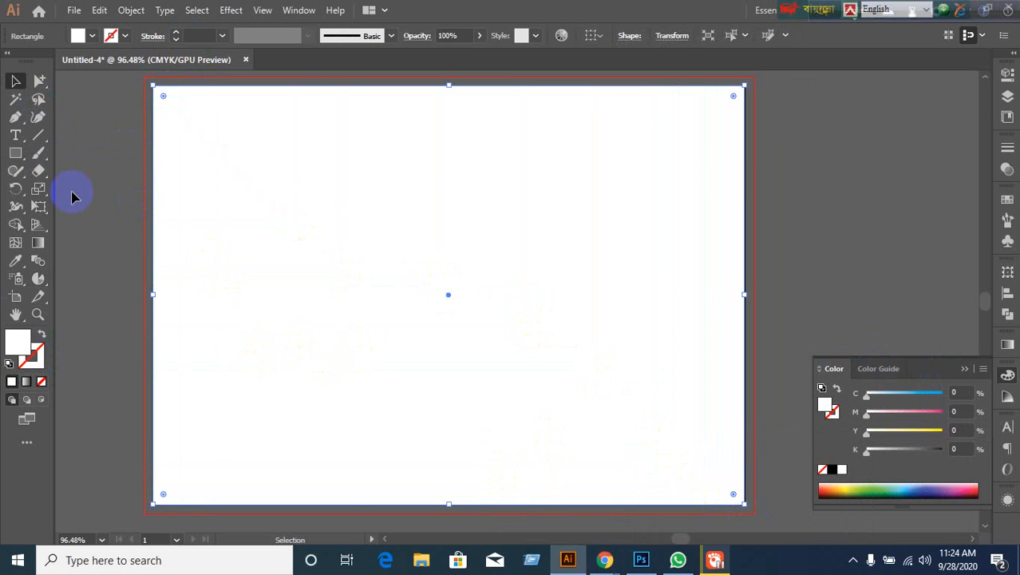
left_click(131, 13)
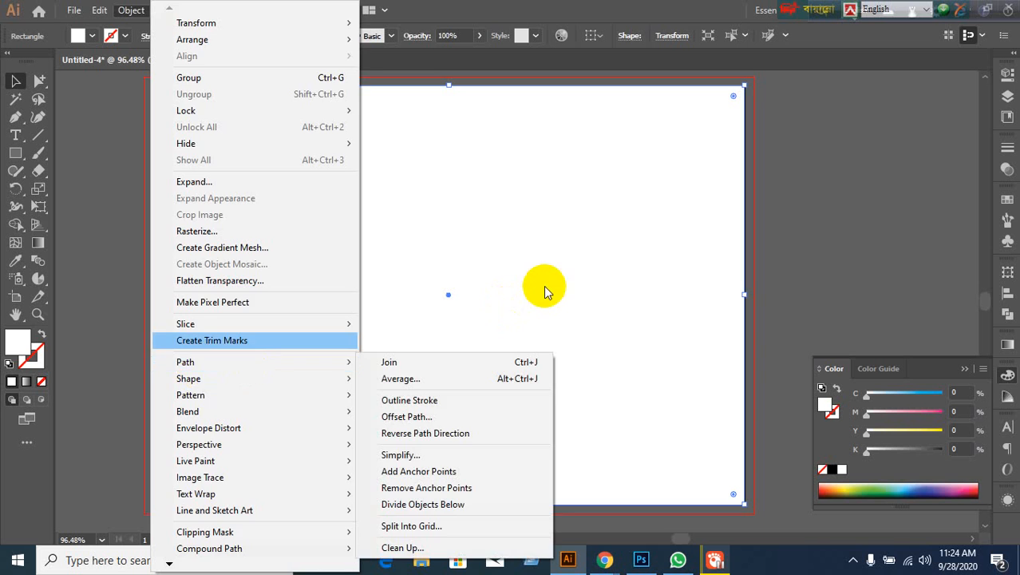
left_click(561, 313)
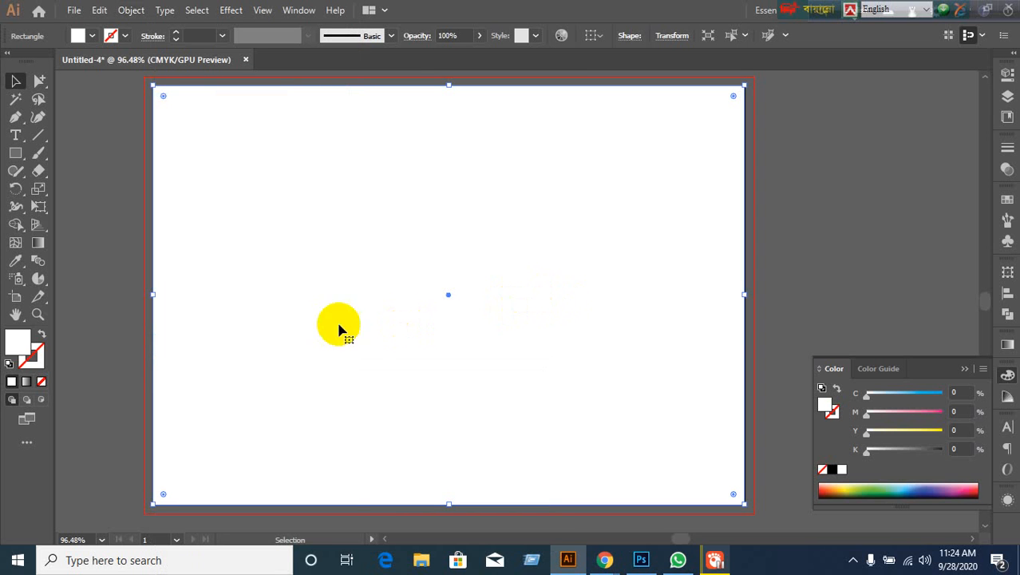
left_click(129, 12)
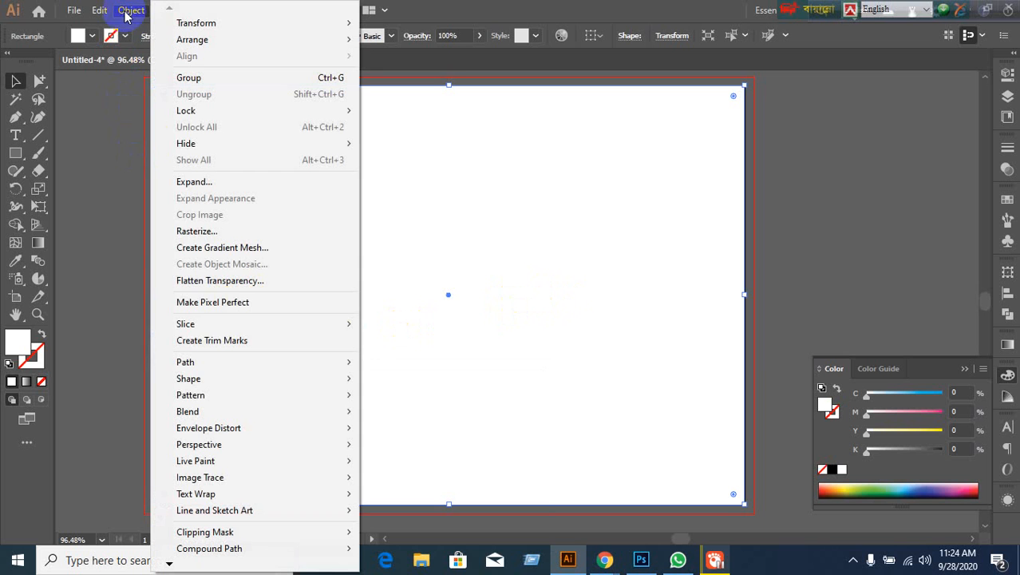
left_click(475, 229)
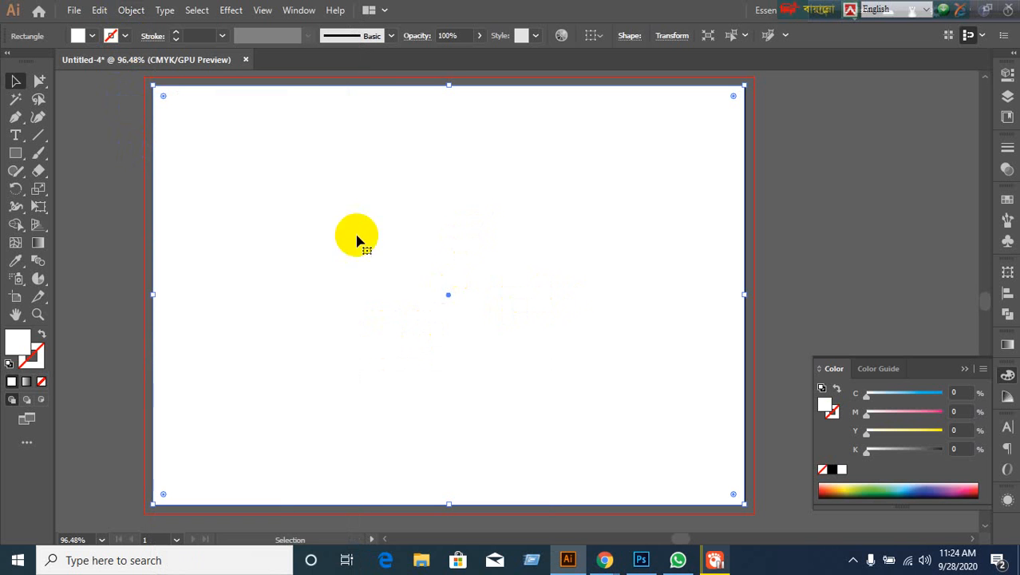
left_click(125, 13)
mouse_move(200, 360)
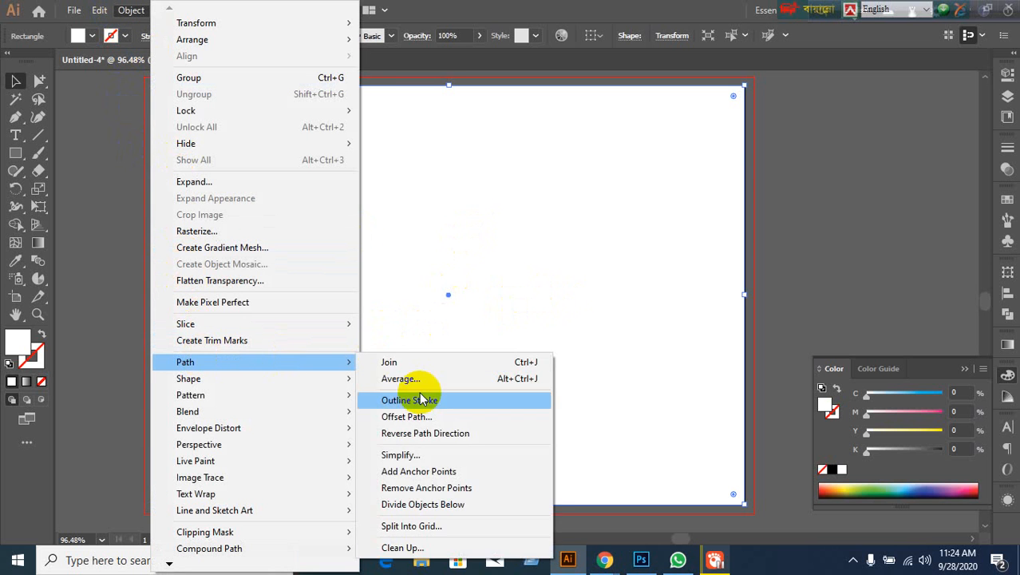
left_click(536, 251)
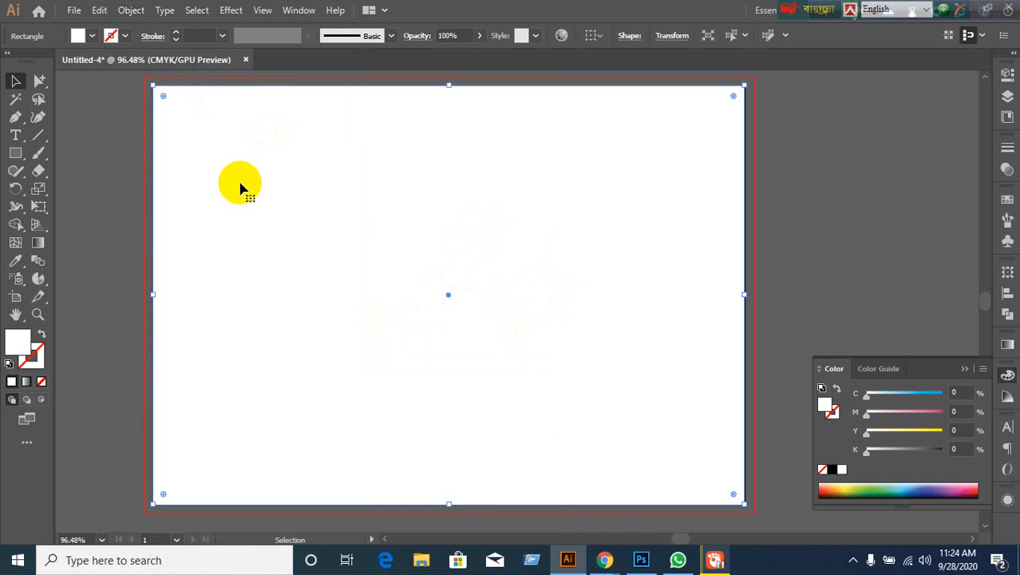
Offset the artboard-sized rectangle's path outward by 0.125 in, with the preview on, and lock the resulting bleed rectangle
left_click(131, 10)
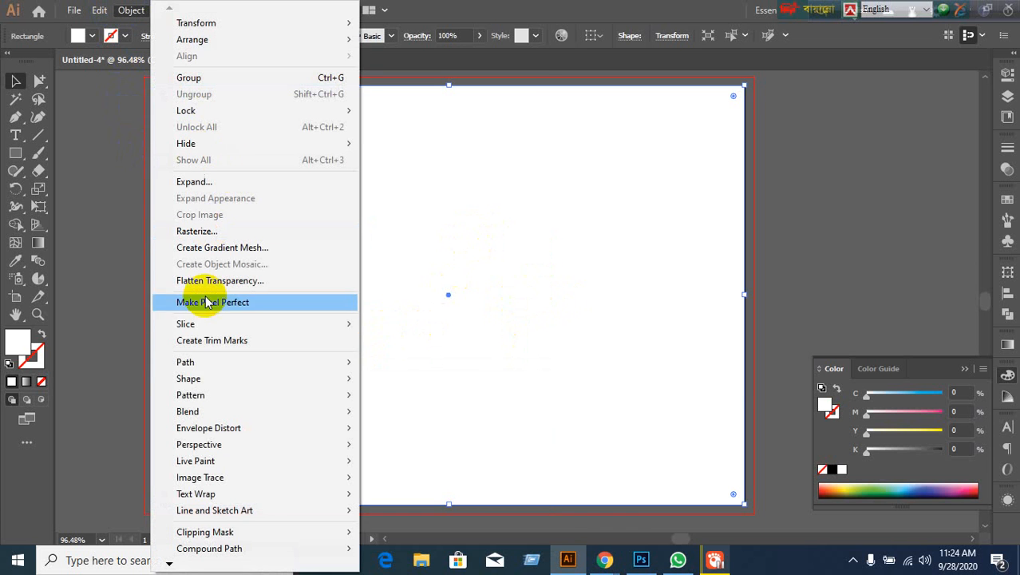
mouse_move(351, 364)
left_click(385, 413)
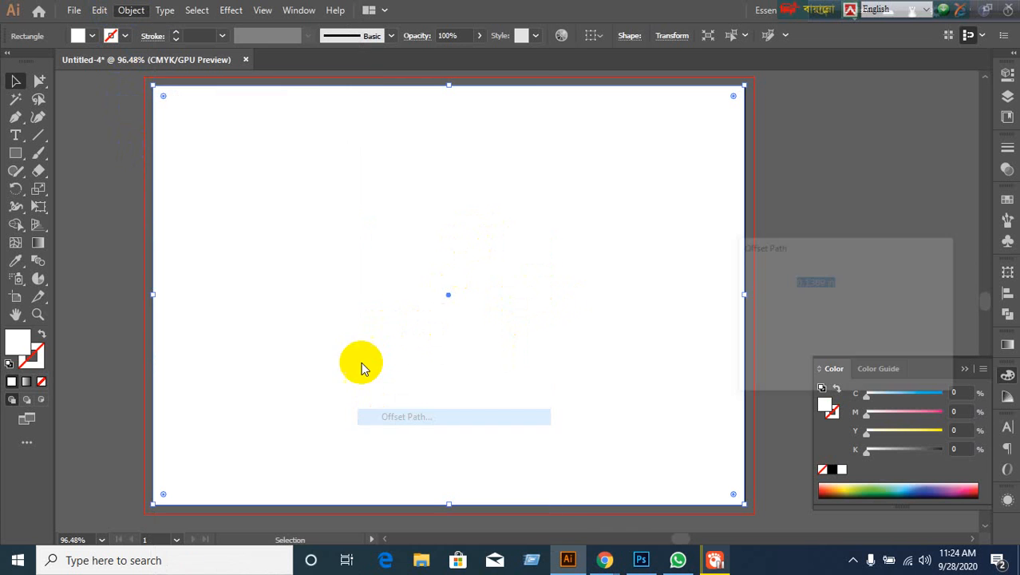
left_click(751, 362)
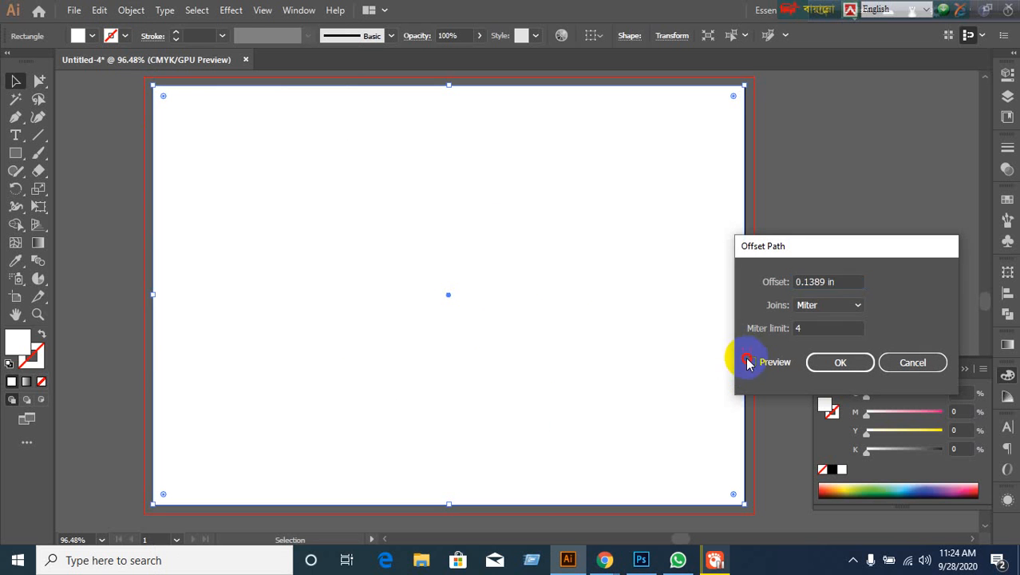
left_click(841, 282)
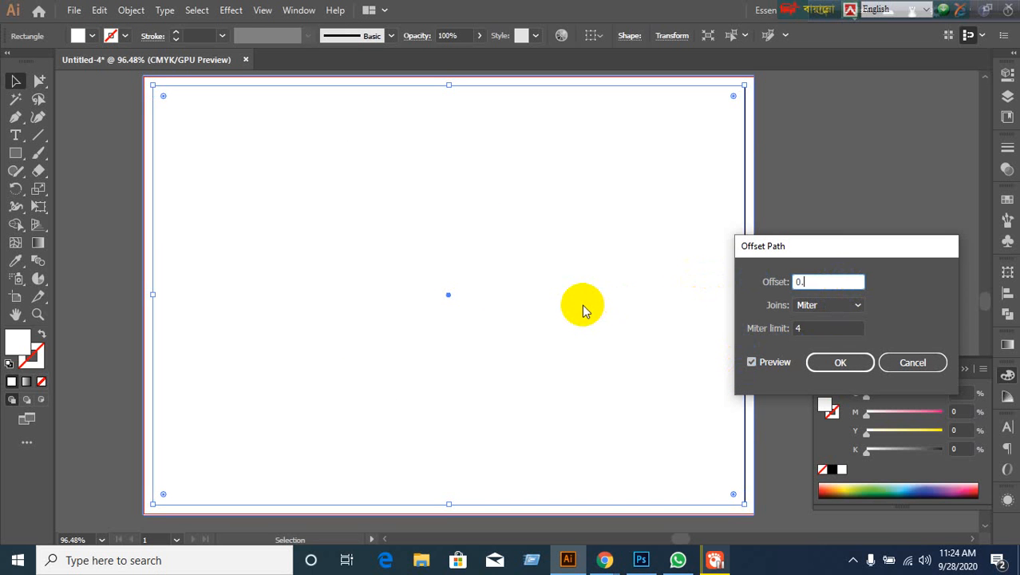
left_click(840, 363)
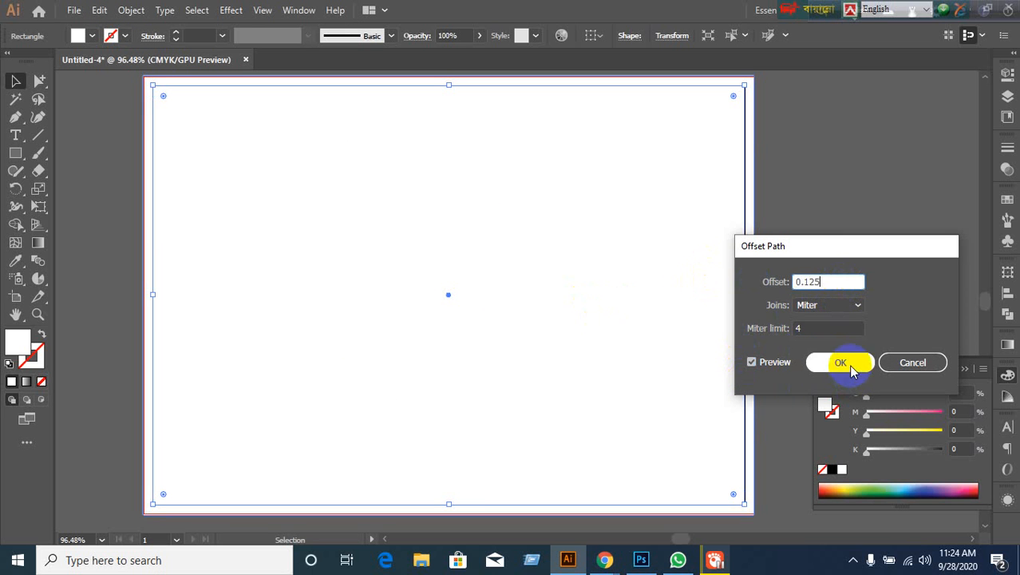
left_click(883, 229)
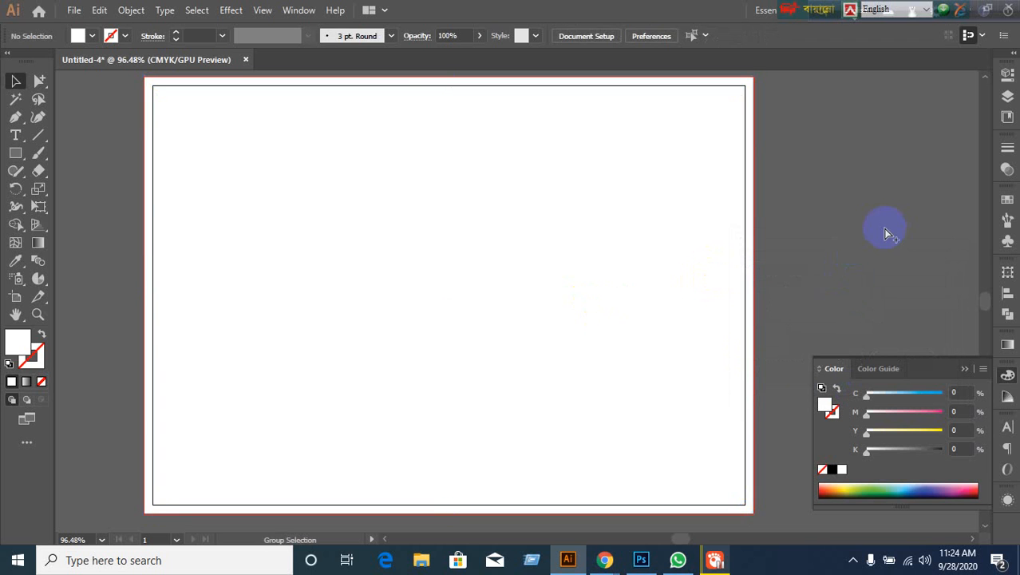
Offset the artboard-sized rectangle's path inward with an offset of -0.5 in, with the preview on, and deselect the result
left_click(389, 263)
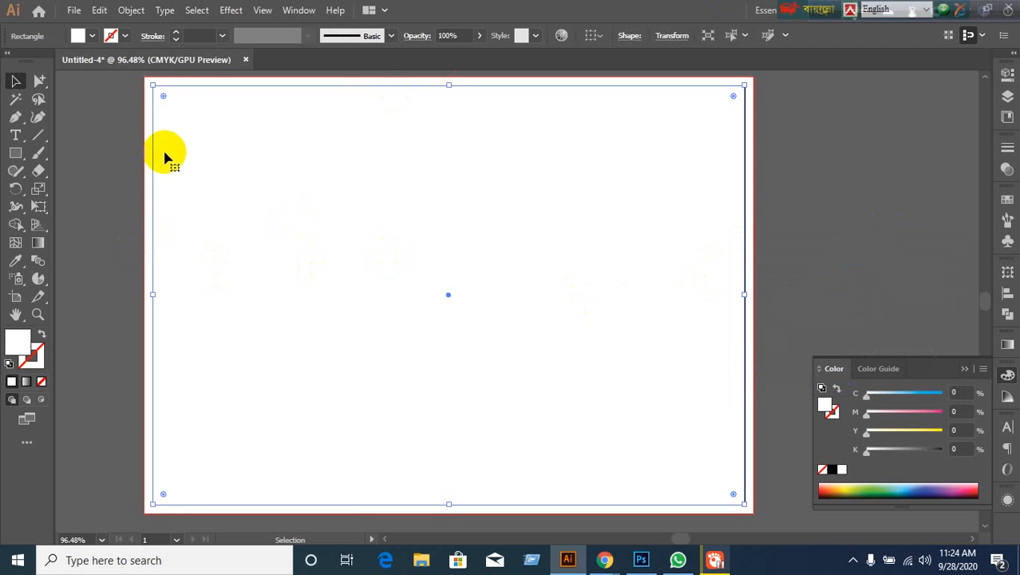
left_click(131, 10)
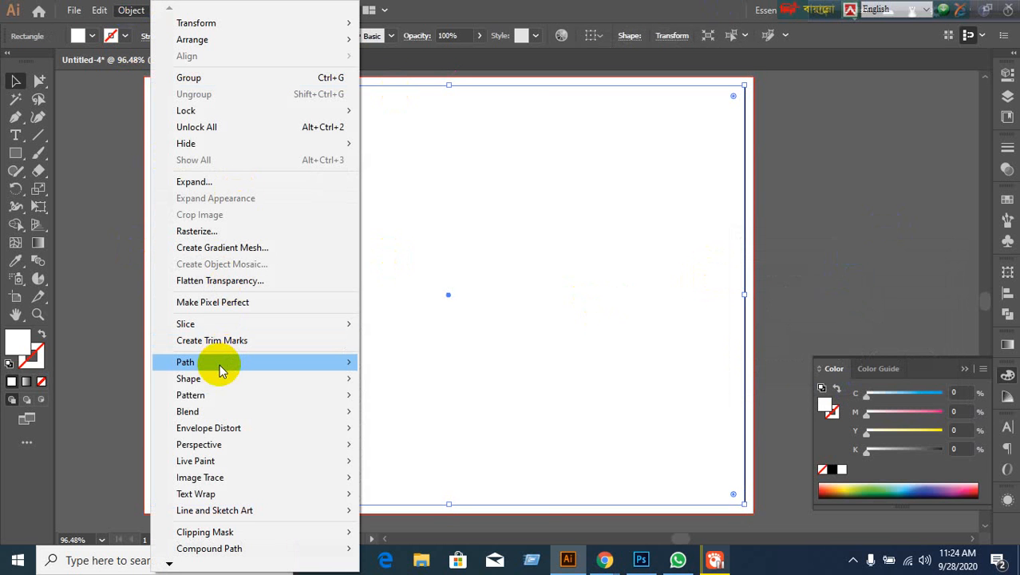
mouse_move(221, 367)
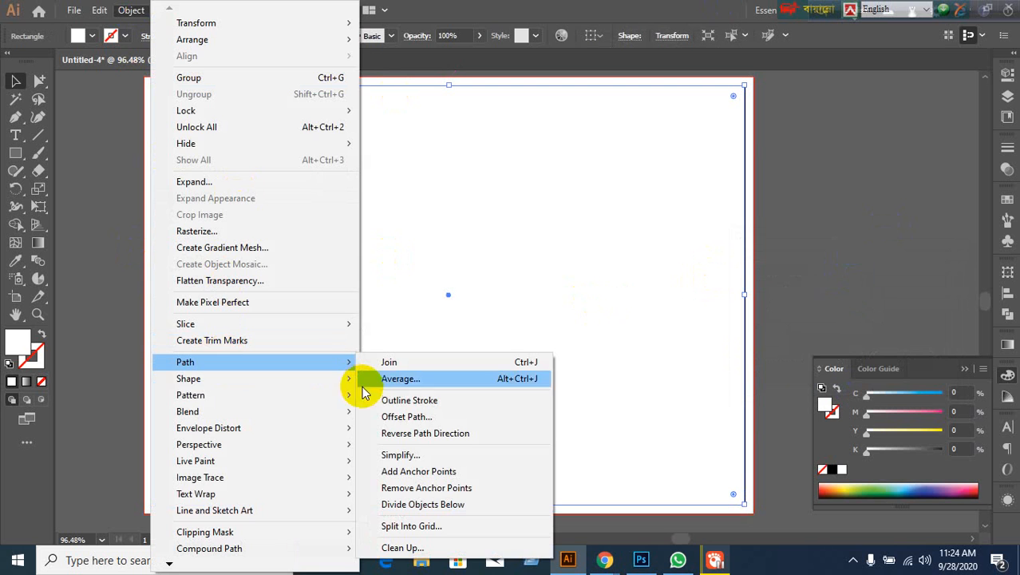
left_click(403, 416)
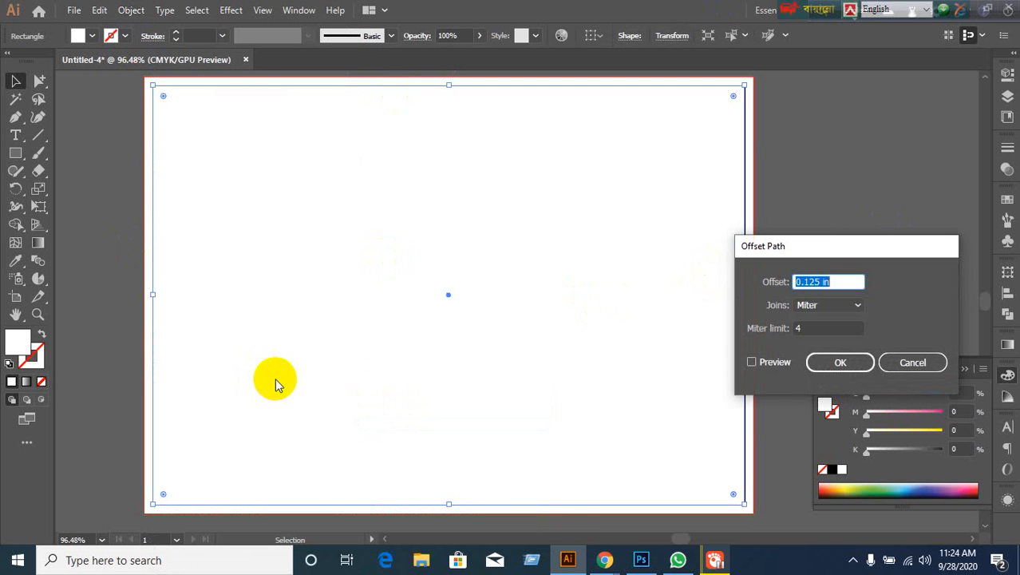
left_click(750, 361)
left_click(833, 284)
double_click(832, 283)
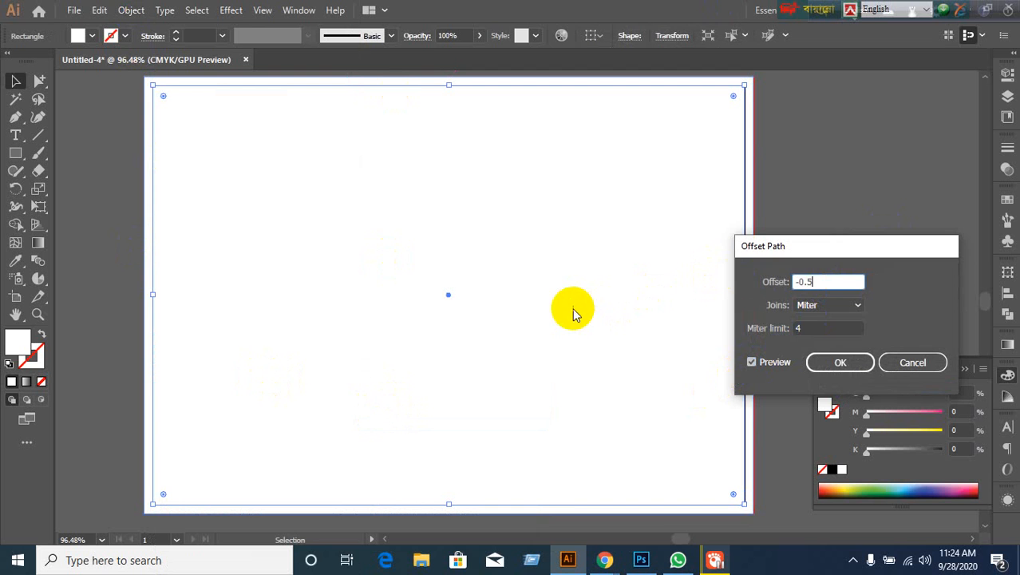
left_click(841, 362)
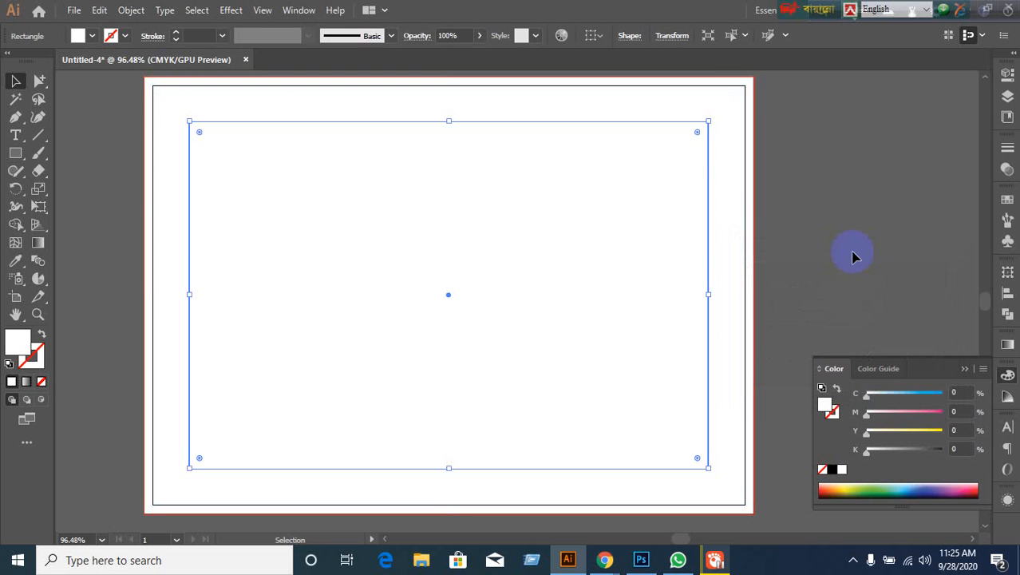
left_click(832, 191)
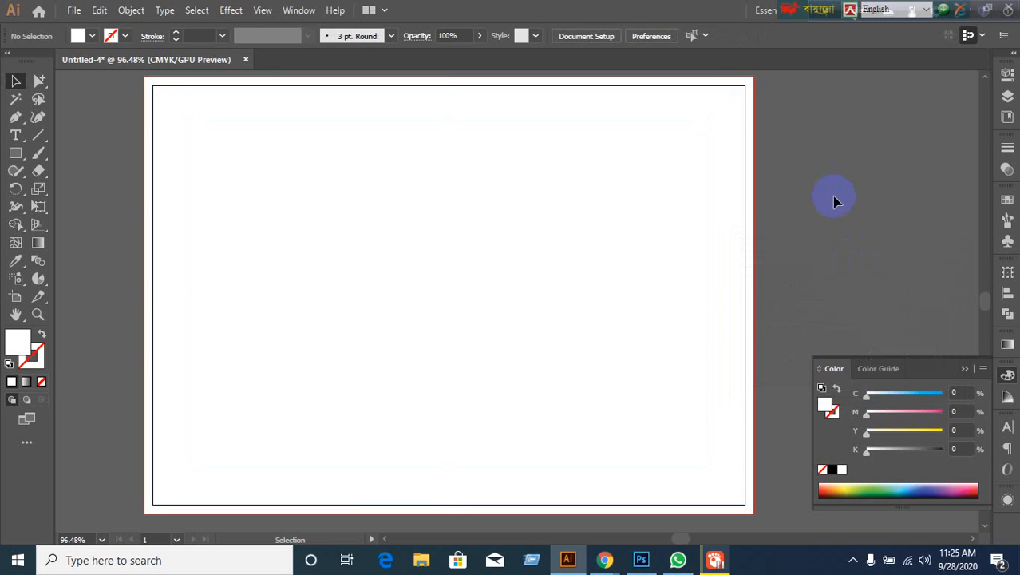
Select the artboard-sized rectangle and the inner offset rectangle together and convert both into guides
left_click_drag(104, 214, 383, 360)
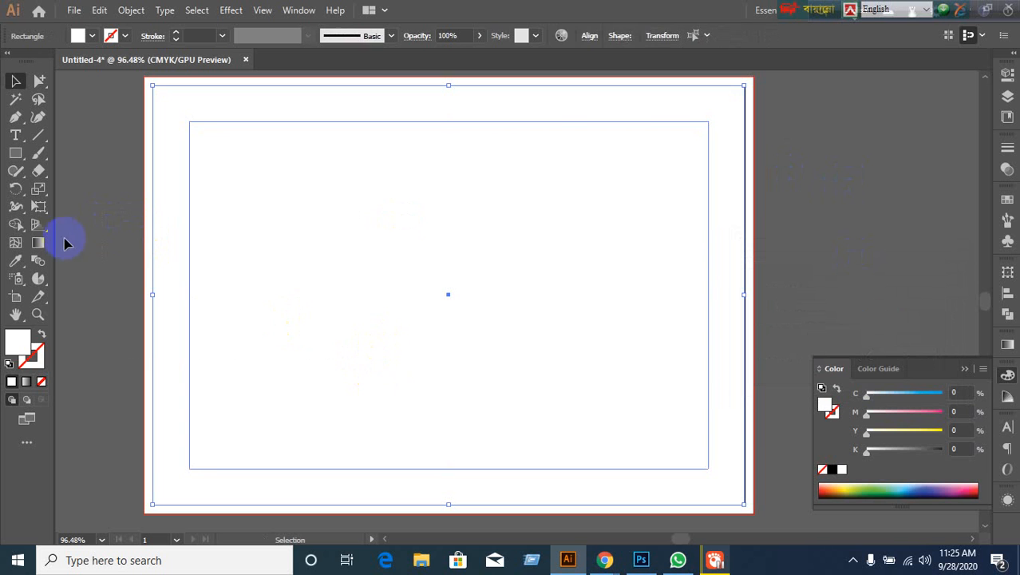
left_click(112, 219)
left_click_drag(105, 202, 334, 364)
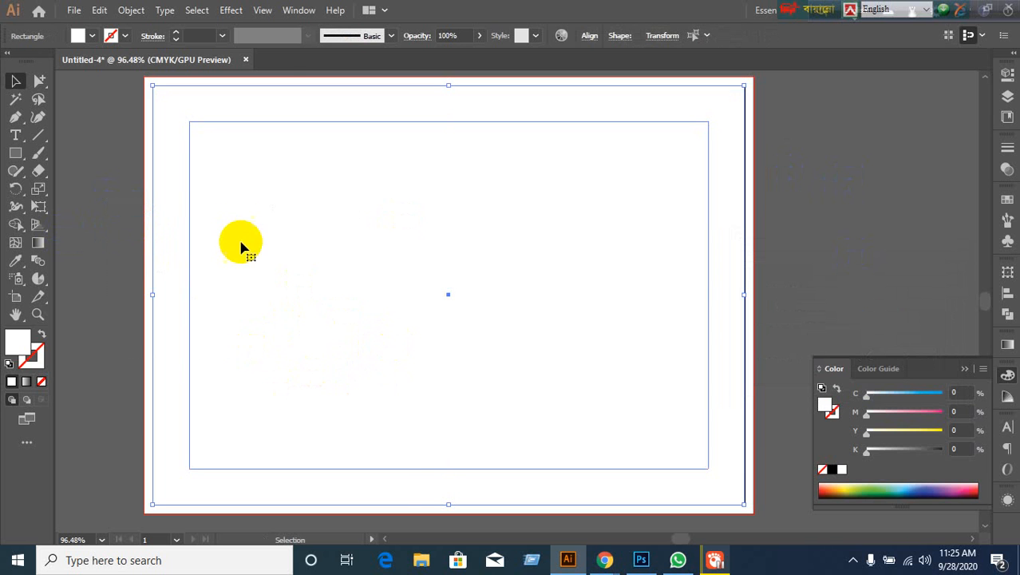
right_click(248, 188)
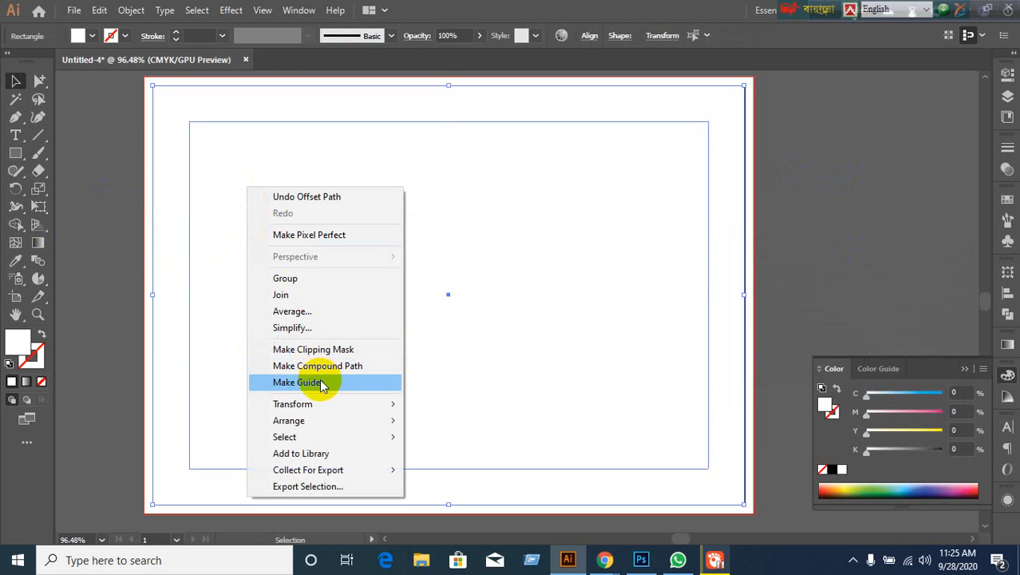
left_click(322, 385)
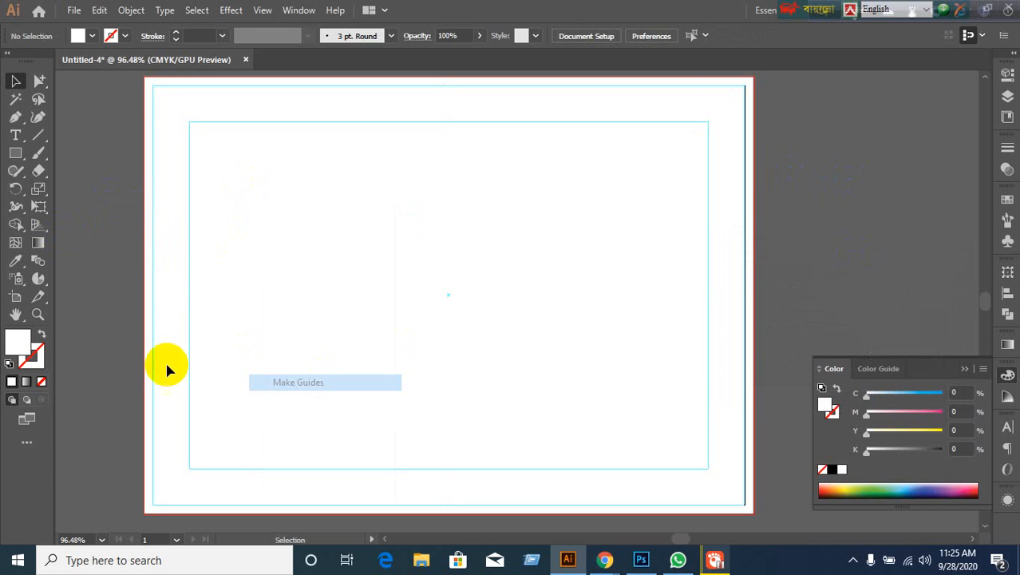
right_click(303, 262)
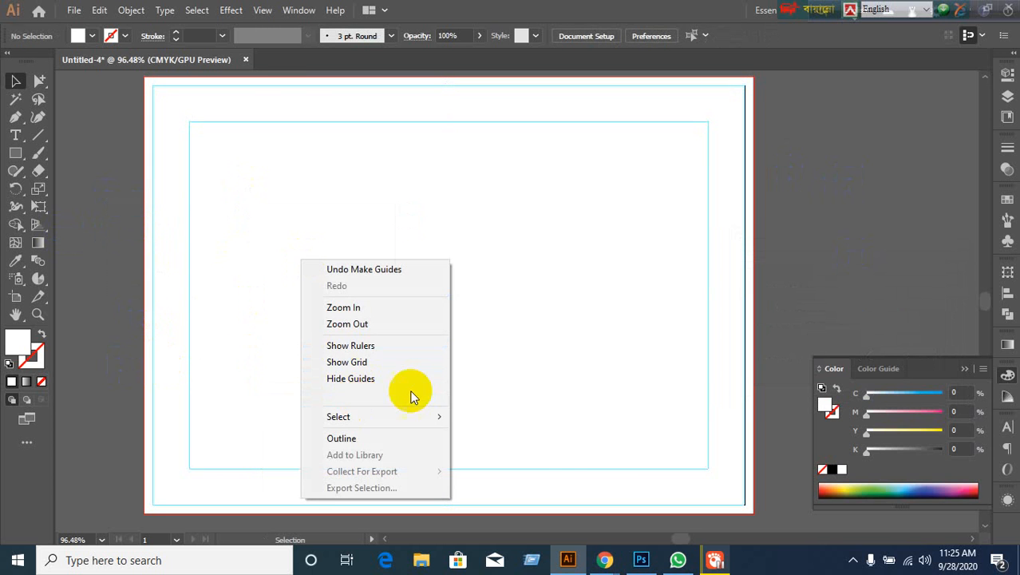
left_click(846, 272)
Activate the Type tool, and switch to Chrome to view the Desk Calendar 2021 reference page
scroll(502, 313, "down", 1)
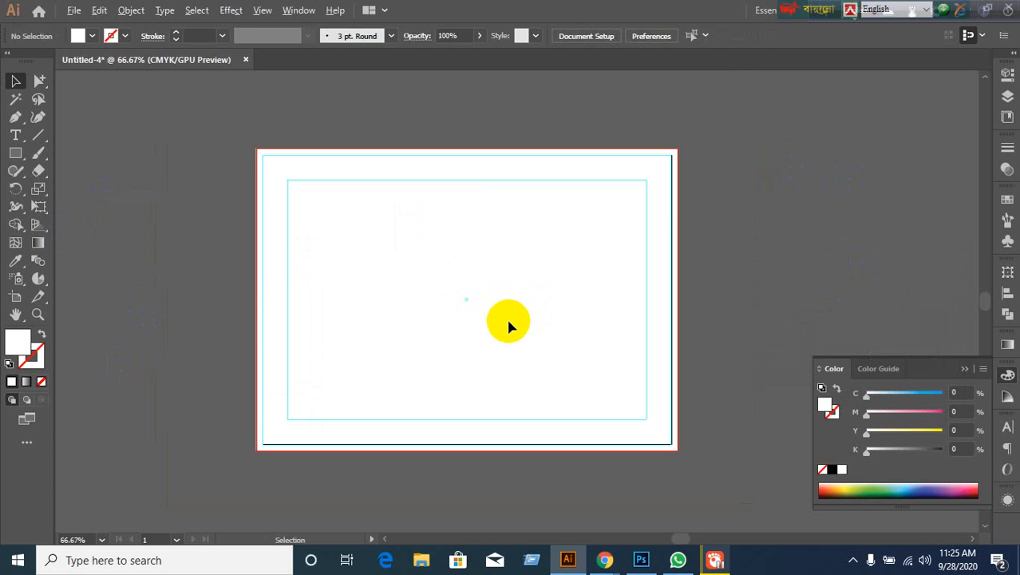
scroll(508, 325, "up", 1)
mouse_move(462, 326)
left_mouse_down()
mouse_move(473, 303)
mouse_move(486, 341)
mouse_move(480, 325)
left_mouse_up()
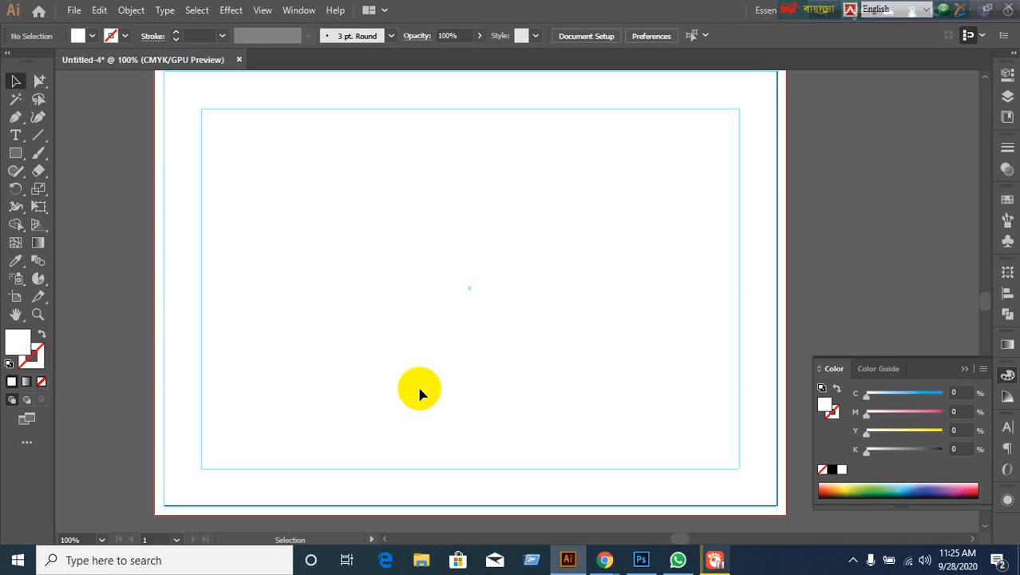
scroll(66, 183, "up", 1)
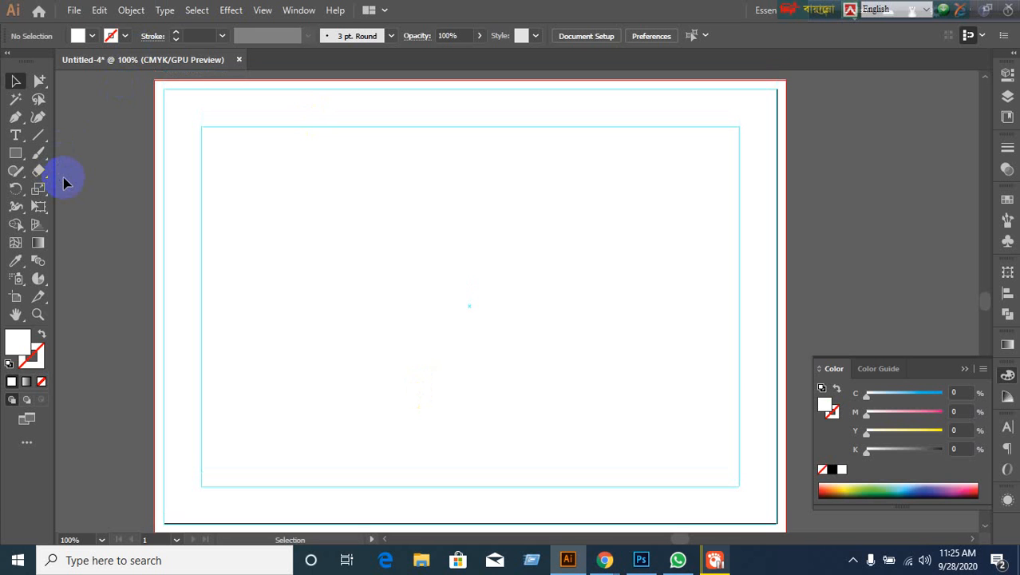
left_click_drag(14, 141, 75, 140)
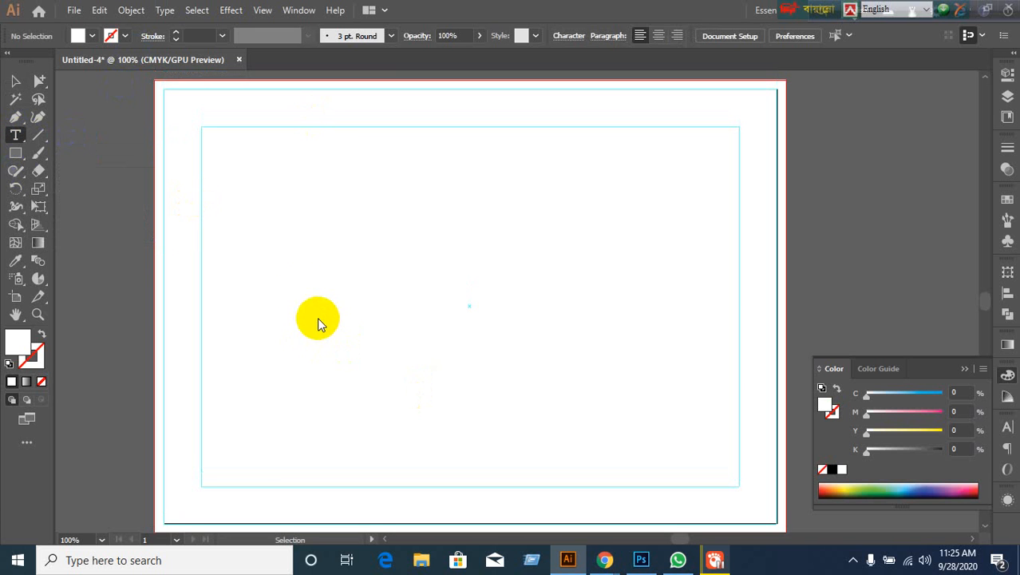
mouse_move(604, 559)
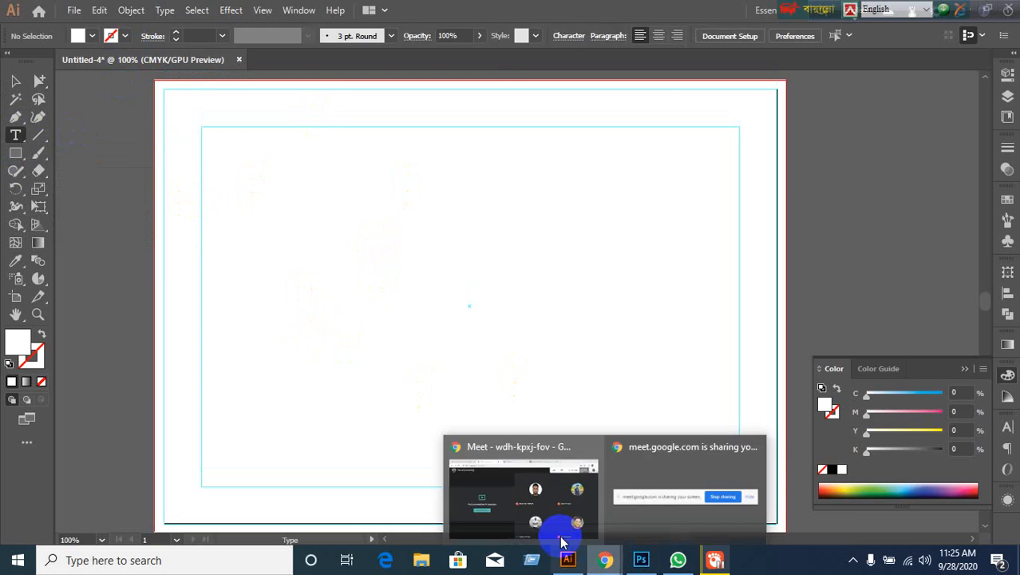
left_click(562, 542)
left_click(591, 11)
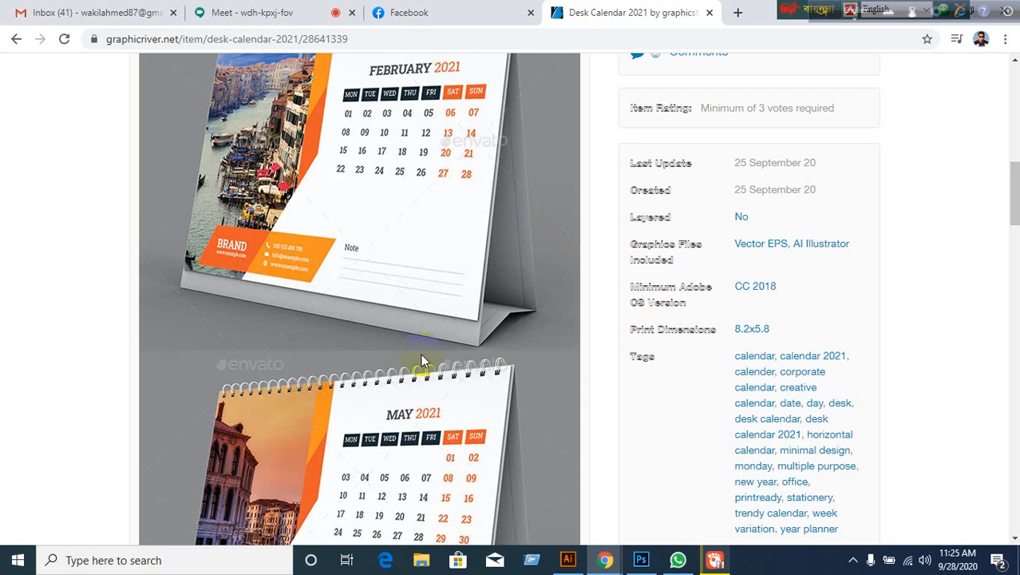
Review the month pages of the Desk Calendar 2021 reference, and return to the GraphicRiver calendar search results
scroll(421, 359, "up", 5)
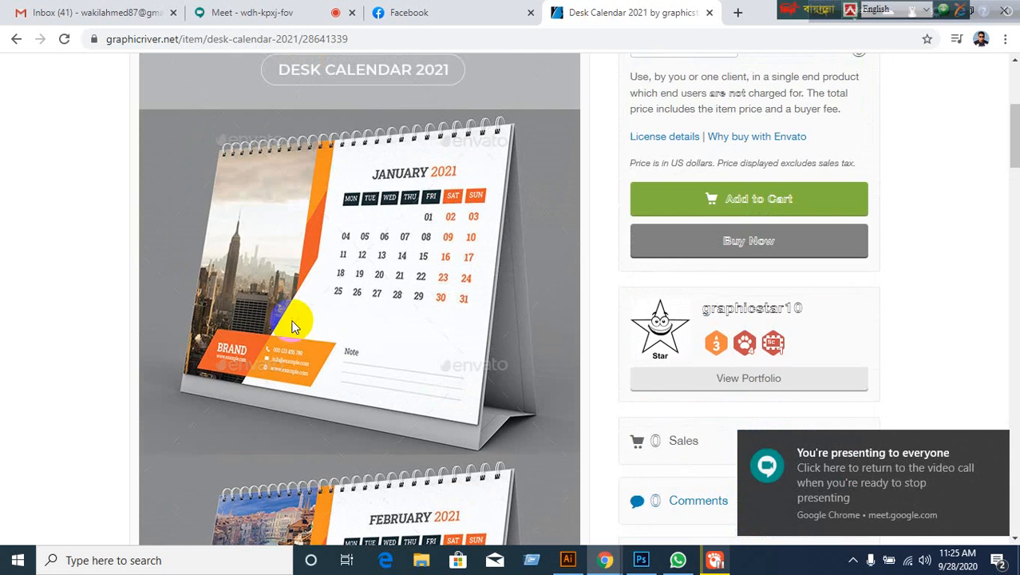
scroll(365, 329, "down", 10)
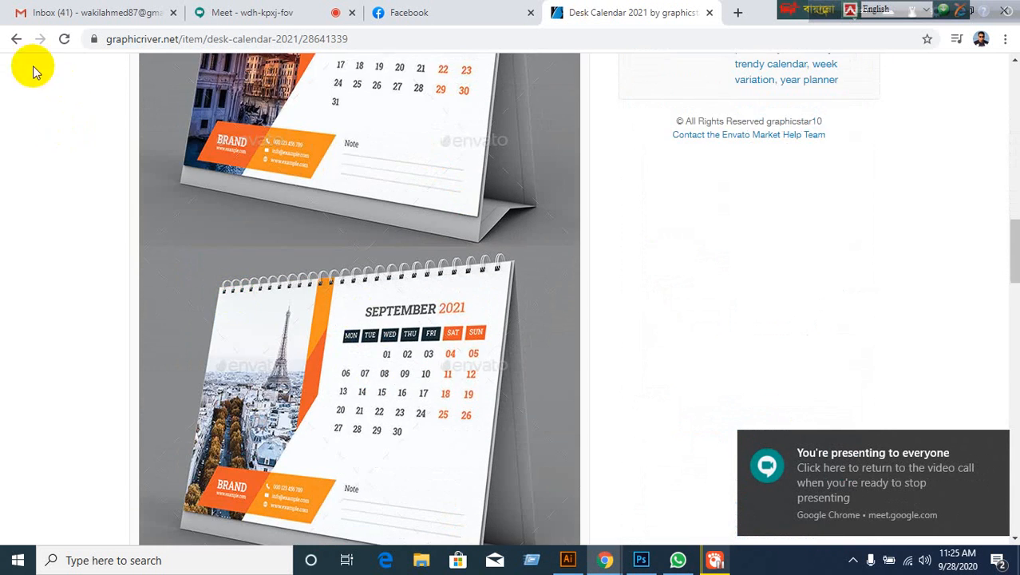
left_click(16, 39)
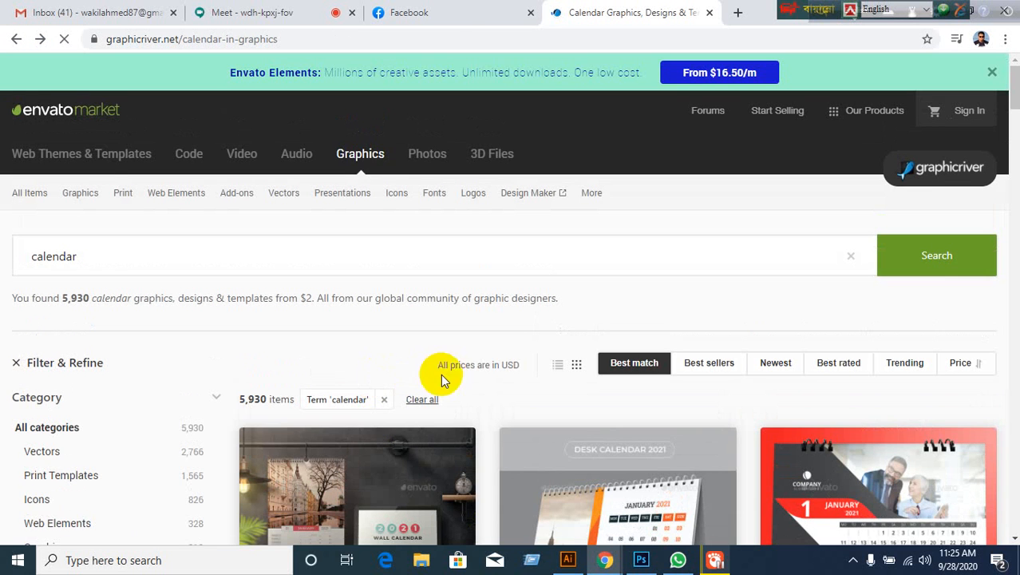
Browse the calendar search results to examine other desk and wall calendar layouts
scroll(444, 380, "down", 9)
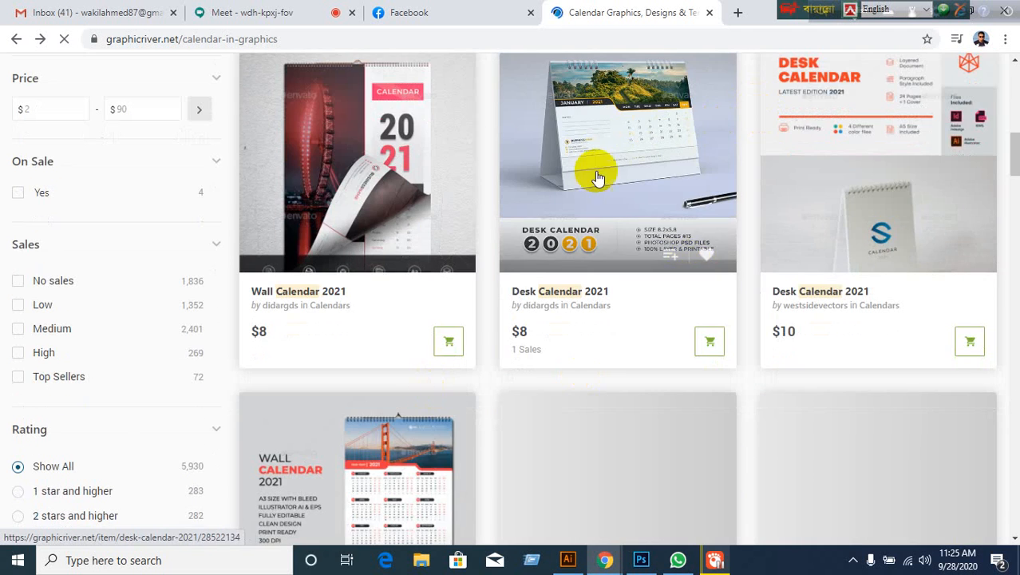
scroll(520, 342, "down", 3)
scroll(398, 296, "down", 3)
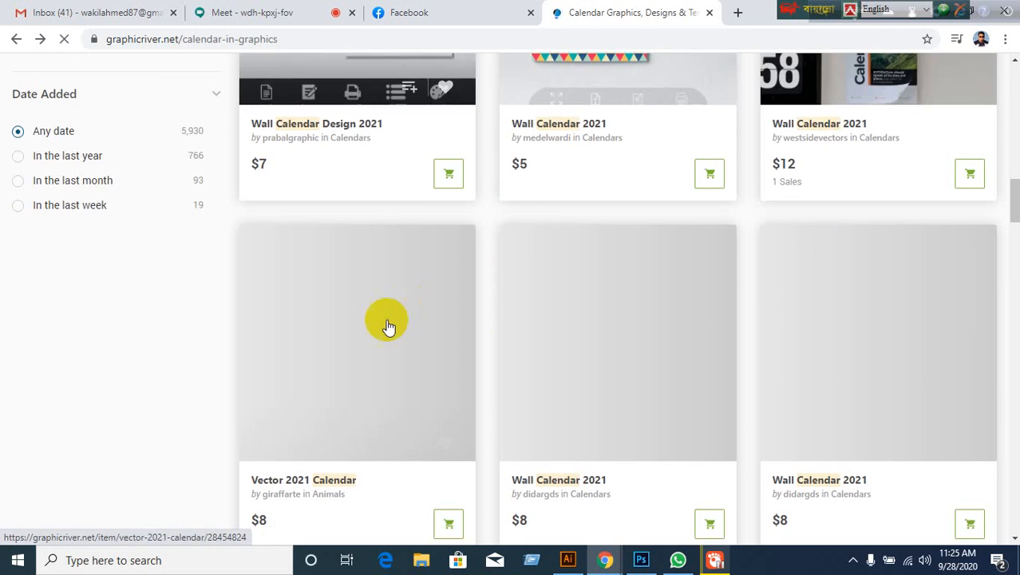
scroll(595, 268, "down", 3)
scroll(592, 281, "up", 1)
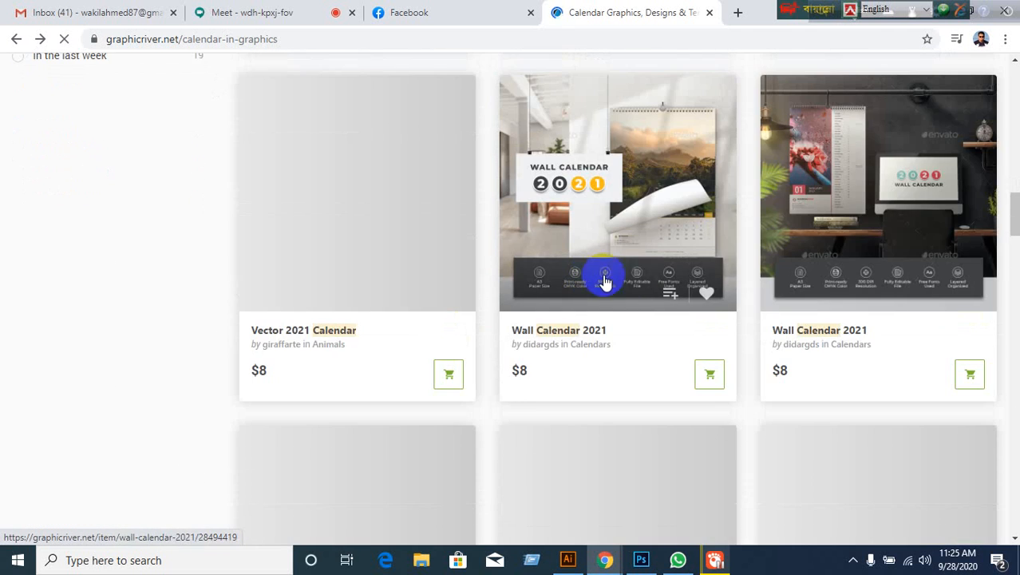
scroll(563, 276, "up", 10)
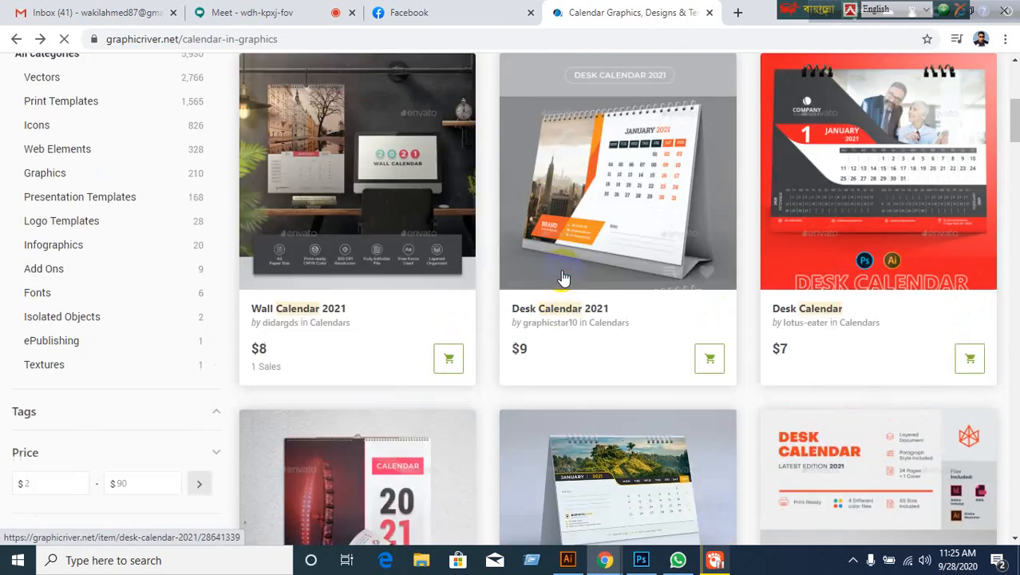
scroll(551, 273, "up", 5)
scroll(527, 275, "down", 12)
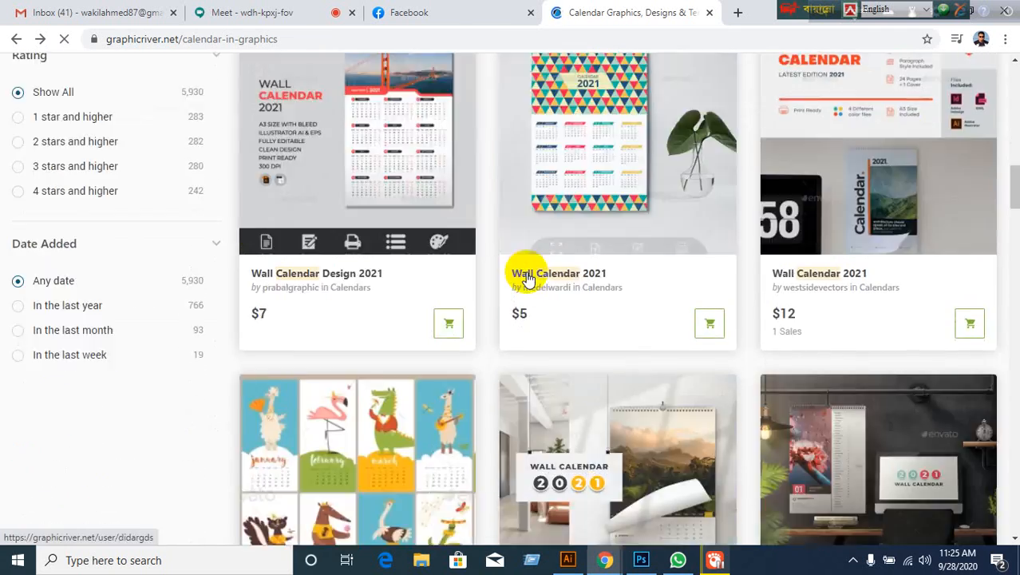
scroll(526, 273, "down", 4)
scroll(683, 410, "down", 5)
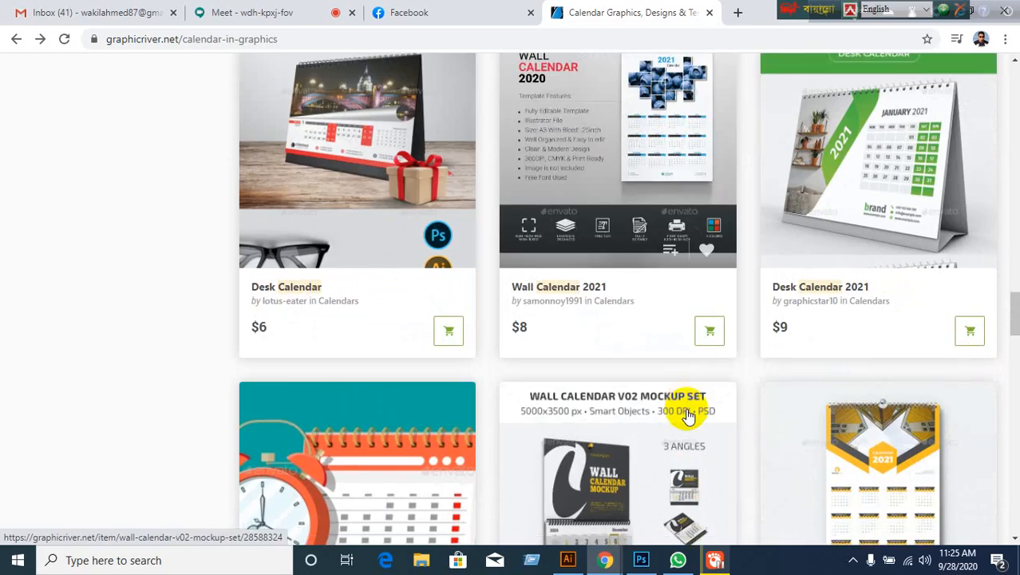
scroll(686, 411, "down", 4)
scroll(613, 358, "down", 3)
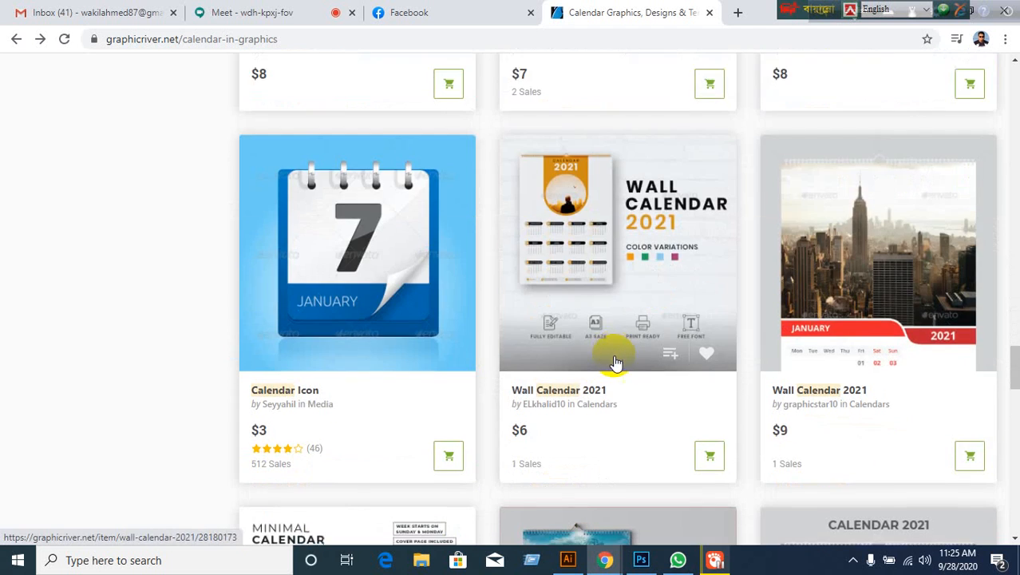
scroll(614, 363, "down", 3)
Switch to Illustrator, draw an area text frame about 4.37 x 3.02 in within the margin guides' lower half, and select it
left_click(568, 560)
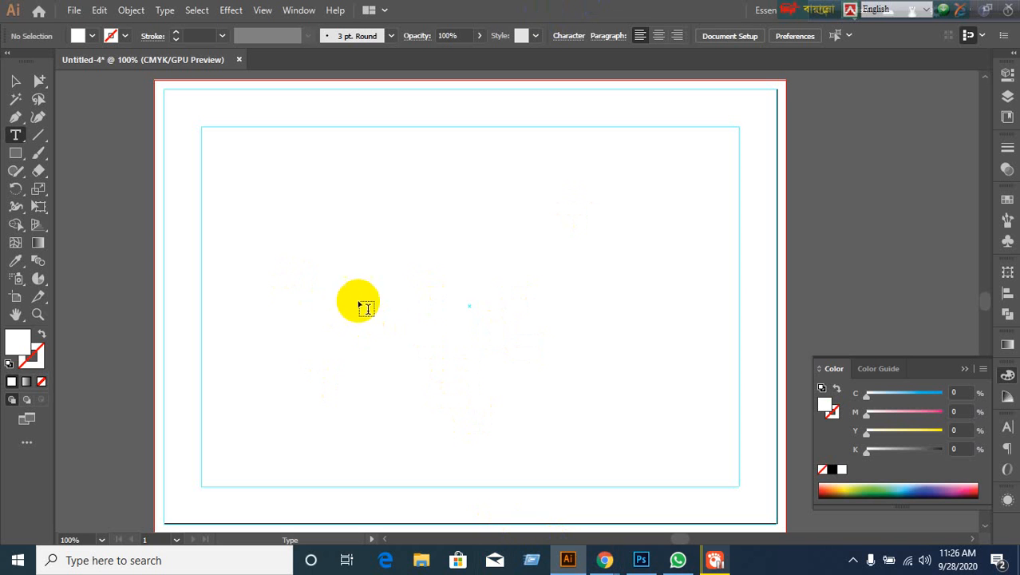
left_click_drag(279, 249, 605, 478)
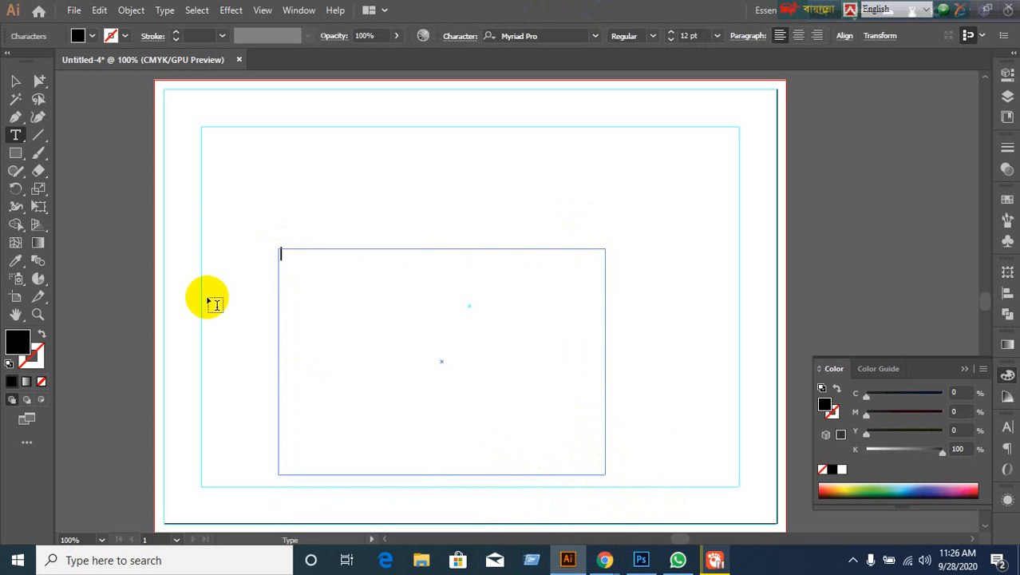
left_click(14, 81)
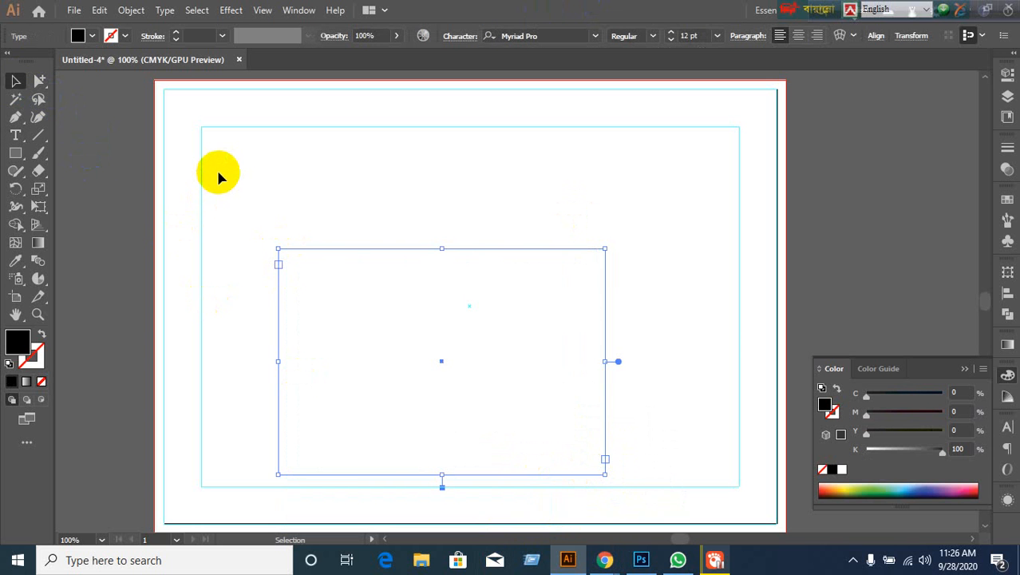
left_click(165, 11)
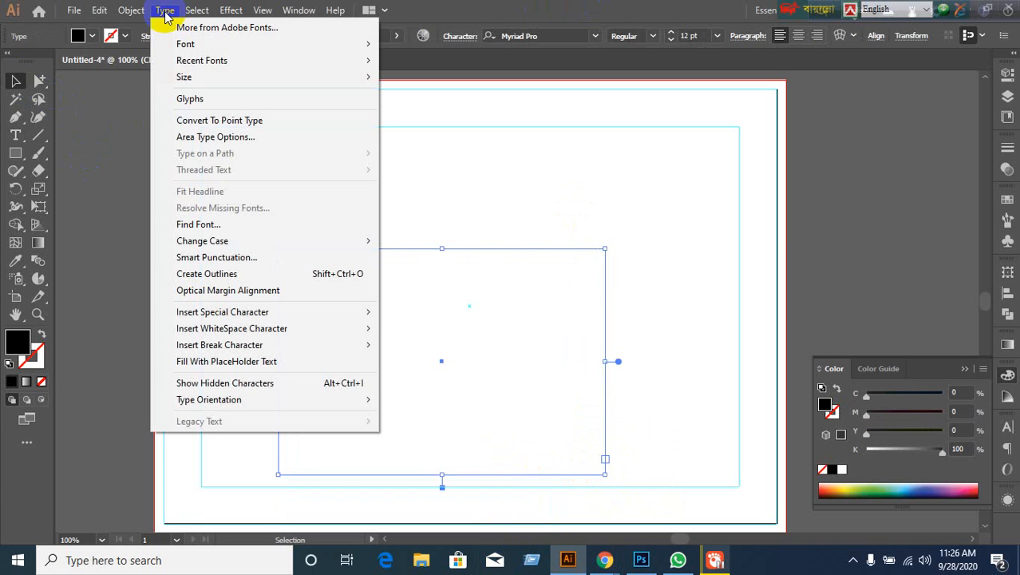
mouse_move(206, 245)
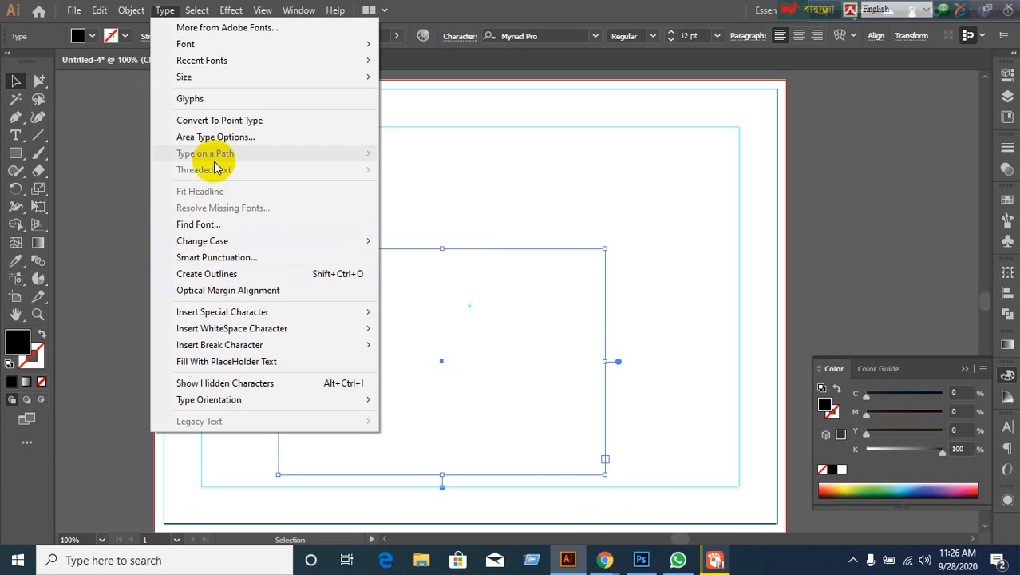
left_click(231, 137)
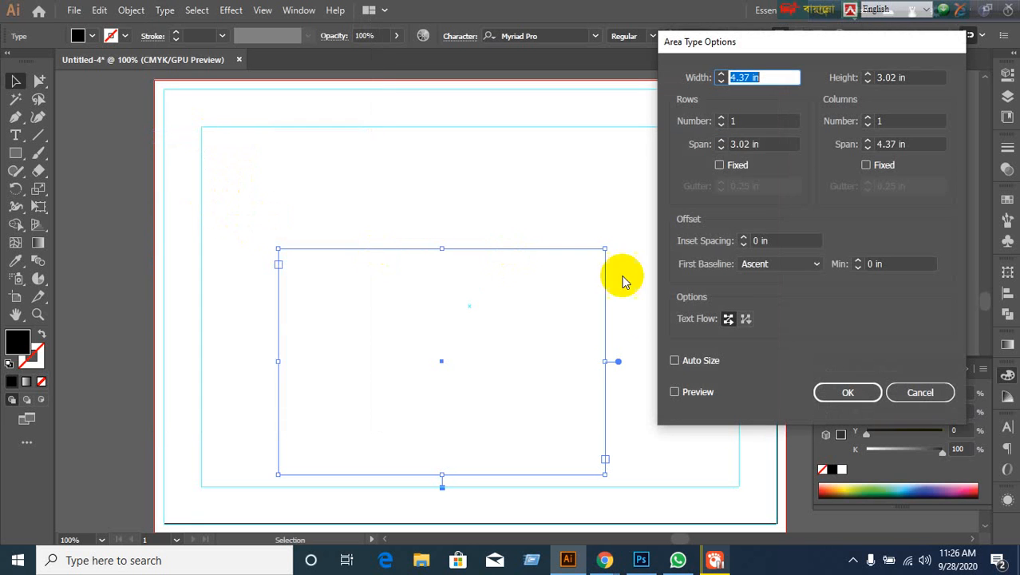
left_click(674, 391)
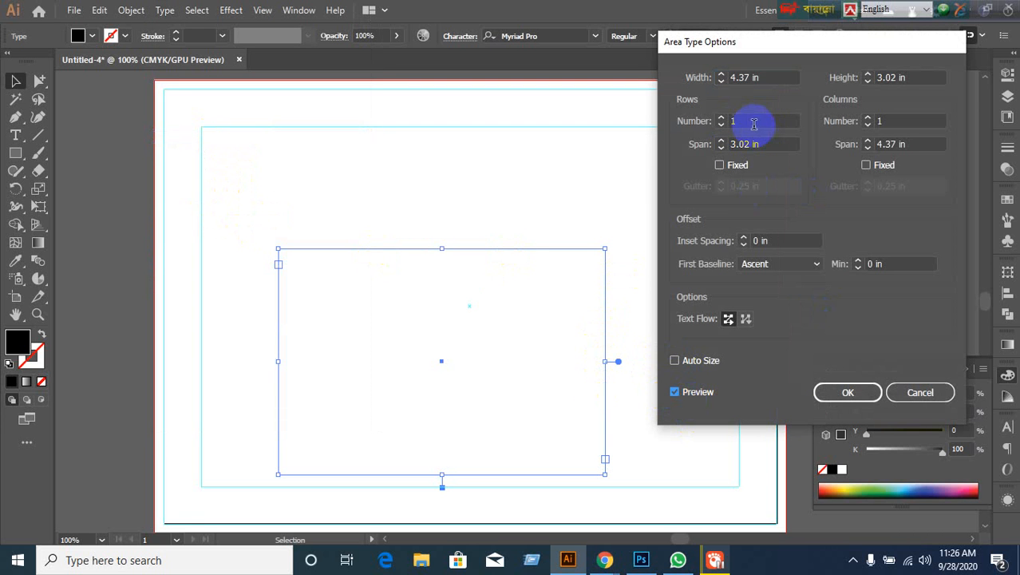
left_click_drag(754, 124, 722, 121)
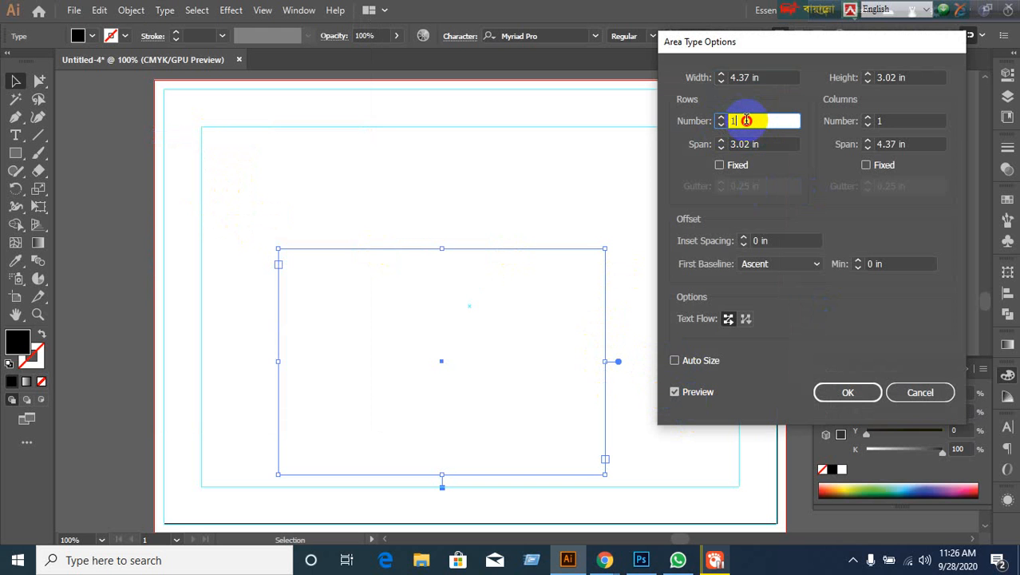
key("Up")
key("Up")
key("Up")
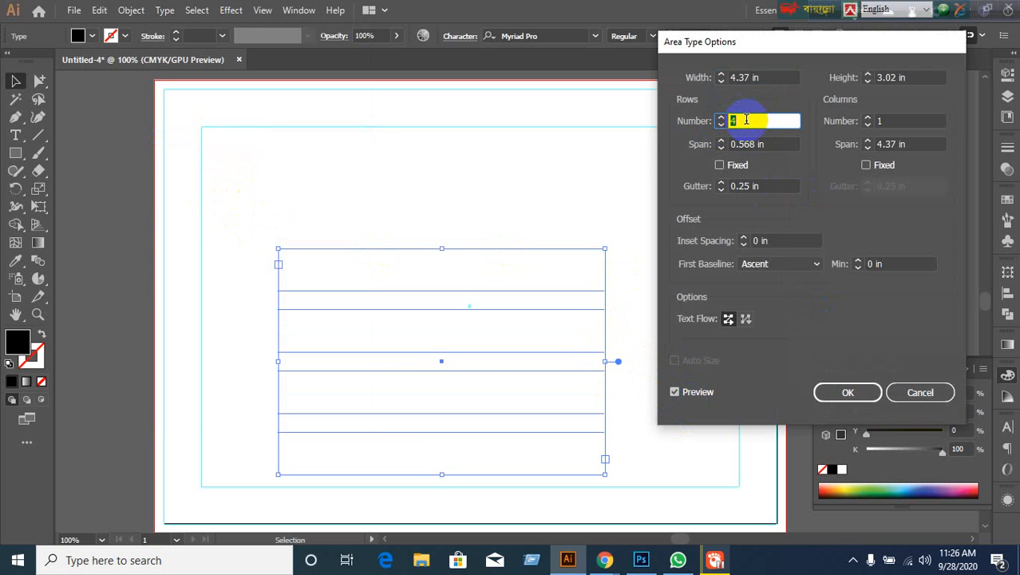
key("Up")
key("Up")
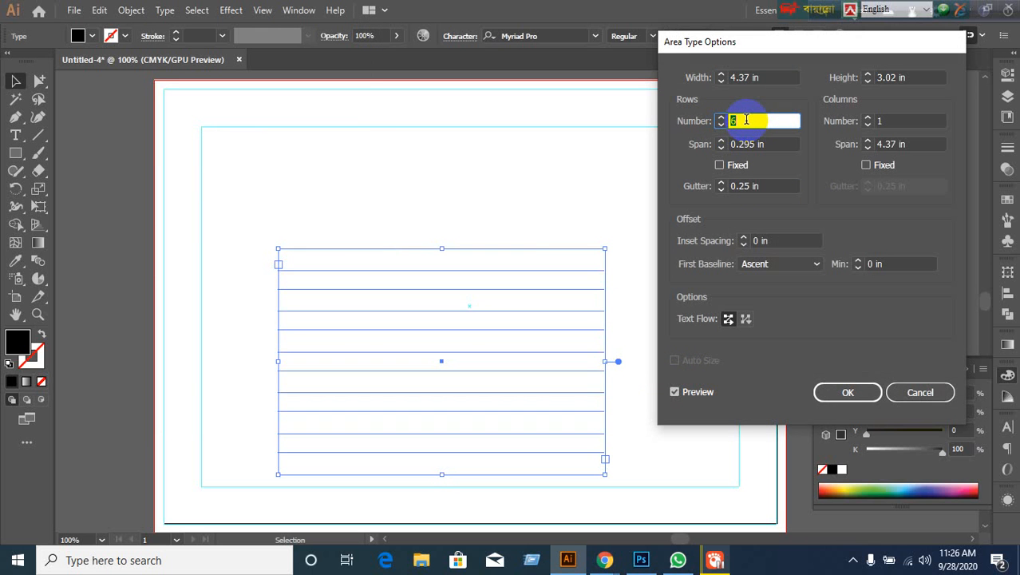
key("Up")
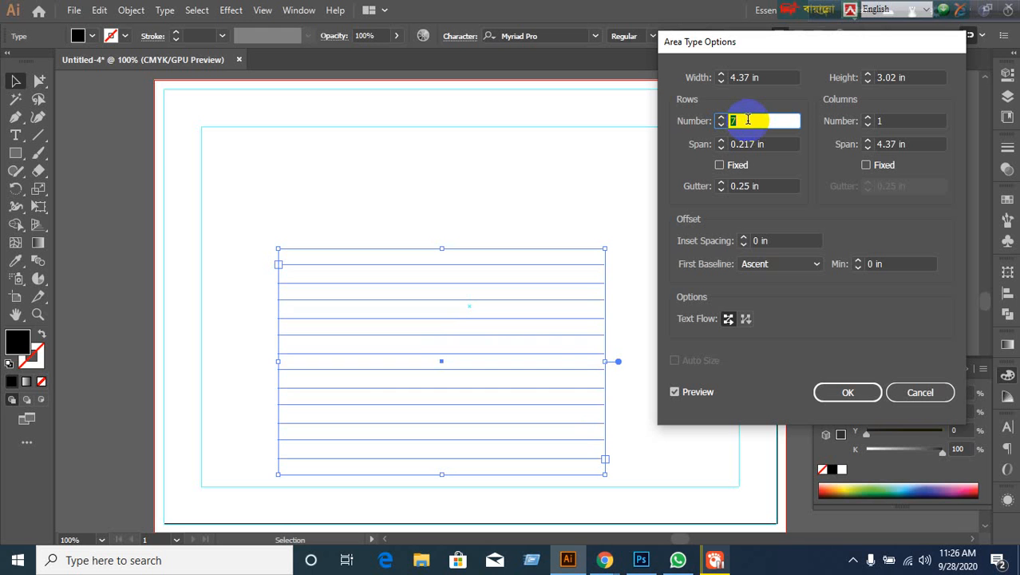
key("Down")
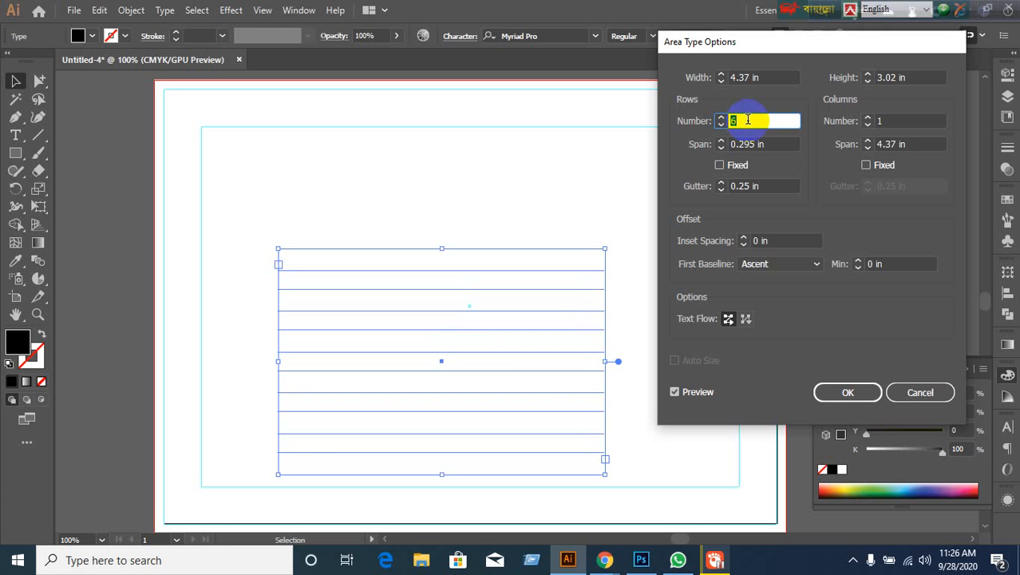
key("Up")
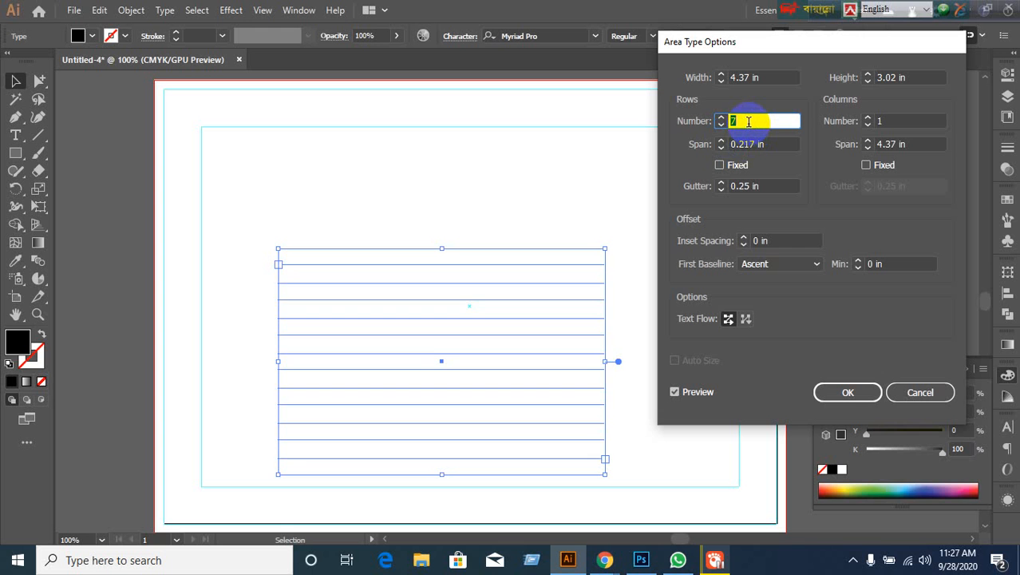
key("Down")
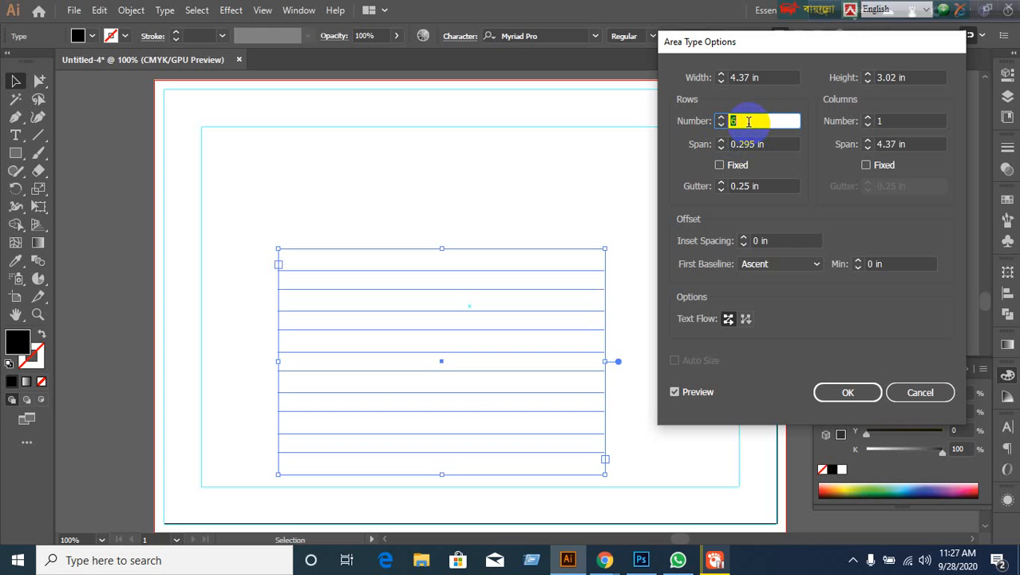
left_click(881, 121)
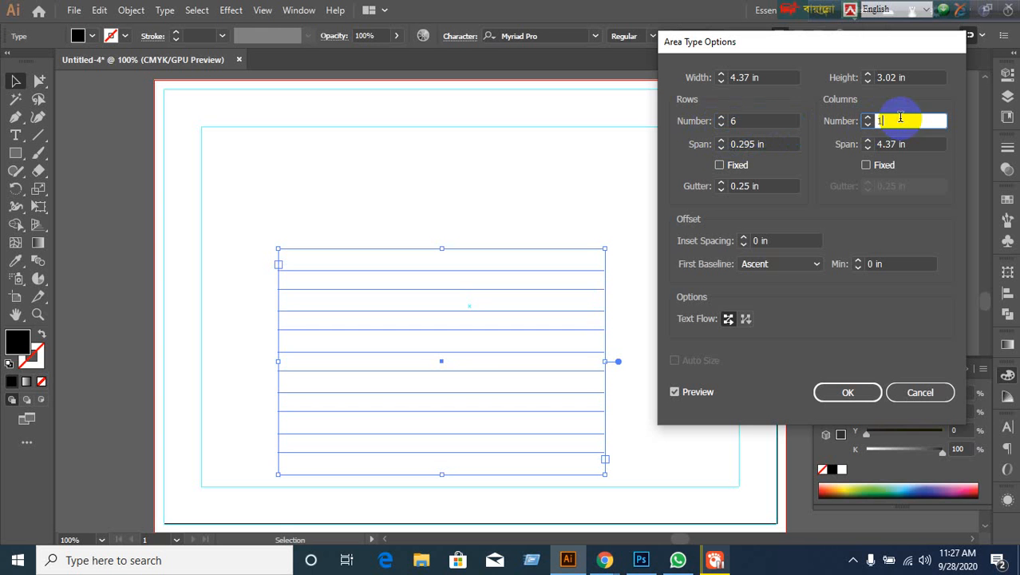
left_click(762, 121)
key("Up")
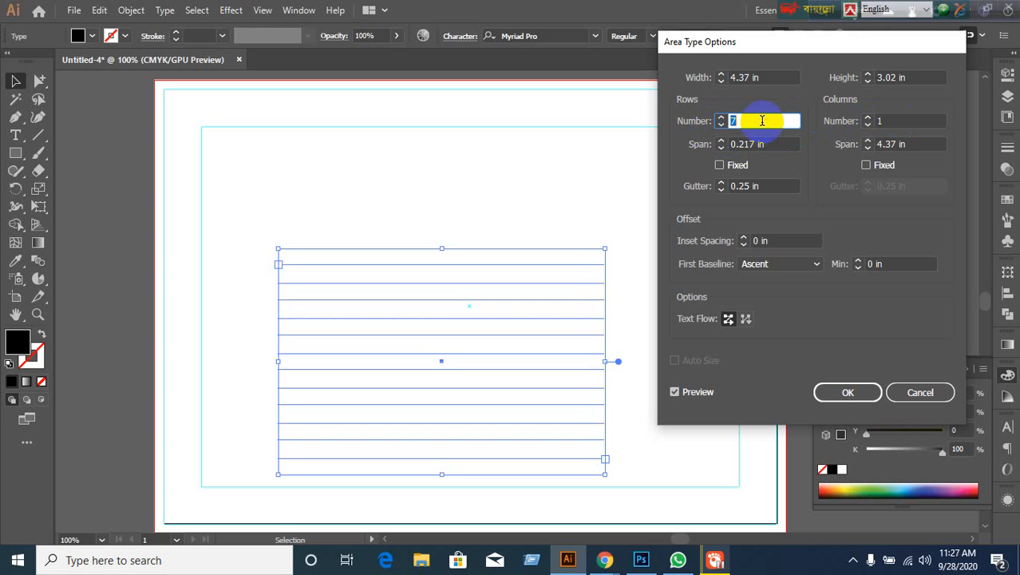
left_click(901, 121)
key("Up")
key("Up")
key("Up")
key("Up")
key("Up")
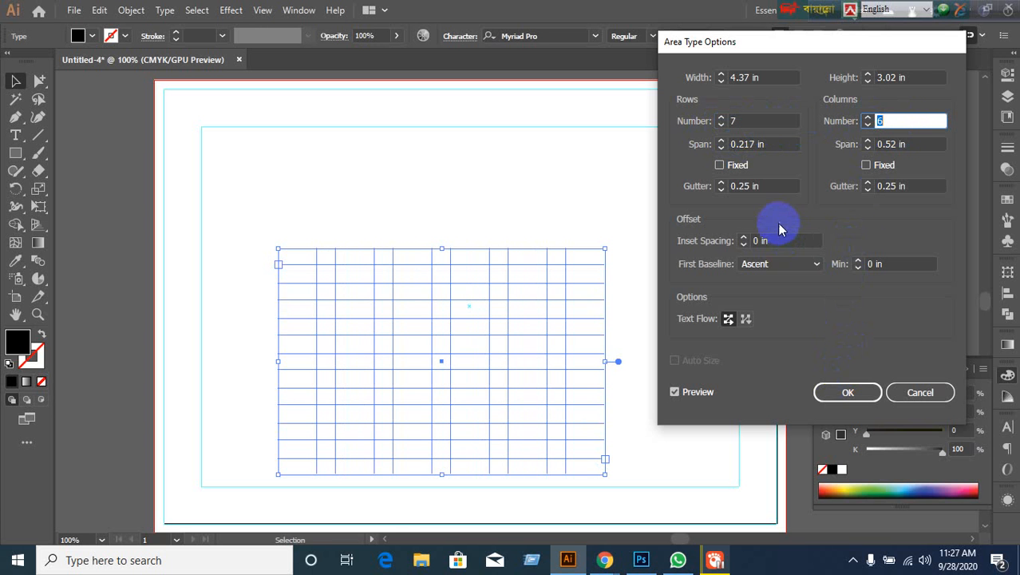
left_click(770, 187)
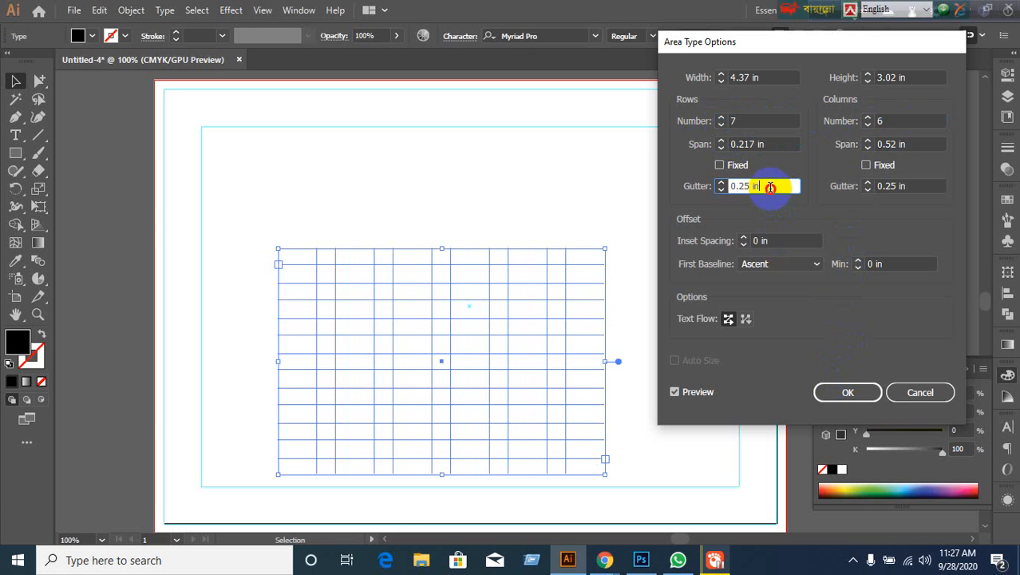
left_click(920, 392)
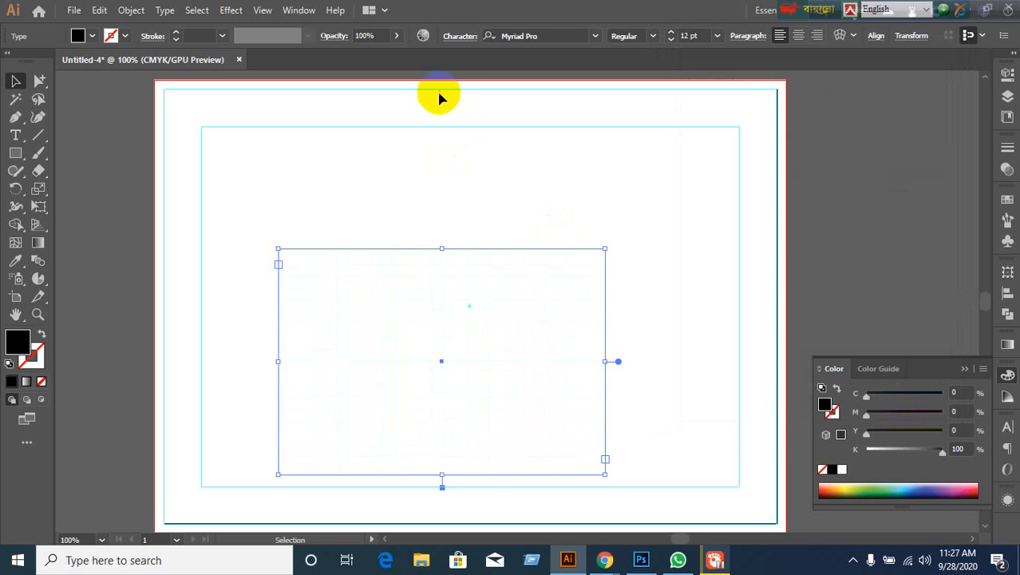
Show the document rulers and change their units to pixels
key("ctrl+r")
right_click(444, 78)
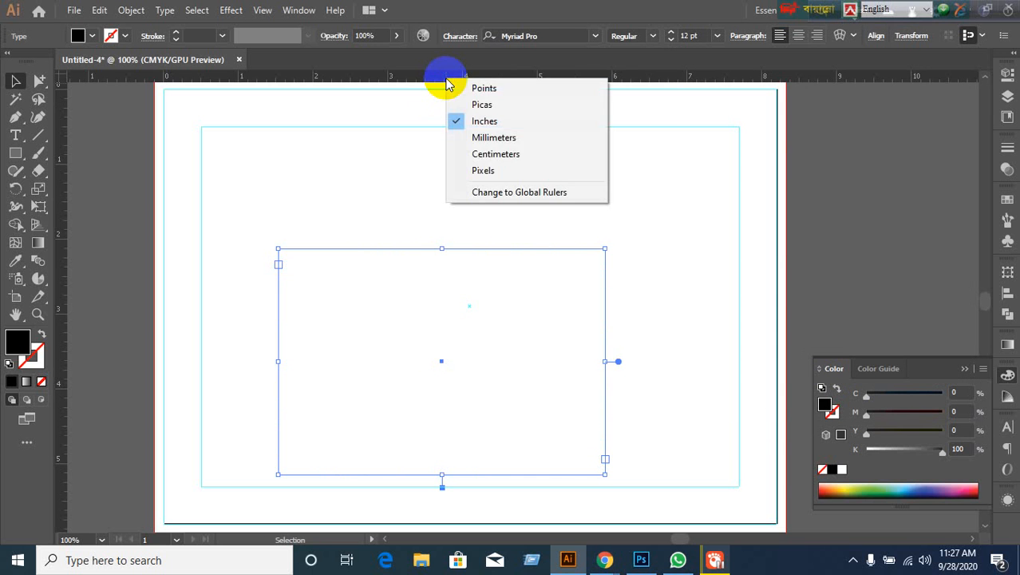
left_click(473, 170)
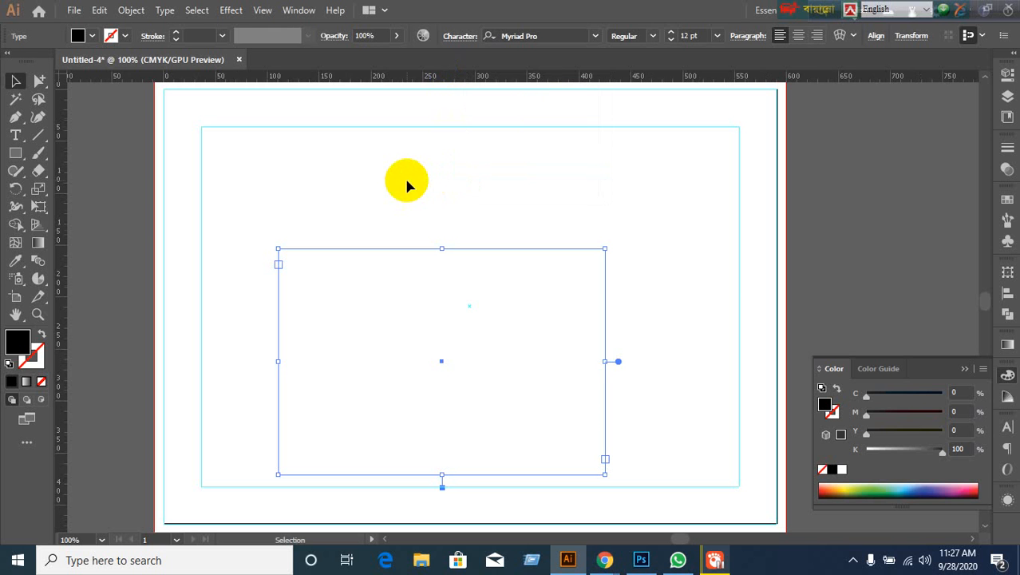
Open the text frame's Area Type Options, enable the preview, and set the number of rows to 7
left_click(167, 16)
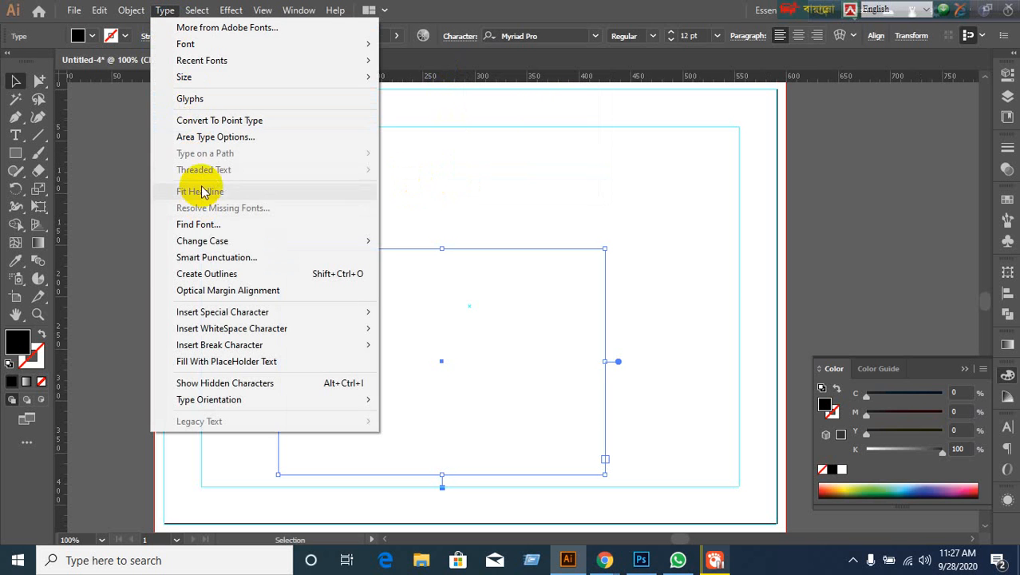
left_click(204, 140)
left_click(674, 391)
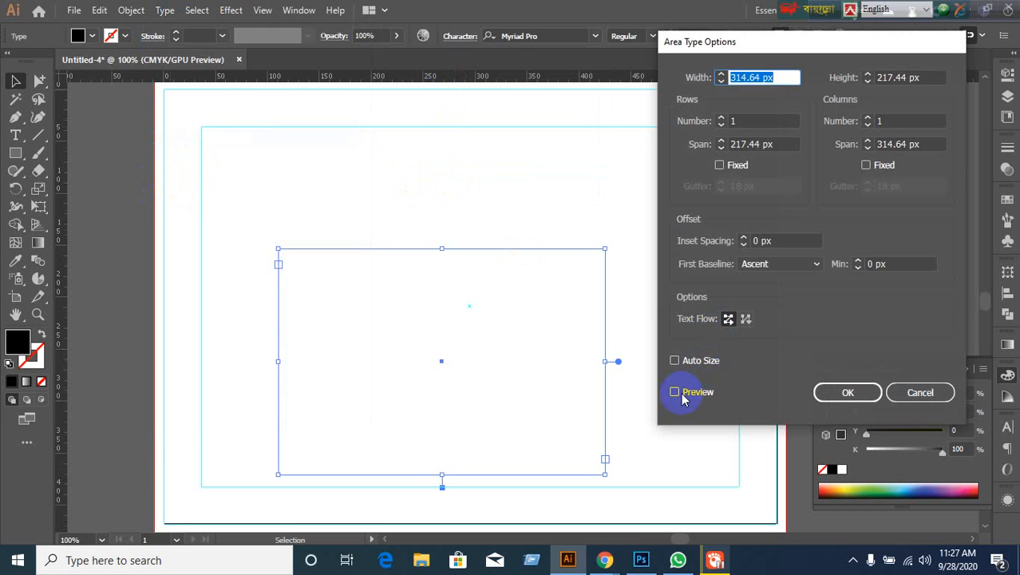
left_click(749, 123)
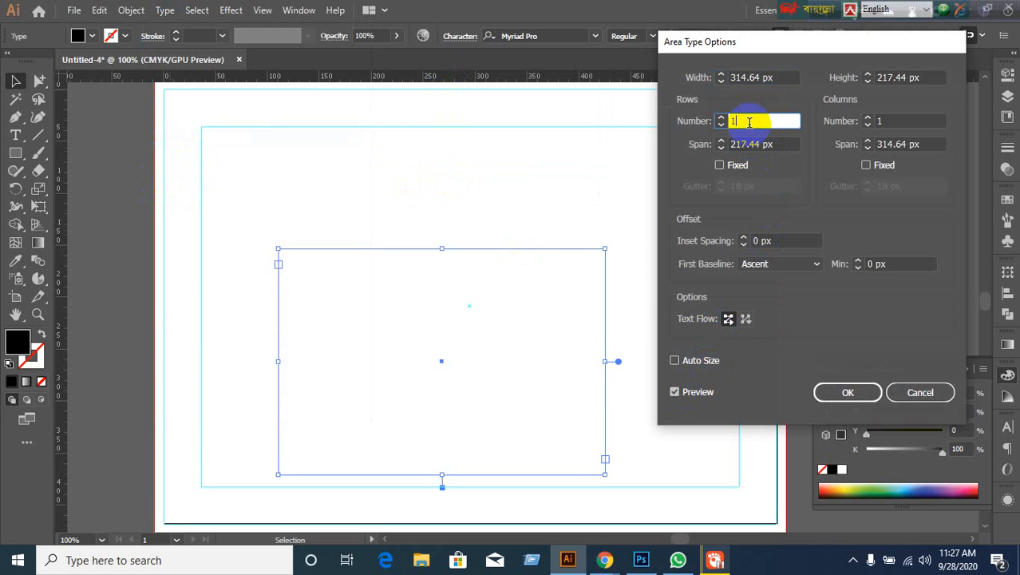
key("Up")
key("Up")
key("Up")
key("Up")
key("Up")
key("Up")
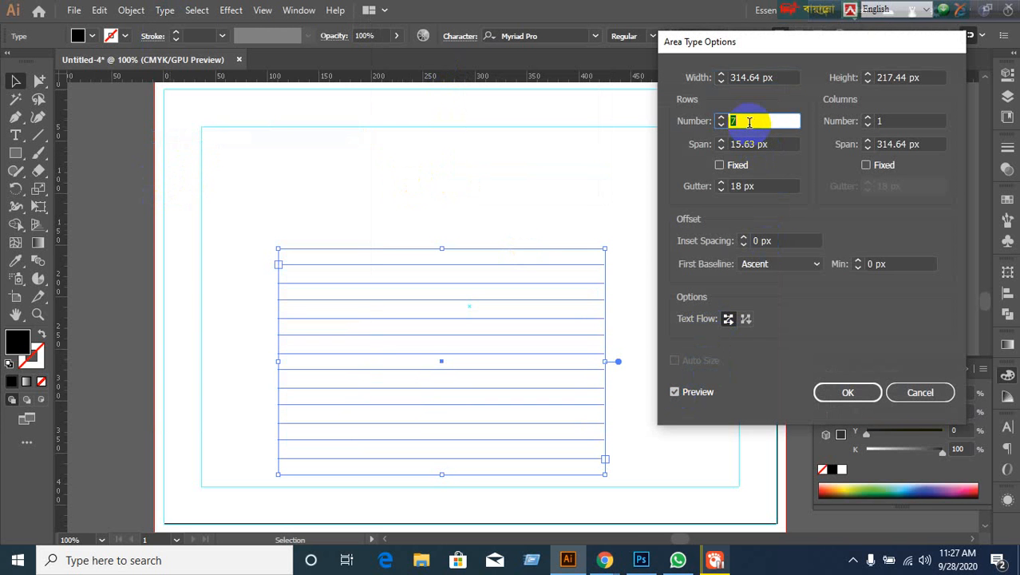
left_click(895, 124)
key("Up")
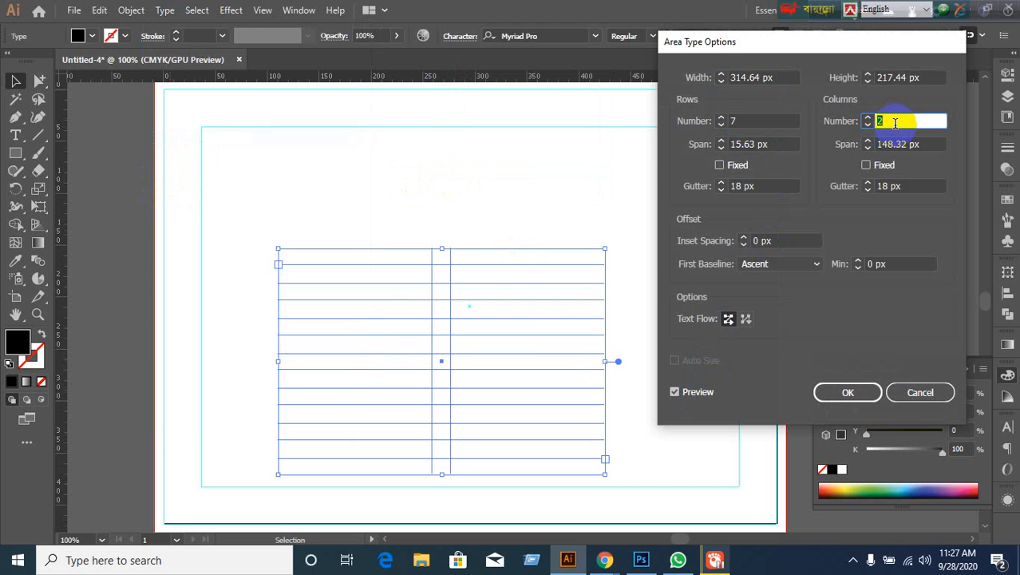
key("Up")
key("Up")
key("Up")
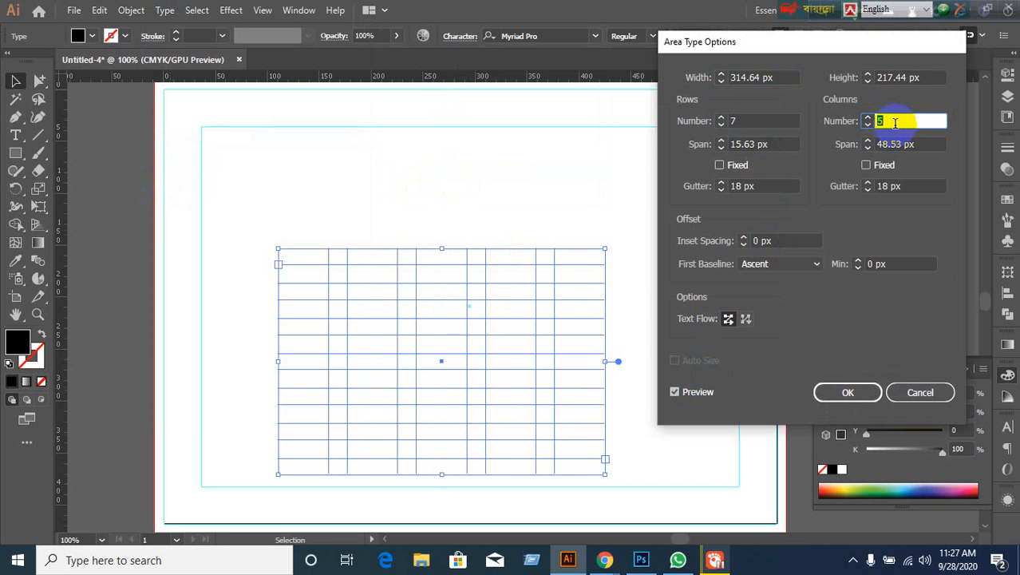
key("Up")
key("Up")
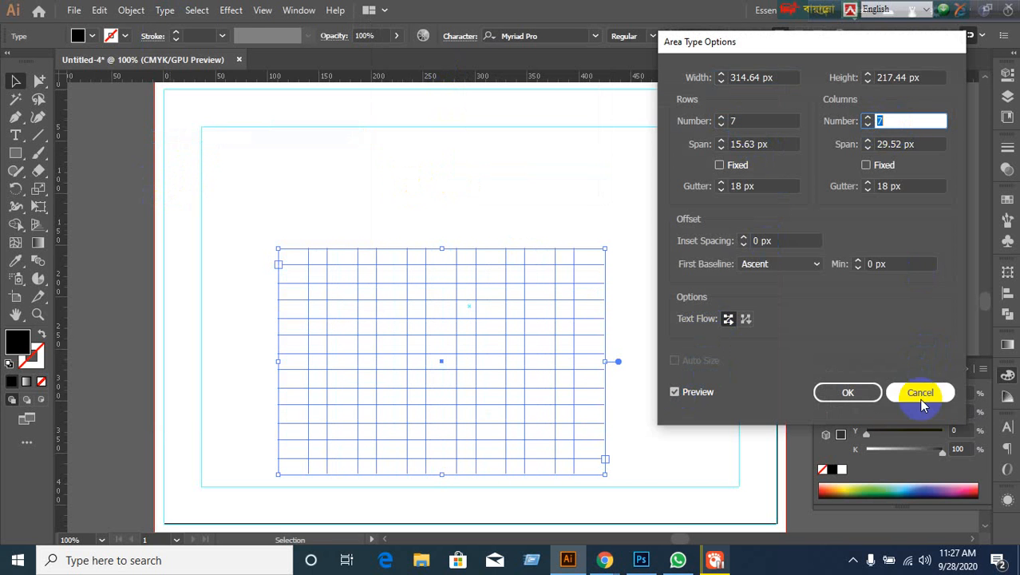
left_click(921, 393)
Switch to Chrome, browse the GraphicRiver calendar results, and open the Wall Calendar 2021 item with the blue photo collage
mouse_move(604, 561)
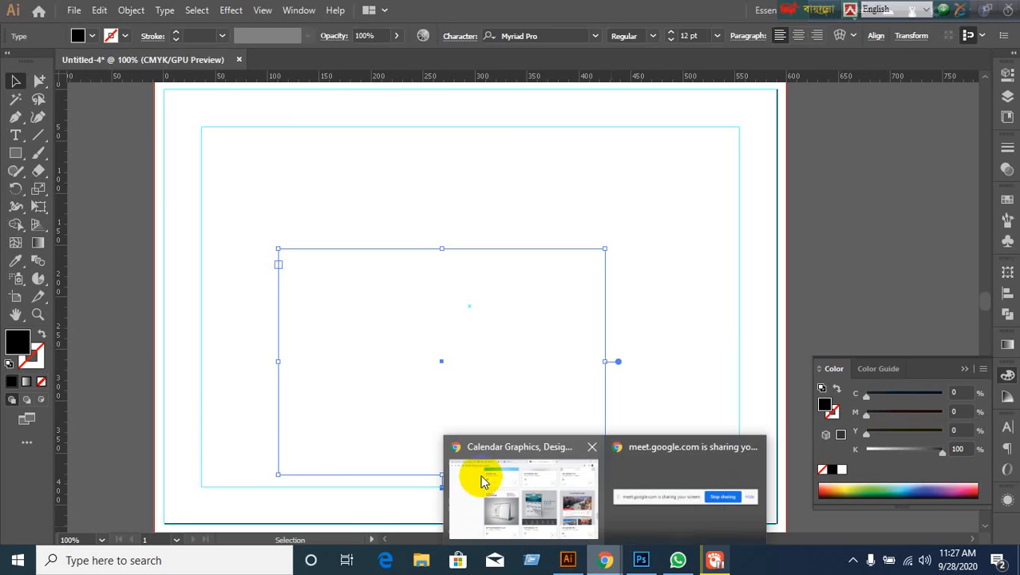
left_click(483, 475)
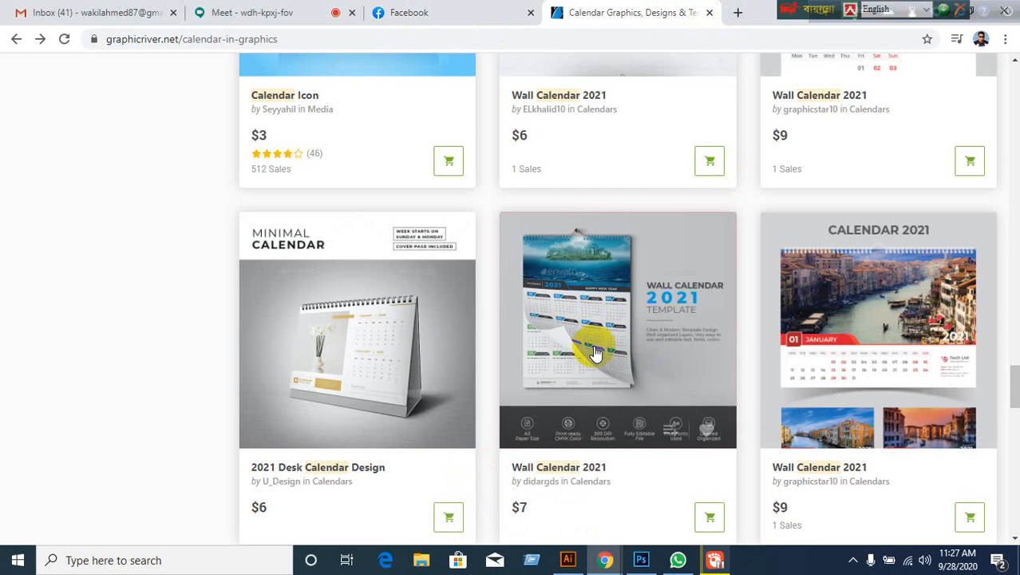
scroll(592, 343, "down", 4)
scroll(592, 331, "up", 15)
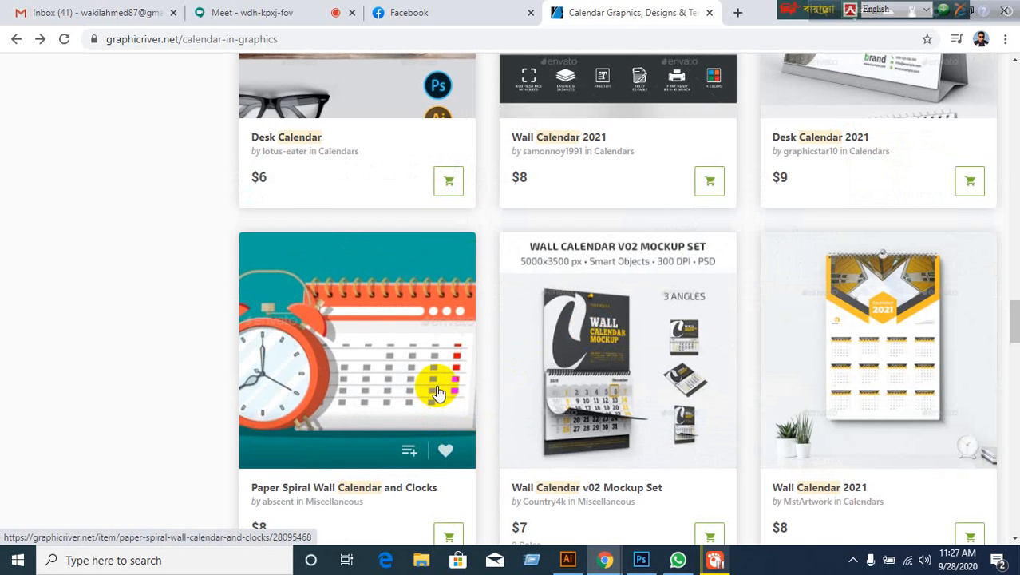
scroll(435, 351, "up", 3)
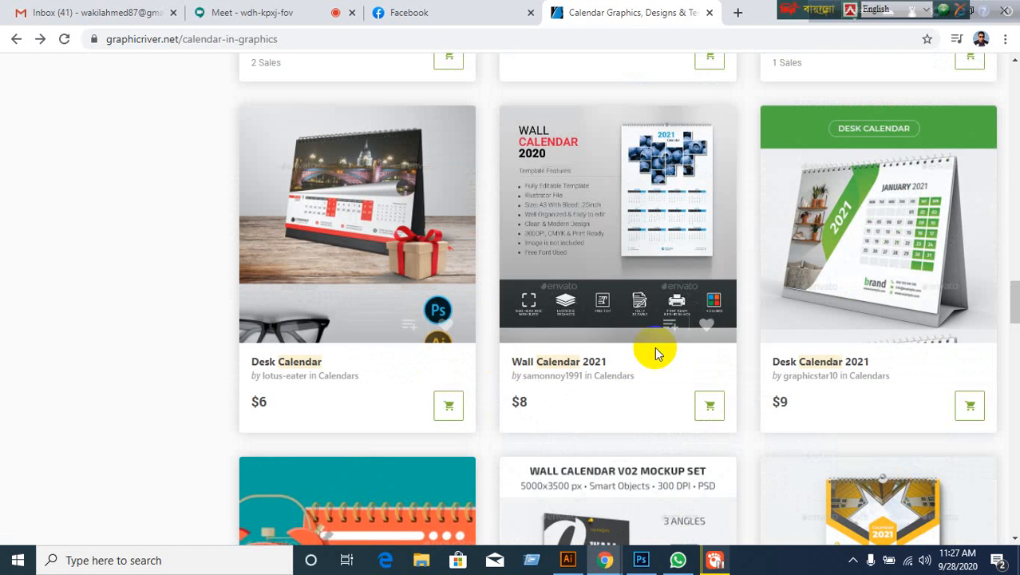
left_click(657, 223)
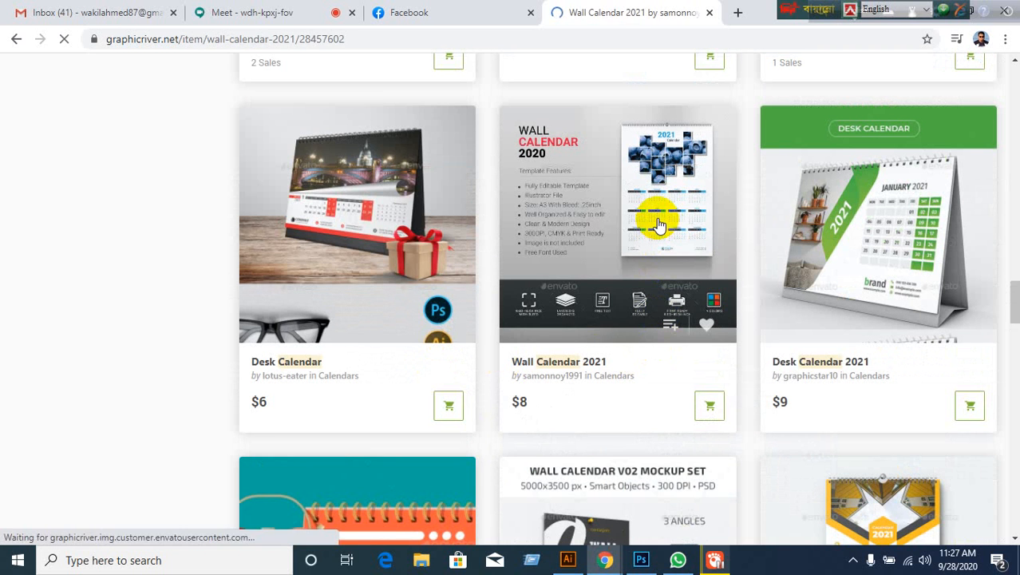
Enlarge the wall calendar's preview and examine the month grids and weekday headers across its blue, green and orange versions
scroll(495, 429, "down", 3)
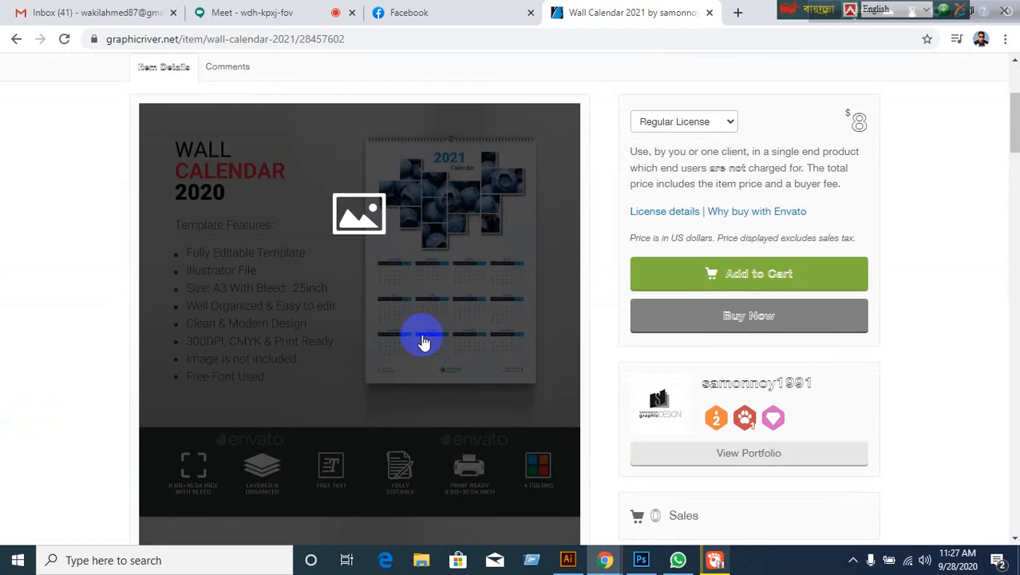
left_click(423, 339)
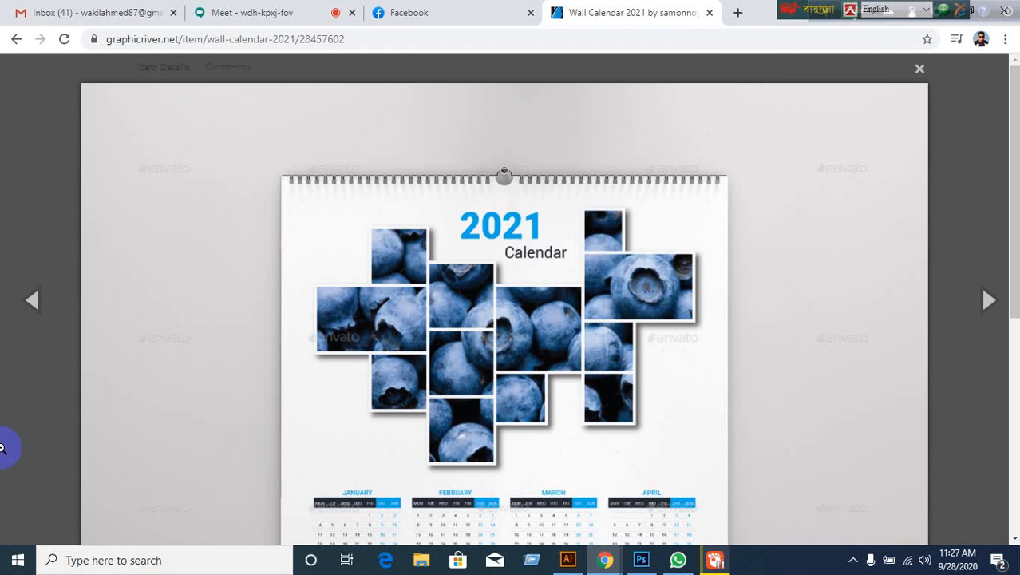
left_click(327, 401)
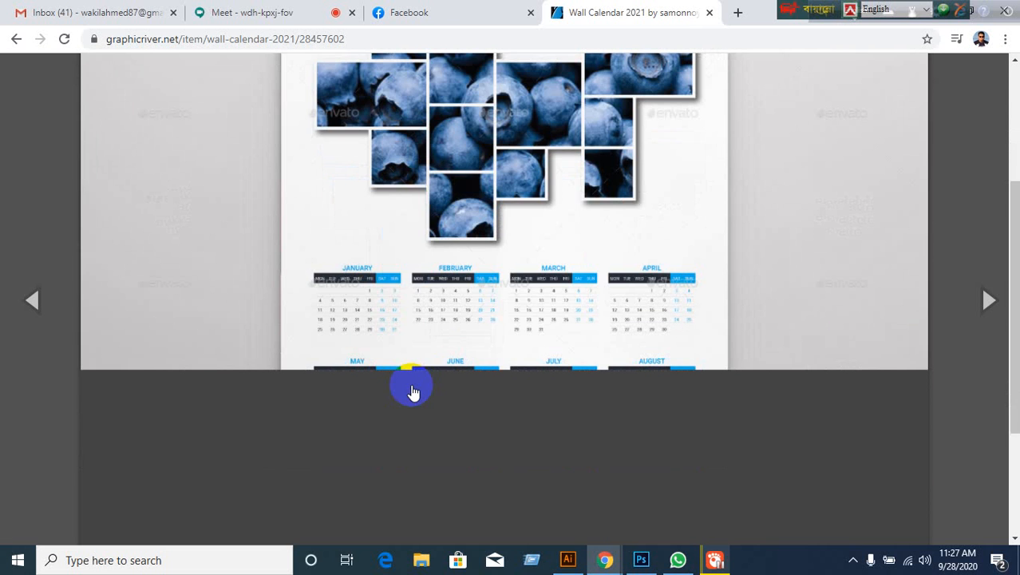
scroll(409, 387, "down", 2)
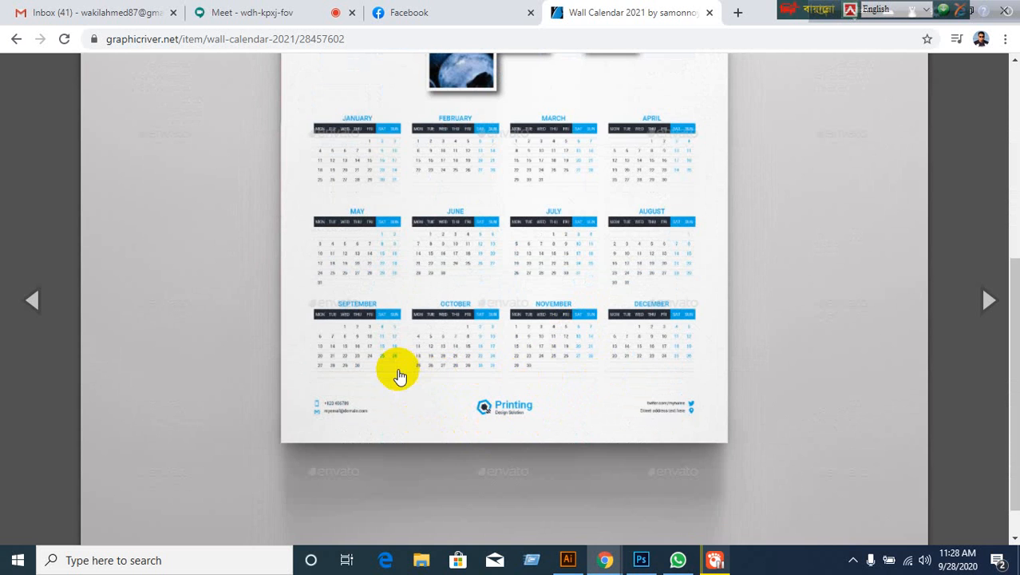
scroll(399, 374, "up", 1)
scroll(399, 375, "up", 4)
scroll(444, 387, "down", 3)
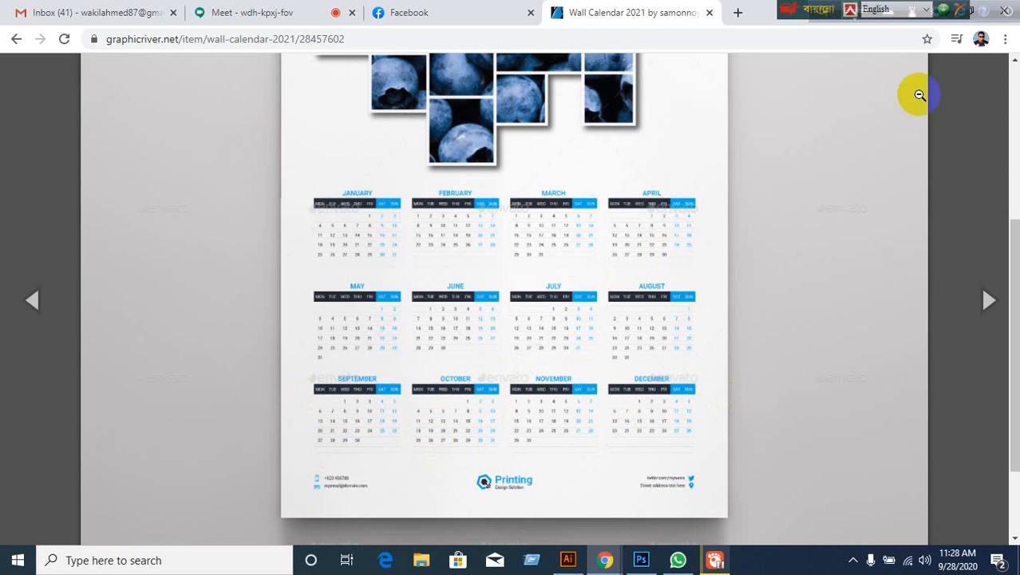
left_click(599, 318)
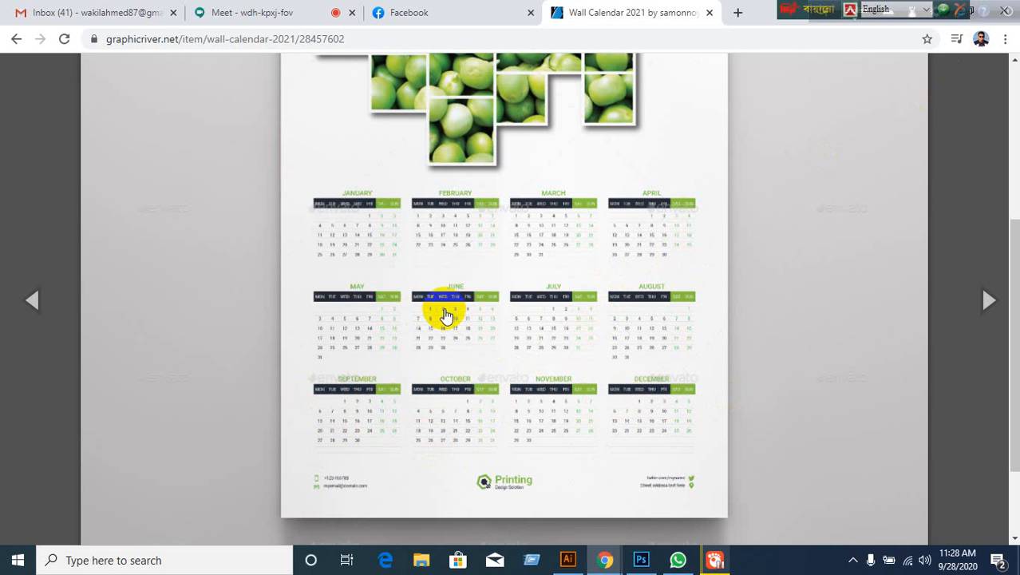
left_click(533, 194)
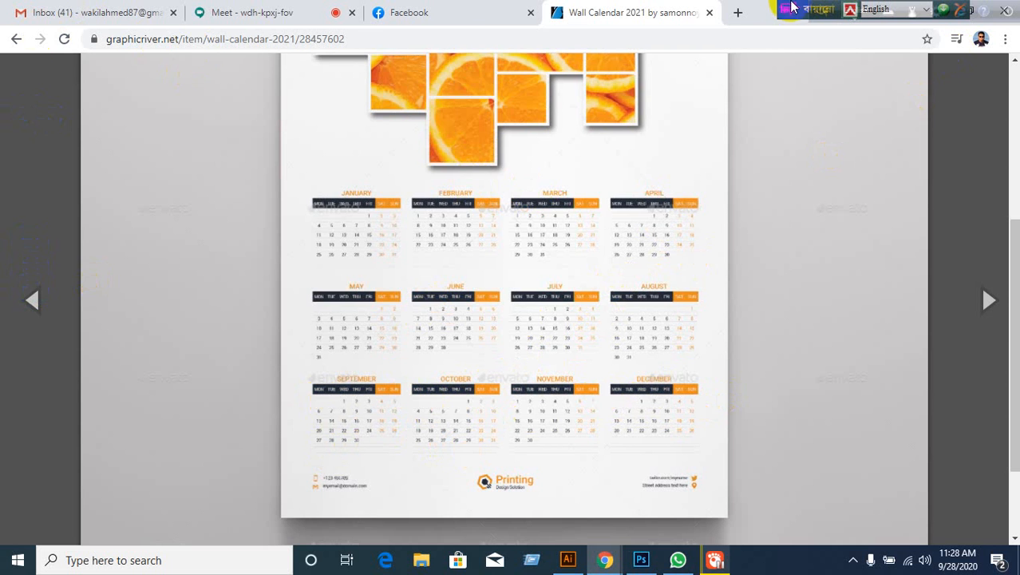
Close the wall calendar's web page and check the Google Meet call before switching back to Illustrator
left_click(709, 12)
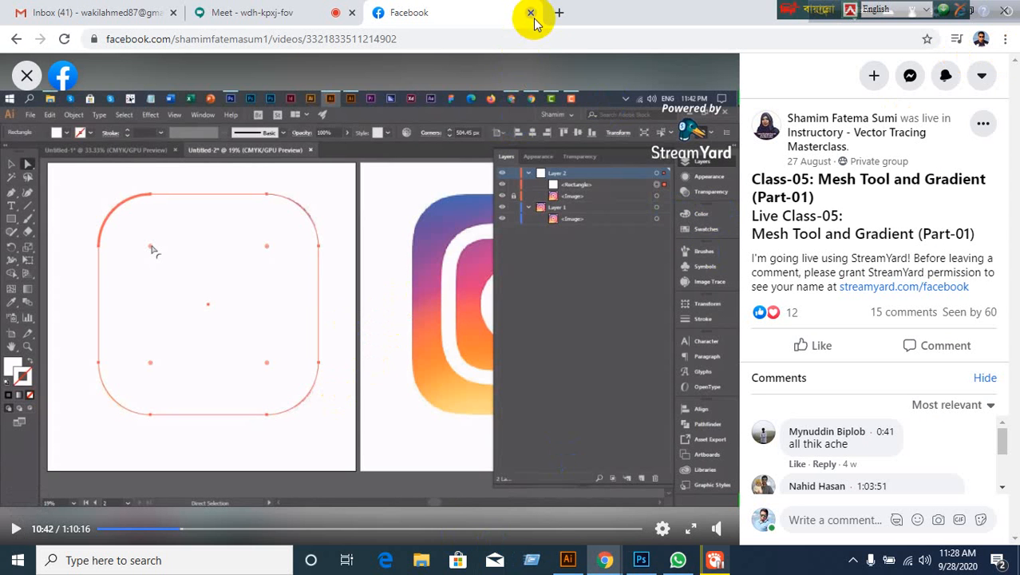
left_click(248, 16)
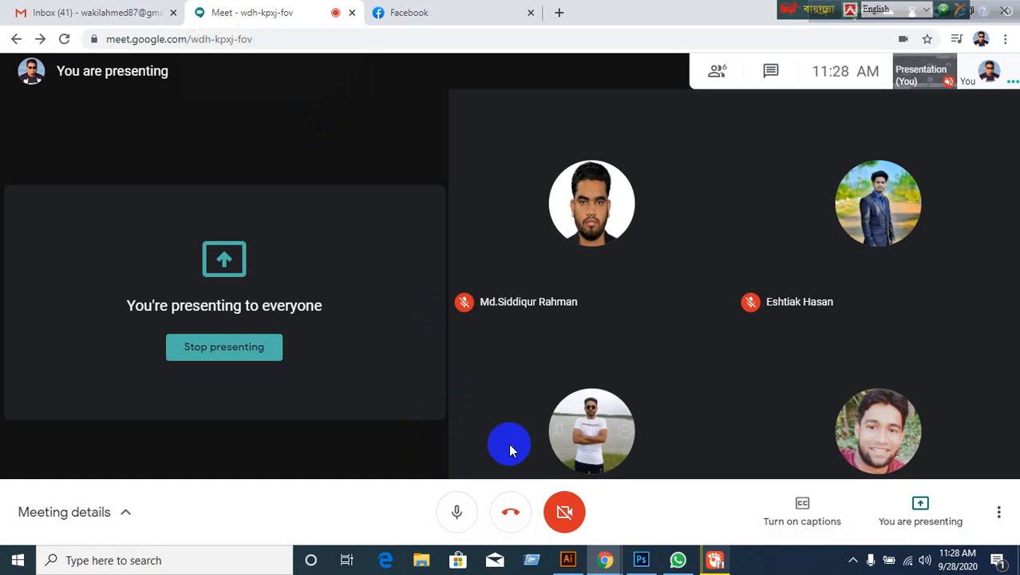
left_click(568, 560)
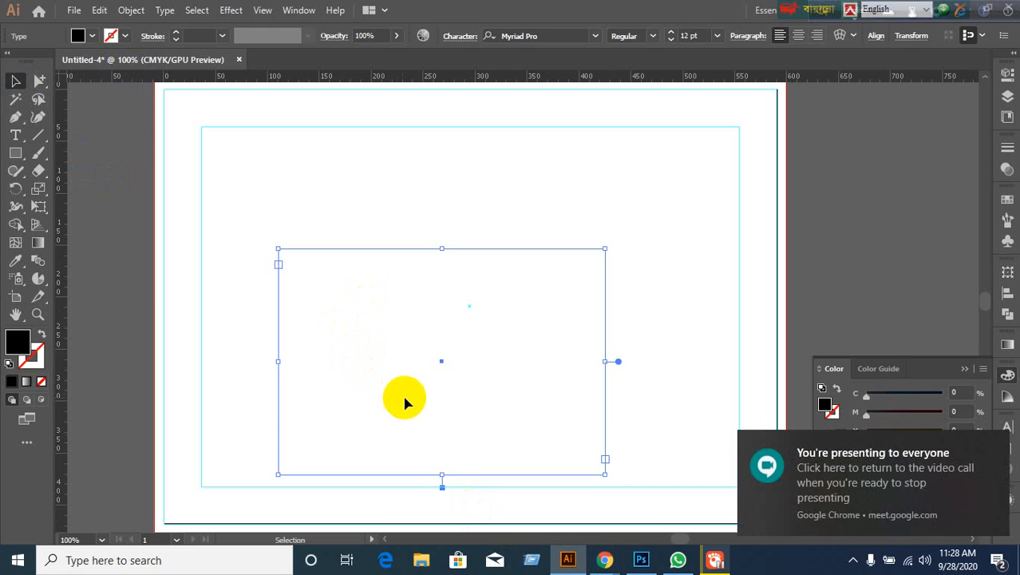
Reselect the area text frame and open its Area Type Options with the preview enabled
left_click(739, 321)
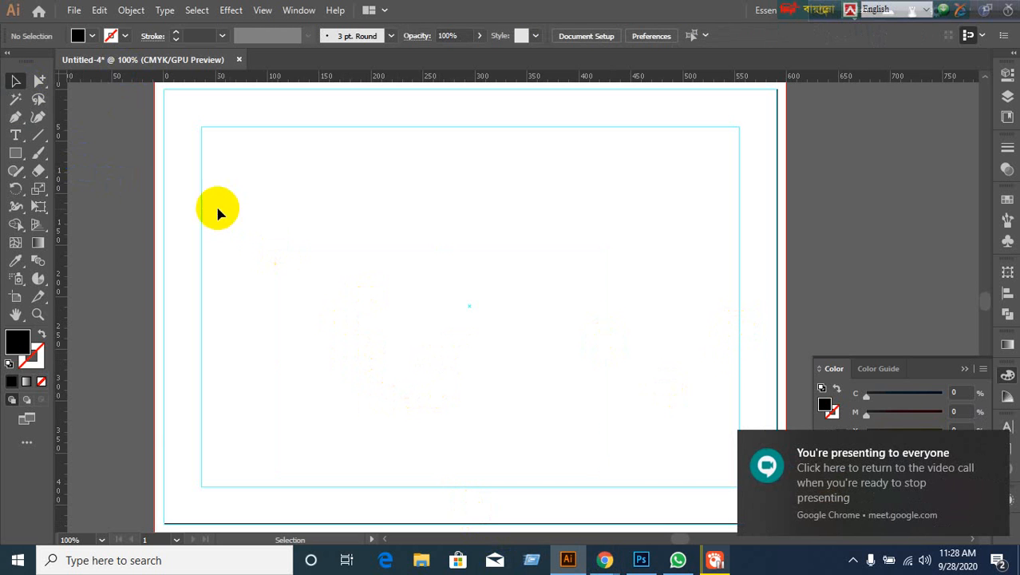
left_click_drag(218, 210, 438, 382)
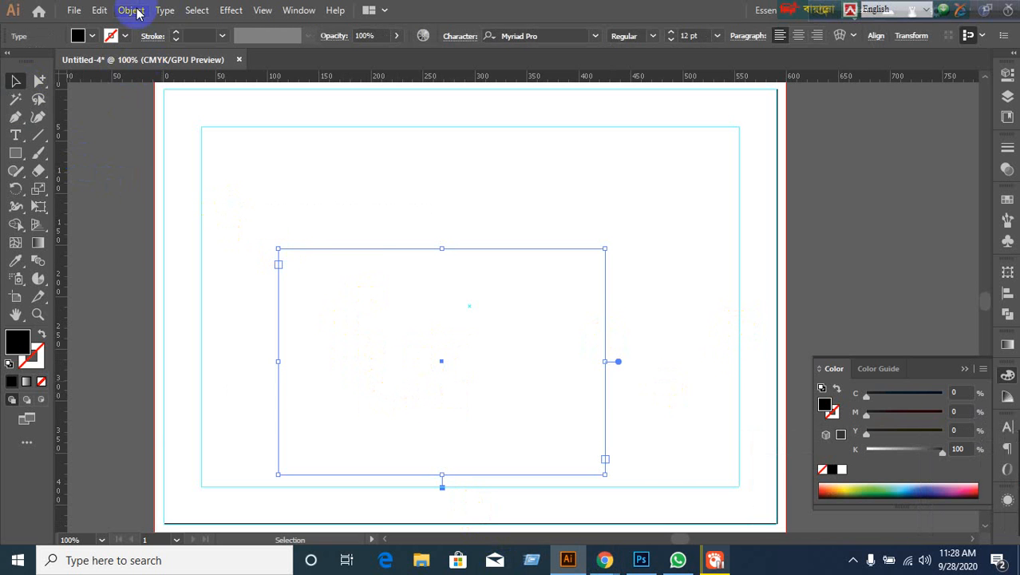
left_click(164, 11)
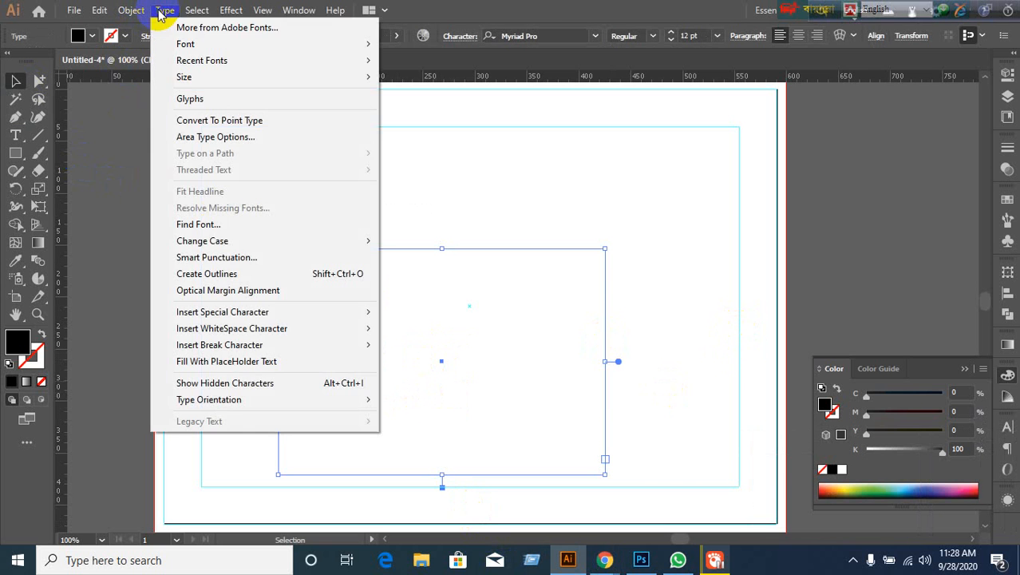
left_click(237, 134)
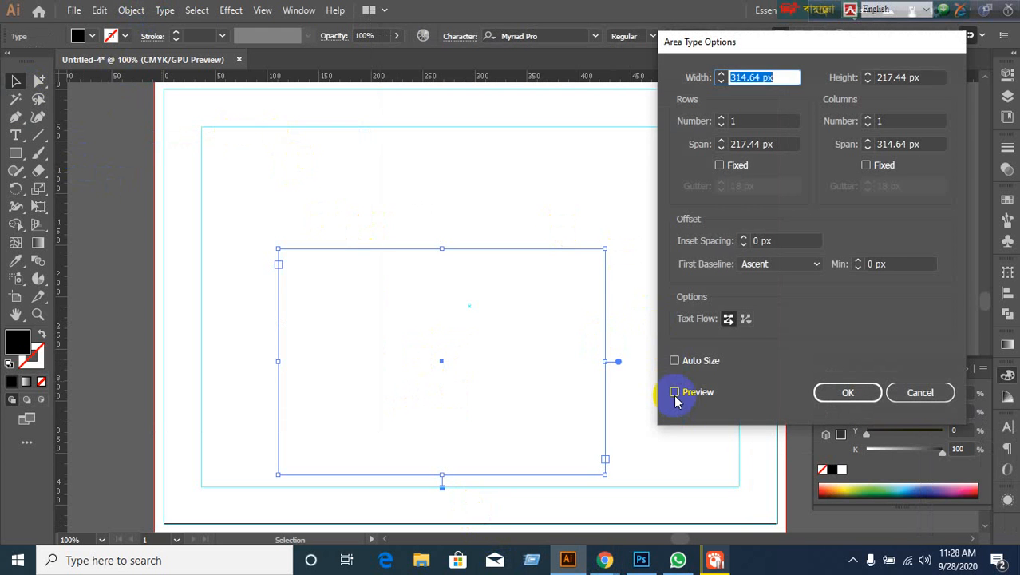
left_click(674, 392)
Set the text frame's number of rows to 6
left_click(759, 121)
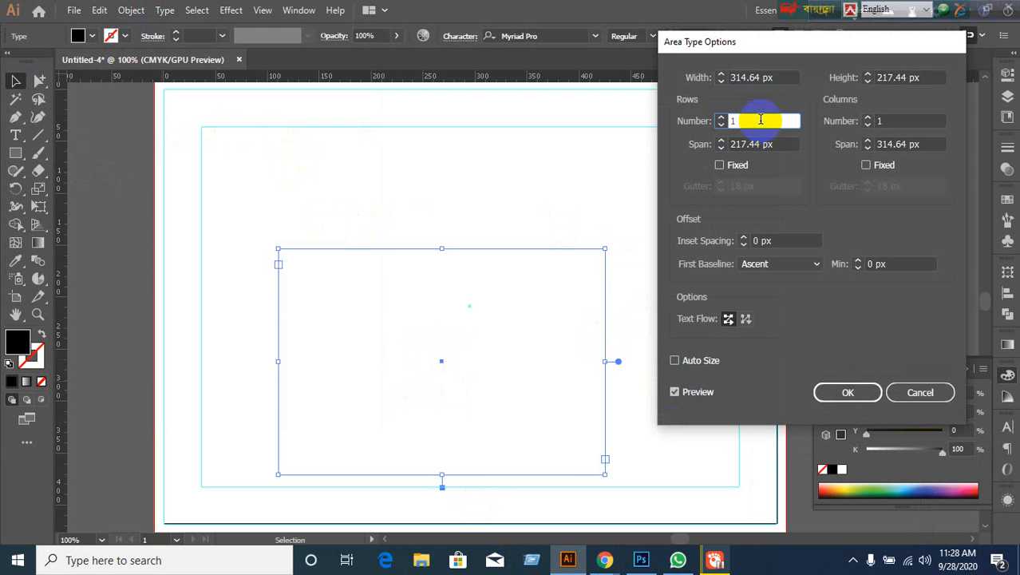
key("Up")
key("Up")
key("Up")
key("Up")
key("Up")
key("Up")
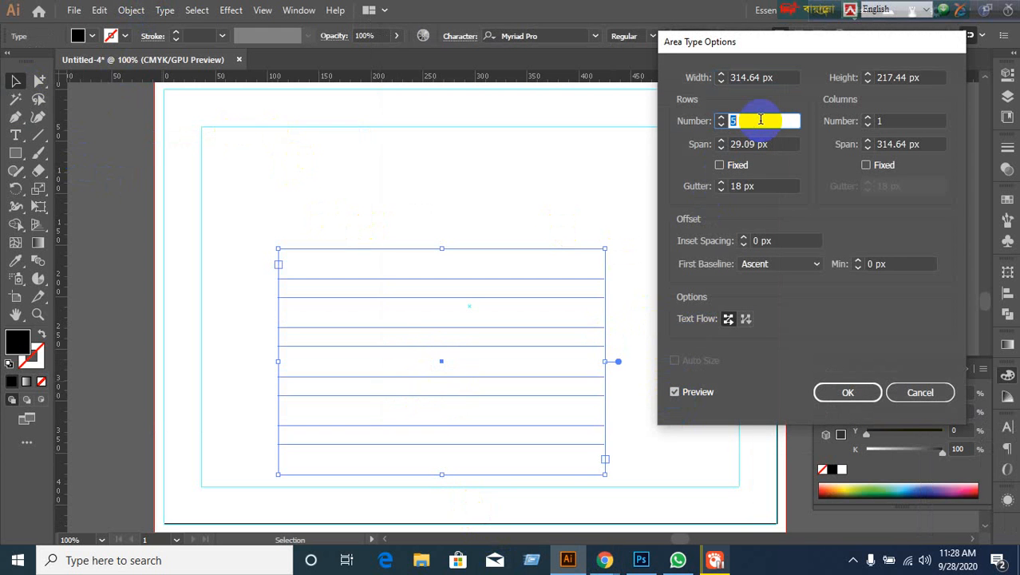
key("Down")
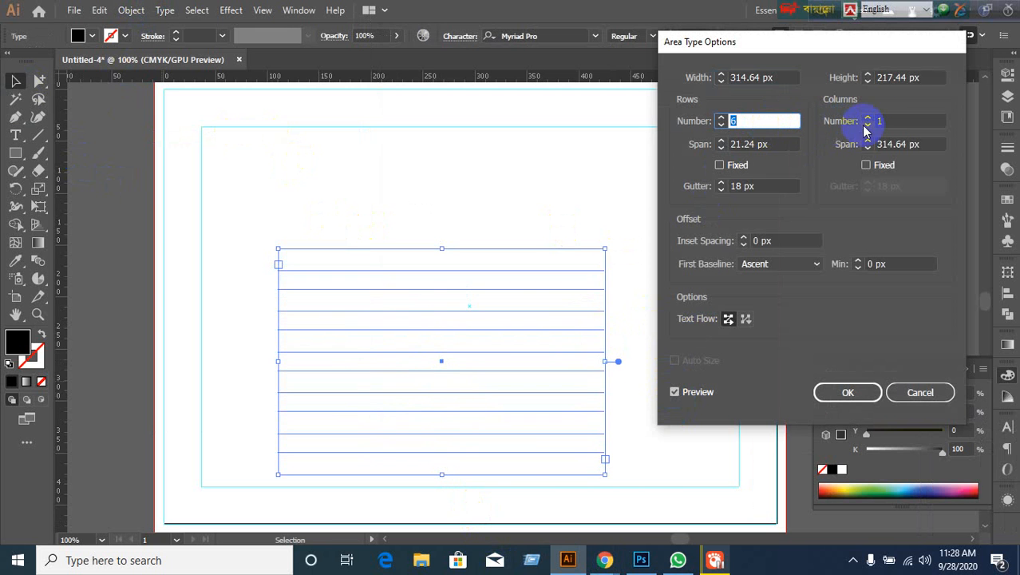
Set the text frame's number of columns to 7
left_click(893, 120)
key("Up")
key("Up")
key("Up")
key("Up")
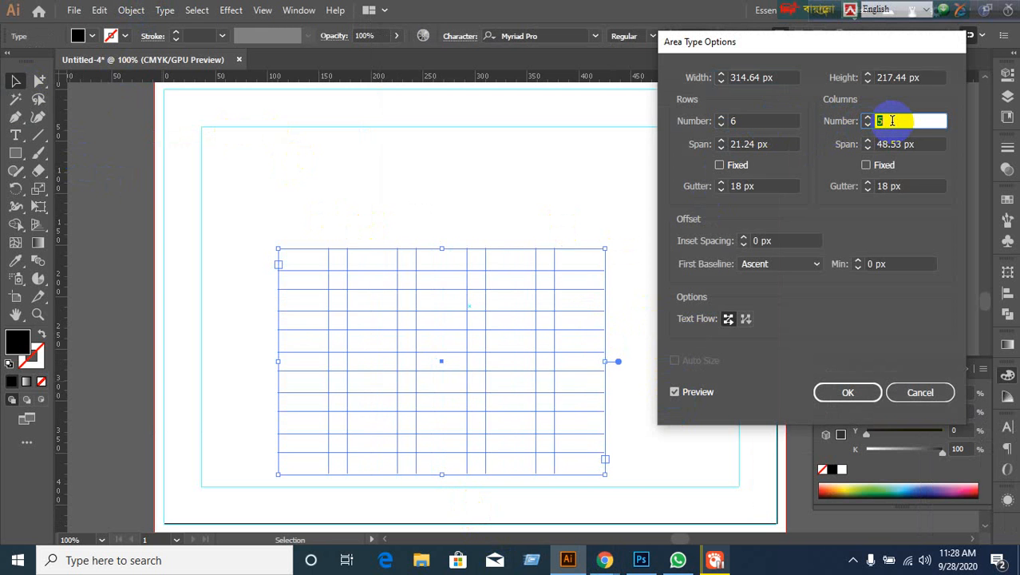
key("Up")
key("Up")
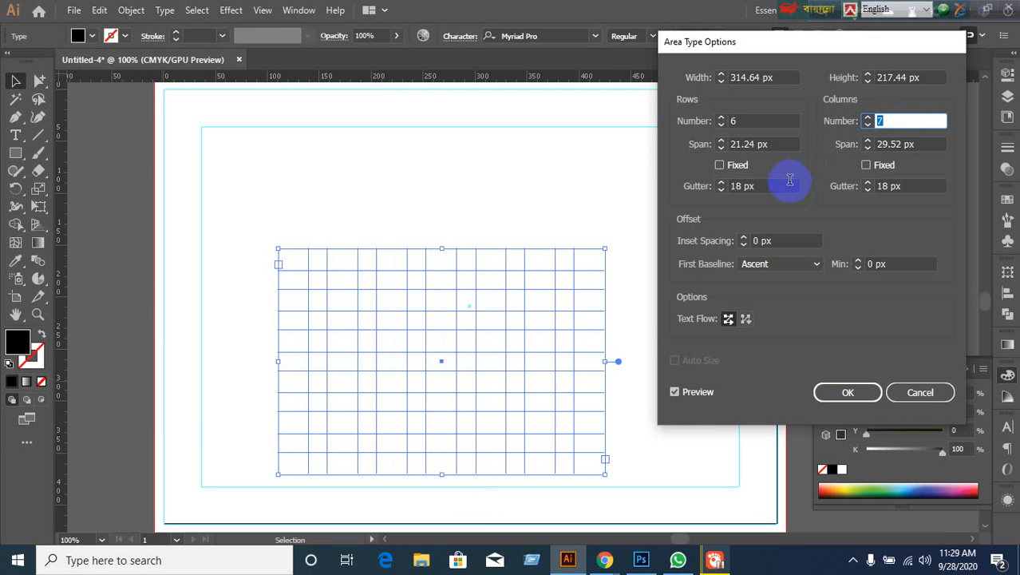
Reduce the gutter between the text frame's rows to 6 px
left_click(779, 186)
key("Down")
key("Down")
key("Down")
key("Down")
key("Down")
key("Down")
key("Down")
key("Down")
key("Down")
key("Down")
key("Down")
key("Down")
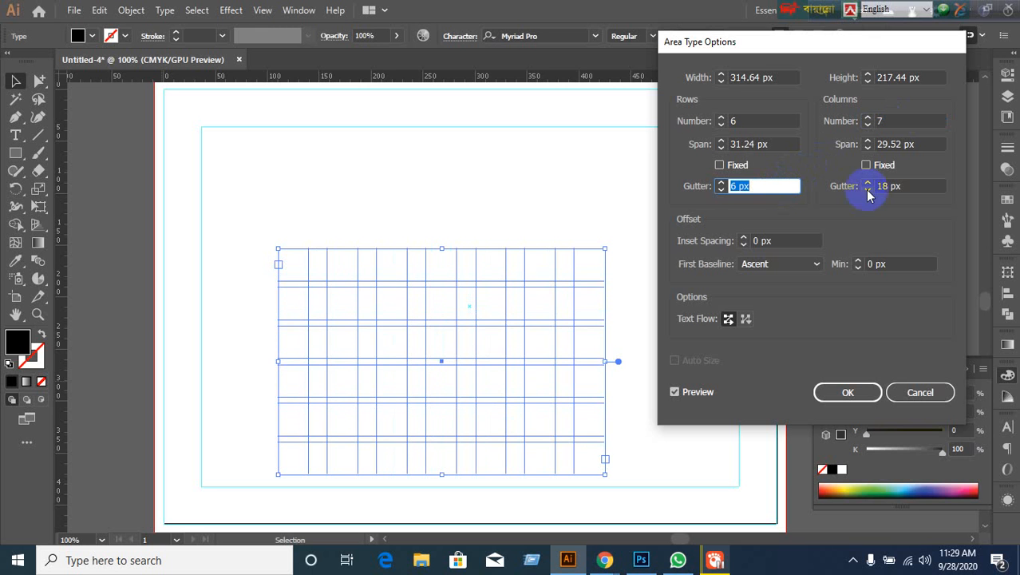
Reduce the gutter between the text frame's columns to 6 px and apply the area type options
left_click(938, 186)
key("Down")
key("Down")
key("Down")
key("Down")
key("Down")
key("Down")
key("Down")
key("Down")
key("Down")
key("Down")
key("Down")
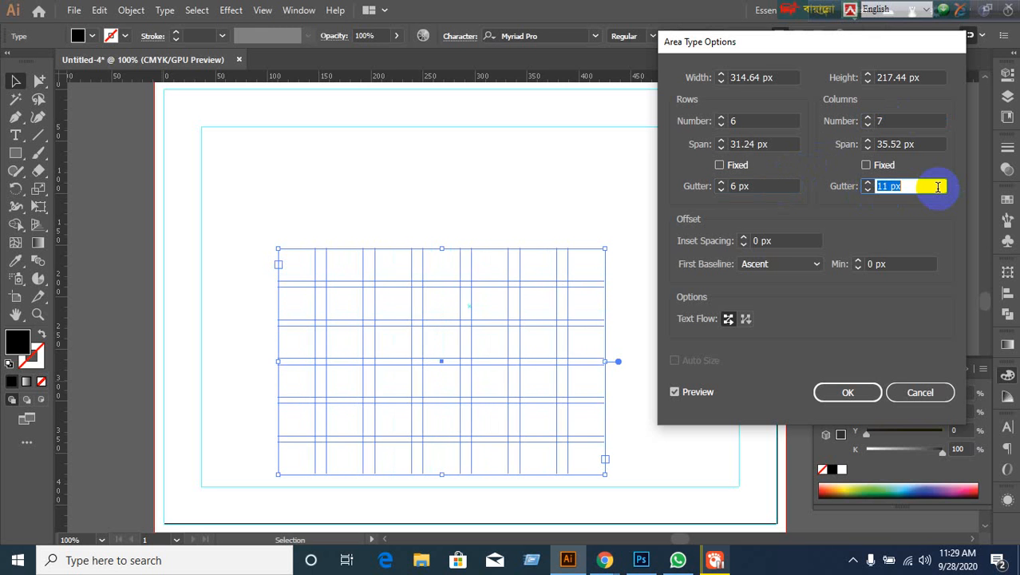
key("Down")
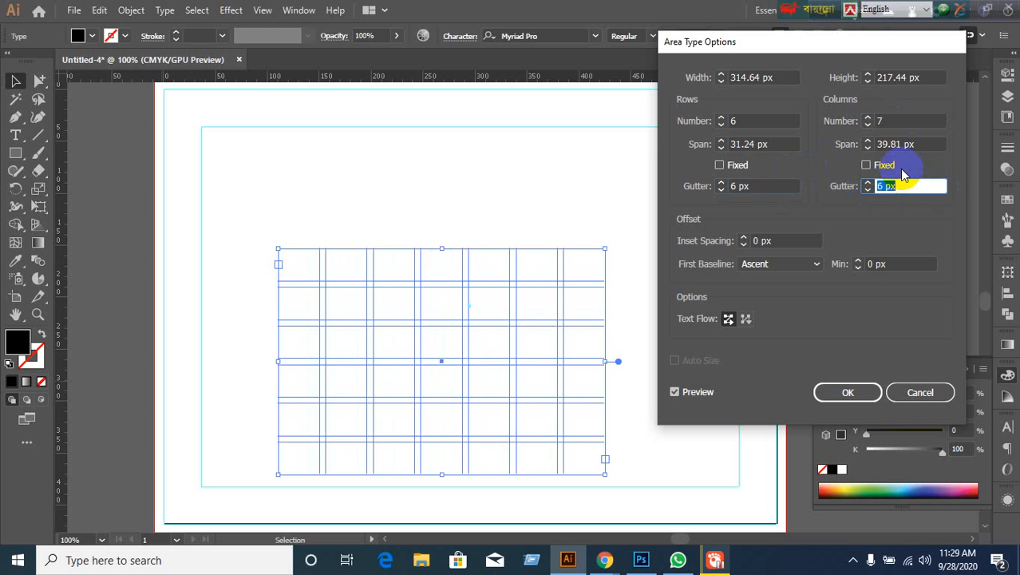
left_click(853, 390)
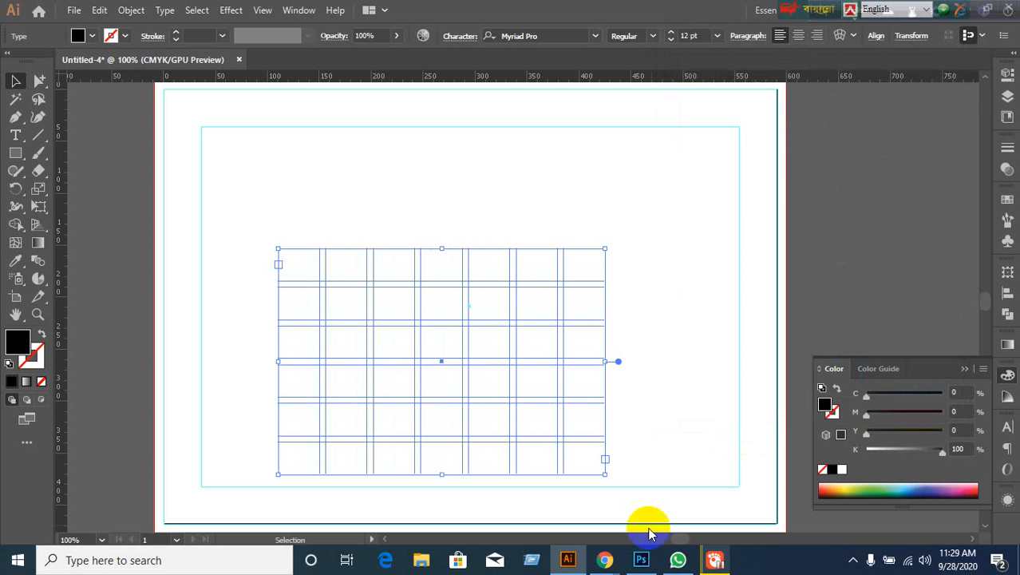
Switch to the Google Meet call in Chrome, admit the waiting participant, and return to Illustrator
mouse_move(604, 560)
left_click(560, 515)
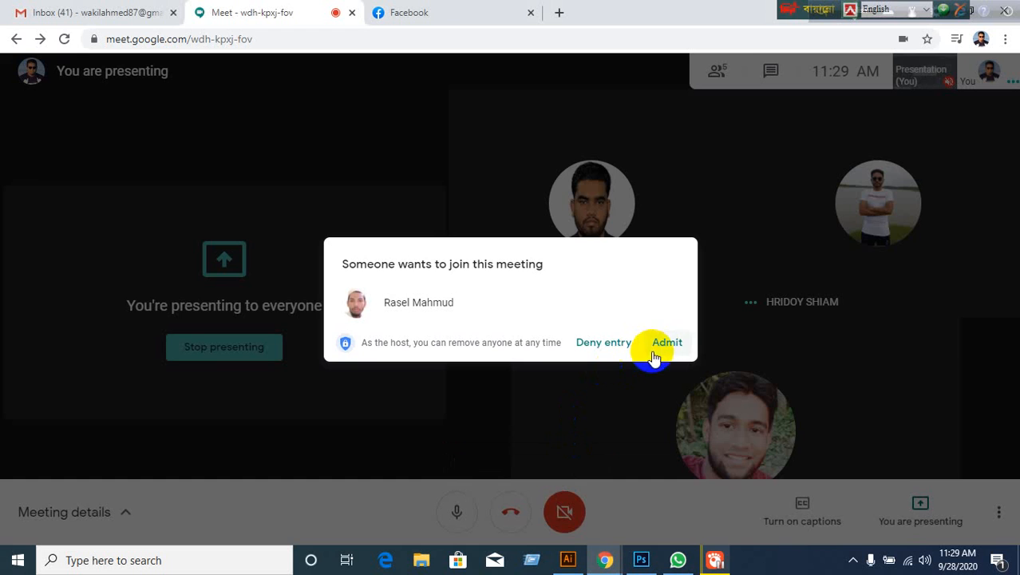
left_click(655, 348)
left_click(566, 559)
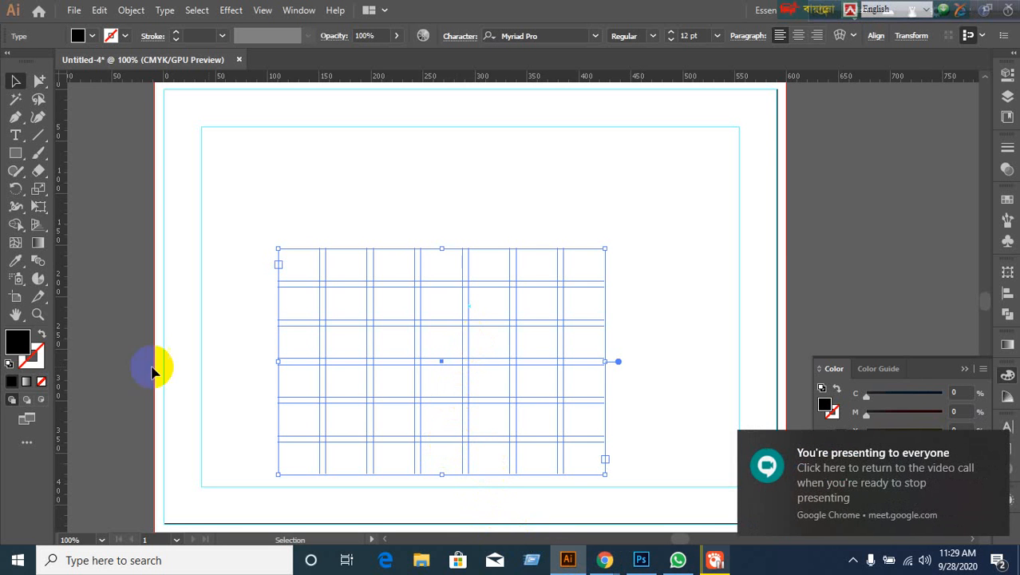
Enter the weekday names Sat, Sun, Mon, Tue, Wed, Thu and Fri in the gridded text frame, one per line
left_click(15, 135)
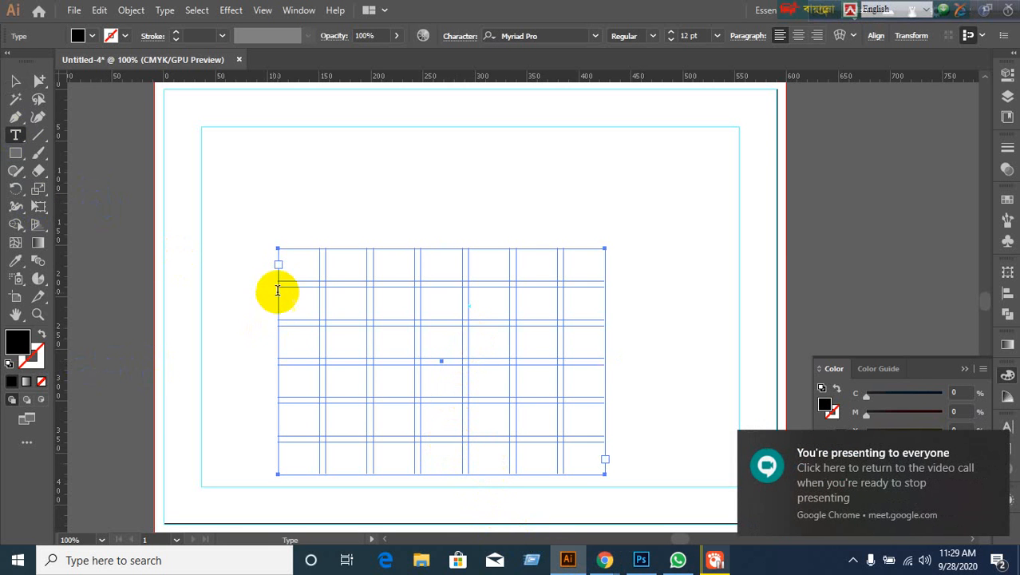
scroll(277, 279, "up", 2)
left_click(279, 226)
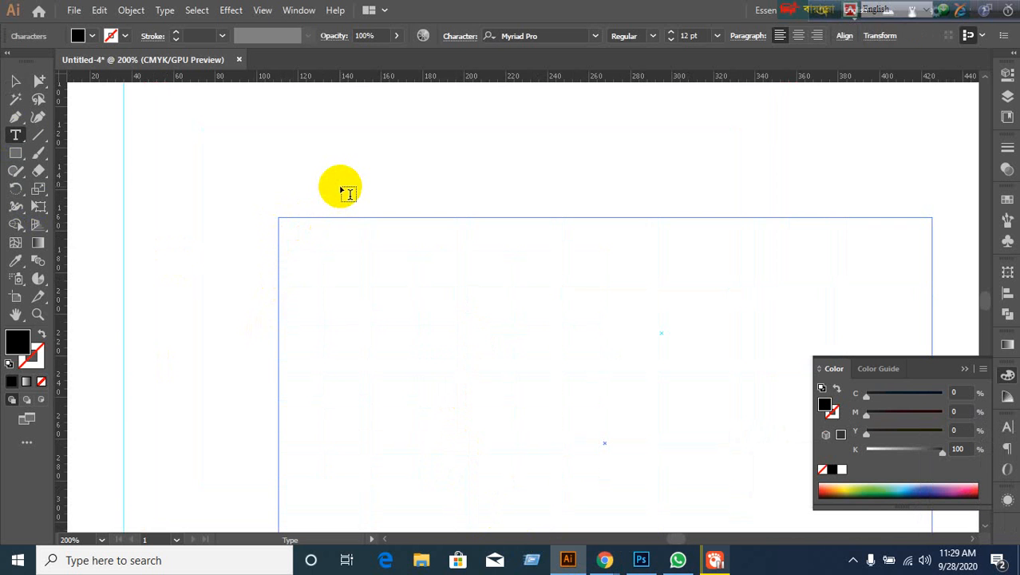
type("A")
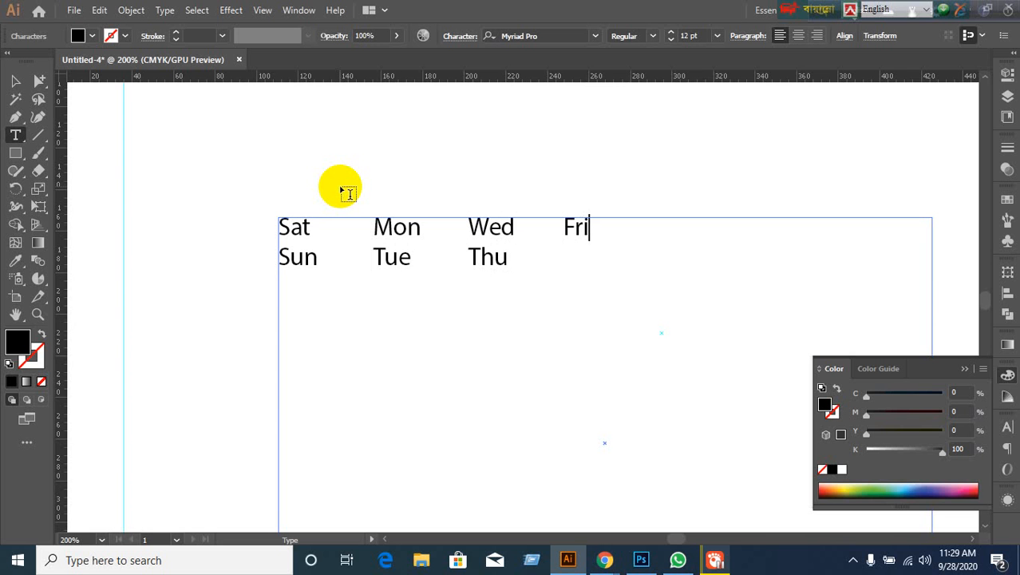
left_click(28, 85)
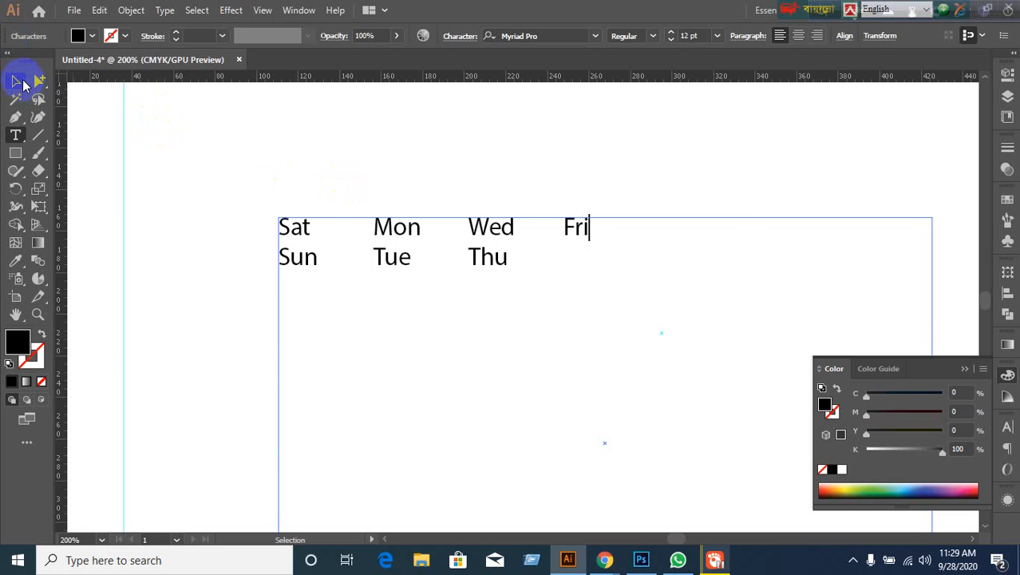
Set the font of all the weekday names to Poppins Medium
scroll(614, 336, "down", 3)
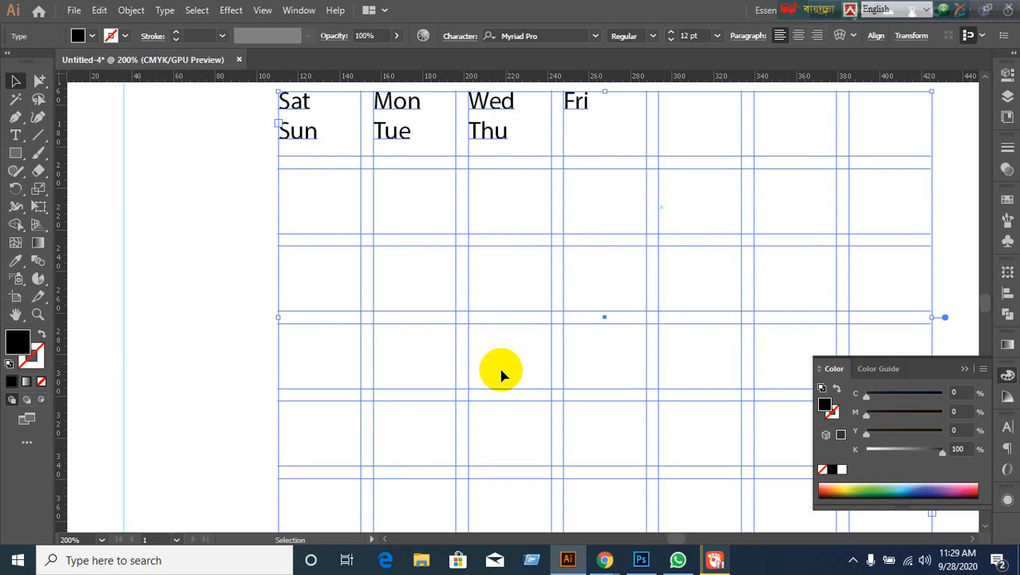
scroll(501, 375, "down", 1)
left_click_drag(583, 381, 489, 363)
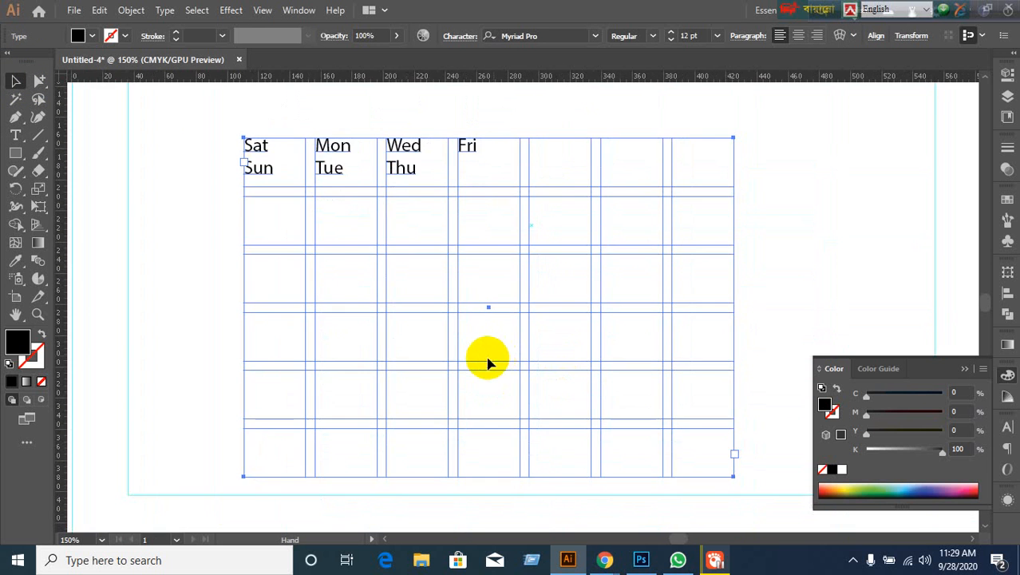
key("t")
double_click(252, 146)
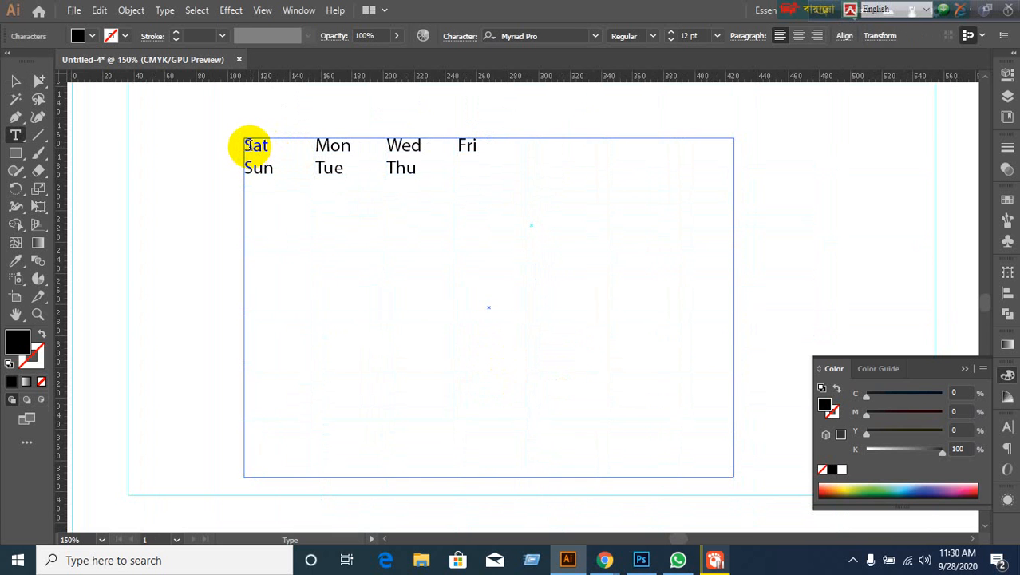
left_click_drag(253, 146, 466, 185)
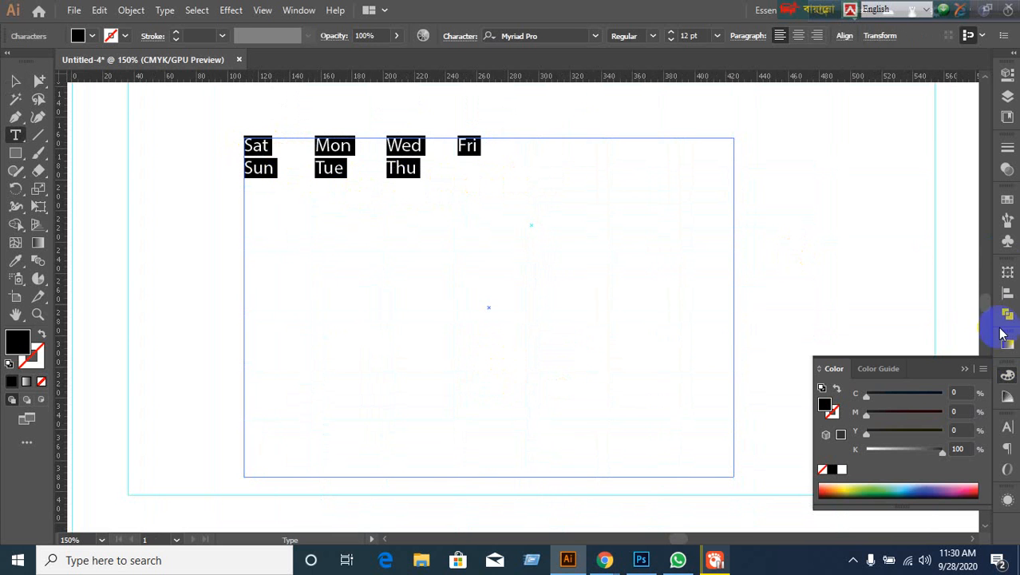
left_click(1004, 429)
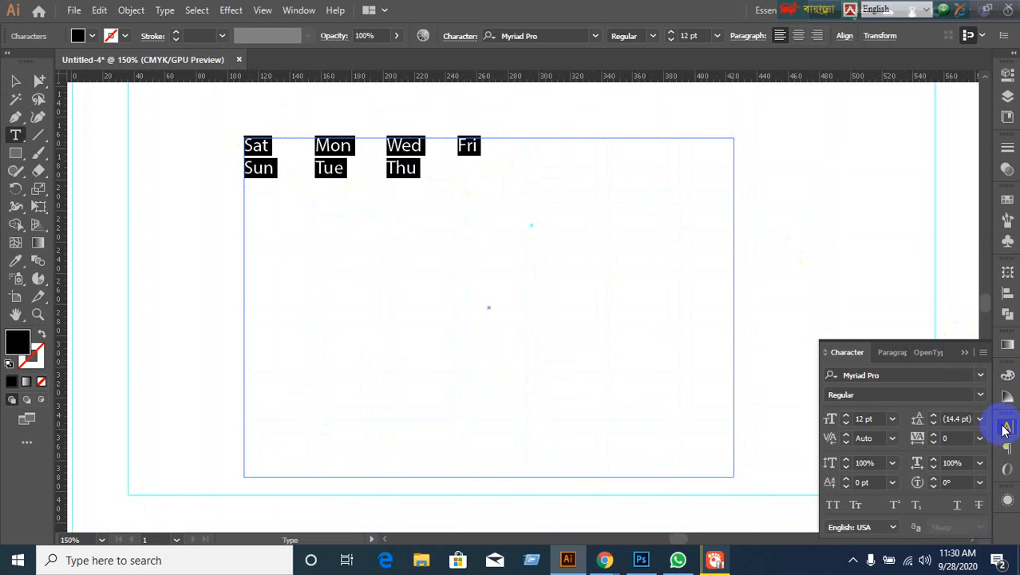
left_click(908, 375)
type("Po")
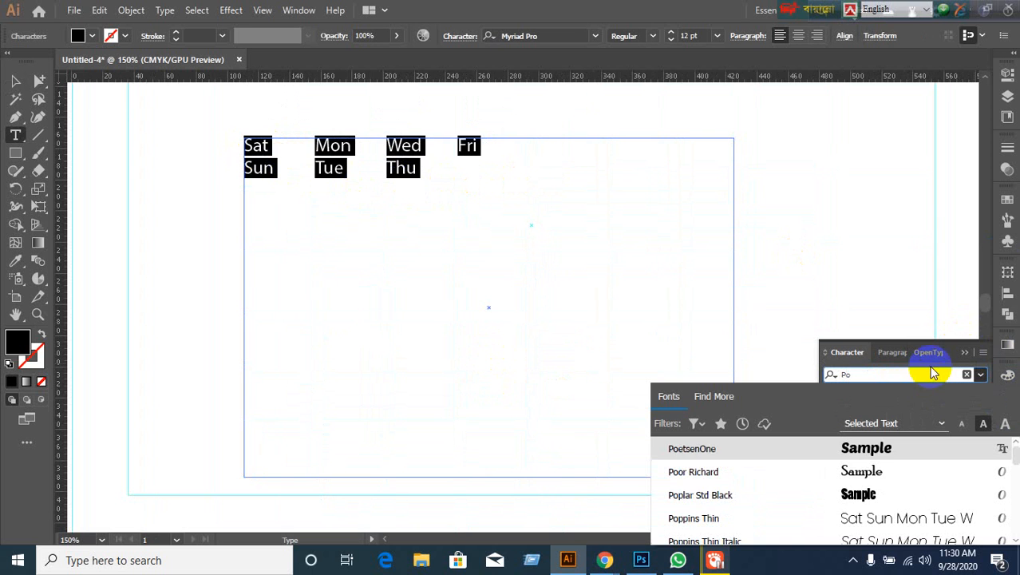
left_click(694, 518)
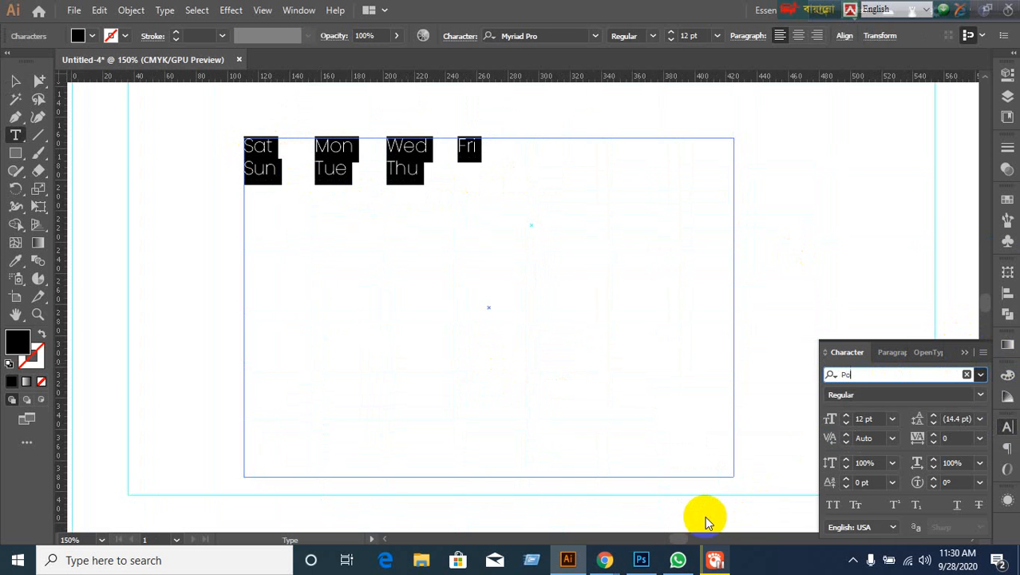
left_click(980, 398)
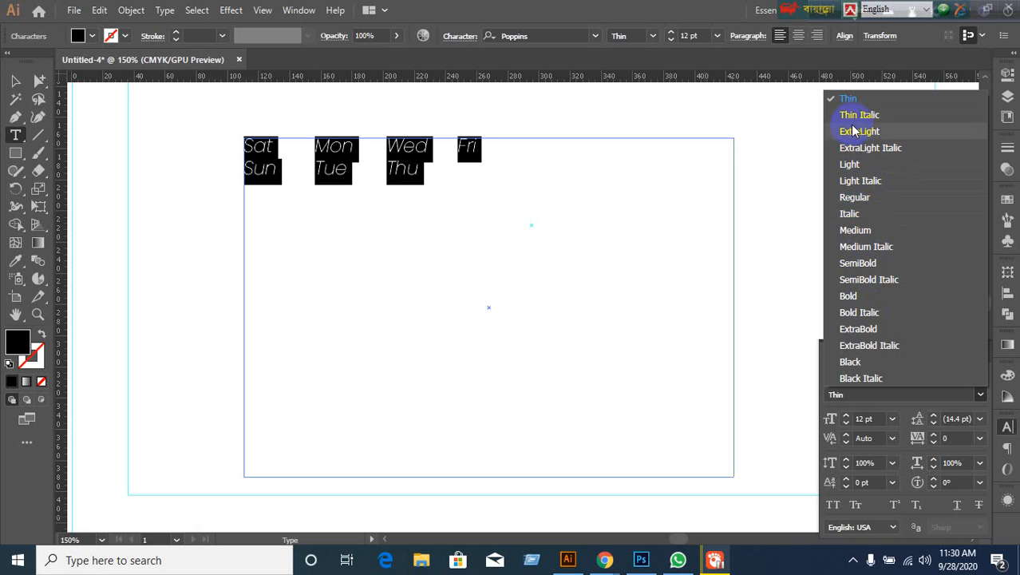
left_click(858, 230)
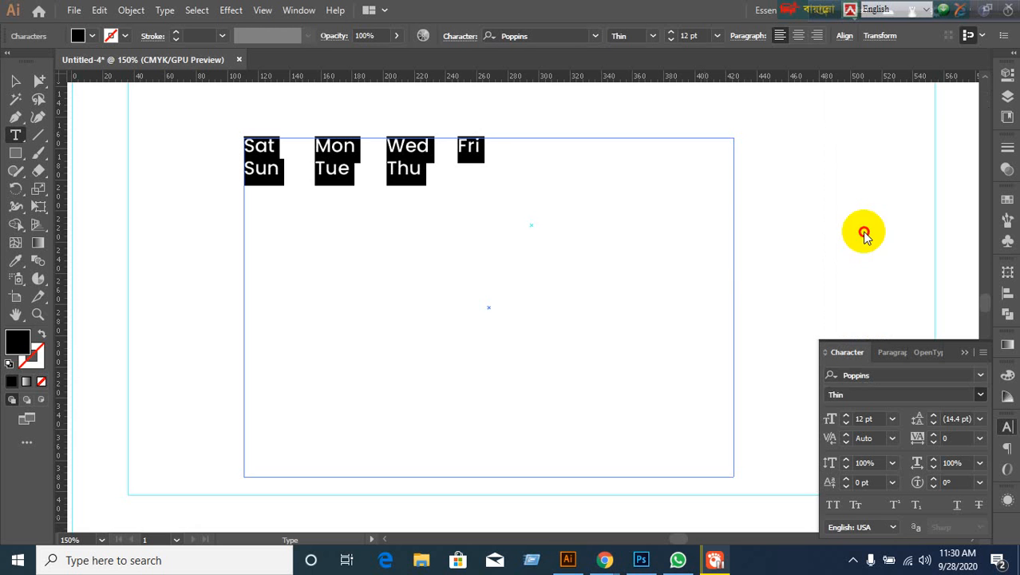
left_click(375, 176)
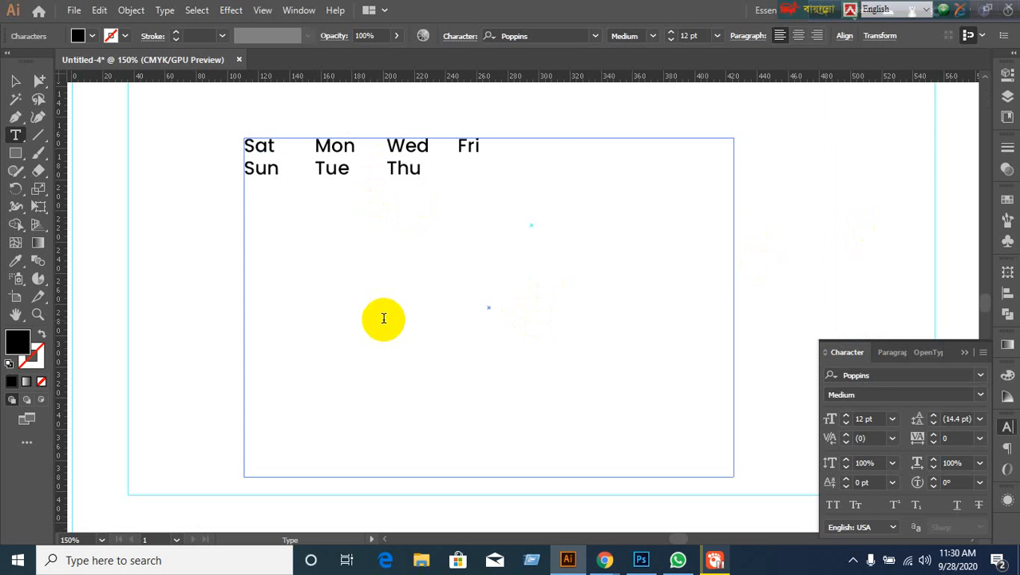
Set the font size of all the weekday names to 17 pt and deselect the text frame
left_click_drag(243, 148, 533, 221)
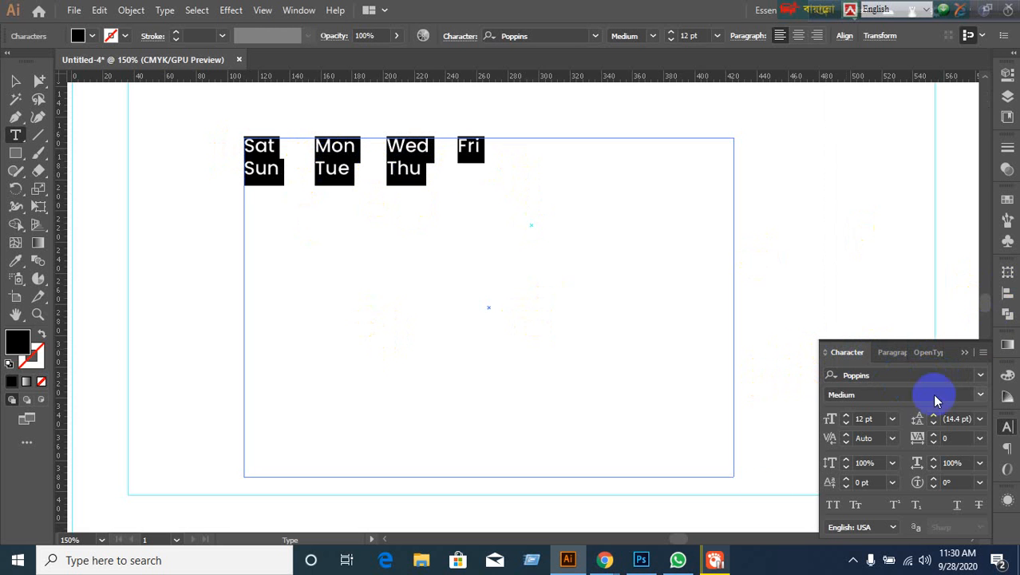
left_click(878, 419)
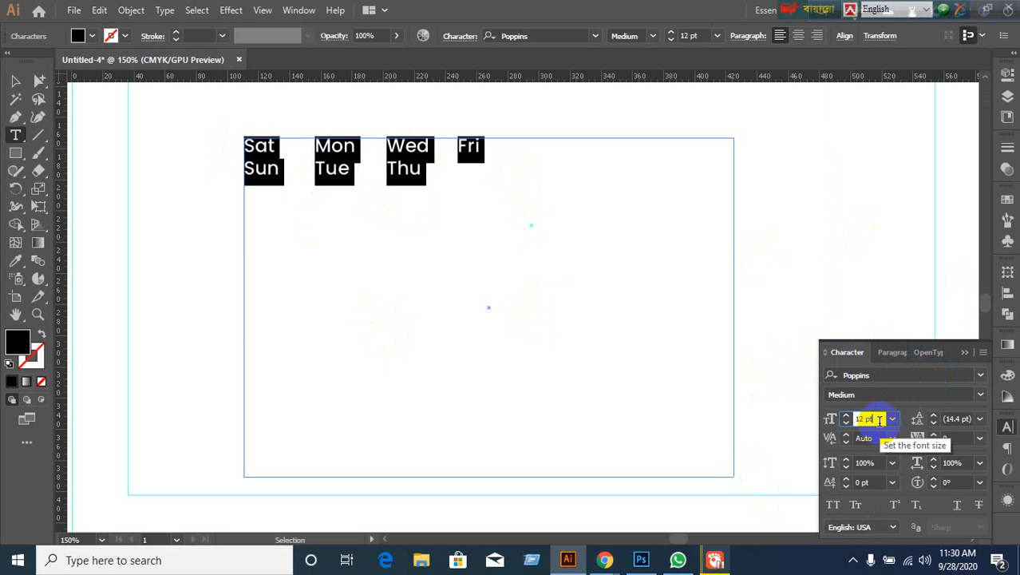
scroll(878, 421, "up", 2)
scroll(878, 421, "down", 6)
scroll(879, 421, "up", 2)
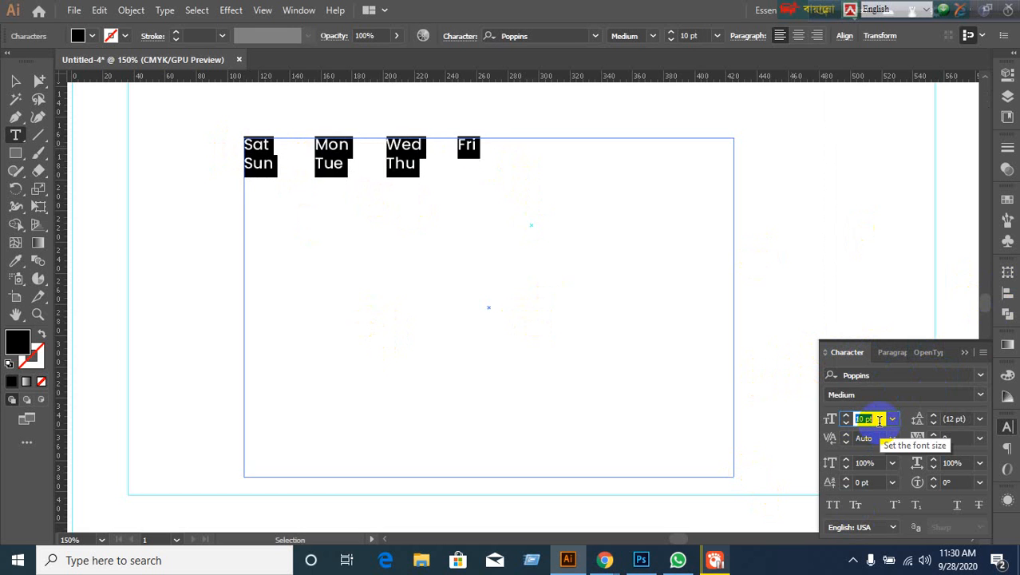
scroll(879, 421, "up", 7)
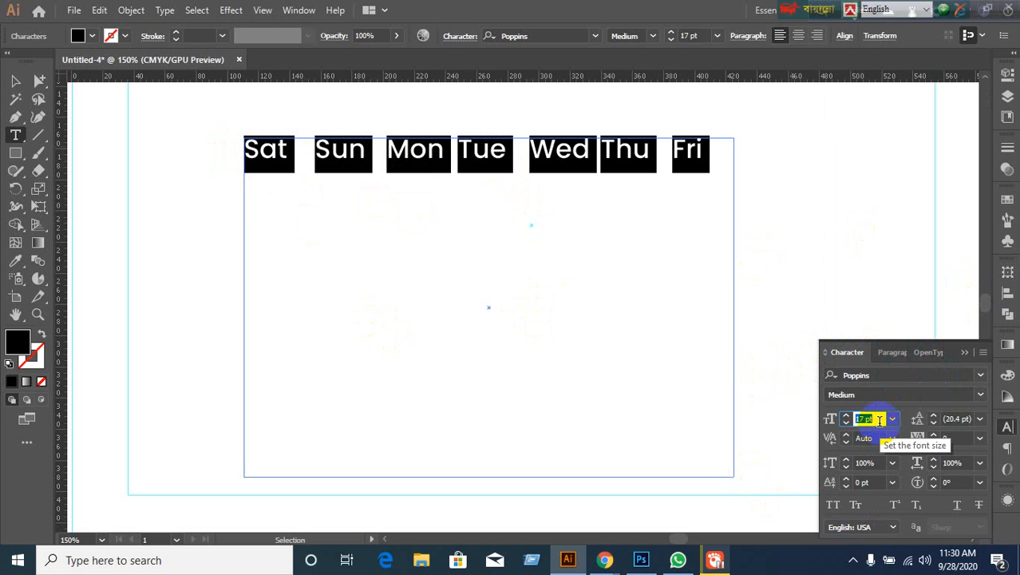
scroll(878, 418, "up", 1)
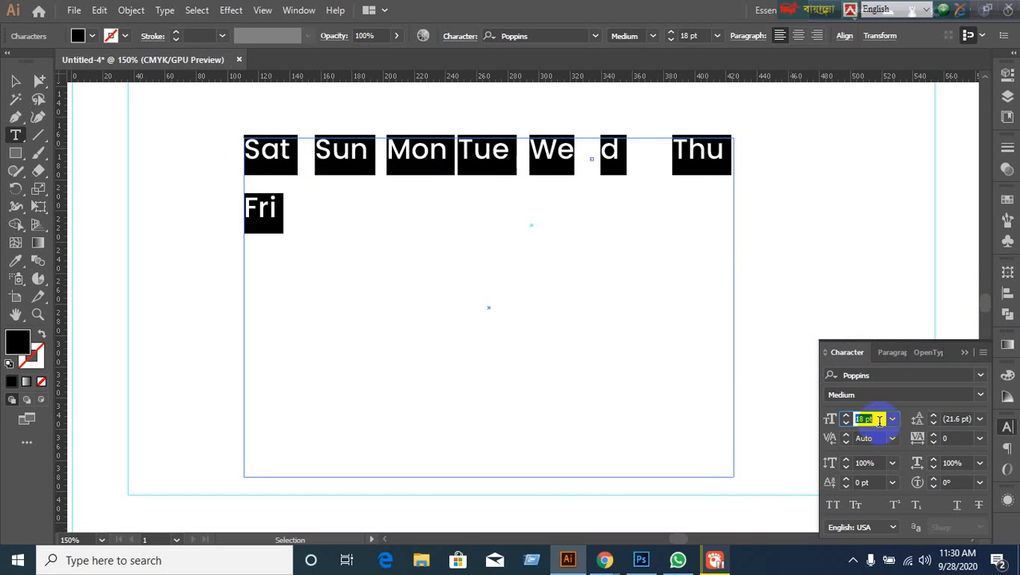
scroll(879, 421, "down", 1)
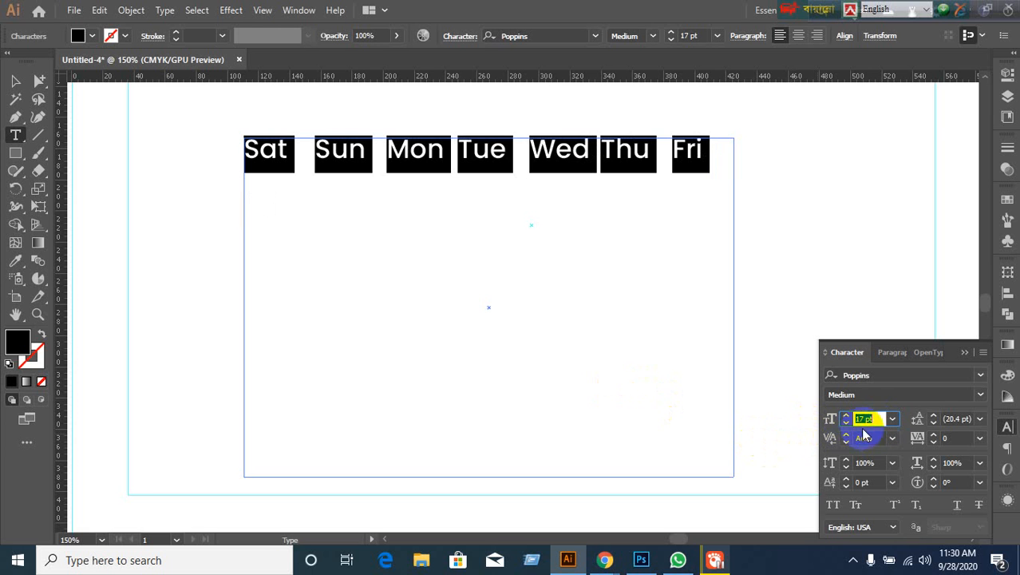
scroll(874, 418, "down", 1)
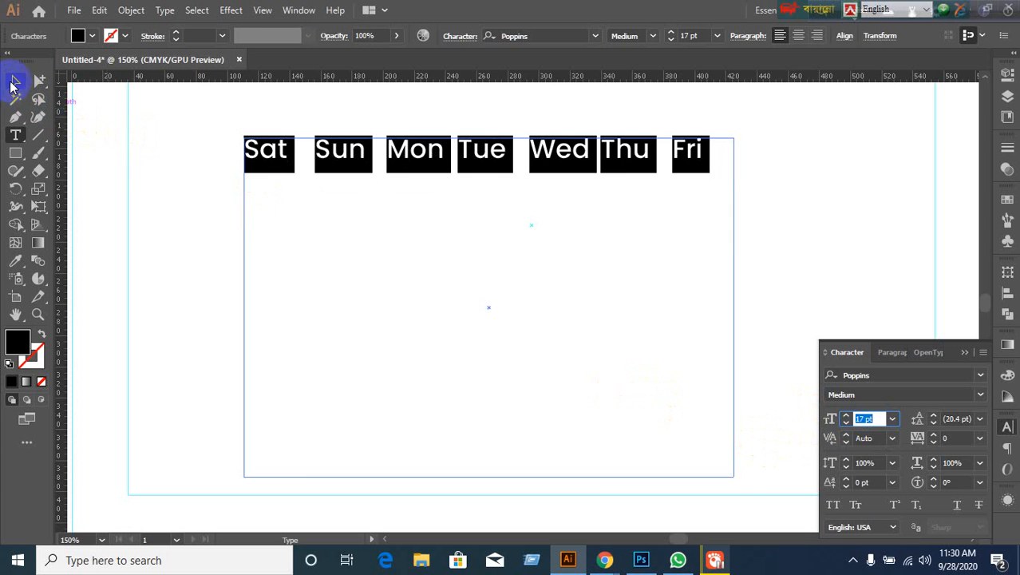
left_click(13, 81)
left_click(97, 183)
Continue the text after Fri with the dates 1 to 14 in the two rows below the weekday names
left_click(614, 160)
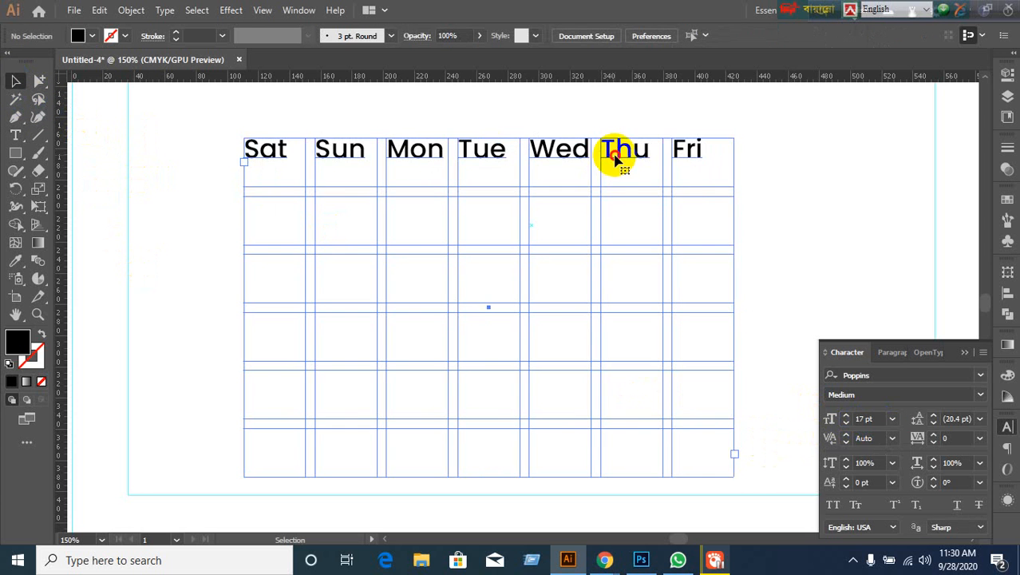
double_click(701, 152)
left_click(703, 149)
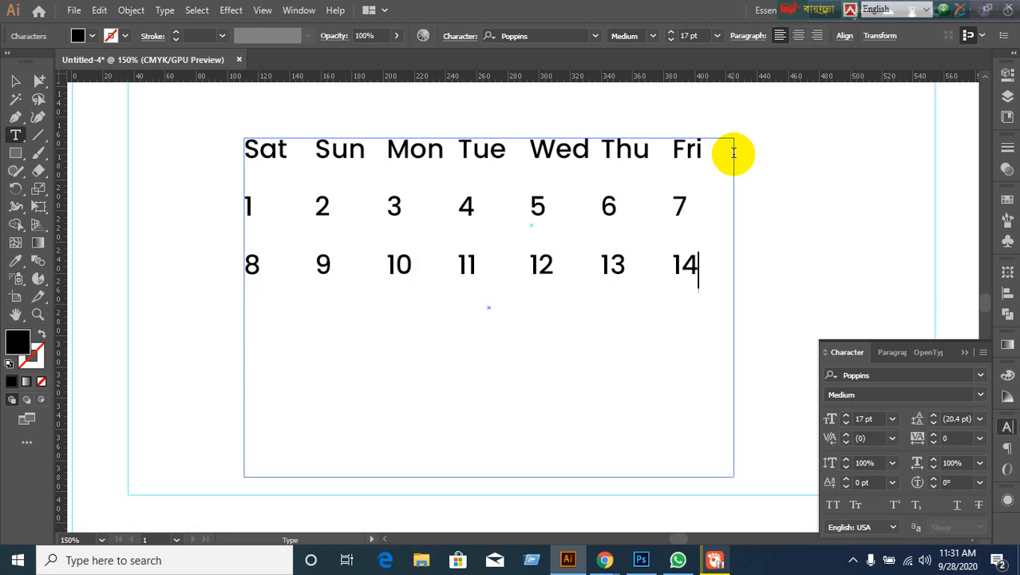
Enter the dates 15 to 21 in the calendar grid's fourth row, one per cell
key("Tab")
type("16")
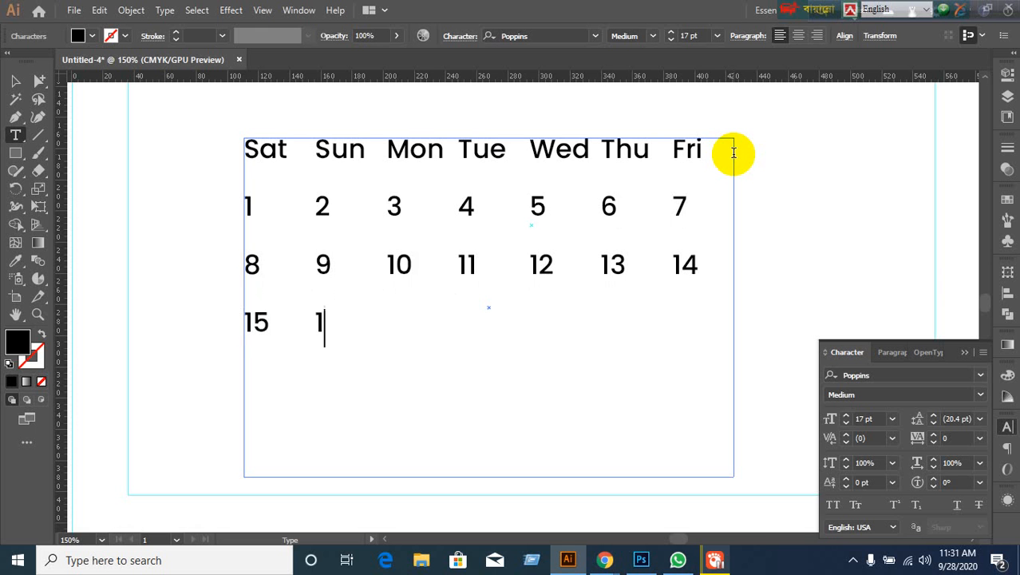
key("Tab")
type("17")
key("Tab")
type("18")
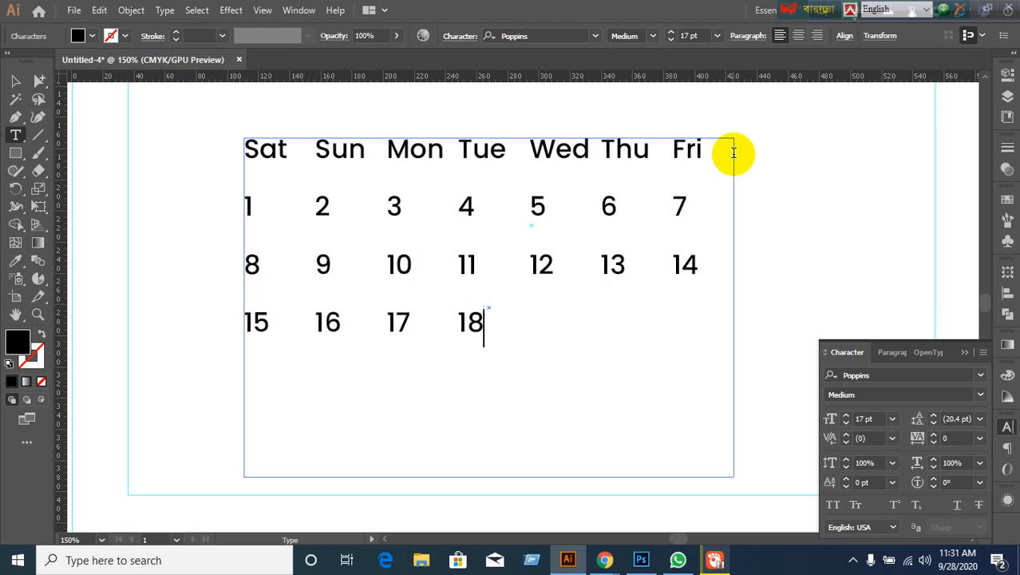
key("Tab")
type("19")
key("Tab")
type("20")
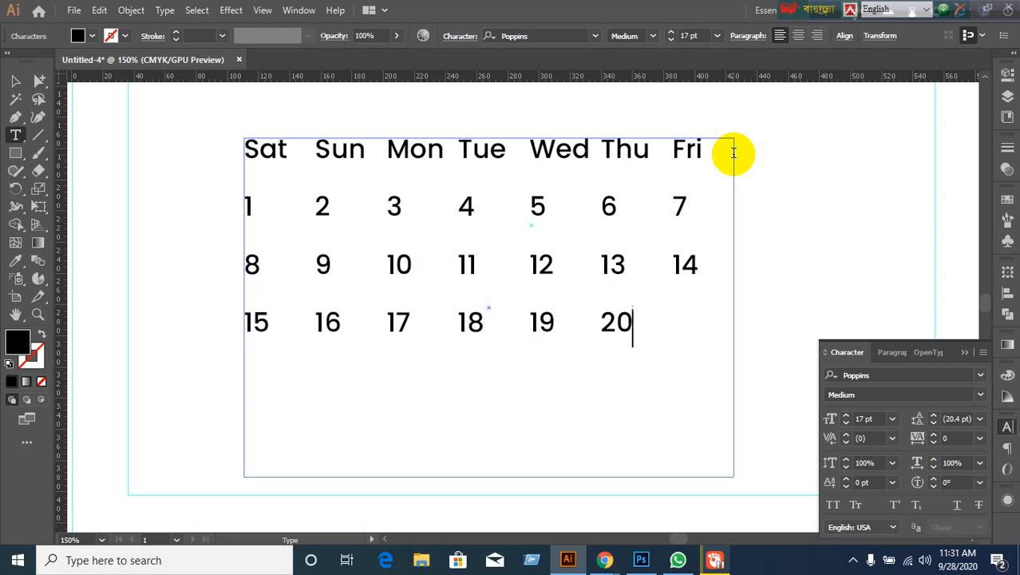
key("Tab")
type("21")
Enter the dates 22 to 28 in the calendar grid's fifth row, one per cell
key("Return")
type("22")
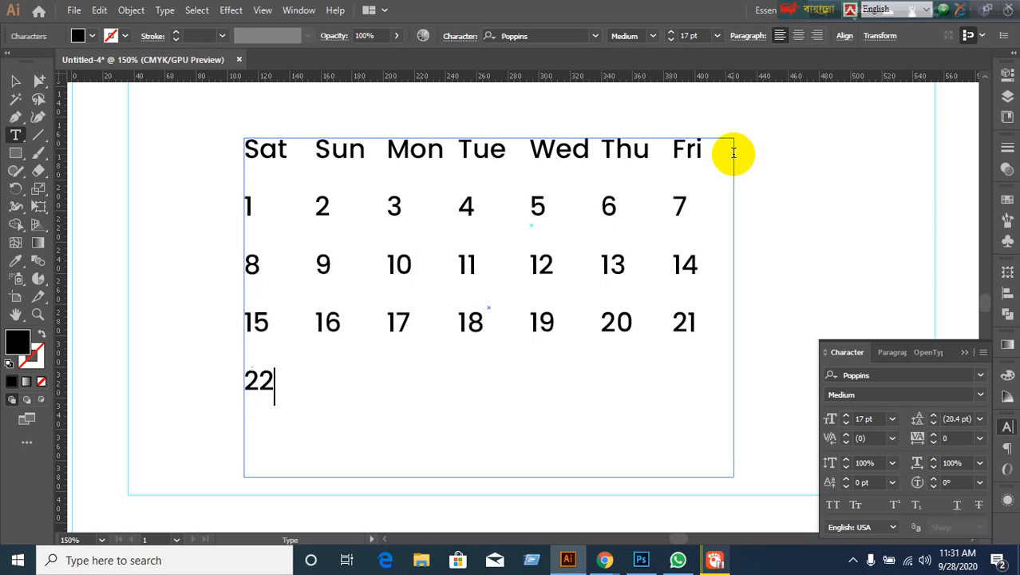
key("Tab")
type("23")
key("Tab")
type("24")
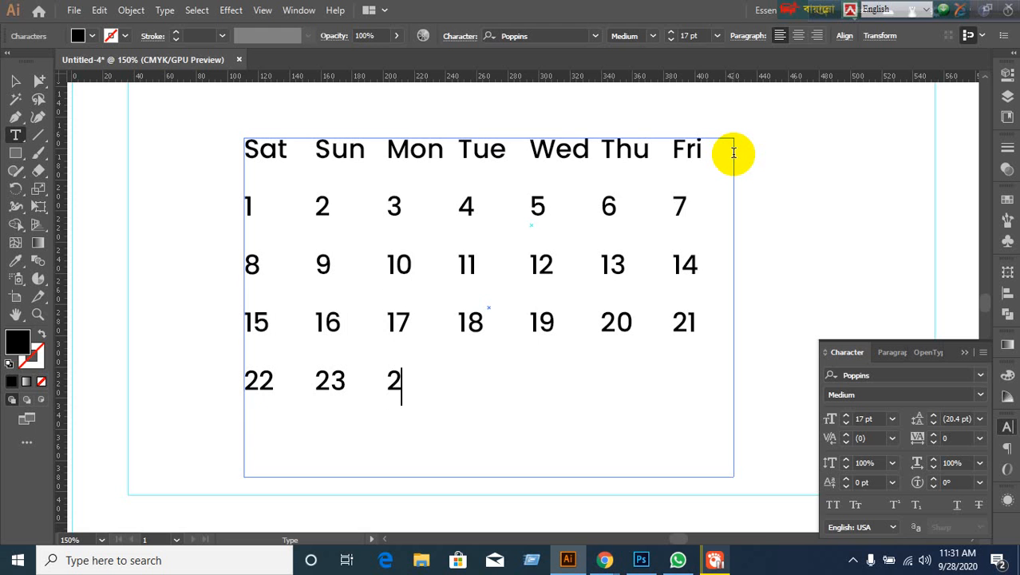
key("Tab")
type("25")
key("Tab")
type("2")
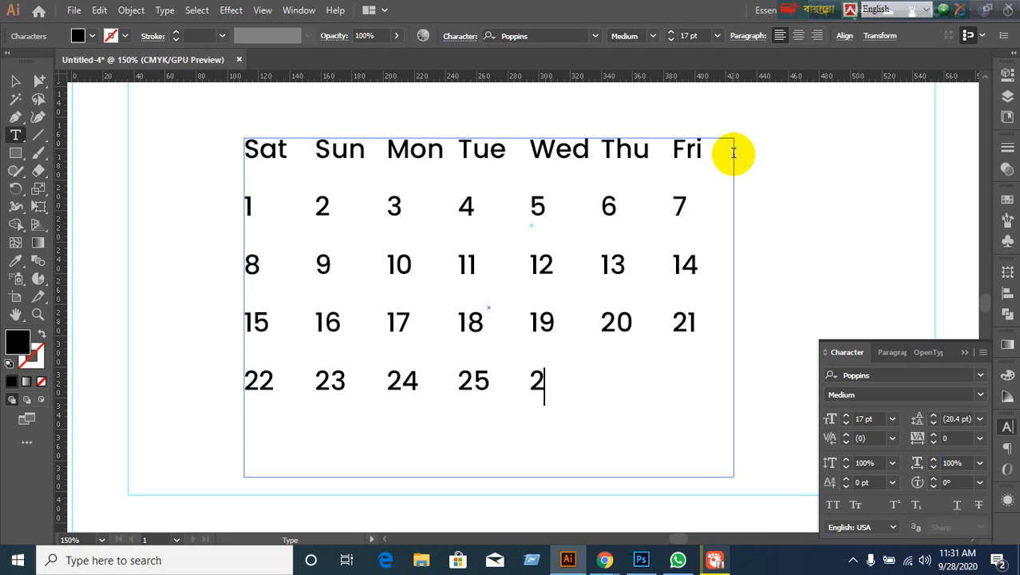
type("6")
key("Tab")
type("27")
key("Tab")
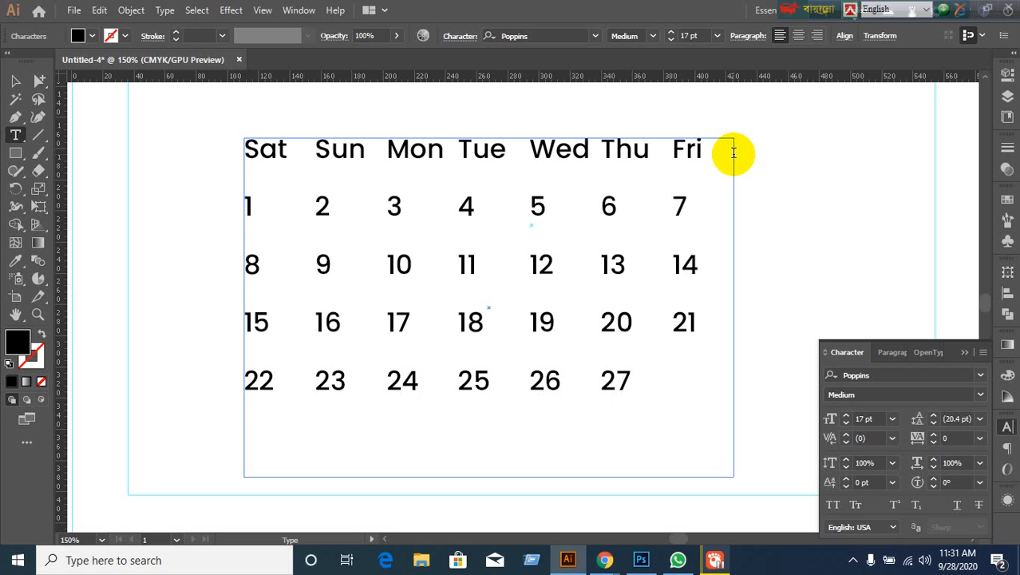
type("28")
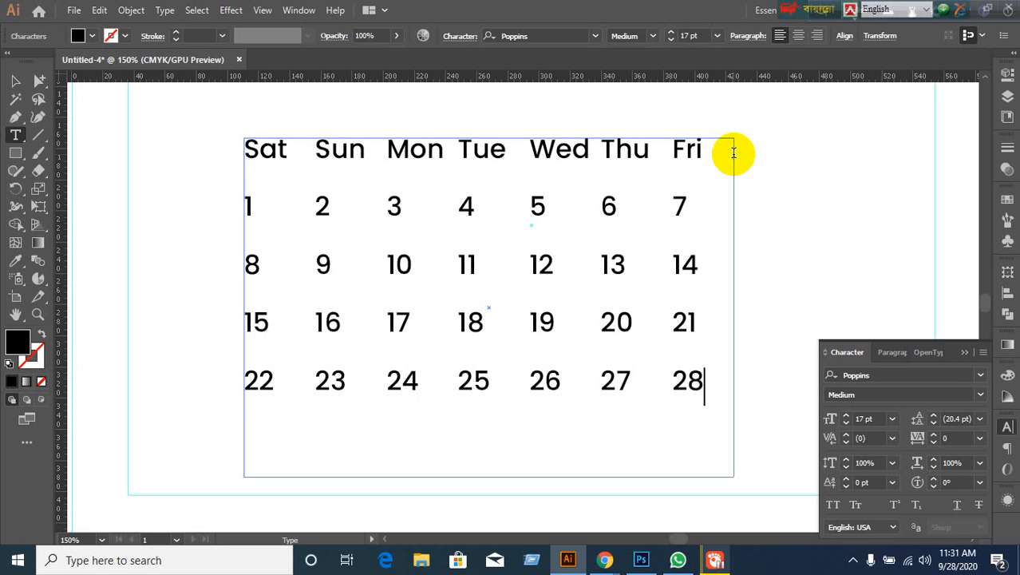
Enter the dates 29, 30 and 31 in the calendar grid's last row and finish editing the text
key("Return")
type("29")
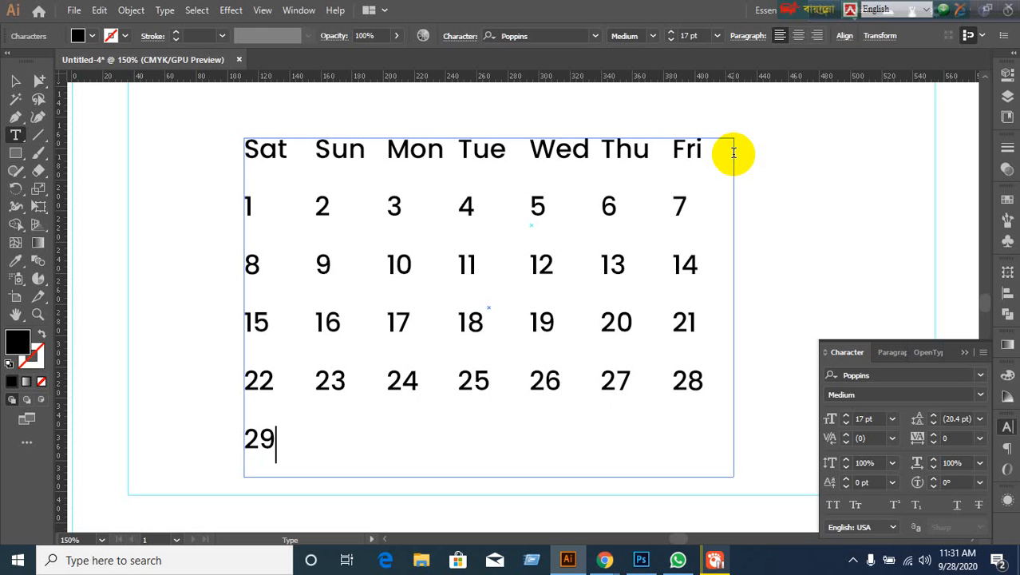
key("Tab")
type("303")
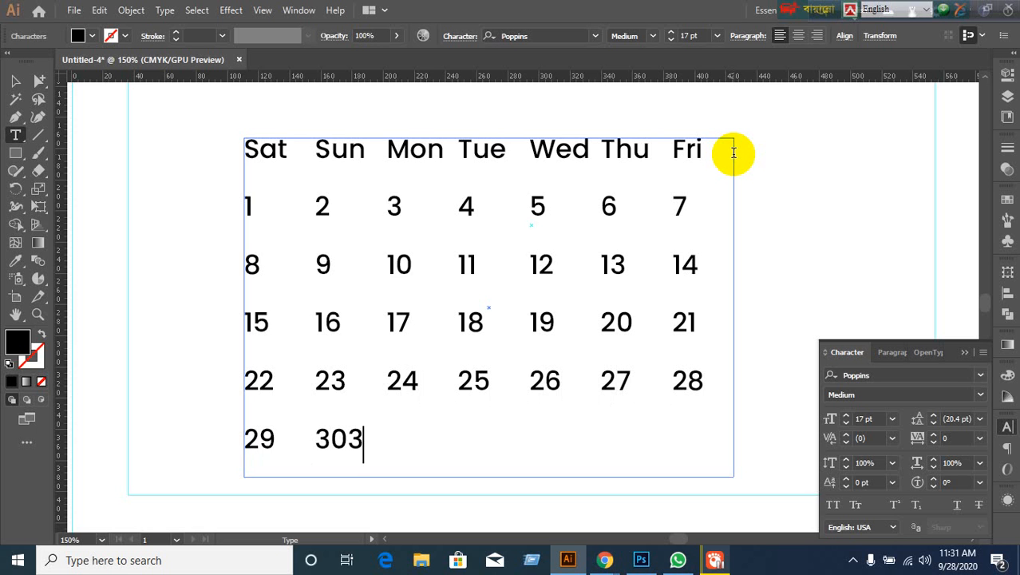
key("BackSpace")
key("Tab")
type("31")
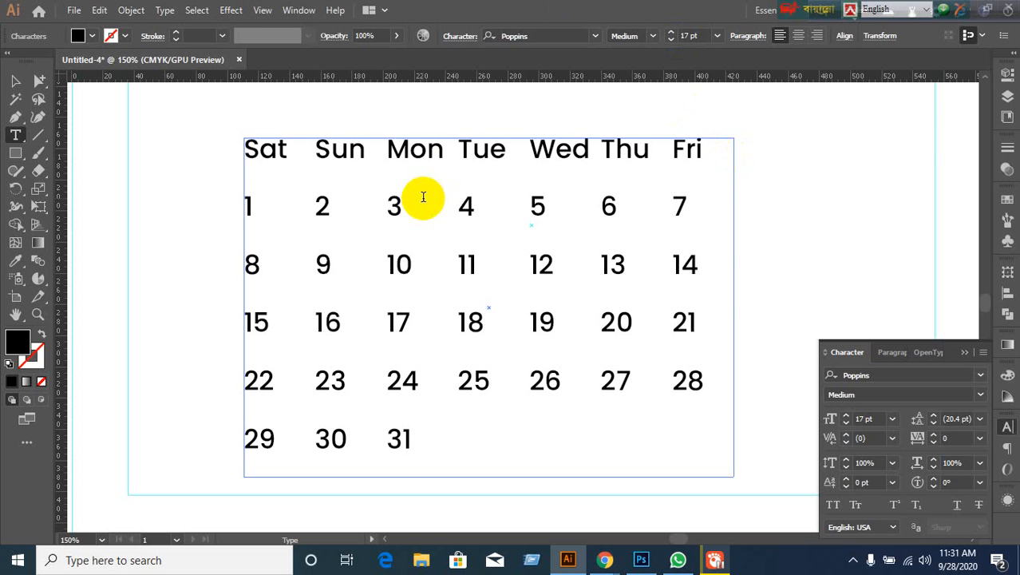
left_click(15, 83)
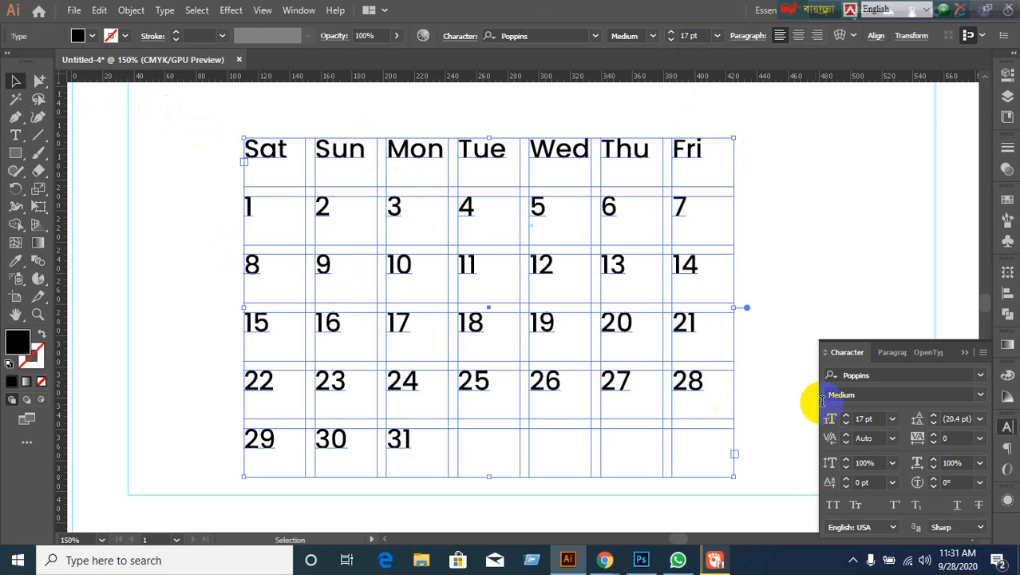
Center-align the weekday names and dates in the calendar grid
left_click(892, 352)
left_click(856, 435)
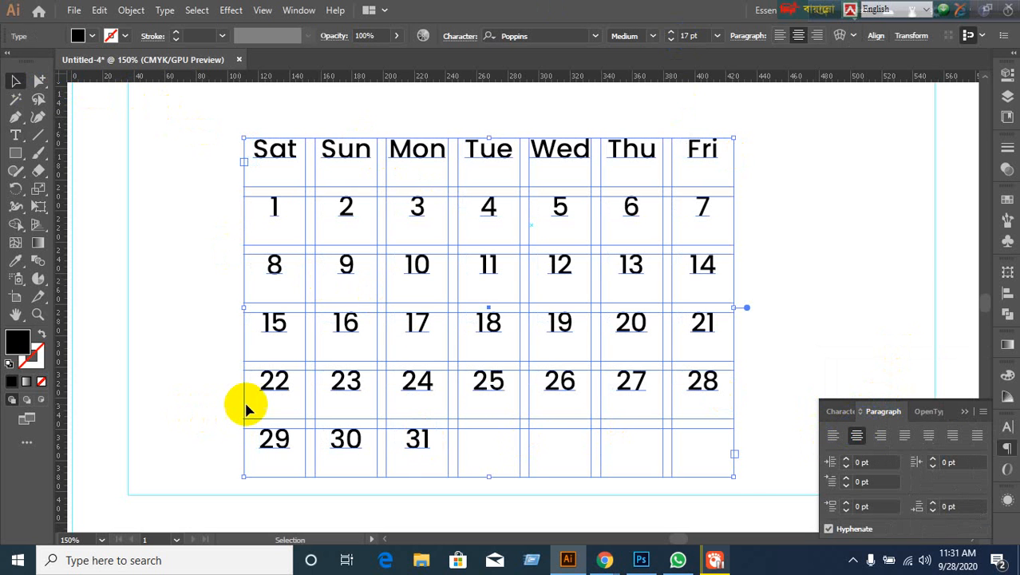
left_click(831, 437)
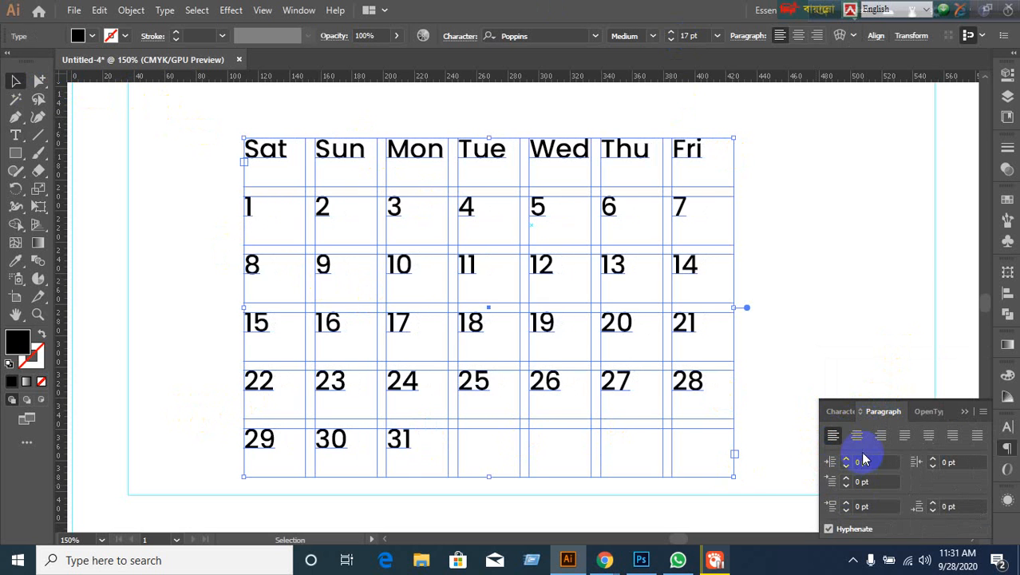
left_click(857, 438)
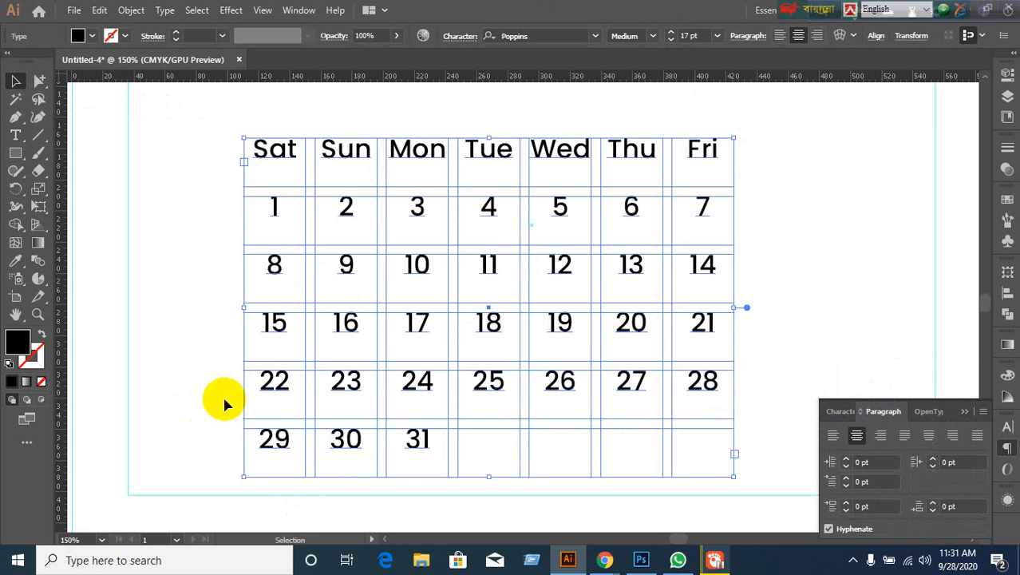
left_click(165, 459)
left_click(342, 452)
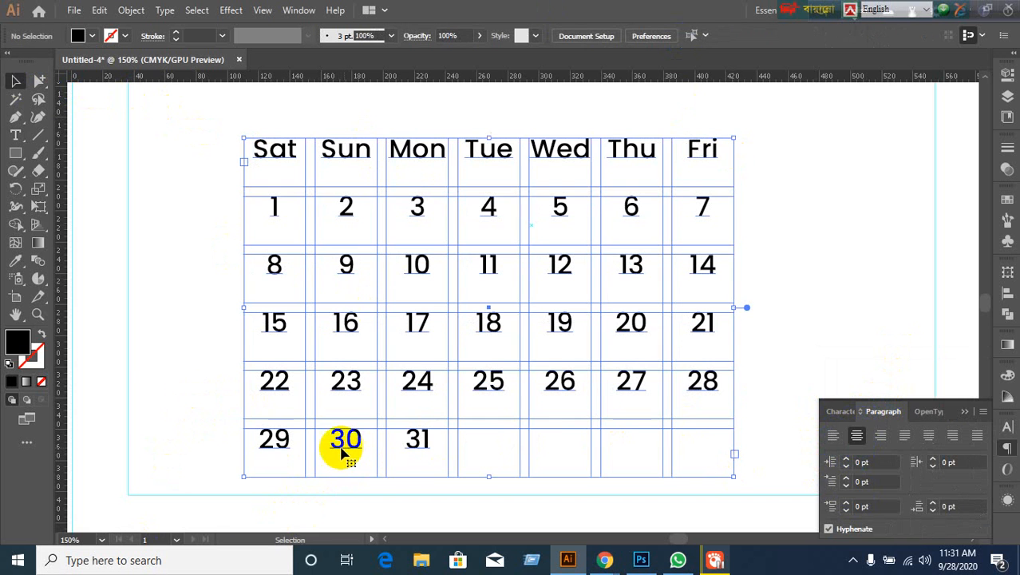
left_click(112, 364)
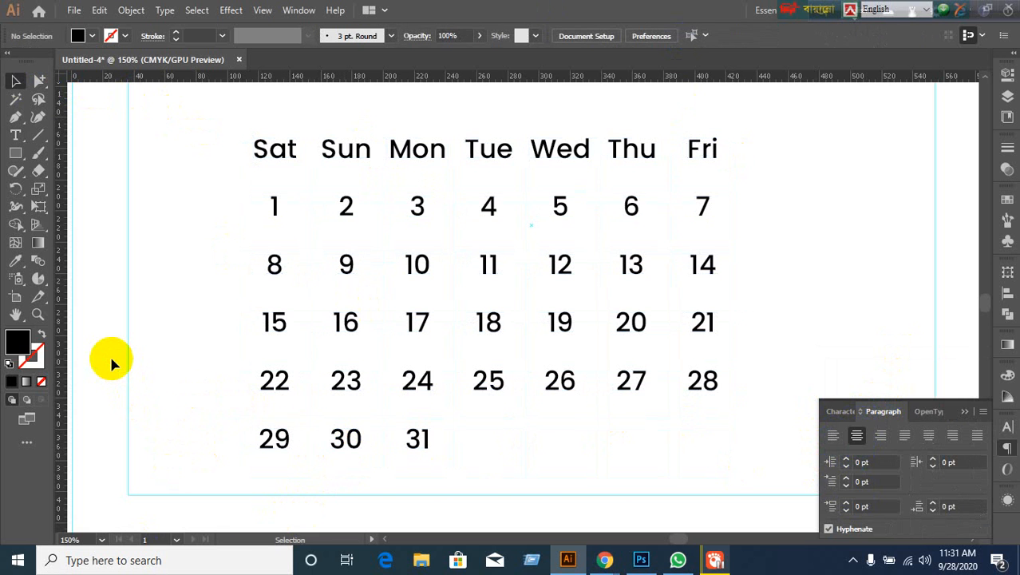
Place a copy of the calendar text grid outside the artboard, beyond its upper-left corner
left_click(344, 381)
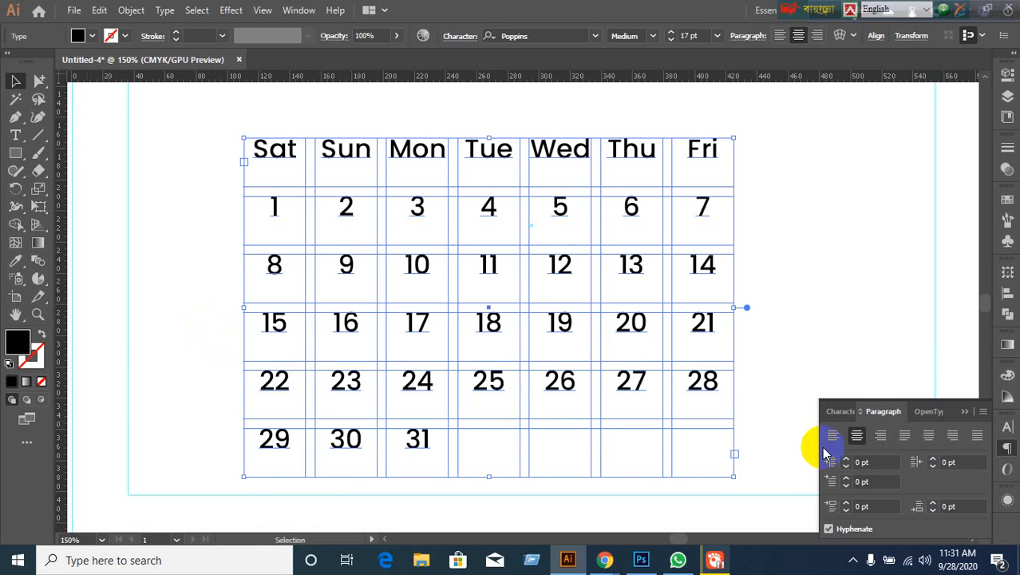
left_click(832, 292)
left_click(378, 389)
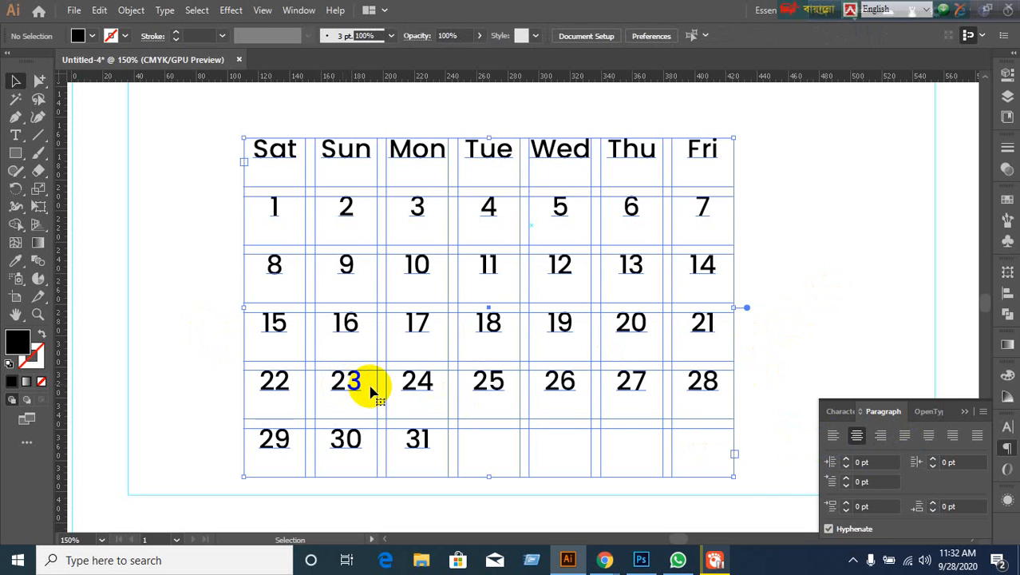
key("ctrl+0")
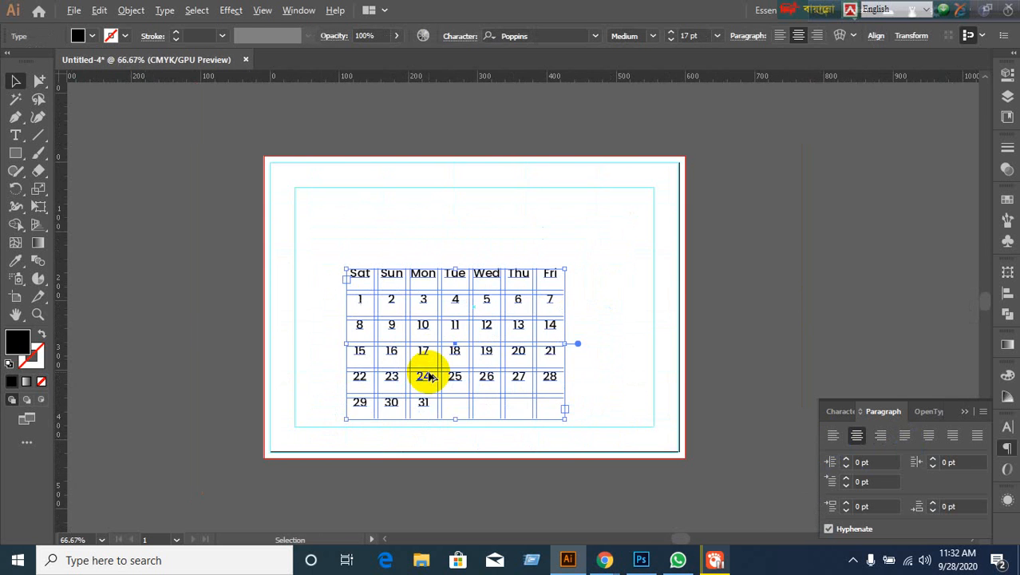
left_click_drag(427, 371, 109, 199)
key("ctrl+1")
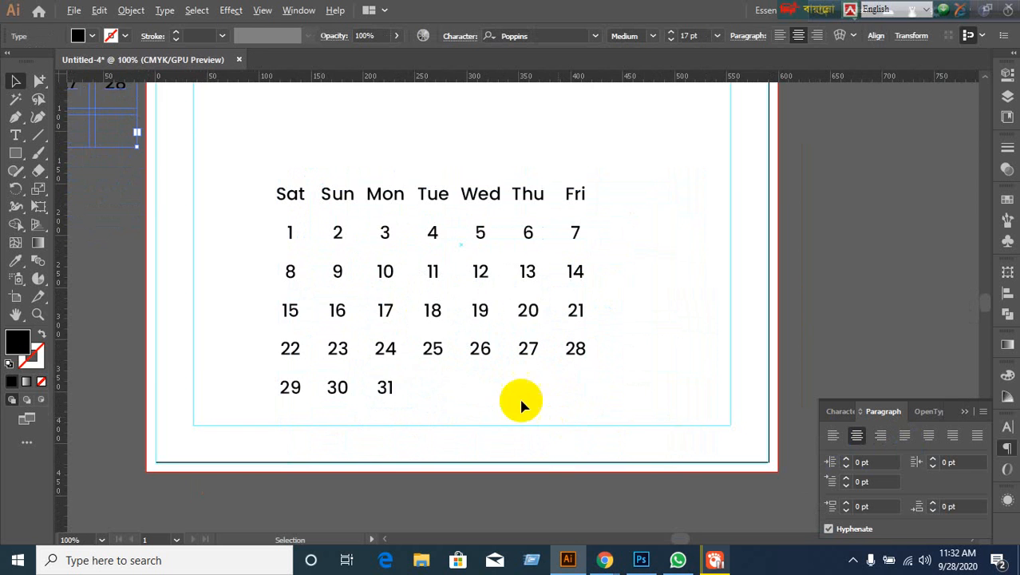
Left-align the calendar text on the artboard and duplicate it slightly below and to the right of the original
left_click(427, 351)
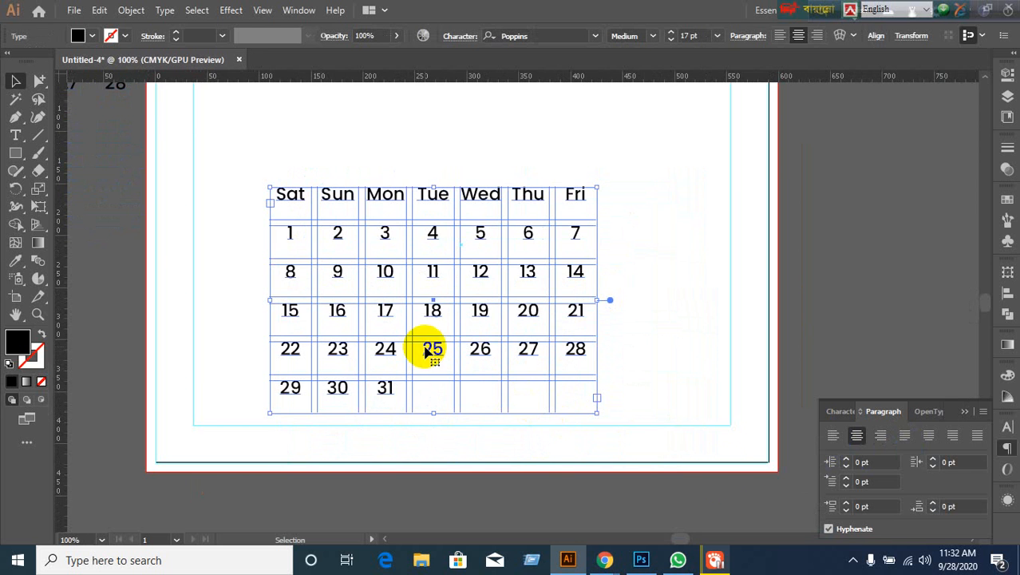
left_click(833, 437)
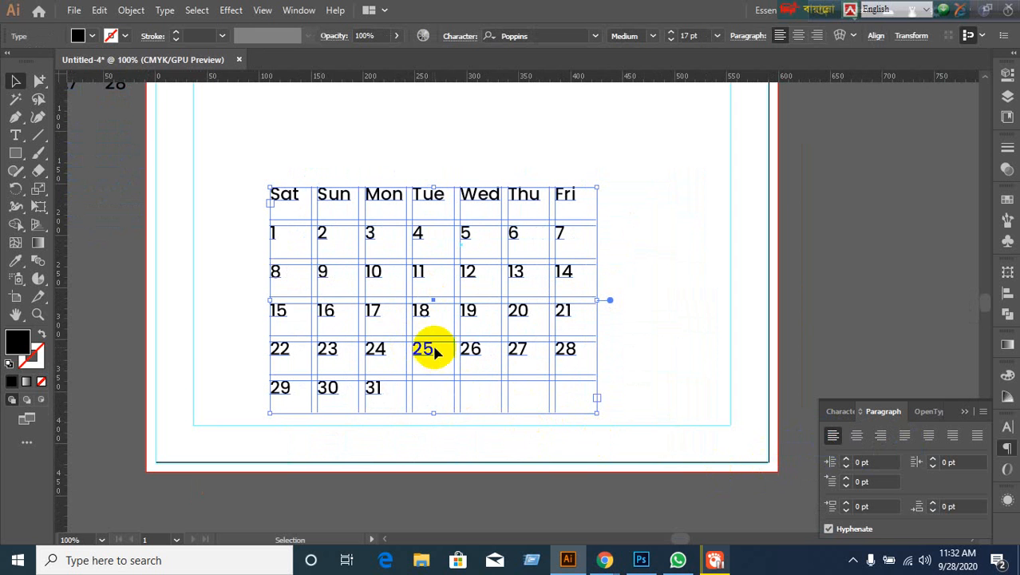
left_click_drag(428, 351, 450, 370)
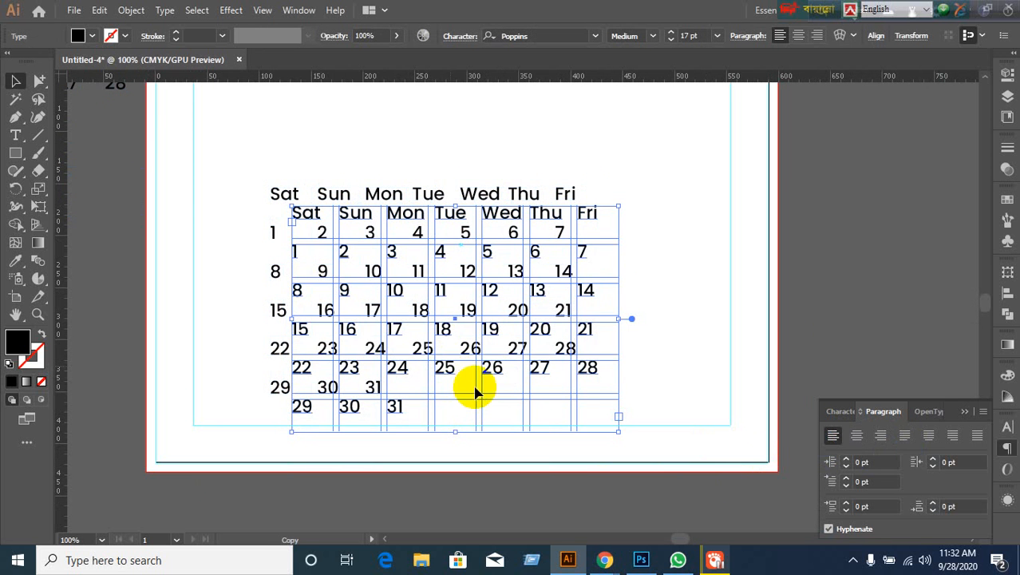
Delete the weekday names from the duplicated calendar text grid
key("t")
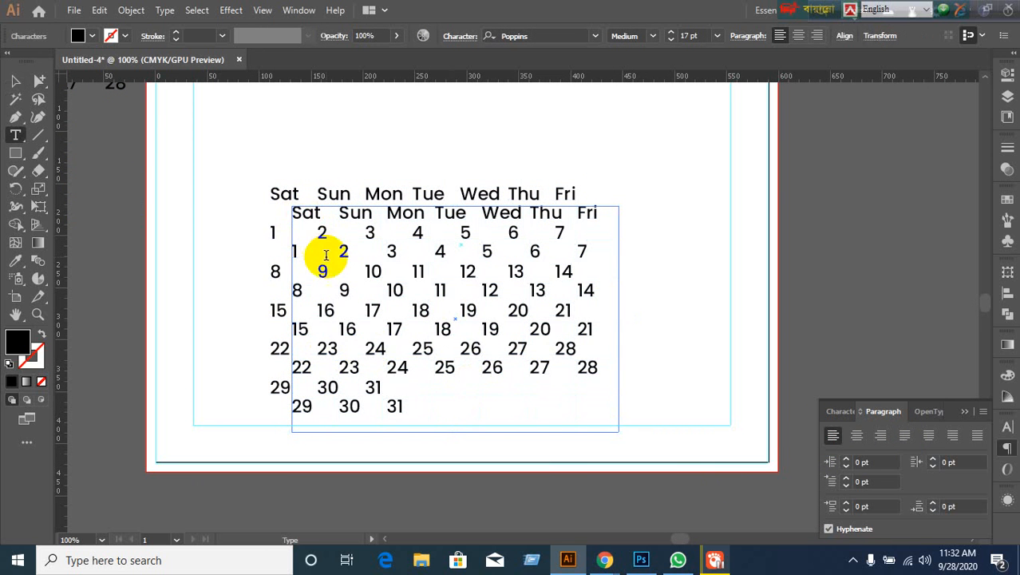
left_click_drag(291, 212, 606, 222)
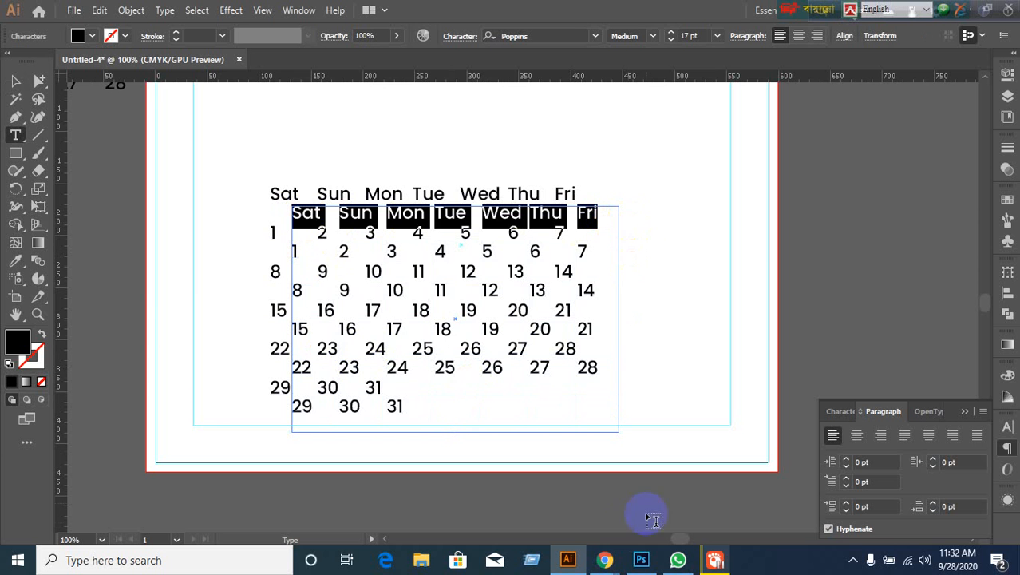
key("BackSpace")
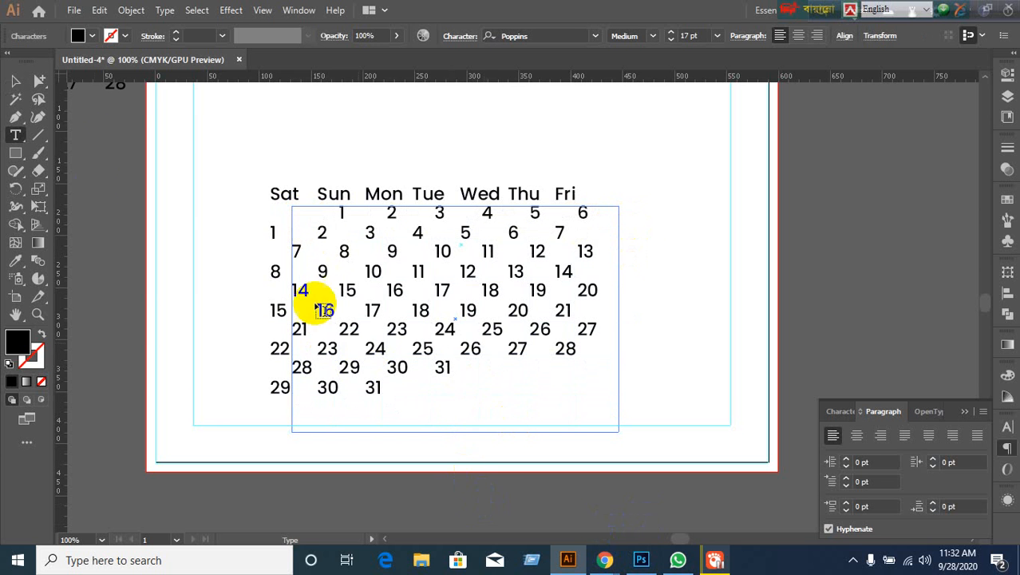
left_click(16, 83)
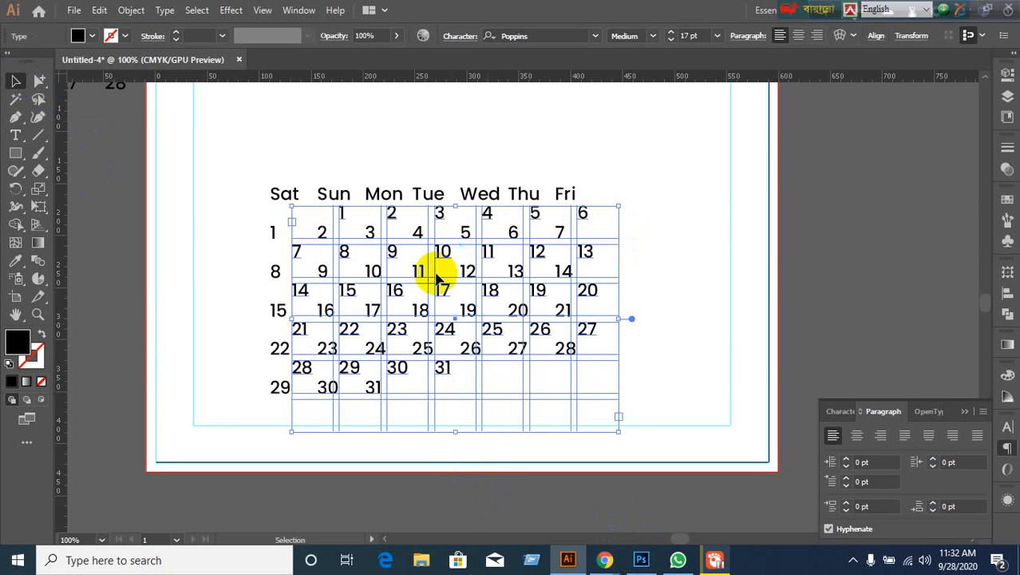
Move the duplicated dates over the original calendar, slightly offset from the original date numbers
left_click_drag(389, 217, 741, 214)
left_click_drag(700, 297, 566, 142)
key("t")
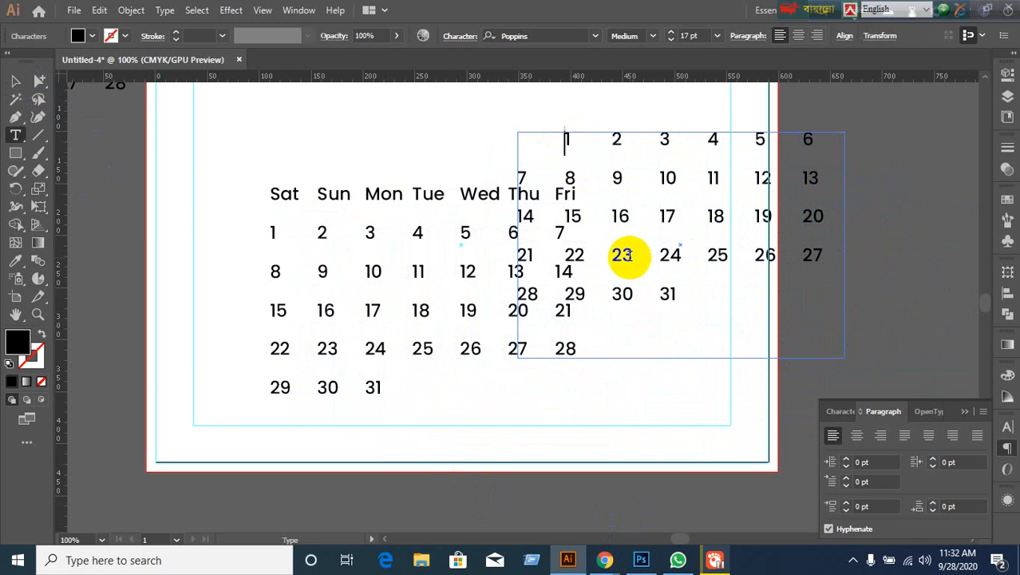
left_click(15, 80)
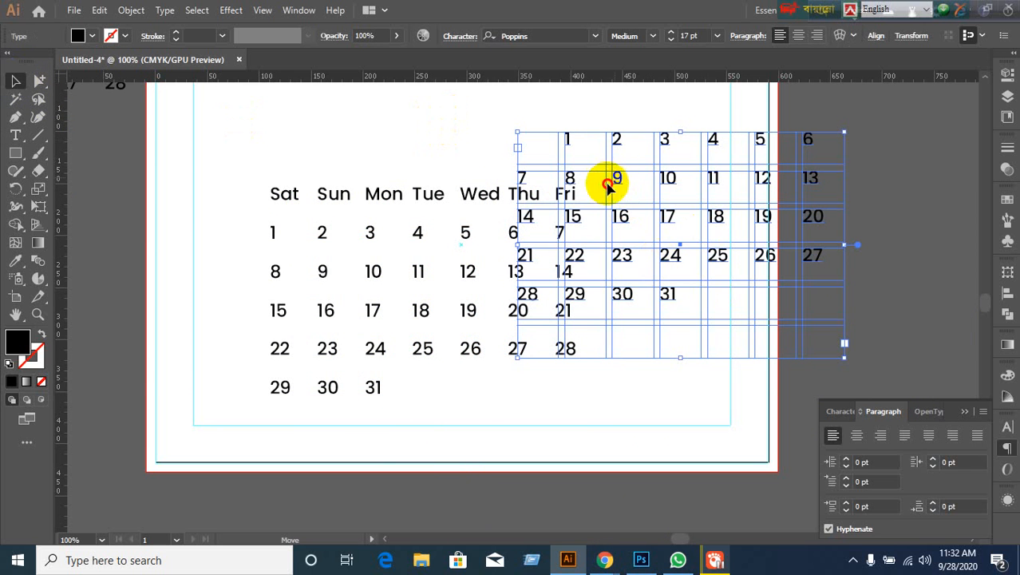
left_click_drag(608, 182, 401, 283)
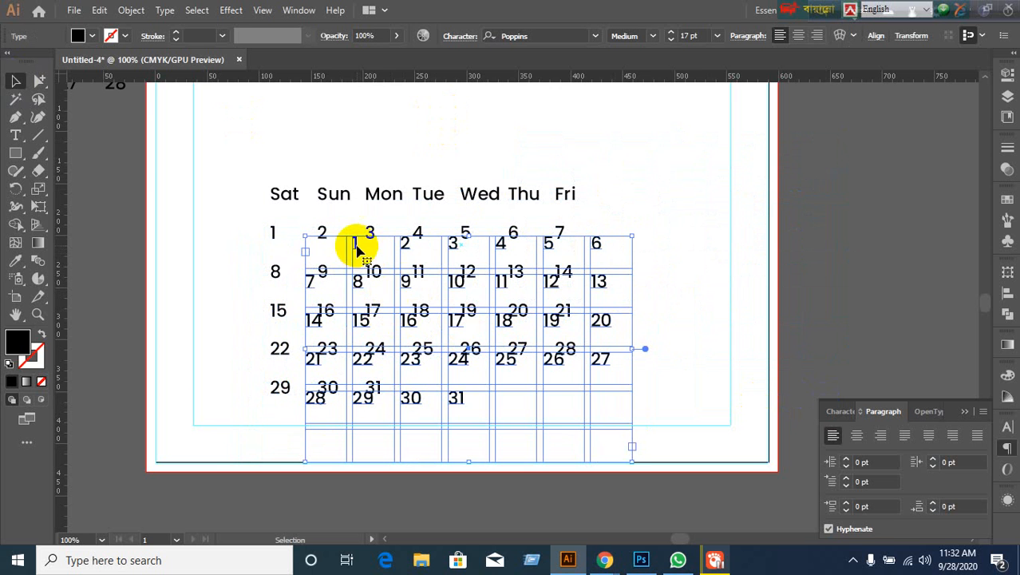
left_click_drag(353, 242, 337, 248)
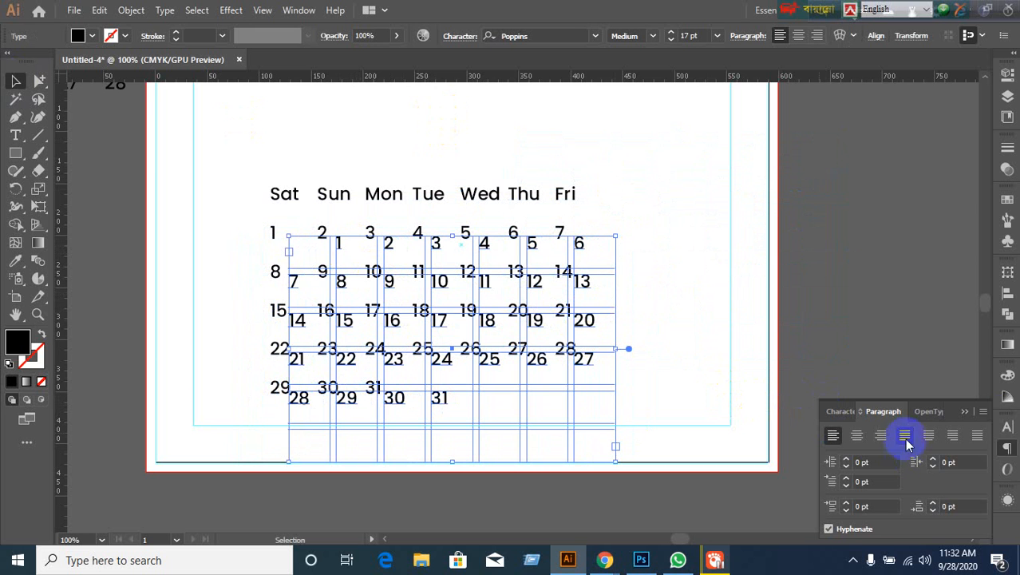
Try reducing the duplicated dates to 13 pt and moving them closer to the original dates
left_click(1006, 425)
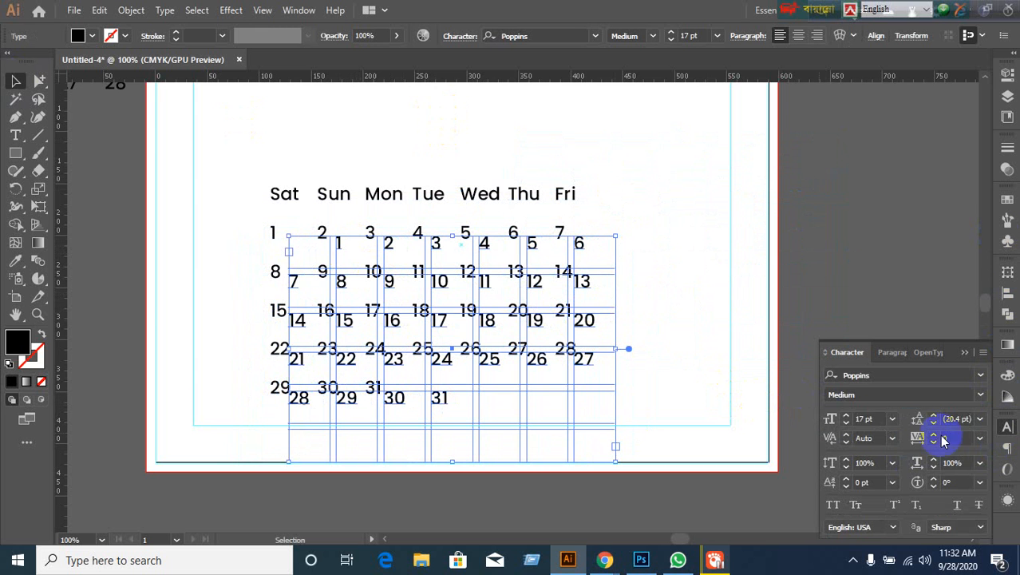
left_click(874, 418)
key("Down")
key("Down")
key("Down")
key("Down")
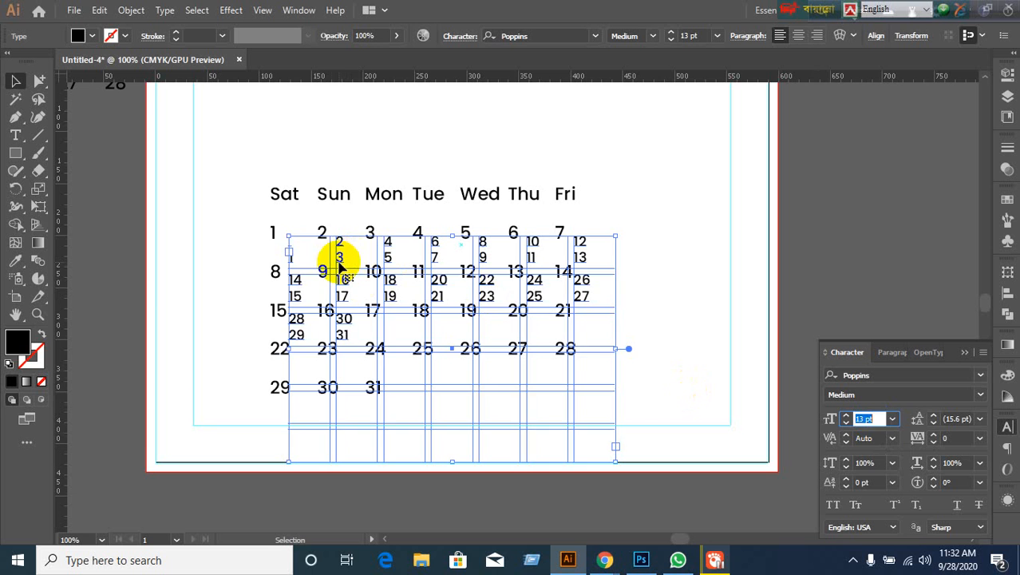
mouse_move(336, 262)
left_mouse_down()
mouse_move(327, 257)
mouse_move(337, 248)
left_mouse_up()
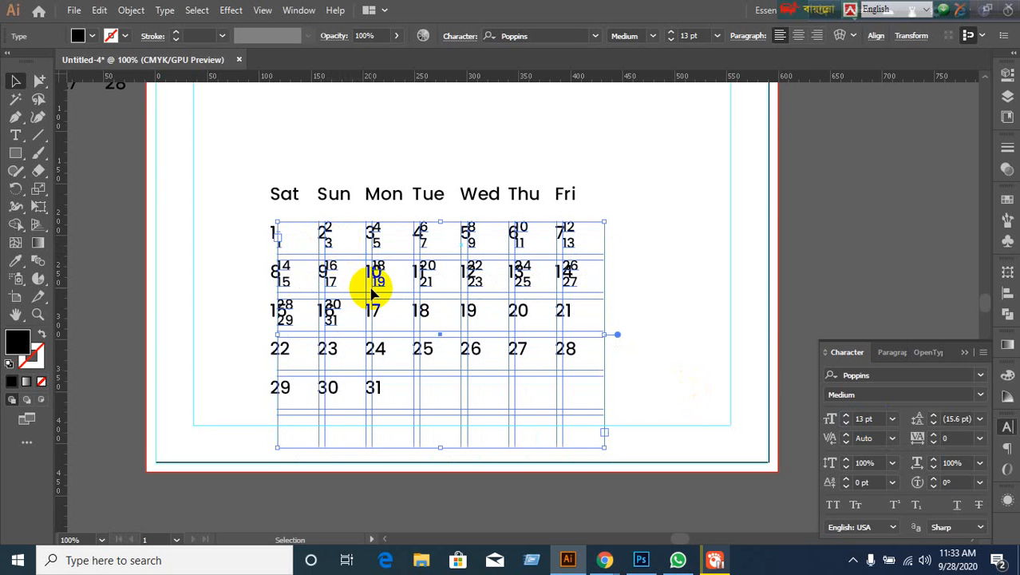
Undo the duplicated dates' last move and font size reduction
key("ctrl+z")
key("ctrl+z")
key("ctrl+z")
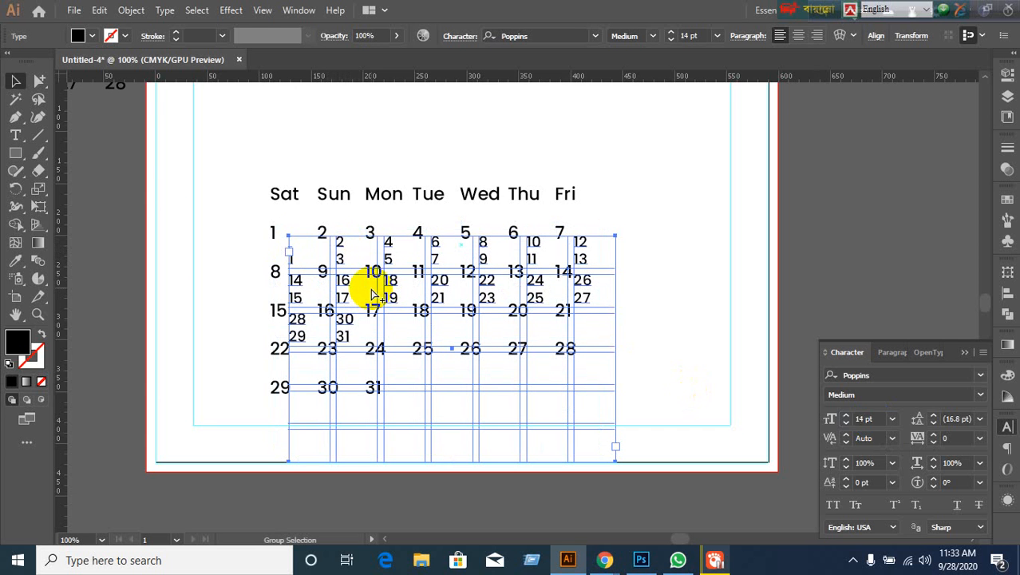
key("ctrl+z")
key("ctrl+z")
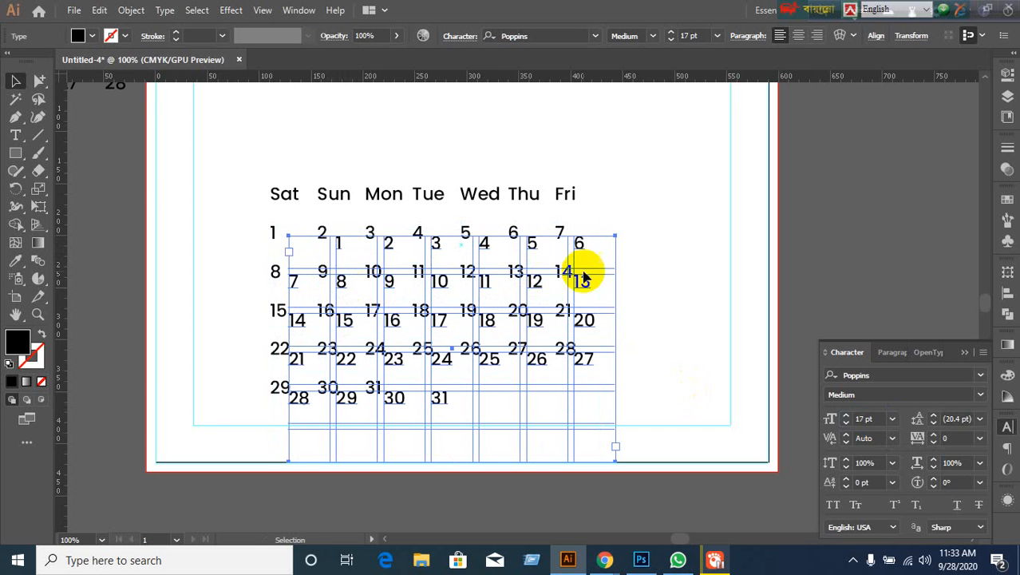
Move the duplicated dates to the right of the calendar and remove the empty first cell so 1 starts the row
left_click_drag(566, 250, 678, 230)
double_click(677, 228)
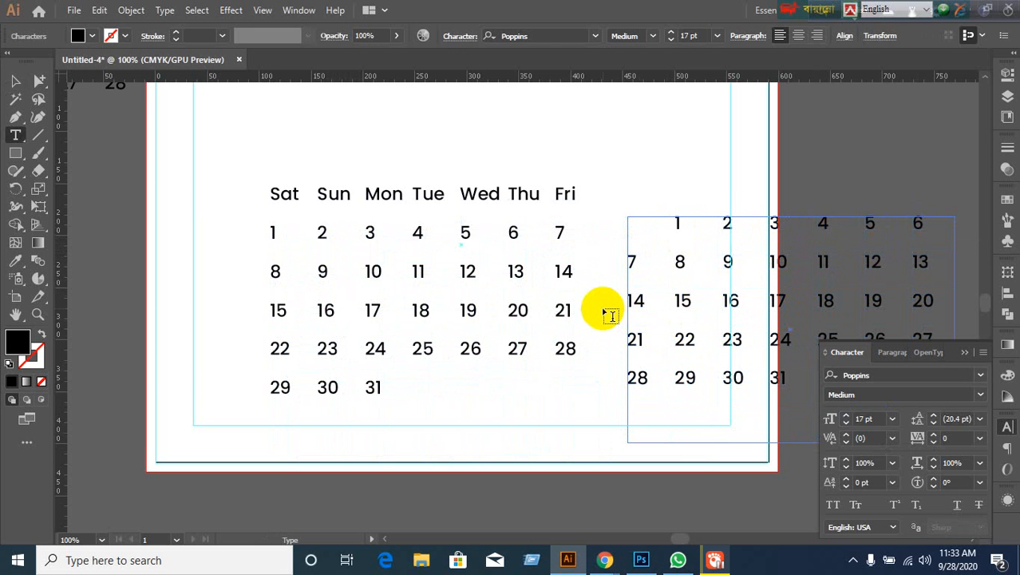
key("BackSpace")
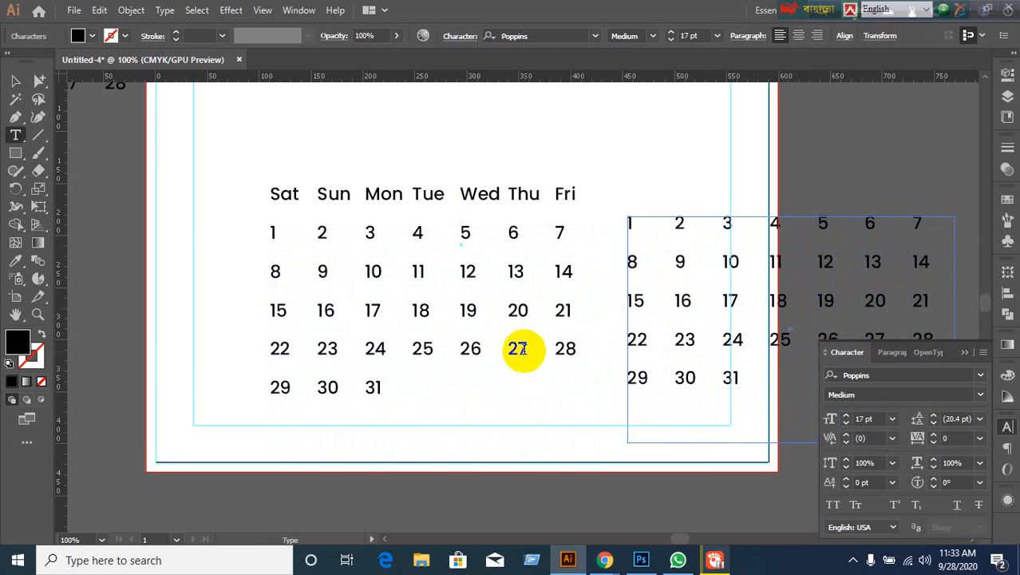
left_click(17, 80)
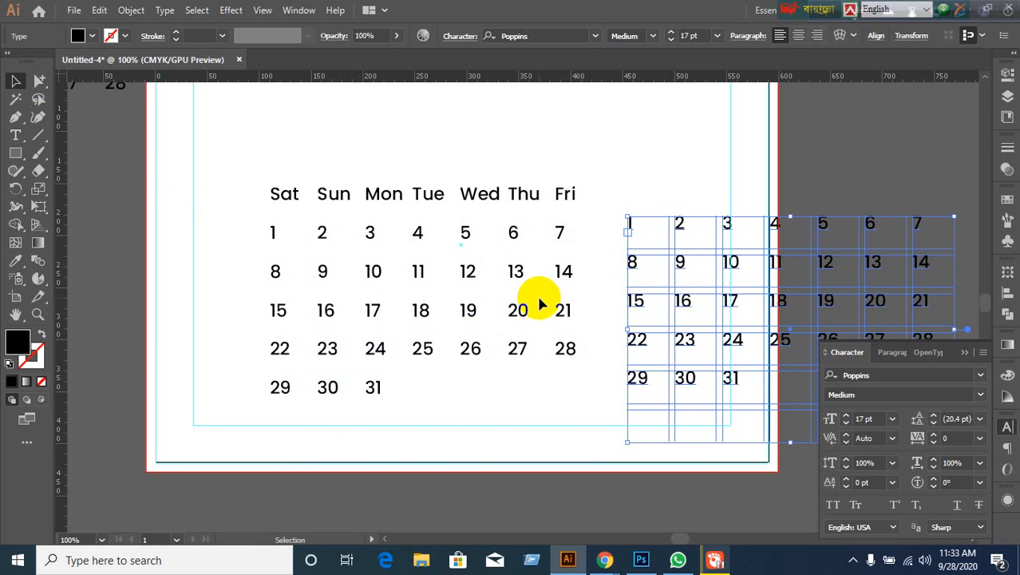
Move the duplicated dates back over the calendar, slightly below and to the right of the matching original dates
left_click_drag(679, 228, 334, 246)
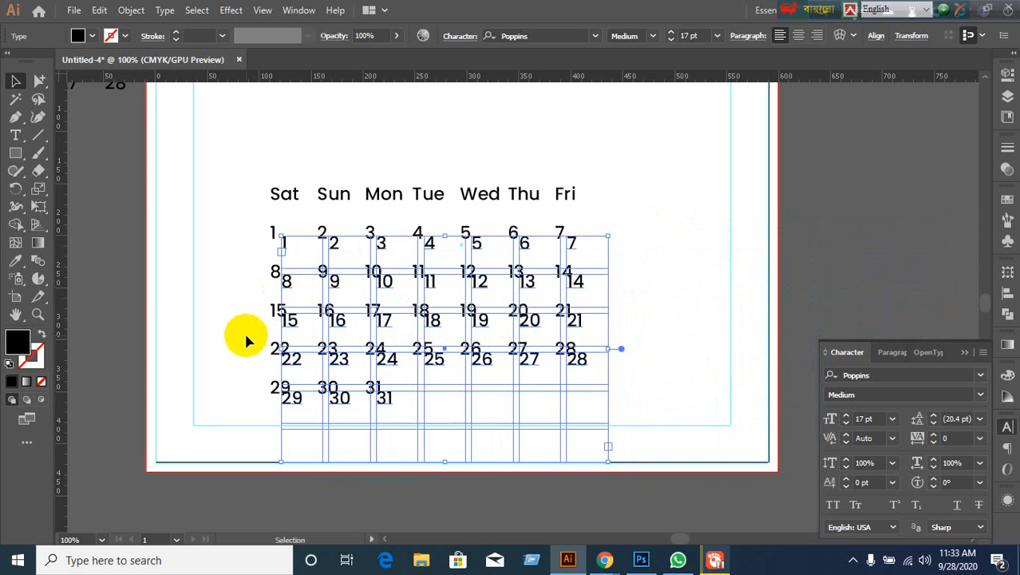
left_click_drag(246, 166, 376, 328)
left_click(240, 363)
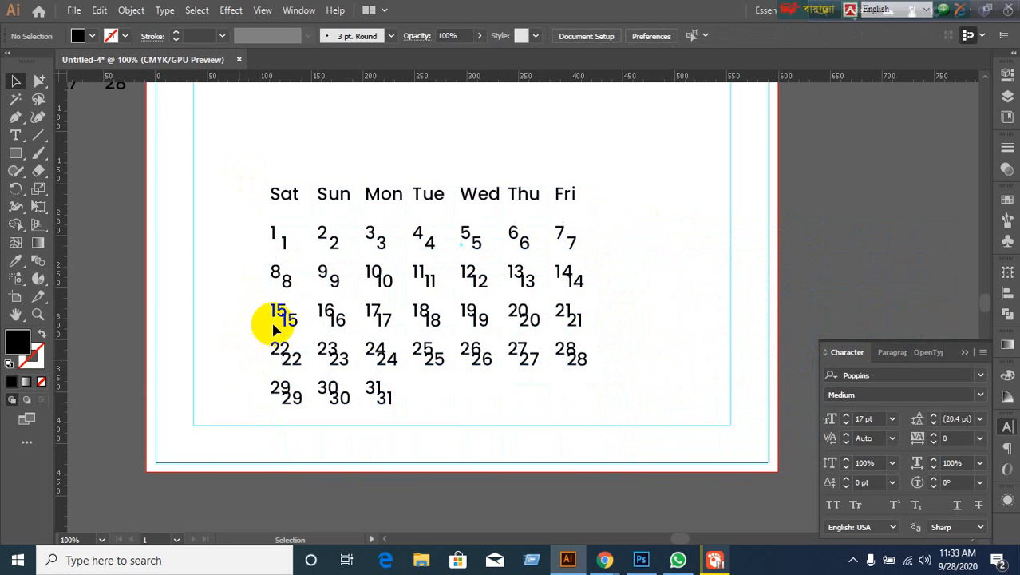
Set the duplicated dates' font size to 10 pt
left_click(281, 283)
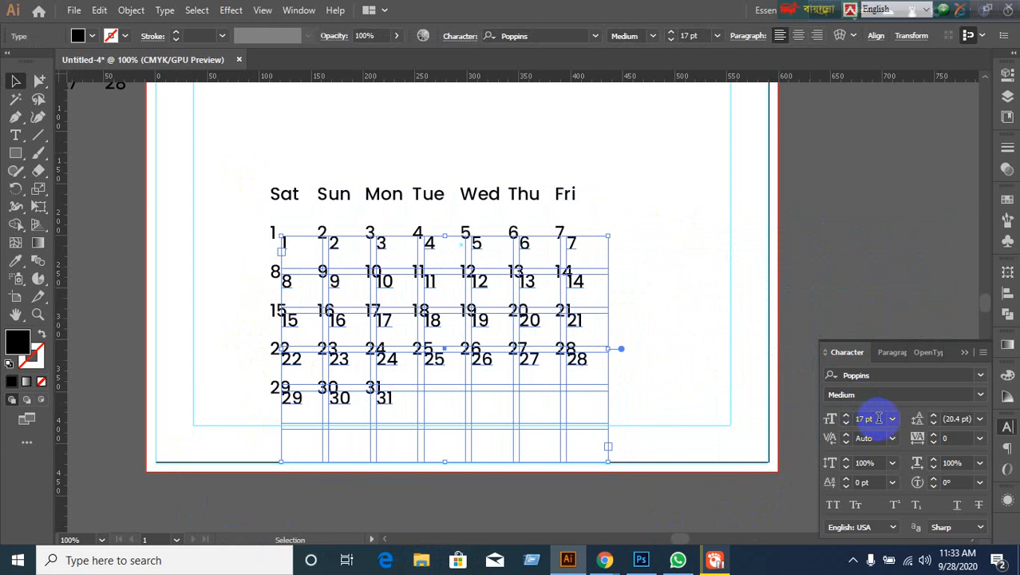
left_click(876, 418)
type("16")
key("Return")
key("Down")
key("Down")
key("Down")
key("Down")
key("Down")
key("Down")
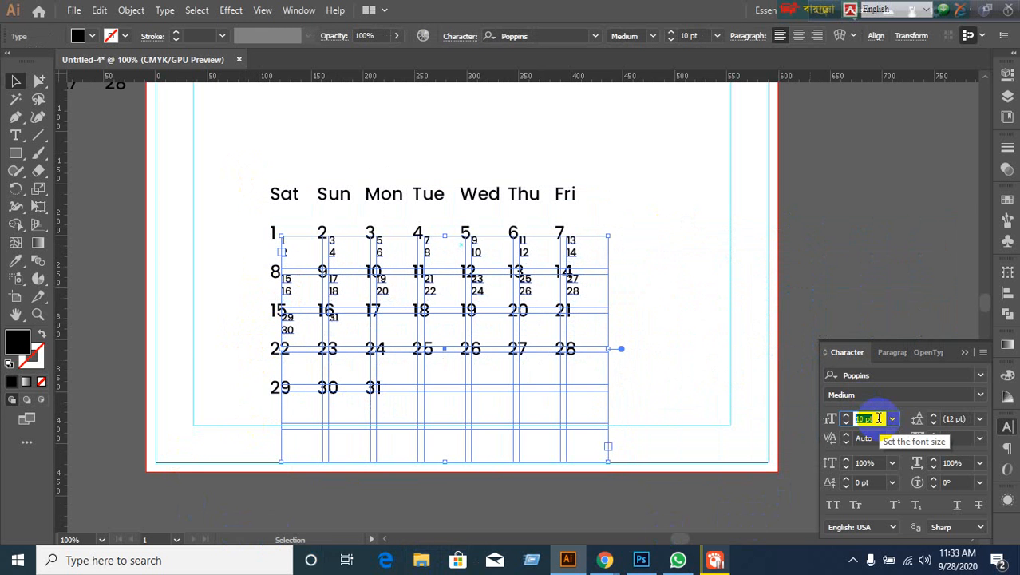
key("Down")
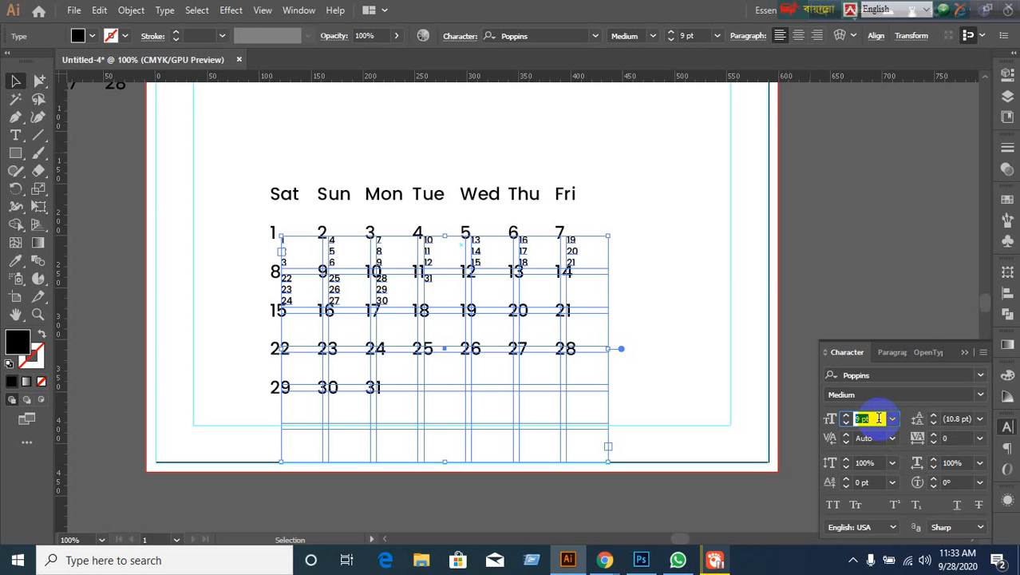
key("Up")
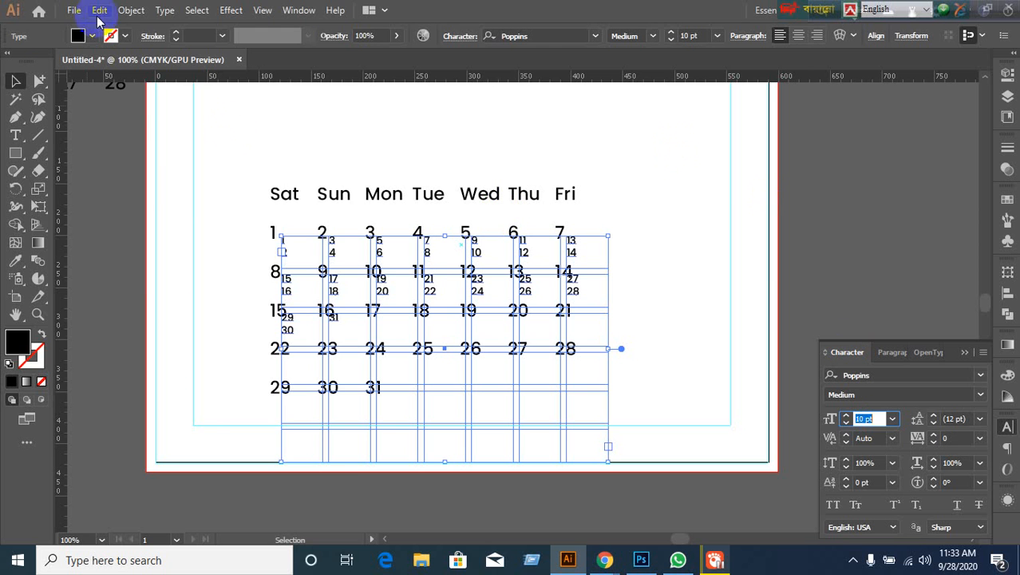
Set the duplicated dates' row gutter to 22 px in Area Type Options, with the preview turned on
left_click(130, 9)
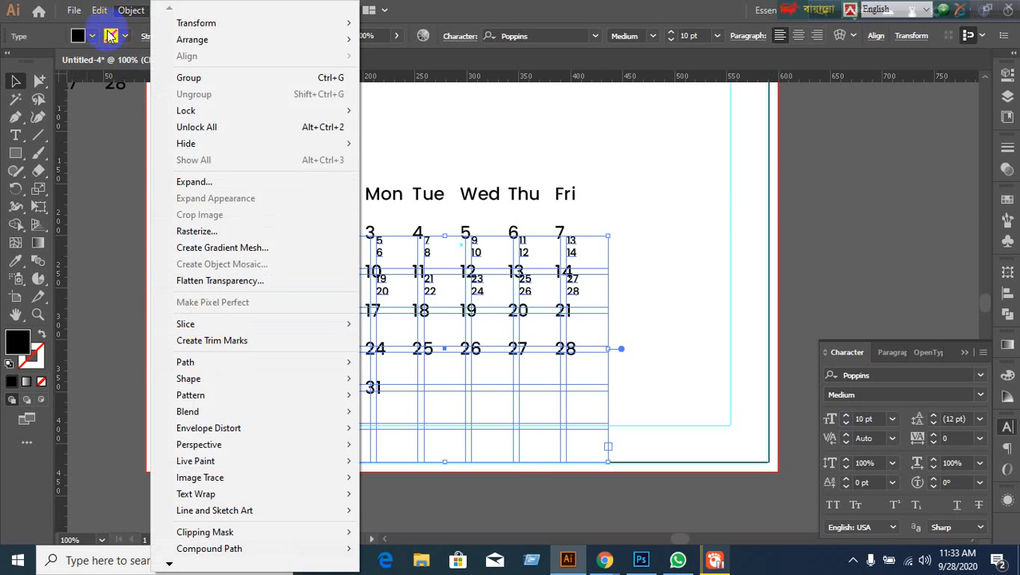
left_click(479, 12)
left_click(165, 9)
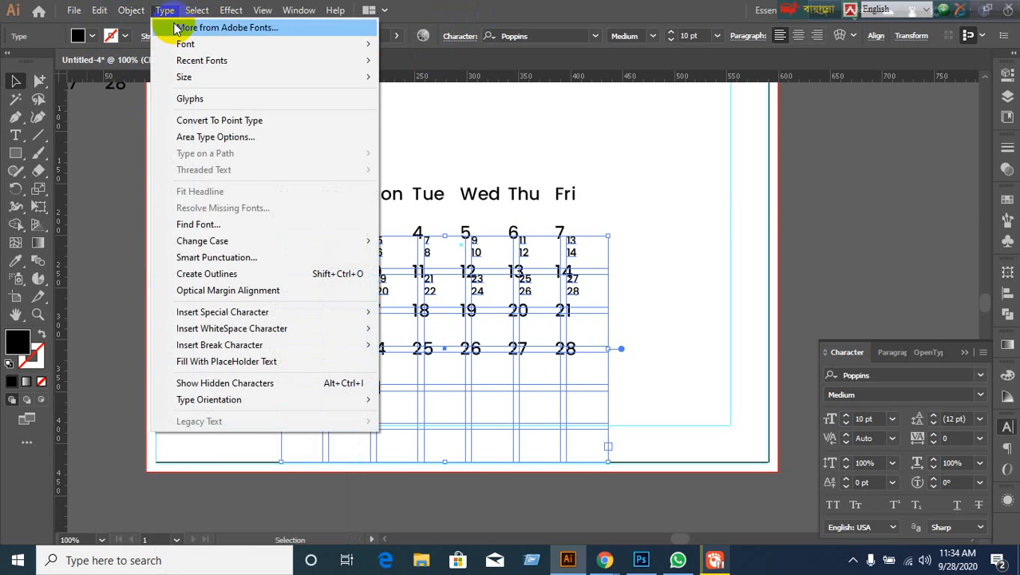
left_click(226, 136)
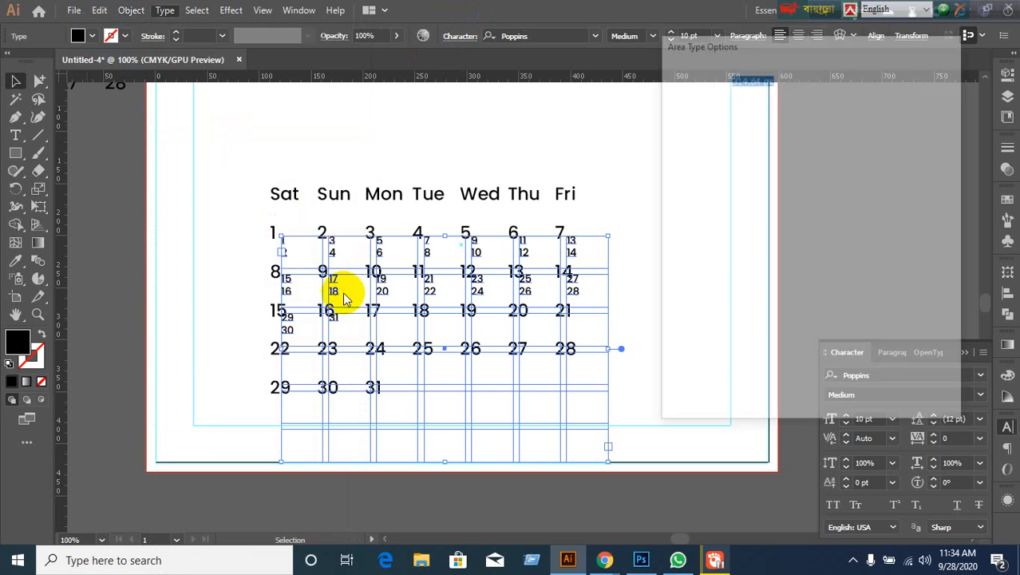
left_click(675, 392)
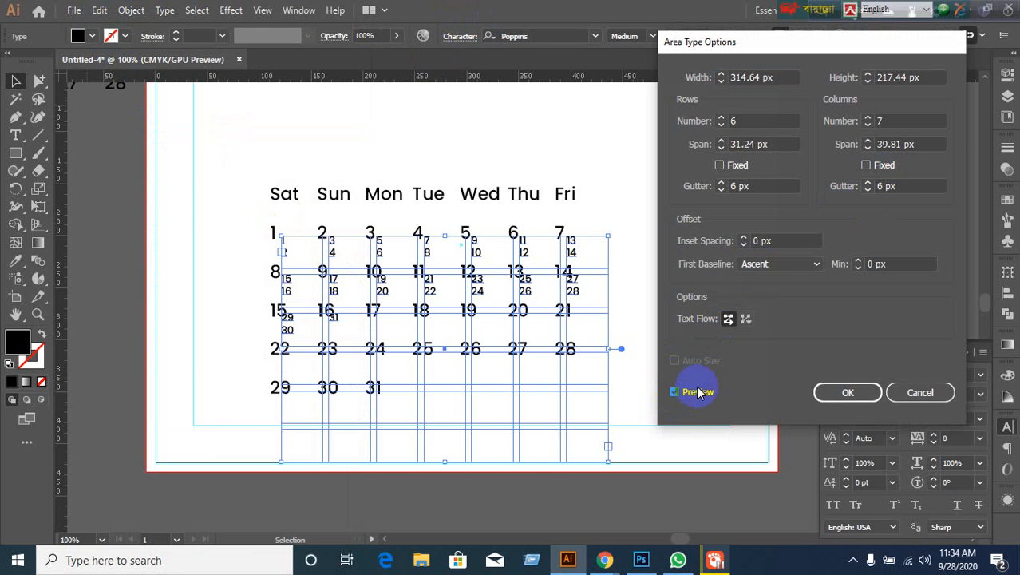
left_click(750, 186)
key("Up")
key("Up")
key("Up")
key("Up")
key("Up")
key("Up")
key("Up")
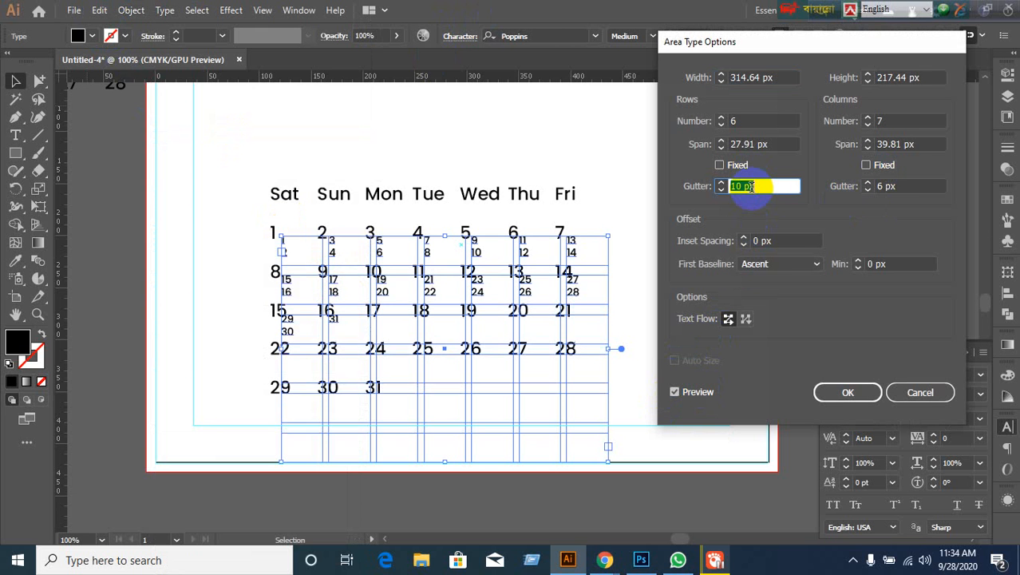
key("Up")
key("Up")
key("Up")
key("Up")
key("Up")
key("Up")
key("Up")
key("Up")
key("Up")
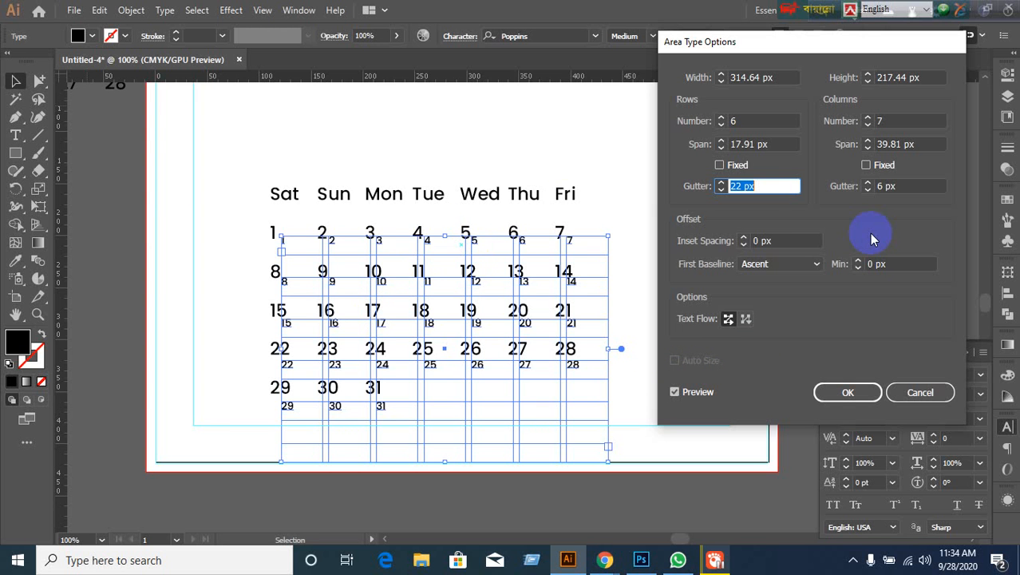
Set the duplicated dates' row span to 15 px and apply the area type options
left_click(774, 143)
key("Down")
key("Down")
key("Down")
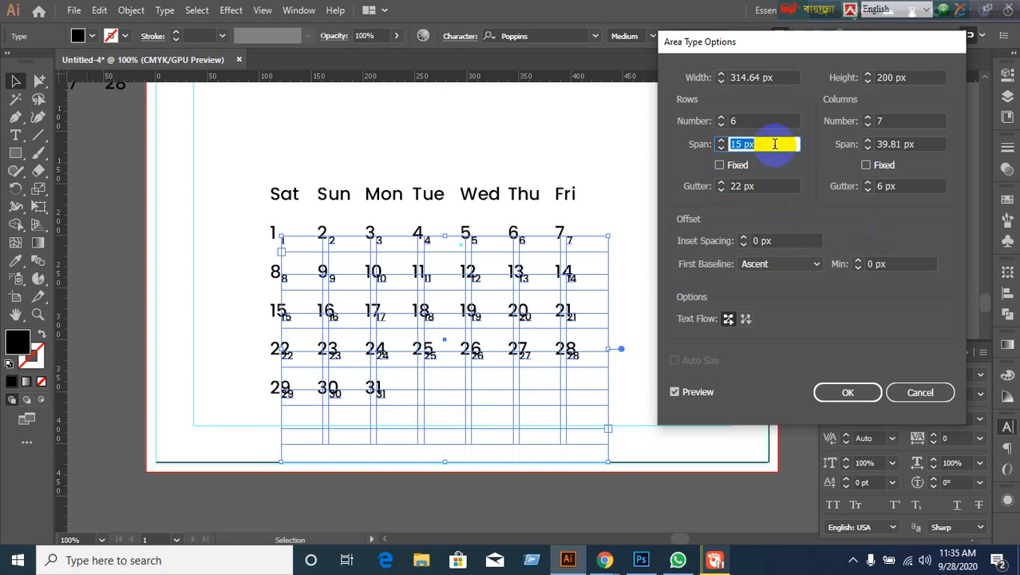
key("Down")
key("Up")
left_click(848, 392)
key("Right")
key("Right")
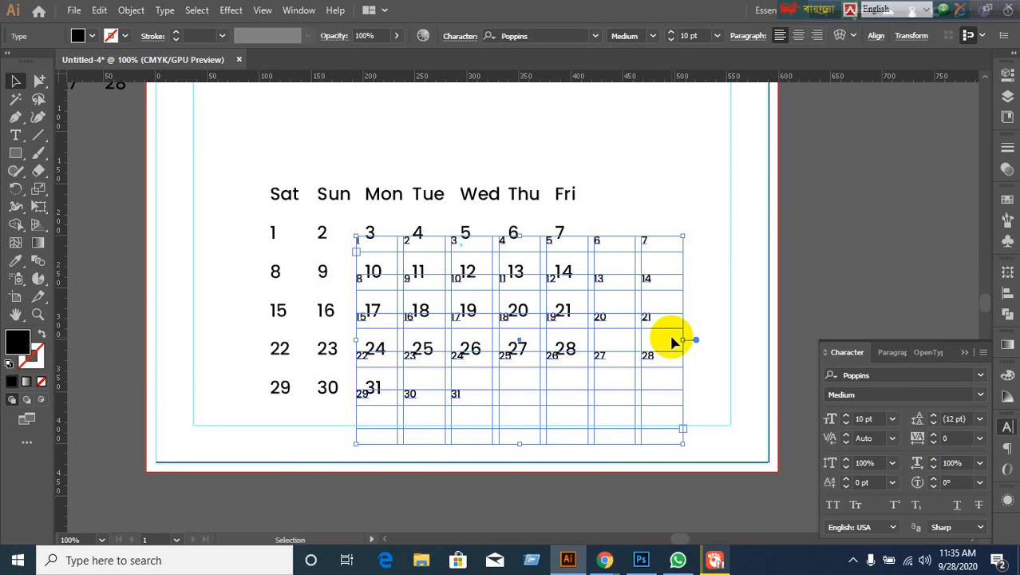
key("Left")
key("Left")
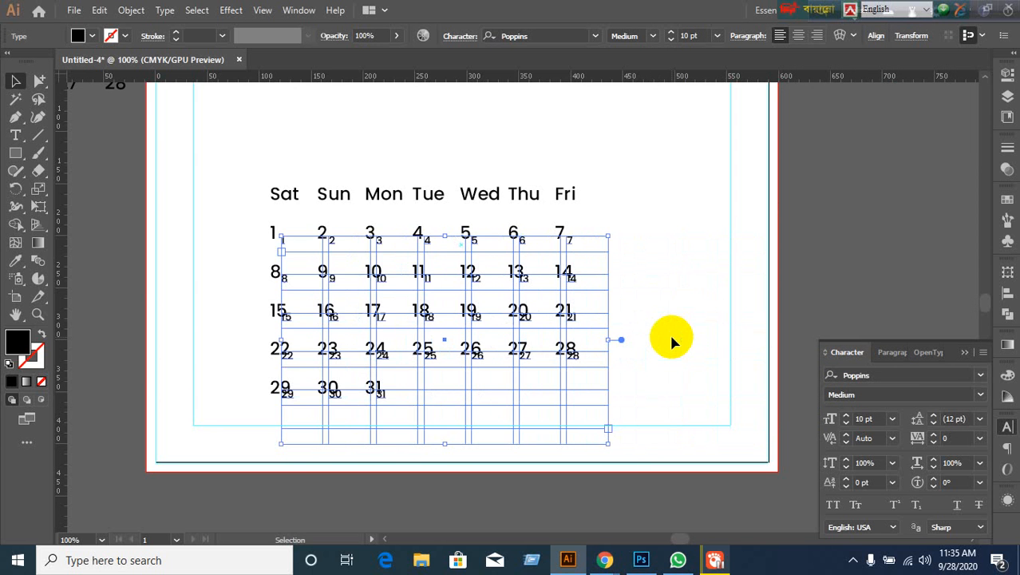
Right-align the duplicated dates within their cells
left_click(892, 351)
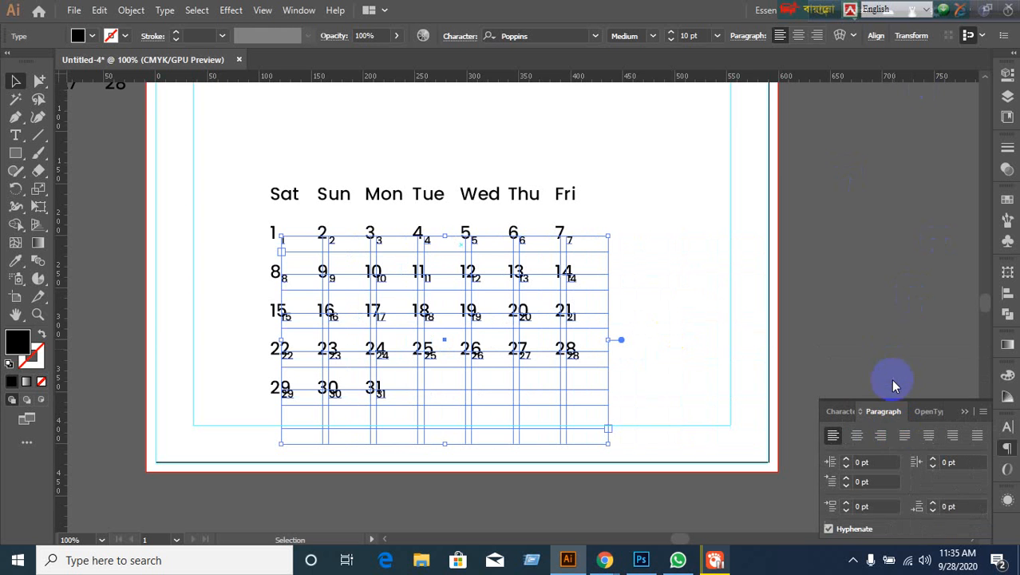
left_click(880, 435)
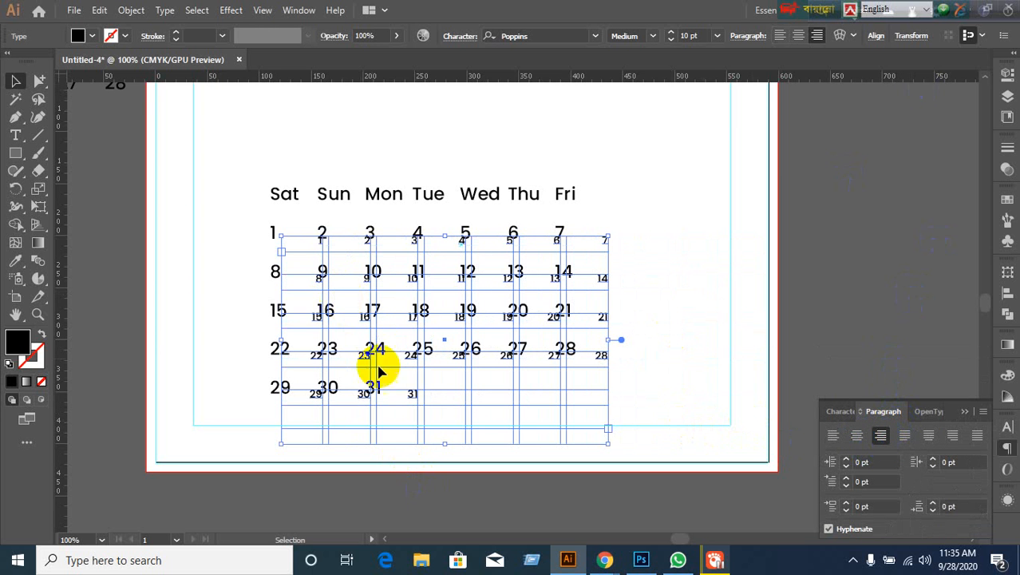
Set the general units to pixels and the keyboard increment to 1 px in the preferences
key("ctrl+k")
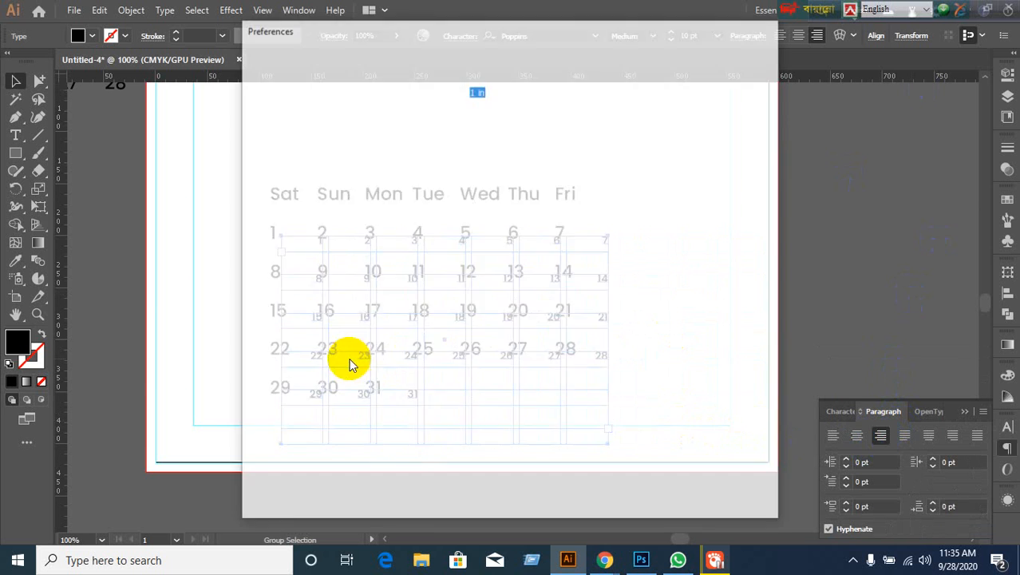
left_click(265, 112)
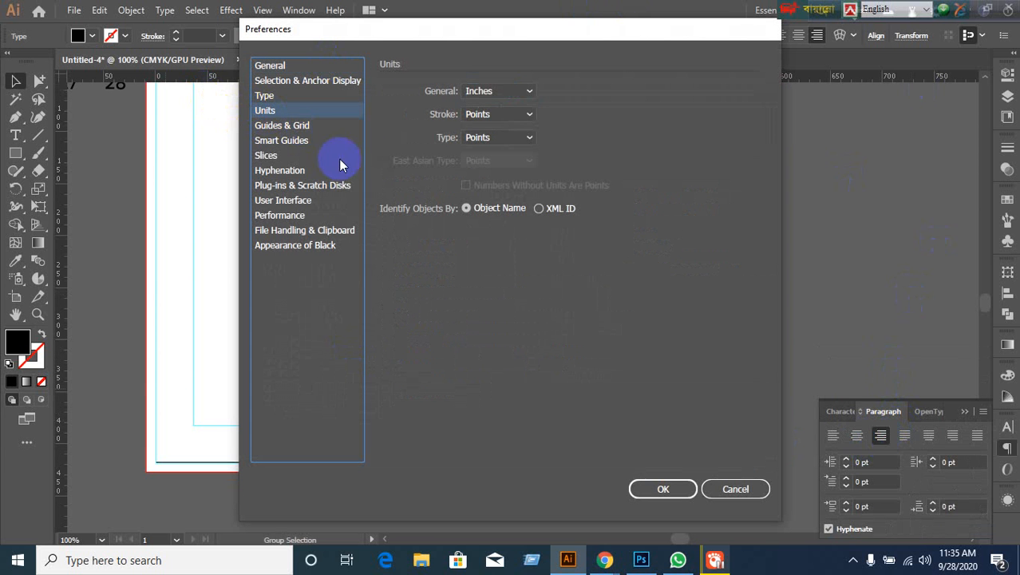
left_click(527, 96)
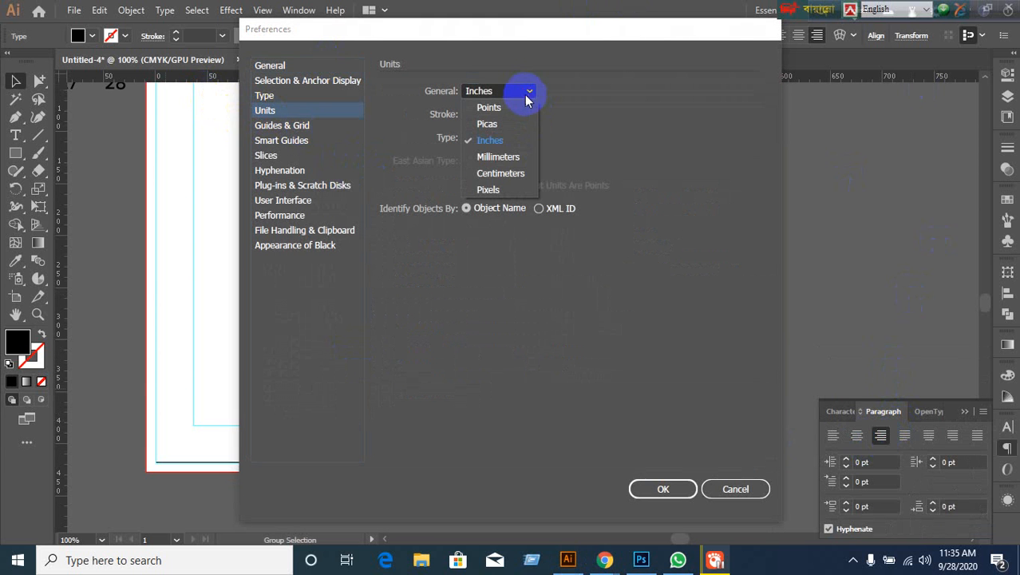
left_click(488, 190)
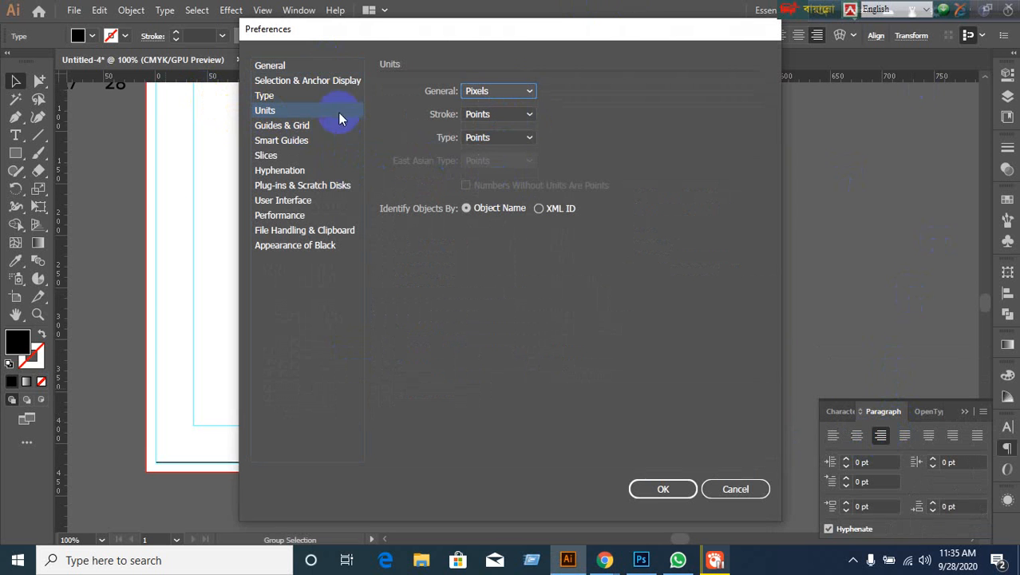
left_click(312, 83)
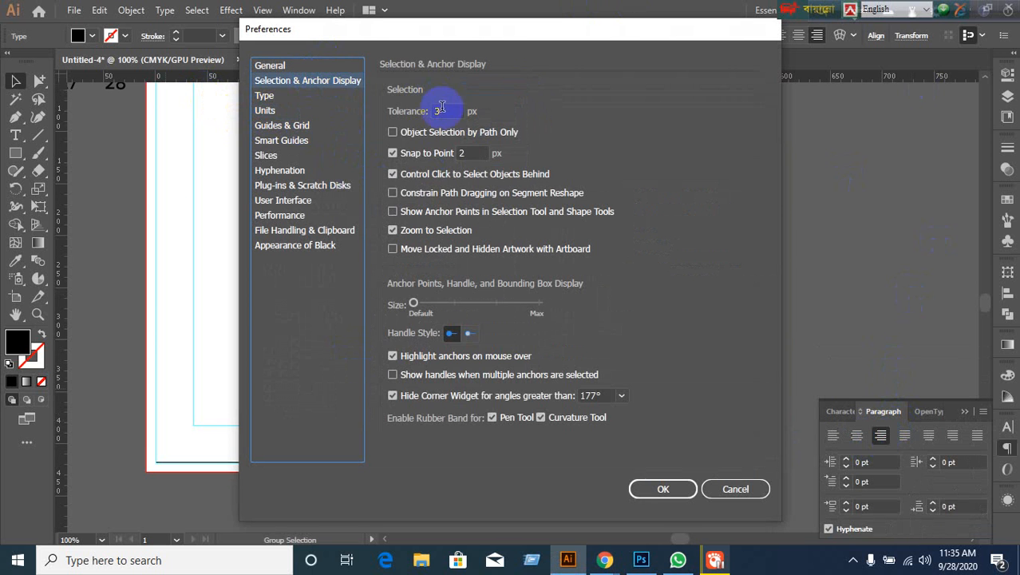
left_click(271, 65)
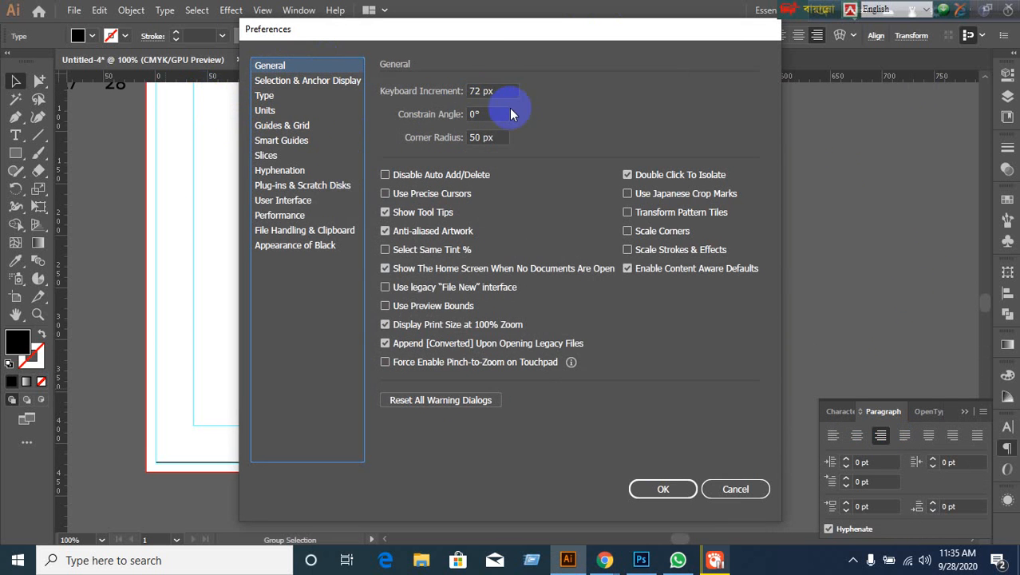
left_click(483, 93)
type("1")
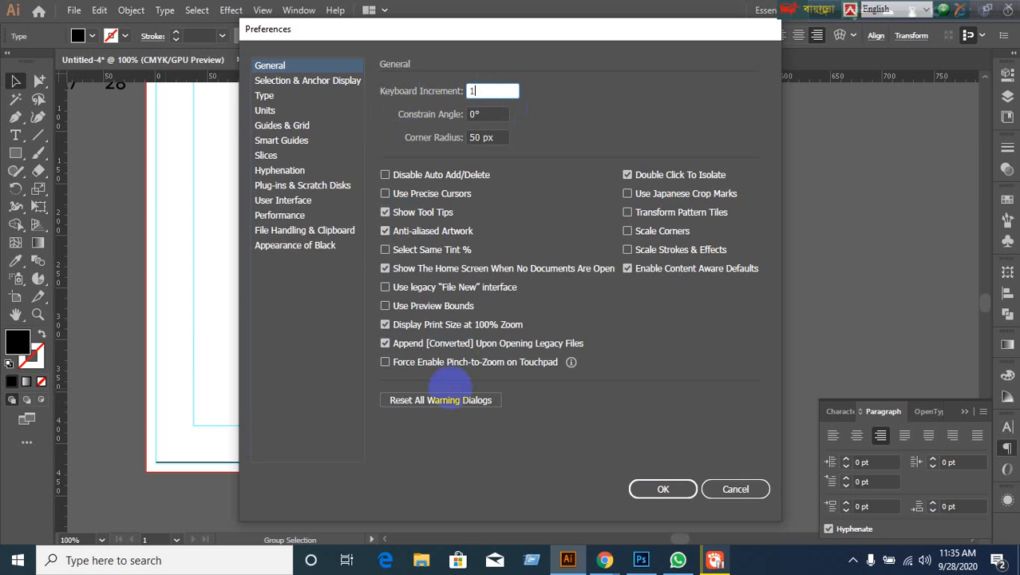
key("Return")
Nudge the small dates left until each sits at the lower right of its matching main date
key("Left")
key("Left")
key("Left")
key("Left")
key("Left")
key("Left")
key("Left")
key("Left")
key("Left")
key("Left")
key("Left")
key("Left")
key("Left")
key("Left")
key("Left")
key("Left")
key("Left")
key("Left")
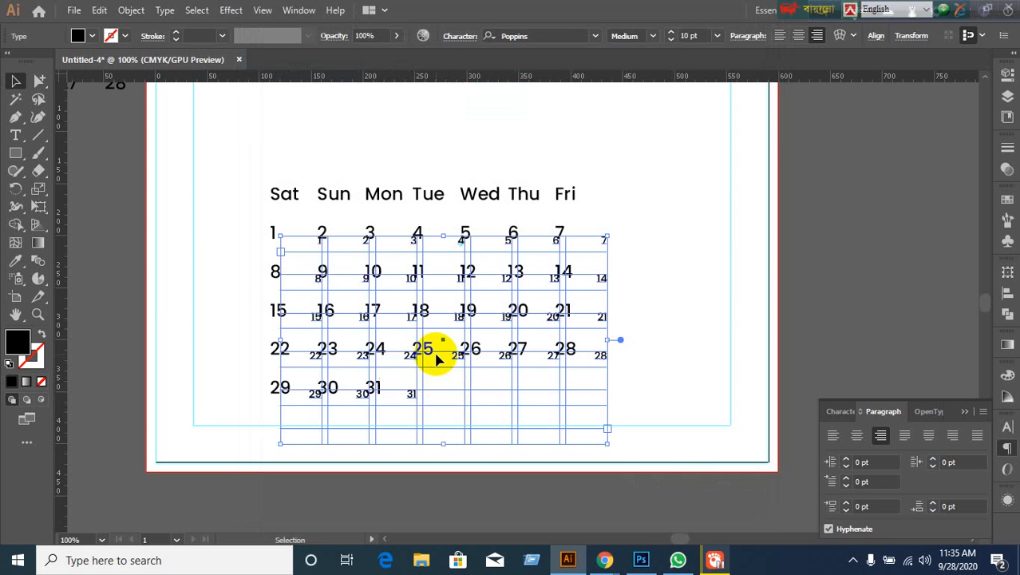
key("Left")
key("Left")
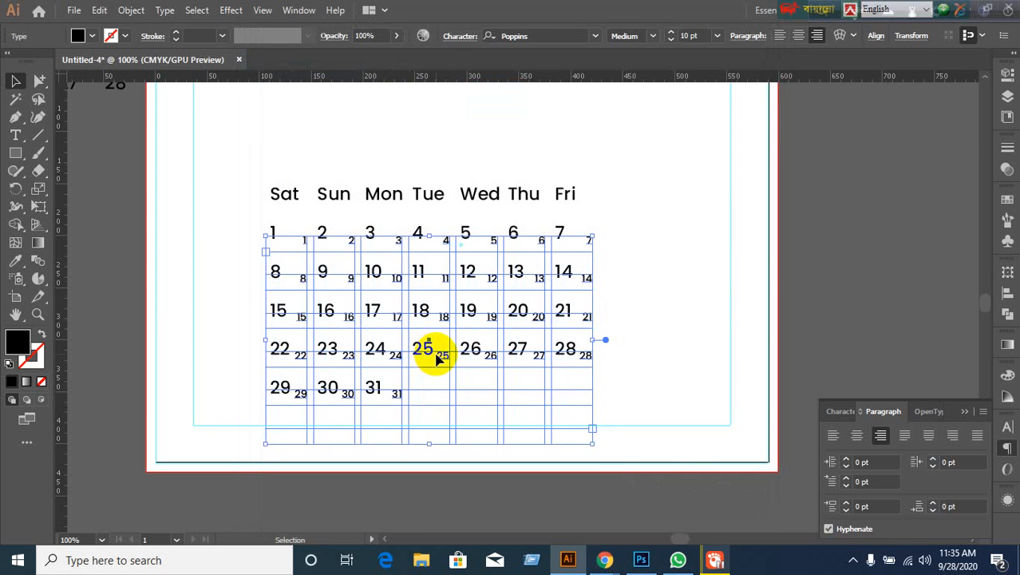
key("Left")
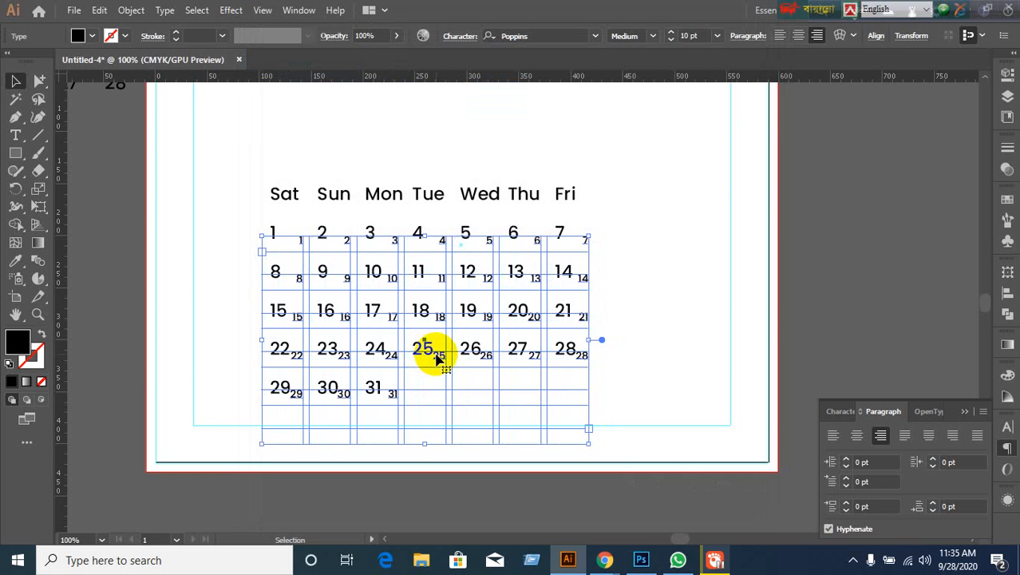
key("Right")
key("Right")
key("Right")
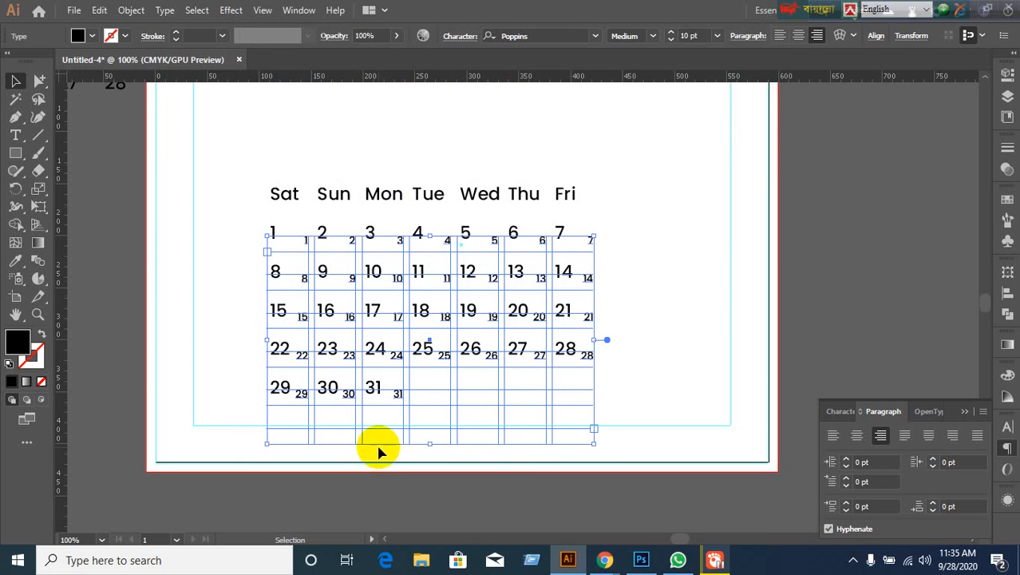
Duplicate the small dates slightly above themselves and try replacing the copy's first entries with 3
mouse_move(304, 321)
left_mouse_down()
mouse_move(304, 287)
mouse_move(305, 306)
left_mouse_up()
left_click(233, 315)
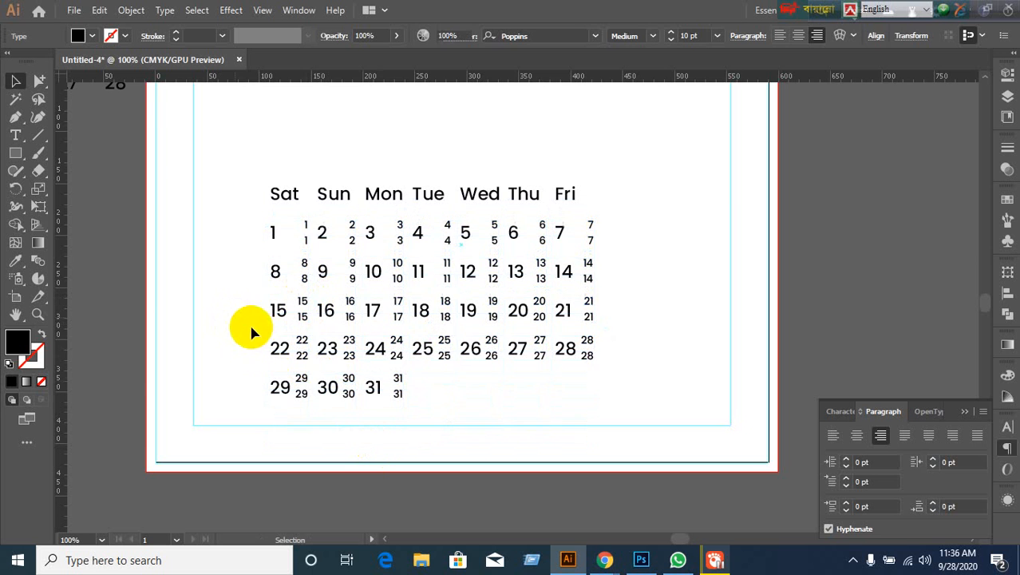
left_click(312, 232)
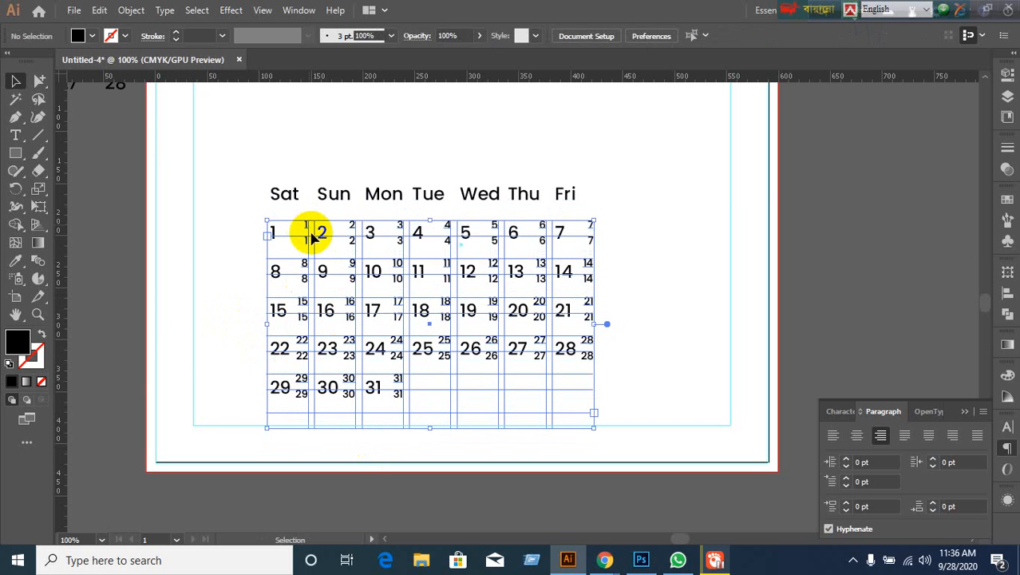
key("t")
left_click(307, 225)
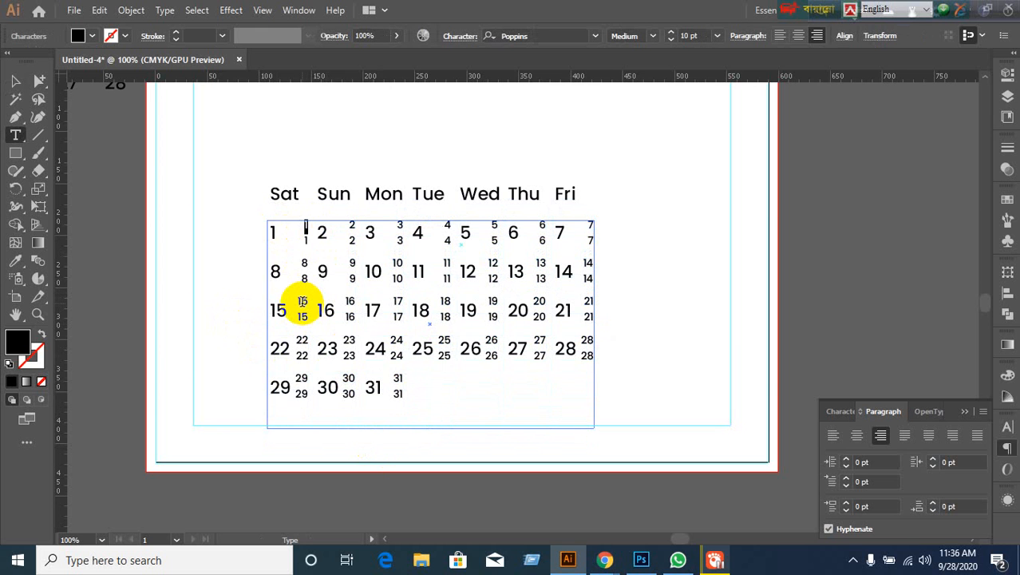
type("3")
key("Tab")
type("3")
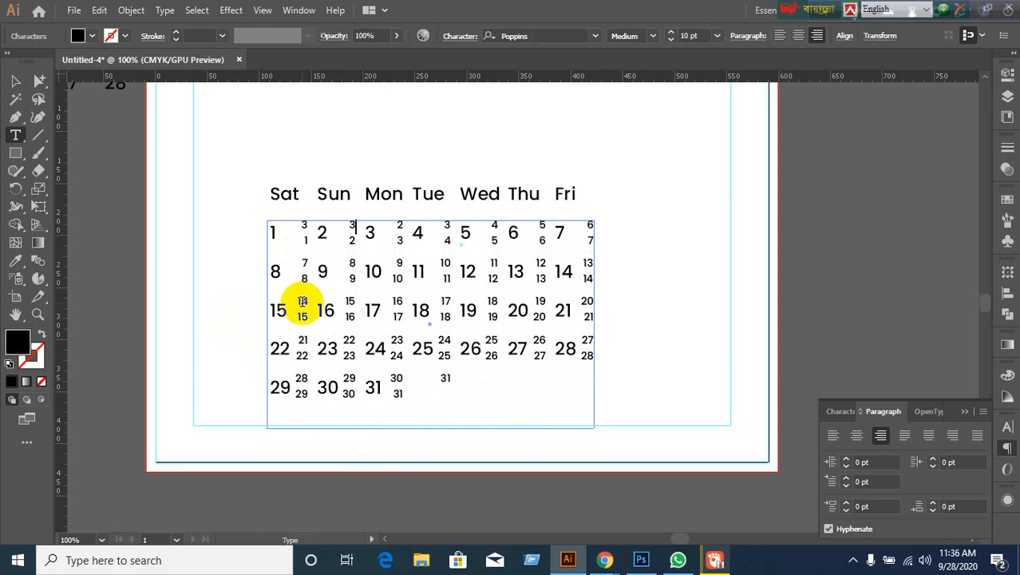
key("BackSpace")
key("BackSpace")
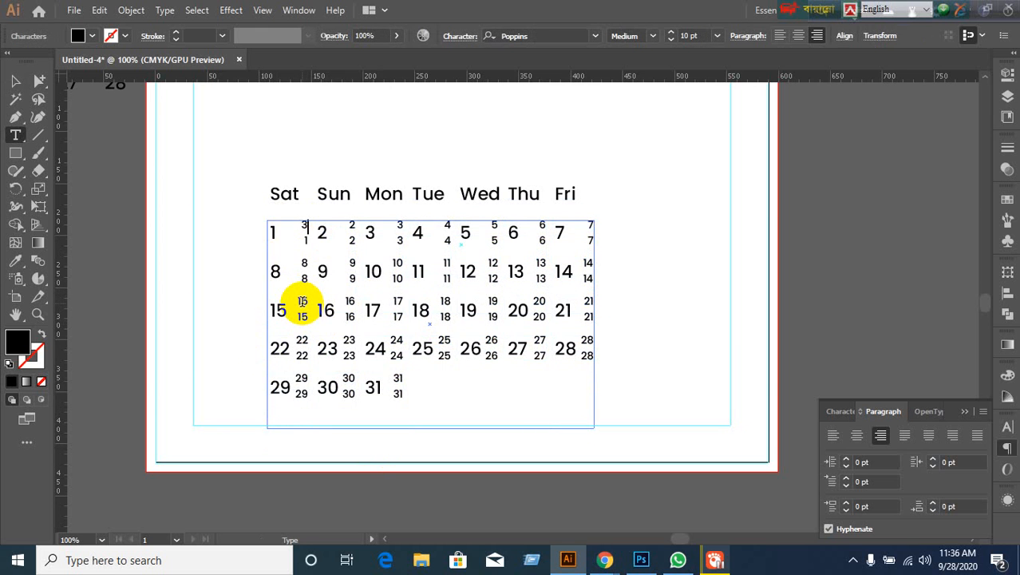
key("BackSpace")
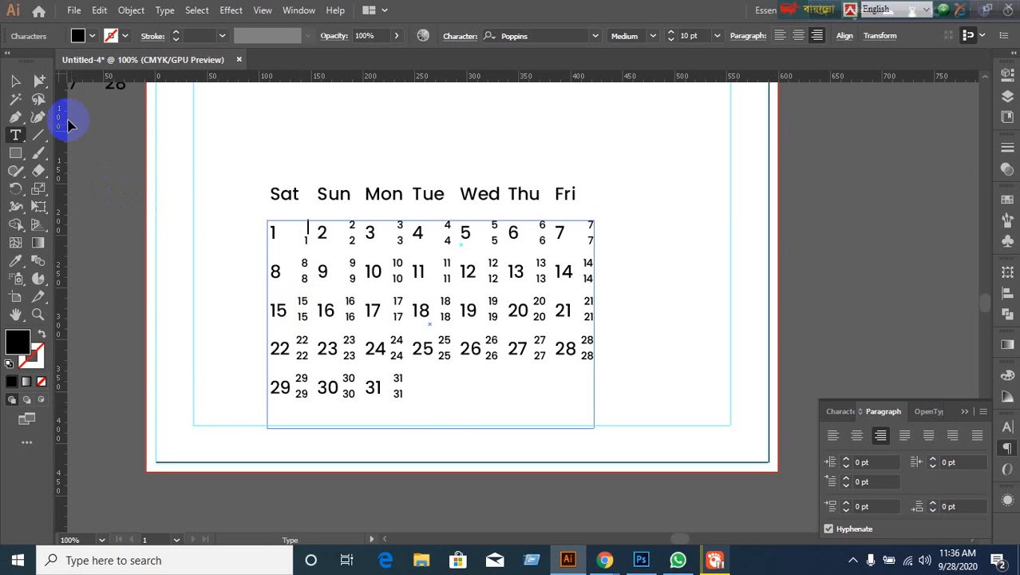
left_click(16, 81)
left_click(223, 149)
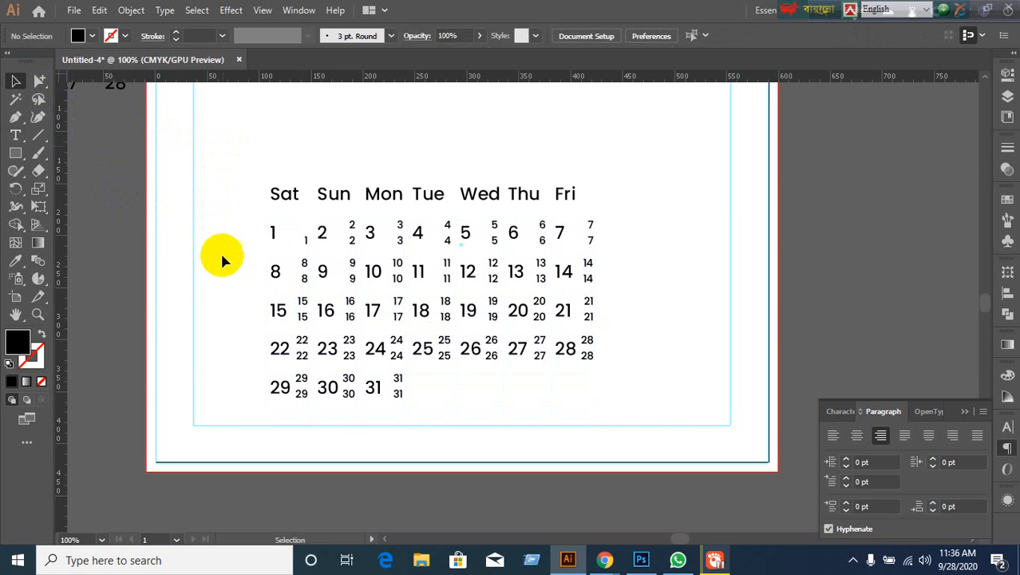
Undo the text edits and the duplication of the small dates, leaving nothing selected
left_click(272, 303)
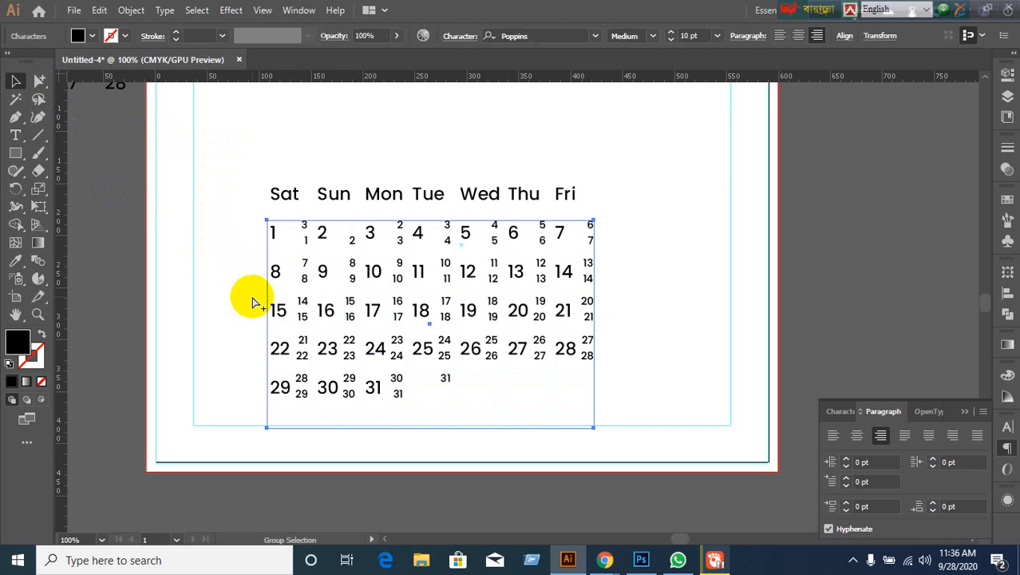
key("ctrl+z")
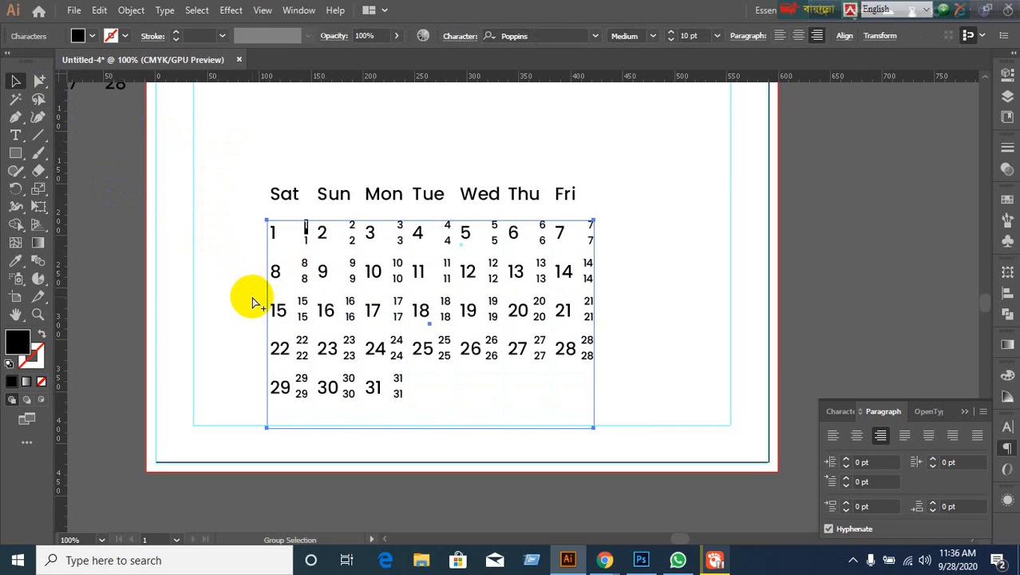
key("ctrl+z")
left_click(243, 298)
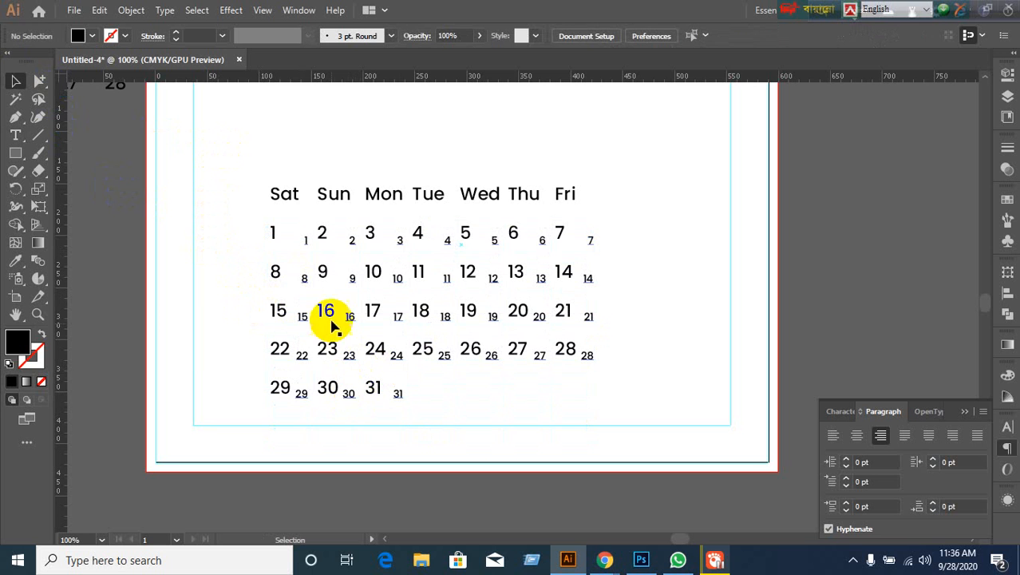
Duplicate the small dates straight upward so two small dates are stacked beside each main date
left_click(305, 284)
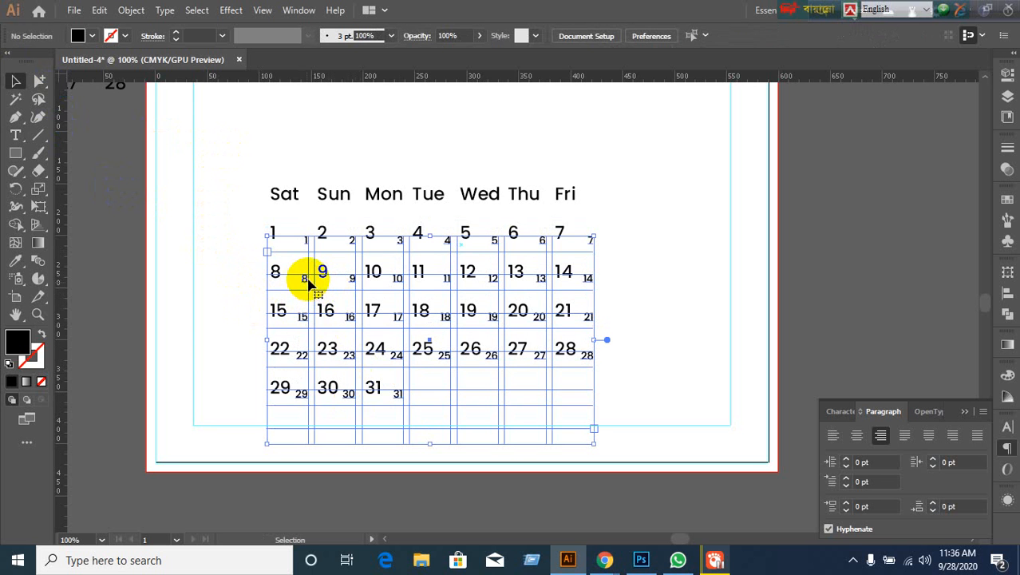
left_click_drag(305, 276, 304, 266)
left_click(164, 295)
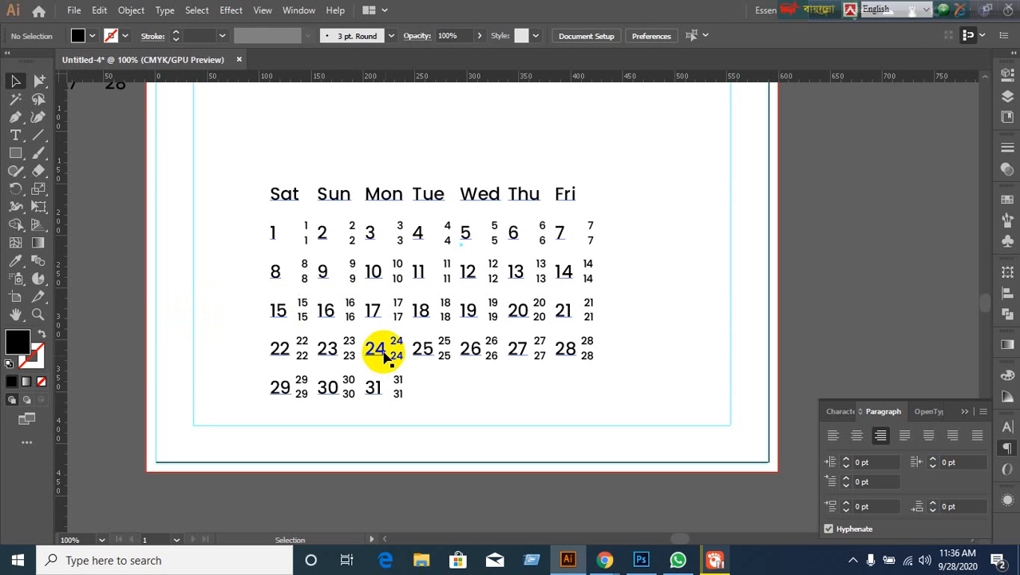
left_click(306, 242)
left_click(247, 318)
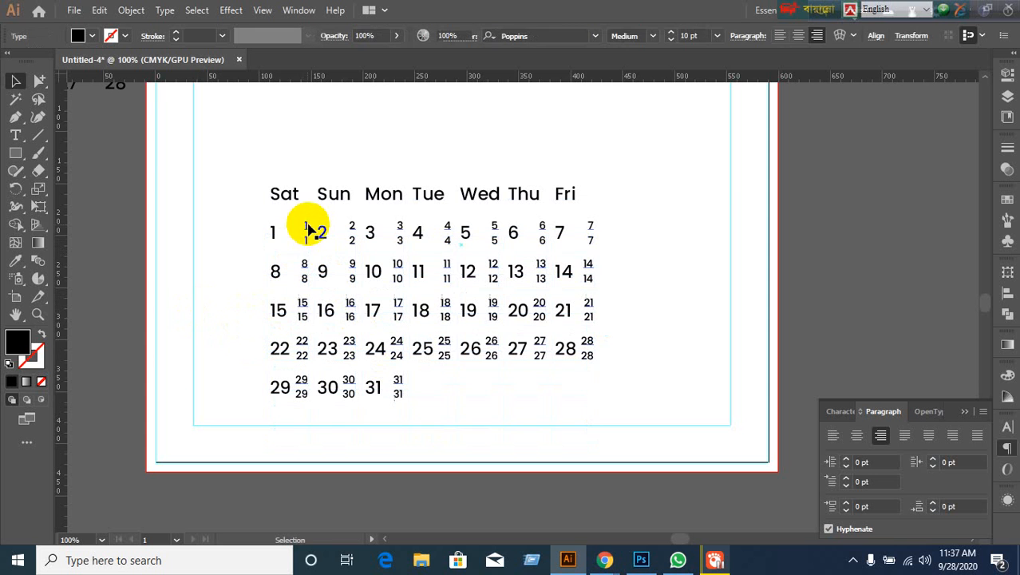
left_click(306, 225)
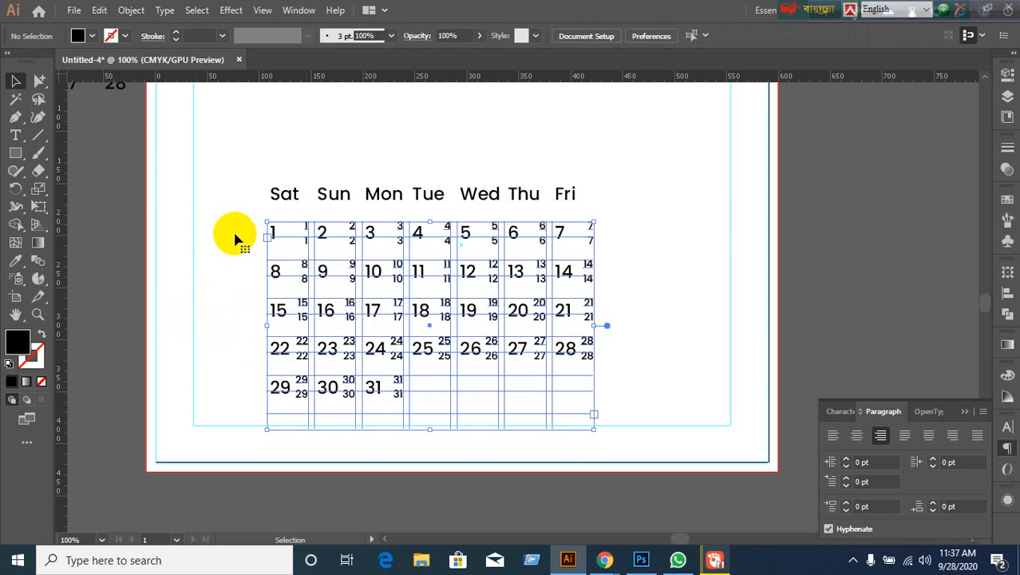
left_click(284, 196)
left_click(274, 231, "shift")
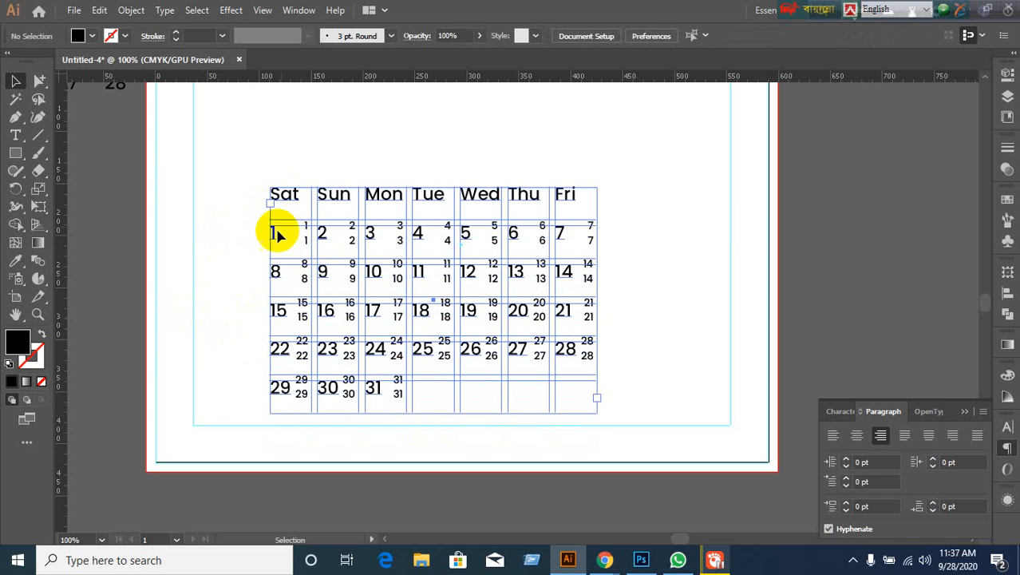
left_click(221, 303)
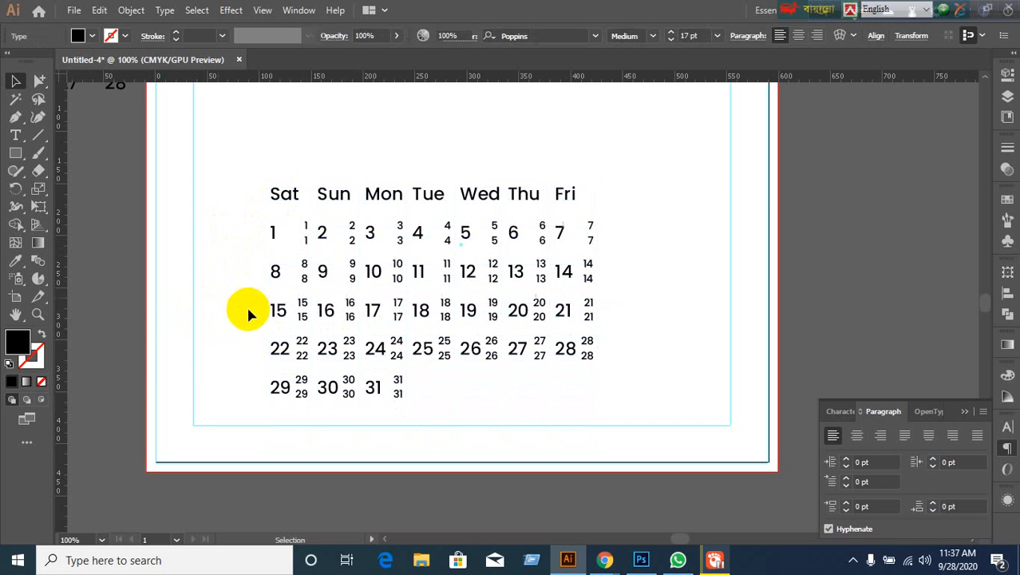
Center-align the weekday heading row from Sat to Fri above the dates
left_click(289, 204)
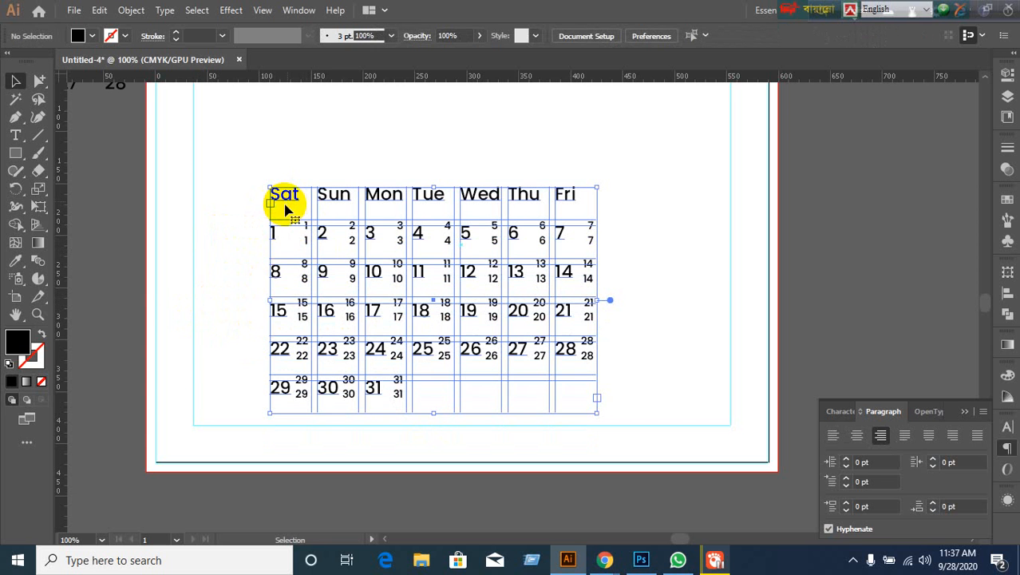
double_click(288, 197)
left_click(277, 194)
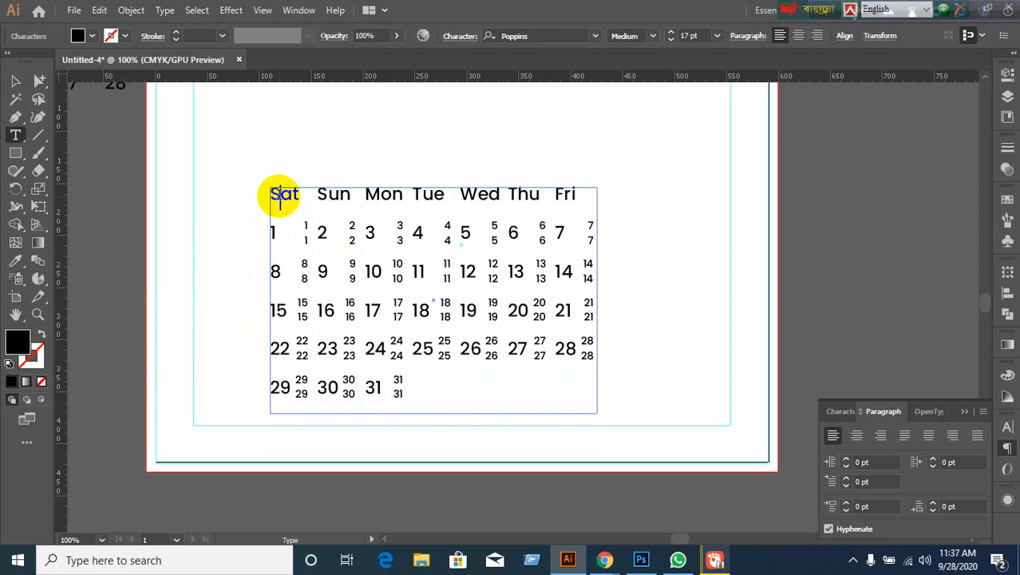
left_click_drag(273, 194, 642, 211)
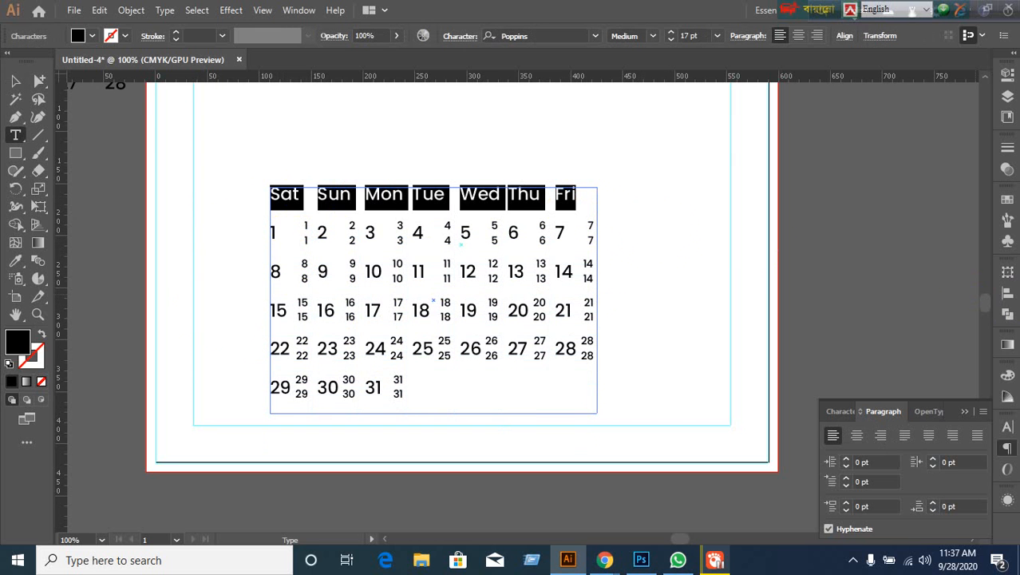
left_click(1006, 431)
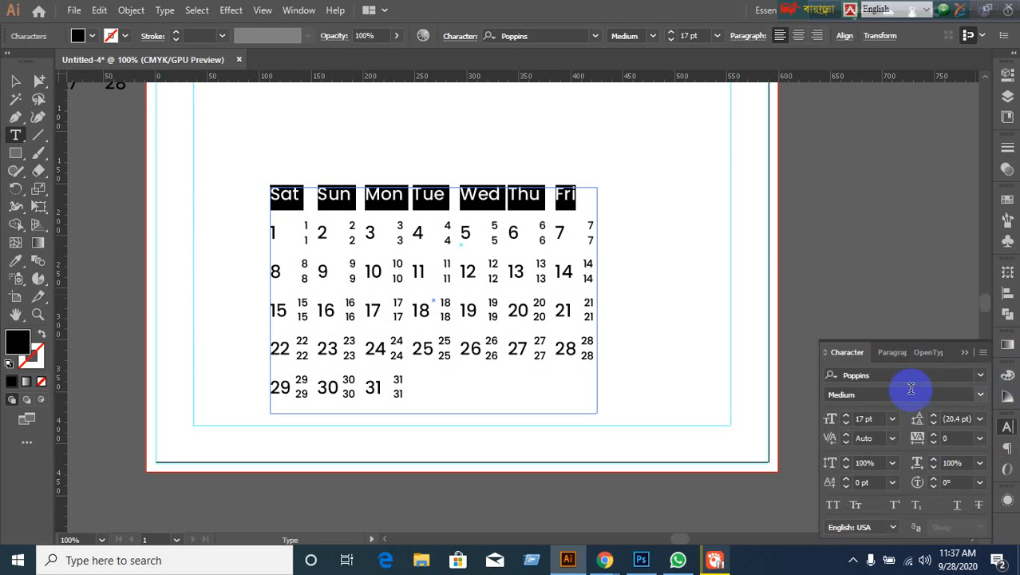
left_click(902, 353)
left_click(865, 432)
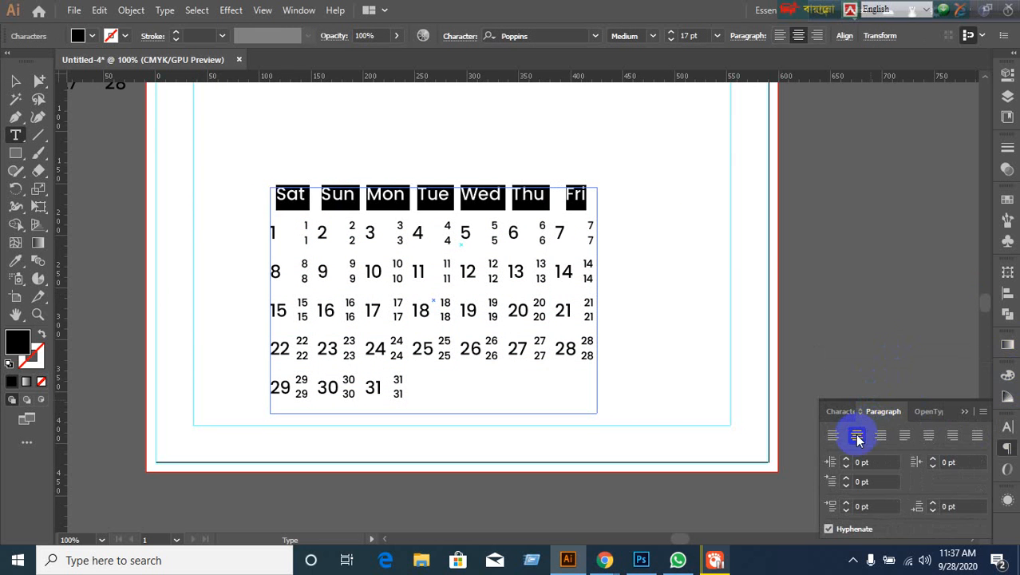
left_click(13, 83)
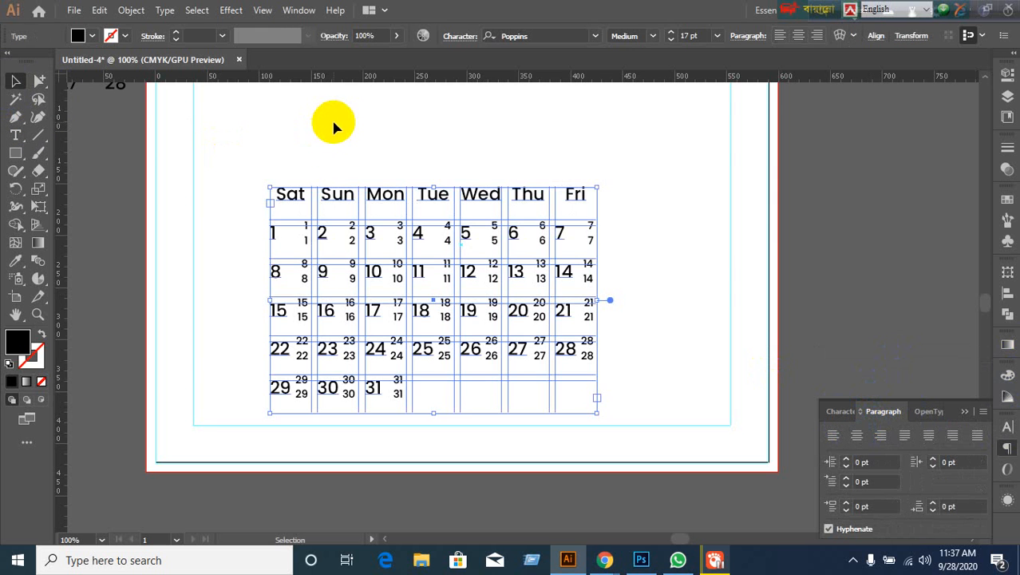
left_click(304, 102)
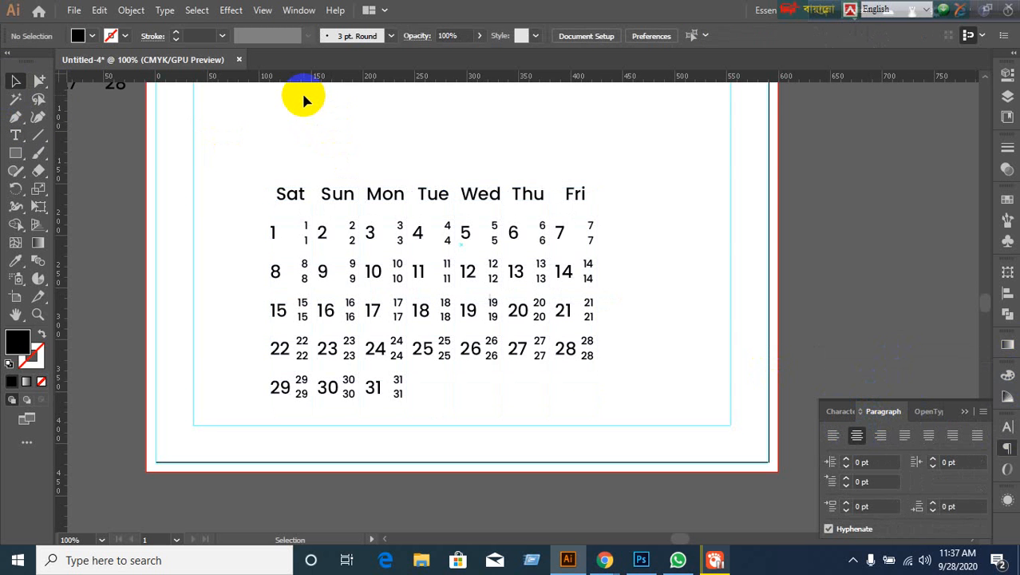
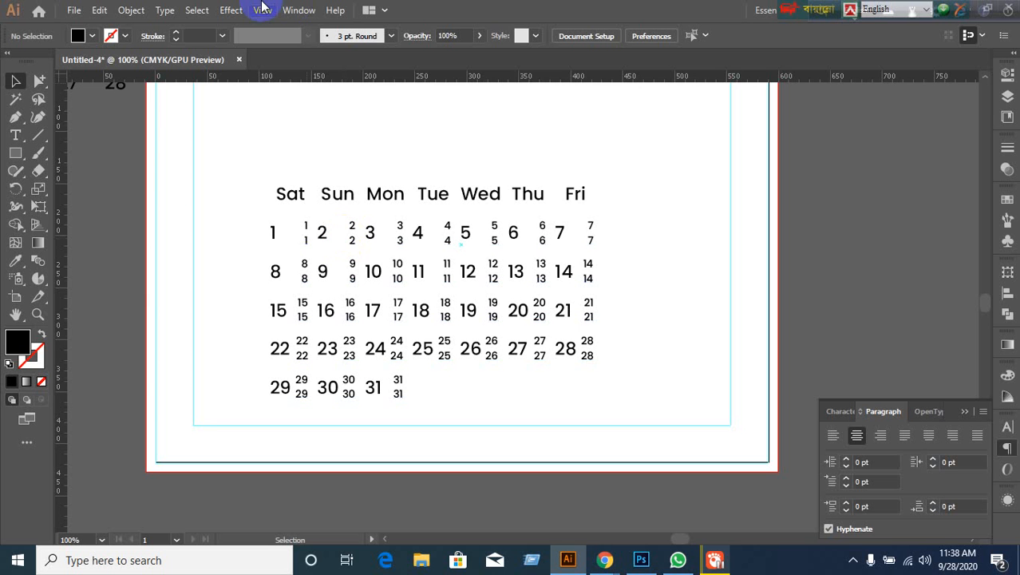
left_click_drag(231, 164, 656, 403)
left_click(672, 357)
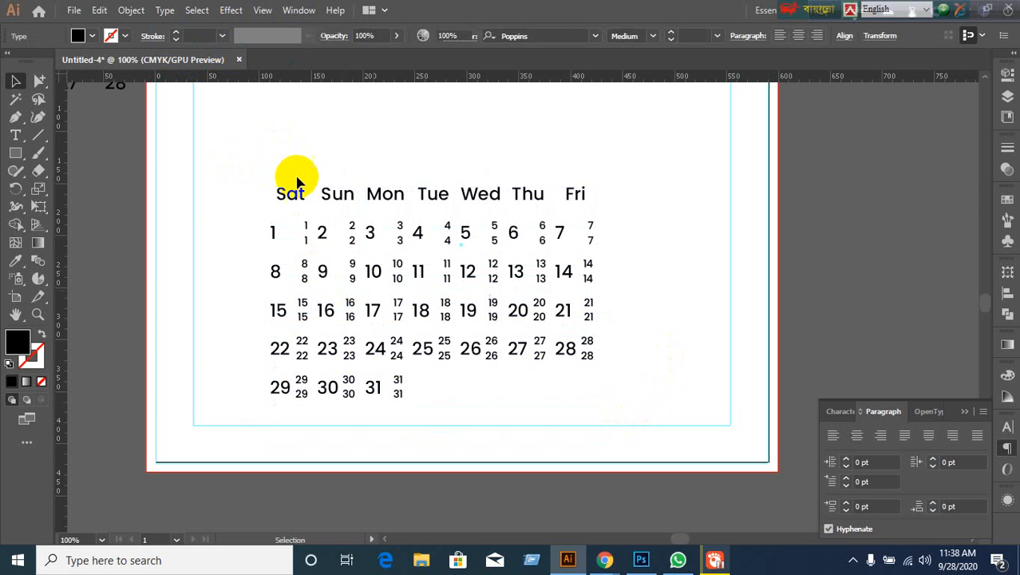
left_click(303, 239)
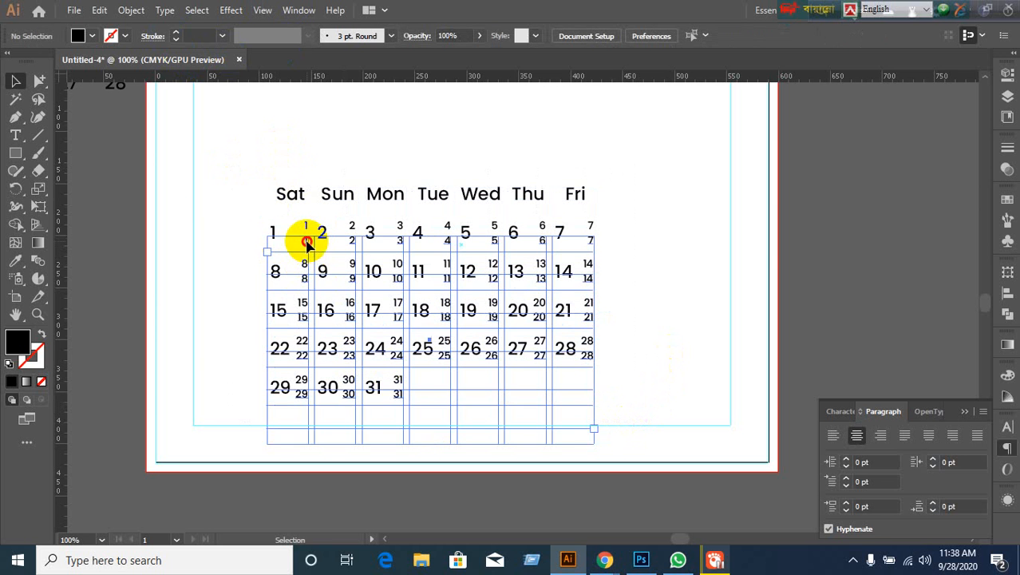
left_click(252, 288)
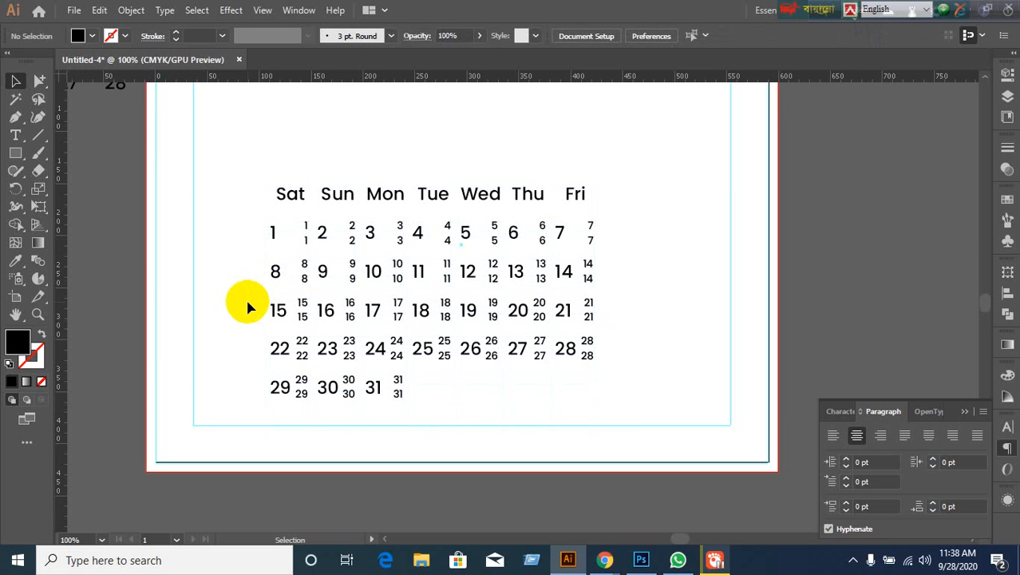
left_click(312, 252)
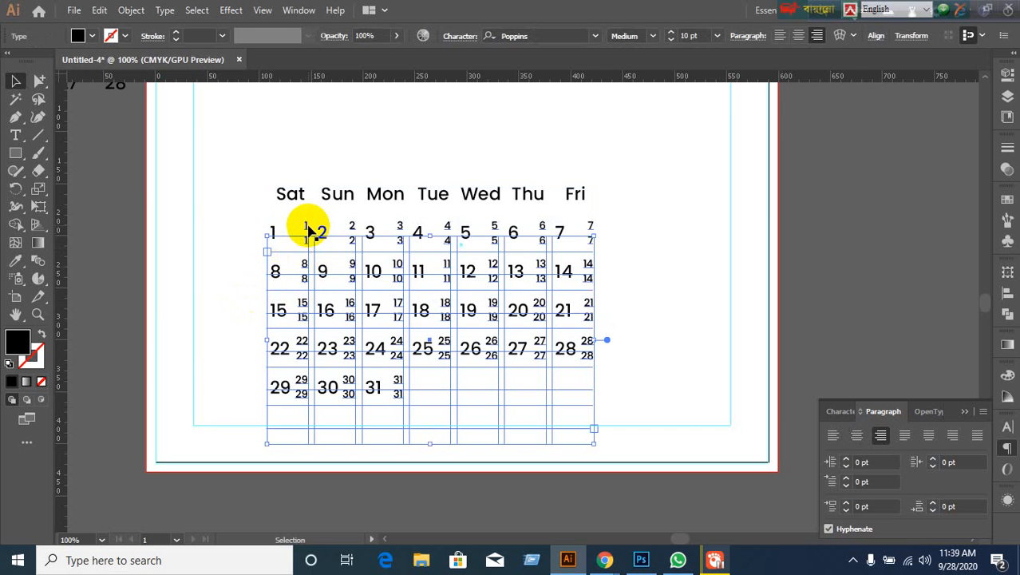
Set the font size of the upper set of small secondary dates to 8 pt
left_click_drag(311, 230, 310, 215)
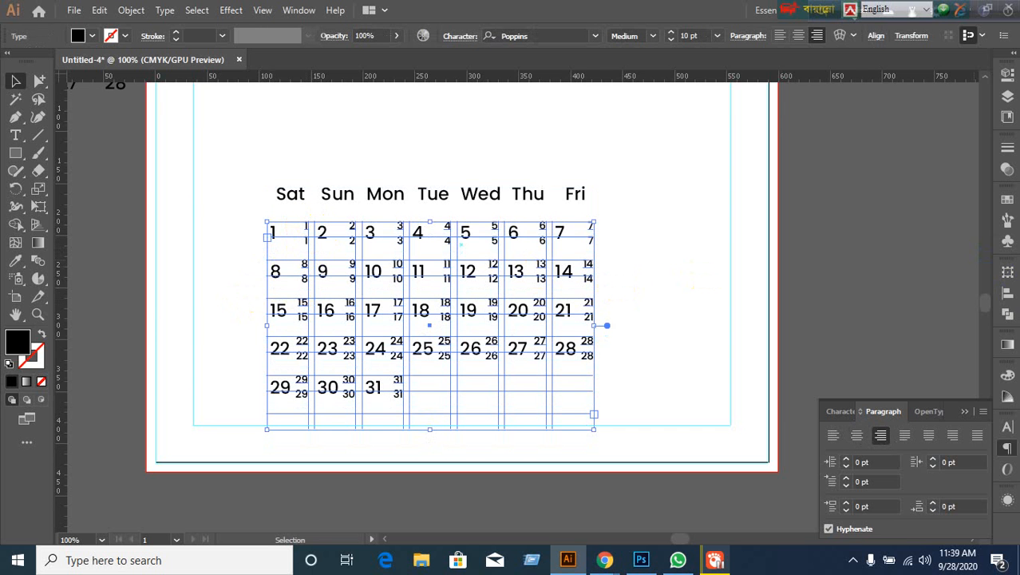
left_click(1009, 426)
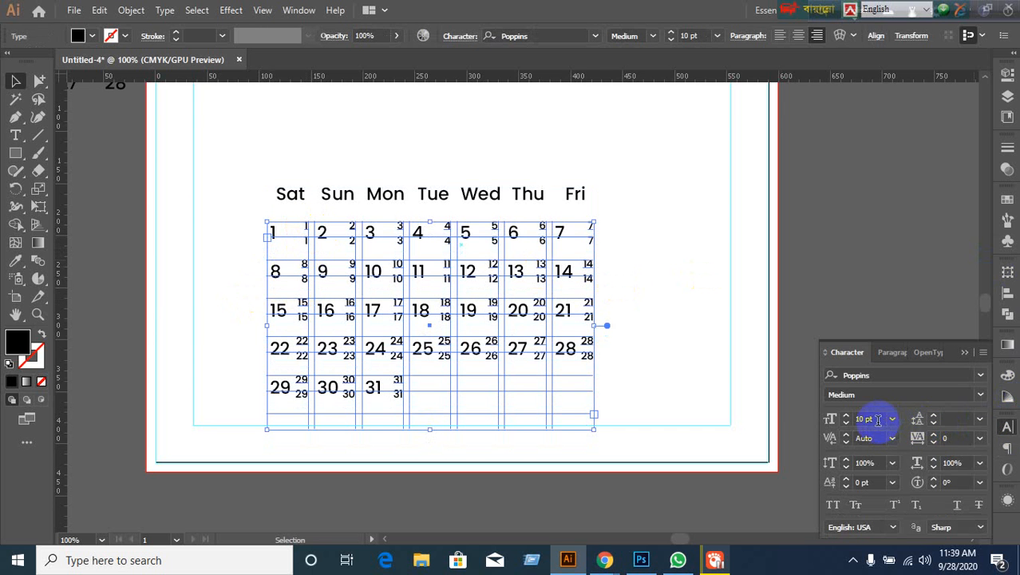
left_click(875, 418)
type("8")
key("Return")
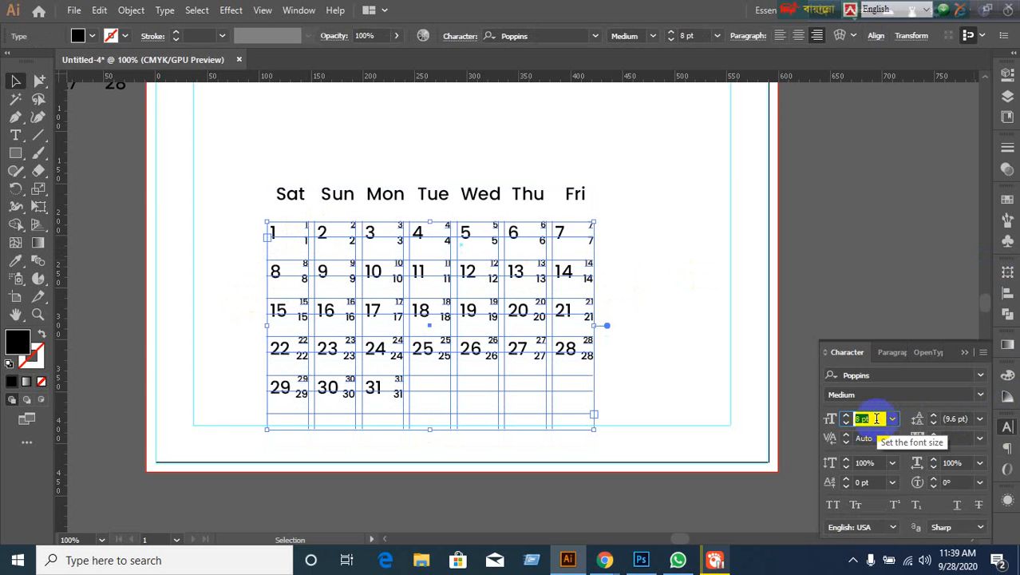
left_click(255, 293)
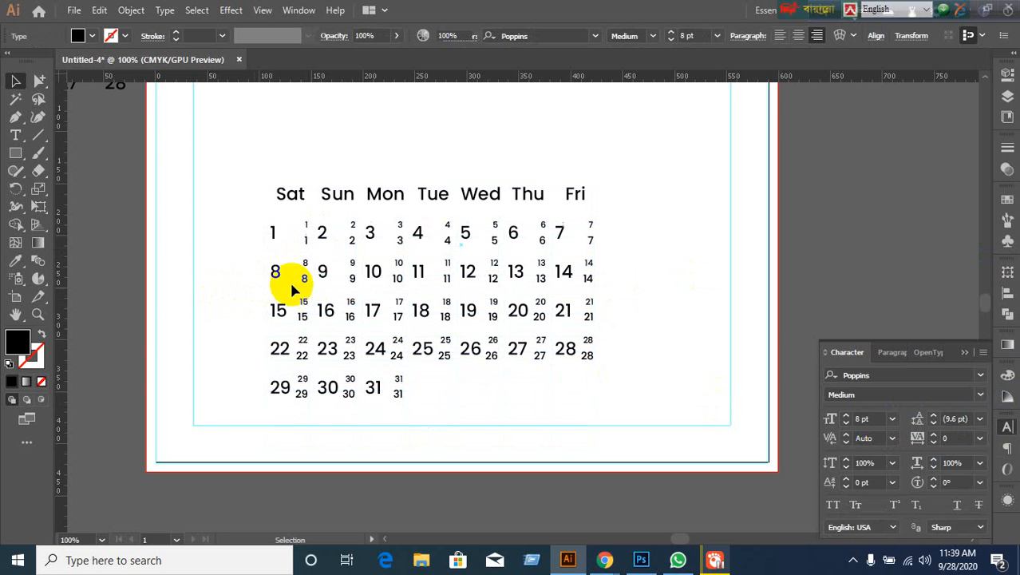
Set the font size of the lower set of small secondary dates to 8 pt
left_click(306, 268)
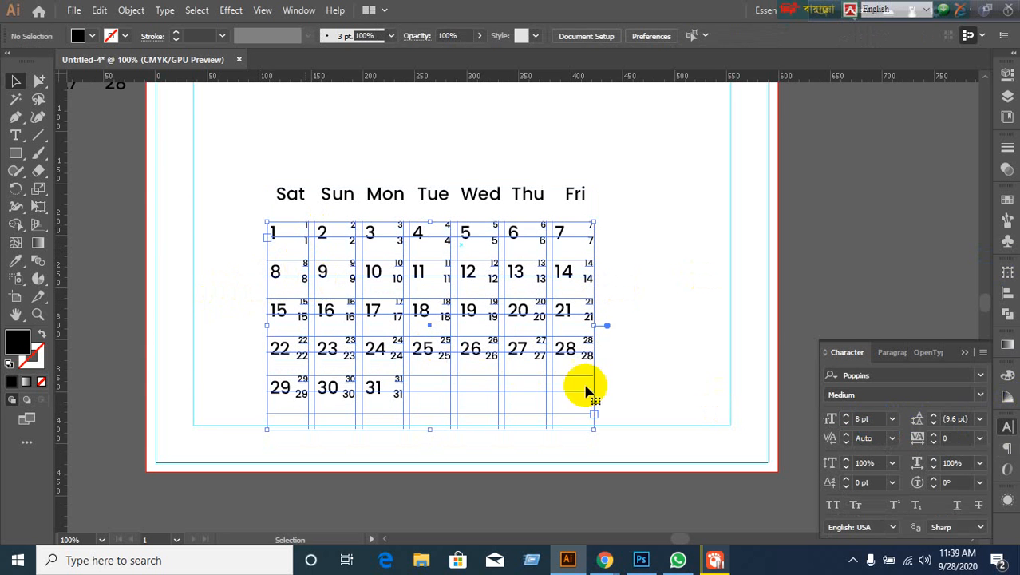
left_click(251, 323)
left_click(305, 288)
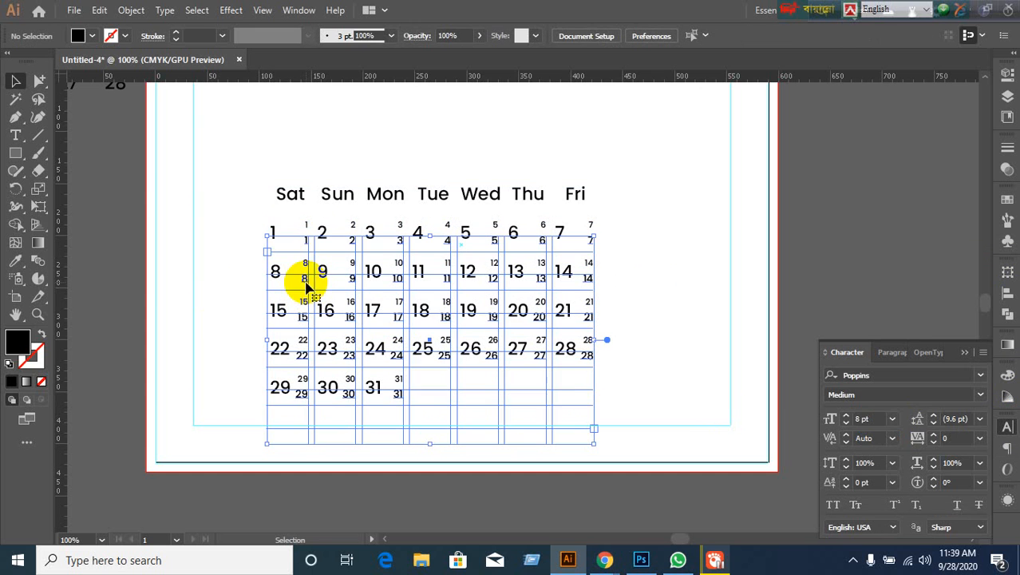
left_click(882, 418)
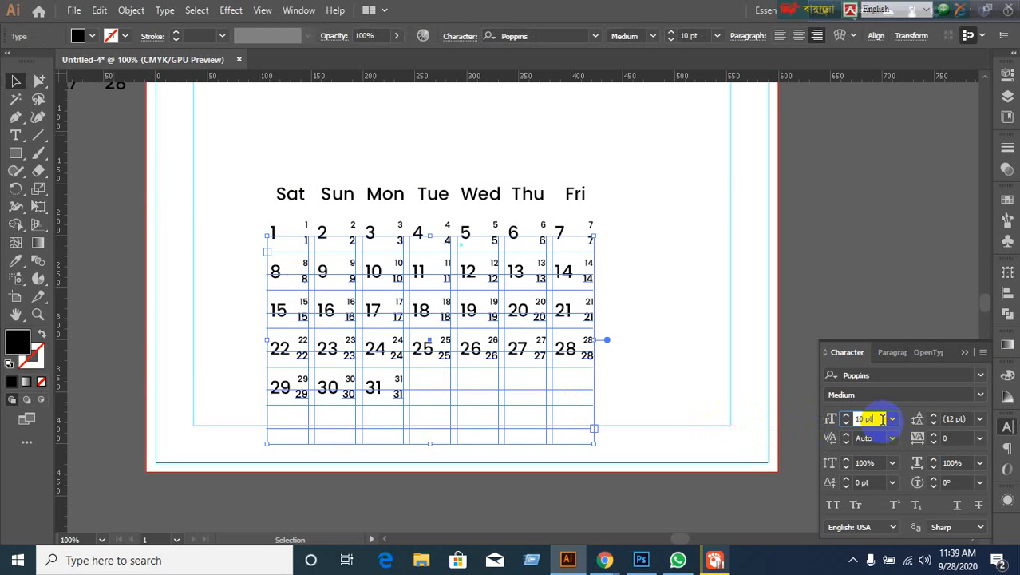
type("8")
key("Return")
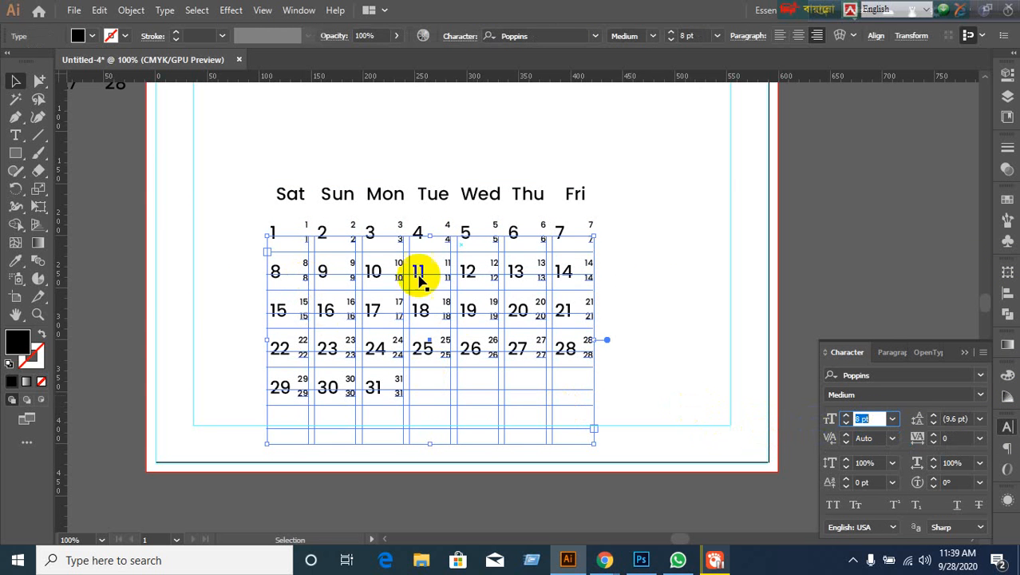
left_click(488, 149)
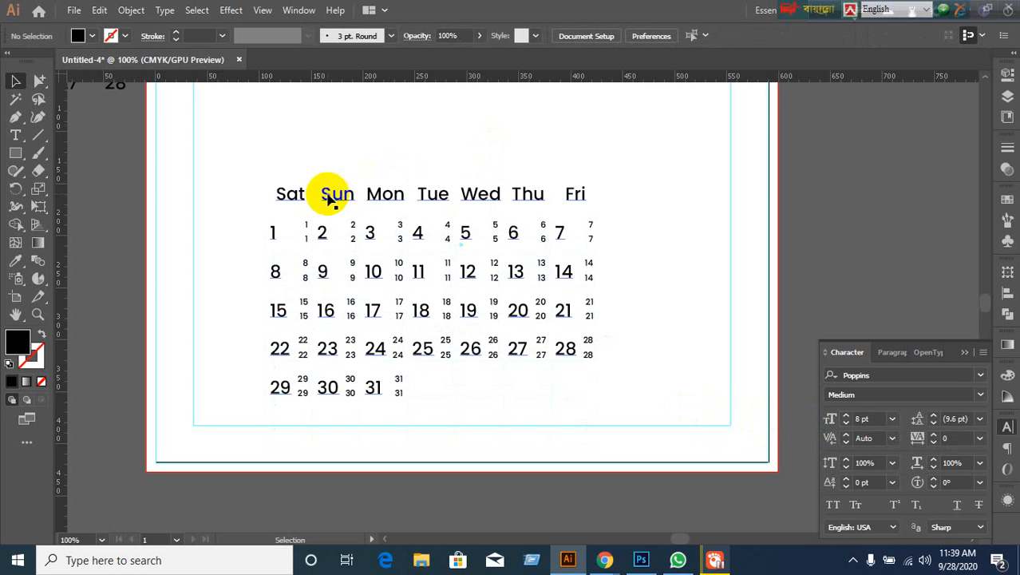
Left-align the Sat to Fri weekday headings so they line up with the main dates
left_click(280, 195)
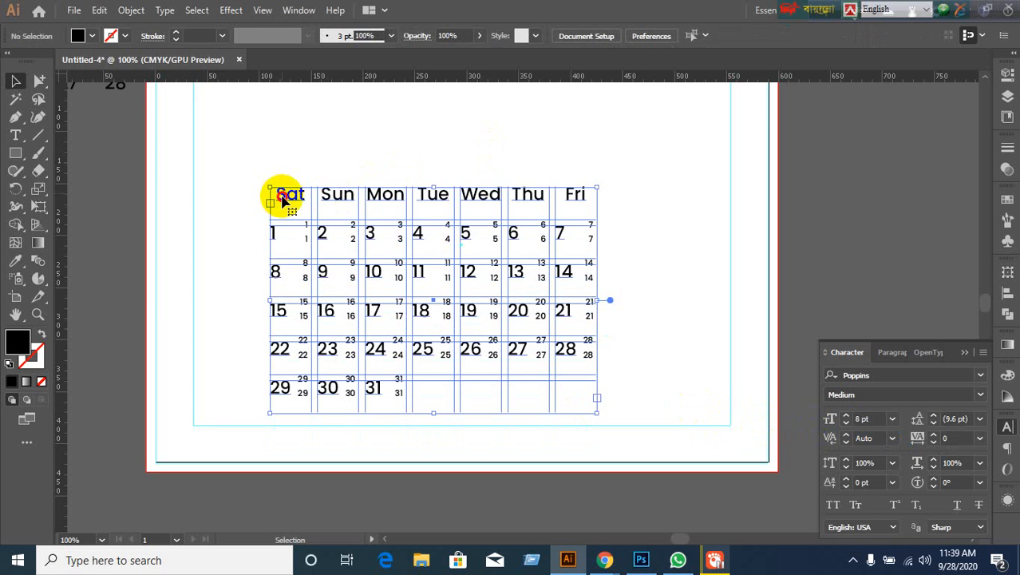
double_click(280, 196)
left_click_drag(281, 196, 633, 208)
left_click(897, 352)
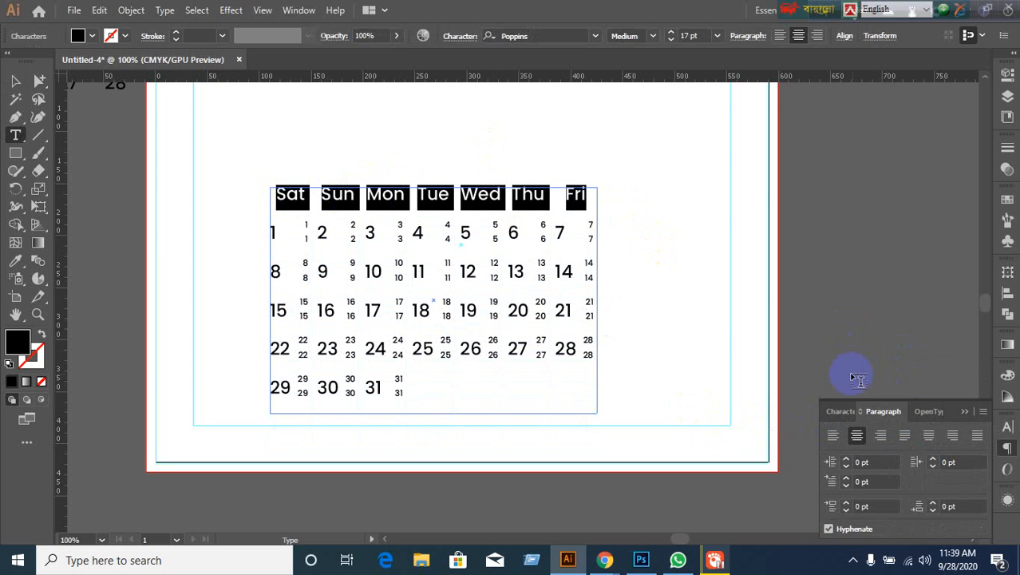
left_click(831, 434)
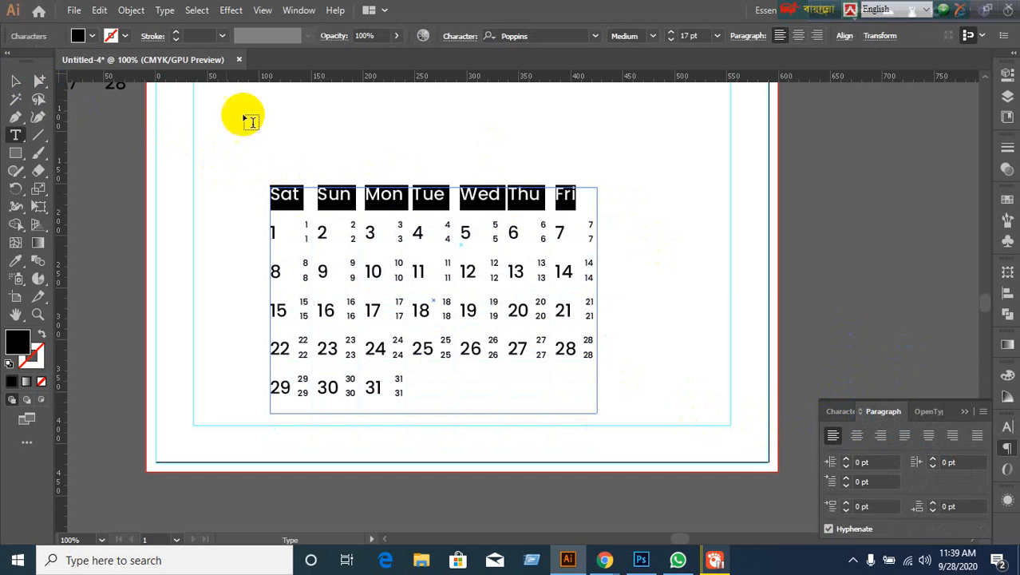
left_click(15, 80)
left_click(273, 158)
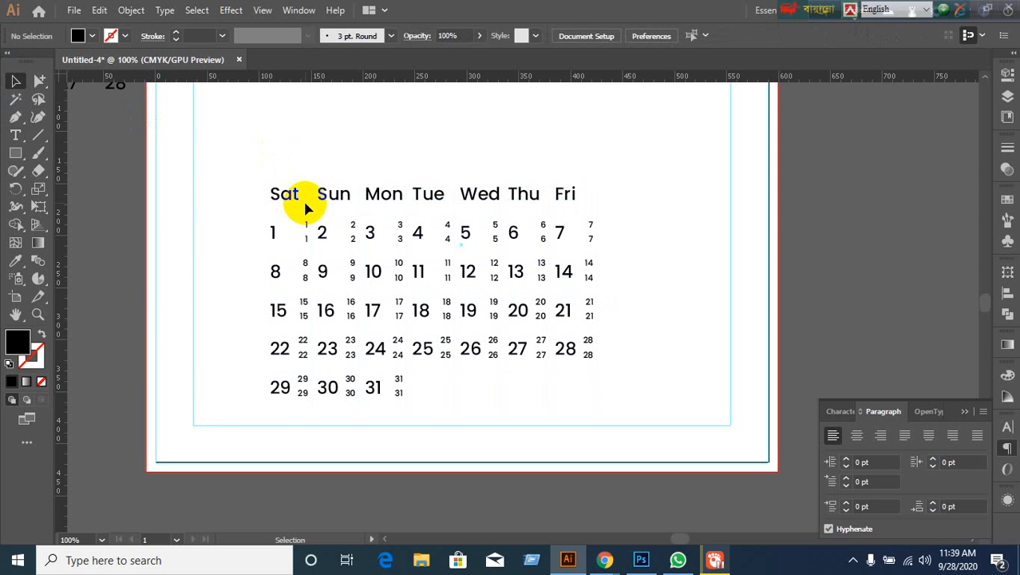
Move the whole calendar grid with its weekday headings and small dates off the artboard, beside its right edge
scroll(519, 282, "down", 2)
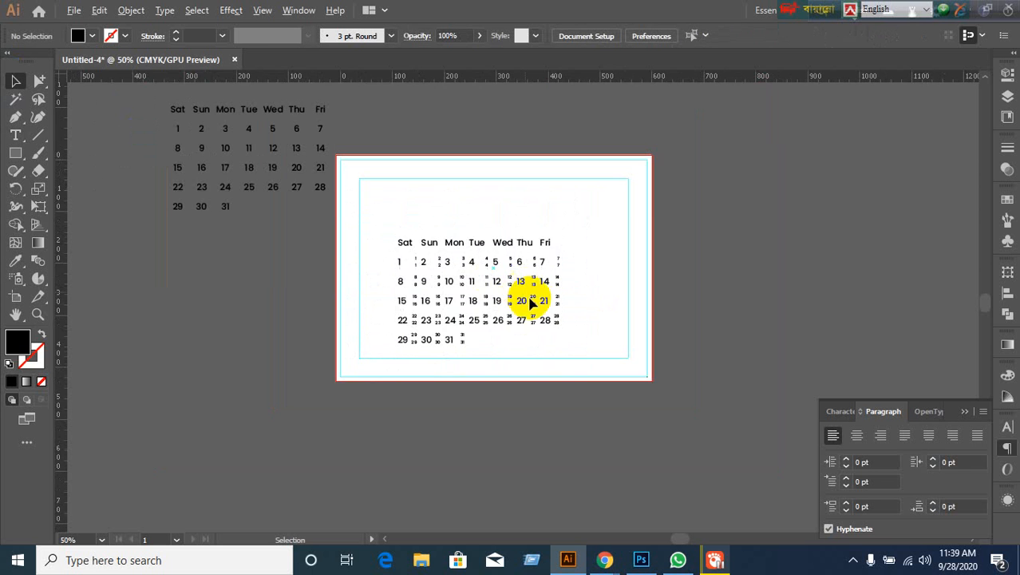
scroll(545, 304, "down", 1)
scroll(575, 319, "up", 3)
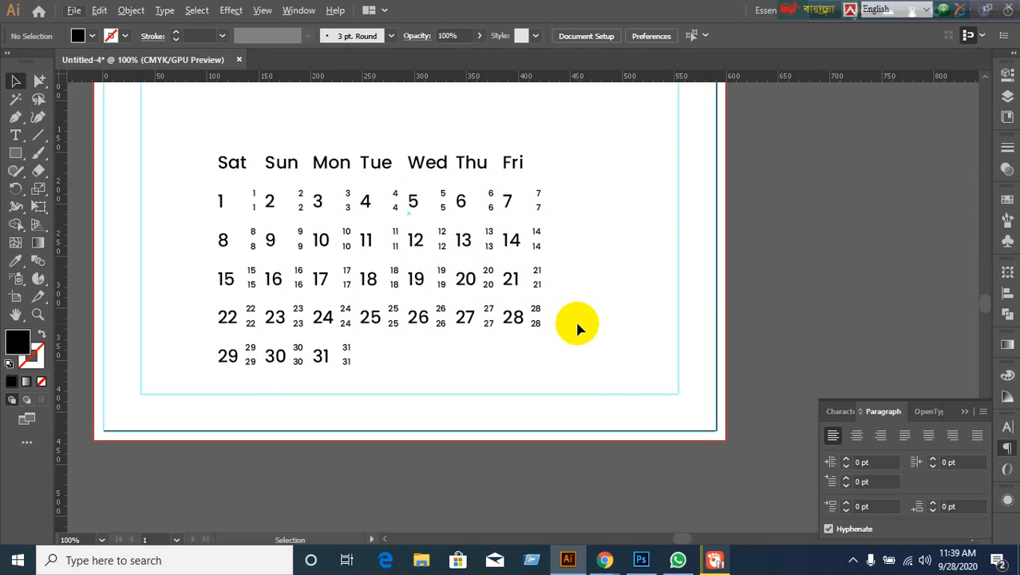
scroll(578, 327, "down", 1)
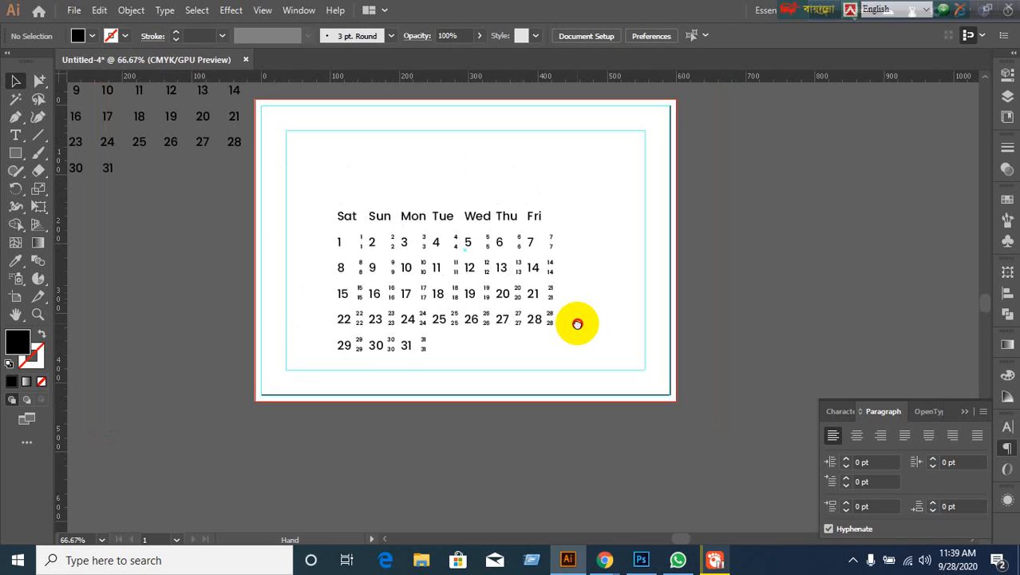
left_click_drag(578, 328, 501, 347)
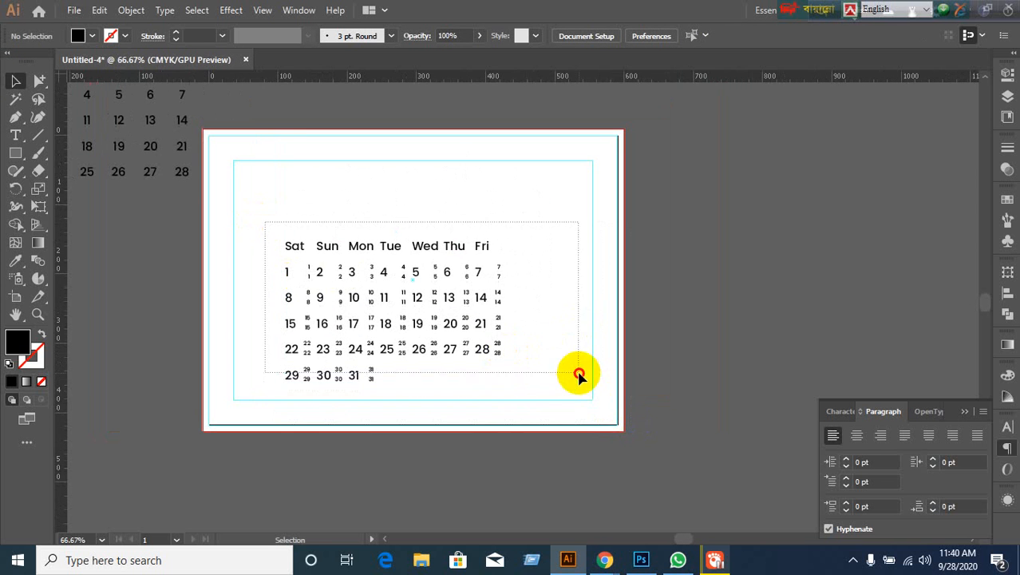
left_click(467, 347)
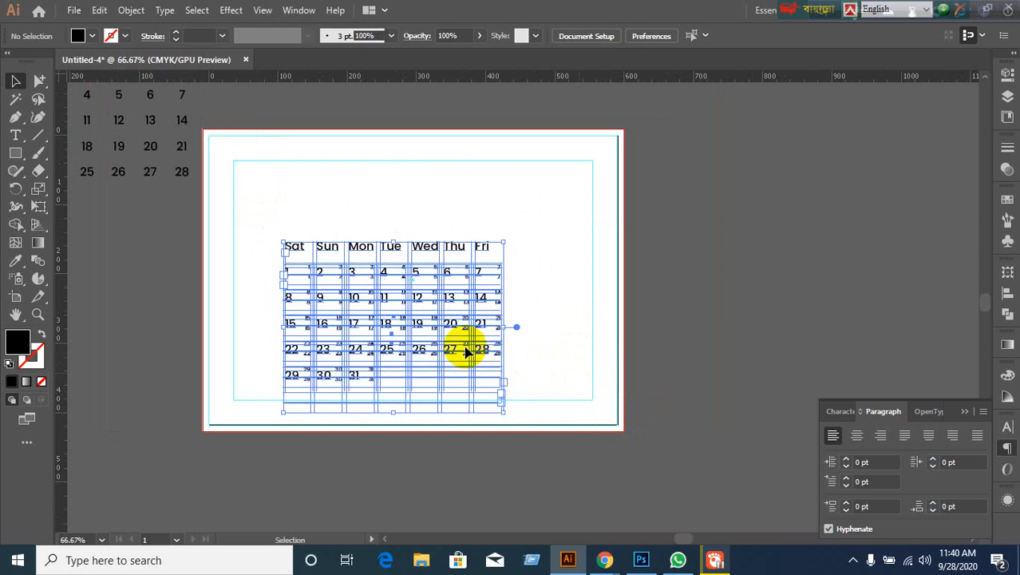
left_click(574, 342)
left_click_drag(269, 229, 794, 333)
left_click(377, 358)
scroll(378, 358, "up", 1)
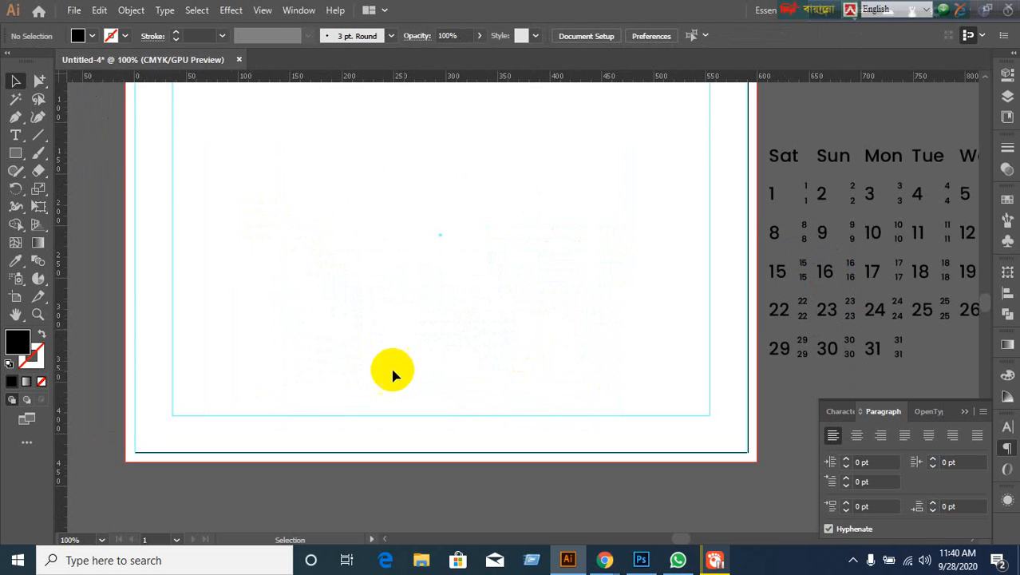
scroll(382, 372, "down", 1)
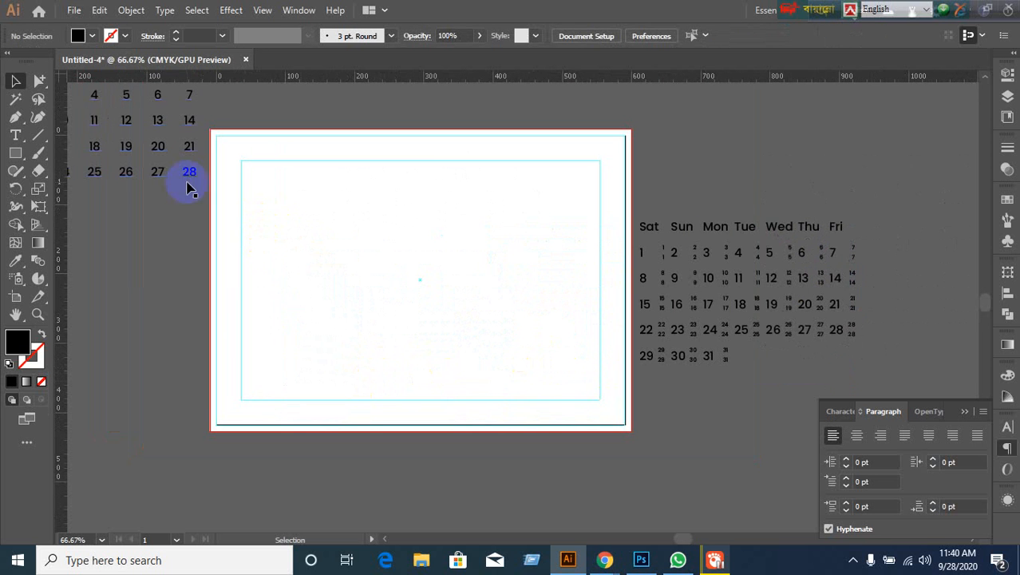
left_click(19, 138)
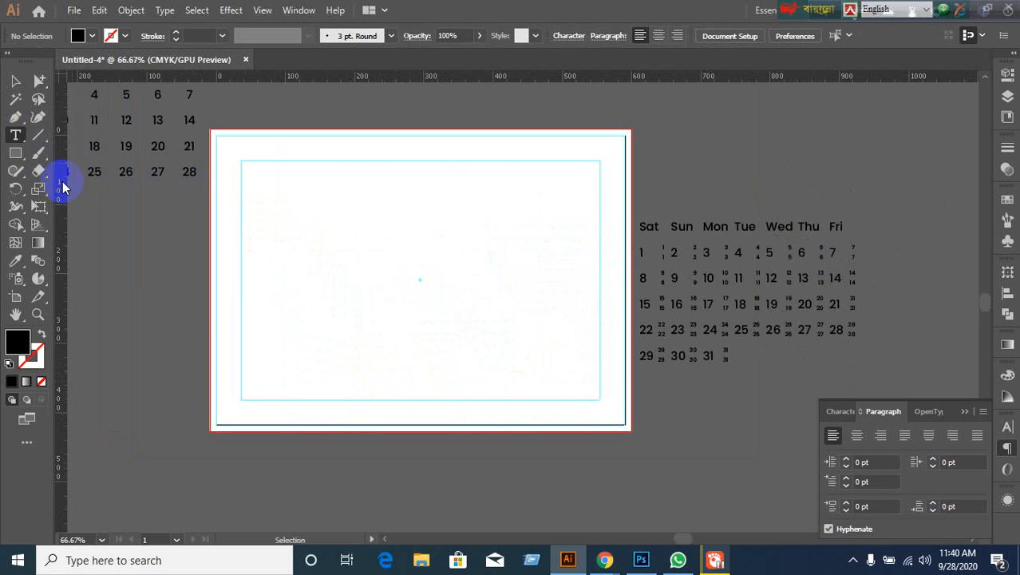
left_click(294, 282)
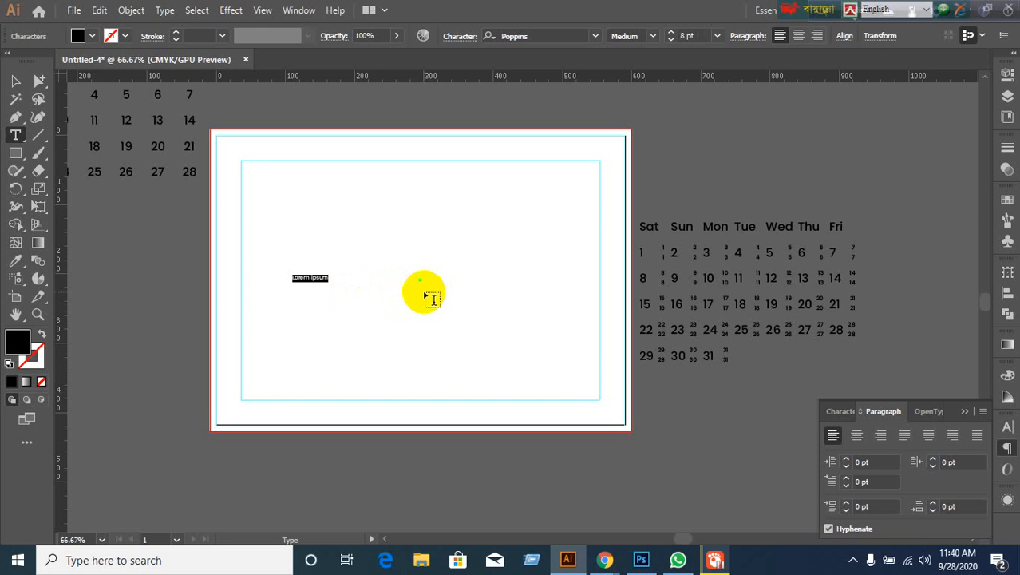
type("1")
key("ctrl+z")
key("BackSpace")
type("Sat")
left_click(15, 80)
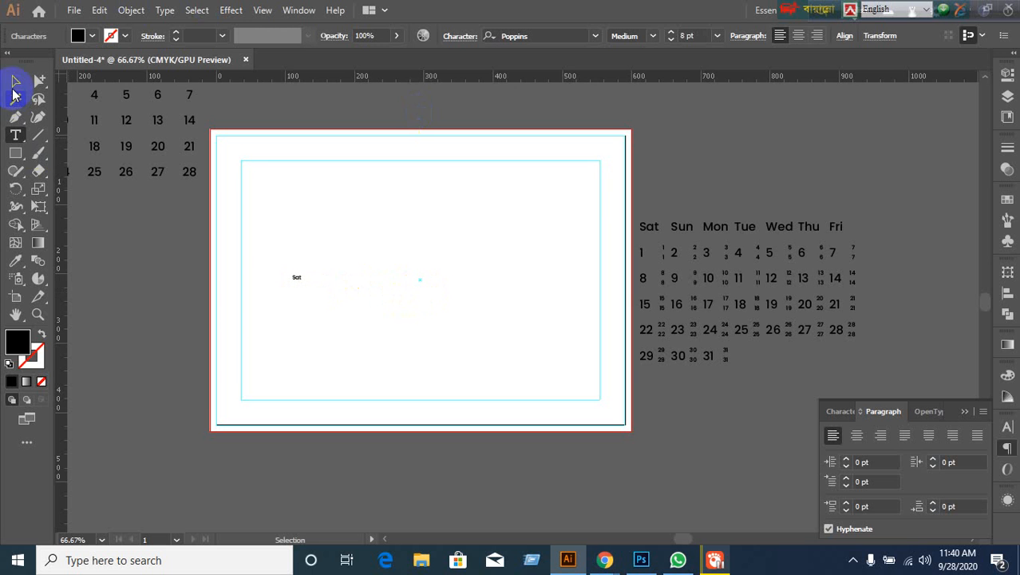
left_click(397, 333)
left_click_drag(272, 251, 401, 353)
key("Delete")
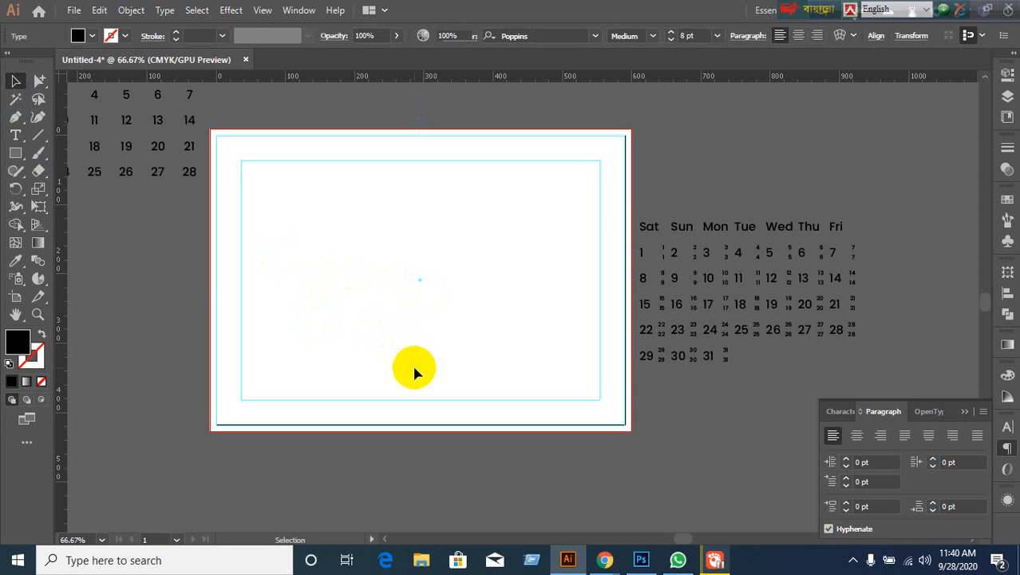
scroll(418, 366, "down", 1)
scroll(426, 367, "up", 1)
left_click_drag(364, 336, 557, 418)
left_click(233, 240)
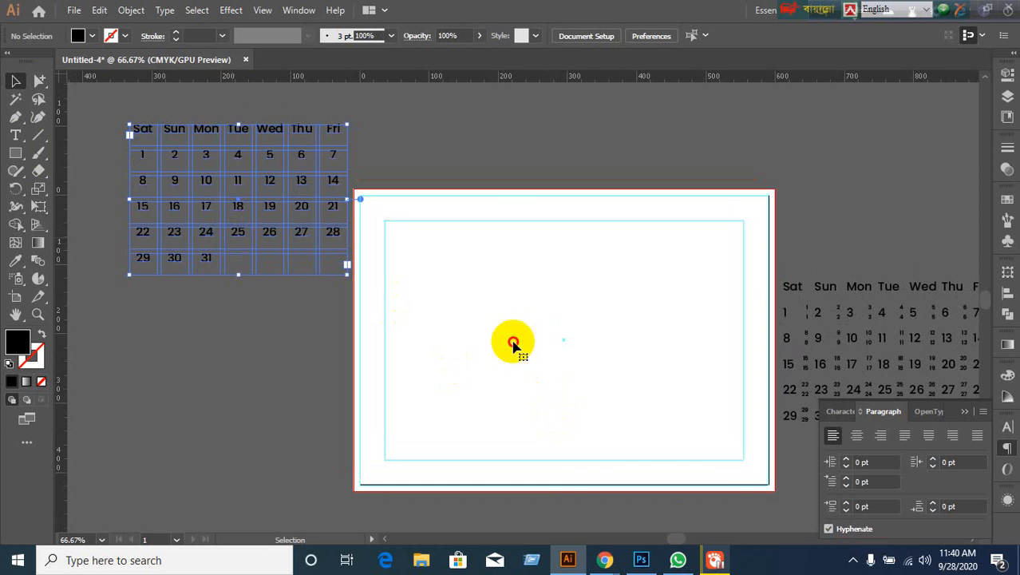
left_click(604, 398)
scroll(604, 399, "down", 1)
left_click_drag(653, 405, 525, 362)
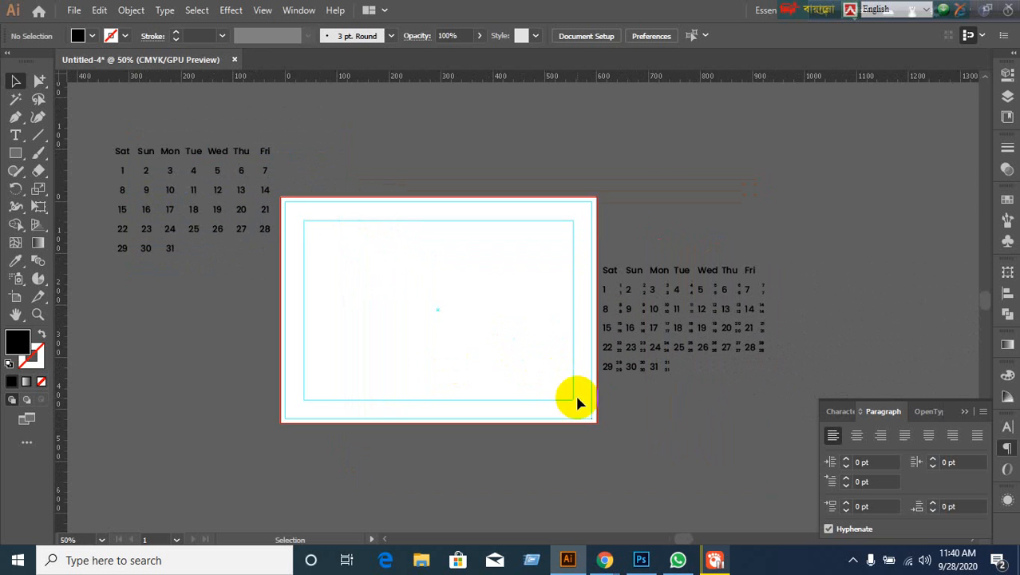
left_click(245, 214)
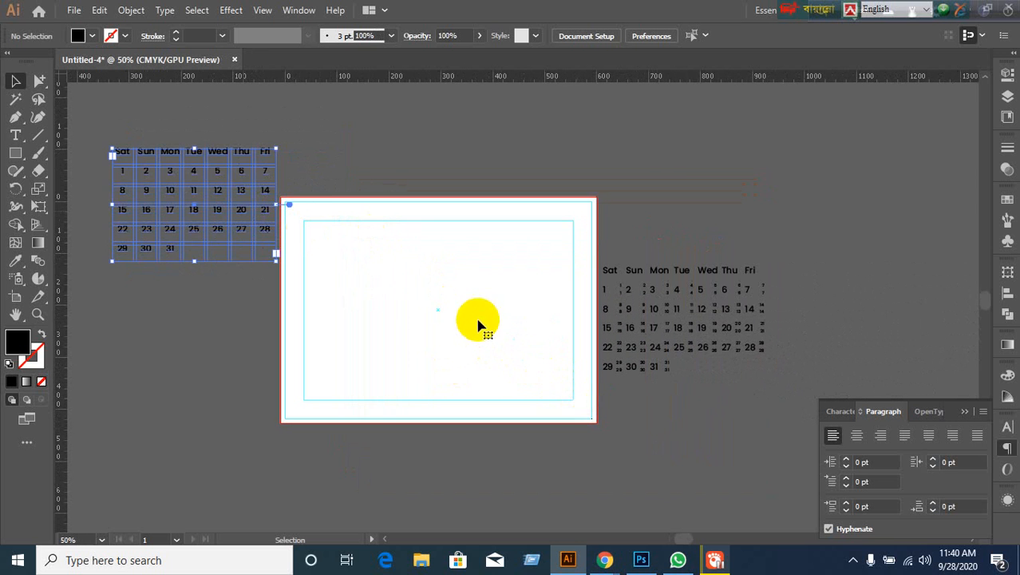
left_click(537, 405)
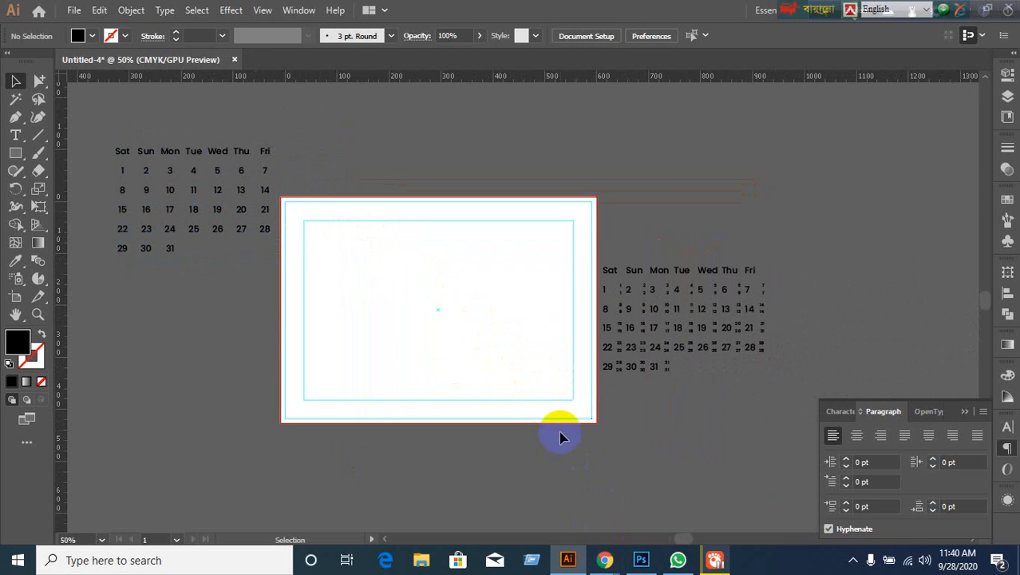
left_click(633, 346)
left_click(243, 232)
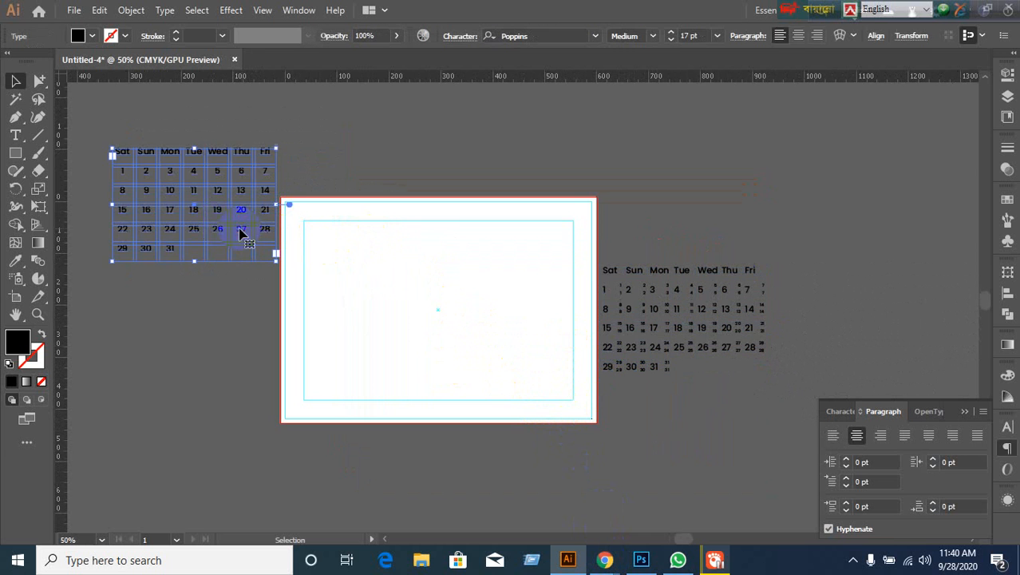
Move the plain calendar grid without secondary dates onto the artboard, centred in its lower part above the inner bottom guide
scroll(515, 375, "up", 1)
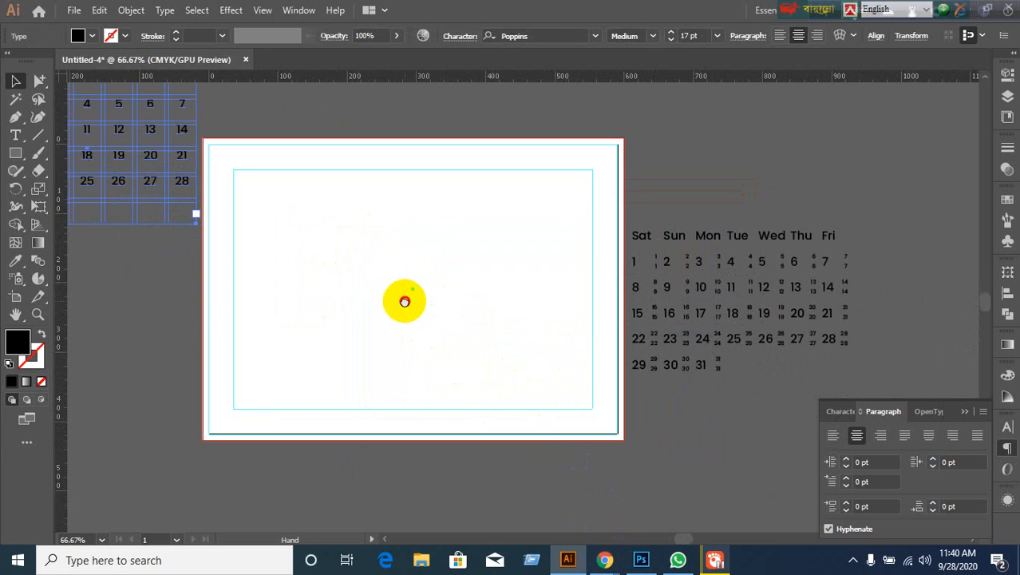
left_click_drag(404, 299, 481, 318)
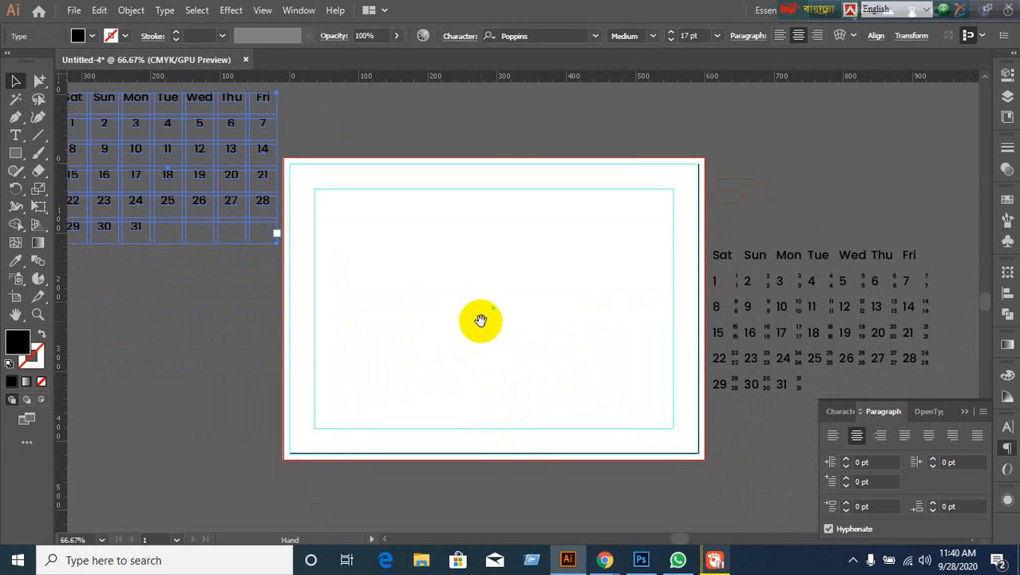
left_click(247, 243)
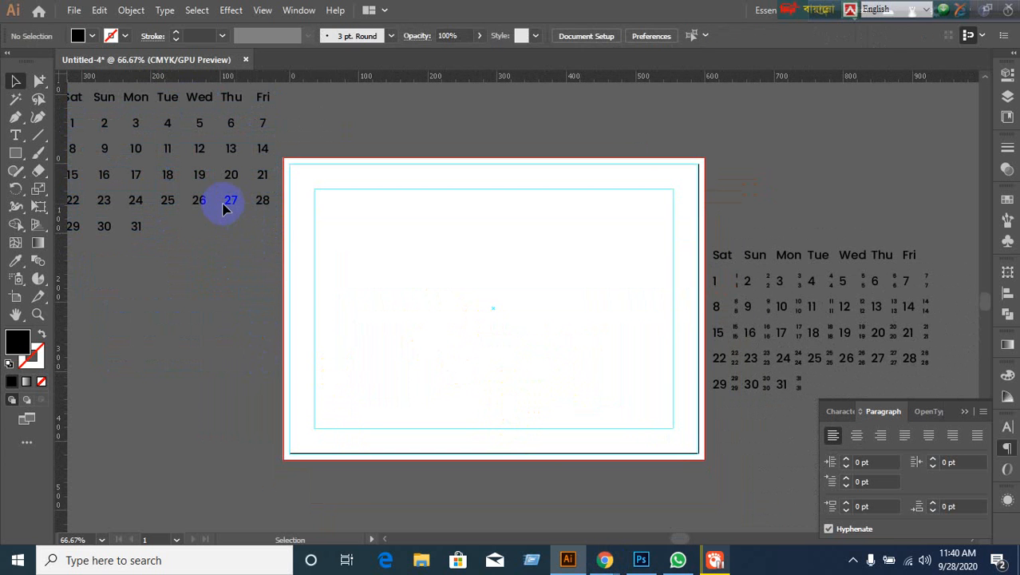
left_click_drag(231, 201, 560, 387)
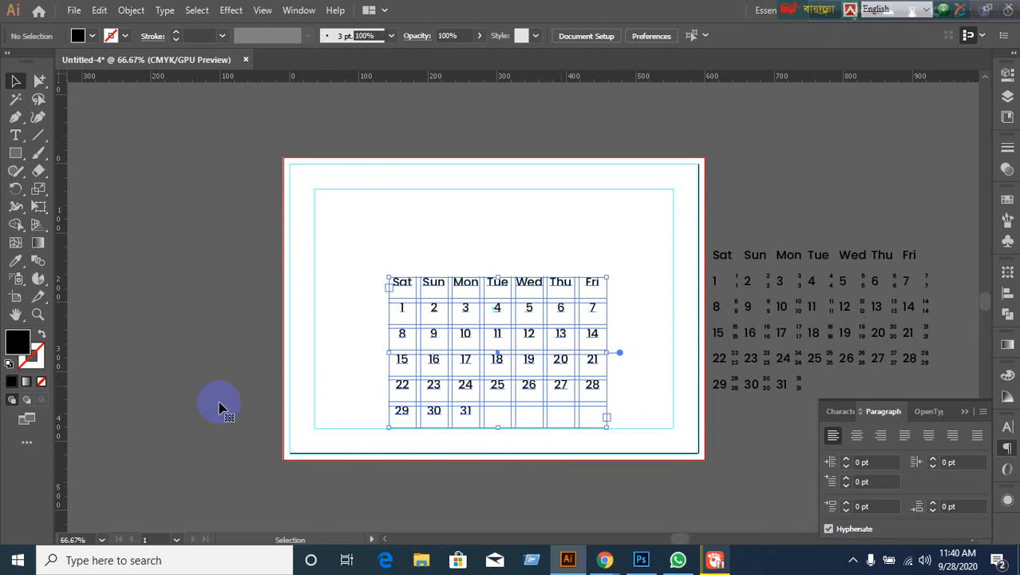
scroll(222, 405, "up", 1)
left_click(185, 260)
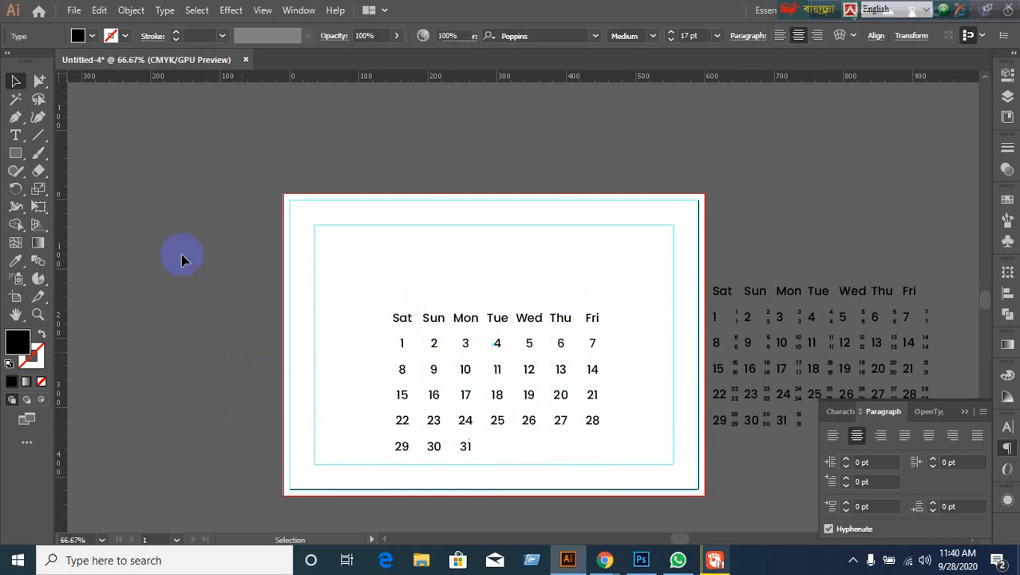
Draw a black rectangle across the full bleed width at the top of the artboard, ending above the weekday headings
left_click(15, 152)
mouse_move(284, 193)
left_mouse_down()
mouse_move(556, 269)
mouse_move(705, 274)
left_mouse_up()
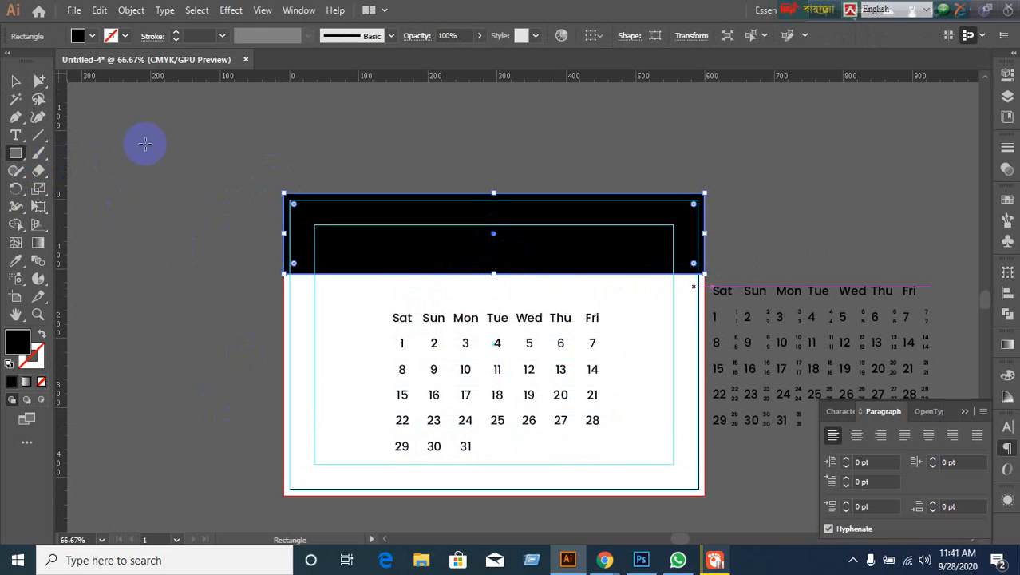
left_click(16, 83)
Nudge the calendar grid down until its last date row sits on the inner bottom guide
left_click(496, 345)
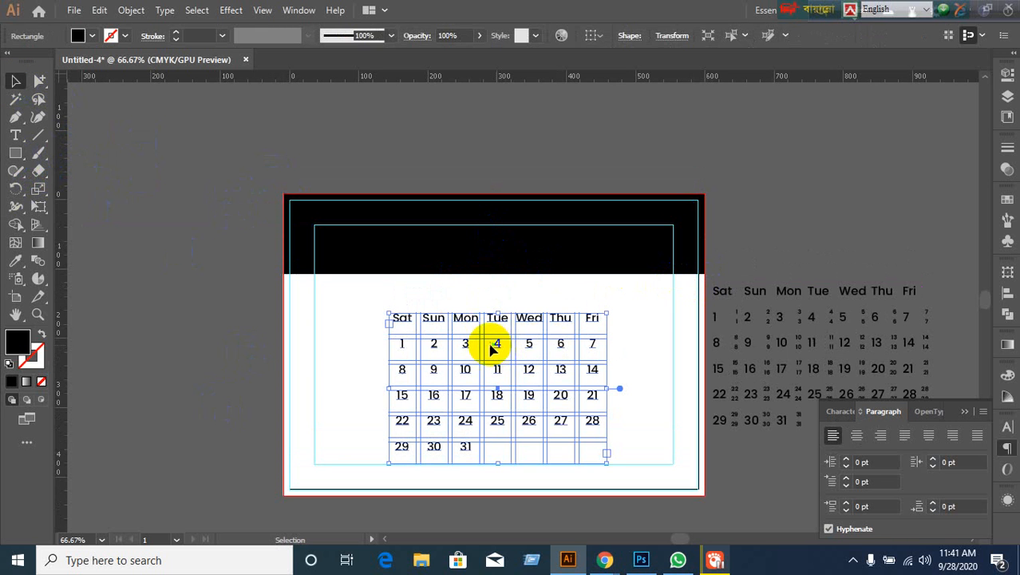
key("Down")
key("Down")
key("Down")
key("Down")
key("Down")
key("Down")
key("Down")
key("Down")
key("Down")
key("Down")
key("Down")
key("Down")
key("Down")
key("Down")
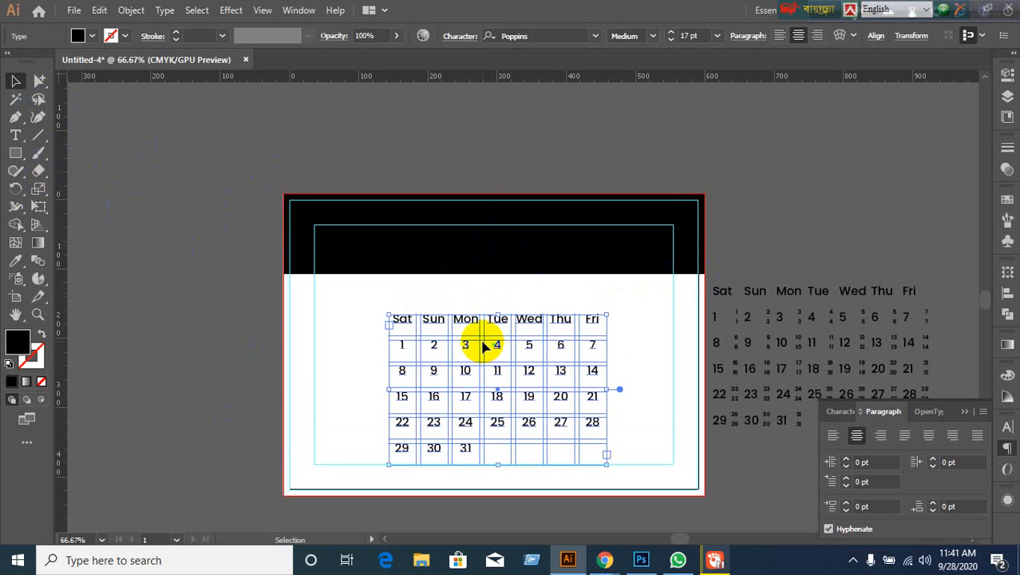
key("Down")
key("Down")
key("Down")
key("Down")
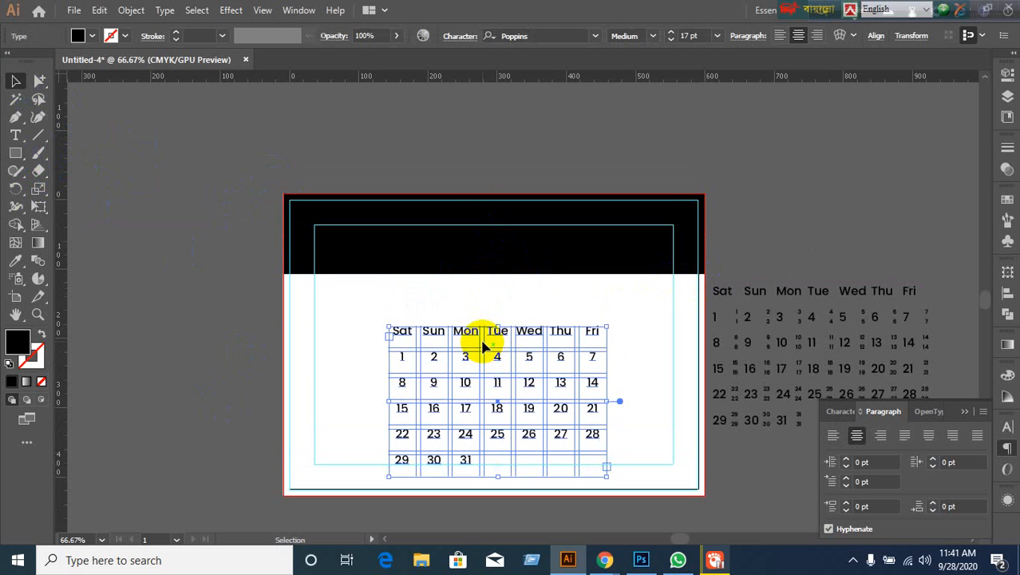
Extend the black rectangle's lower edge down to just above the weekday headings
left_click(477, 265)
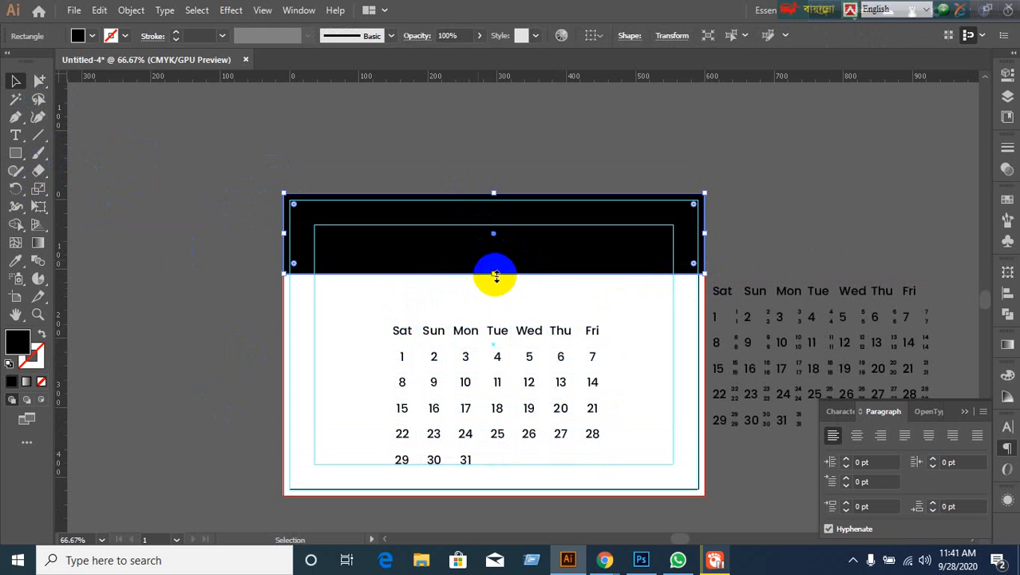
left_click_drag(495, 274, 495, 316)
left_click(185, 329)
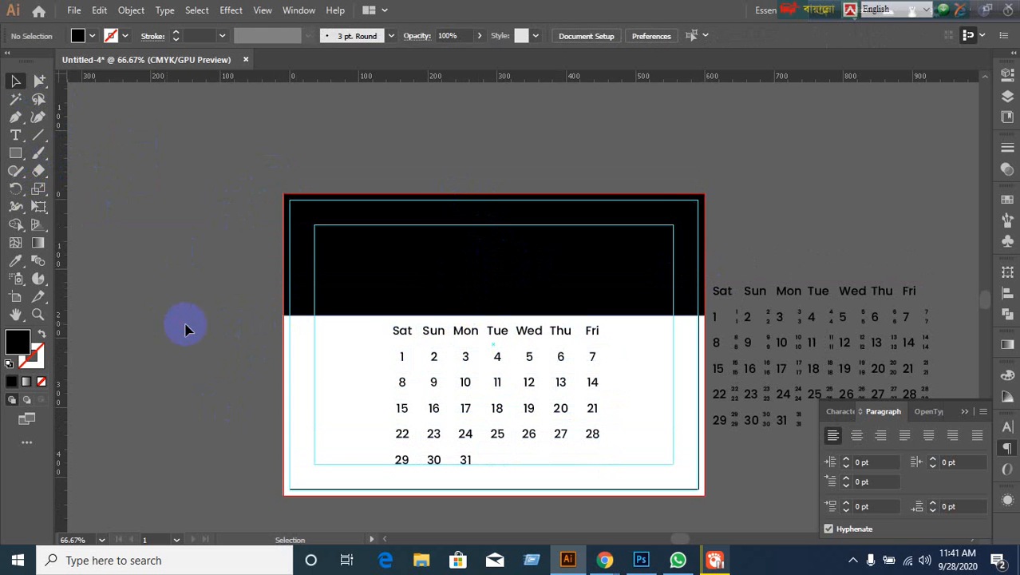
left_click(537, 288)
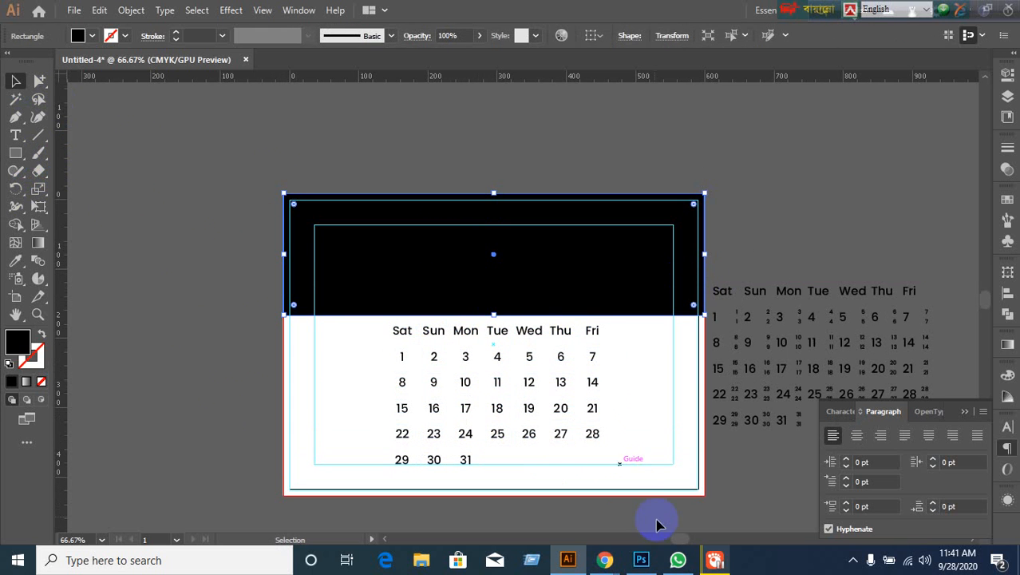
mouse_move(604, 559)
left_click(579, 515)
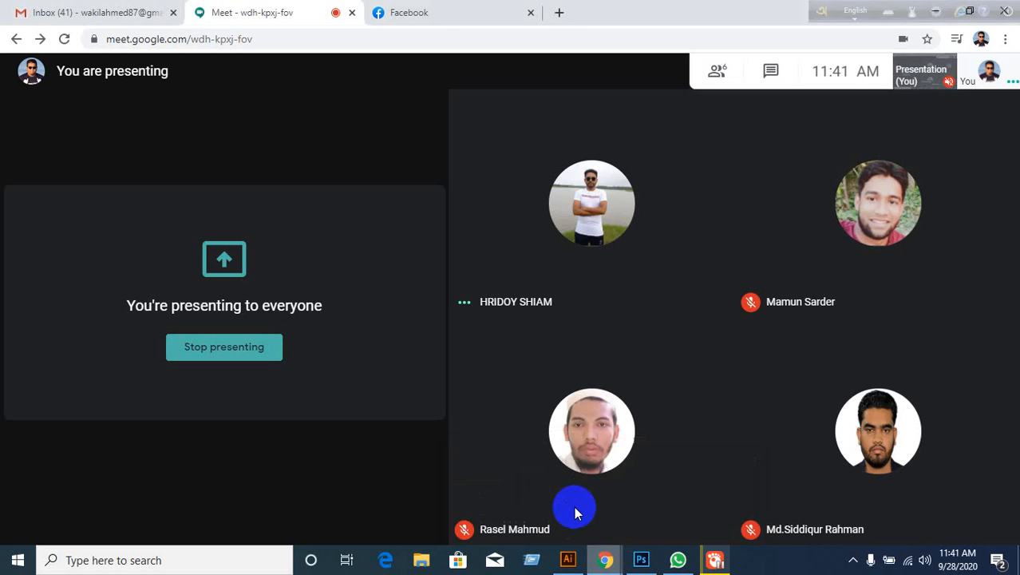
left_click(555, 12)
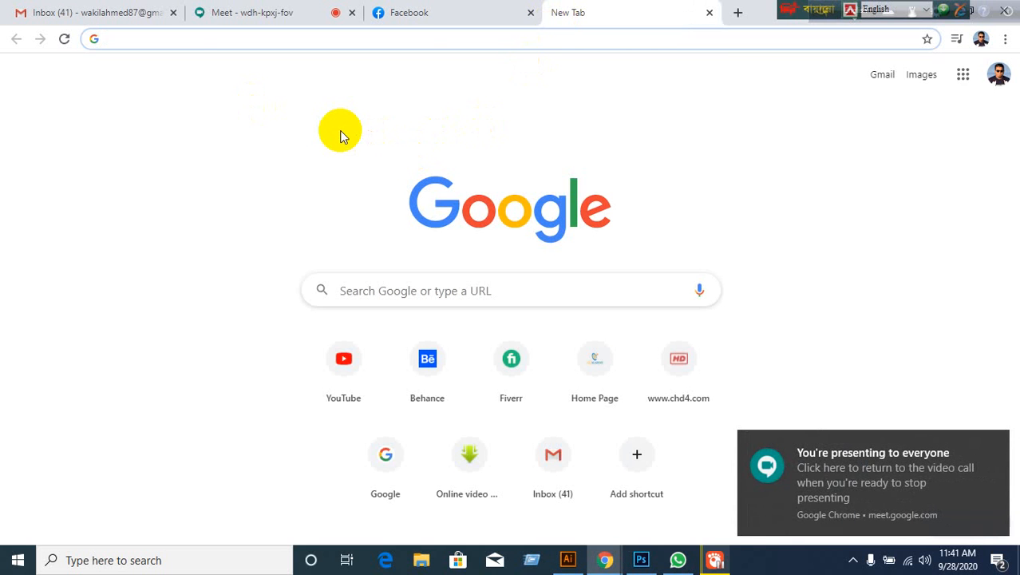
type("www.google.com")
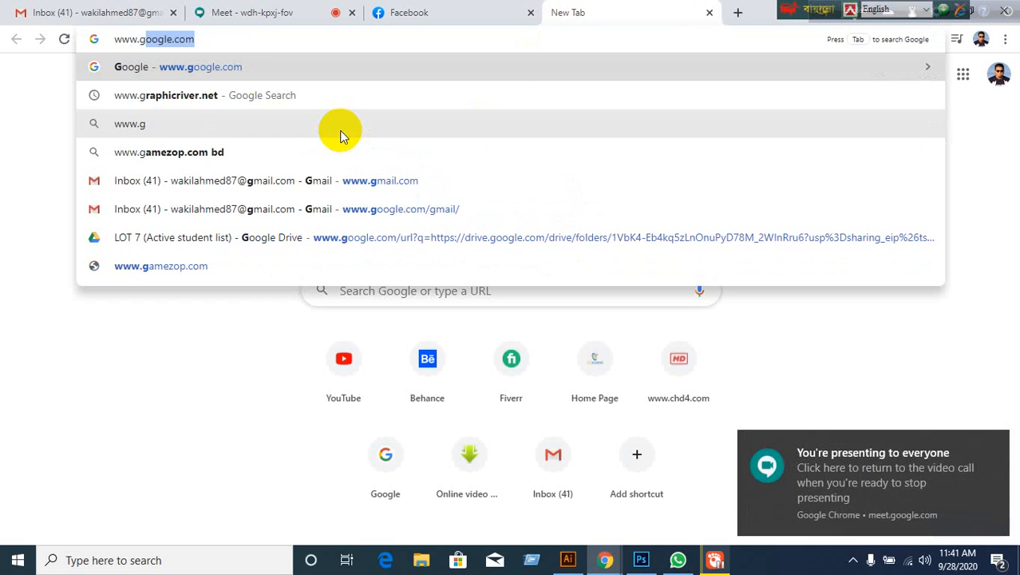
key("Return")
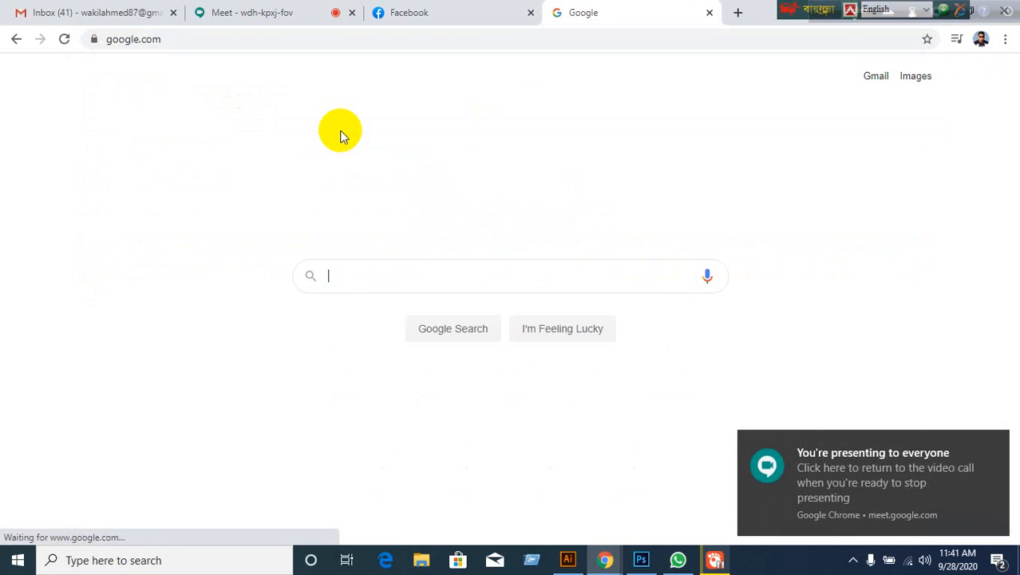
type("Image")
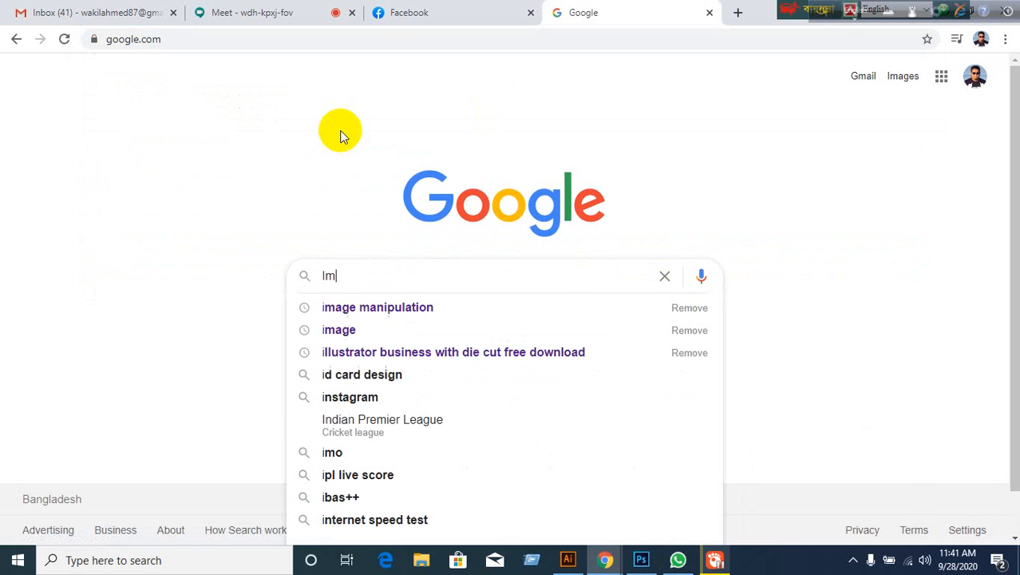
key("BackSpace")
key("BackSpace")
key("BackSpace")
key("BackSpace")
key("BackSpace")
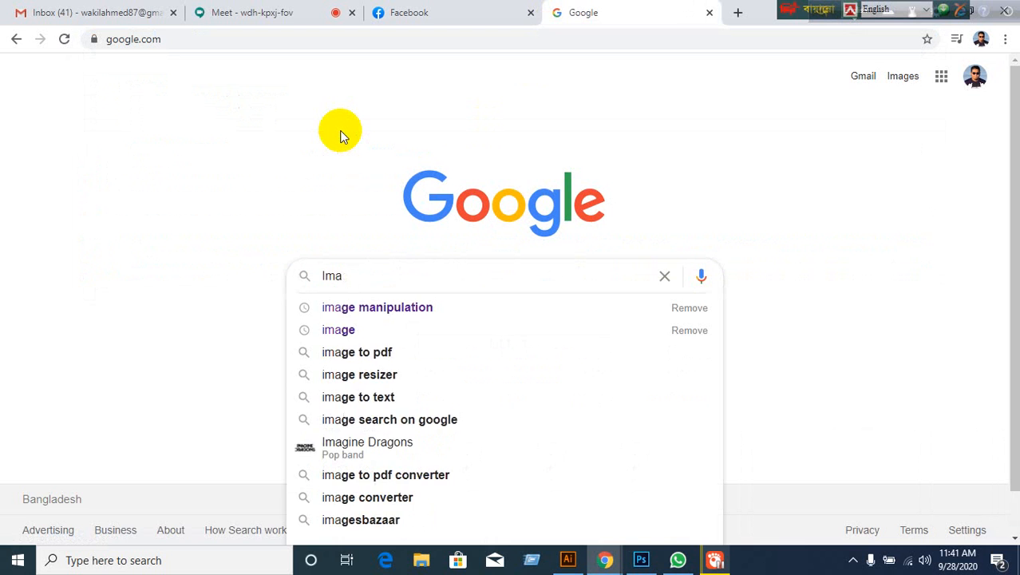
Search Google for "natural Image" and show only the image results
type("na")
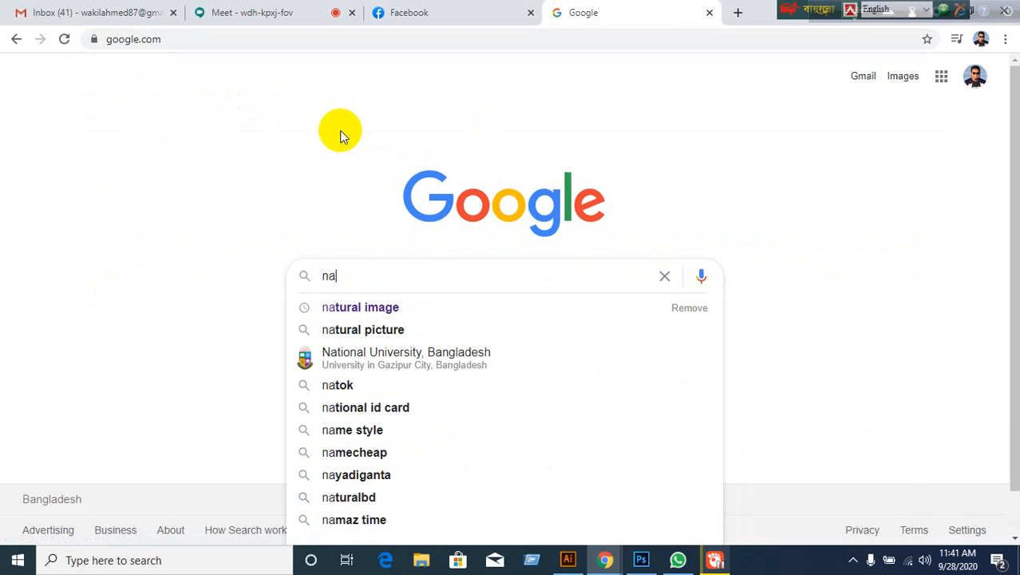
type("tural ")
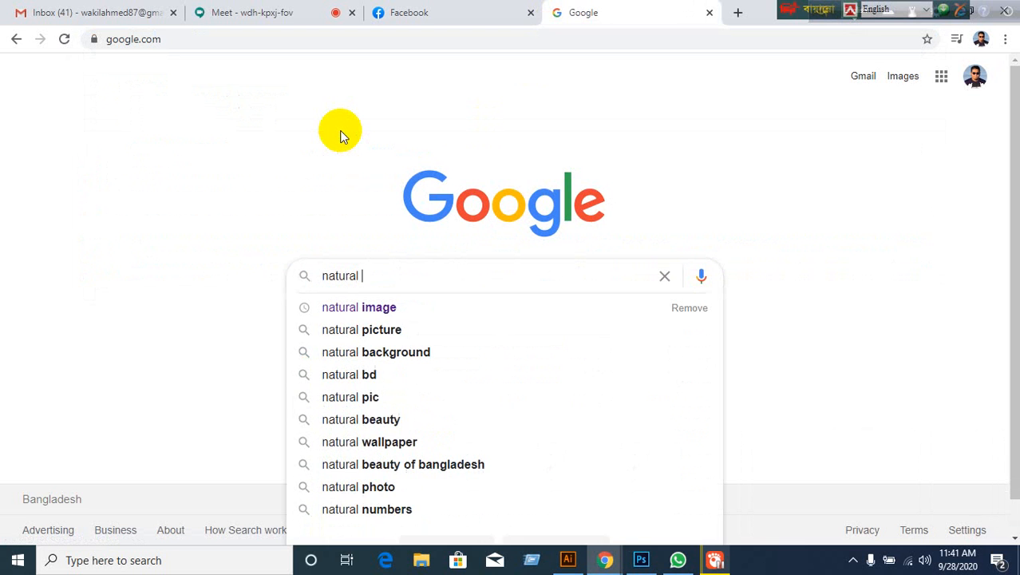
type("Image")
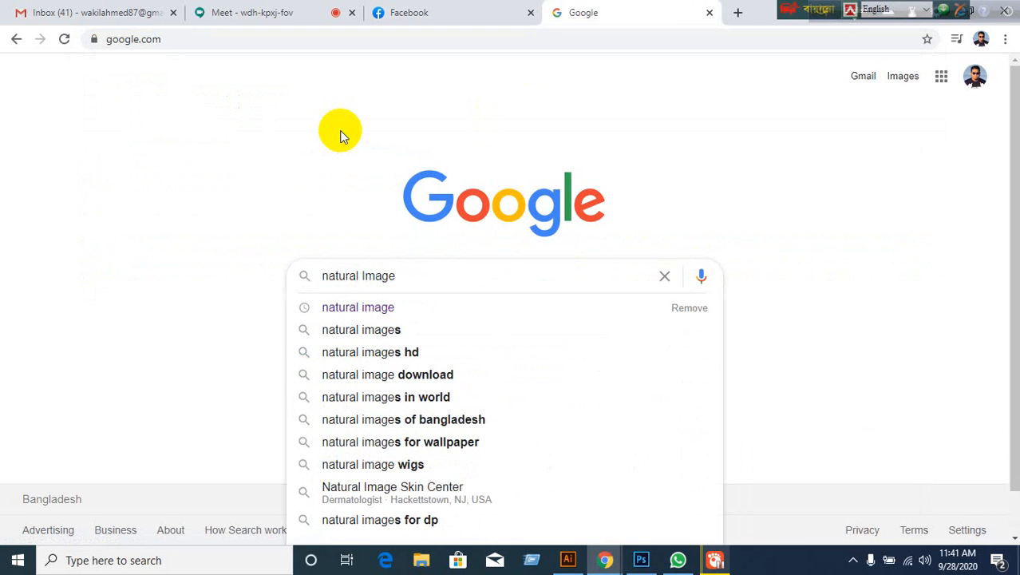
key("Return")
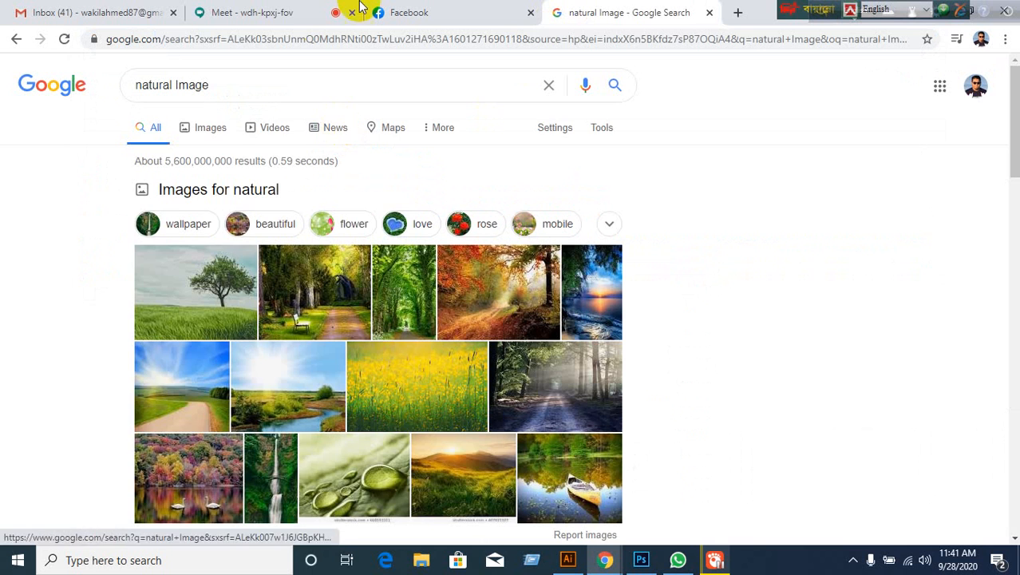
left_click(210, 137)
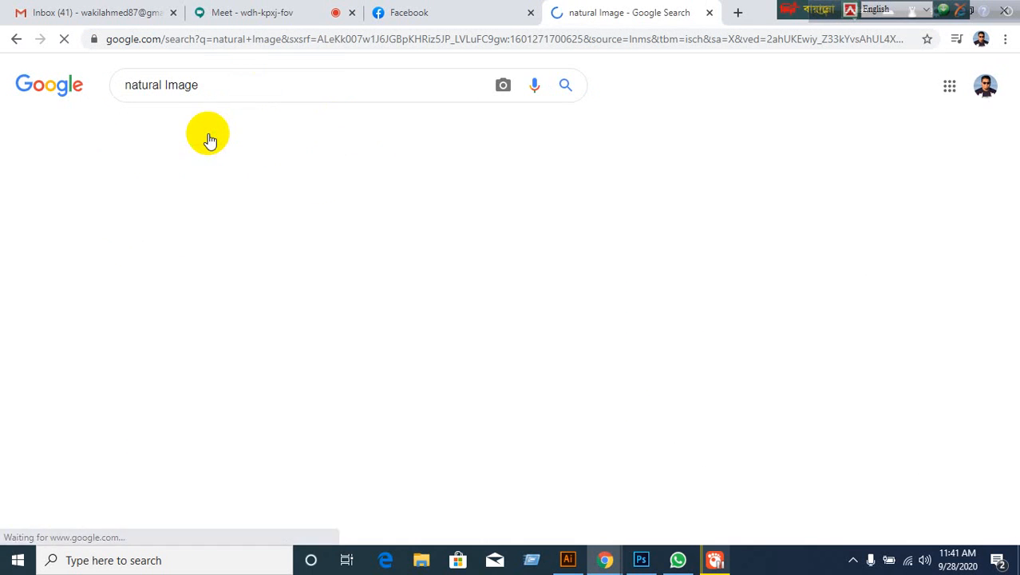
Browse the nature photos, preview the Unsplash photo of a lone tree in a green field, and close the preview
scroll(210, 346, "down", 2)
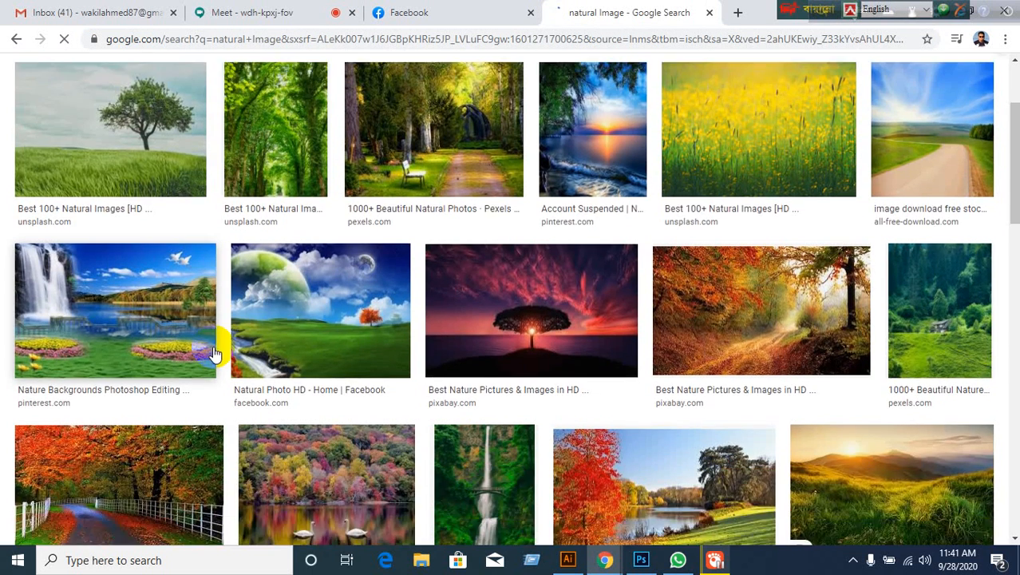
scroll(114, 324, "up", 2)
left_click(108, 266)
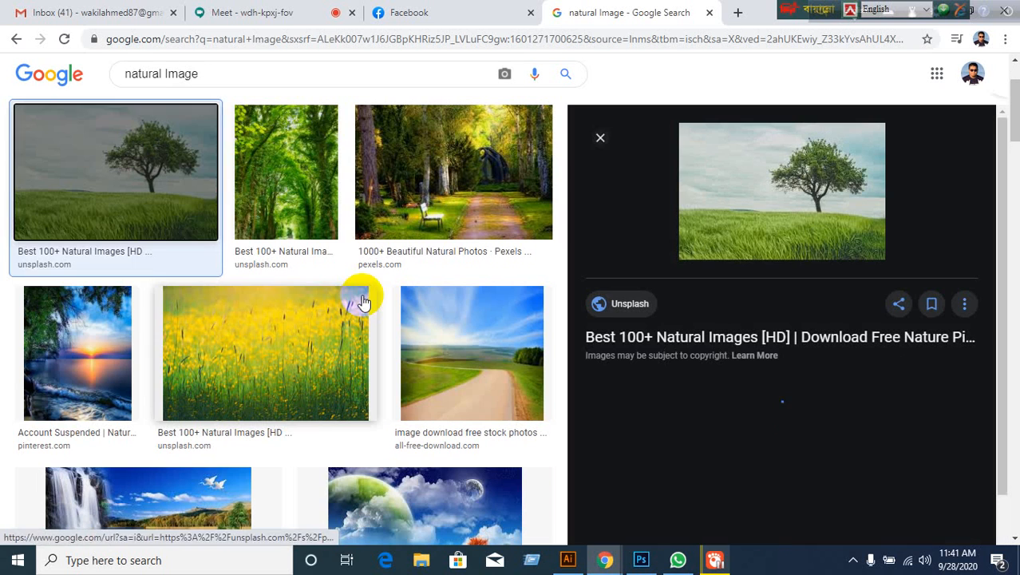
left_click(598, 138)
scroll(337, 343, "up", 2)
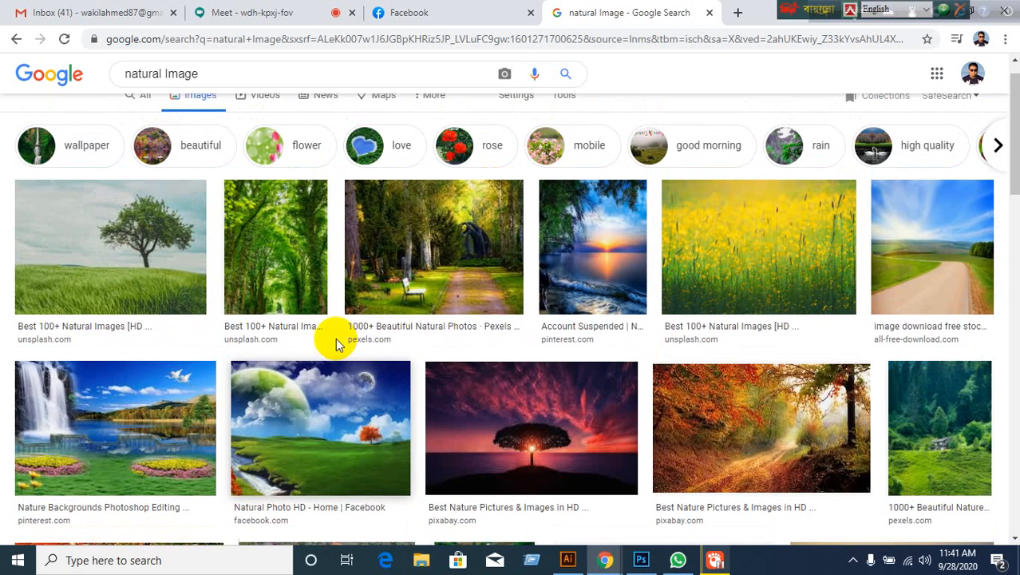
Copy the Unsplash photo of the lone tree from the image results, switch to Illustrator and paste it into the calendar document
scroll(335, 337, "down", 3)
scroll(337, 345, "up", 4)
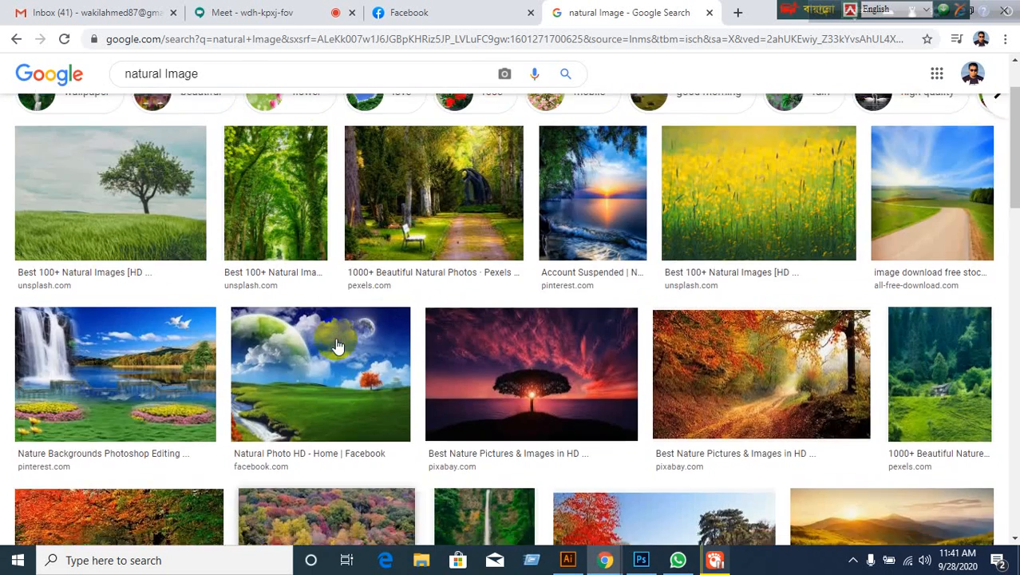
left_click(126, 300)
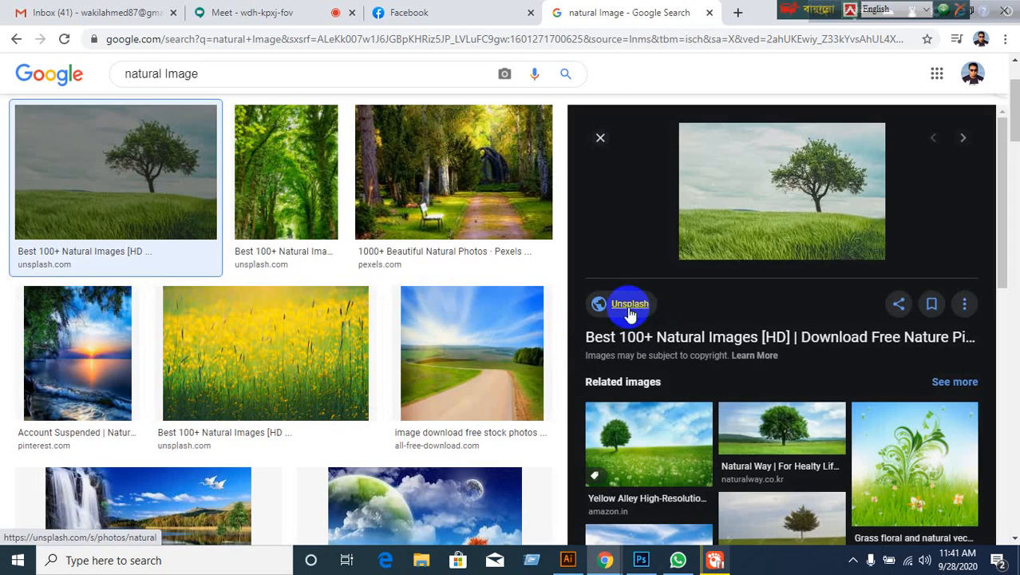
right_click(720, 191)
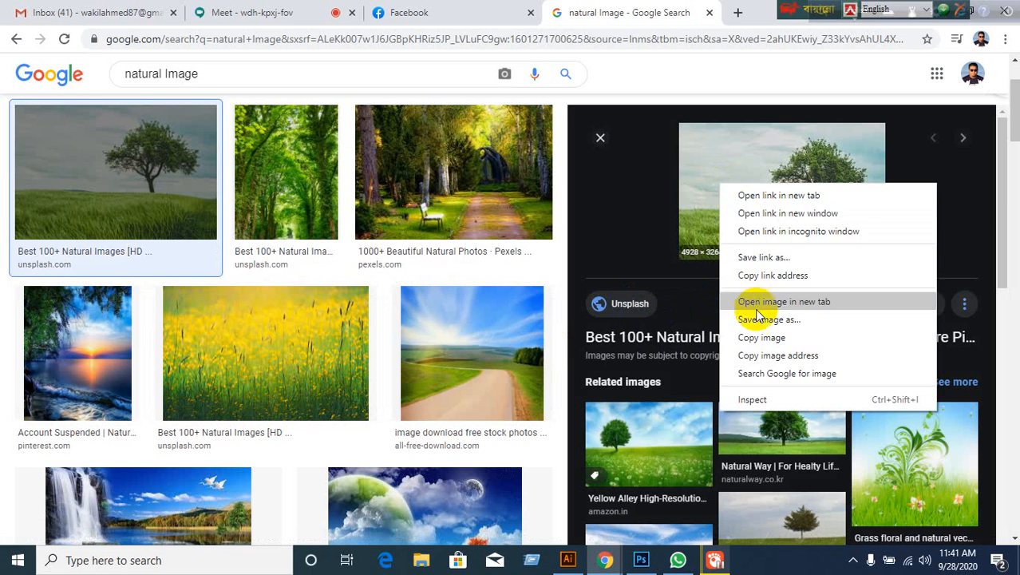
left_click(762, 337)
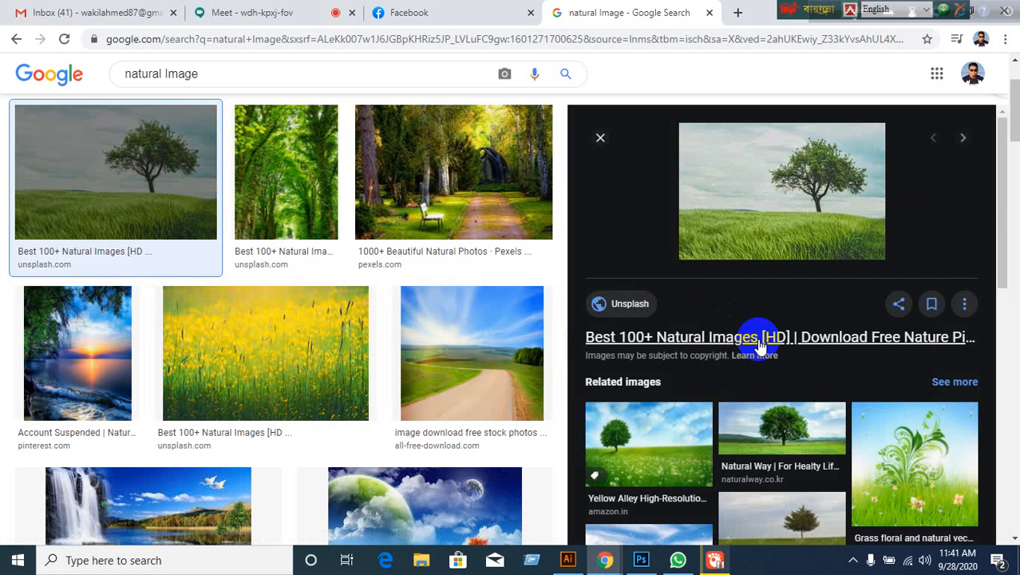
left_click(571, 561)
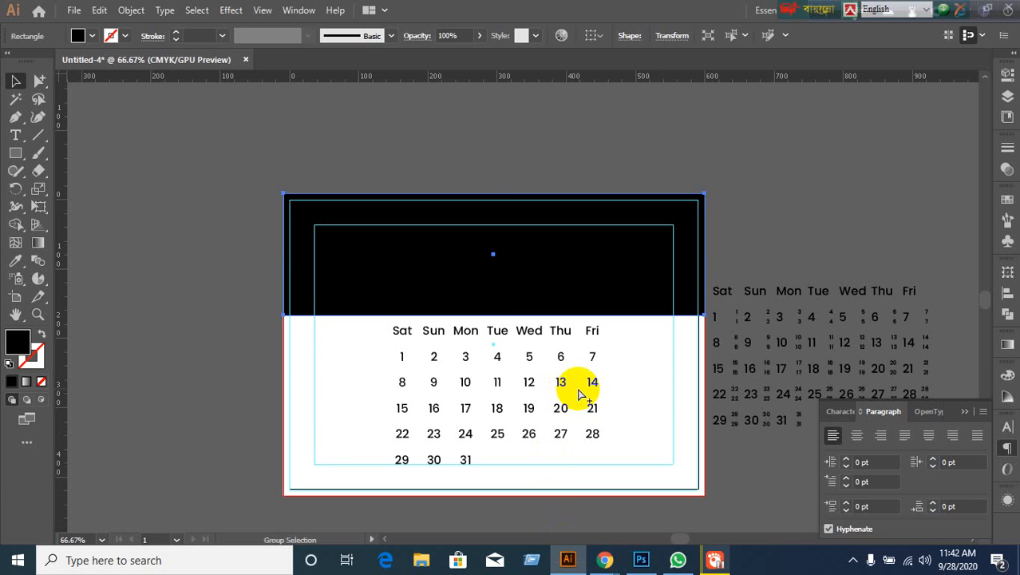
key("ctrl+v")
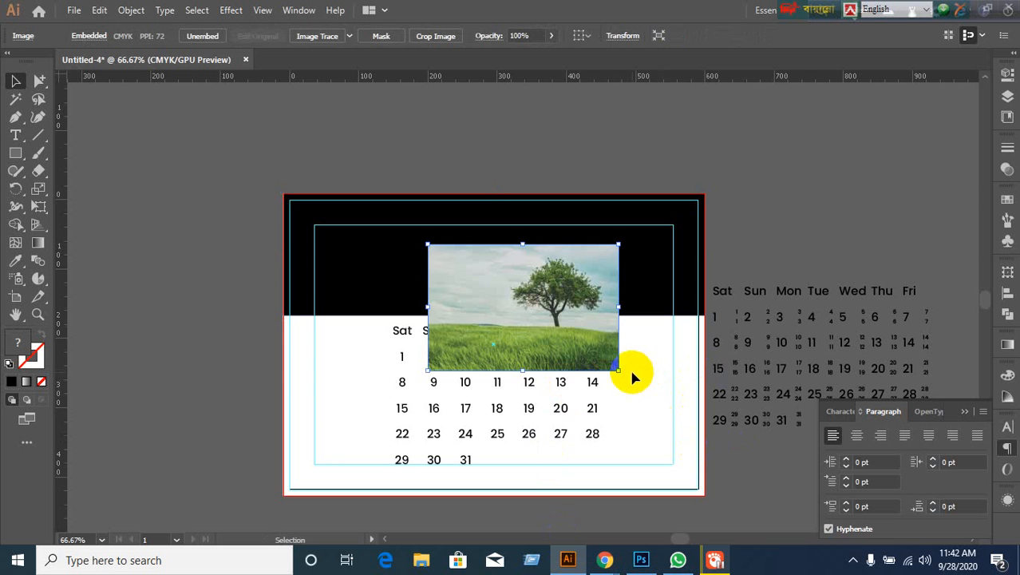
Enlarge the tree photo until it extends past the sides of the black rectangle and send it behind the rectangle
left_click_drag(618, 370, 813, 499)
left_click_drag(702, 417, 480, 265)
left_click_drag(594, 356, 751, 428)
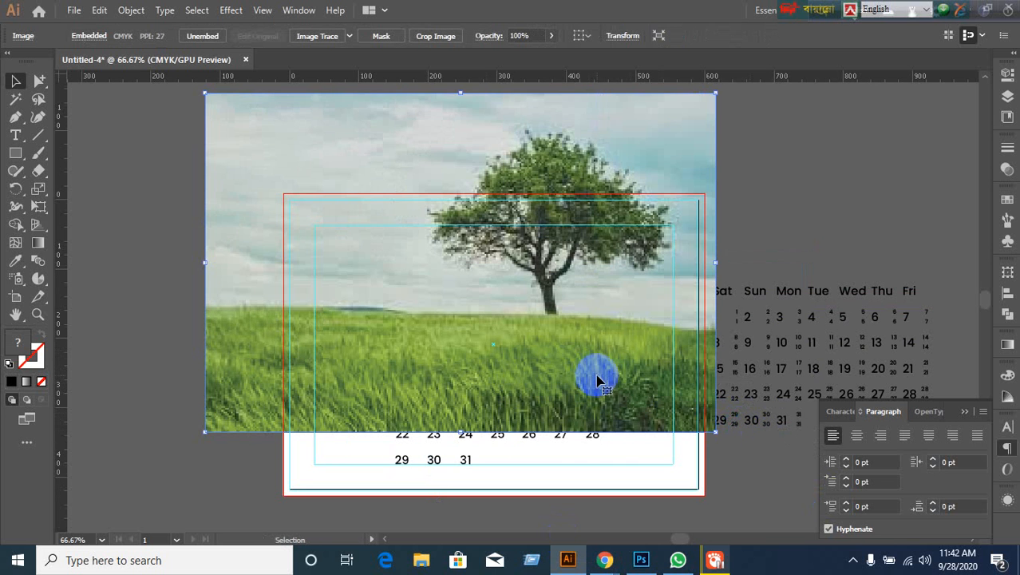
key("ctrl+[")
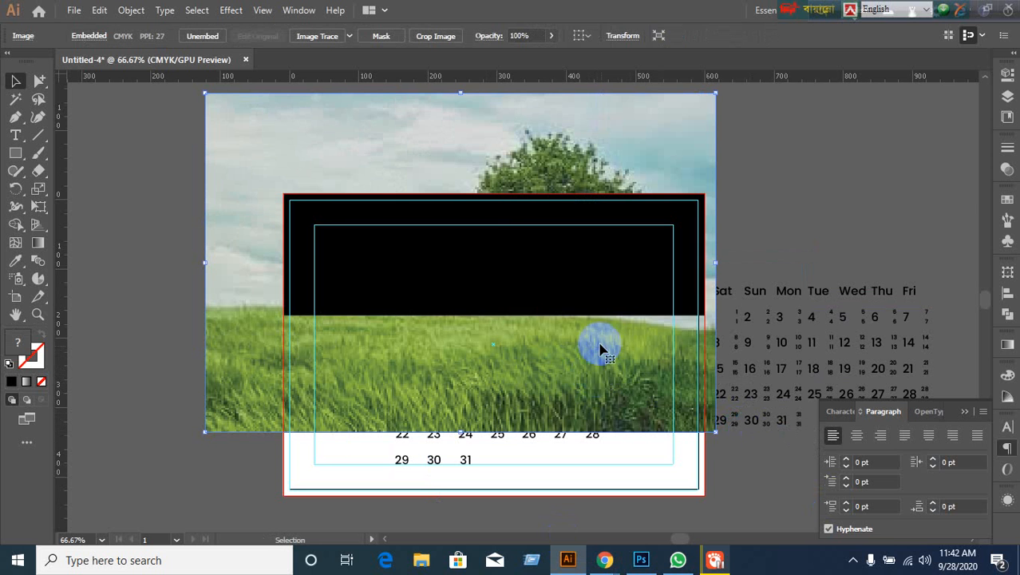
Move the photo down so the tree lies behind the black rectangle, and clip the photo to that rectangle with a clipping mask
left_click(164, 240)
left_click_drag(387, 134, 409, 187)
left_click_drag(206, 197, 374, 246)
right_click(374, 245)
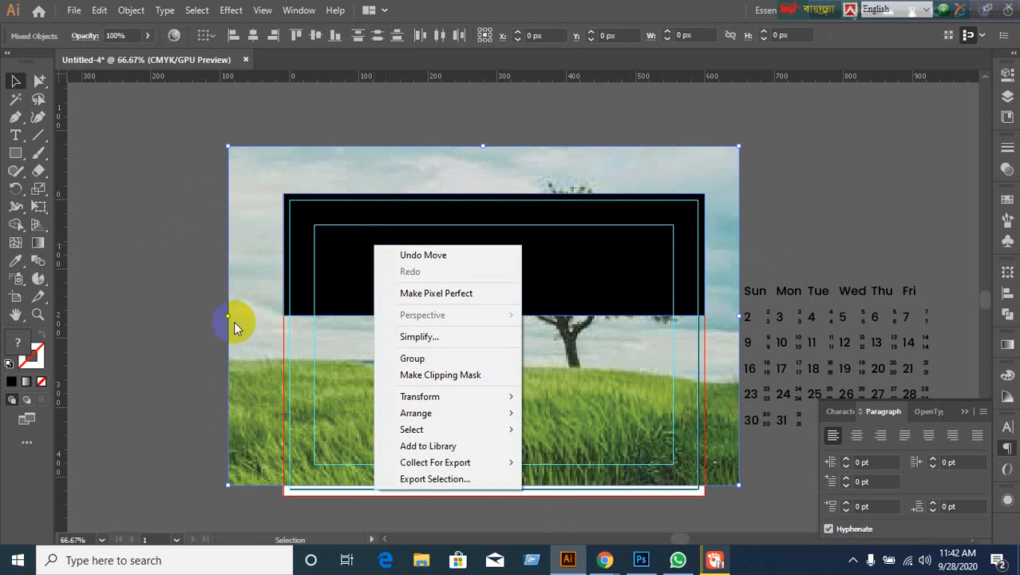
left_click(146, 290)
left_click(395, 174)
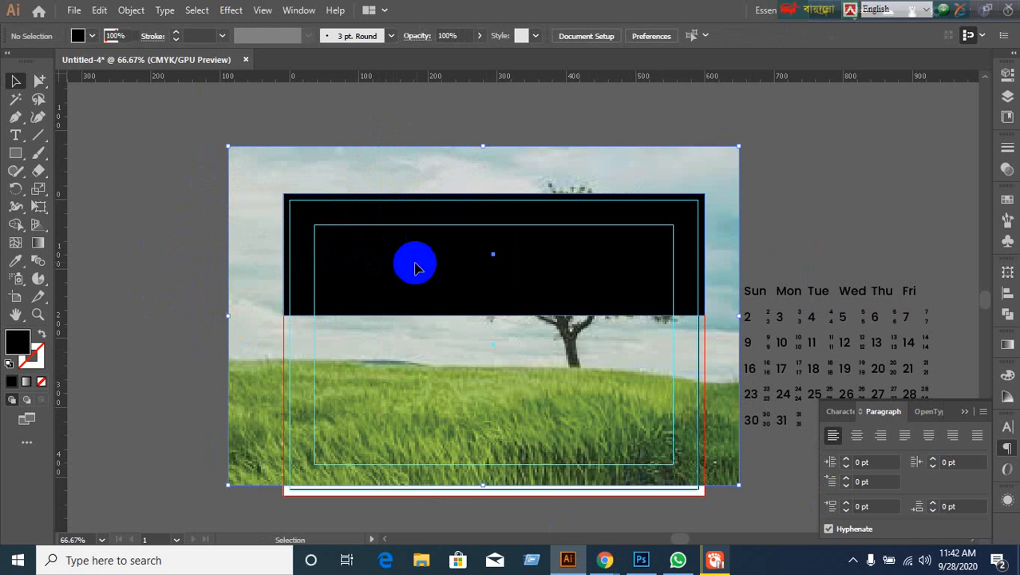
right_click(411, 263)
left_click(460, 395)
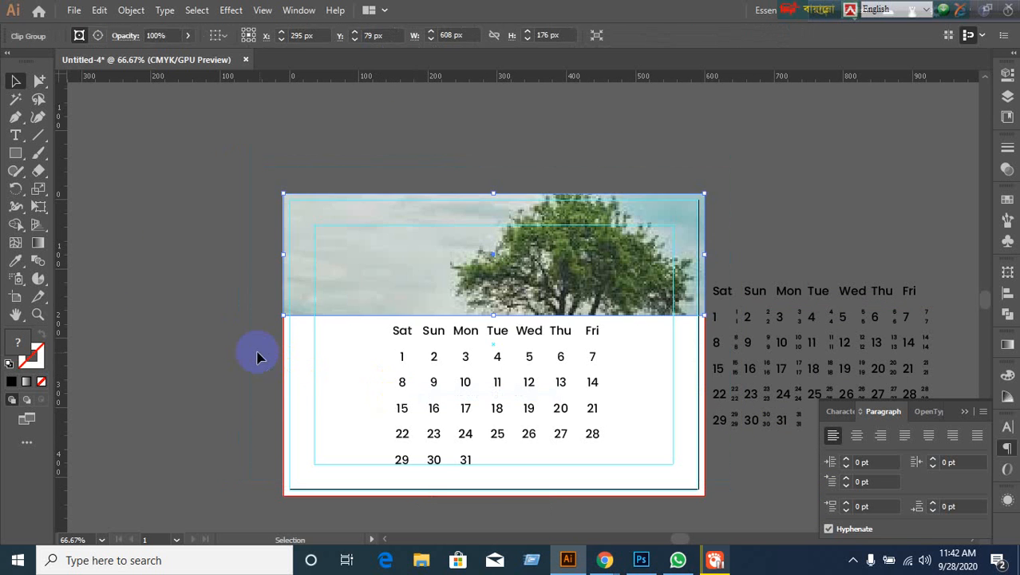
left_click(257, 354)
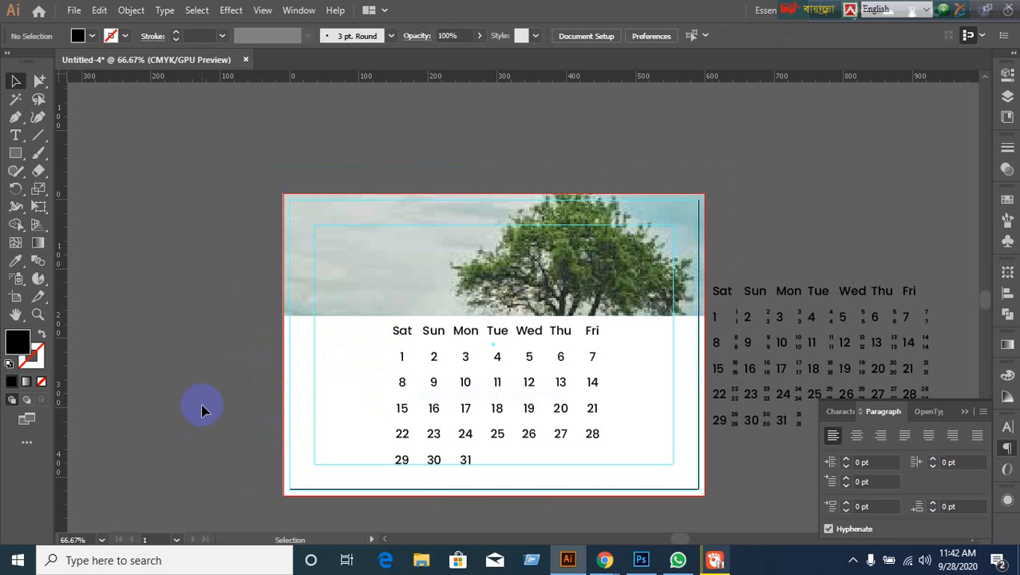
Draw a black, fully rounded rectangle over the lower middle of the photo, just above the weekday headings
left_click_drag(24, 165, 90, 154)
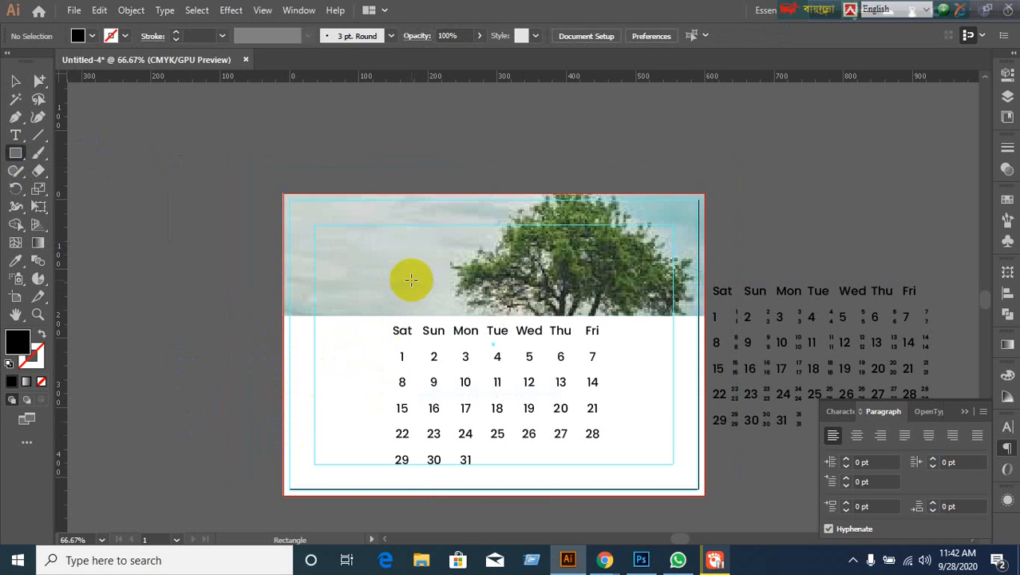
left_click_drag(22, 158, 74, 172)
left_click_drag(417, 275, 576, 314)
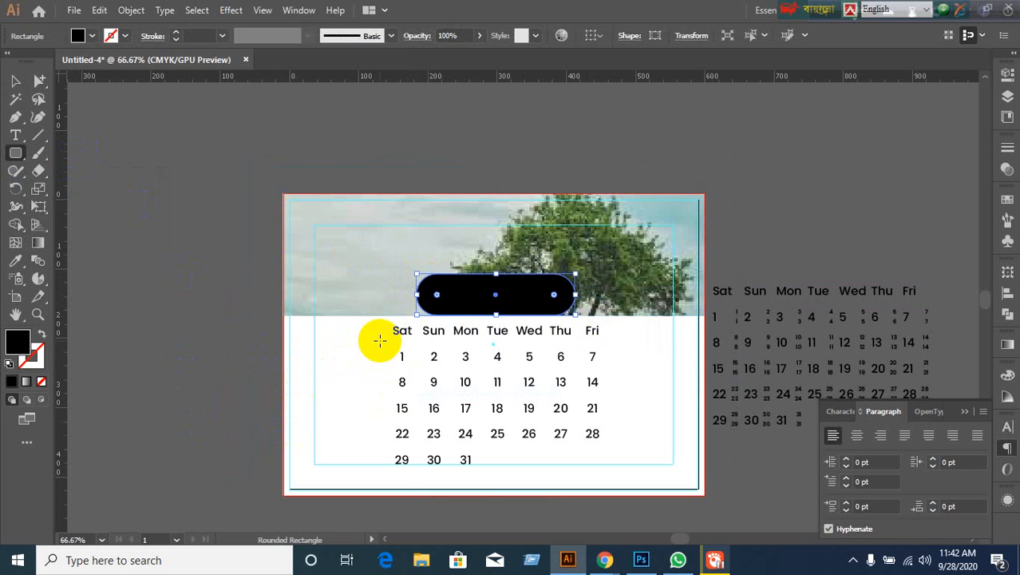
left_click(16, 81)
left_click(112, 248)
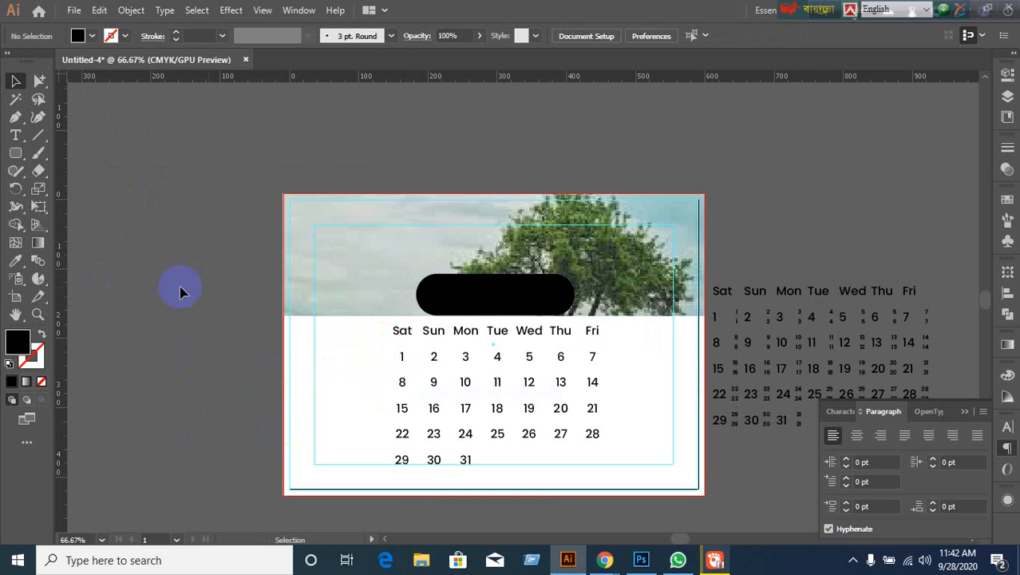
Centre the black rounded rectangle horizontally on the clipped photo, using the photo as the key object
left_click(444, 287)
left_click(505, 254)
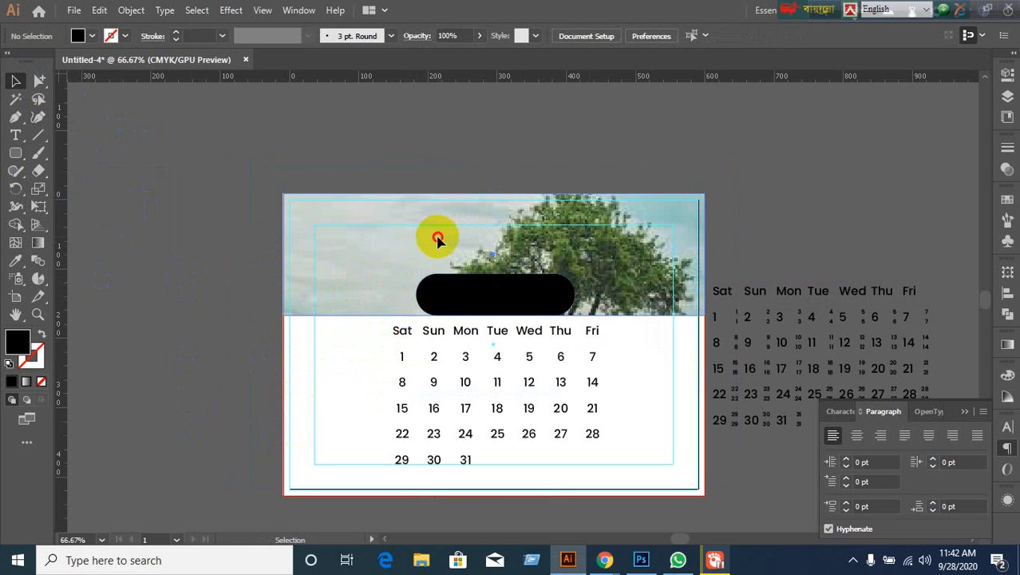
left_click(537, 287)
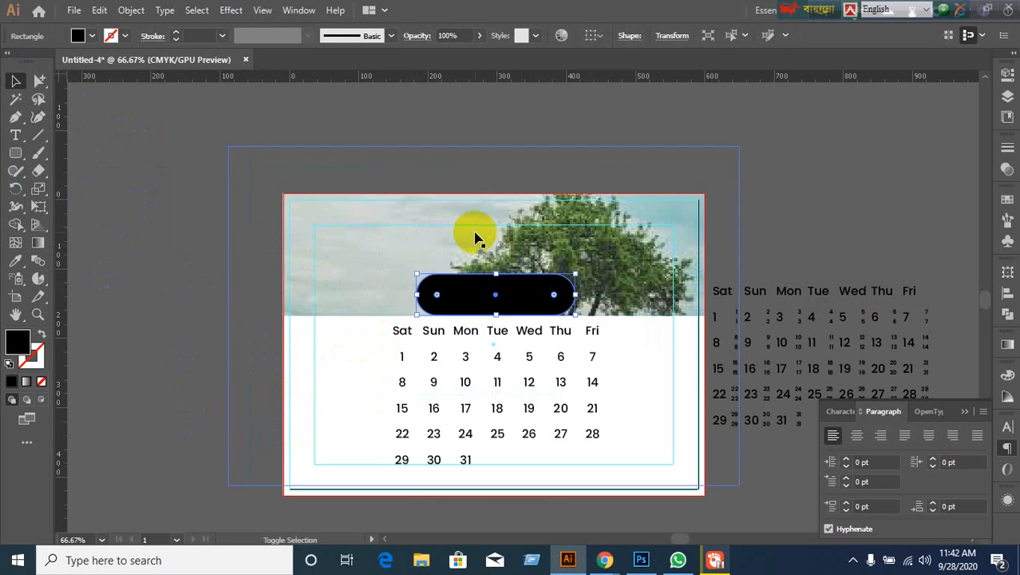
left_click(489, 269, "shift")
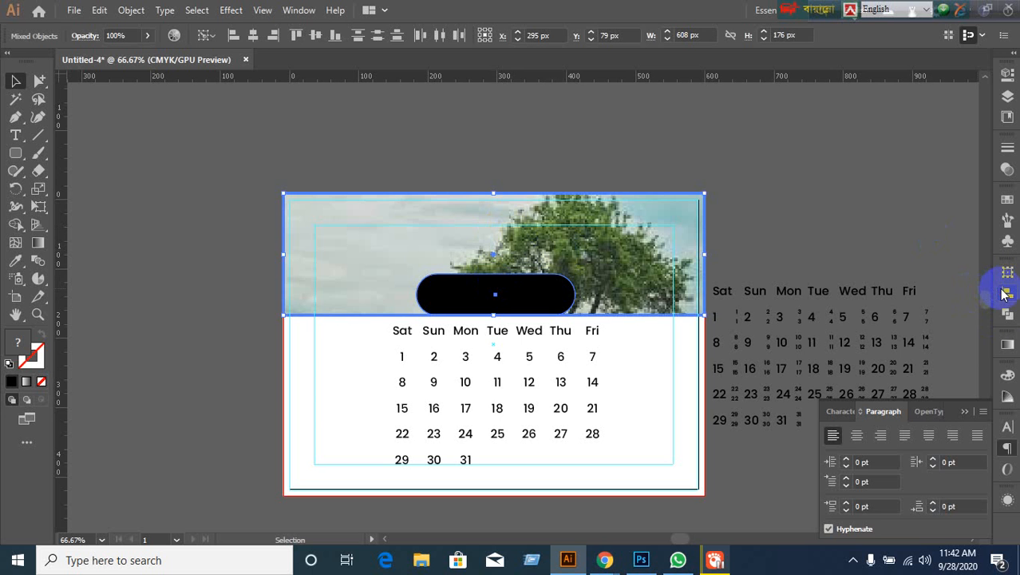
left_click(1005, 294)
left_click(859, 305)
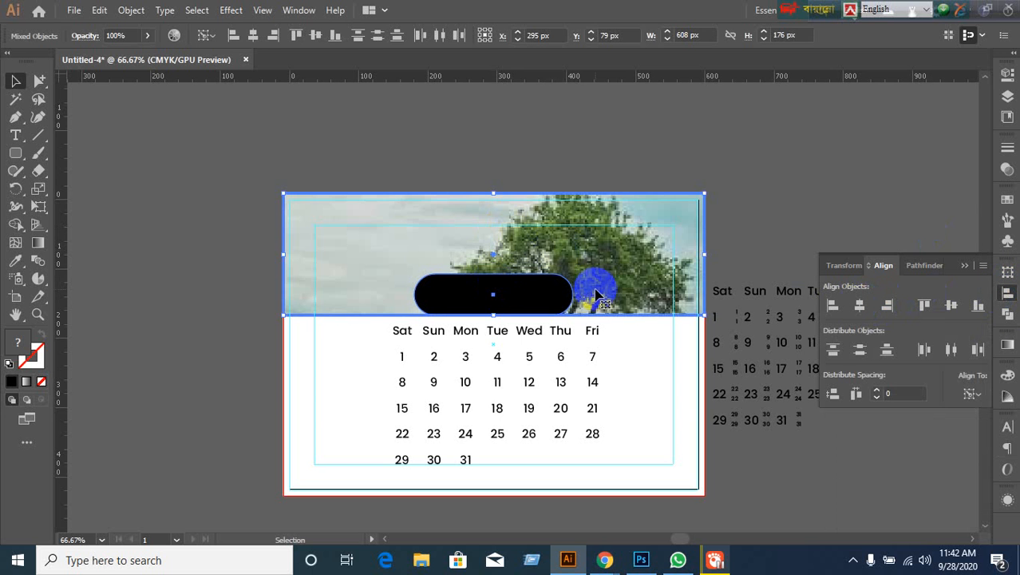
left_click(461, 153)
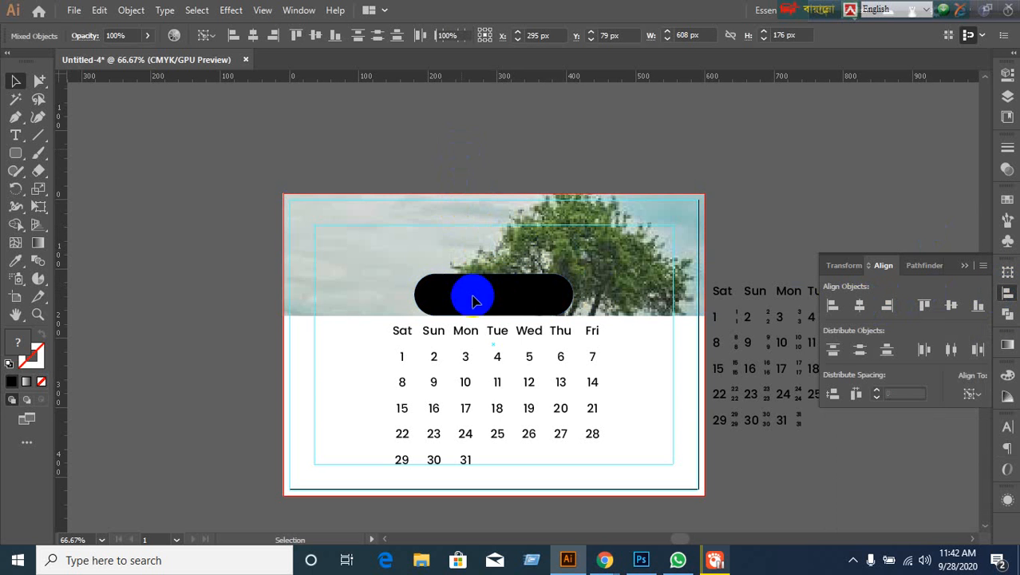
Add the text "2021" on the empty canvas beside the artboard and scale it up to about 84.7 pt
left_click(15, 137)
left_click(200, 242)
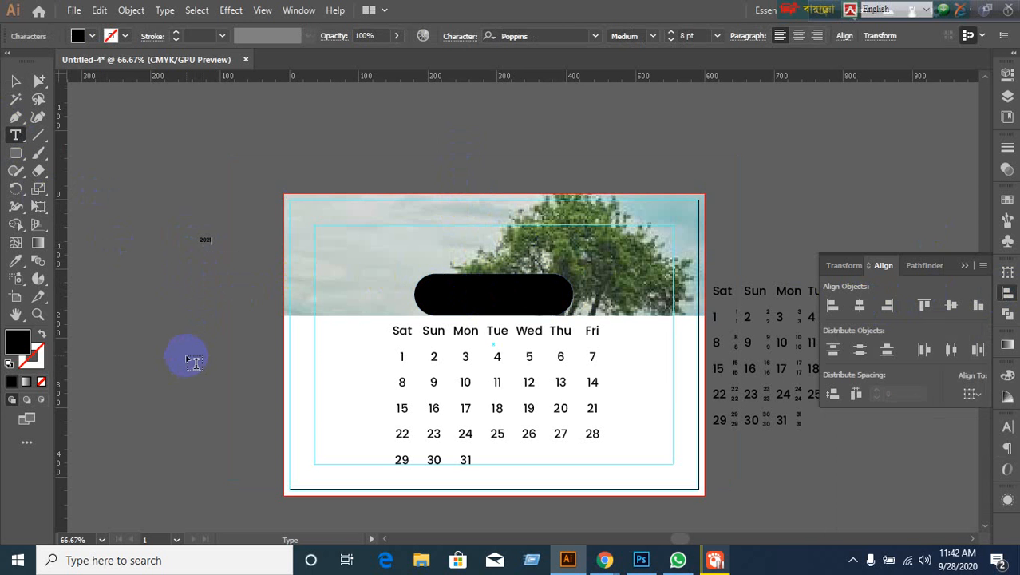
left_click(15, 82)
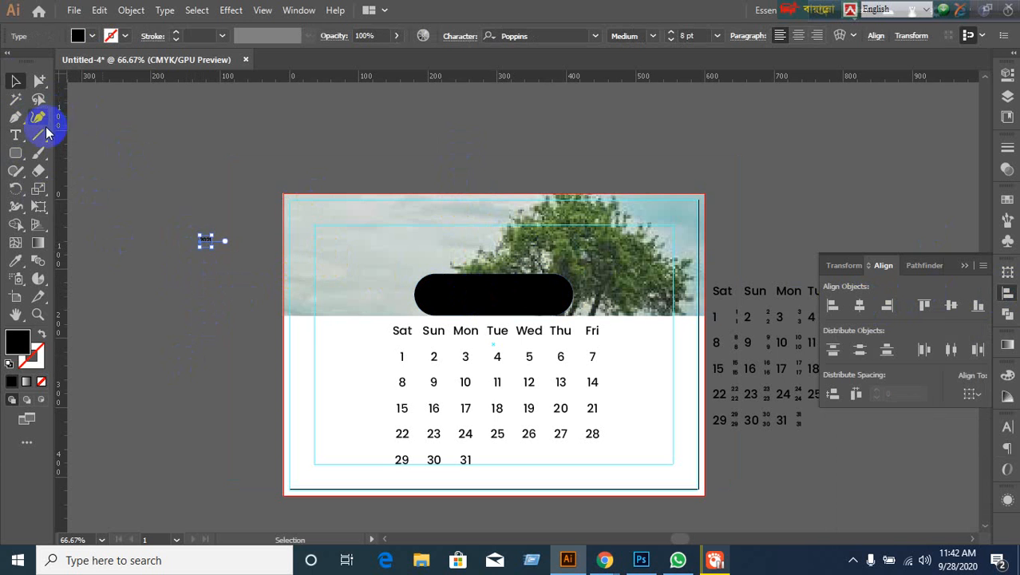
left_click_drag(211, 245, 303, 325)
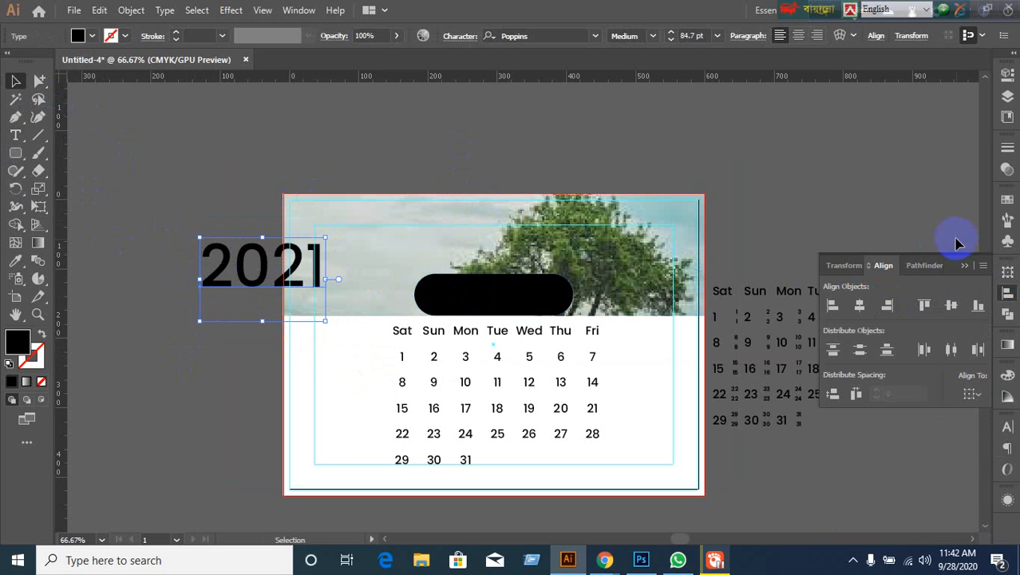
Fill the 2021 text with white
left_click(1010, 201)
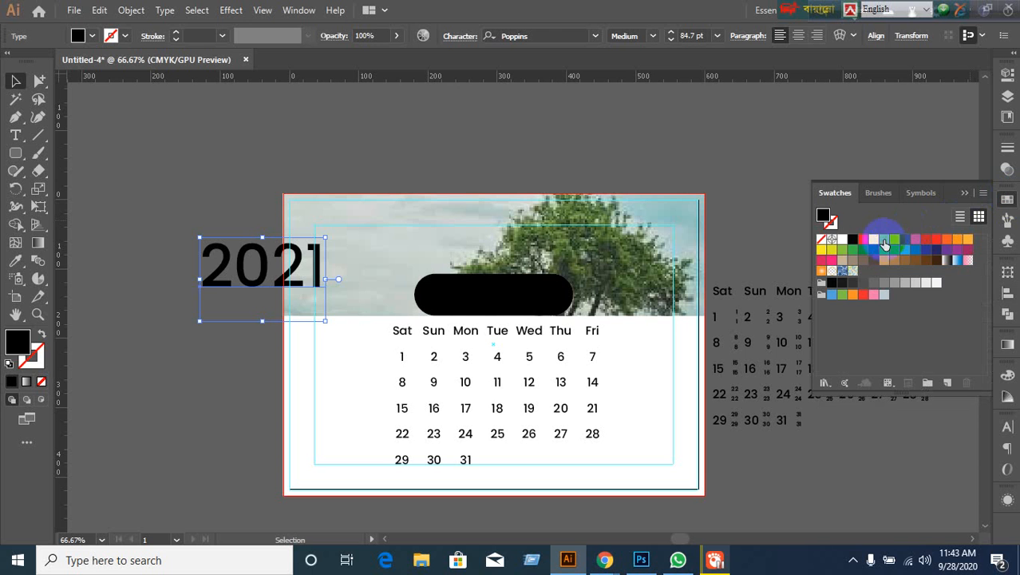
left_click(841, 239)
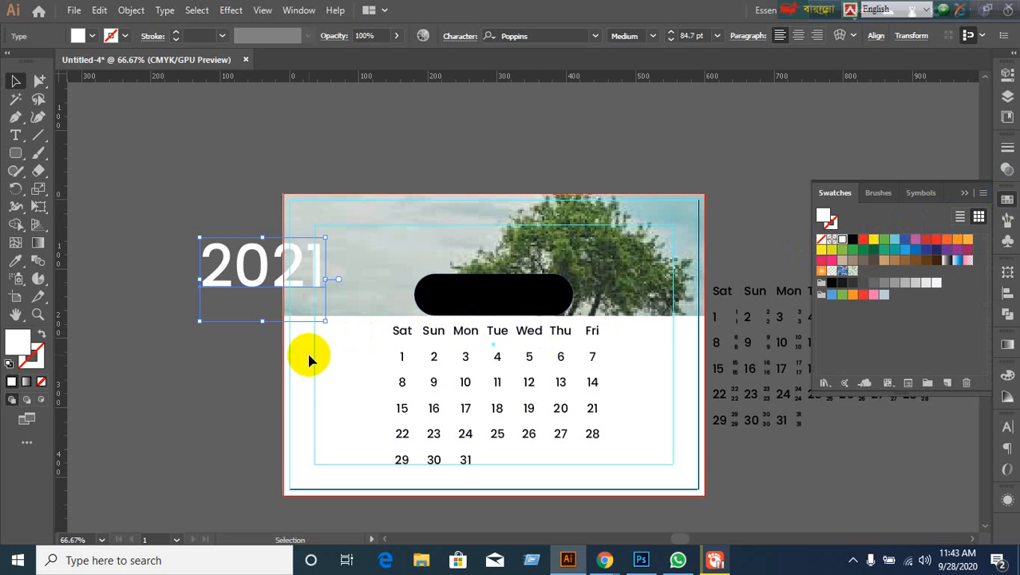
left_click(180, 368)
Reduce the 2021 text to a 40 pt font size and place it on the black rounded rectangle
left_click(235, 278)
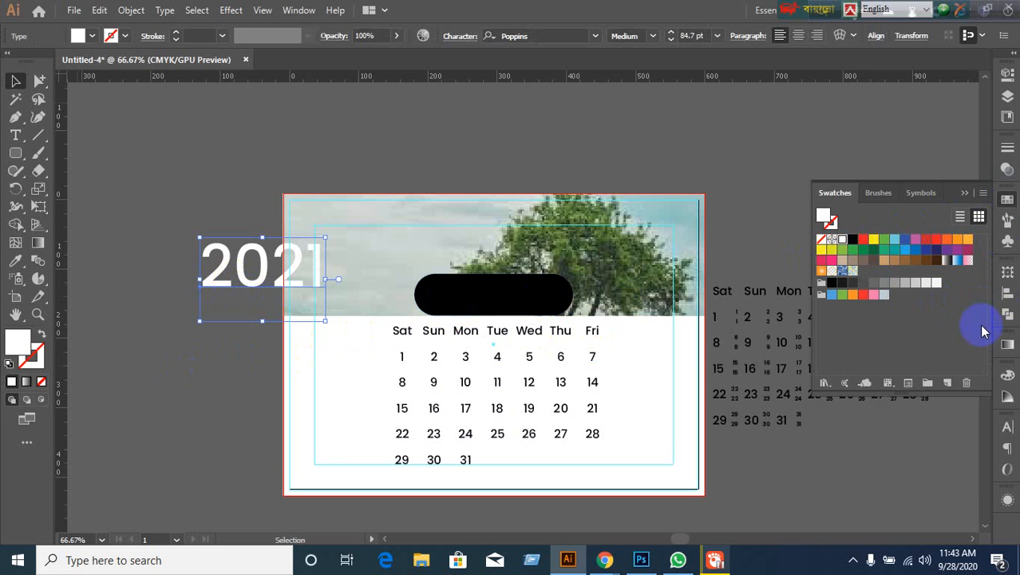
left_click(1007, 429)
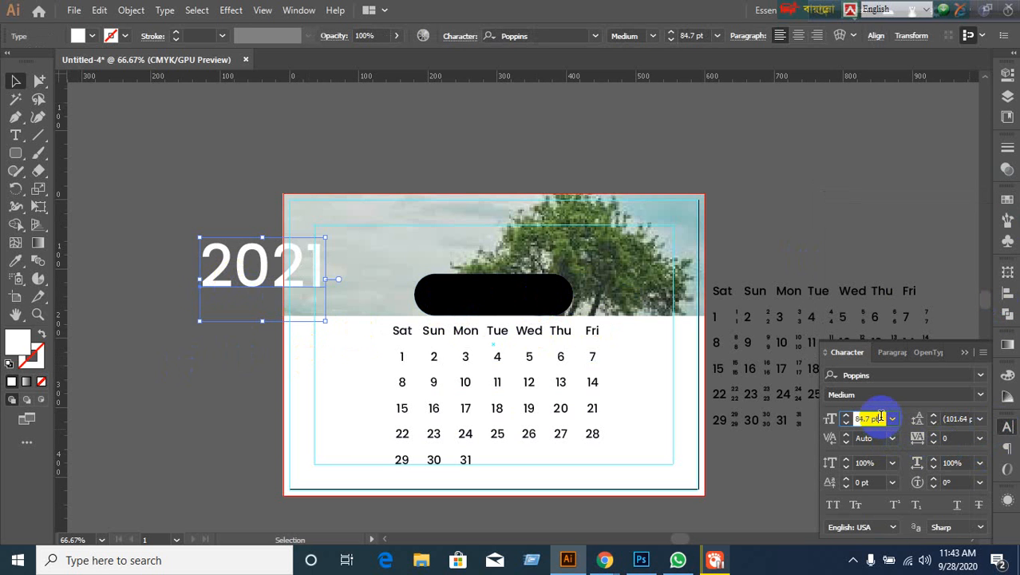
scroll(881, 417, "down", 20)
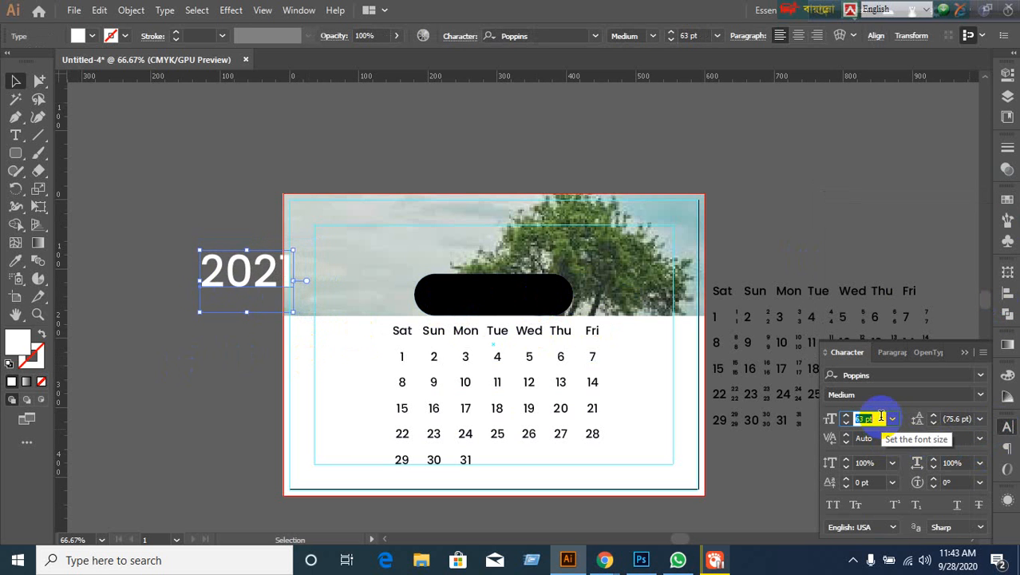
scroll(880, 417, "down", 17)
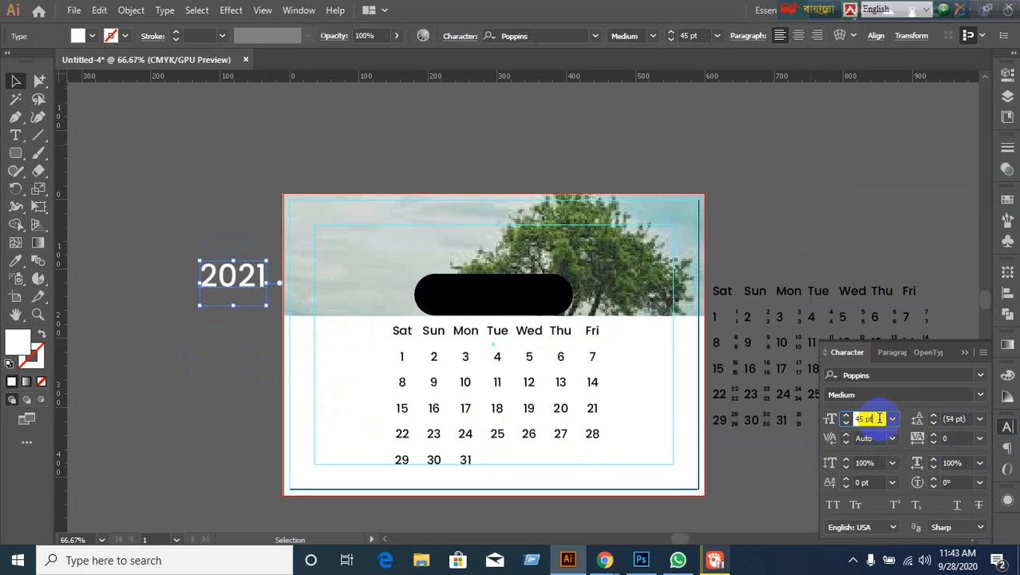
scroll(879, 418, "down", 2)
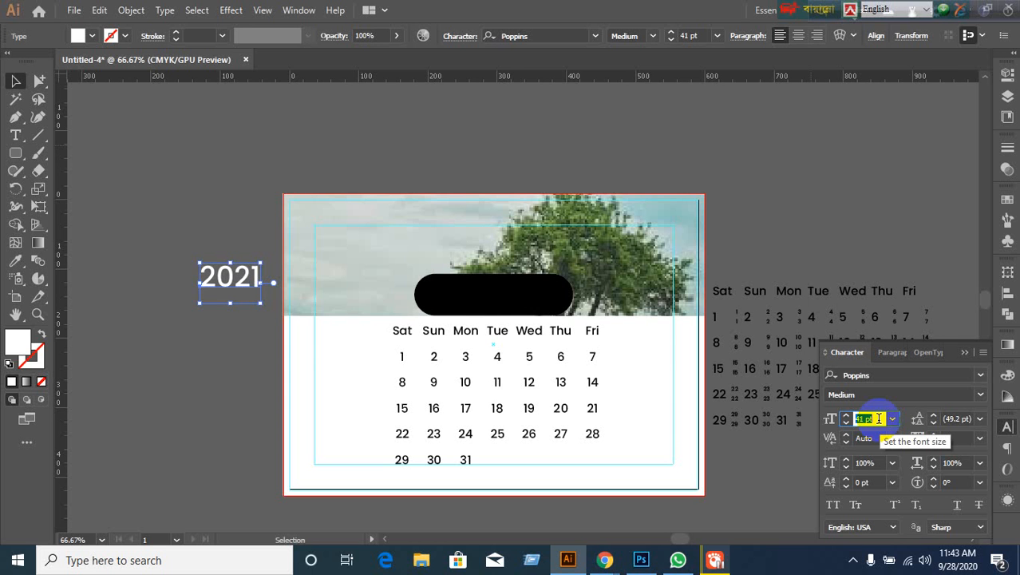
scroll(878, 418, "down", 1)
left_click_drag(224, 292, 489, 303)
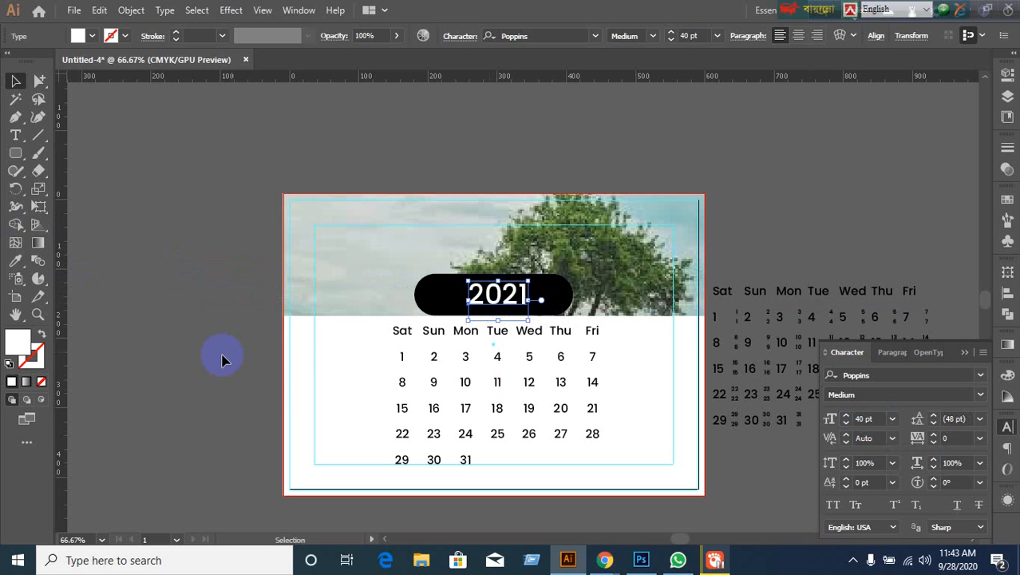
left_click(217, 303)
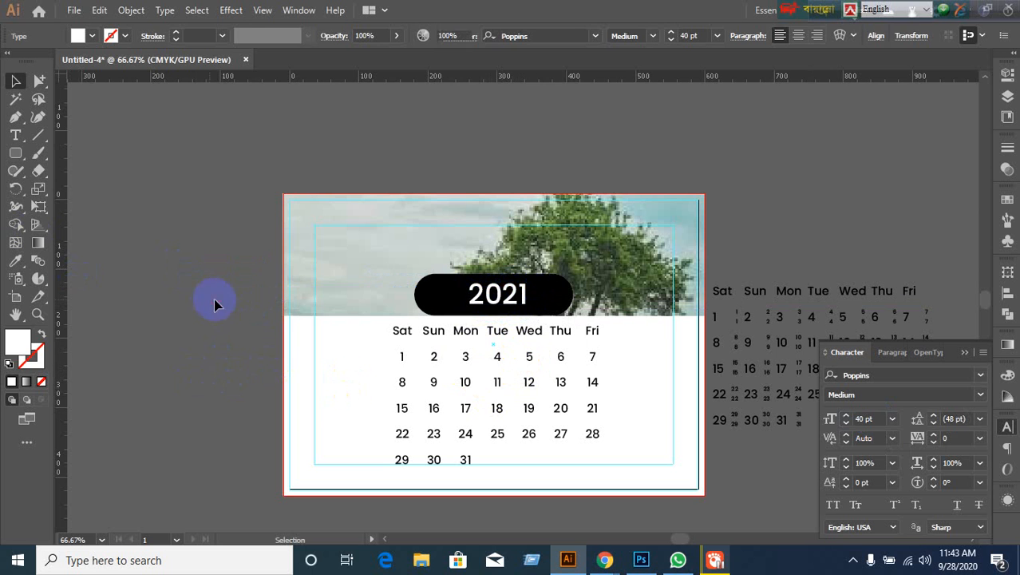
Align the 2021 text and the black rounded rectangle to each other's horizontal and vertical centres
left_click(440, 291)
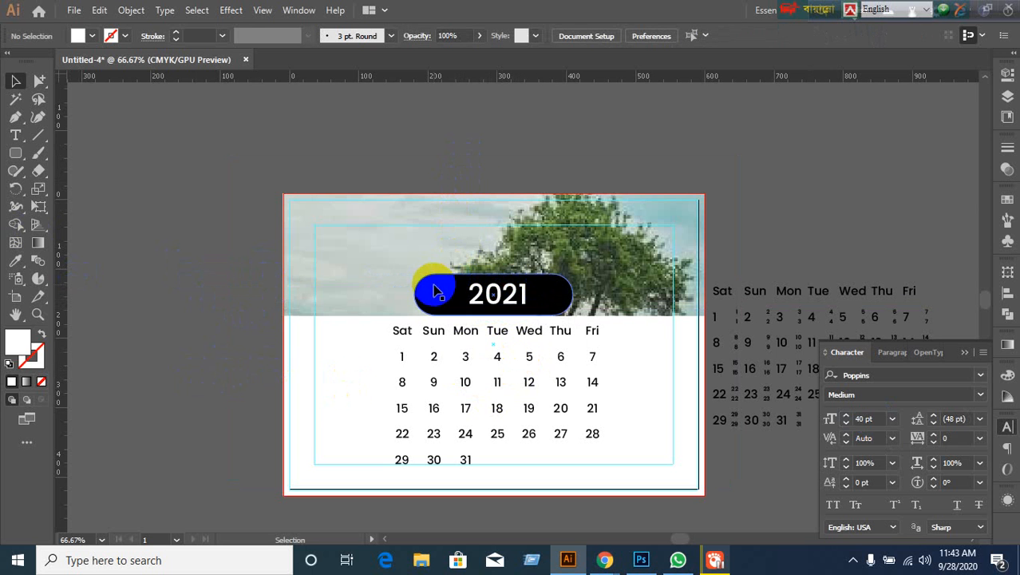
left_click(509, 307, "shift")
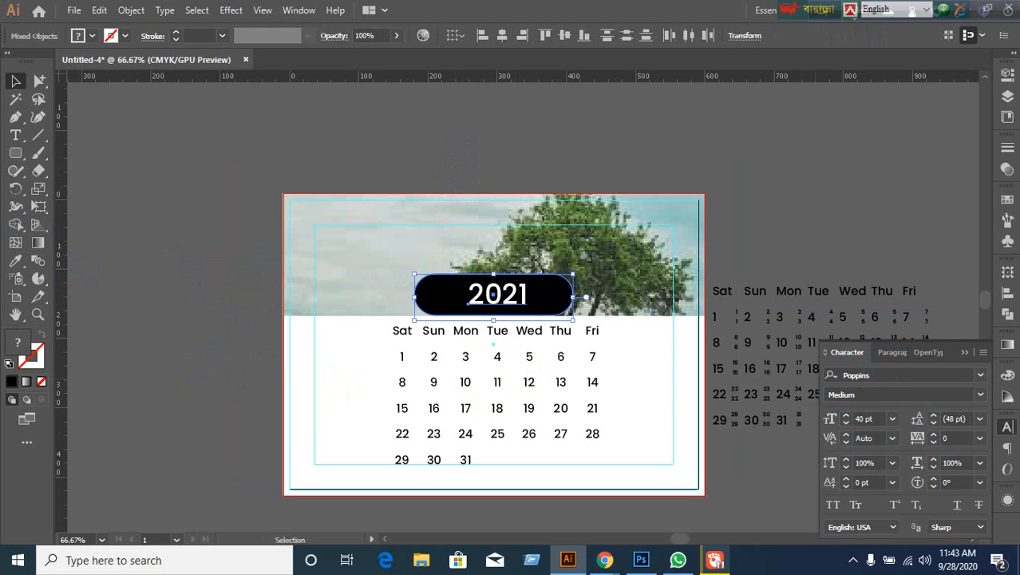
left_click(1002, 295)
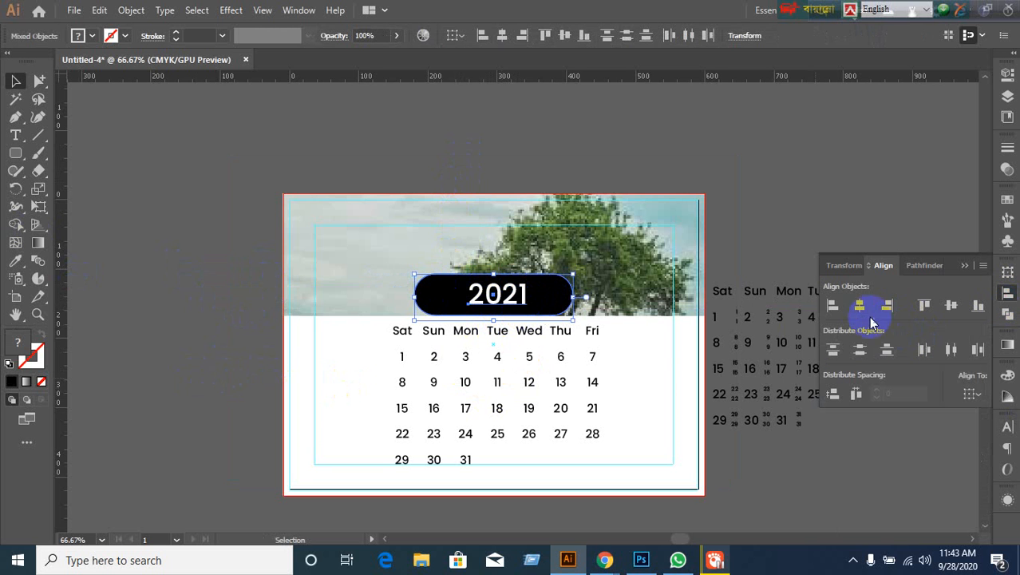
left_click(859, 307)
left_click(950, 306)
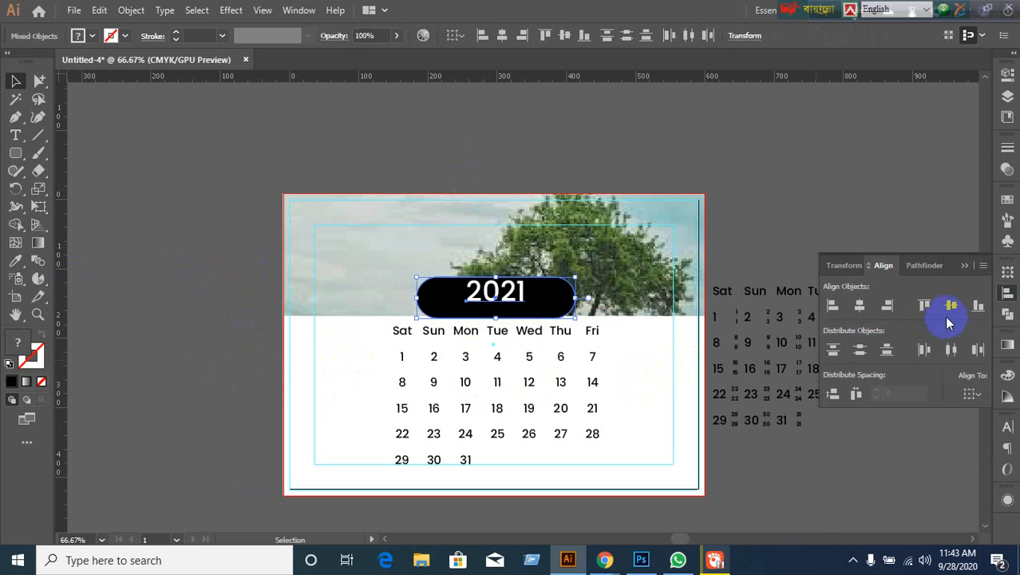
left_click(182, 360)
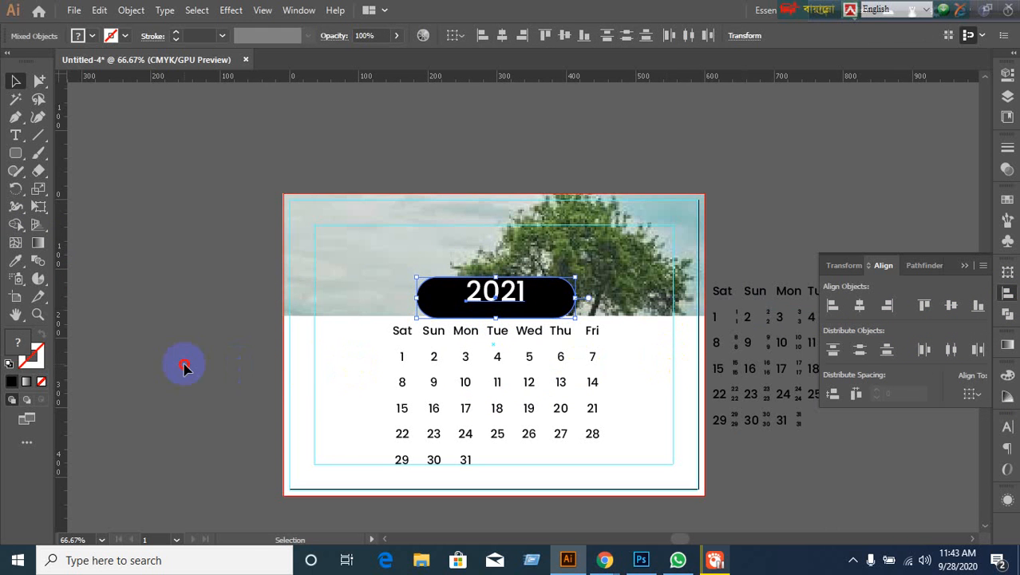
Nudge the 2021 text down until it sits visually centred in the black rounded rectangle
left_click(511, 303)
key("Down")
key("Down")
key("Down")
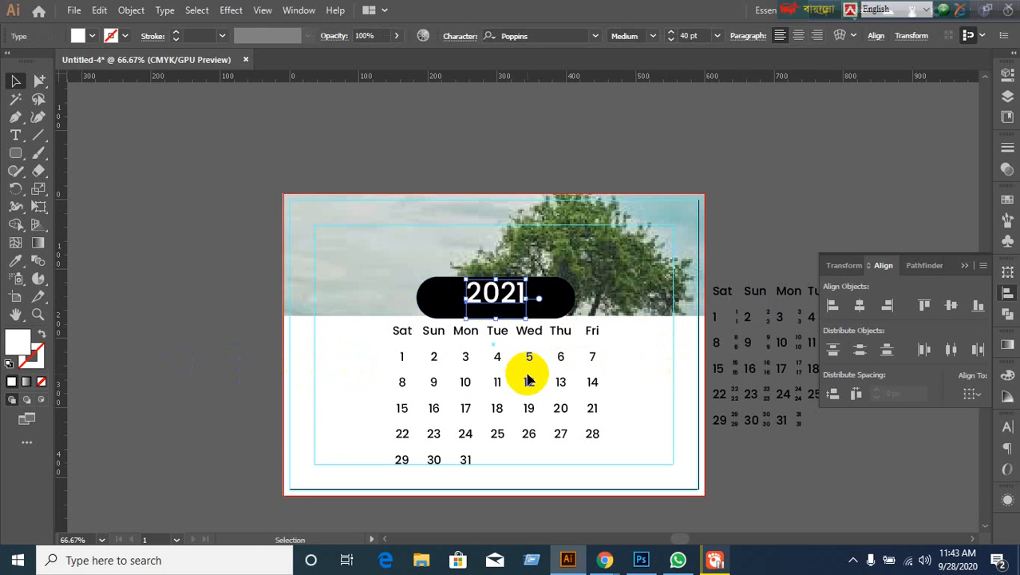
key("Down")
key("Down")
key("Down")
key("Down")
key("Down")
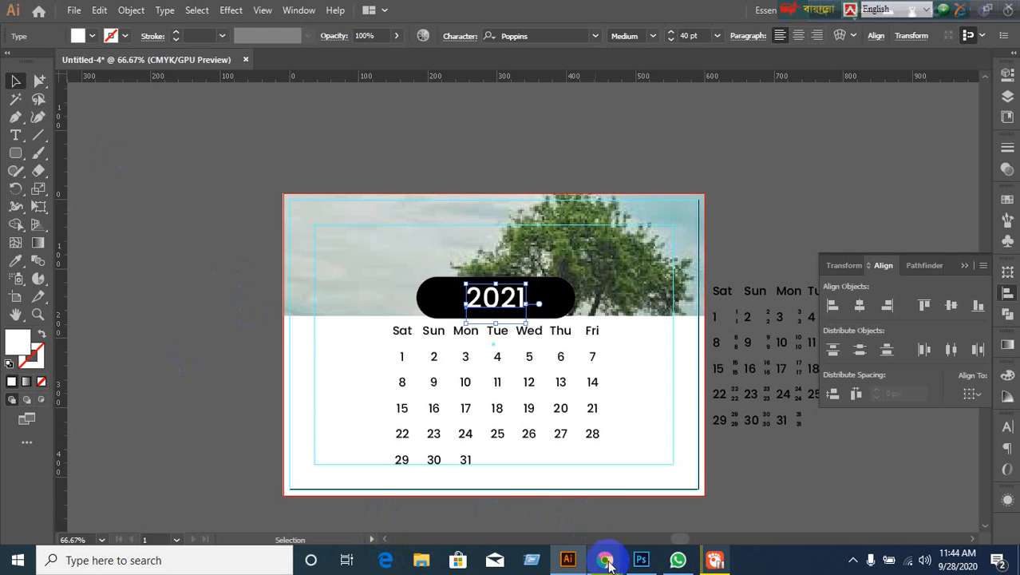
Switch to the Google Meet call in Chrome and stop presenting the screen
mouse_move(605, 558)
left_click(479, 524)
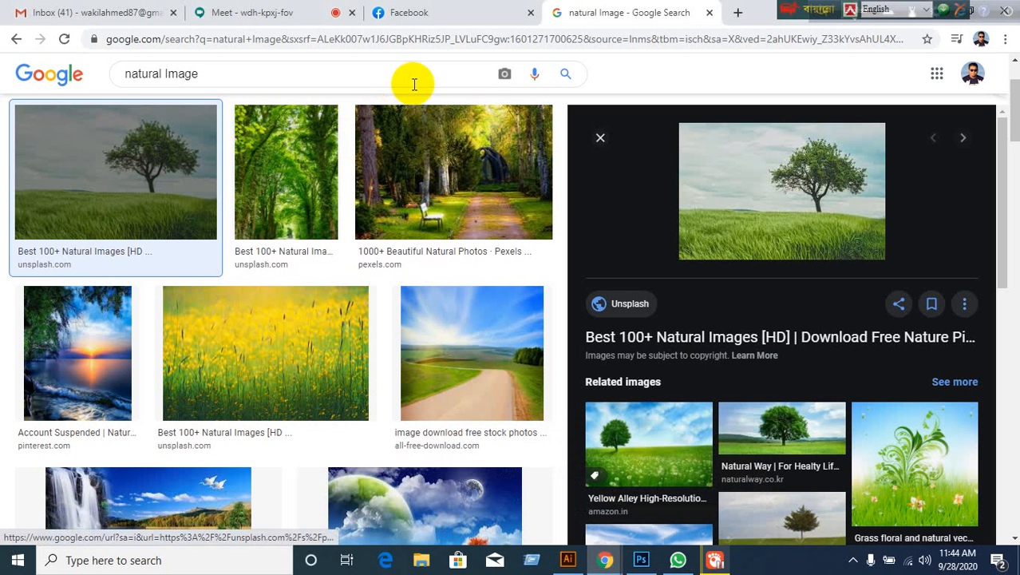
left_click(257, 13)
mouse_move(189, 448)
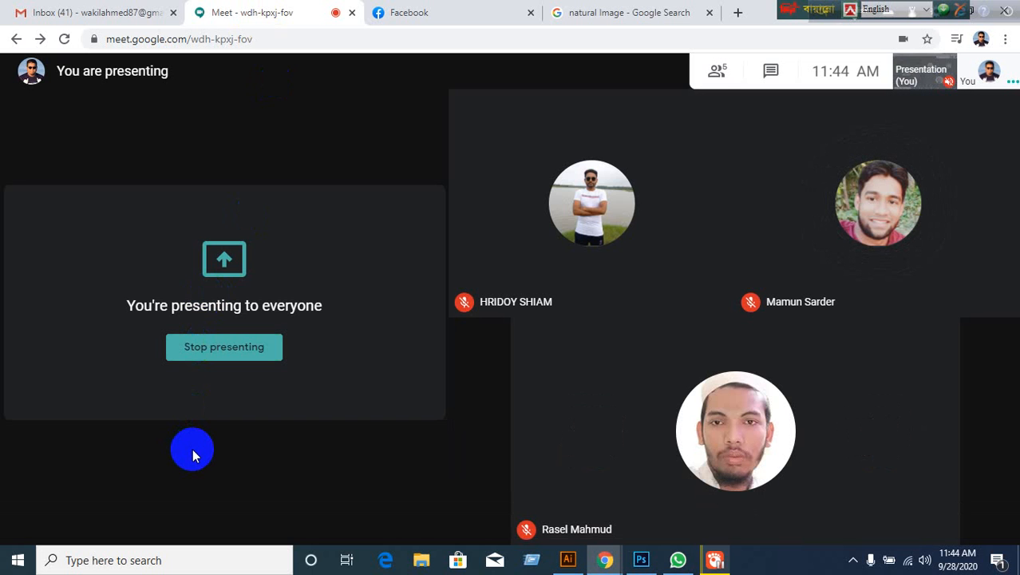
mouse_move(269, 437)
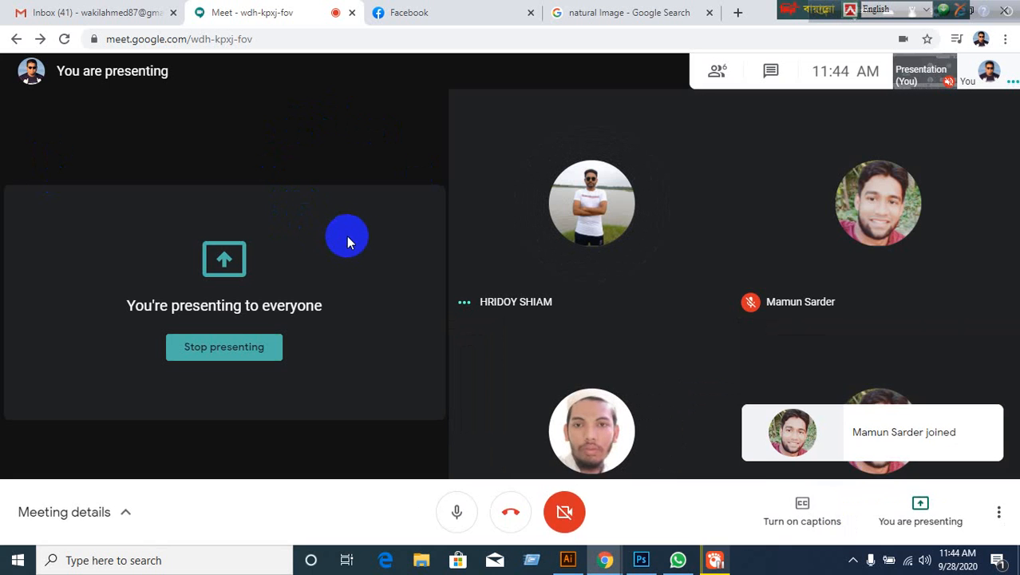
left_click(233, 361)
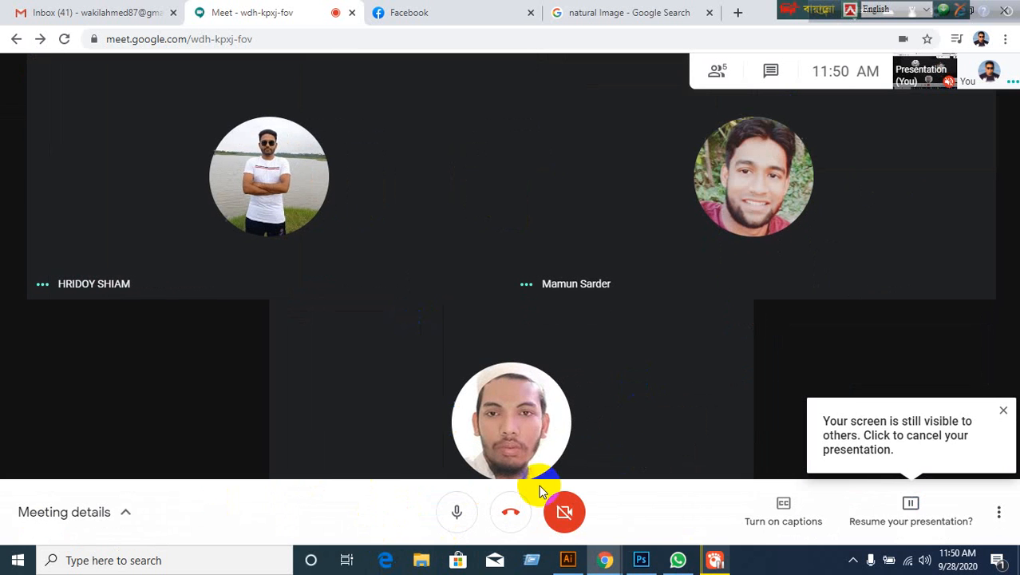
Check the calendar in Illustrator and return to the Google Meet call in Chrome to watch the participant's shared screen
mouse_move(565, 563)
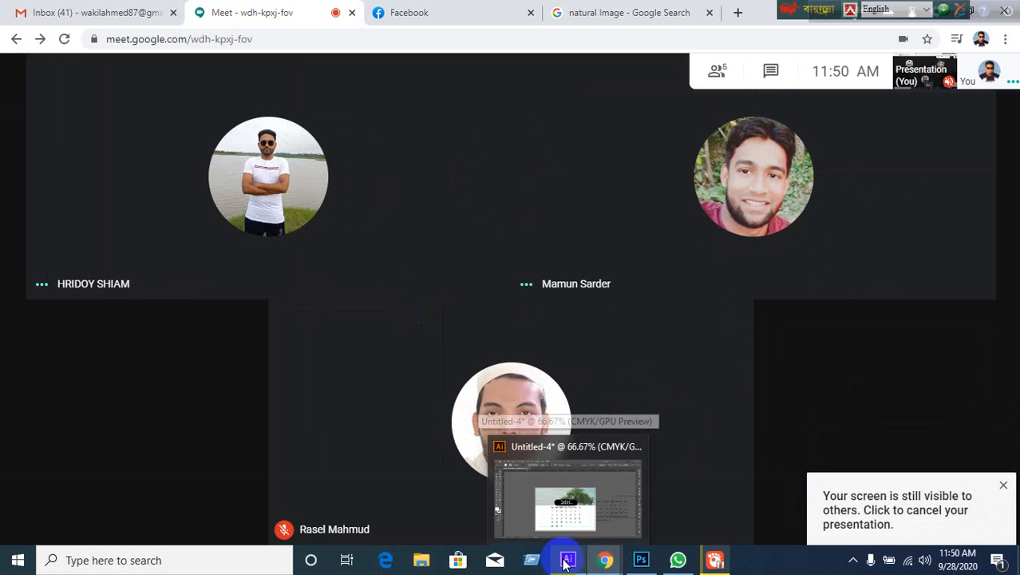
left_click(559, 491)
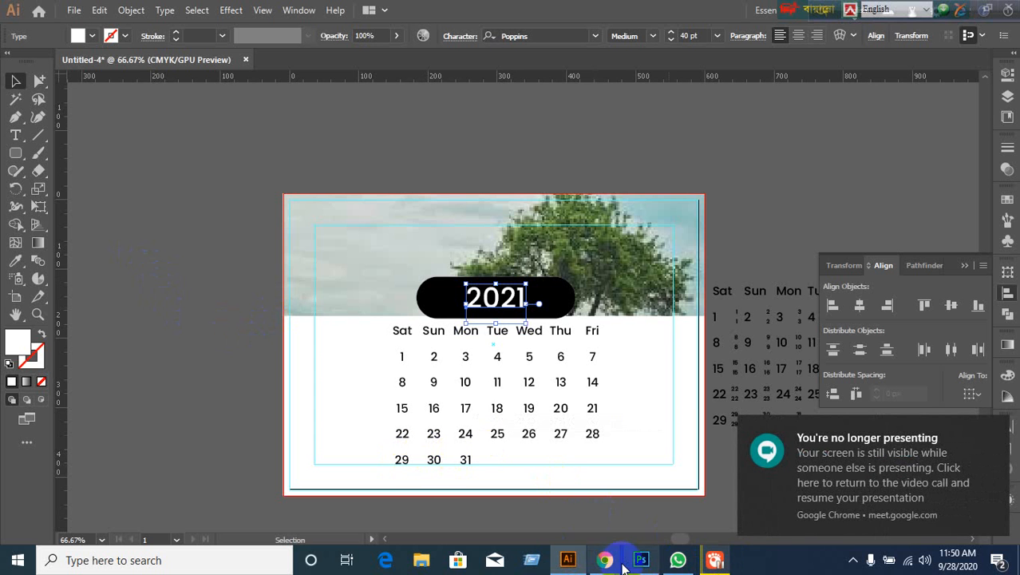
mouse_move(605, 560)
left_click(484, 497)
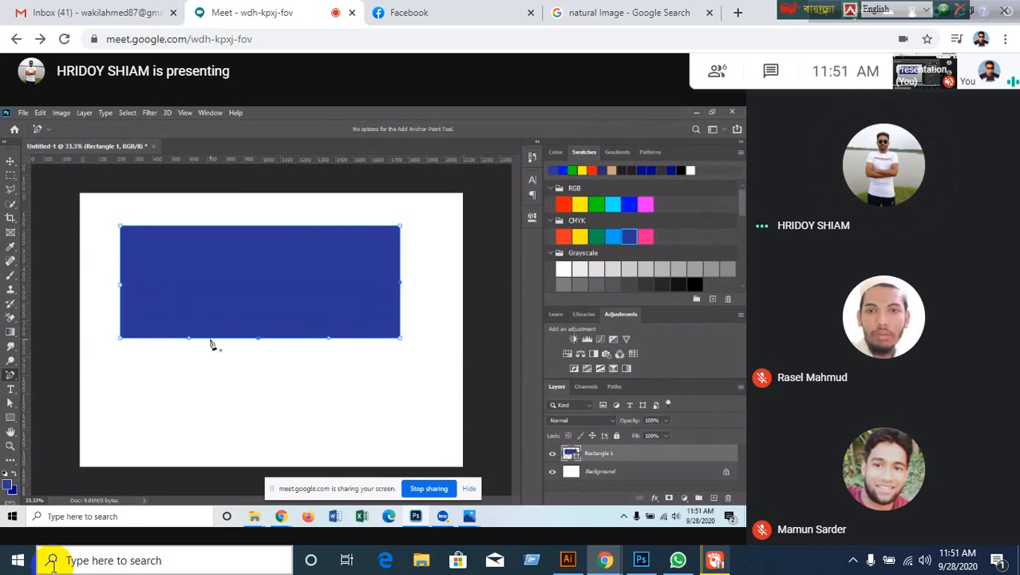
Try to remove the blue rectangle's two lower corner points with the Delete Anchor Point Tool, and undo both deletions
right_click(10, 374)
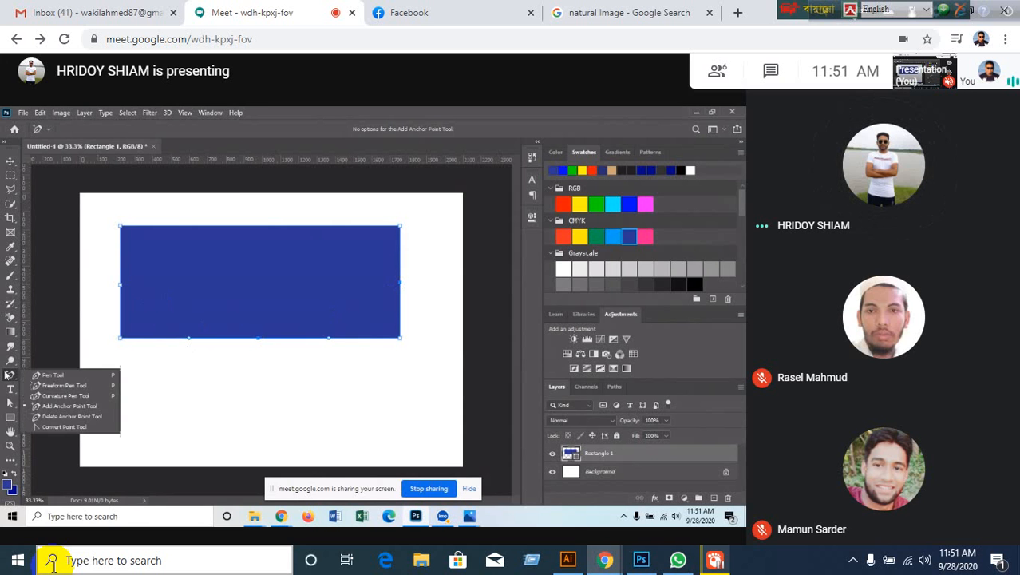
left_click(35, 415)
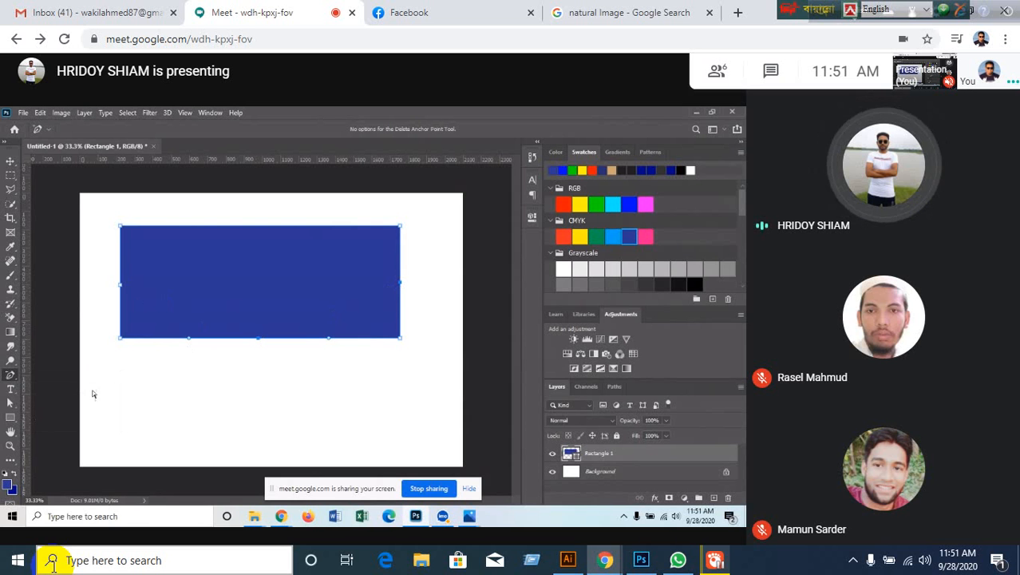
left_click(122, 339)
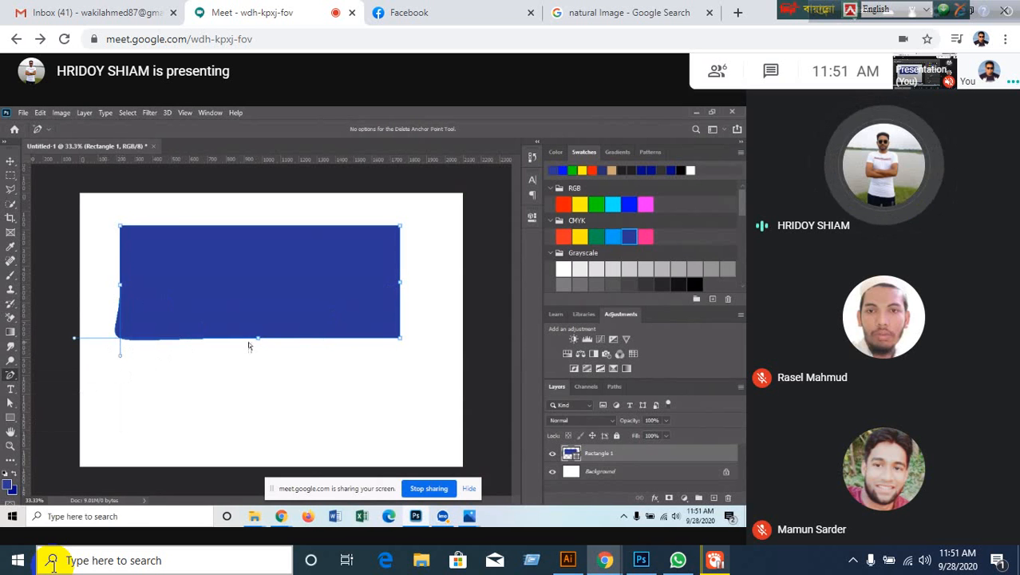
left_click(400, 340)
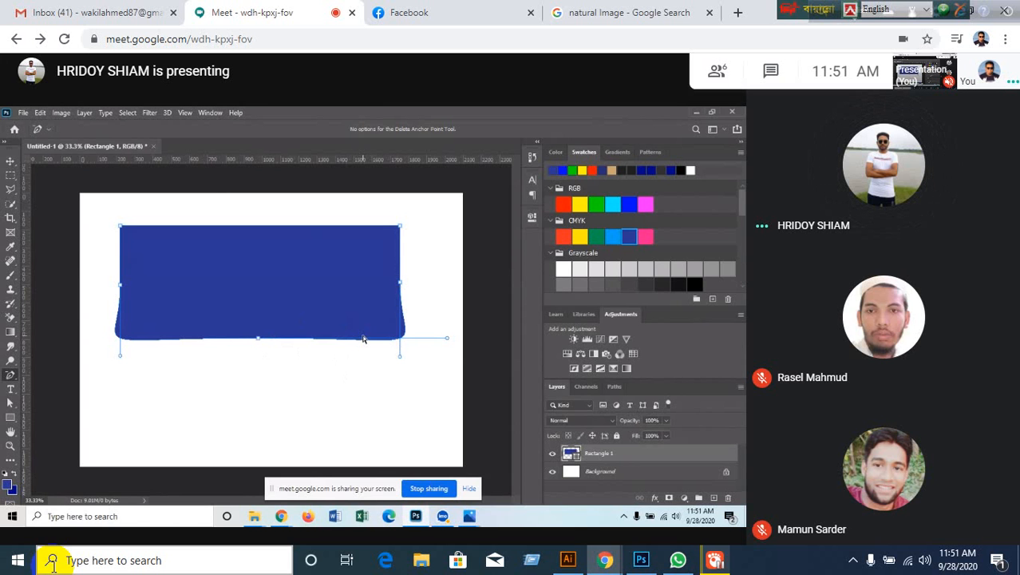
key("ctrl+z")
key("ctrl+z")
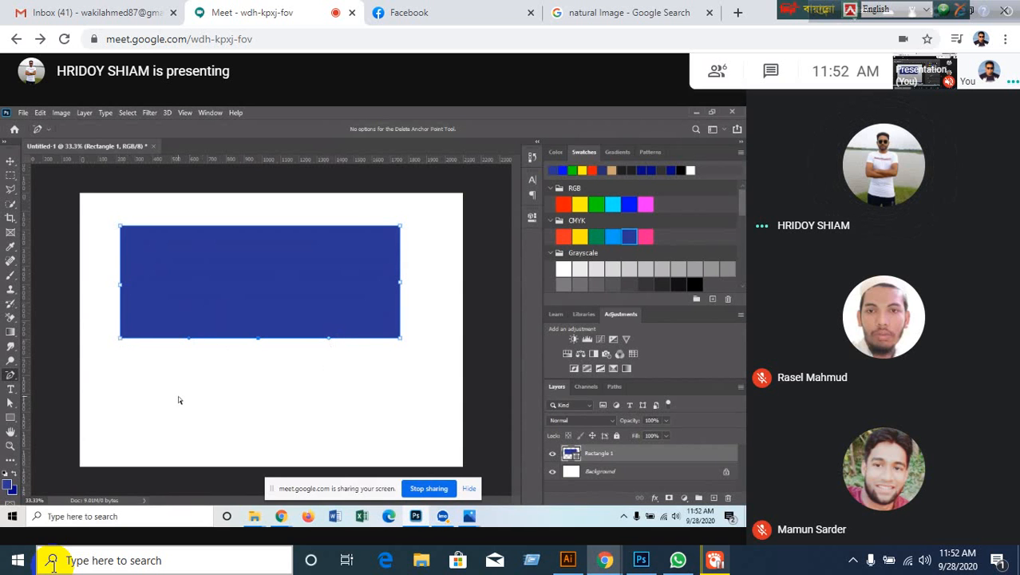
Undo the earlier edits to the rectangle, back to its bright blue fill and corner points only
key("ctrl+z")
key("ctrl+z")
key("ctrl+z")
key("ctrl+z")
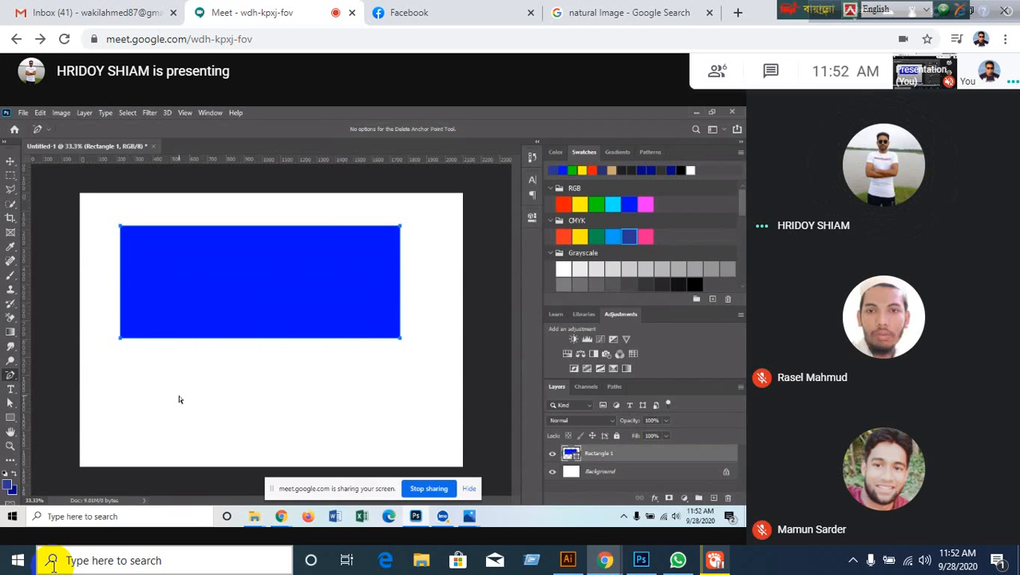
Undo the wide rectangle's recolouring and its creation, and open the fill choices of the Rectangle tool
key("ctrl+z")
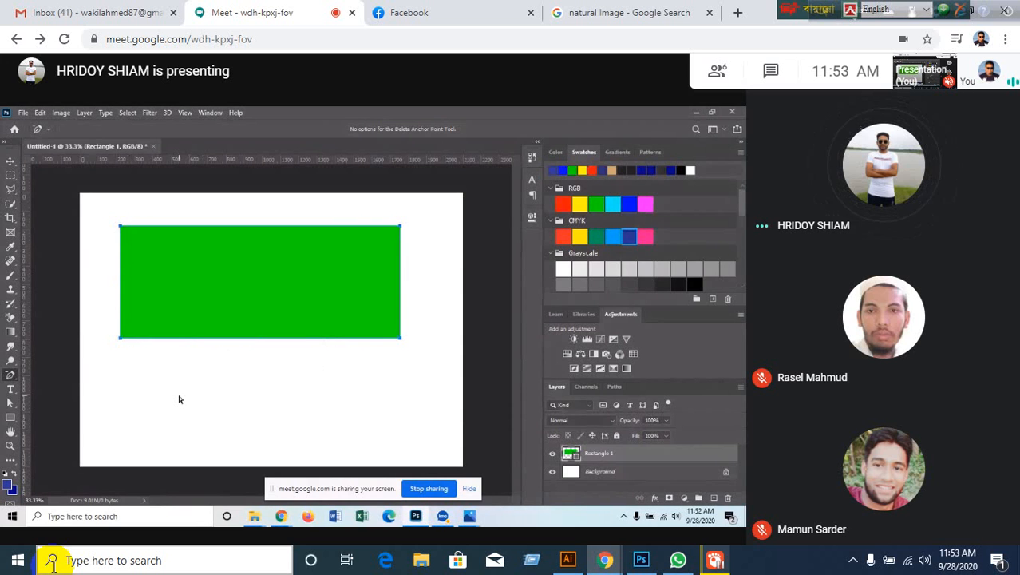
key("ctrl+z")
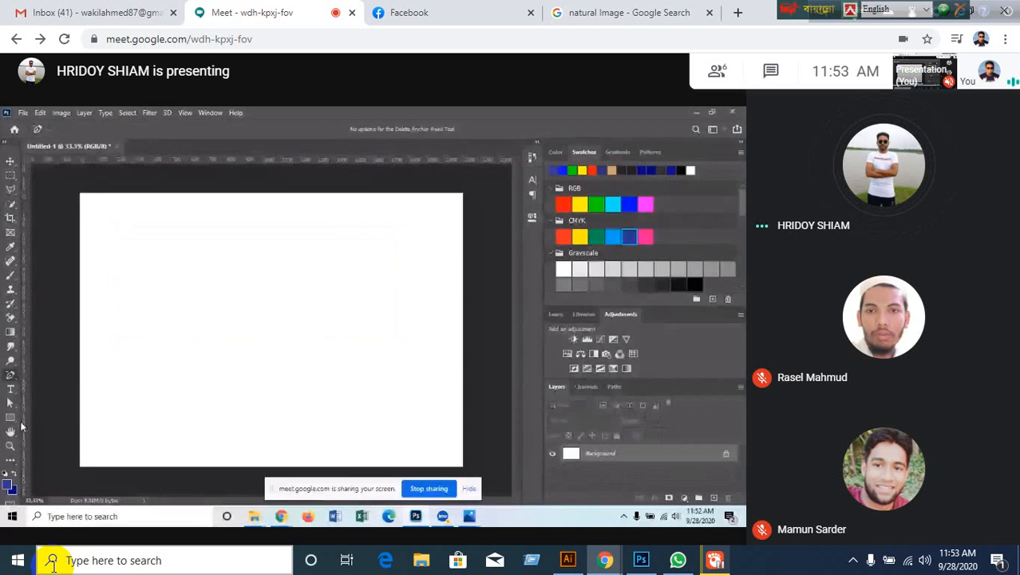
left_click(10, 417)
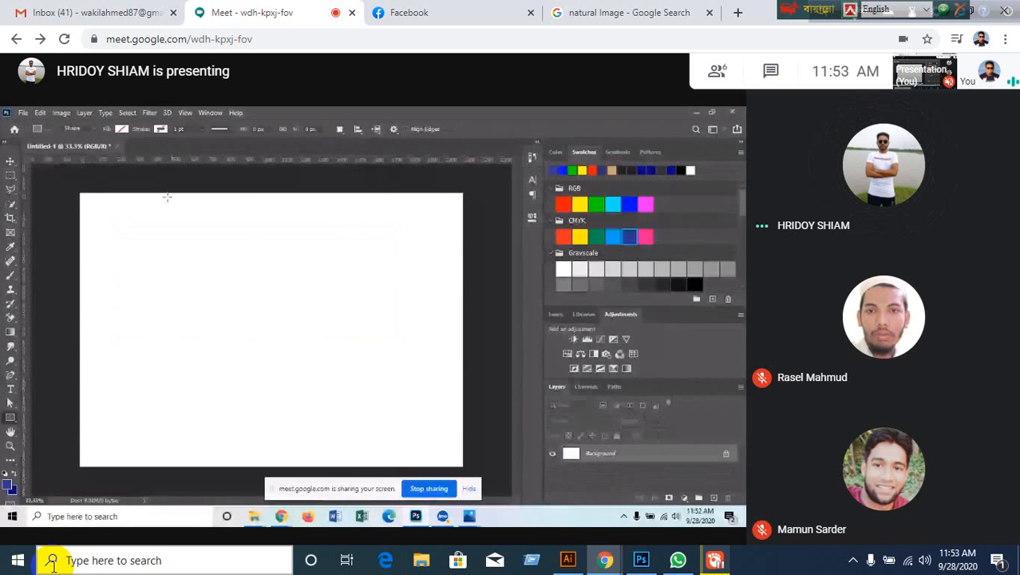
left_click(121, 128)
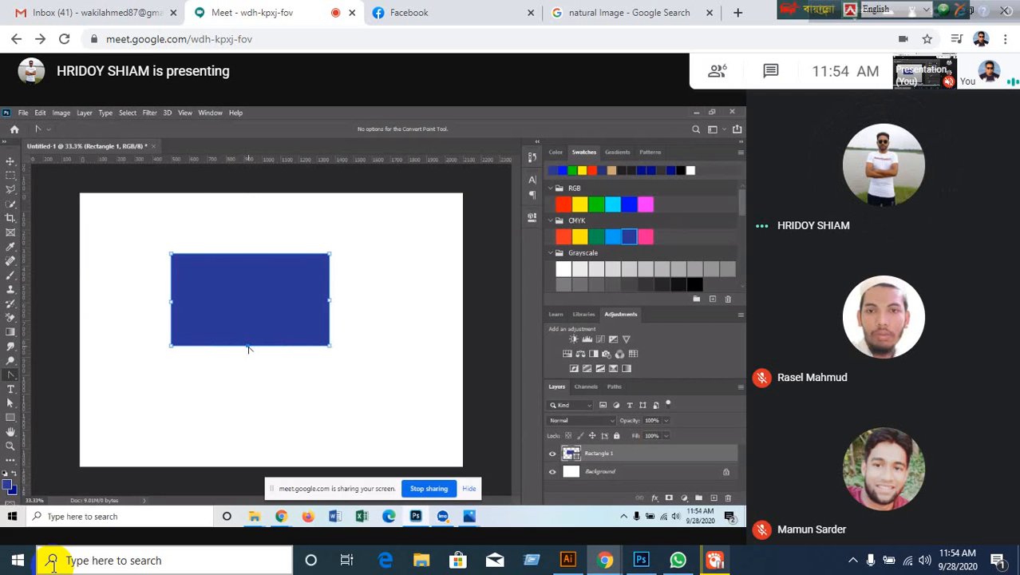
Delete the blue rectangle's two lower corner anchor points and start straightening the curved lower edges with the Convert Point Tool
right_click(9, 375)
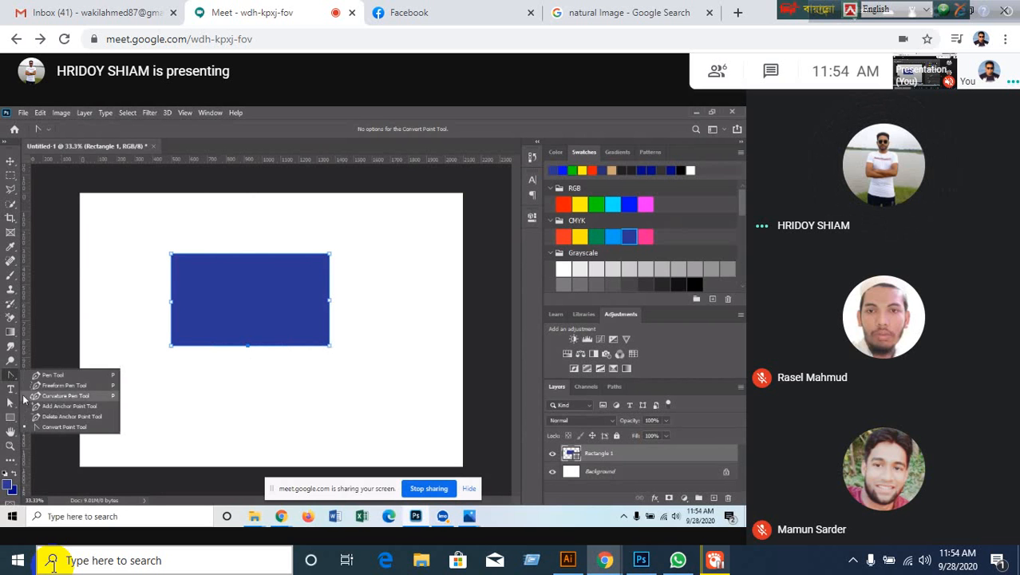
left_click(54, 412)
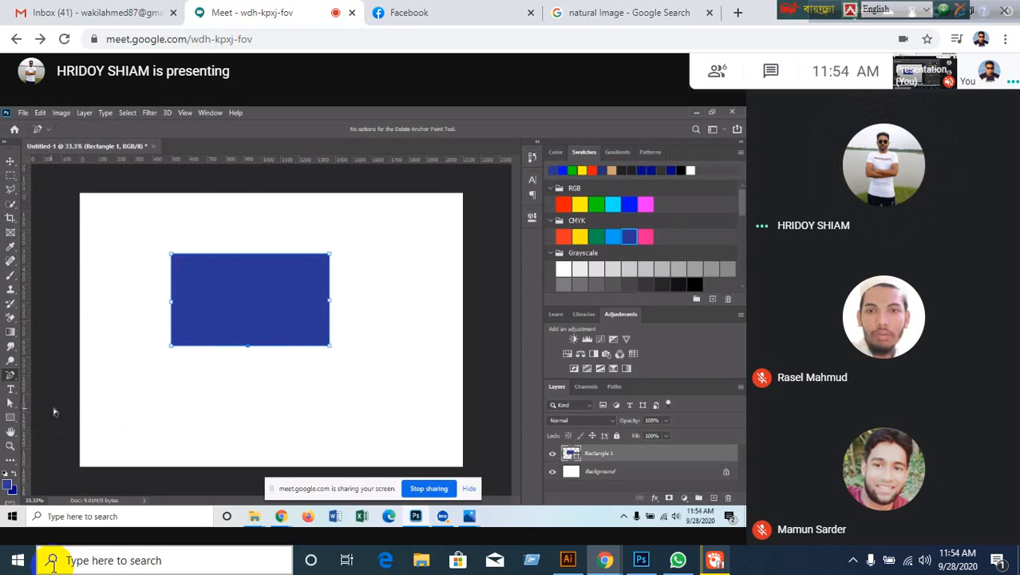
left_click(328, 347)
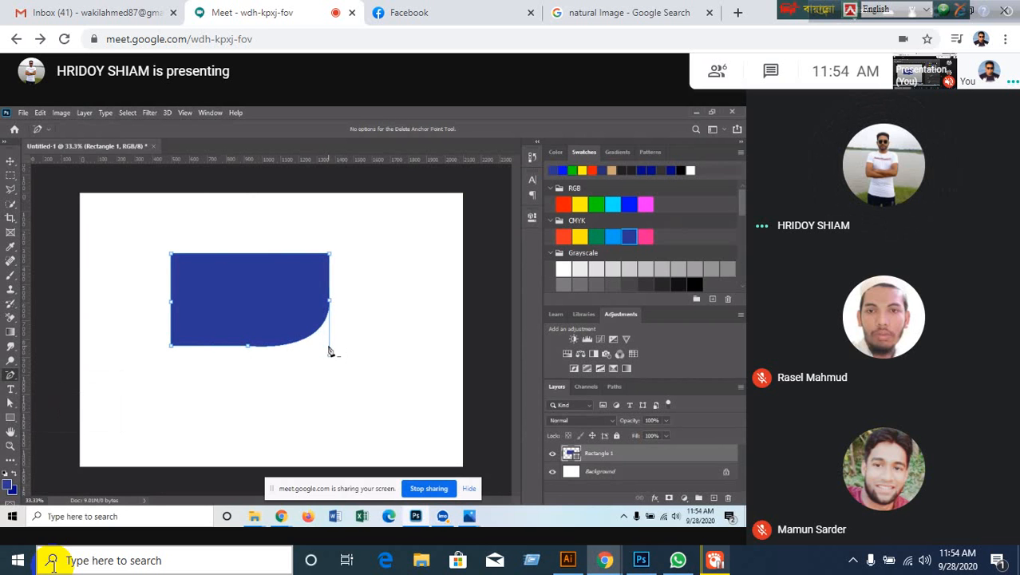
left_click(171, 347)
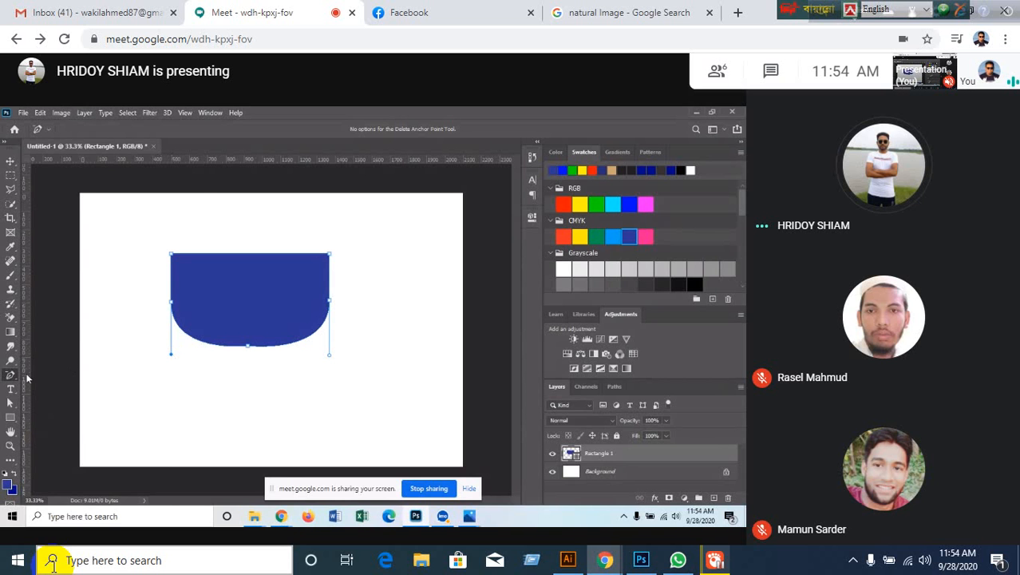
right_click(11, 378)
left_click(72, 429)
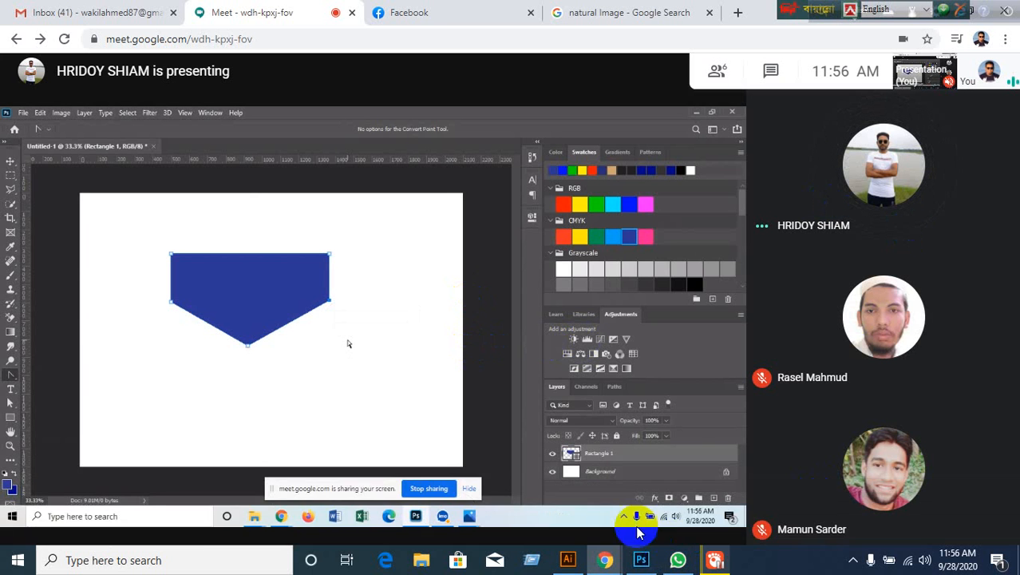
mouse_move(640, 564)
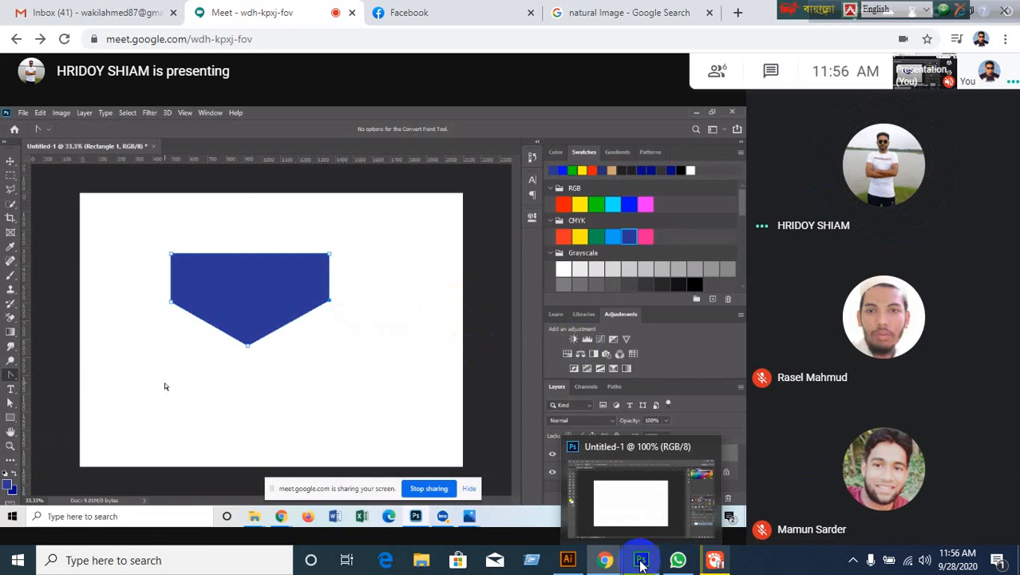
left_click(640, 564)
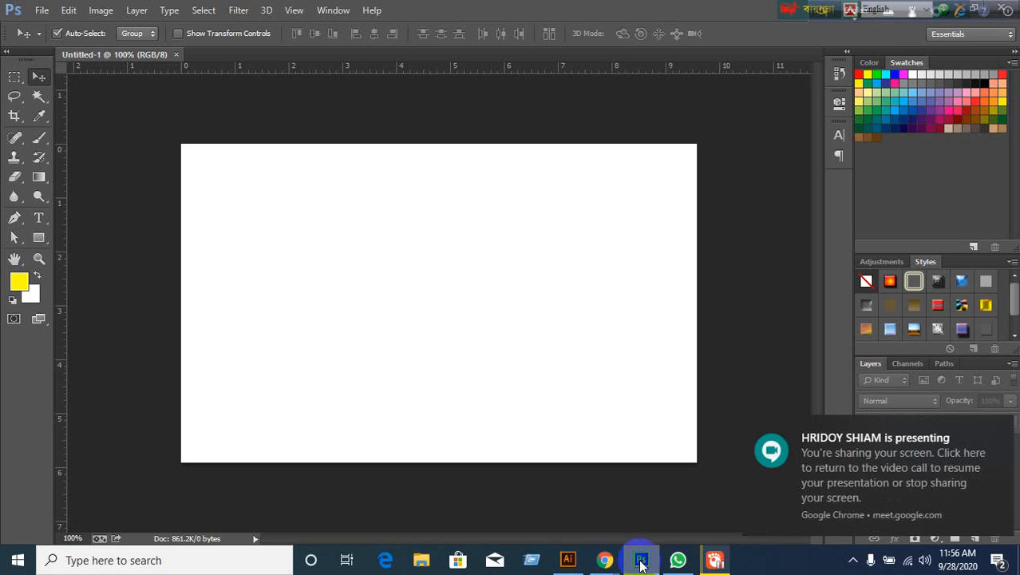
left_click(640, 559)
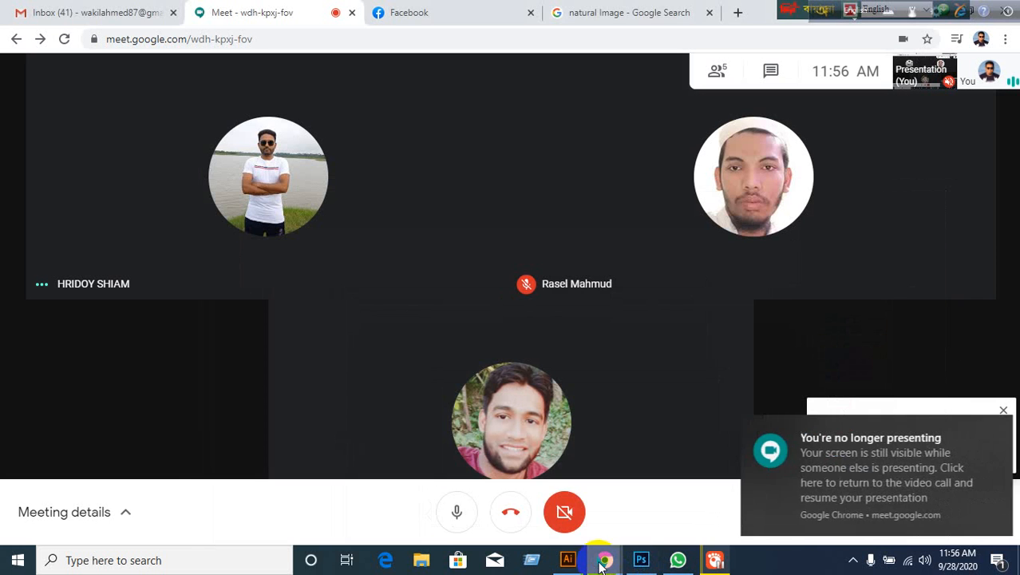
Return to the Google Meet call and stop the paused screen sharing
mouse_move(597, 561)
left_click(489, 481)
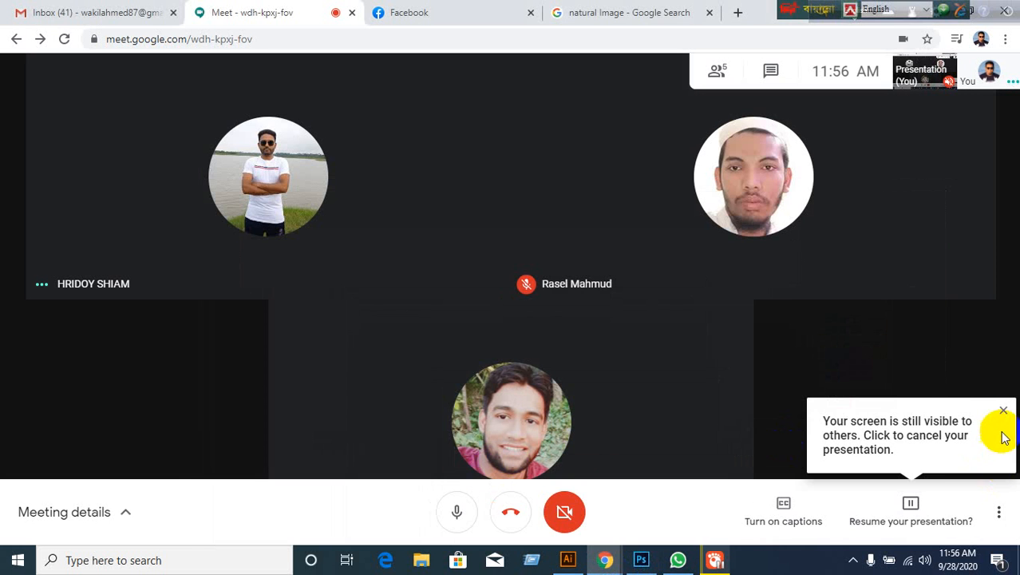
left_click(912, 517)
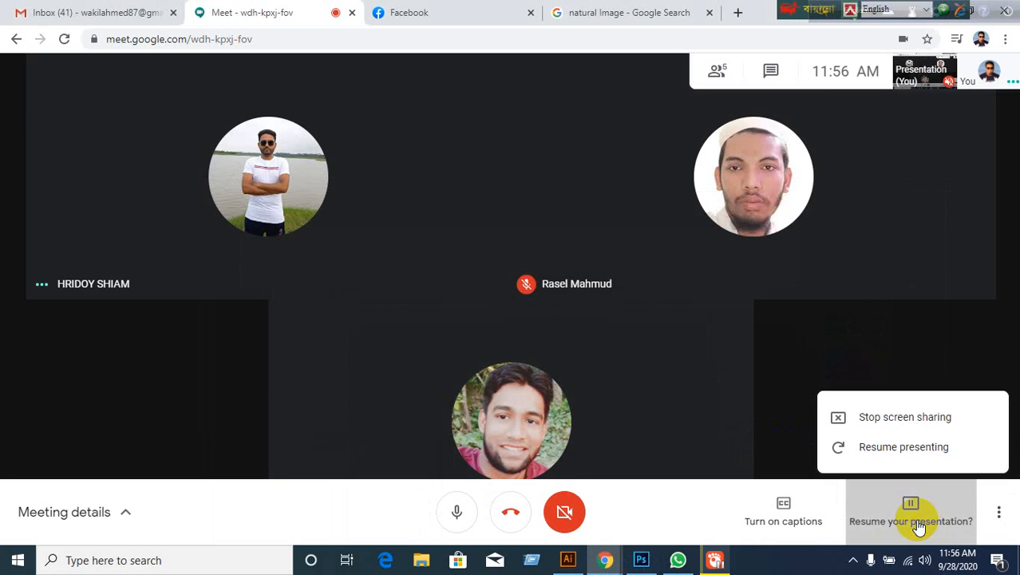
left_click(883, 412)
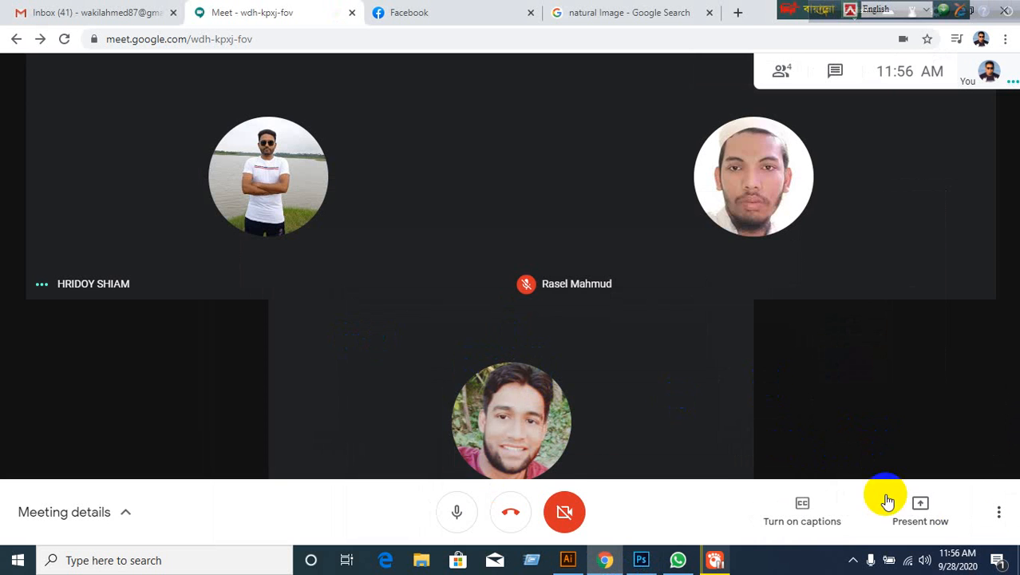
Present the entire screen to the call and hide the sharing notice
left_click(921, 528)
left_click(894, 382)
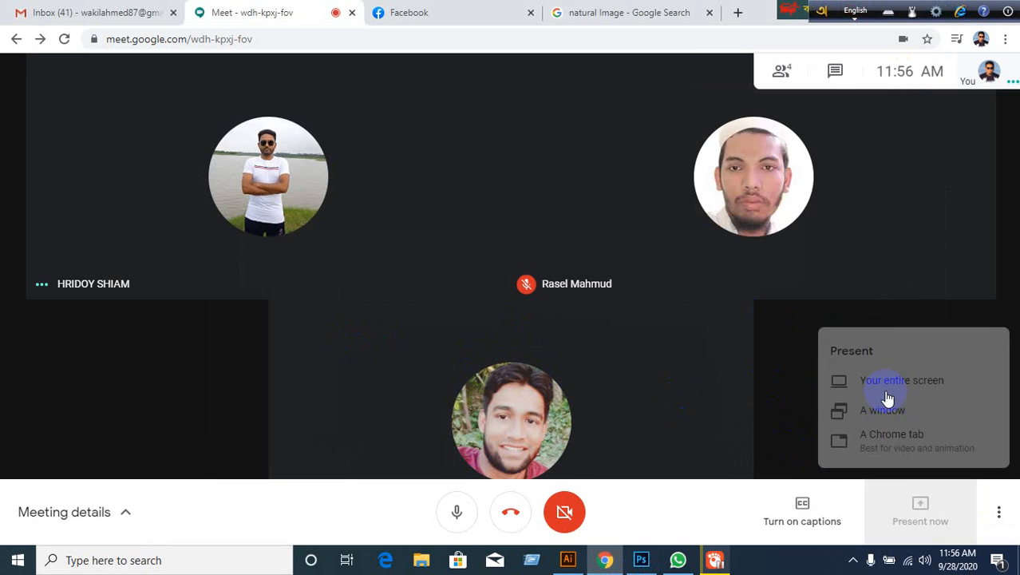
left_click(380, 224)
left_click(643, 361)
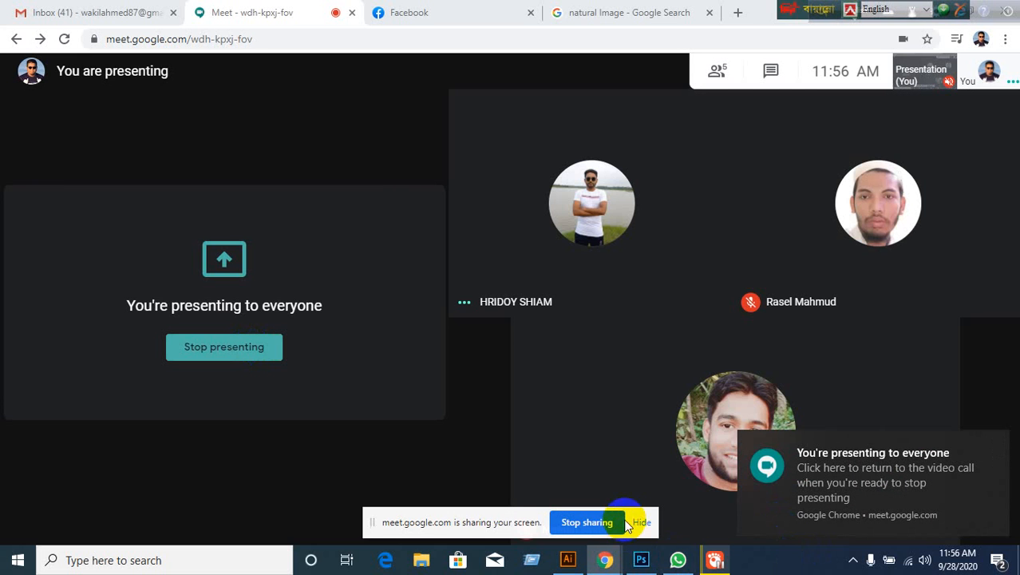
left_click(642, 524)
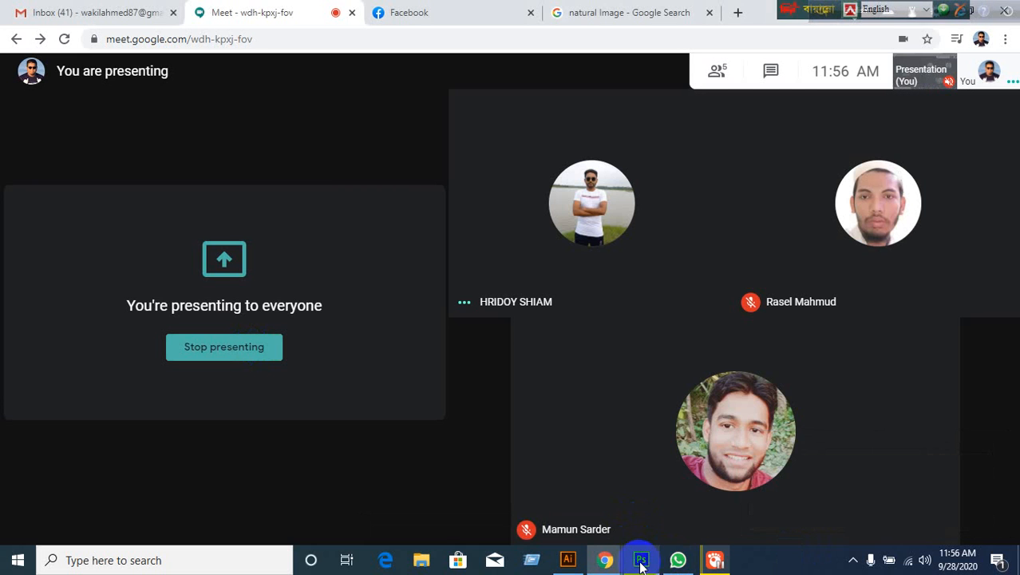
Switch to Photoshop and create a yellow six-sided polygon, 100 px wide and 100 px high
left_click(642, 560)
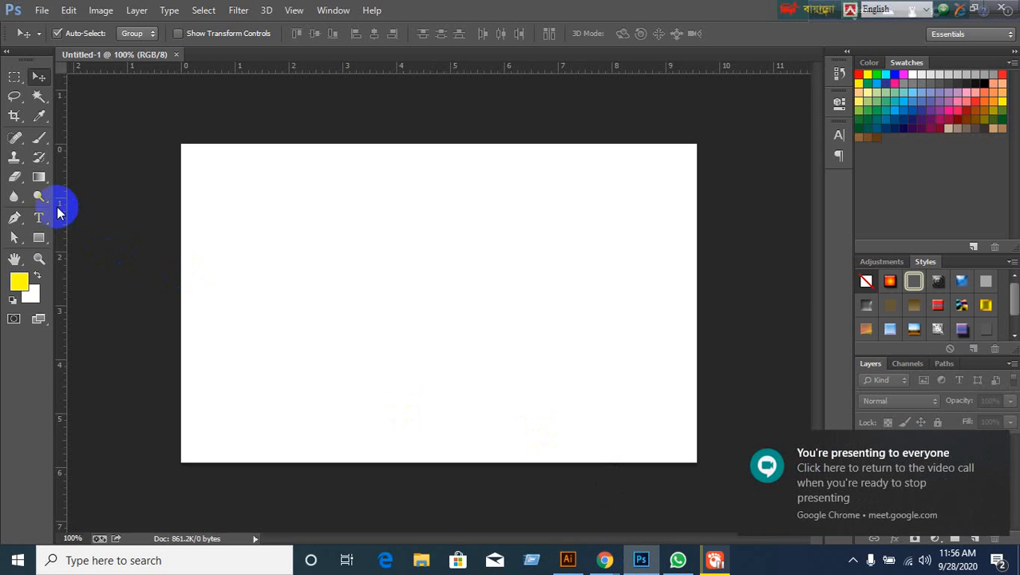
left_click_drag(40, 238, 104, 281)
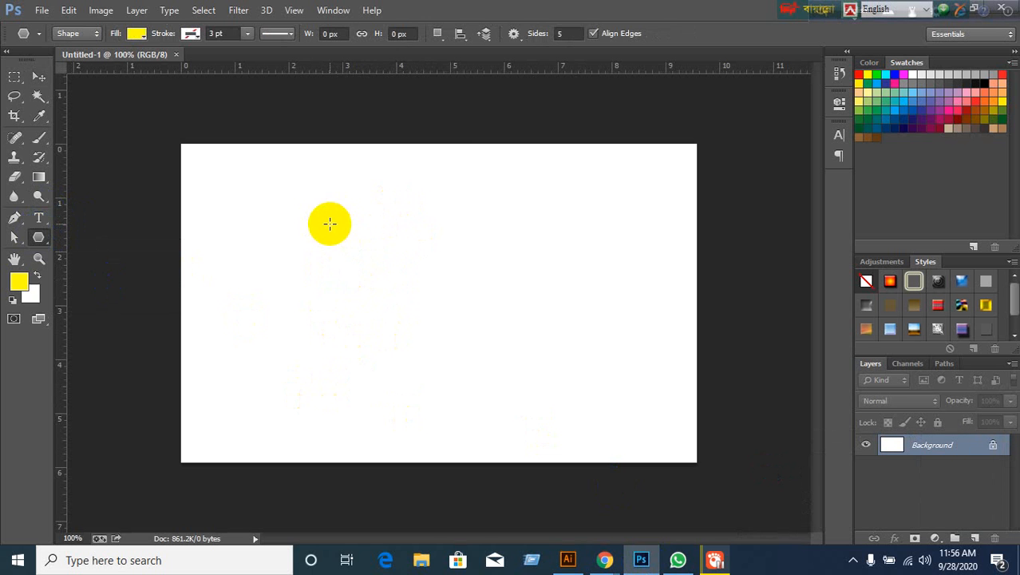
left_click_drag(329, 223, 467, 363)
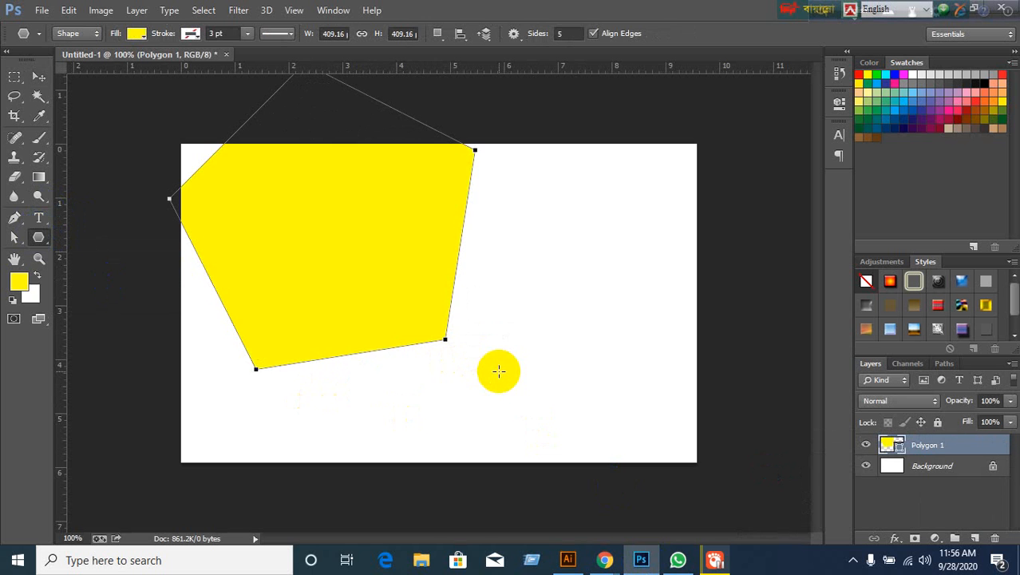
key("ctrl+z")
left_click(382, 263)
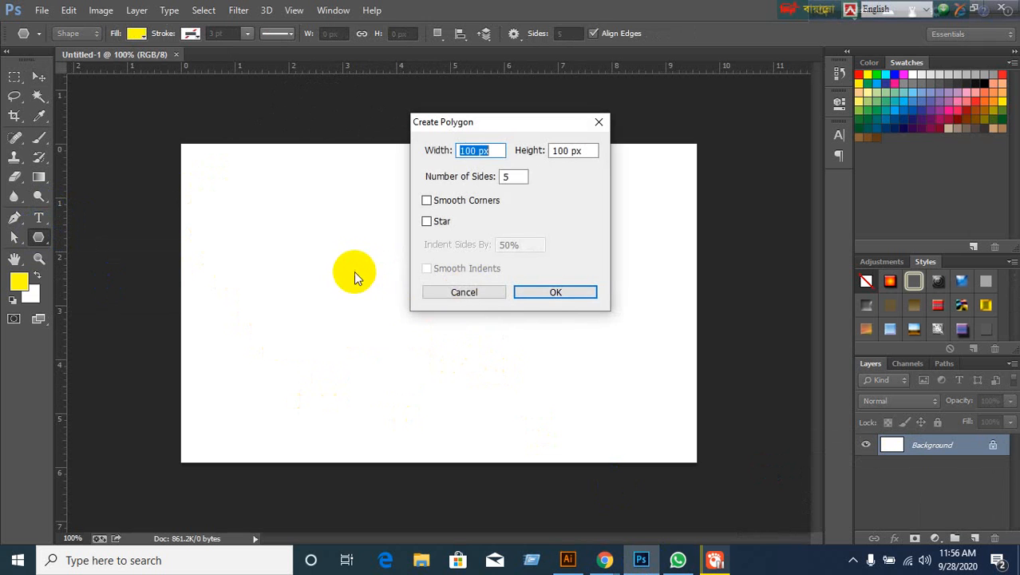
double_click(513, 176)
type("6")
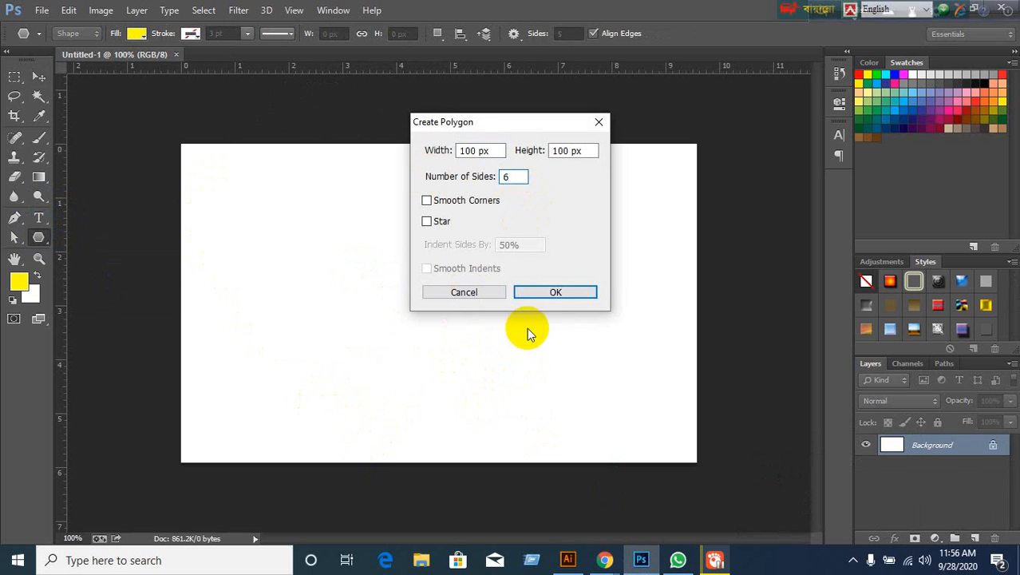
left_click(548, 293)
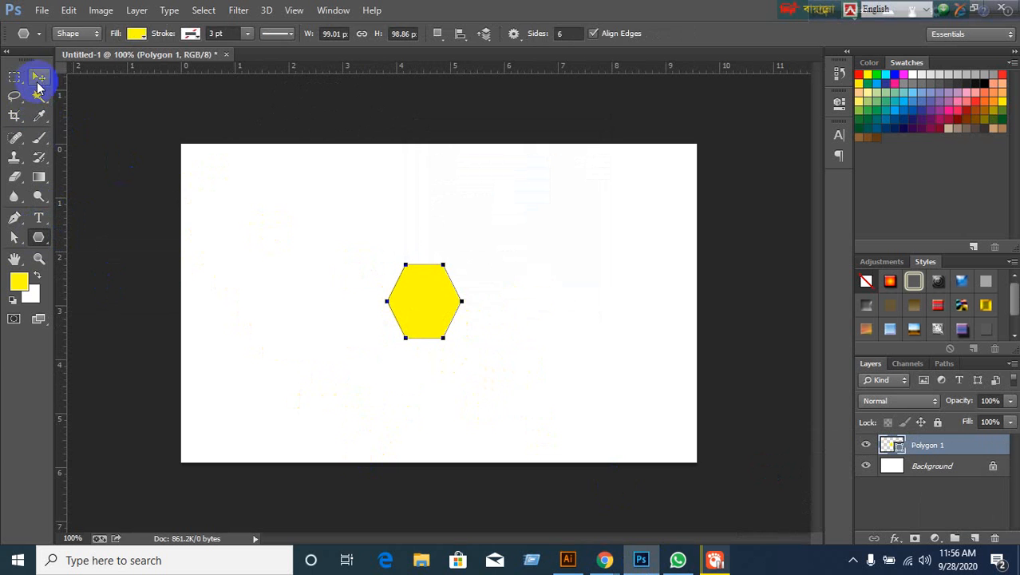
Transform the hexagon by rotating it 90°, scaling it to about 233% and moving it to the middle of the canvas
left_click(38, 77)
left_click(654, 471)
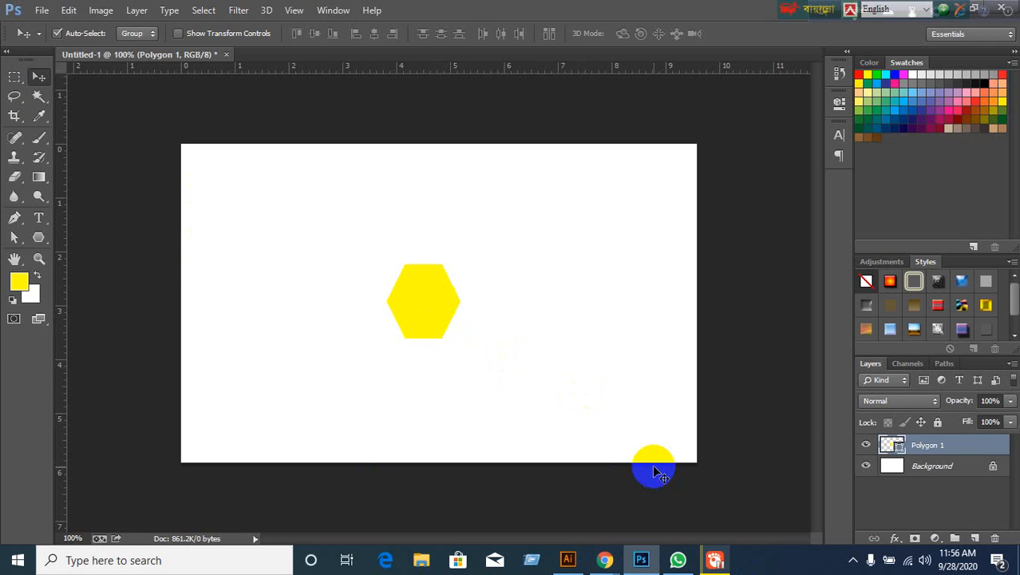
key("ctrl+t")
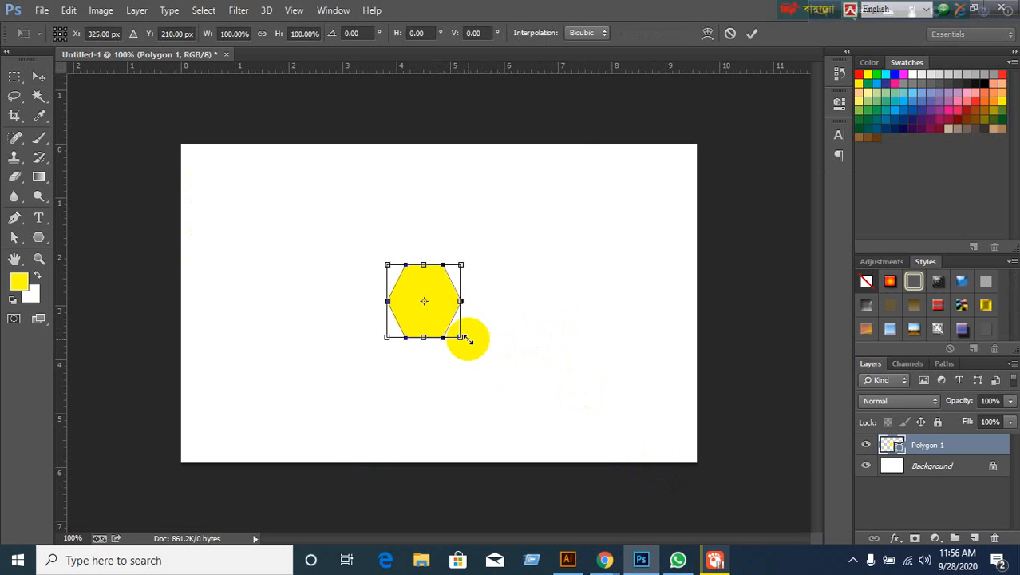
left_click_drag(454, 340, 728, 534)
left_click_drag(715, 278, 573, 459)
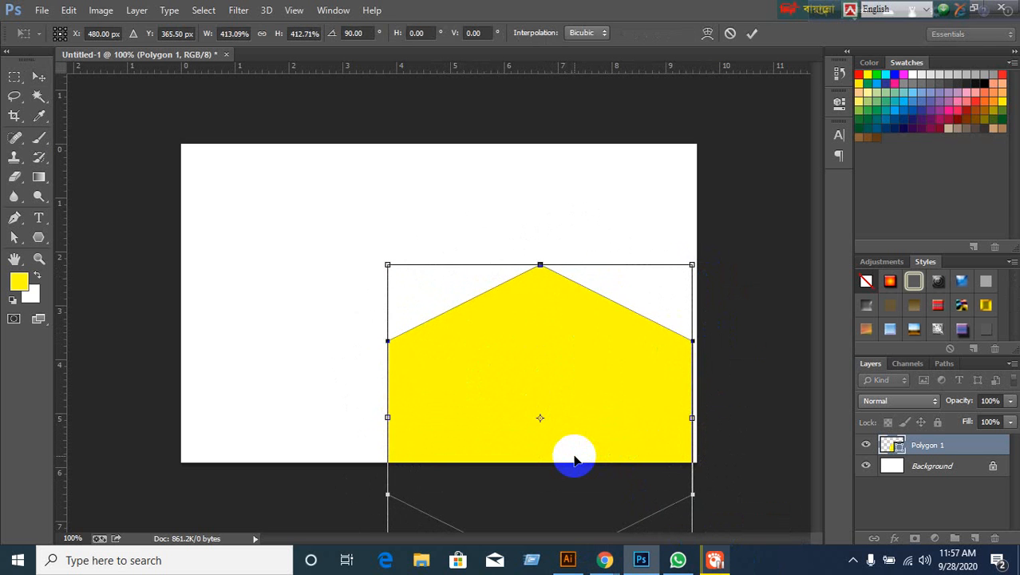
left_click_drag(565, 380, 476, 332)
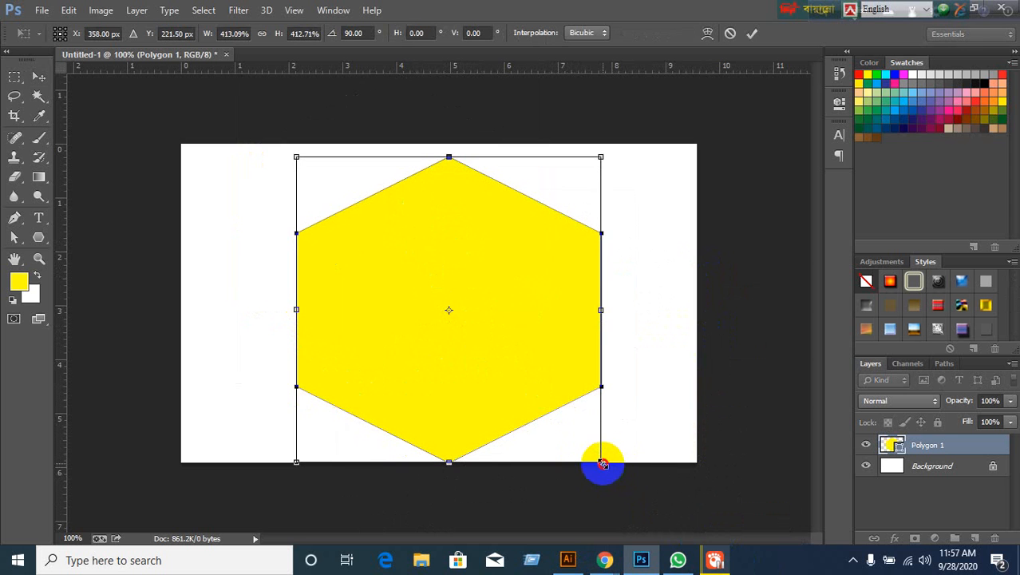
left_click_drag(602, 463, 468, 328)
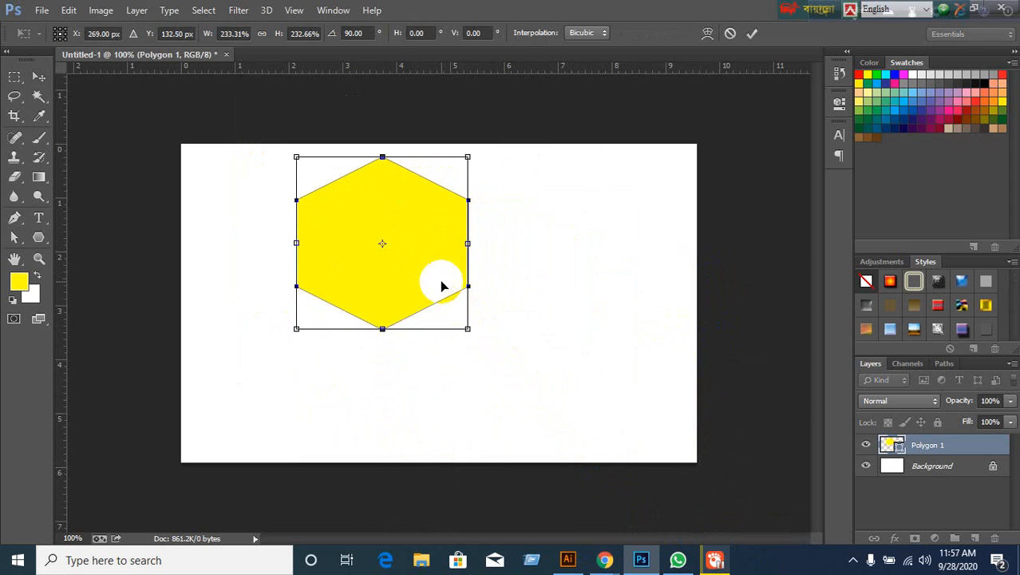
left_click_drag(443, 286, 500, 340)
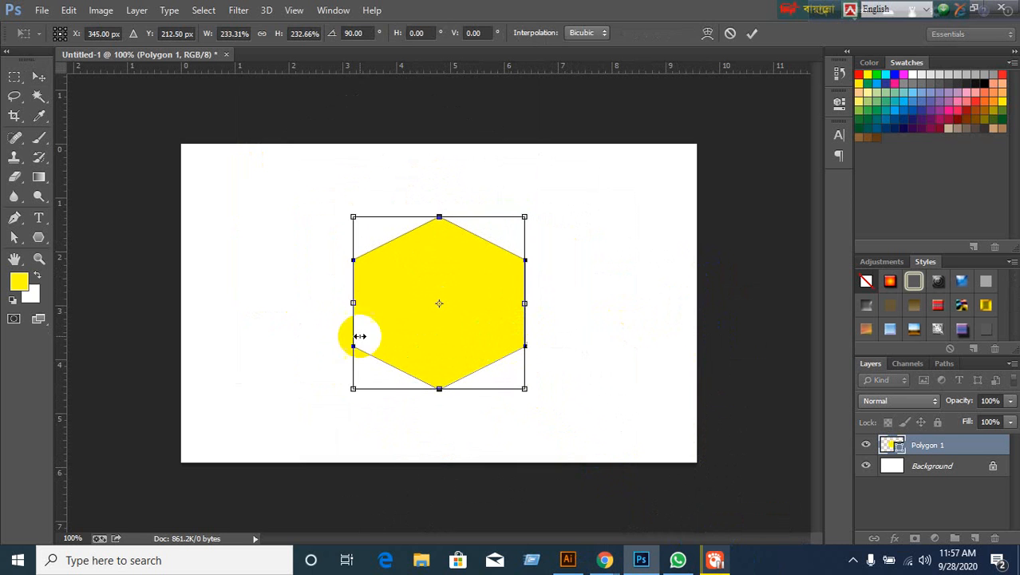
left_click(752, 33)
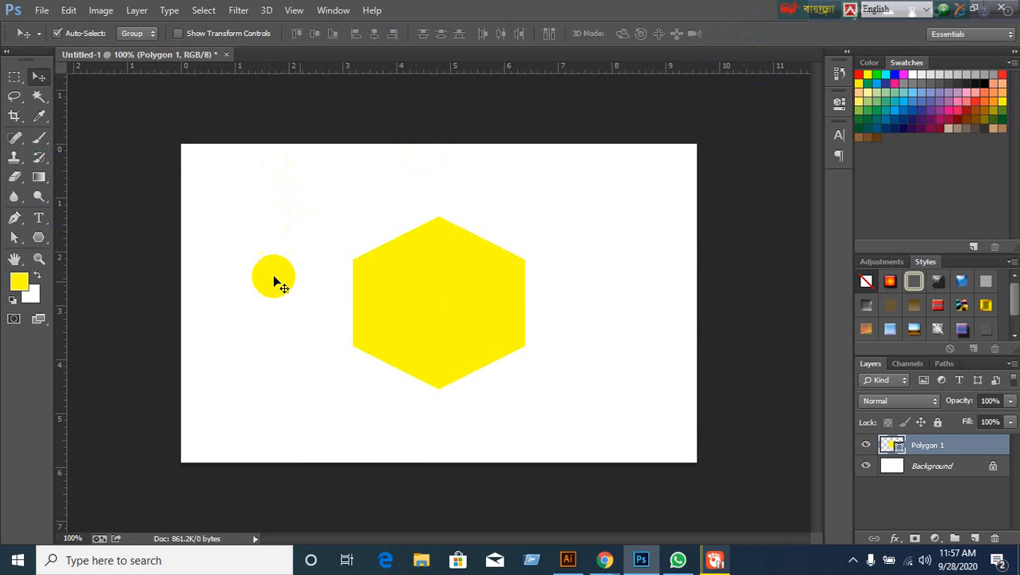
Draw a rectangle about 367 px wide over the hexagon's upper half in Subtract Front Shape mode
left_click(38, 237)
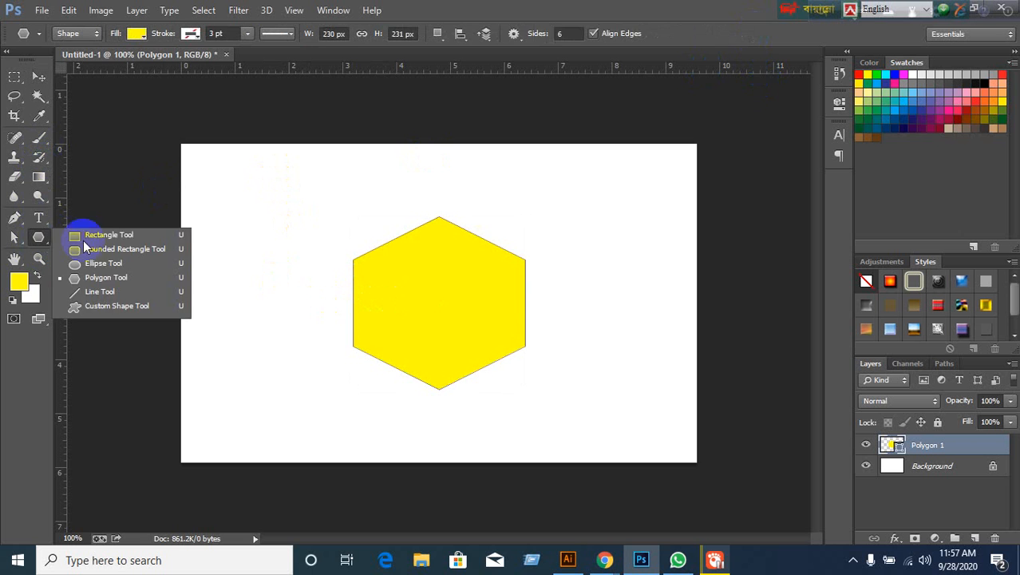
left_click(99, 236)
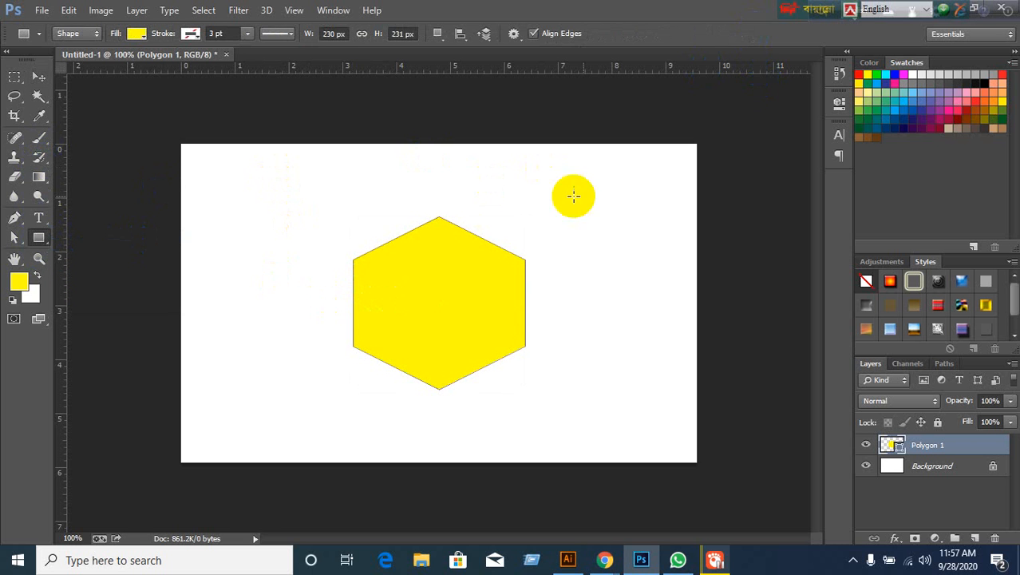
left_click(440, 34)
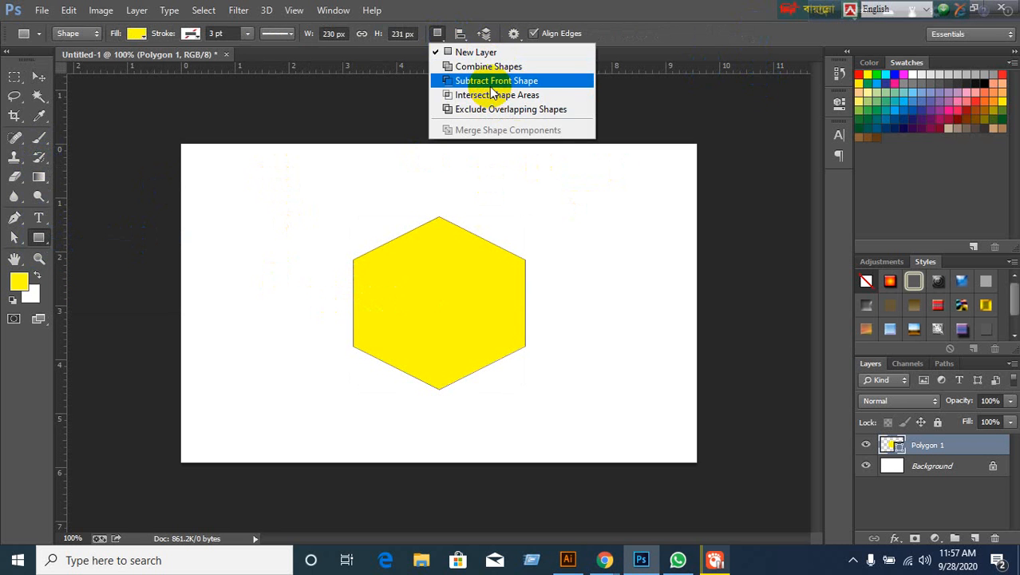
left_click(493, 83)
left_click_drag(295, 189, 570, 293)
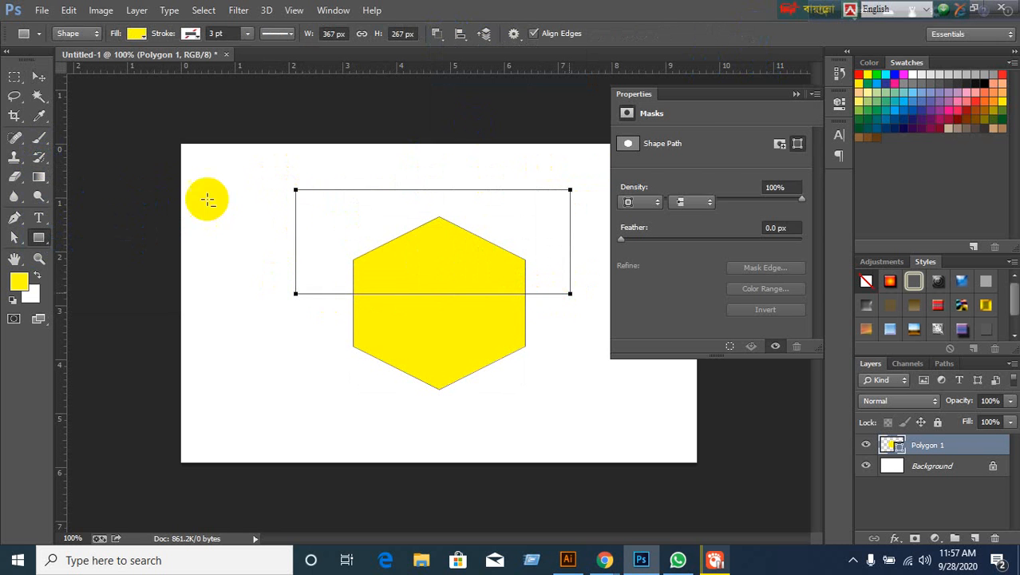
Merge the shape components of the hexagon and subtracted rectangle, and move the merged shape toward the canvas's upper left
left_click(437, 34)
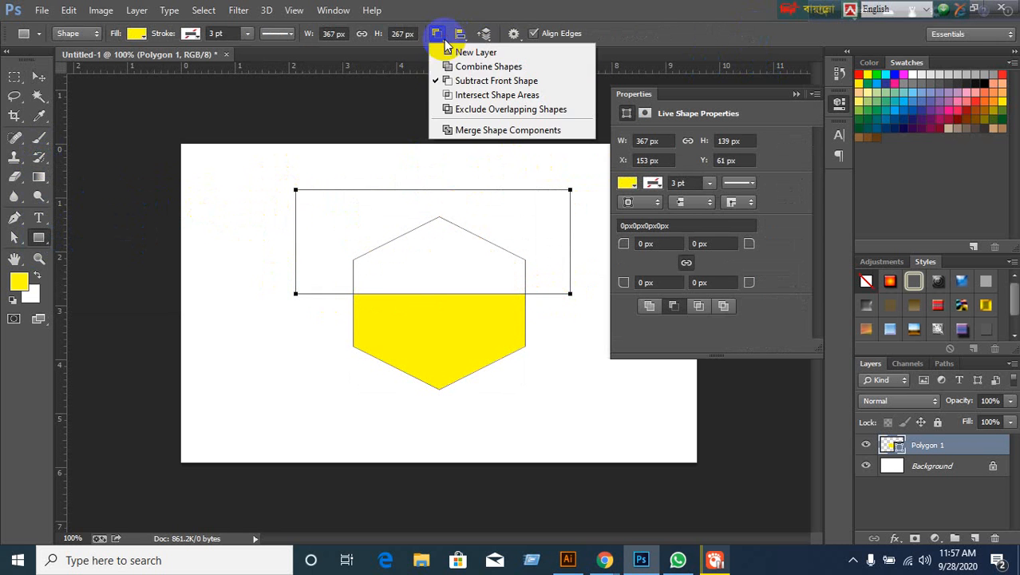
left_click(493, 131)
left_click(476, 222)
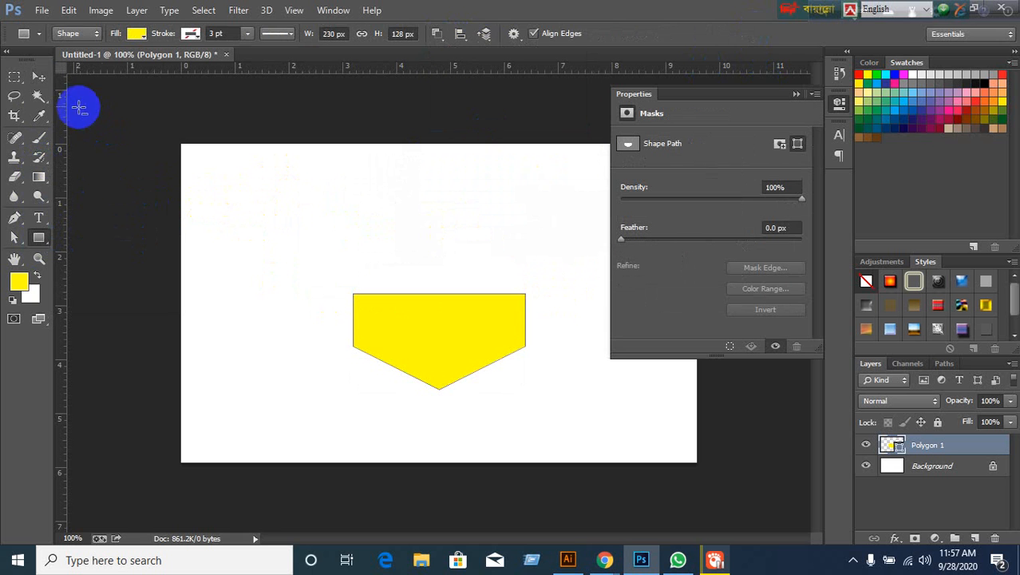
left_click(39, 77)
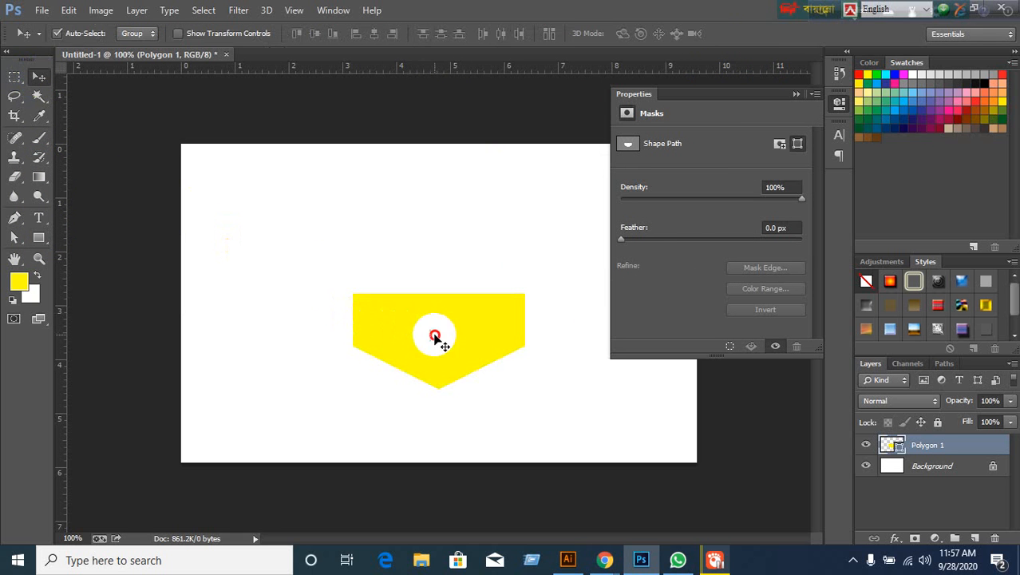
left_click_drag(434, 336, 399, 282)
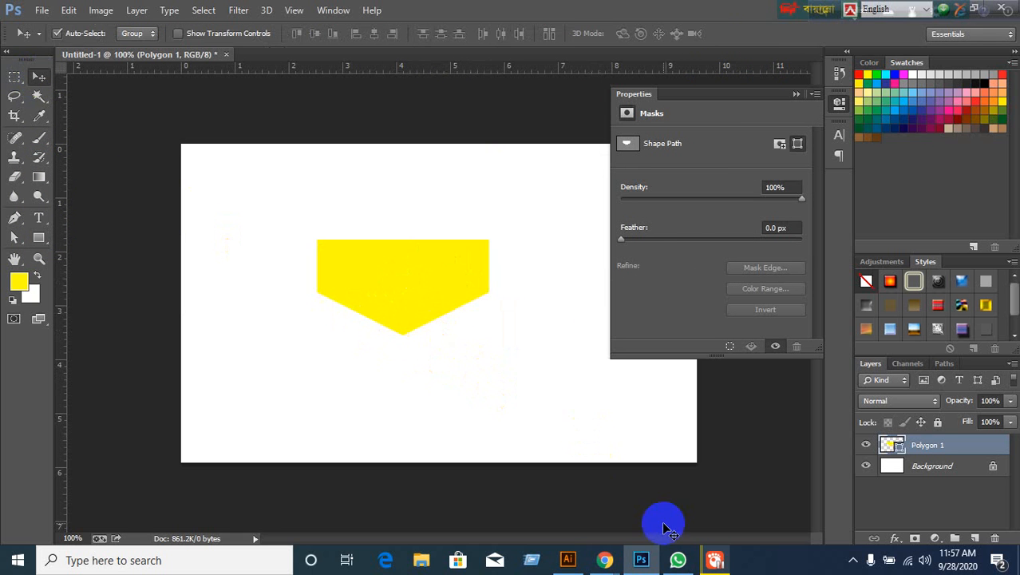
Switch to the Google Meet call, admit the person waiting to join, and return to Photoshop
mouse_move(606, 556)
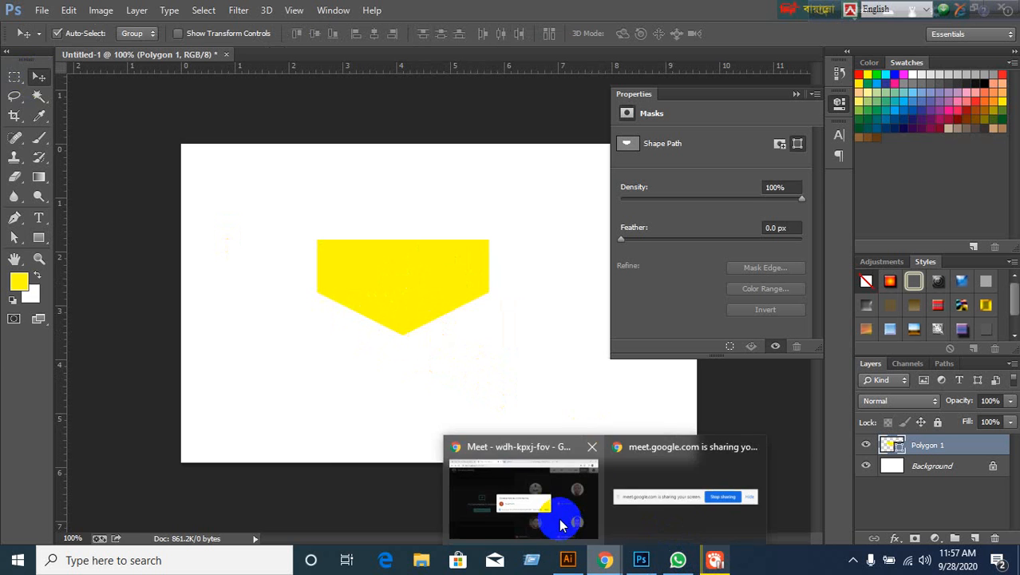
left_click(561, 525)
left_click(664, 340)
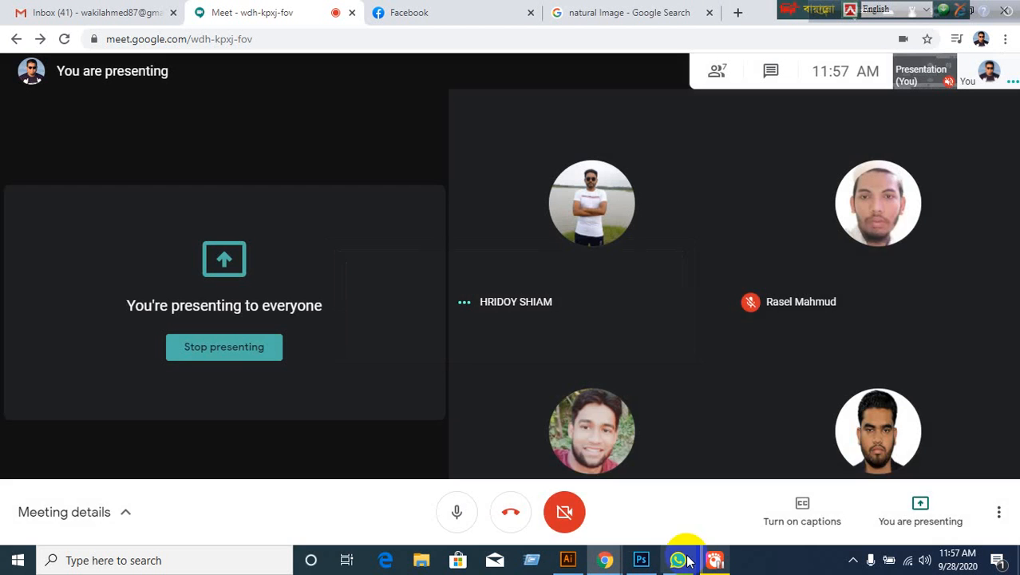
left_click(716, 563)
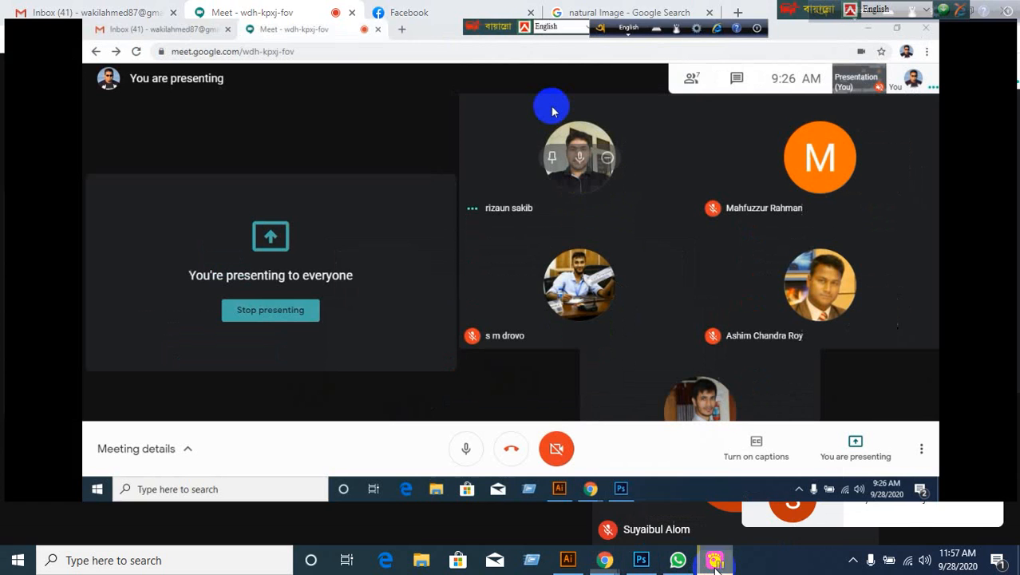
mouse_move(606, 563)
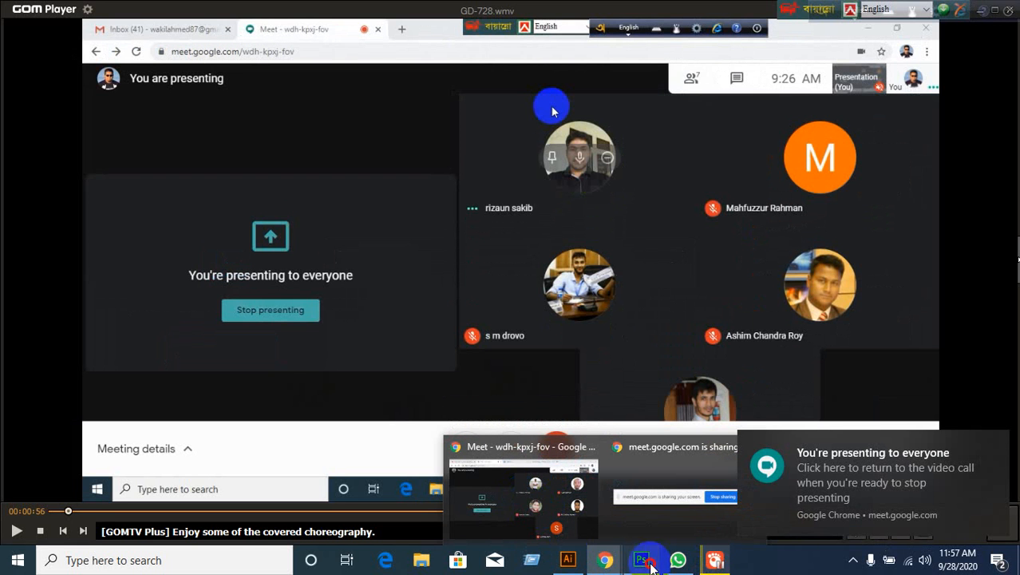
left_click(643, 559)
Move the yellow shape to the lower left of the canvas and delete its Polygon 1 layer
left_click_drag(423, 298, 343, 359)
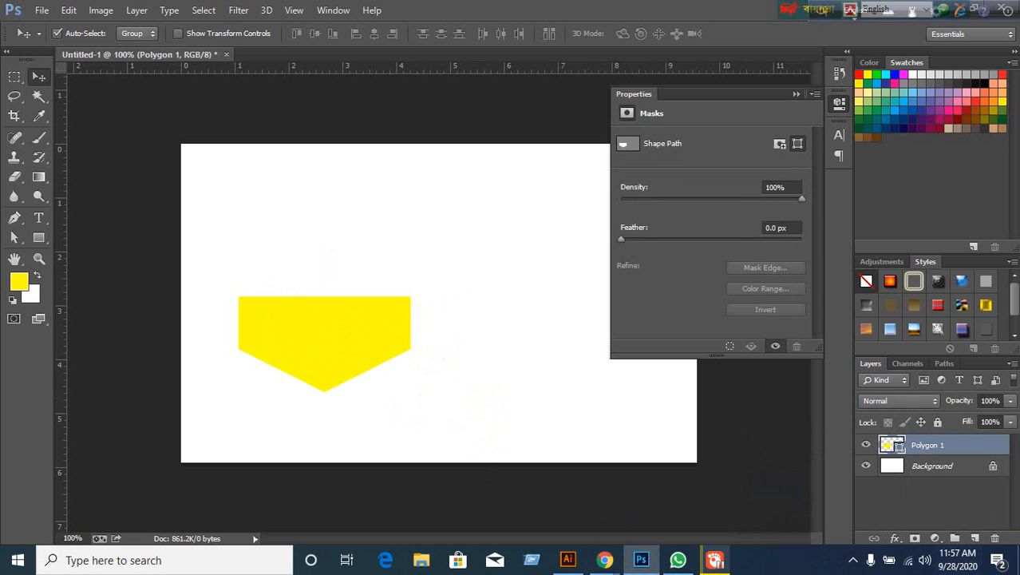
left_click(994, 538)
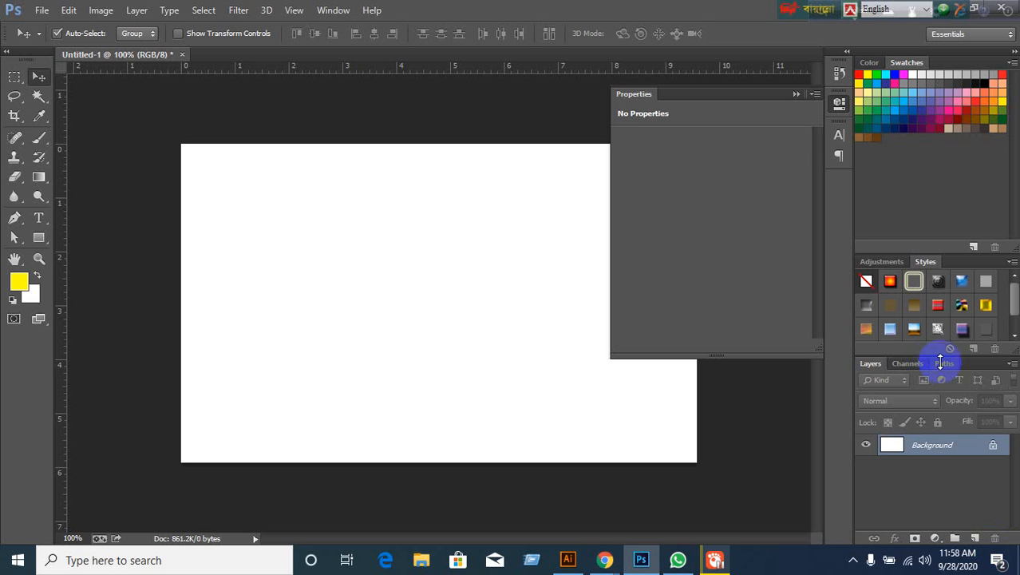
Collapse the Properties panel and move both floating language bars clear of the window controls
left_click(795, 94)
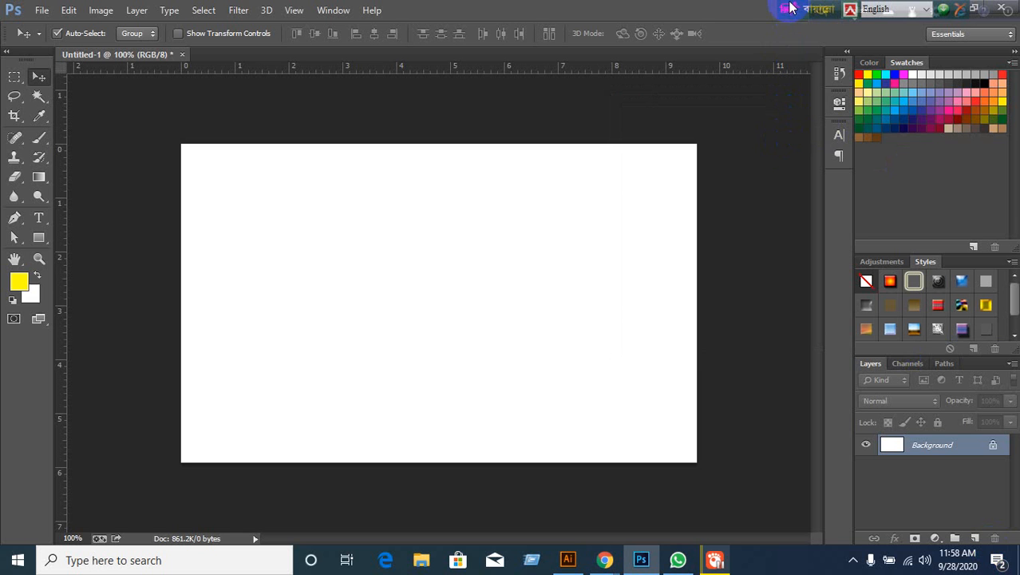
left_click_drag(790, 11, 525, 11)
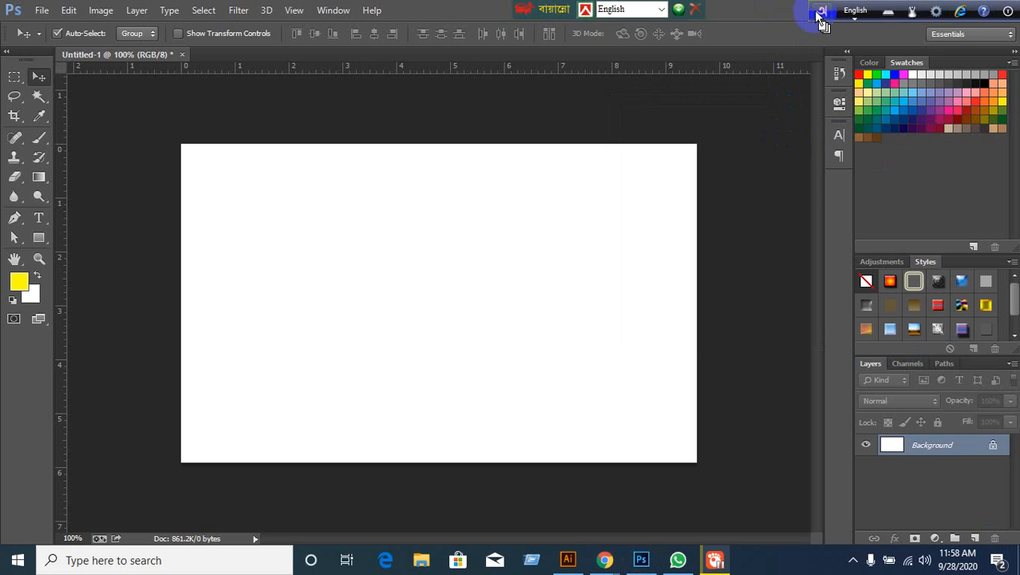
left_click_drag(817, 12, 602, 16)
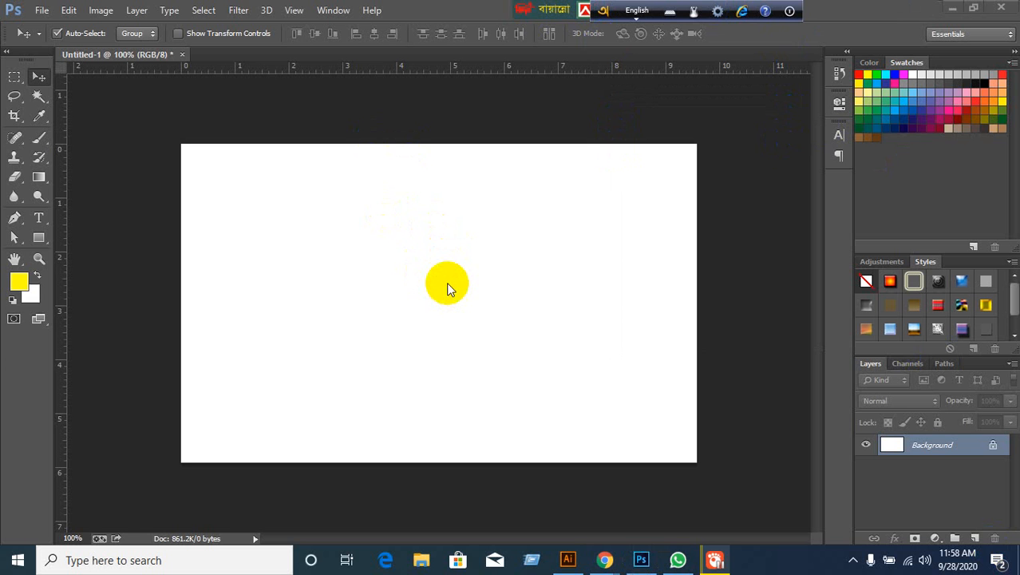
Switch to File Explorer and open the Project For Student folder inside Desktop on the Adobe Illustrator (H:) drive
left_click(434, 563)
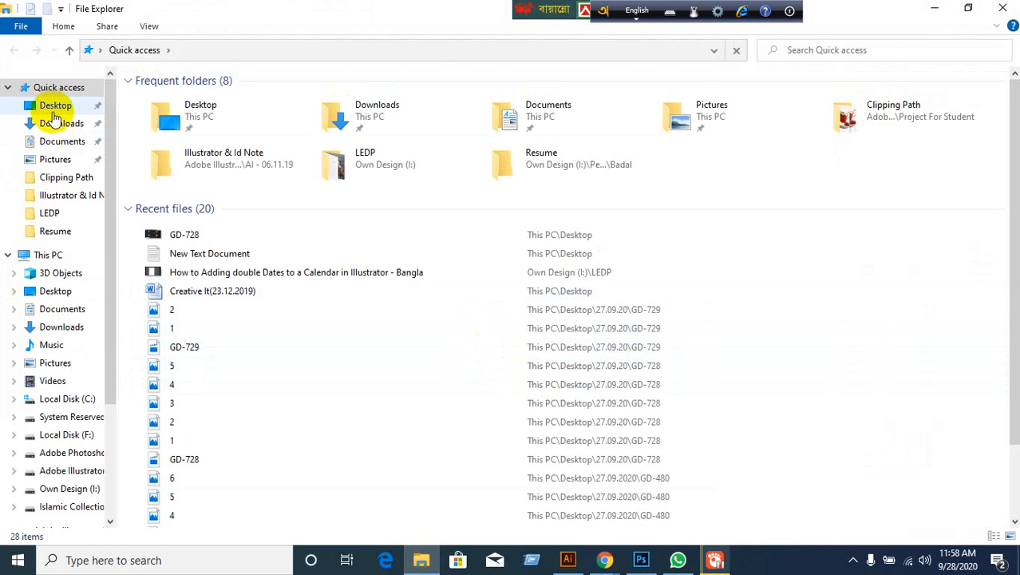
left_click(54, 109)
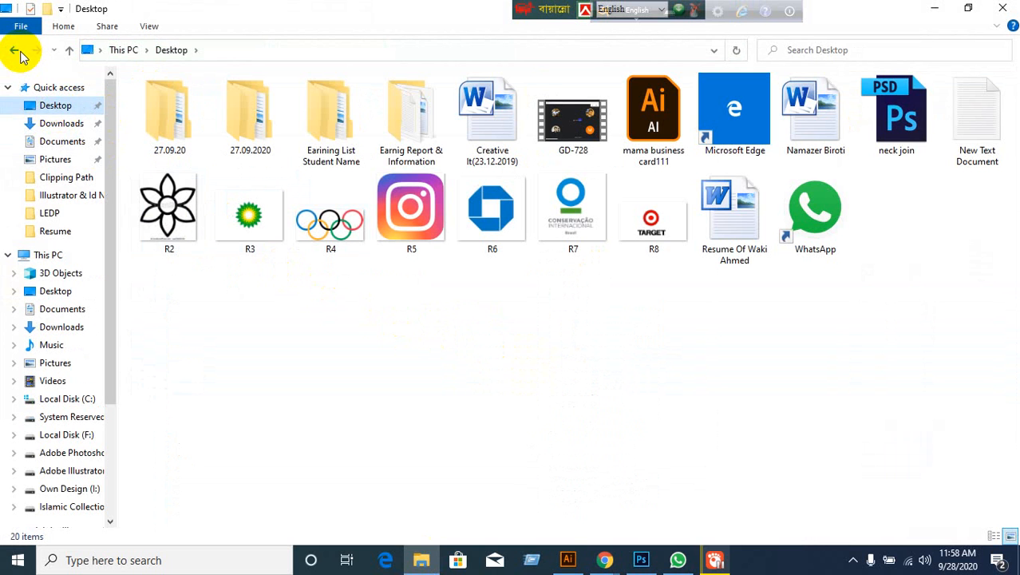
left_click(48, 255)
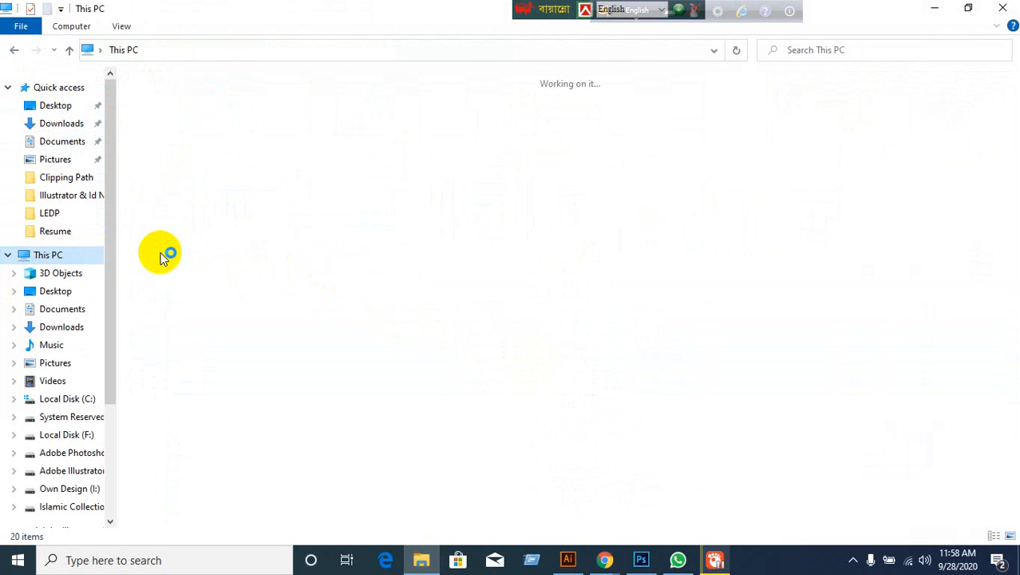
double_click(447, 269)
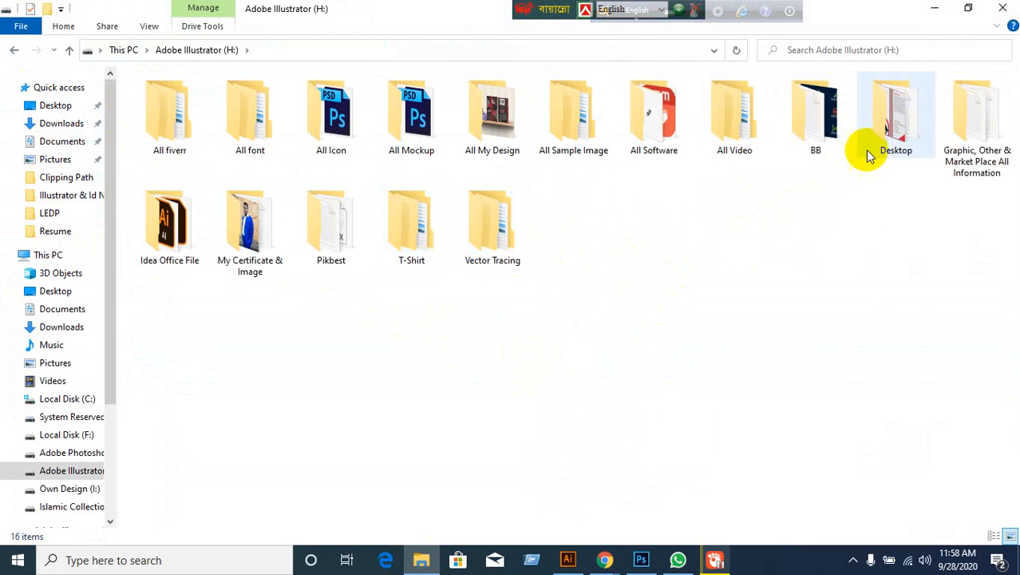
double_click(884, 130)
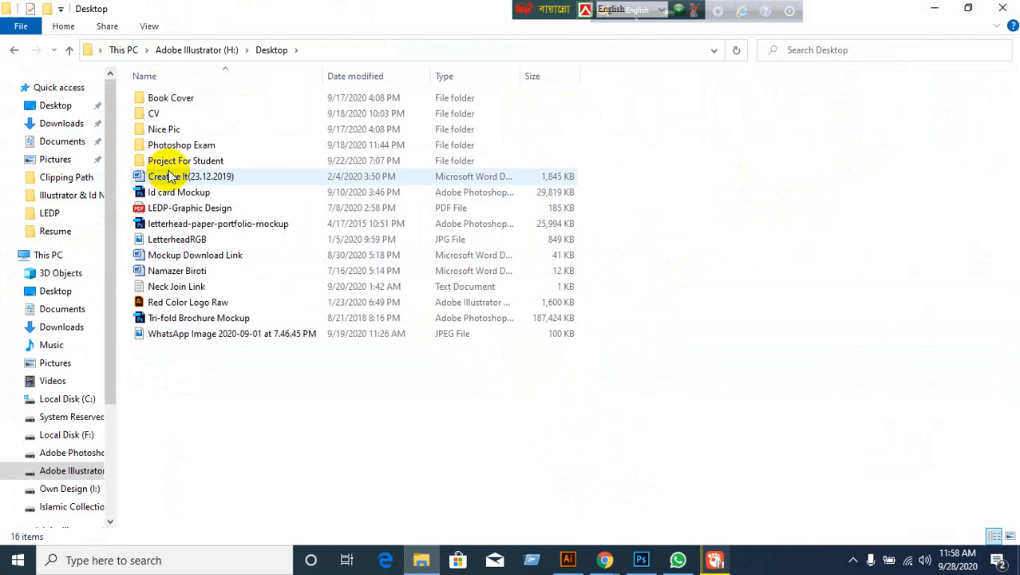
double_click(175, 163)
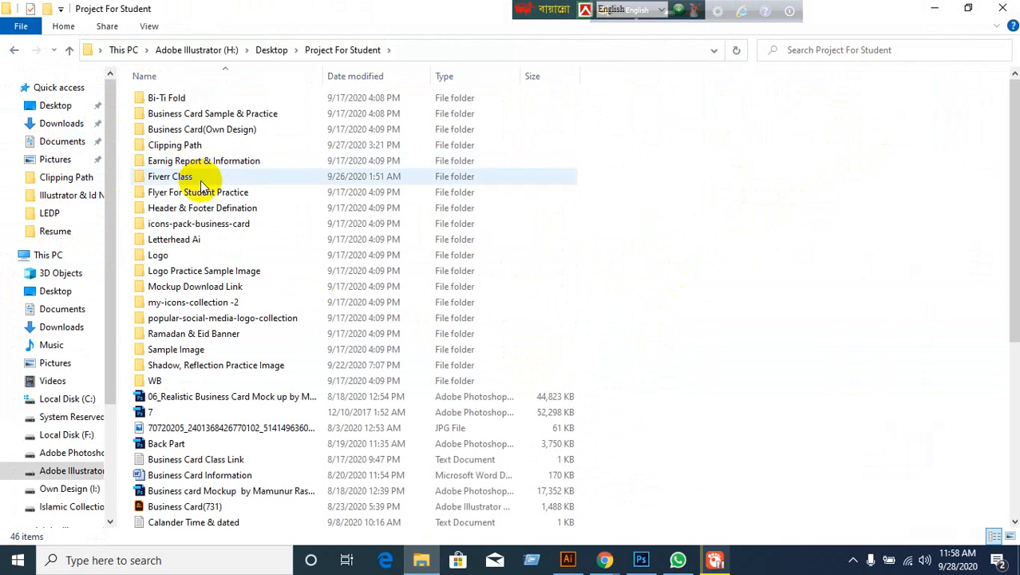
Look through the Sample Image folder for a practice picture and return to Project For Student
key("s")
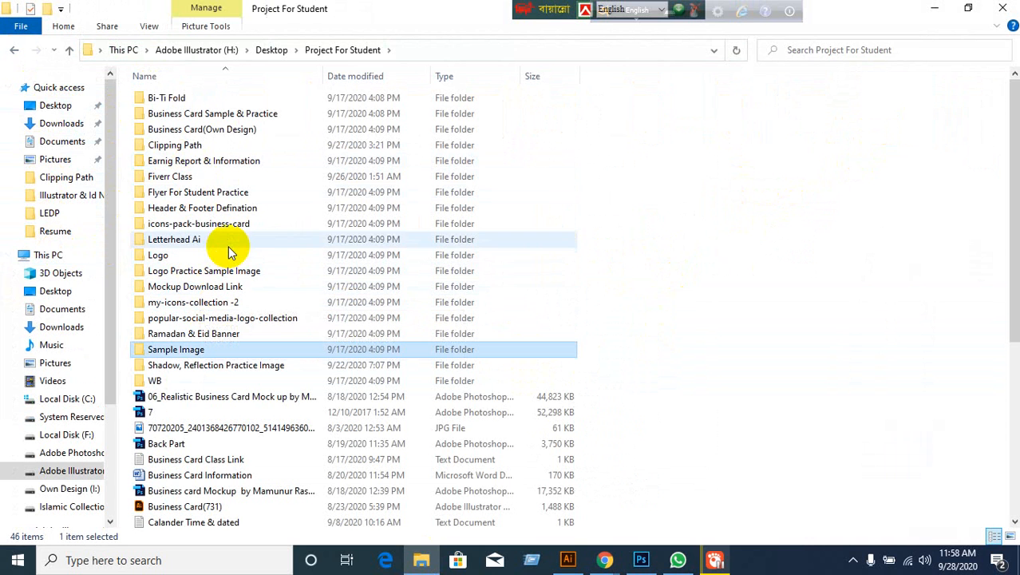
double_click(220, 349)
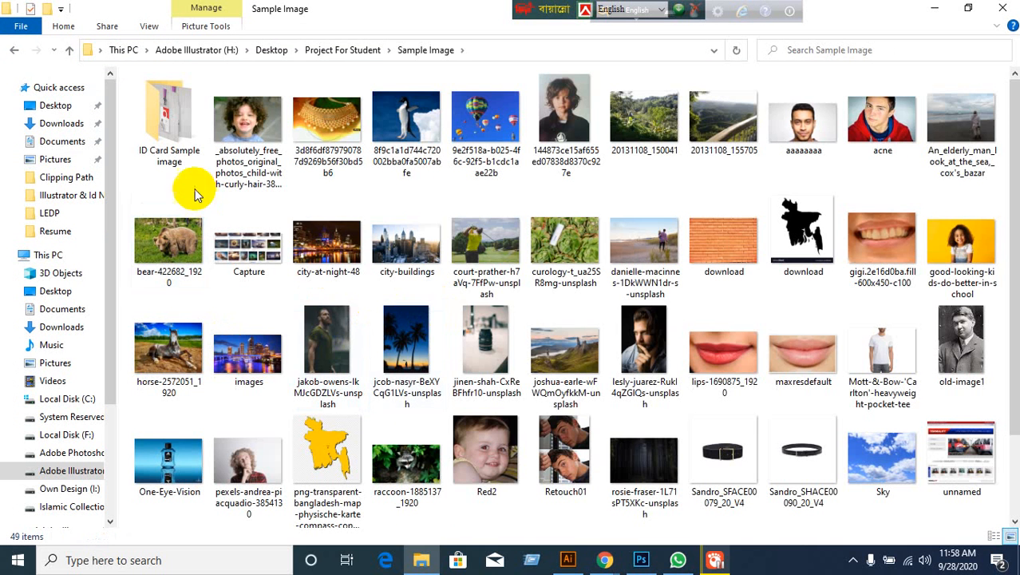
left_click(13, 51)
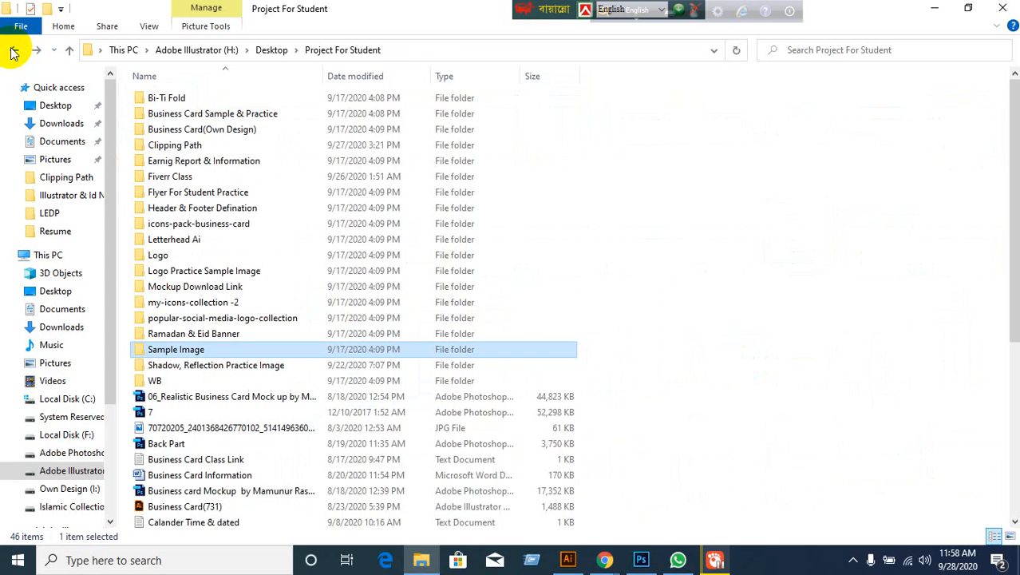
Copy the image 114764 from the Clipping Path folder and close File Explorer
double_click(158, 141)
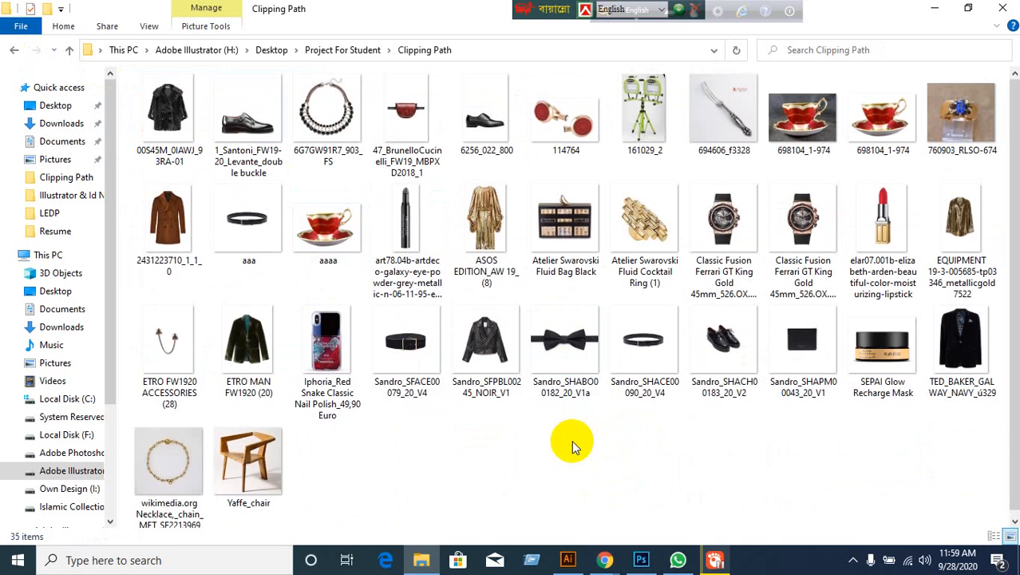
right_click(563, 148)
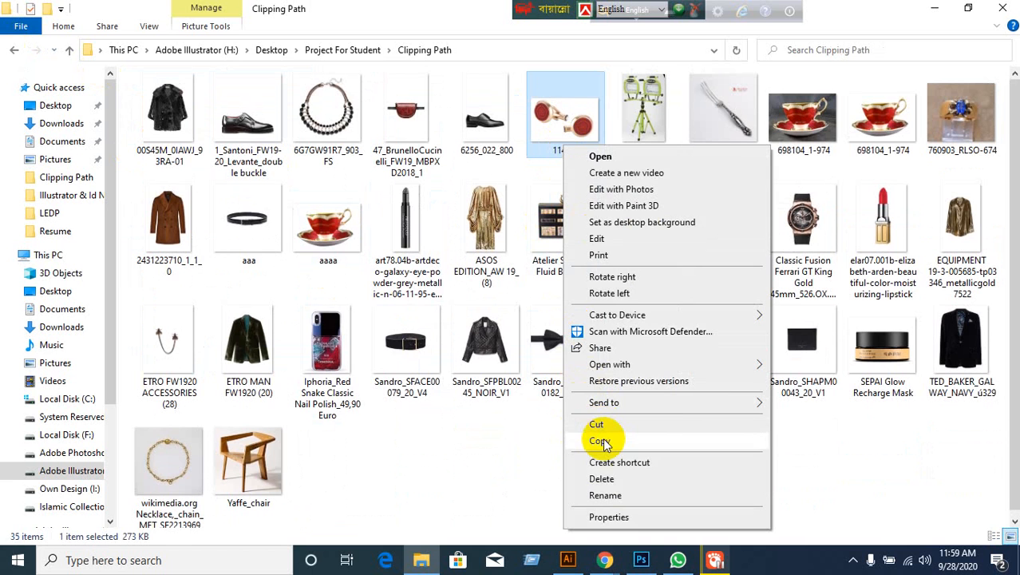
left_click(600, 441)
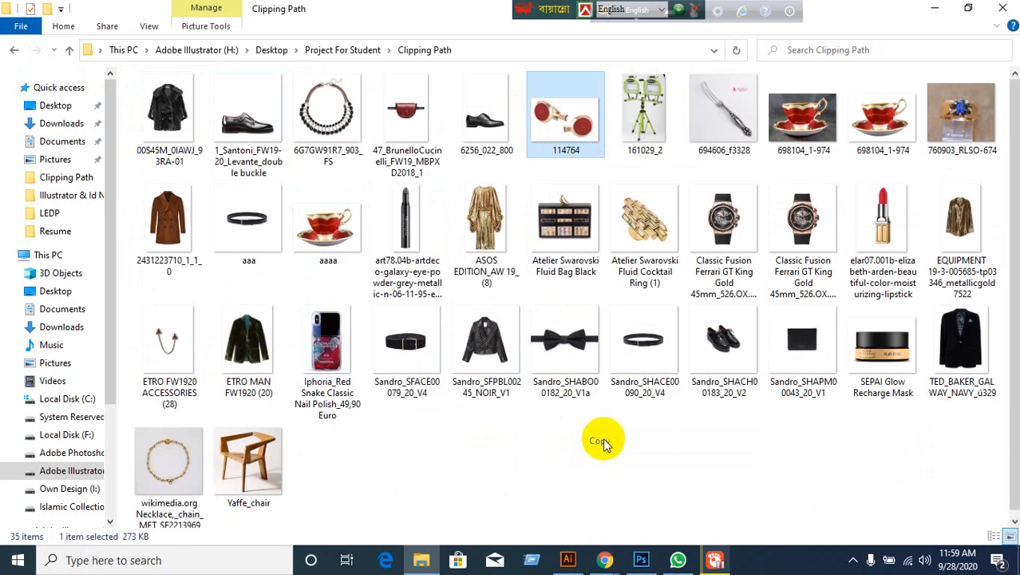
left_click(1004, 8)
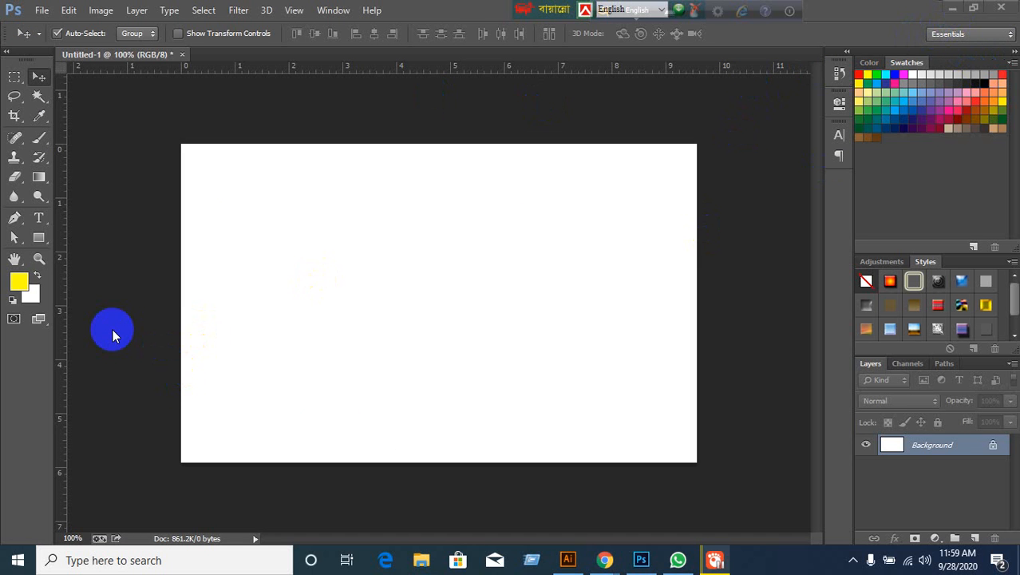
Minimize all open windows, paste image 114764 onto the Windows desktop, and open it in Photoshop
left_click(956, 8)
left_click(981, 16)
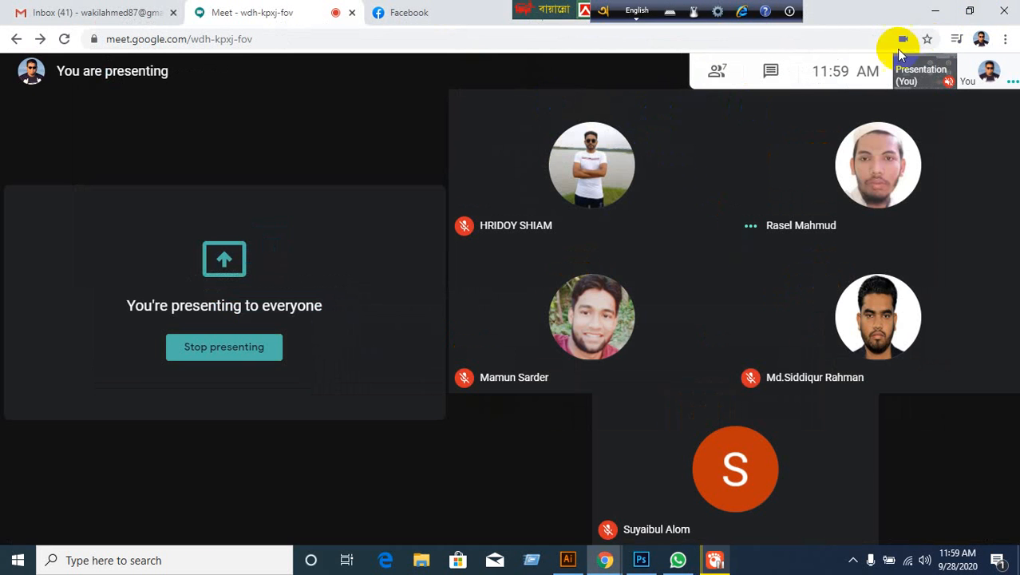
left_click(936, 10)
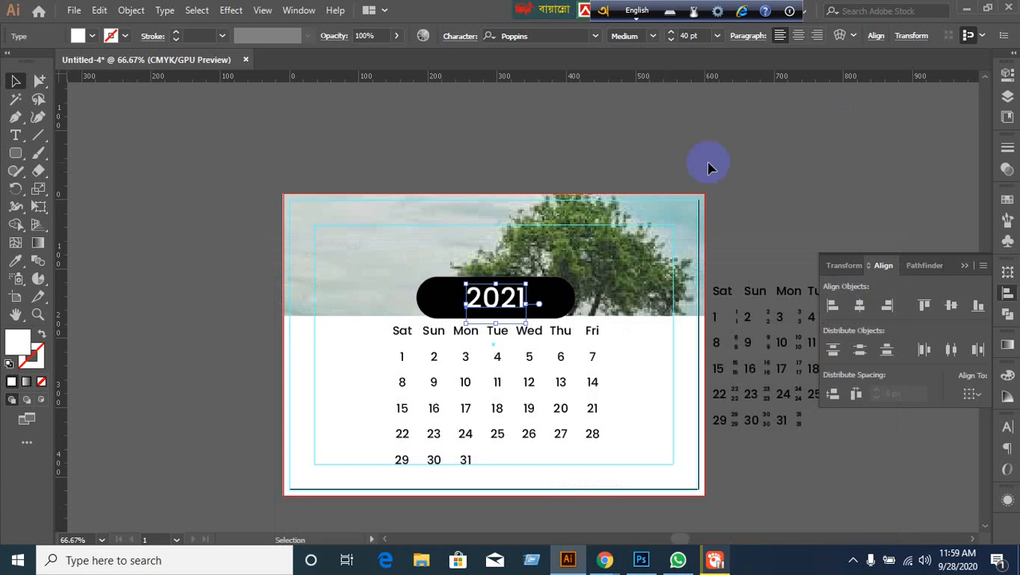
left_click(967, 8)
right_click(512, 161)
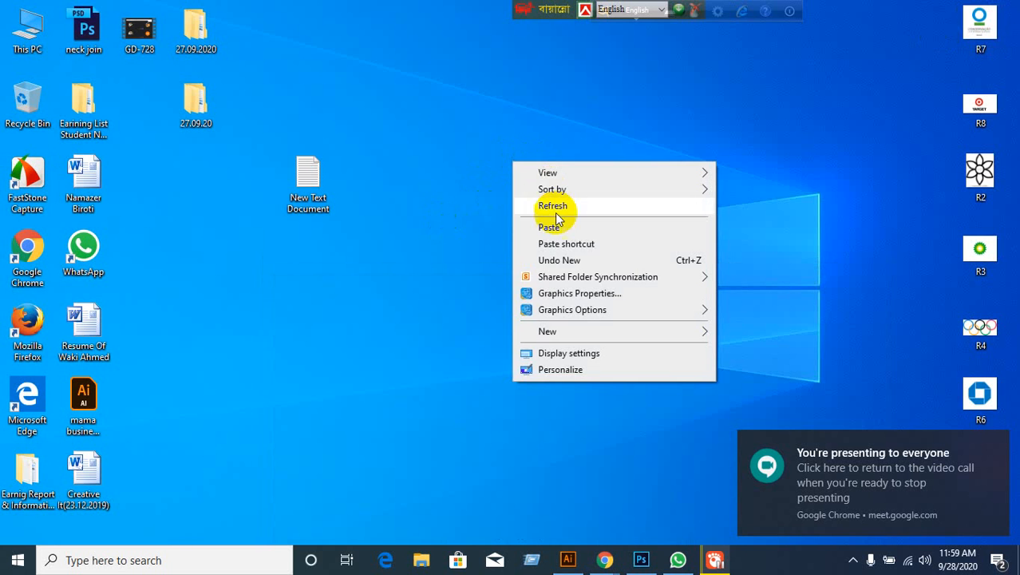
left_click(555, 226)
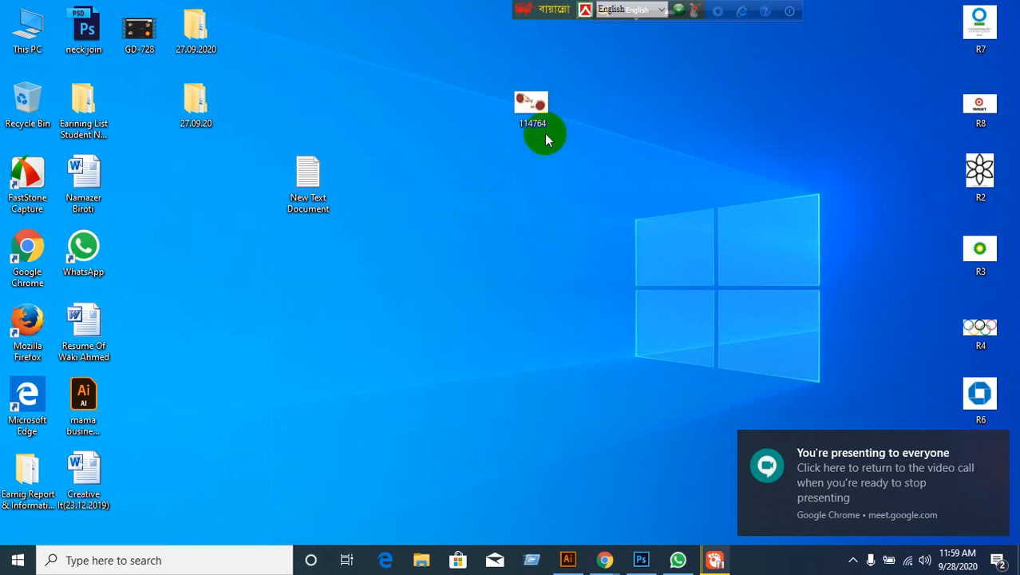
left_click_drag(545, 139, 368, 251)
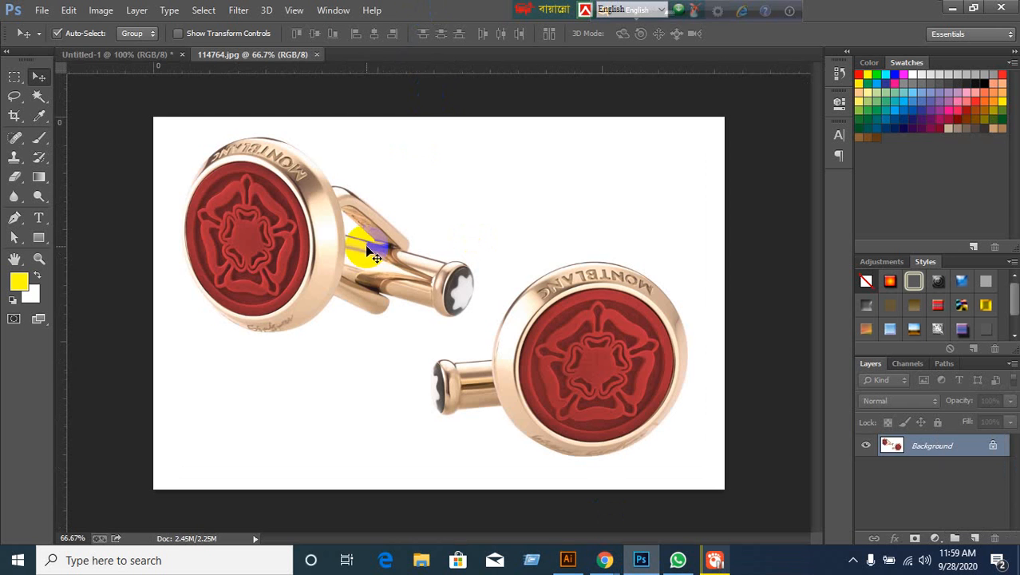
Load the cufflink image's saved Path 1 as a selection and return to its layers
left_click(941, 365)
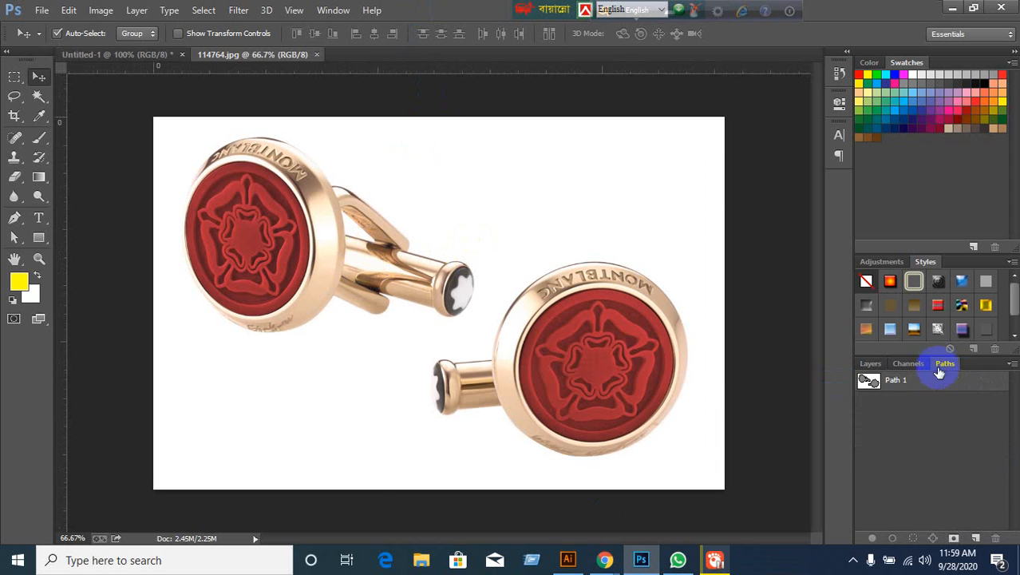
left_click(875, 383)
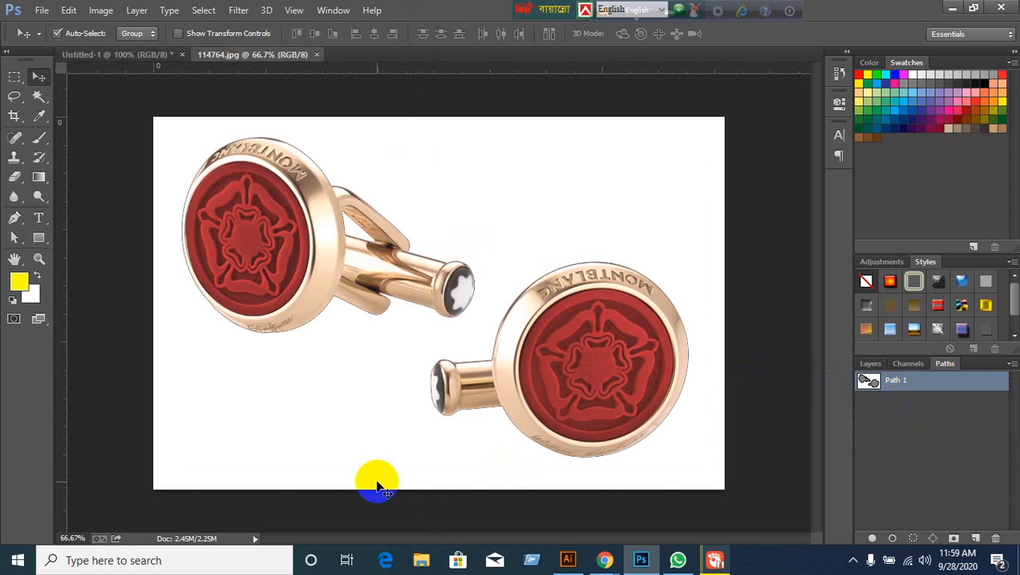
key("ctrl+Return")
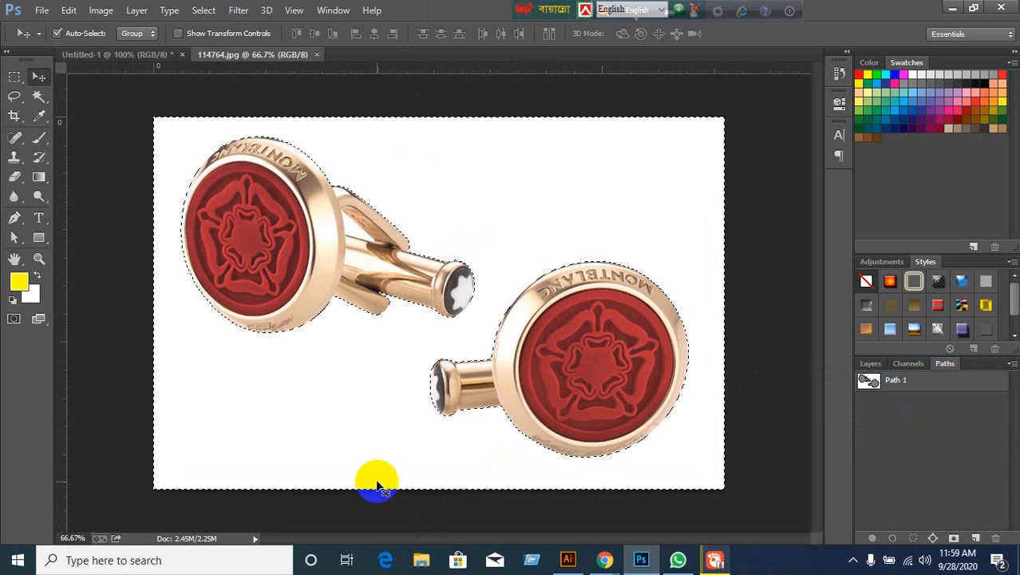
left_click(868, 366)
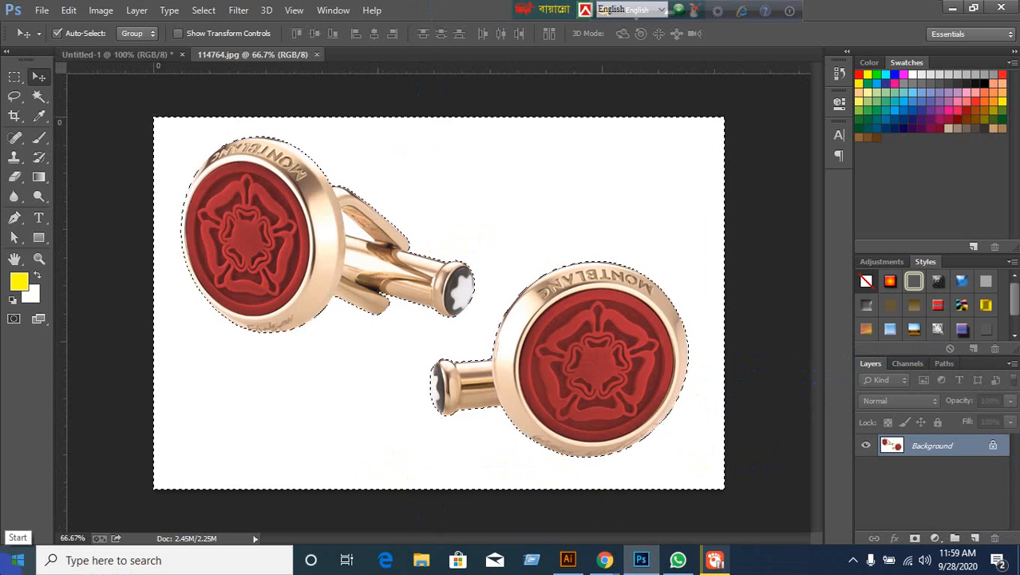
key("ctrl+d")
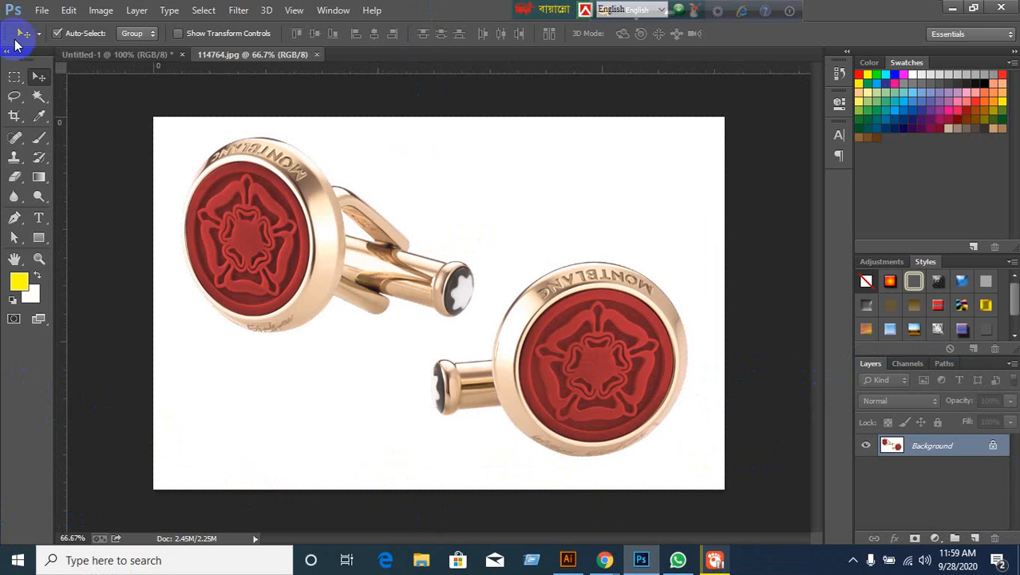
left_click(41, 11)
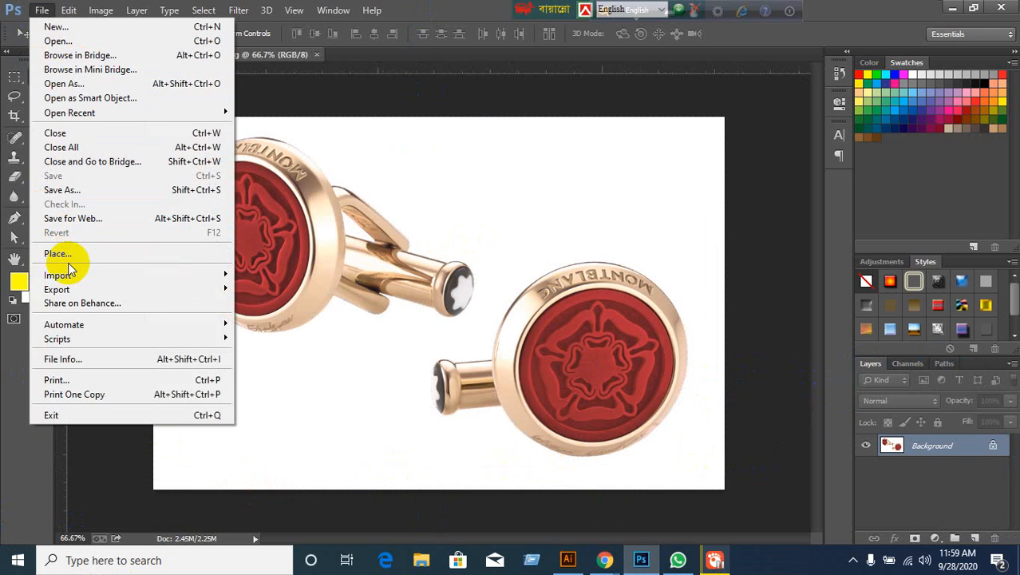
left_click(93, 195)
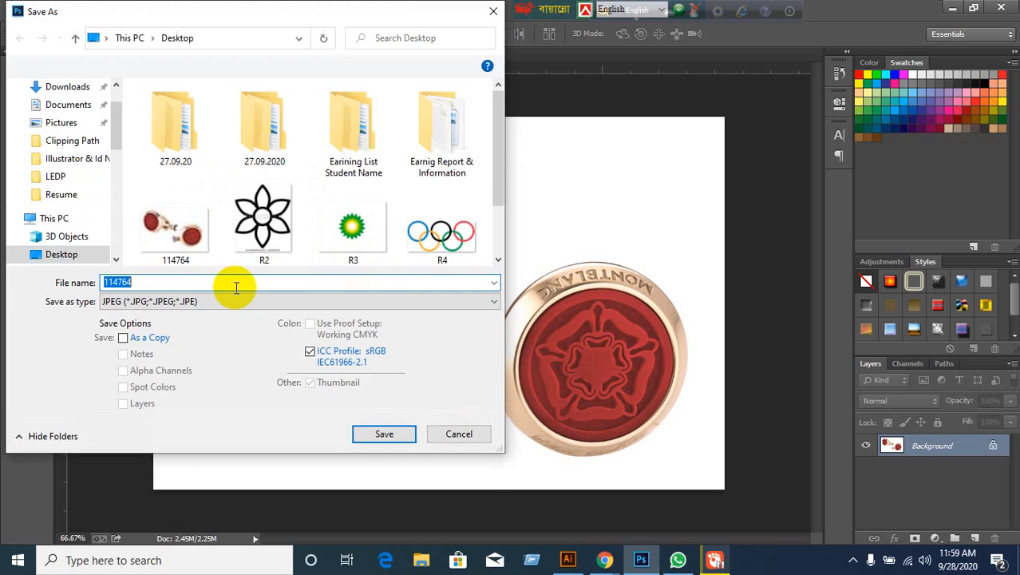
left_click(491, 301)
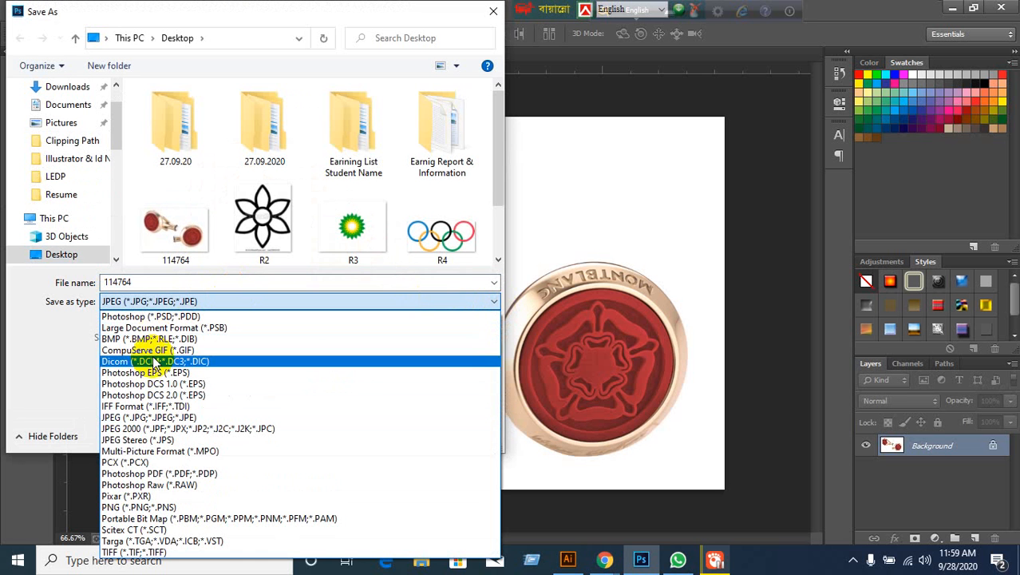
left_click(140, 507)
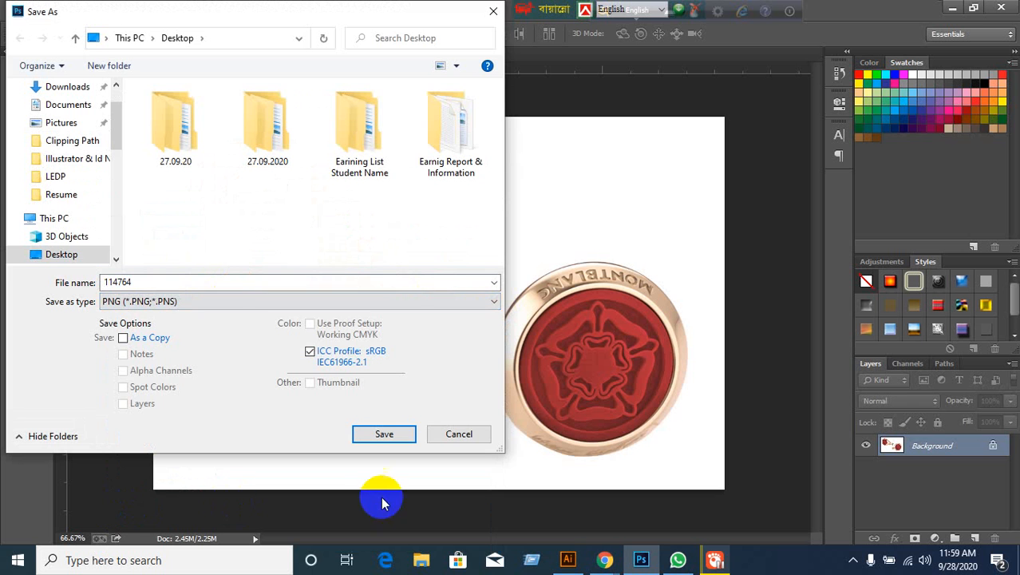
left_click(459, 433)
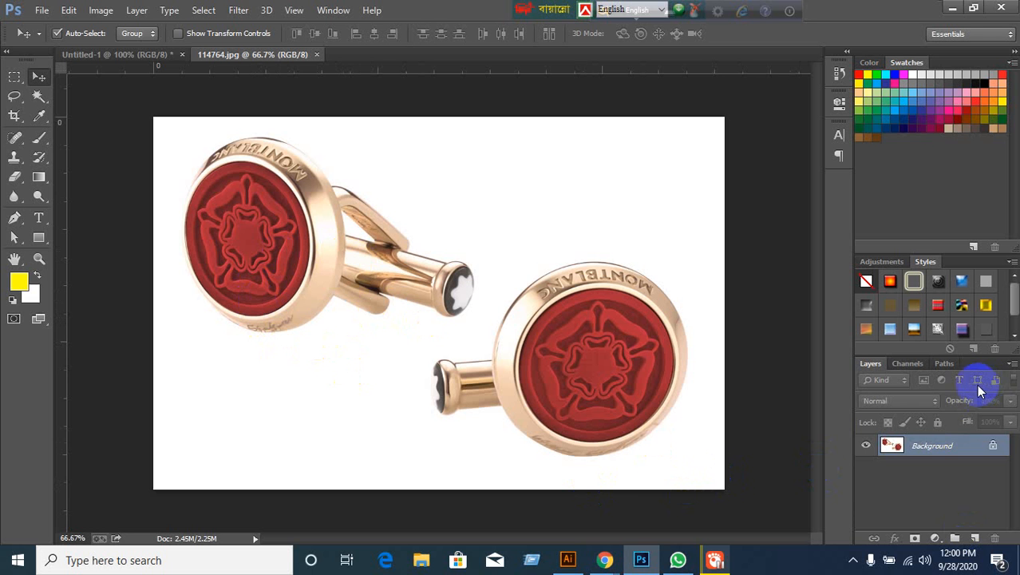
Load the cufflink image's saved Path 1 as a selection again and keep it active
left_click(946, 366)
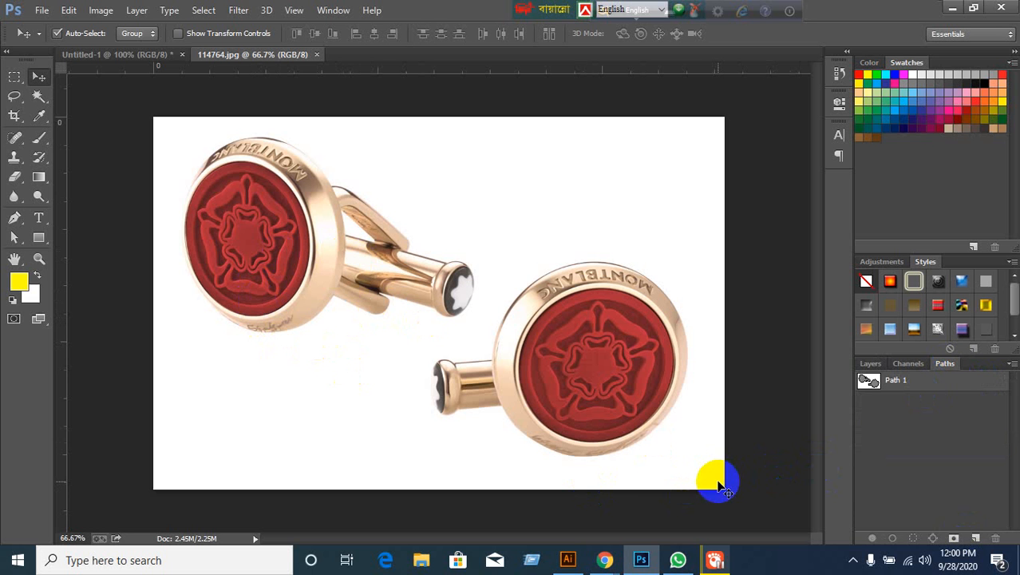
left_click(867, 380)
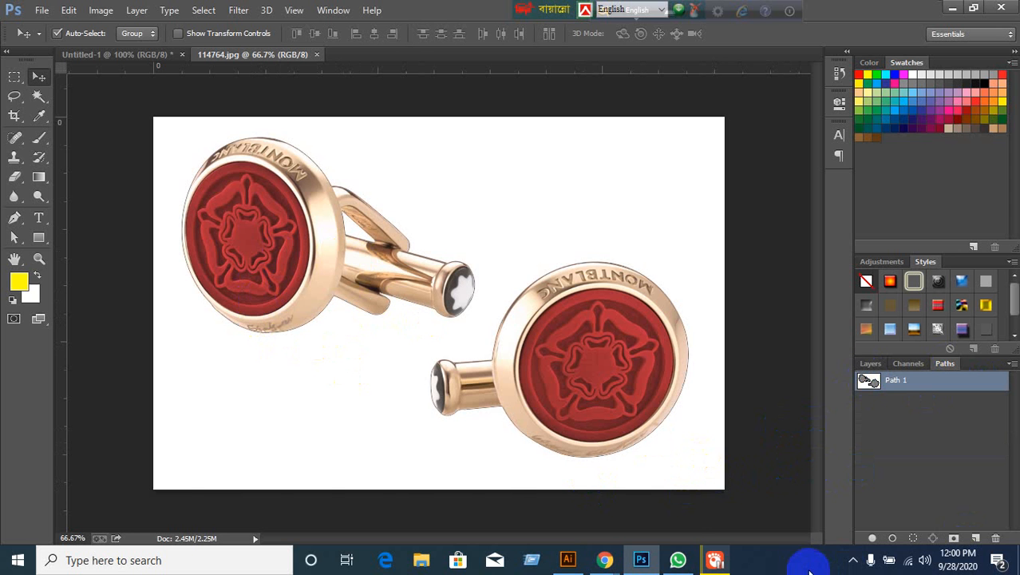
key("ctrl+Return")
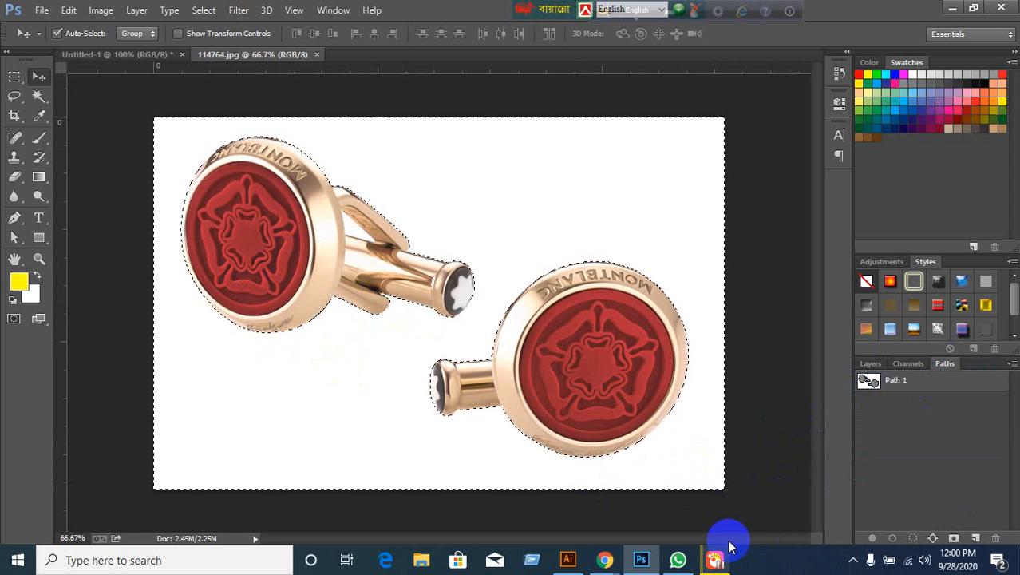
key("ctrl+d")
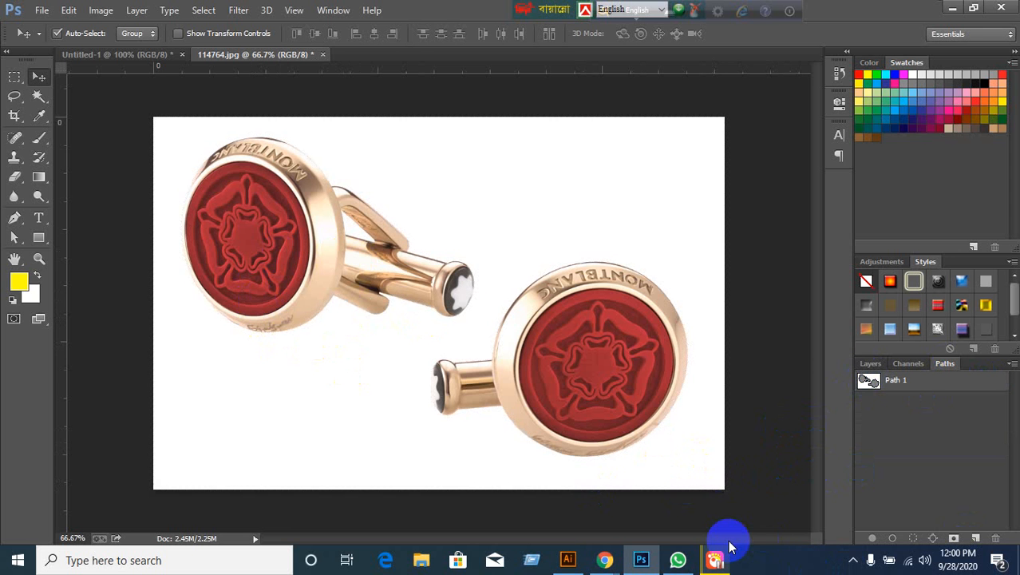
key("ctrl+z")
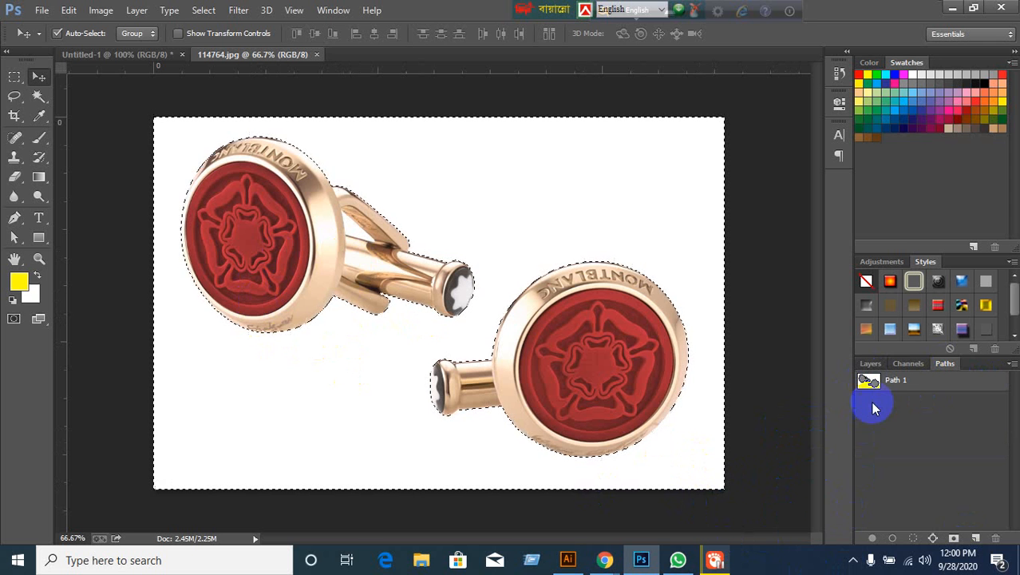
Unlock the Background layer, delete the selected white area around the cufflinks, and deselect
left_click(870, 364)
left_click(887, 449)
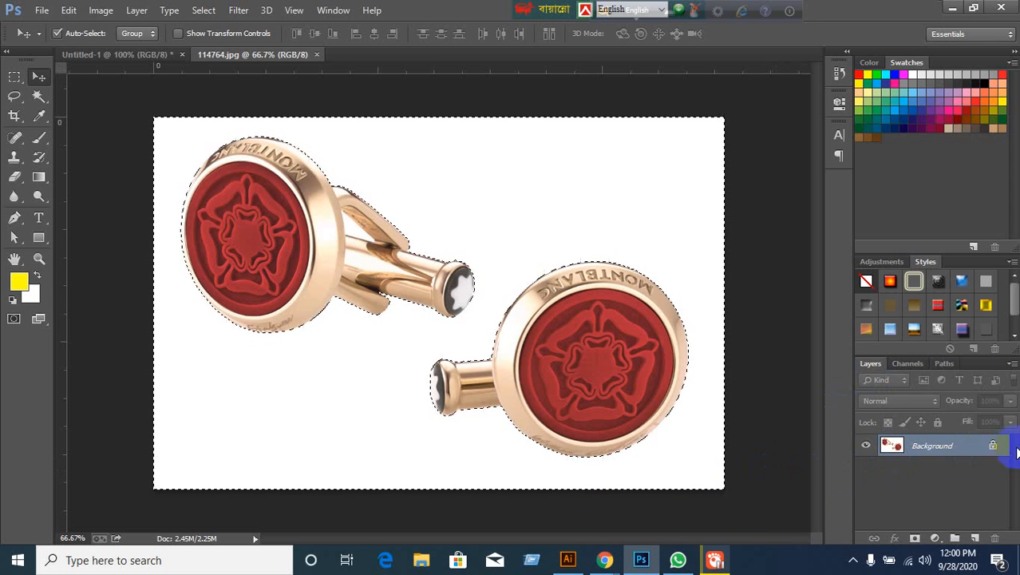
left_click(994, 447)
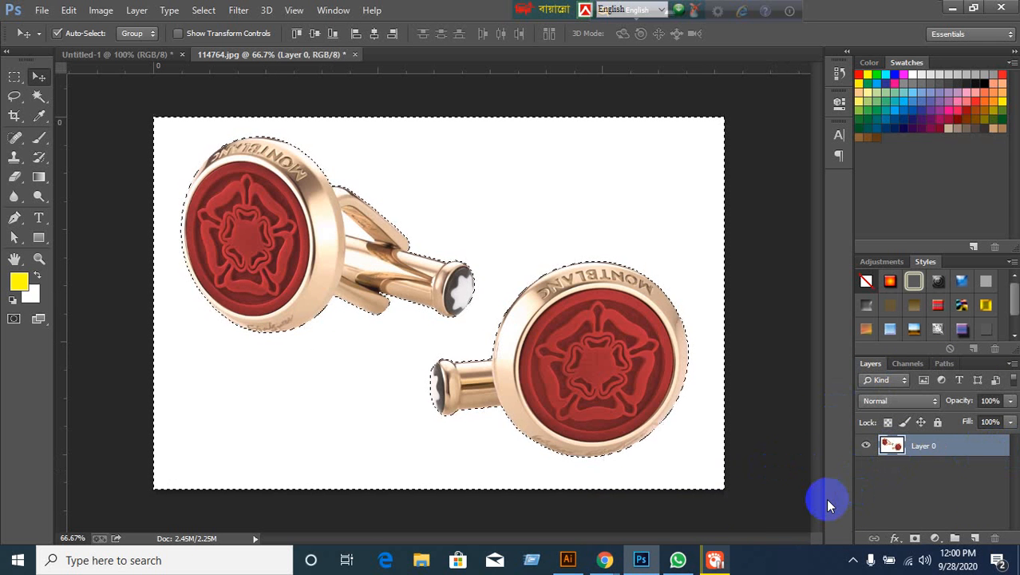
key("Delete")
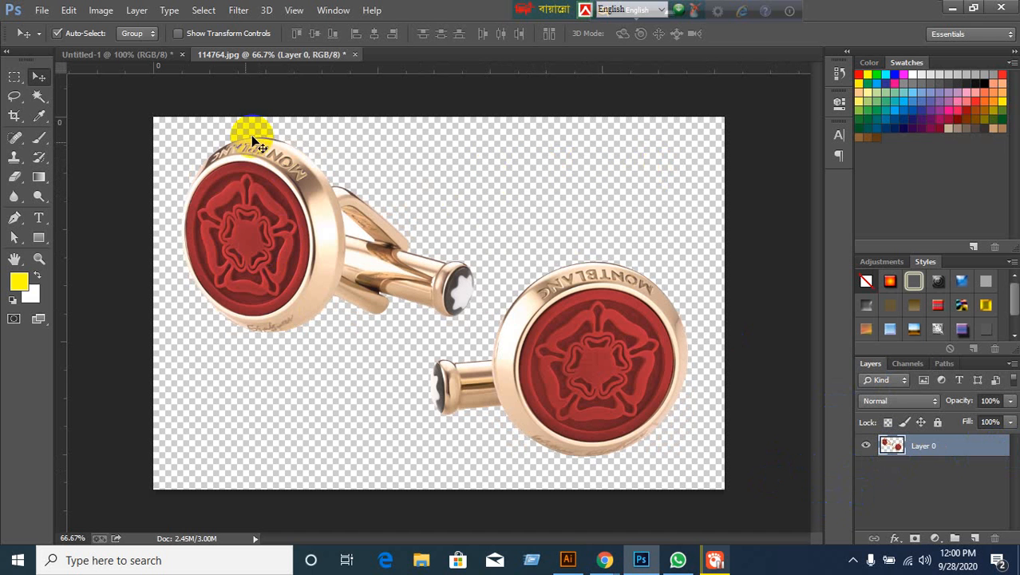
Compare the blank Untitled-1 document with the cutout image, toggling Layer 0's visibility to examine the transparent canvas
left_click(91, 52)
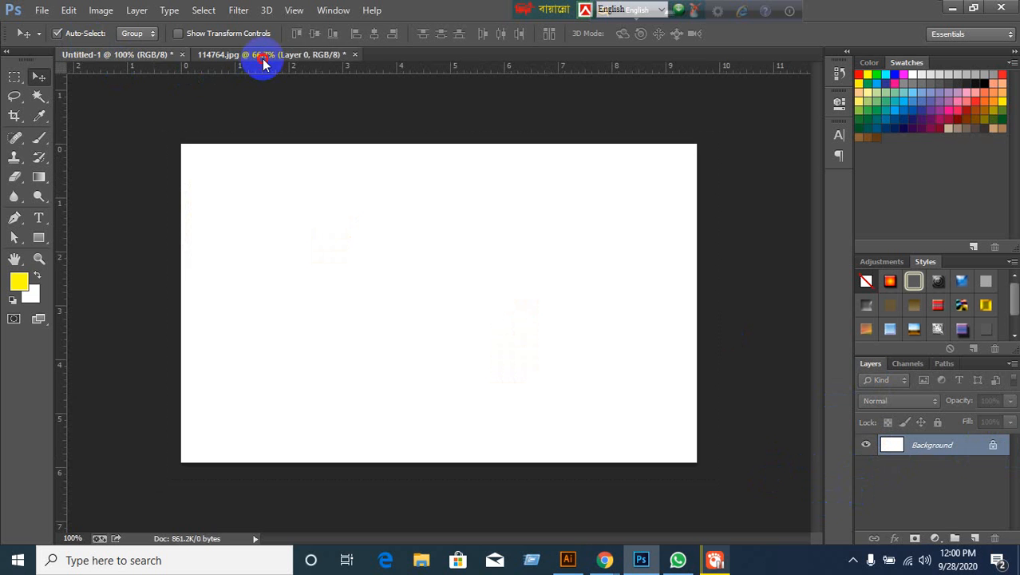
left_click(263, 57)
left_click(867, 446)
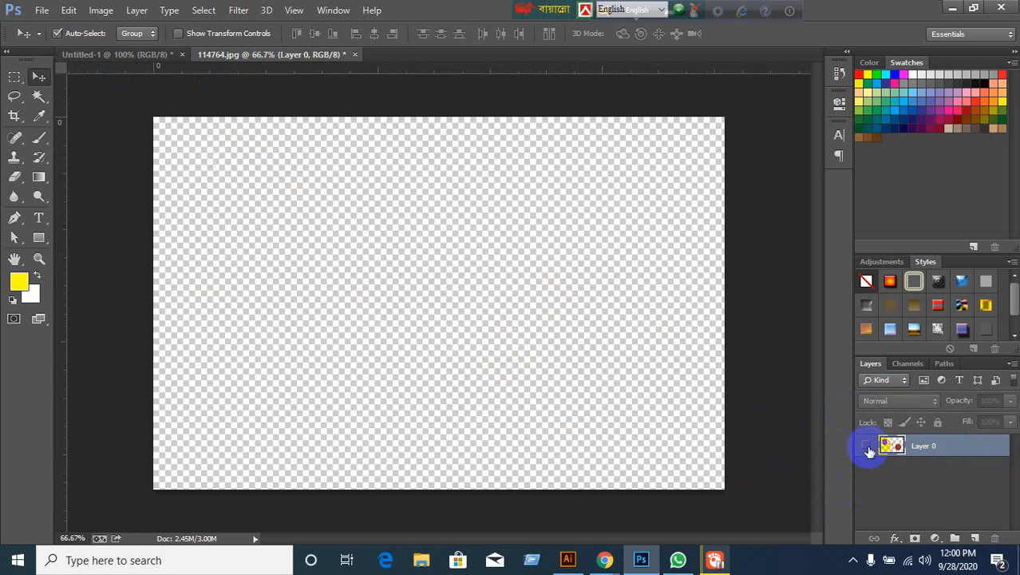
left_click(867, 446)
left_click(867, 446)
left_click(866, 446)
left_click(867, 446)
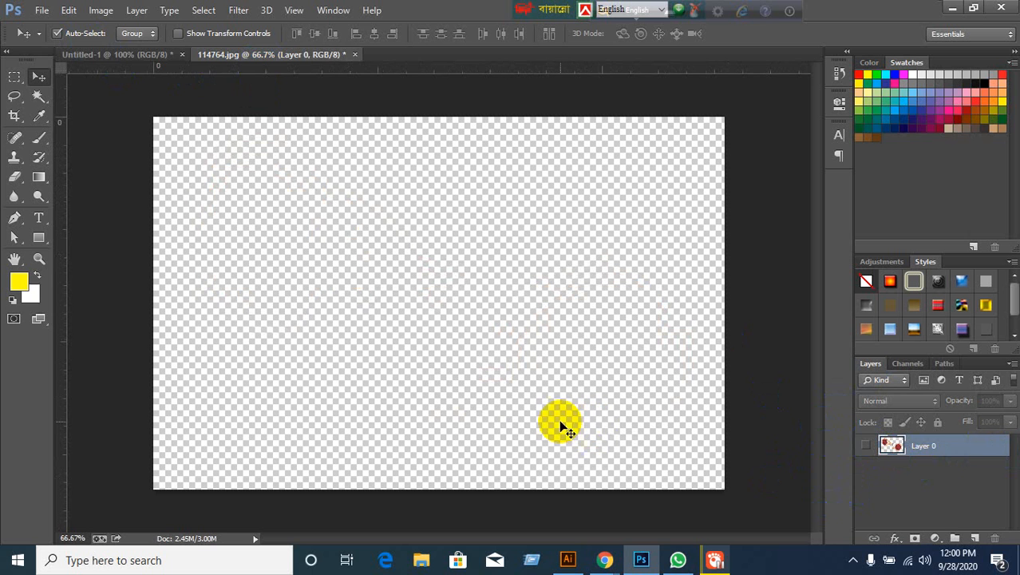
left_click(865, 447)
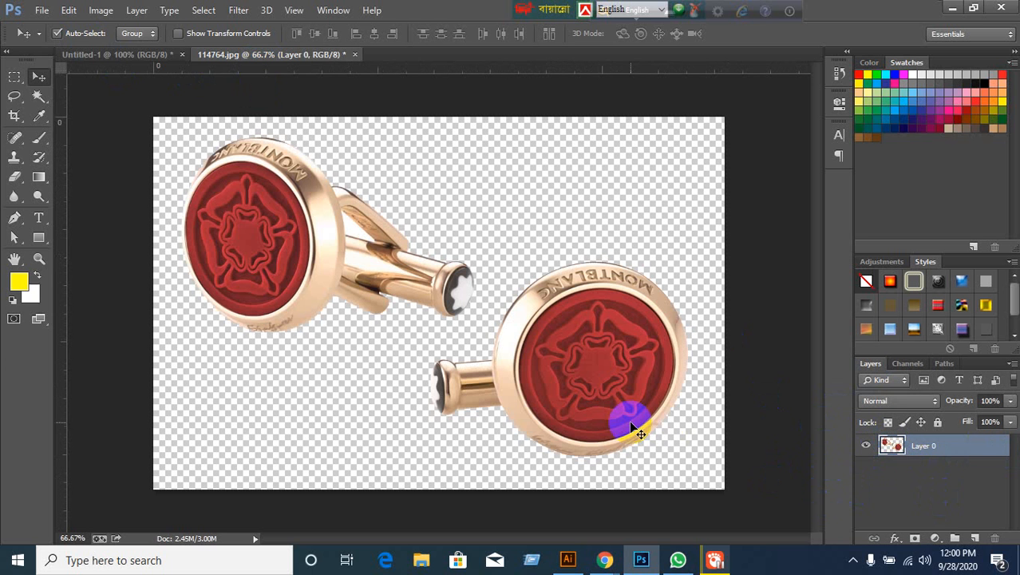
Hide Layer 0, open Snipping Tool, and capture the whole transparent checkerboard canvas as a rectangular snip
left_click(866, 446)
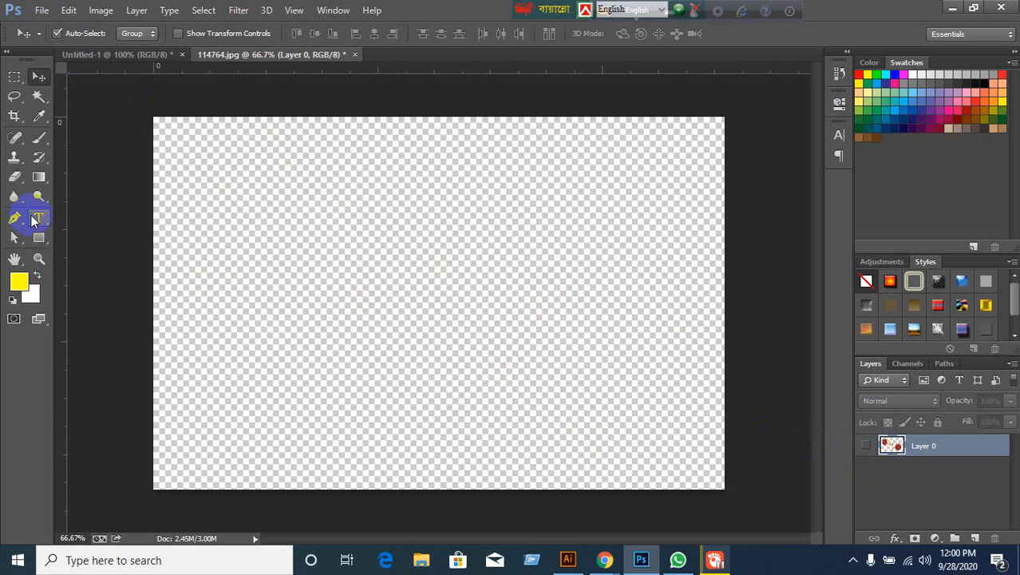
left_click(39, 239)
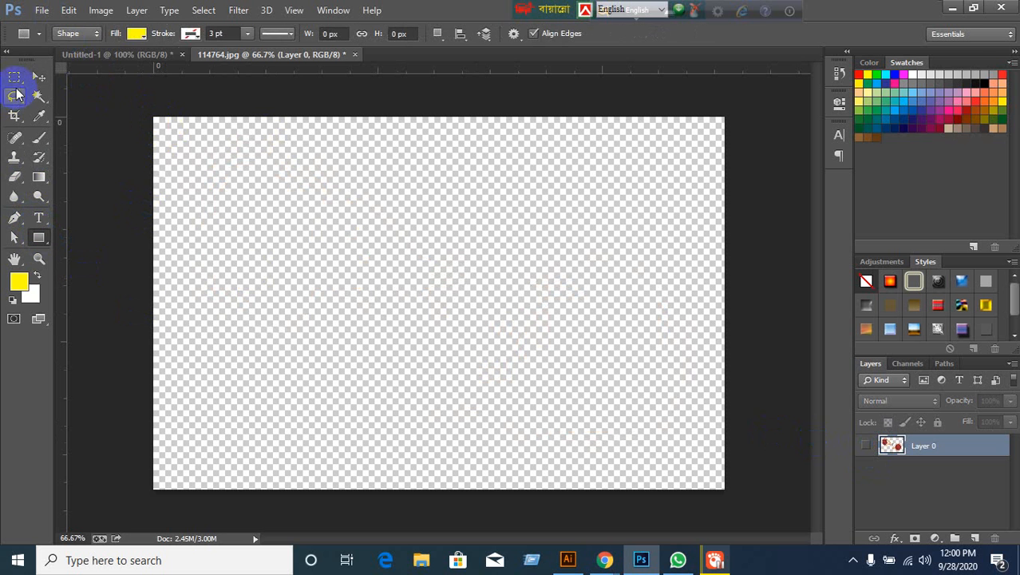
left_click(30, 78)
left_click(70, 559)
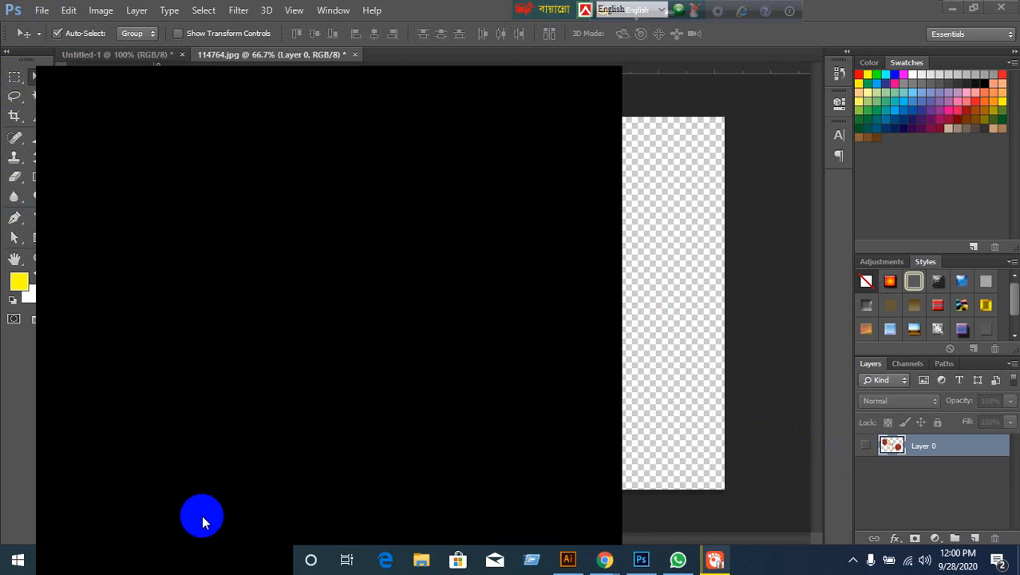
type("Sn")
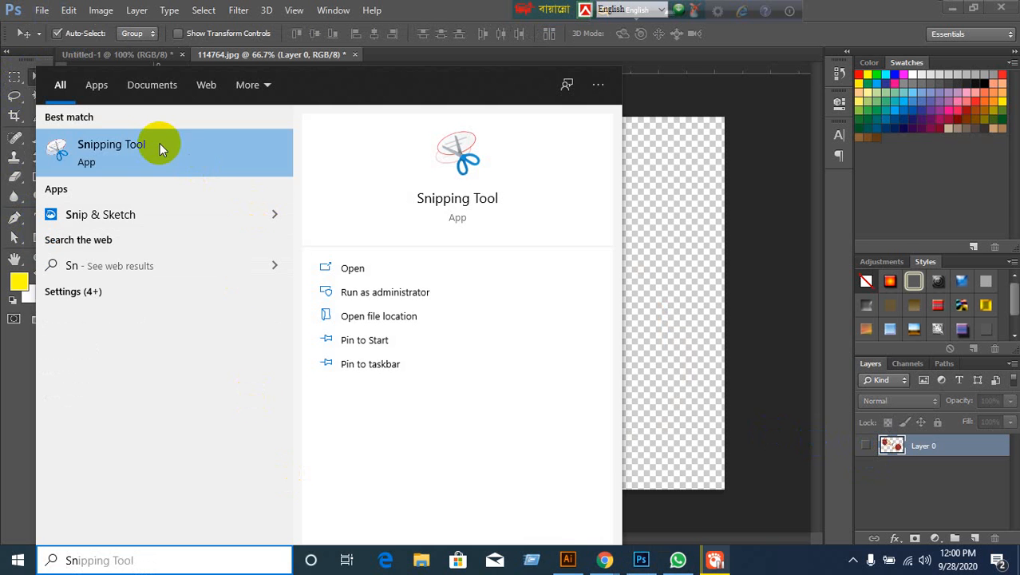
left_click(267, 134)
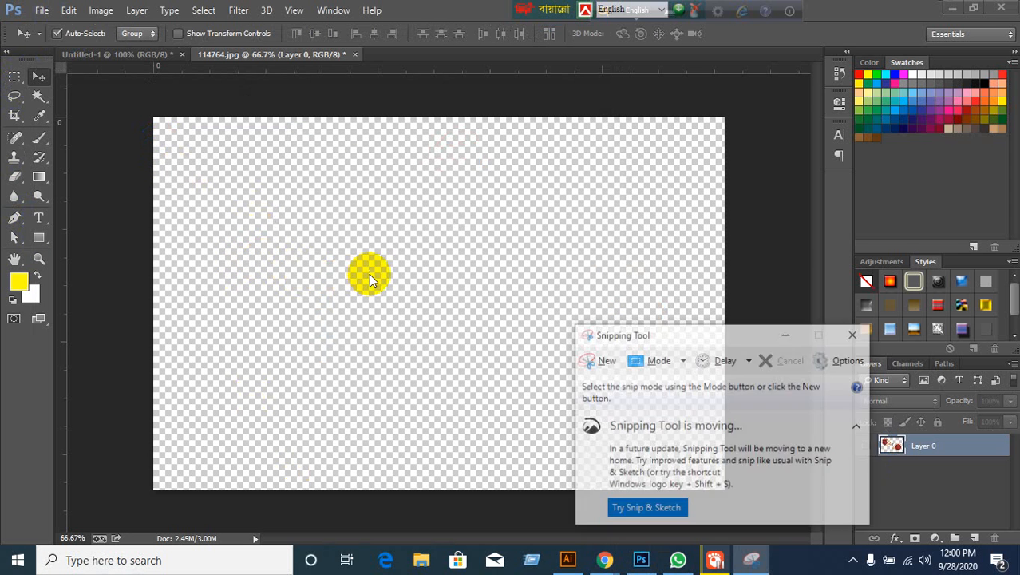
left_click(600, 360)
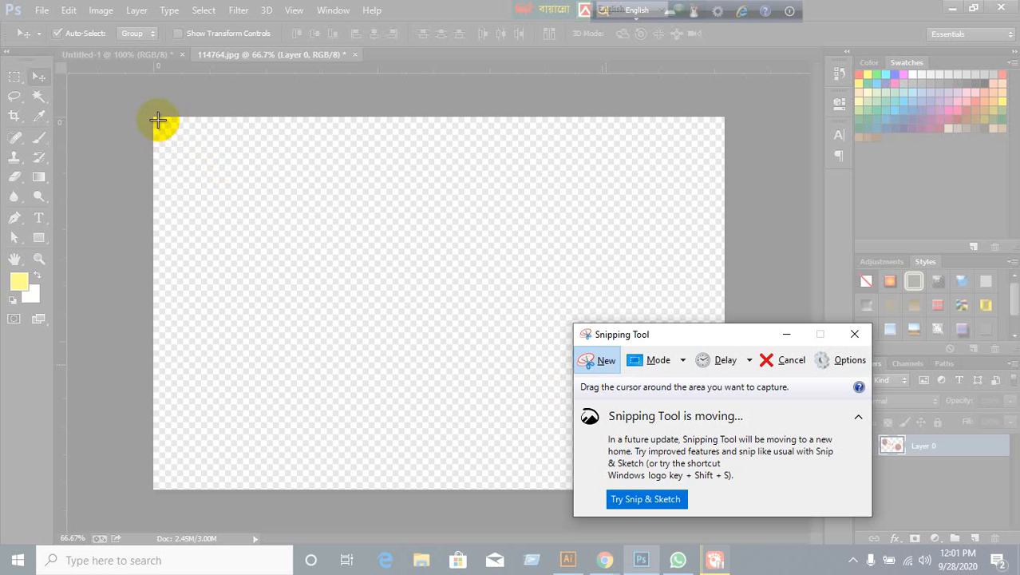
left_click_drag(157, 120, 720, 486)
Save the snip to the Desktop as a JPEG file named Capture, and close Snipping Tool
left_click(103, 32)
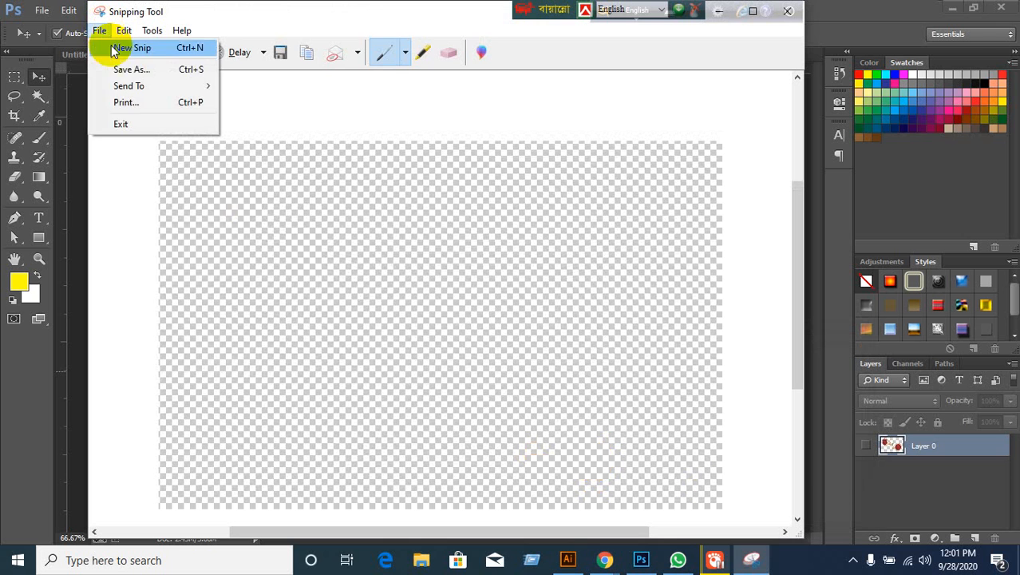
left_click(114, 67)
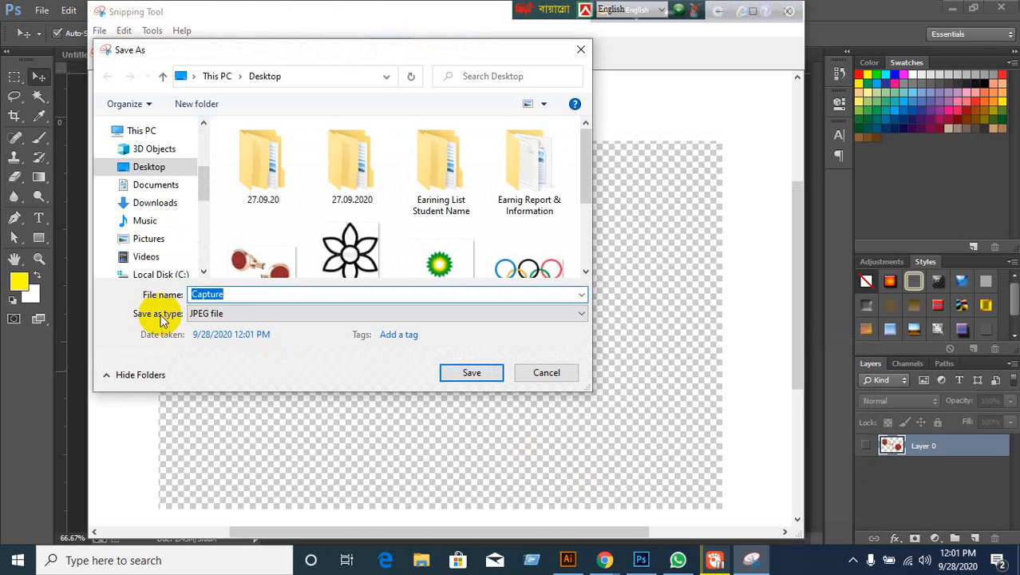
scroll(142, 243, "up", 3)
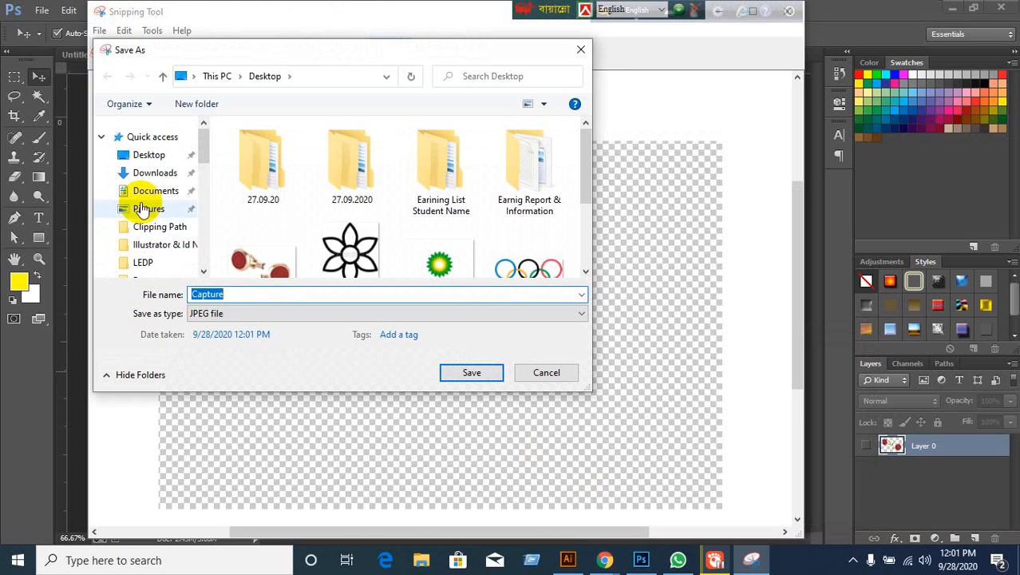
left_click(143, 157)
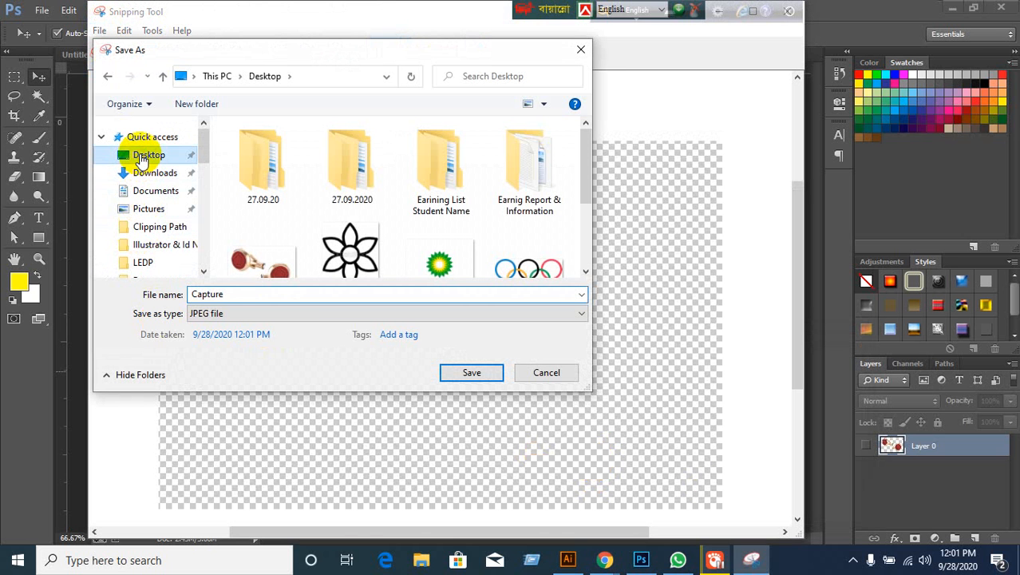
left_click(477, 375)
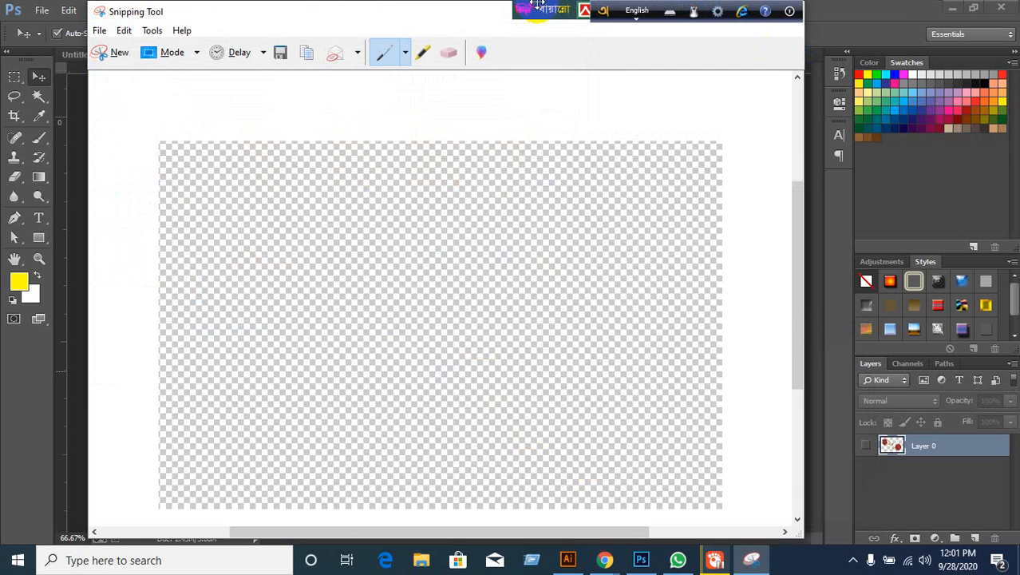
left_click_drag(536, 7, 356, 7)
left_click_drag(604, 19, 421, 19)
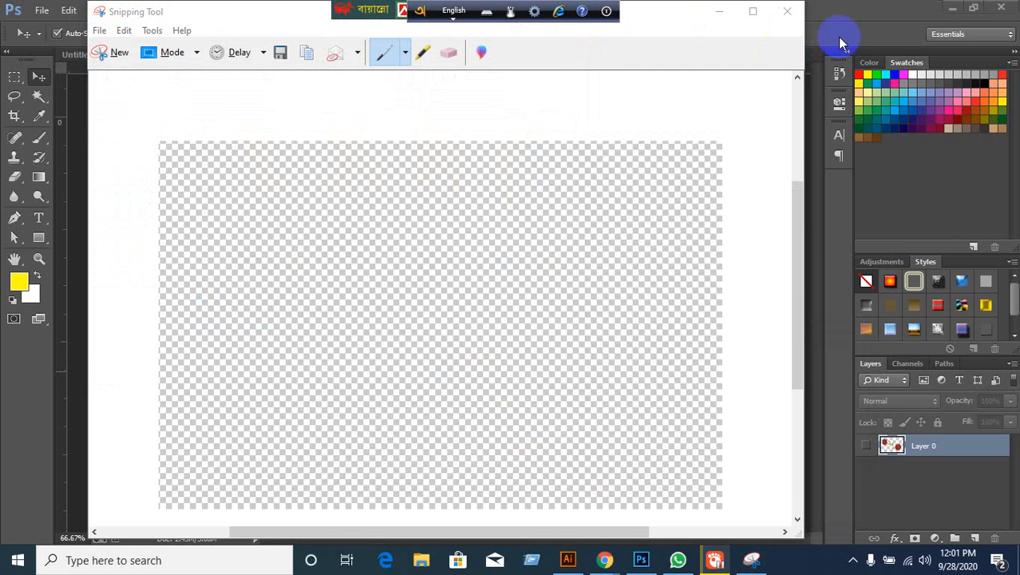
left_click(799, 13)
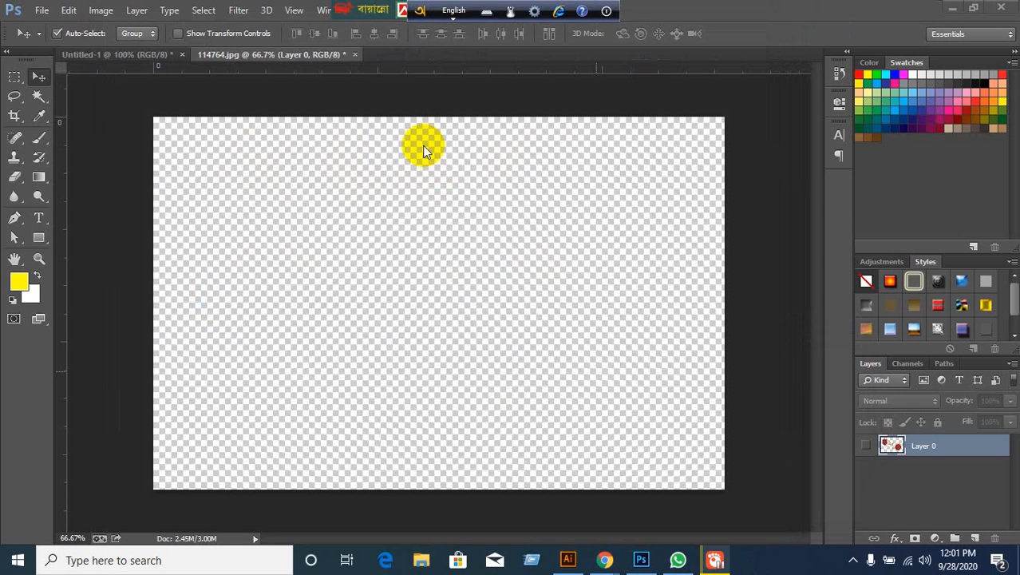
Show Layer 0 in the 114764 document, minimize Photoshop, and select the Capture image on the desktop
left_click(129, 52)
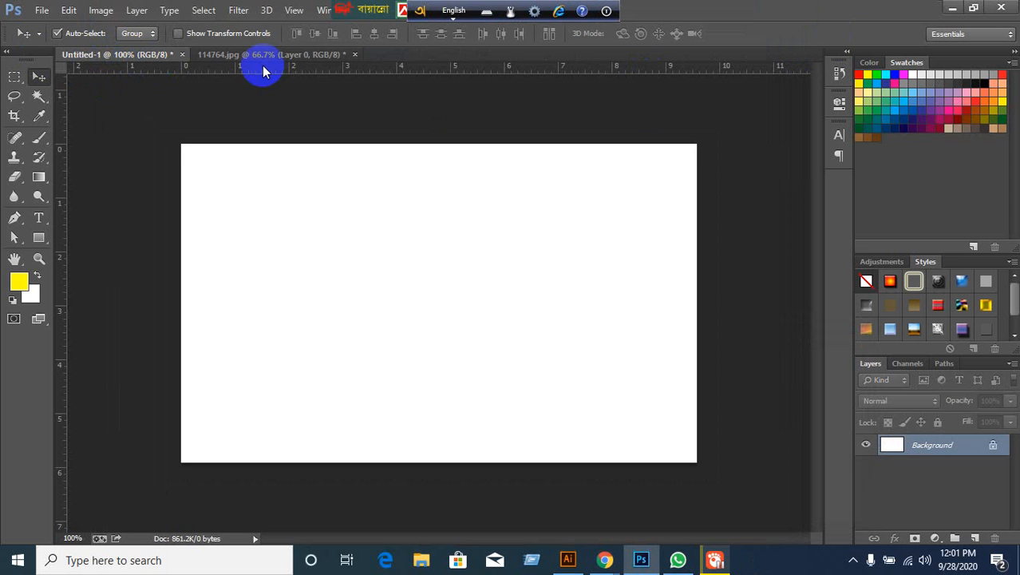
left_click(268, 55)
left_click(866, 445)
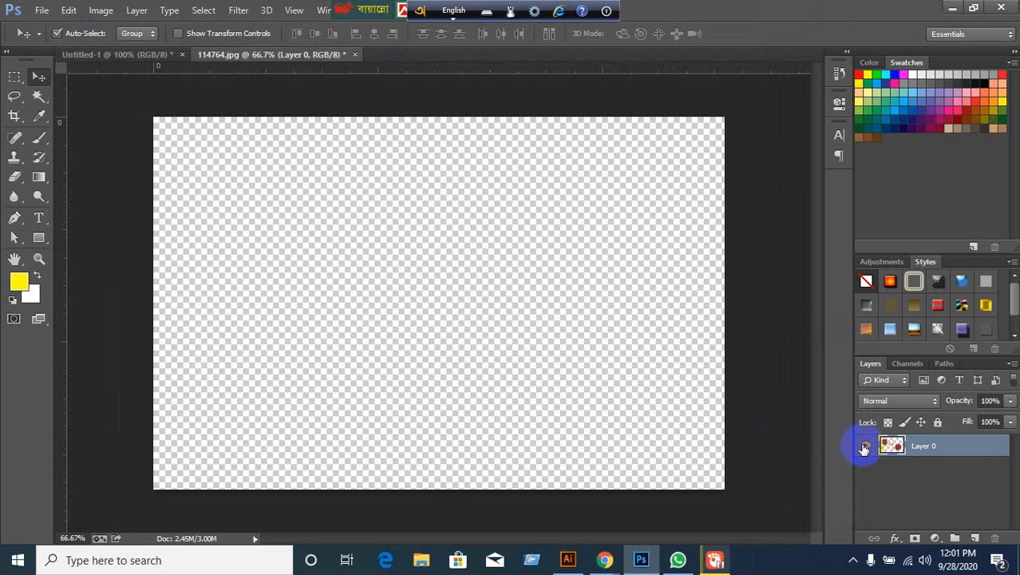
left_click(951, 11)
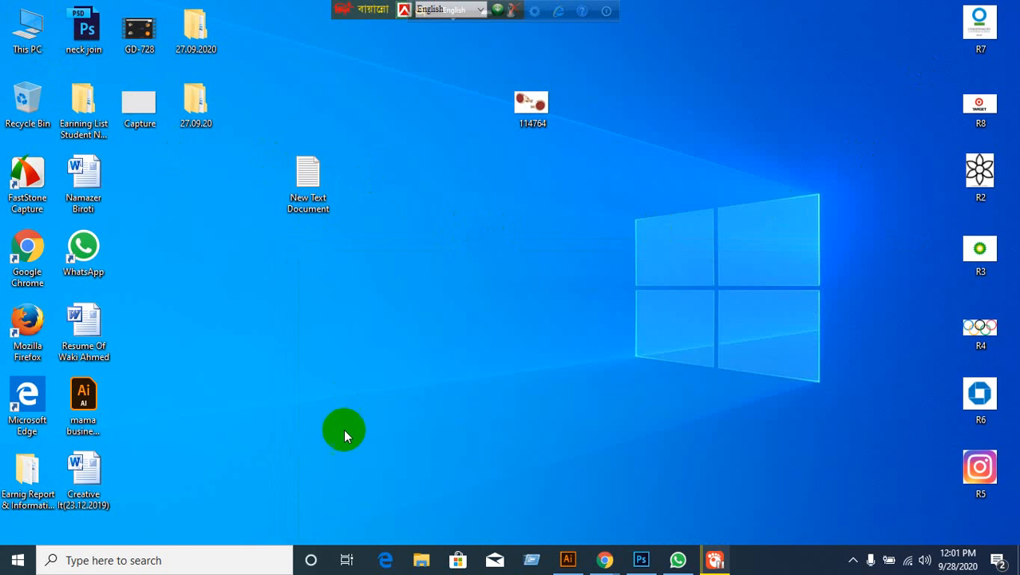
left_click(131, 115)
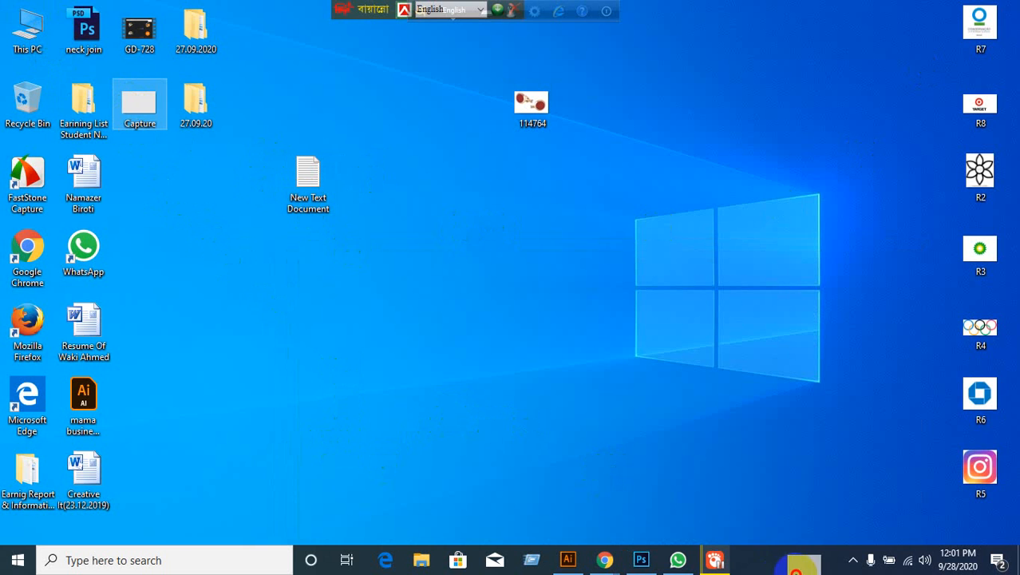
Place the Capture image from the desktop into the Photoshop 114764 document, move it below Layer 0, and toggle its visibility
left_click_drag(796, 571, 448, 333)
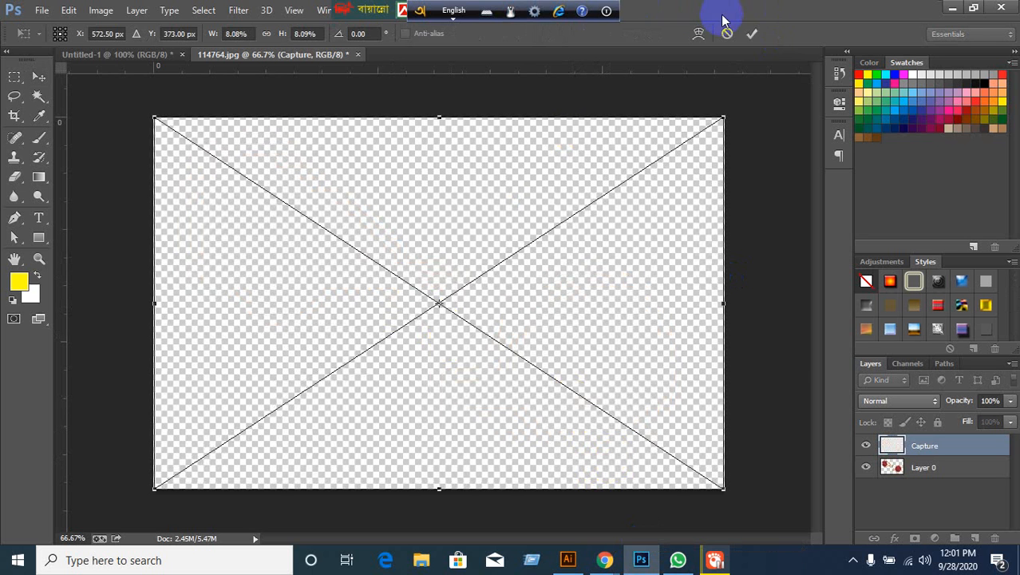
left_click(752, 33)
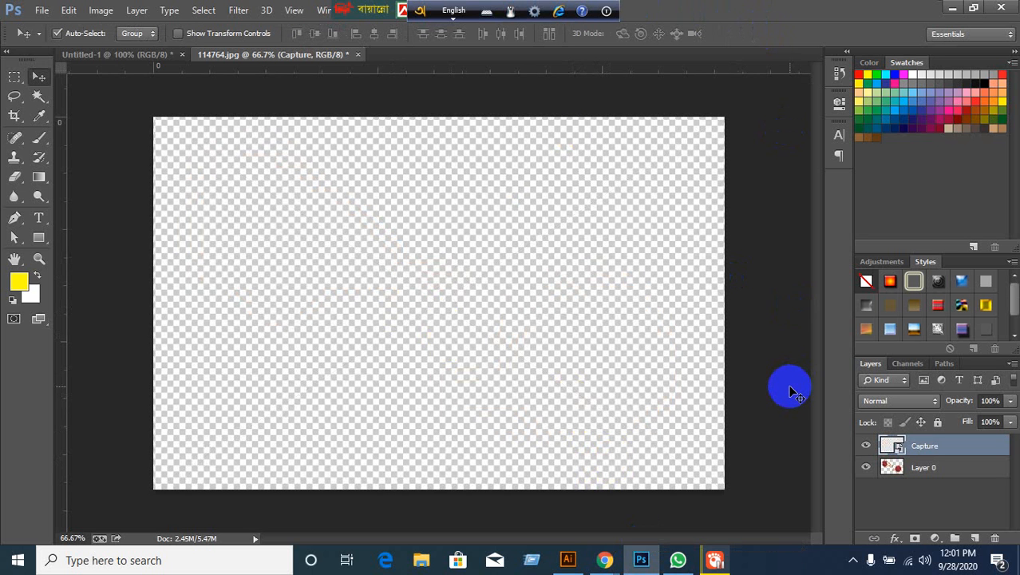
key("ctrl+[")
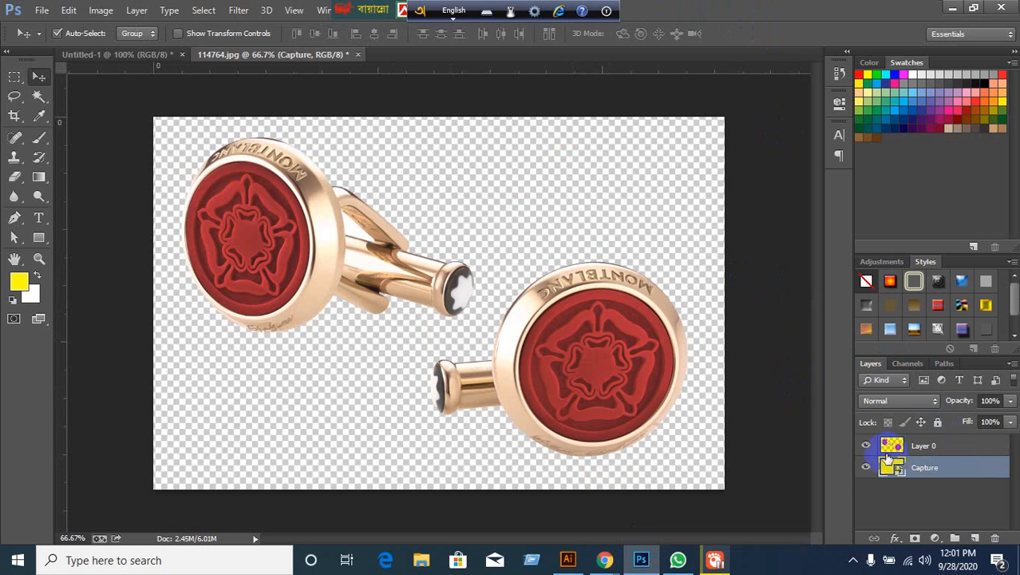
left_click(865, 469)
left_click(866, 469)
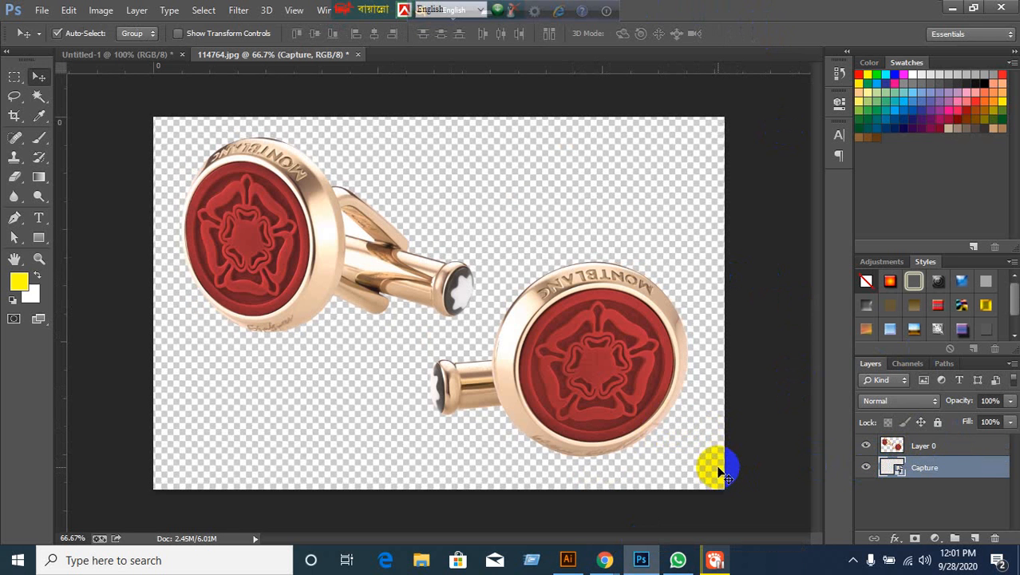
Enlarge the Capture layer slightly to 8.18% width and 8.17% height so it extends past the canvas edges
key("ctrl+t")
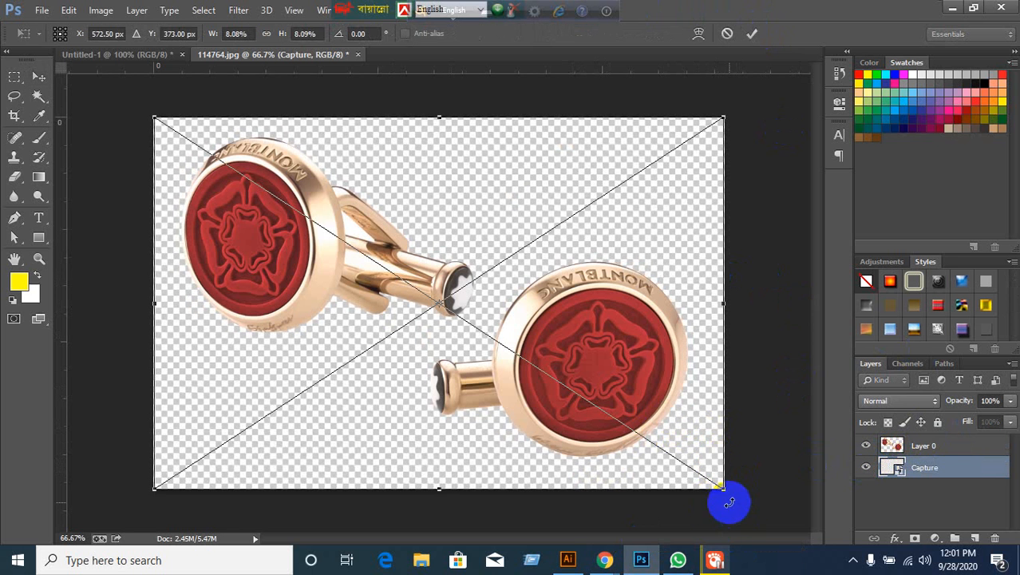
mouse_move(723, 491)
left_mouse_down()
mouse_move(775, 538)
mouse_move(842, 566)
mouse_move(713, 485)
mouse_move(722, 499)
left_mouse_up()
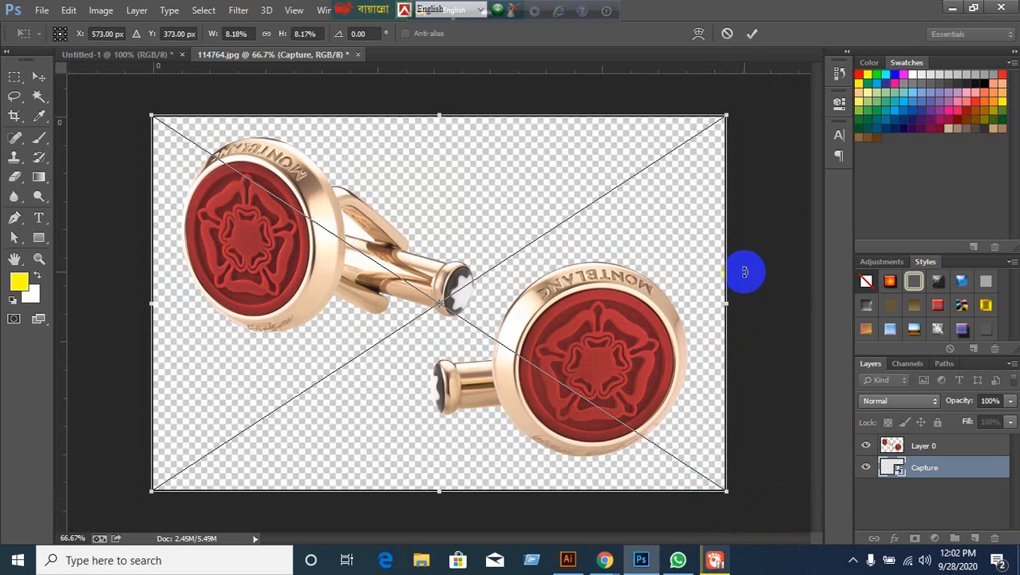
left_click(753, 32)
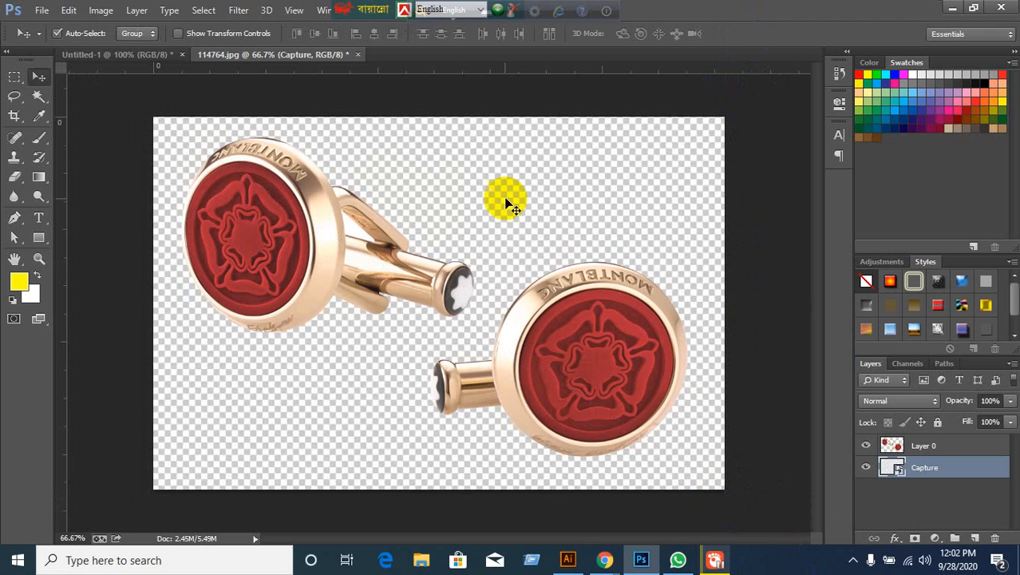
left_click(41, 10)
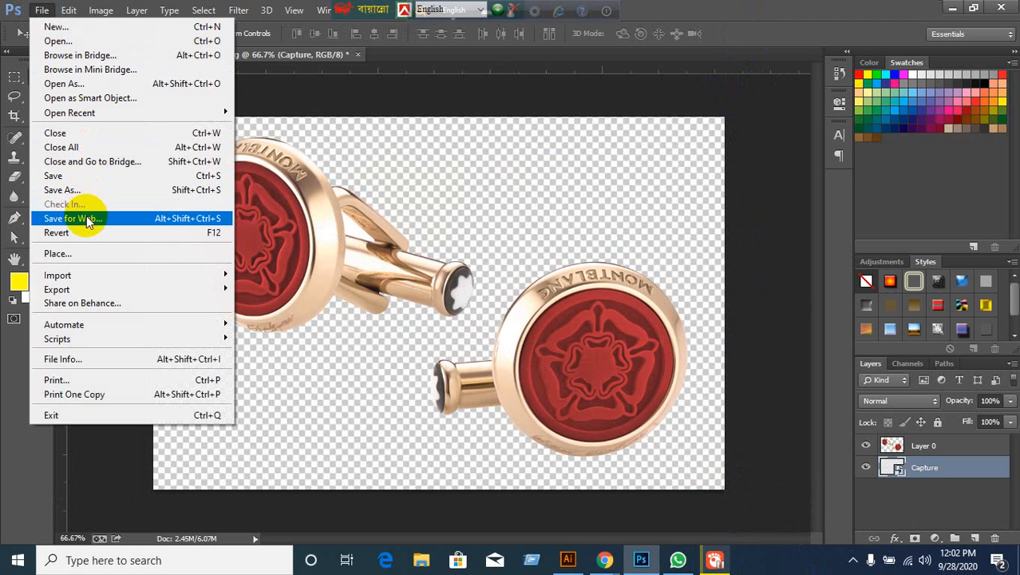
left_click(79, 190)
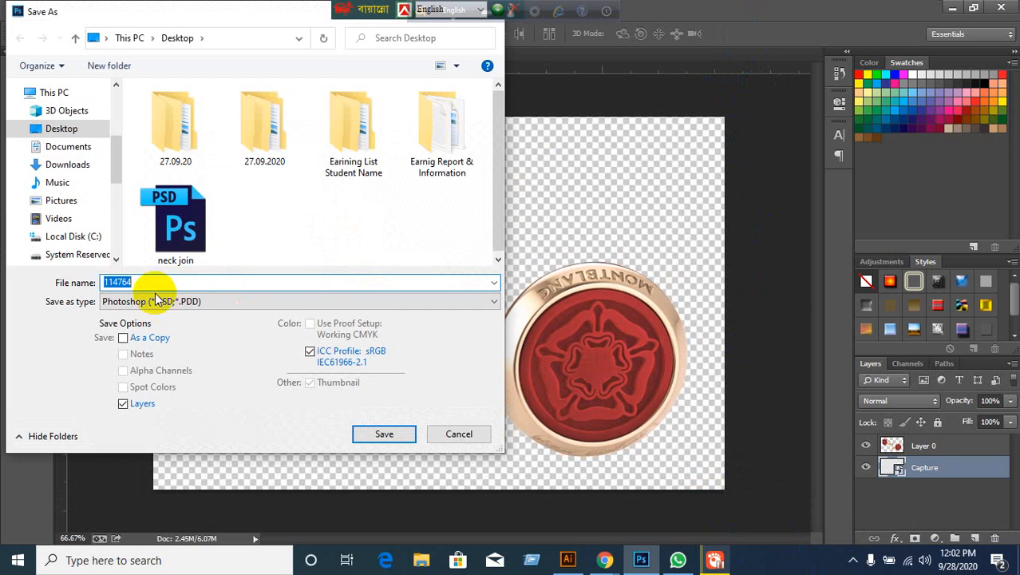
left_click(460, 432)
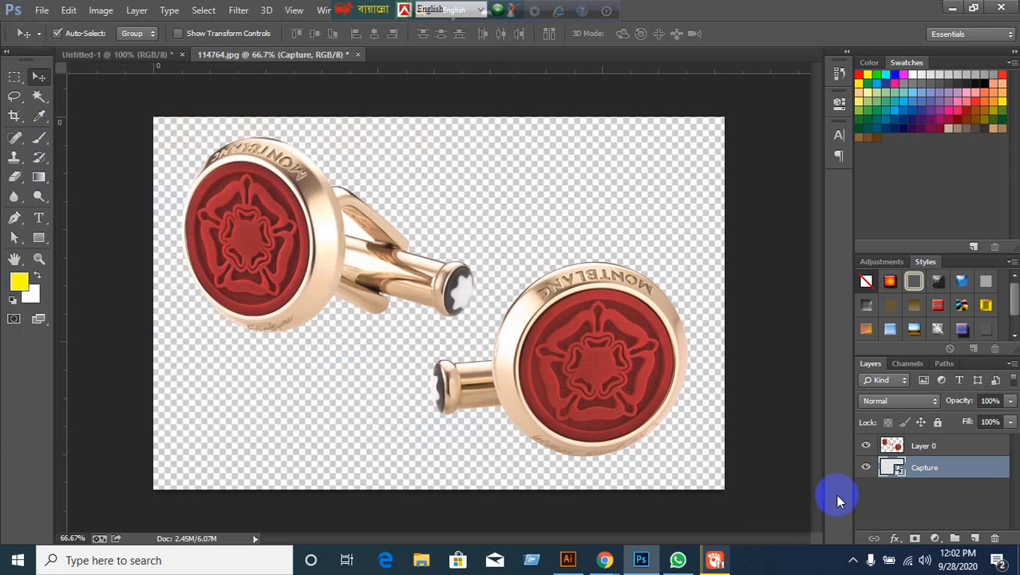
Delete the Capture layer, close the 114764 document without saving, and minimize Photoshop
left_click(995, 538)
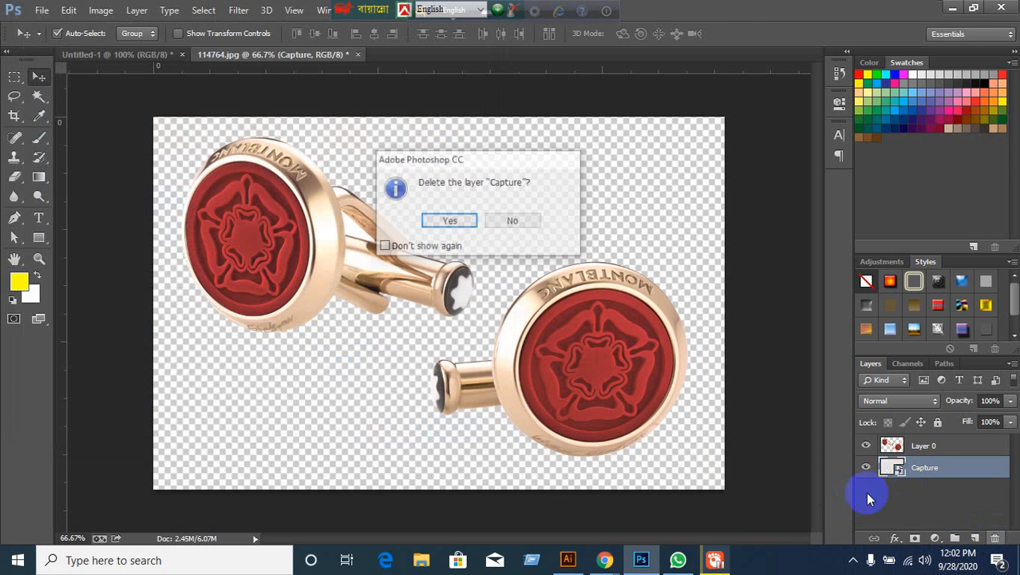
left_click(455, 221)
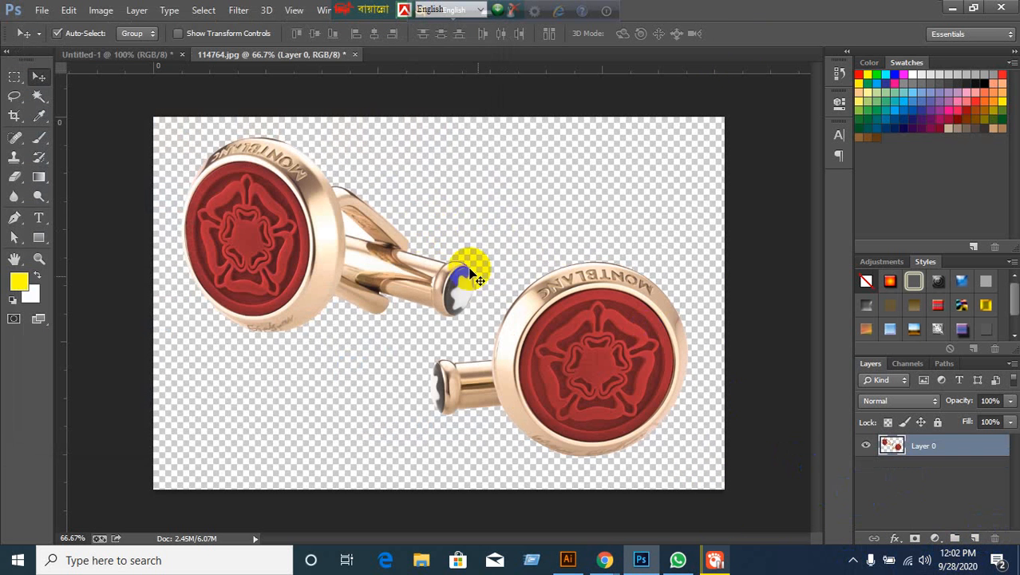
left_click(356, 55)
left_click(517, 220)
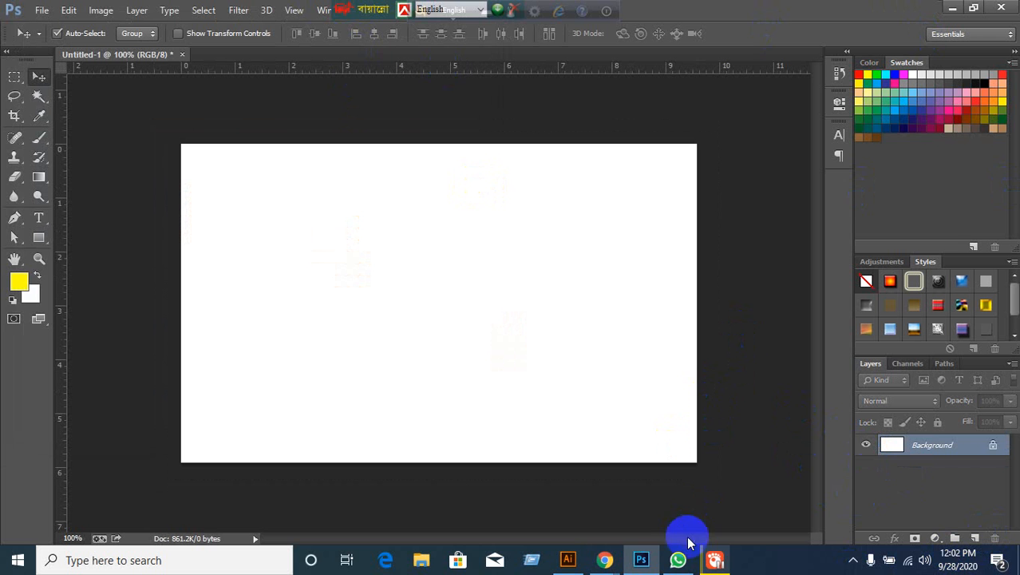
left_click(952, 9)
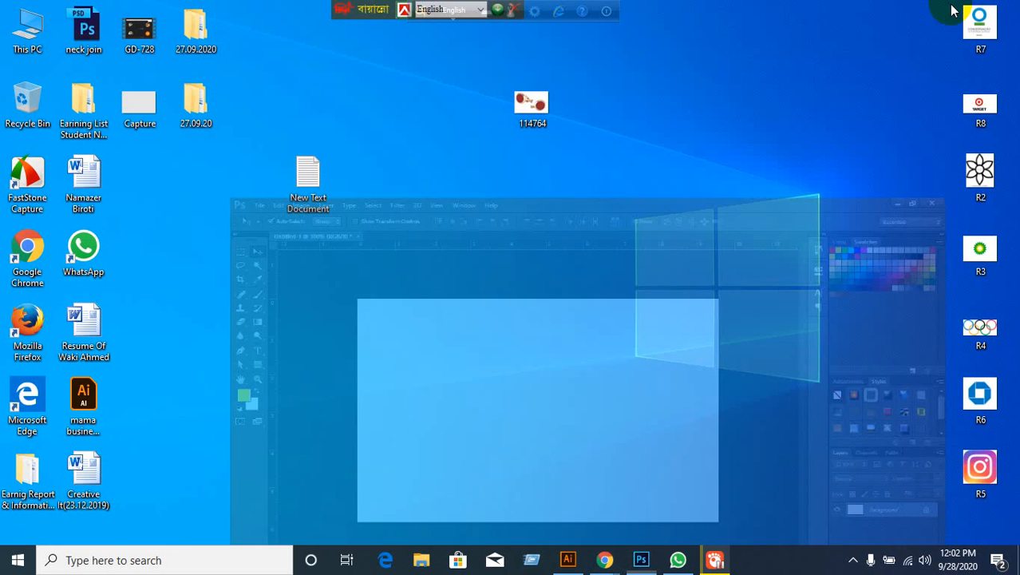
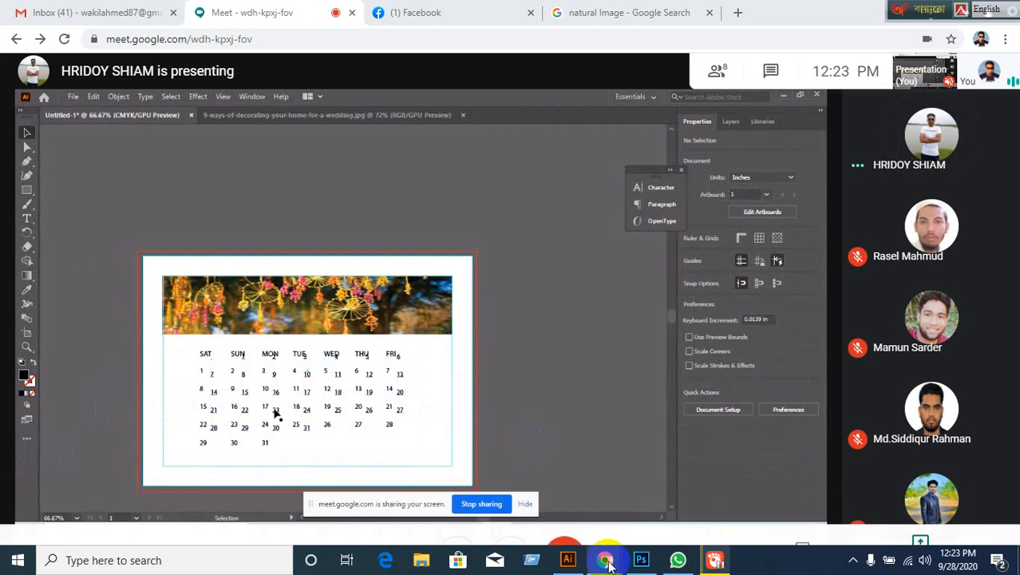
Switch to Illustrator, close the Tabs palette, and delete the "Sat" text object from the Untitled-4 artboard
left_click(567, 560)
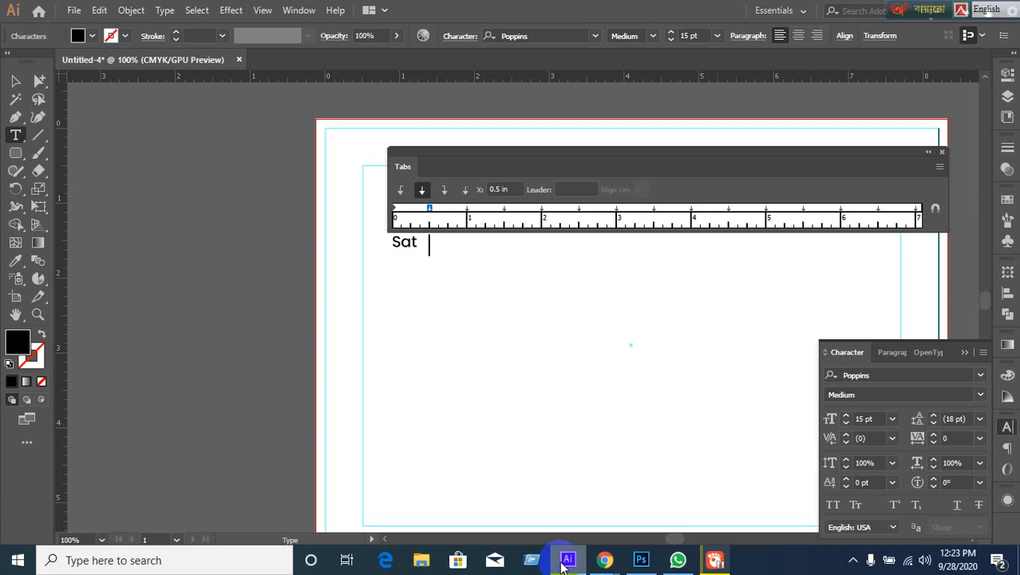
left_click(940, 154)
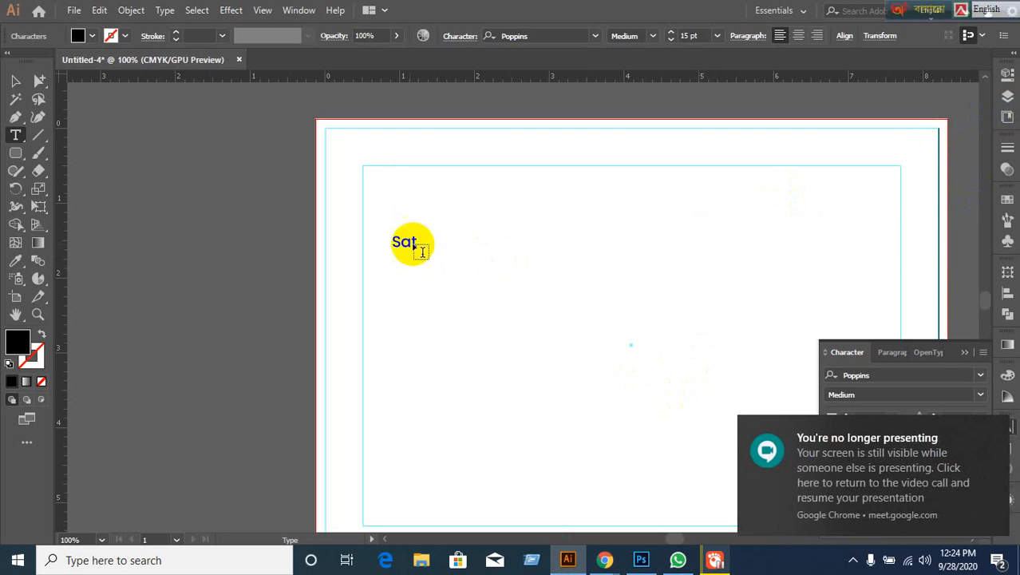
left_click(18, 83)
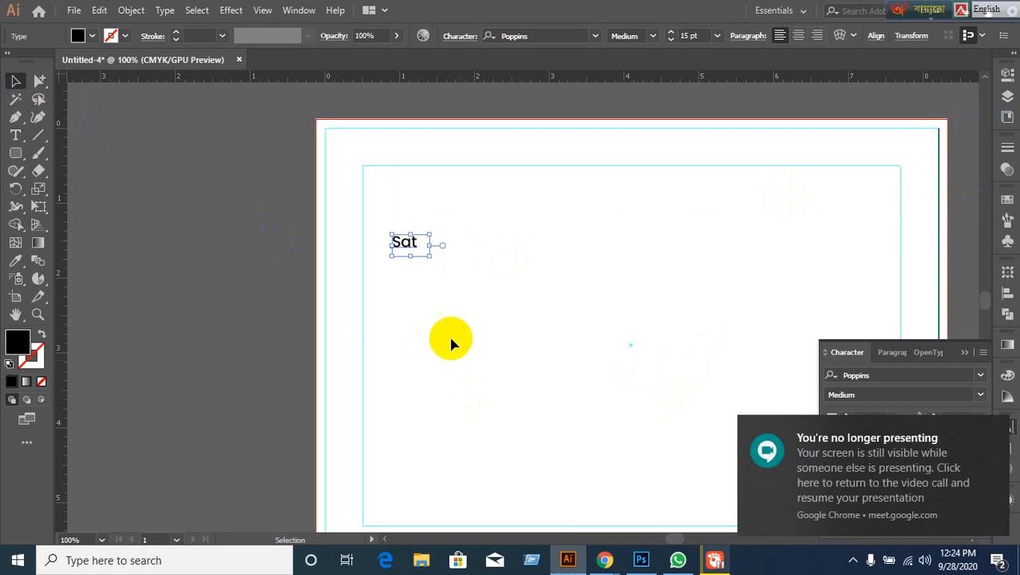
key("Delete")
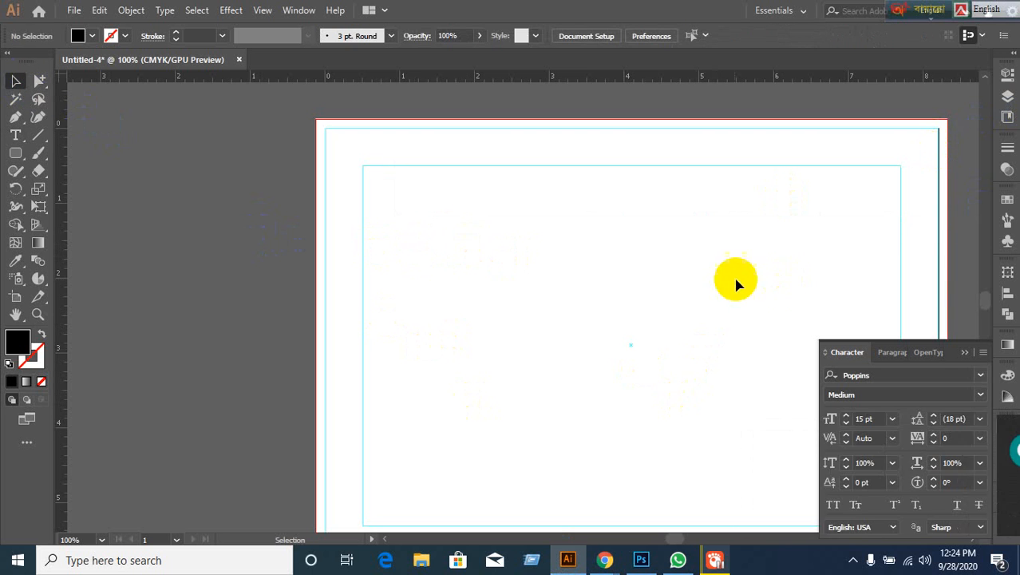
key("space")
left_click_drag(768, 313, 660, 310)
scroll(652, 323, "down", 1)
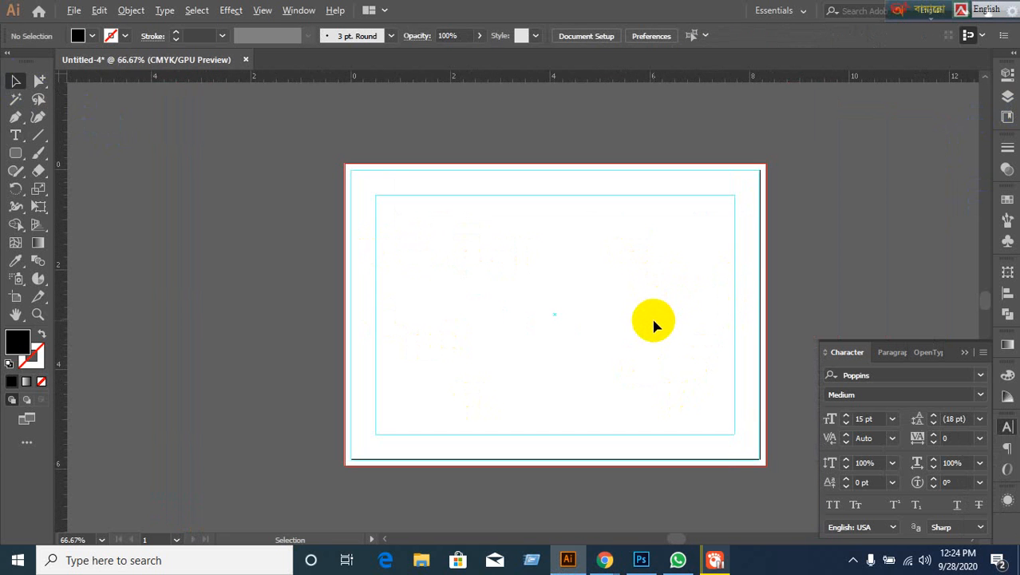
scroll(671, 324, "up", 1)
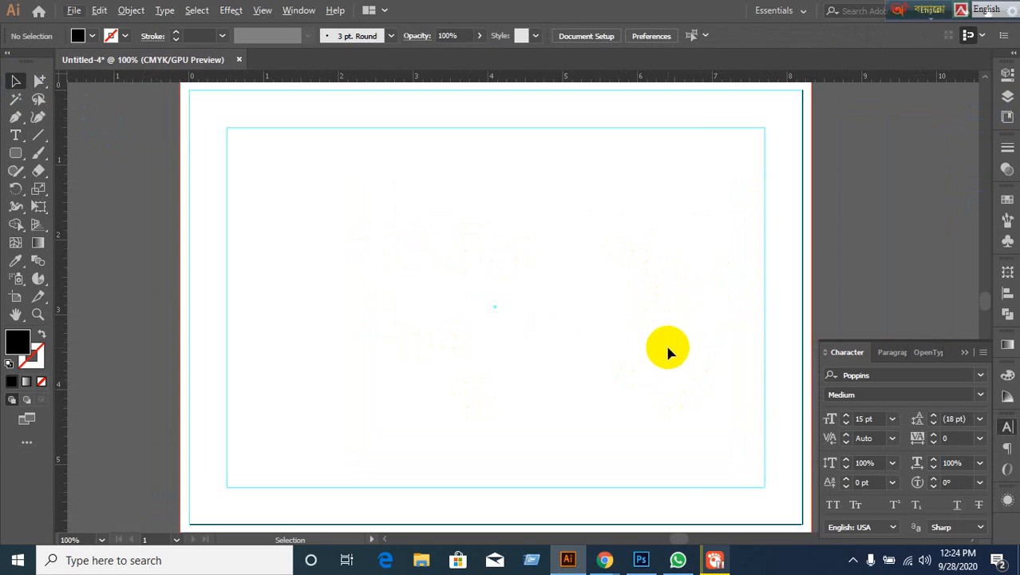
Switch to the Google Meet call in Chrome and resume presenting the screen
mouse_move(606, 561)
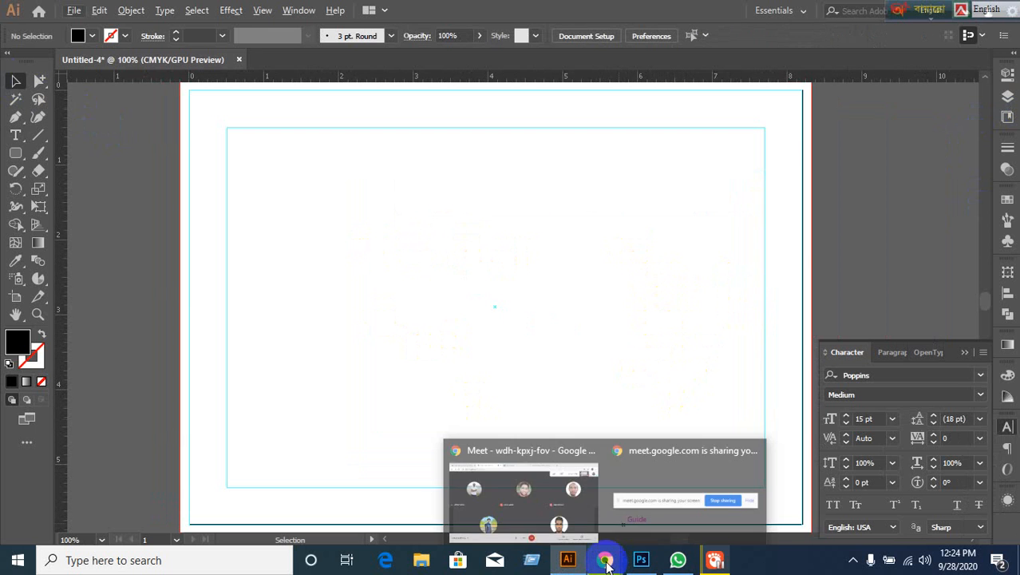
left_click(547, 502)
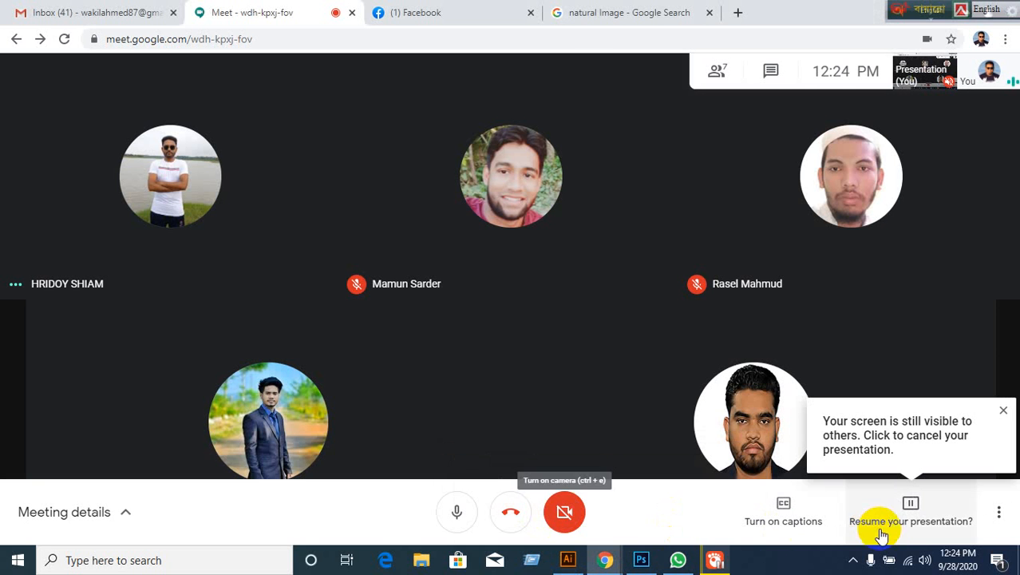
left_click(899, 529)
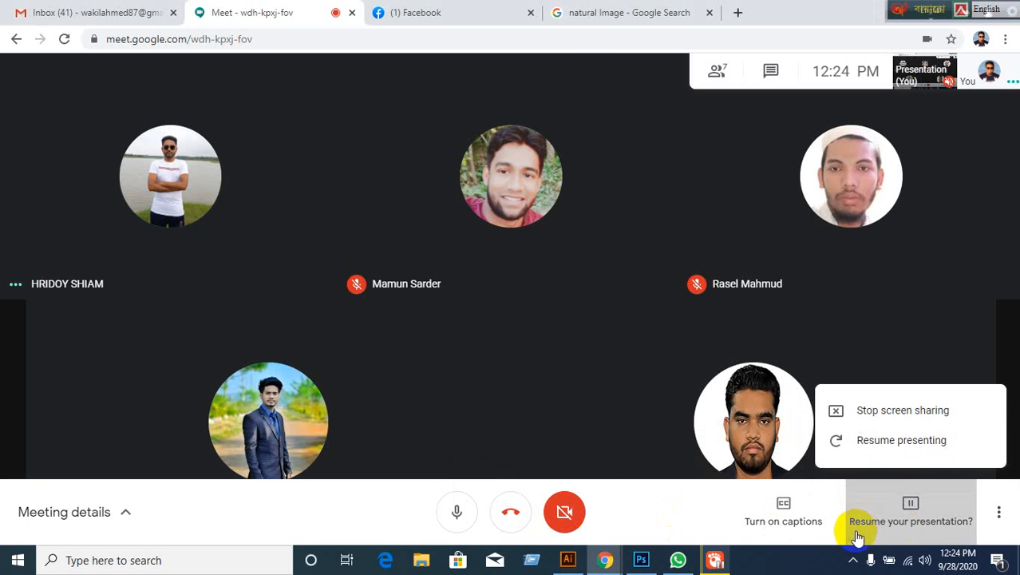
left_click(839, 445)
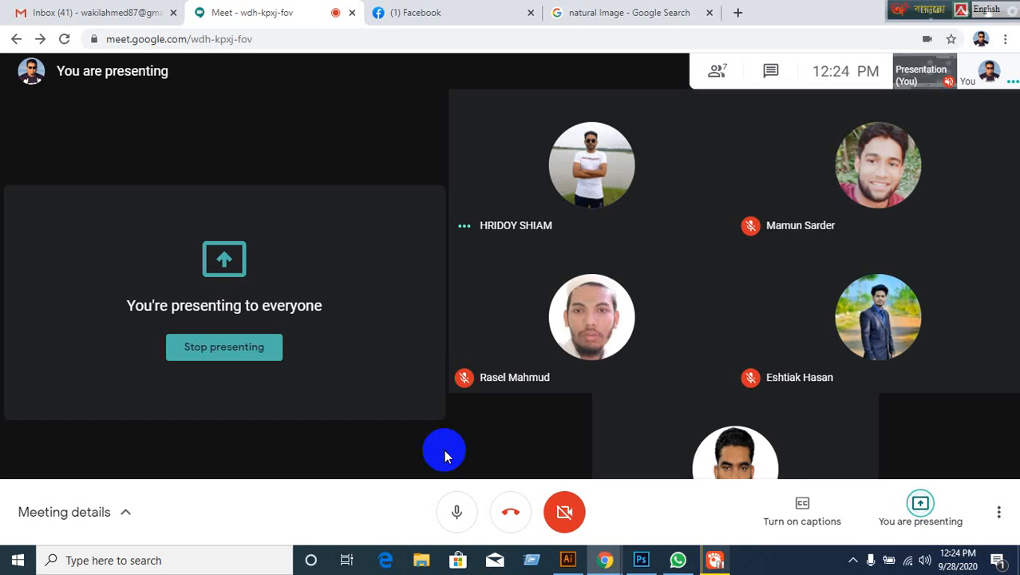
Return to Illustrator, draw an area text frame about 4.24 by 2.82 in on the artboard's lower part, and remove its placeholder text
left_click(567, 558)
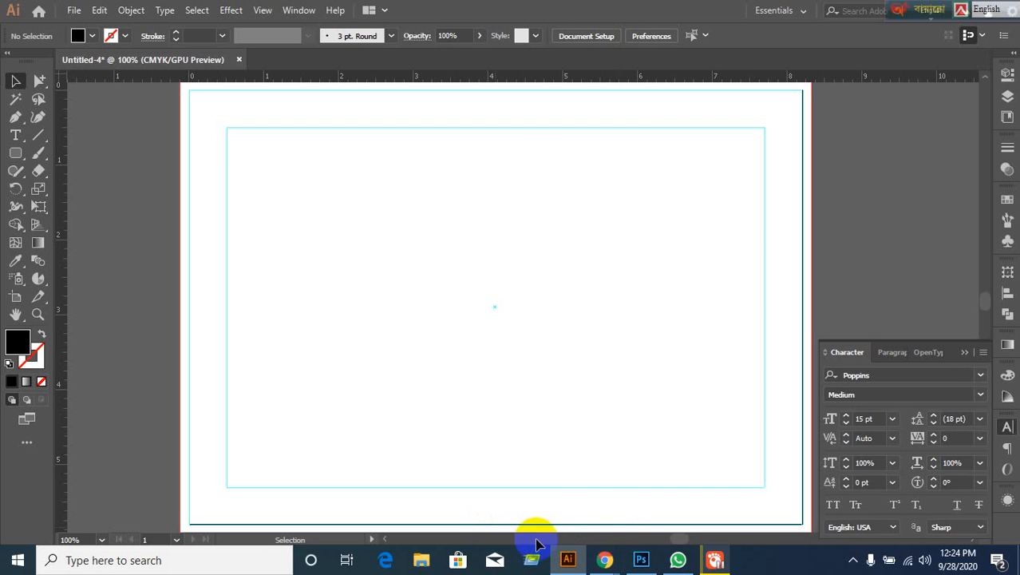
scroll(510, 343, "down", 1)
scroll(509, 343, "up", 1)
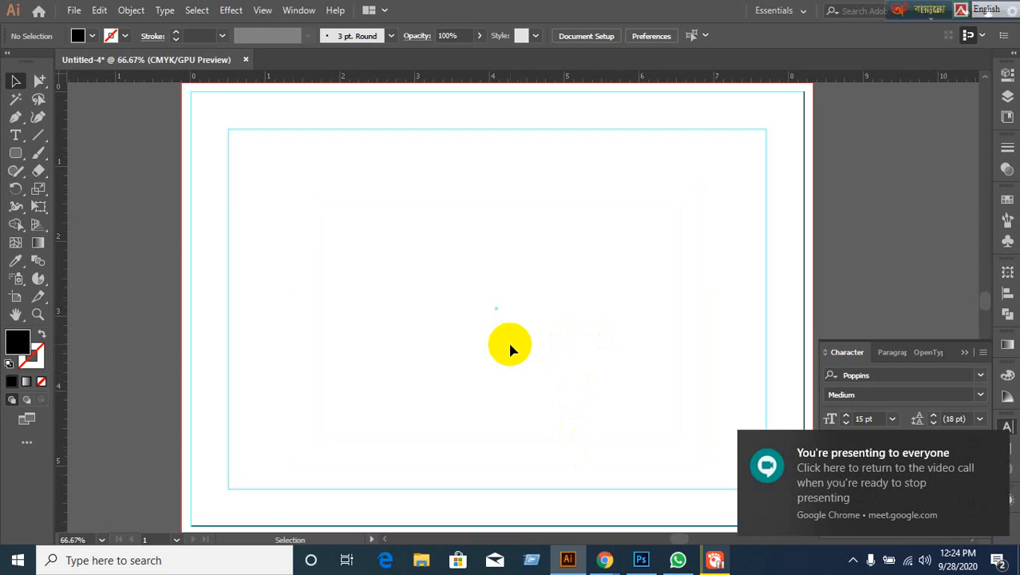
left_click_drag(507, 342, 465, 284)
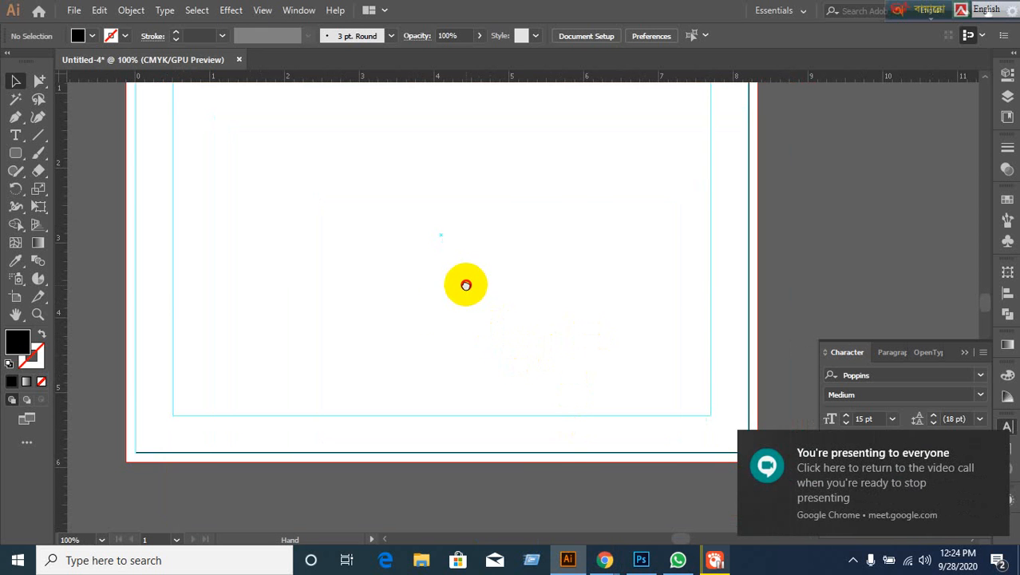
left_click(17, 137)
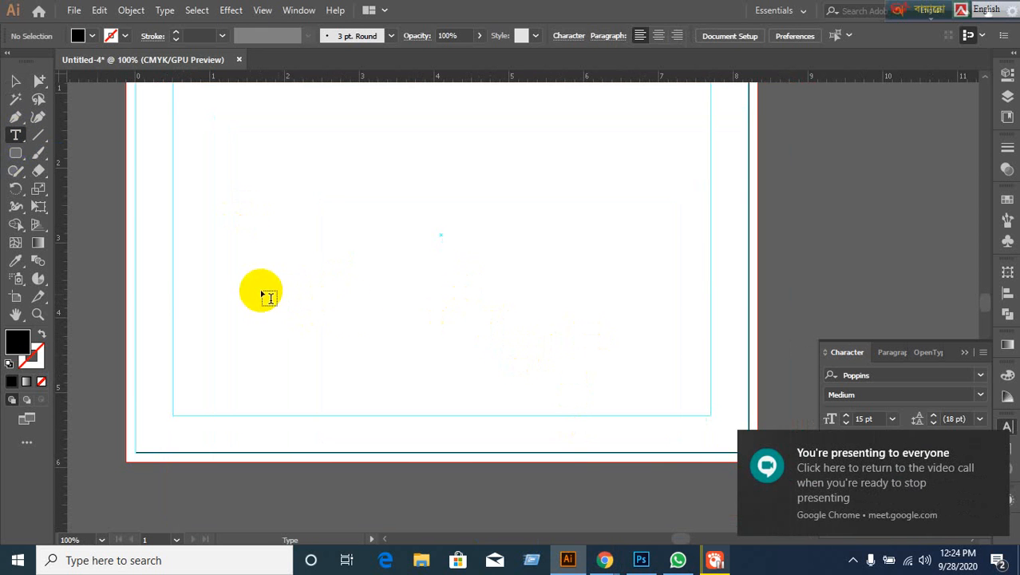
left_click_drag(302, 214, 618, 425)
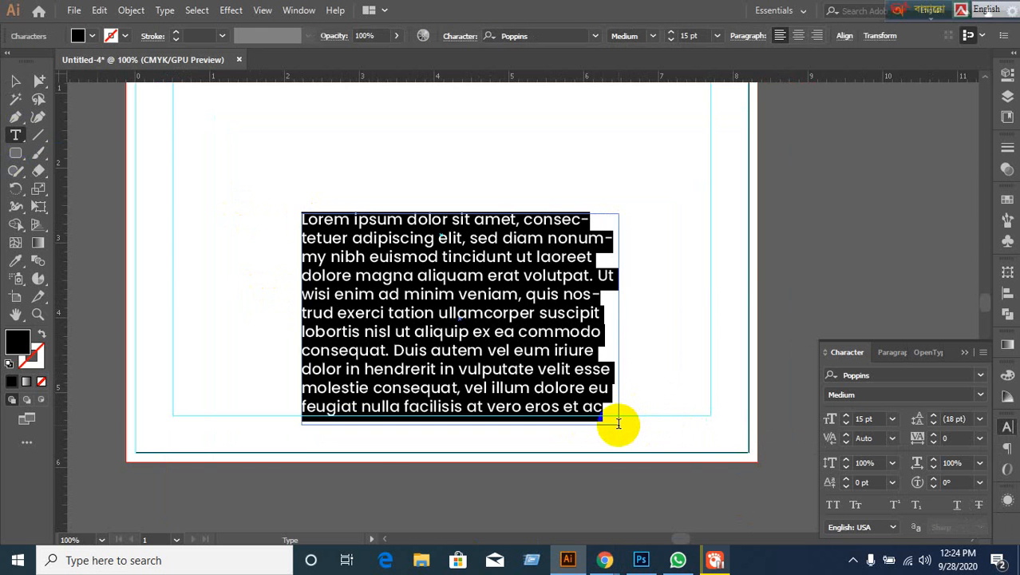
key("Delete")
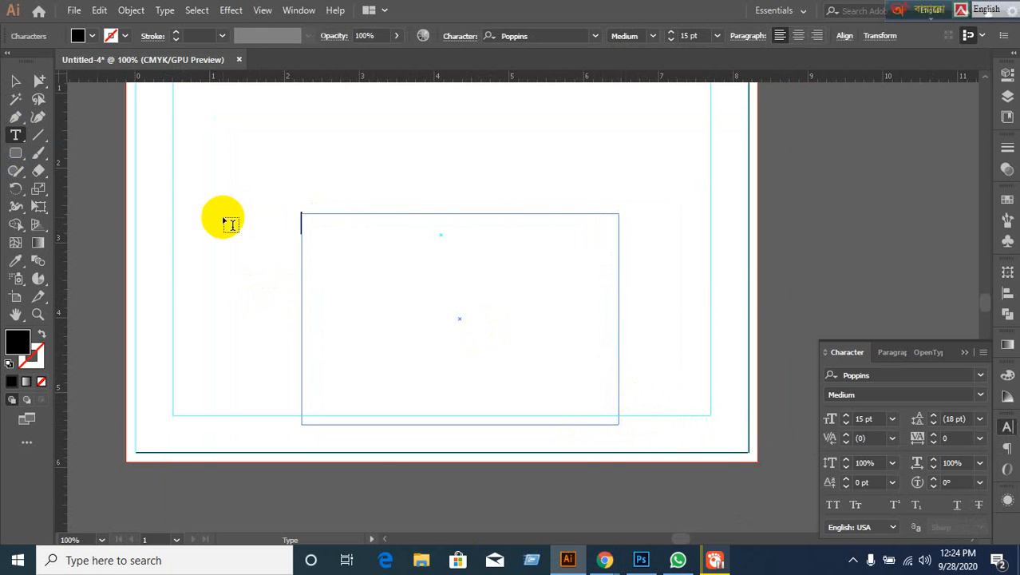
left_click(17, 82)
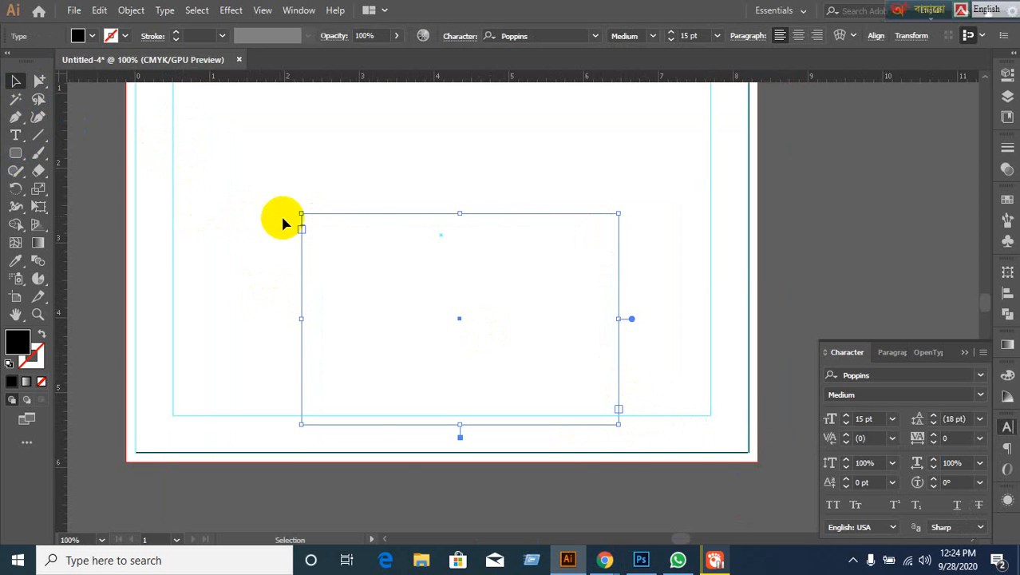
left_click(164, 11)
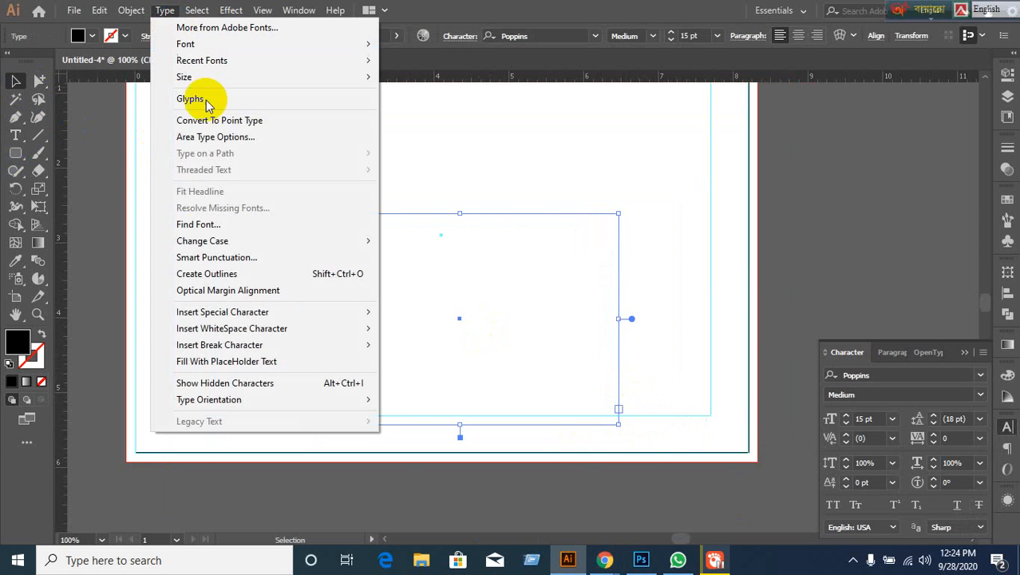
left_click(214, 139)
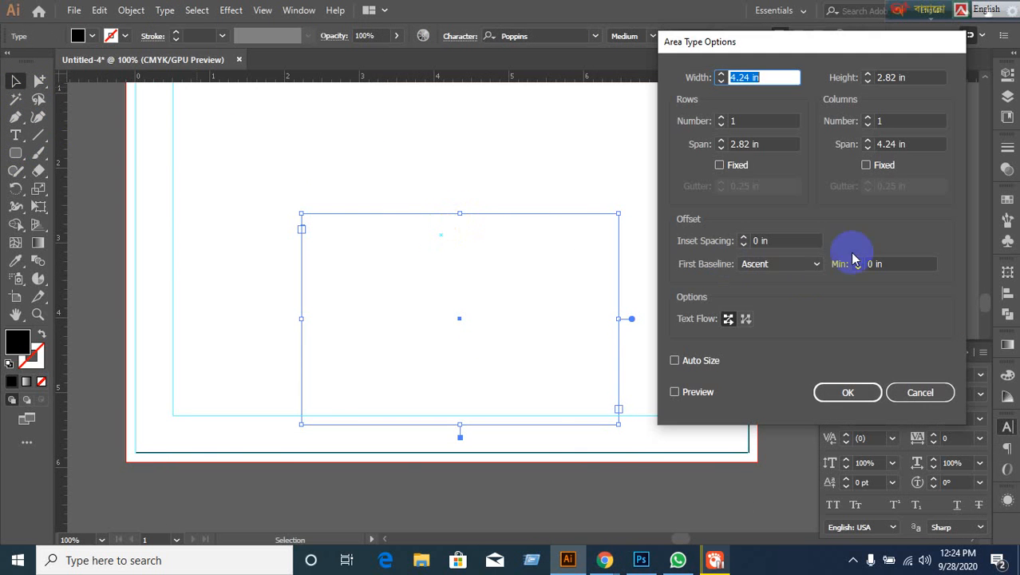
left_click(685, 394)
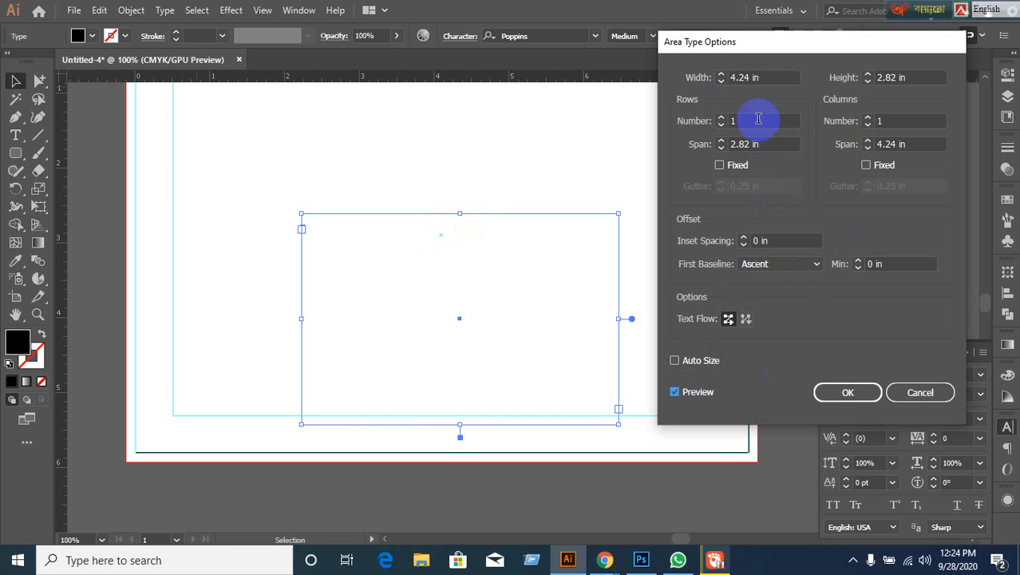
left_click(758, 122)
key("Up")
key("Up")
key("Up")
key("Up")
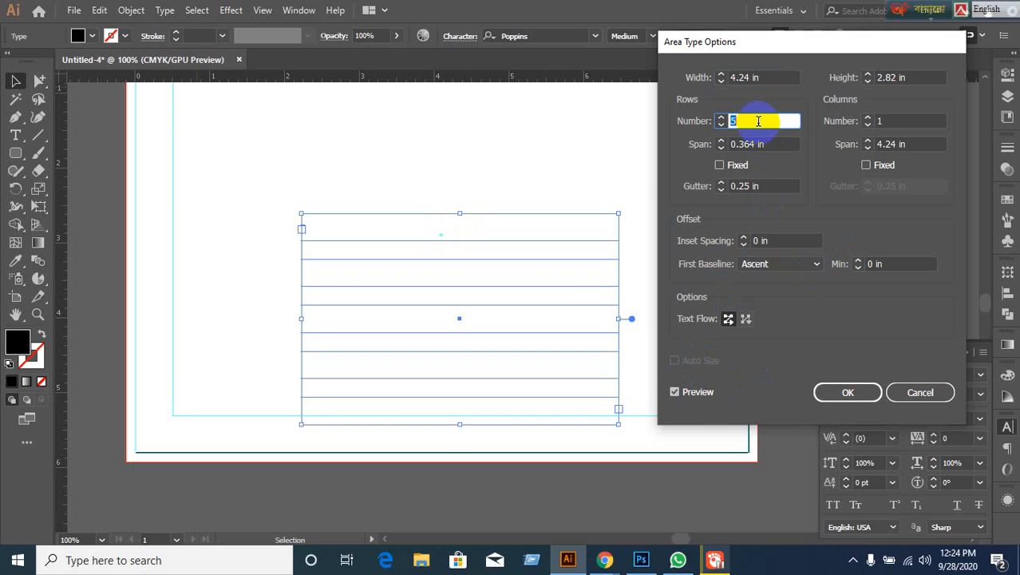
key("Up")
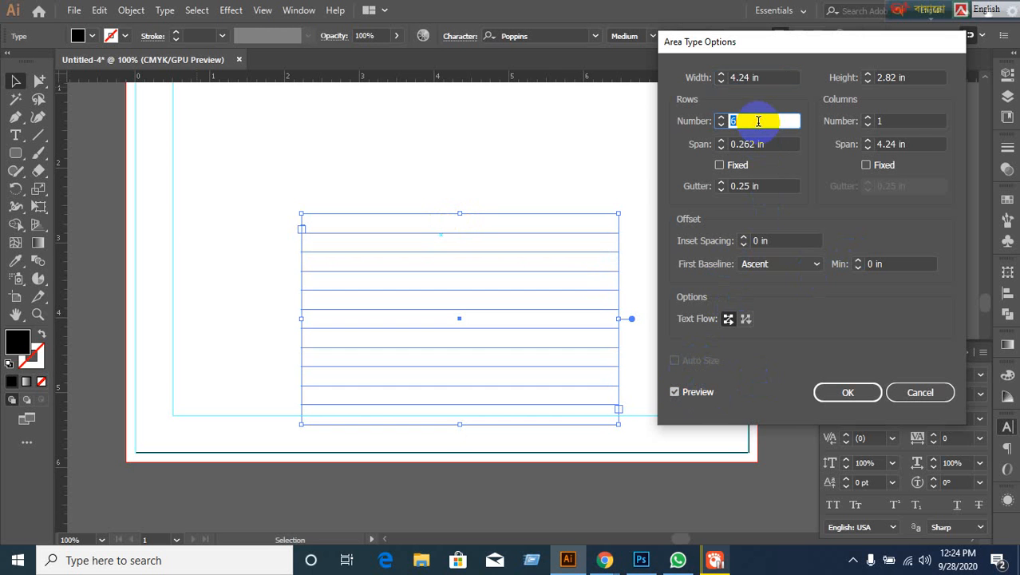
left_click(903, 122)
key("Up")
key("Up")
key("Up")
key("Up")
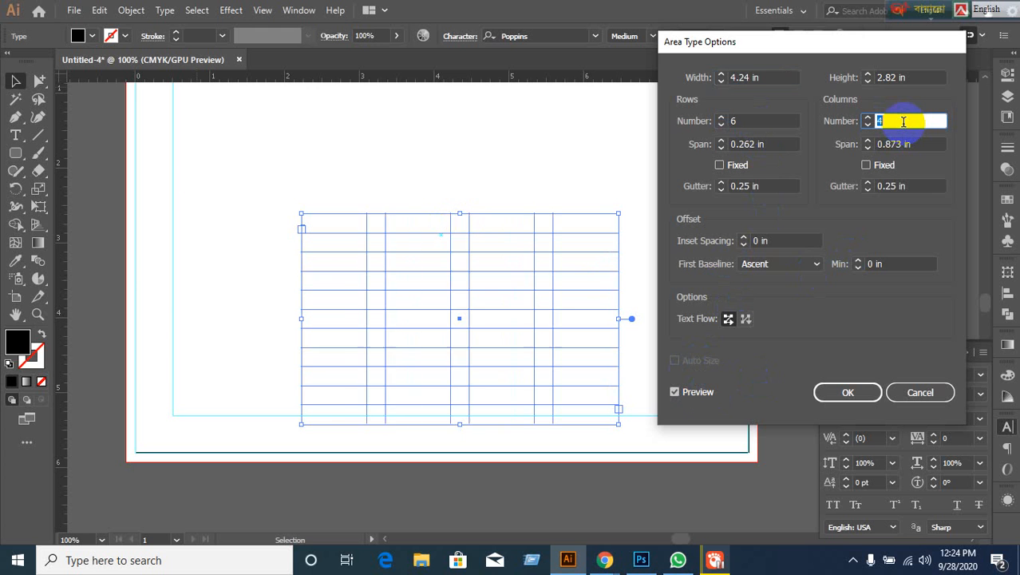
key("Up")
key("Up")
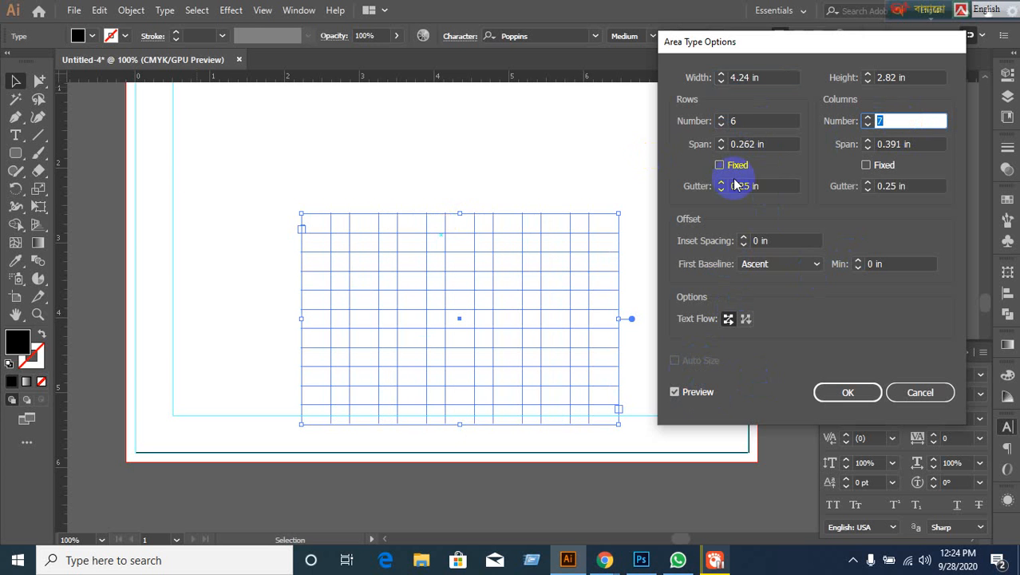
left_click(917, 392)
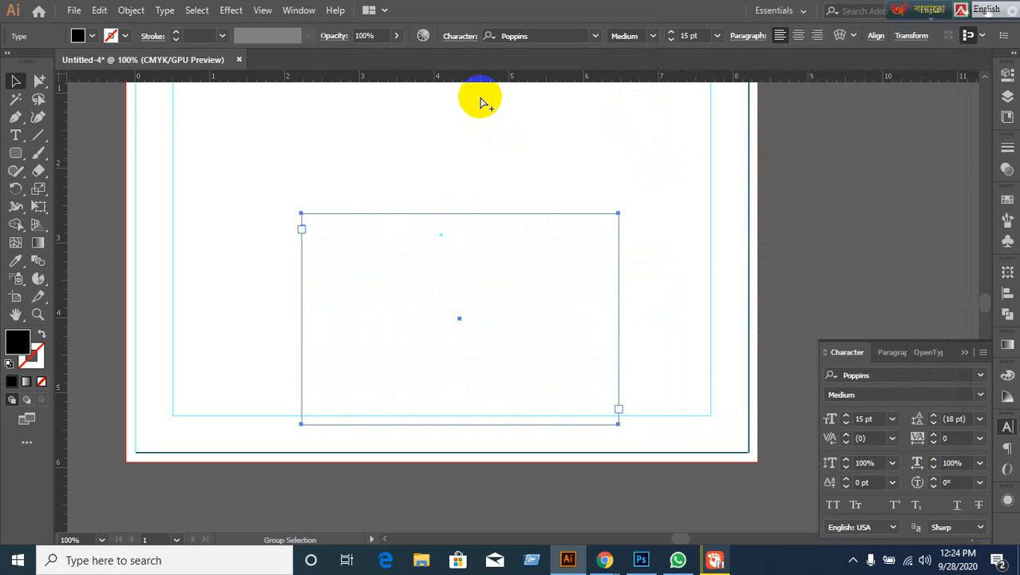
Switch the document's ruler units to pixels
key("ctrl+r")
key("ctrl+r")
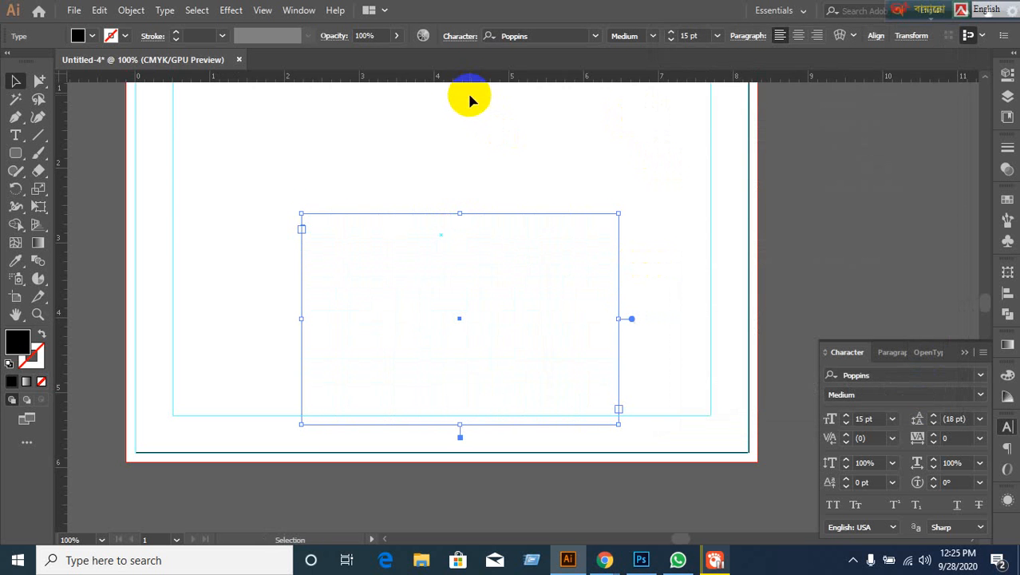
right_click(464, 77)
left_click(497, 171)
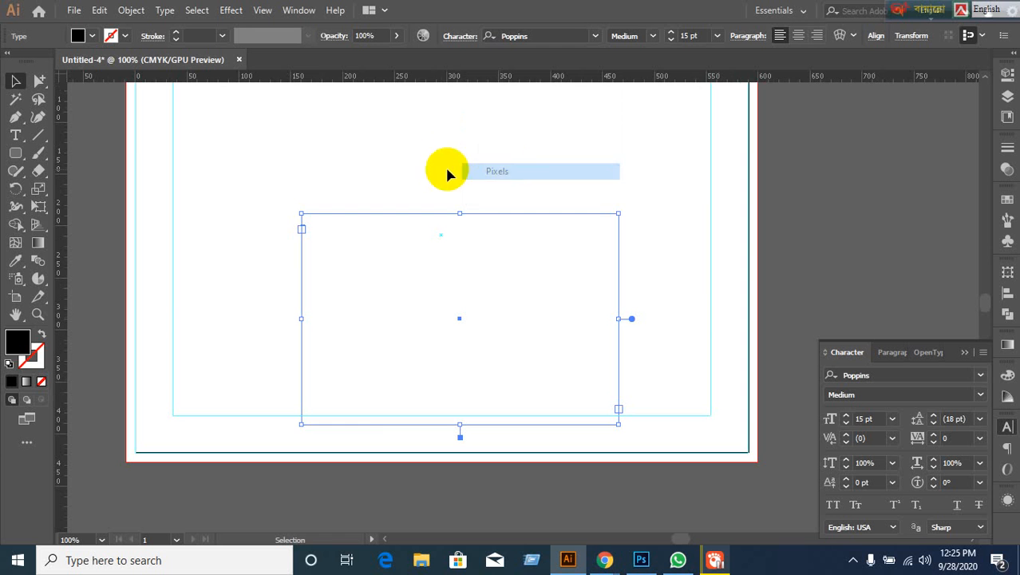
Open the Area Type Options of the empty text frame with preview on and set the number of rows to 6
left_click(169, 11)
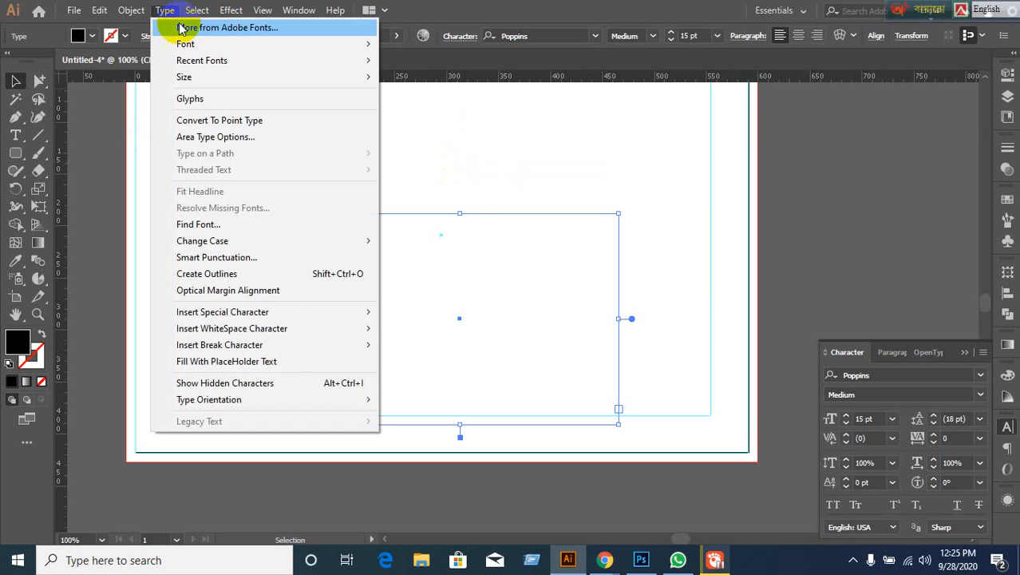
left_click(215, 139)
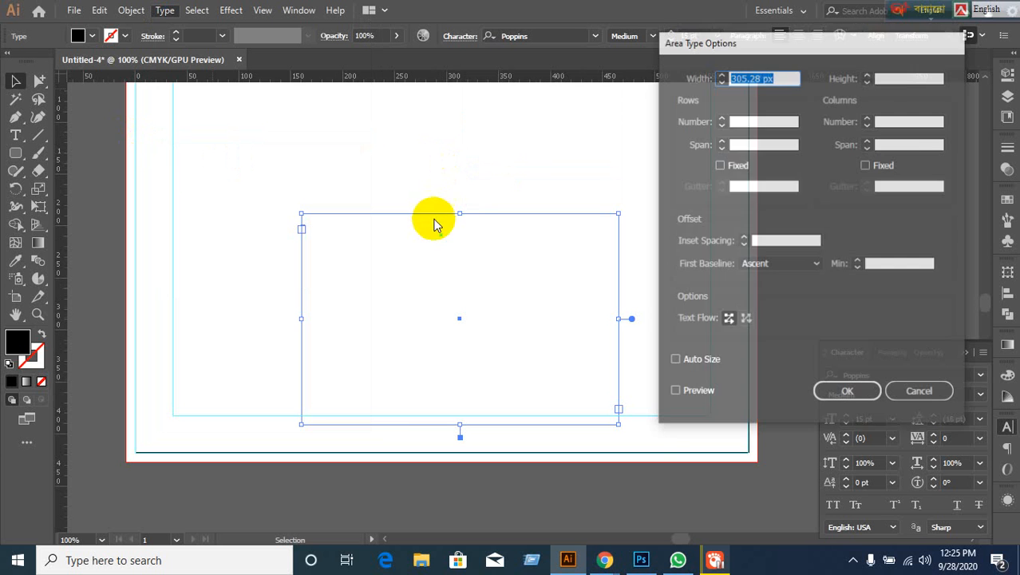
left_click(674, 392)
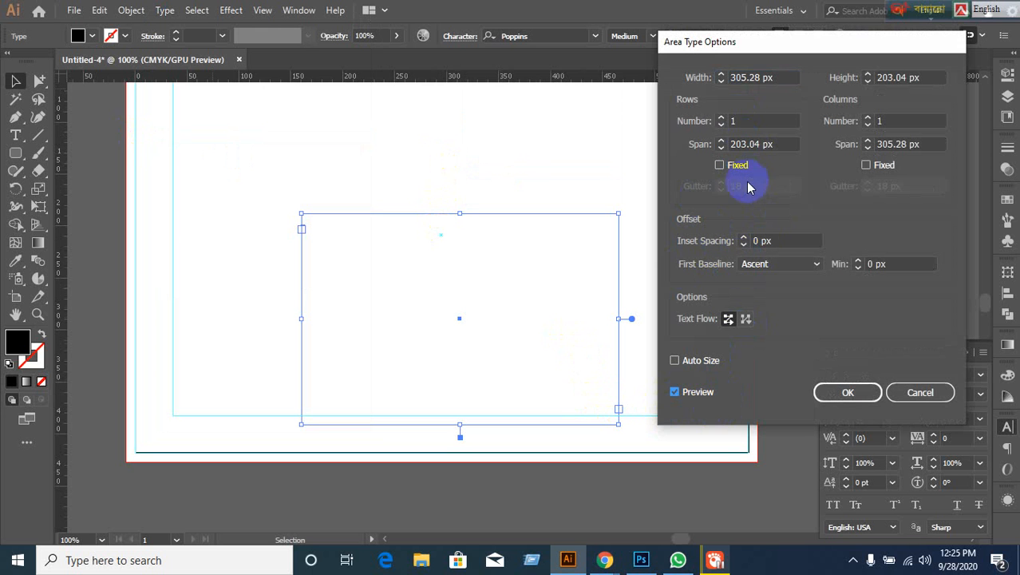
double_click(743, 122)
key("Up")
key("Up")
key("Up")
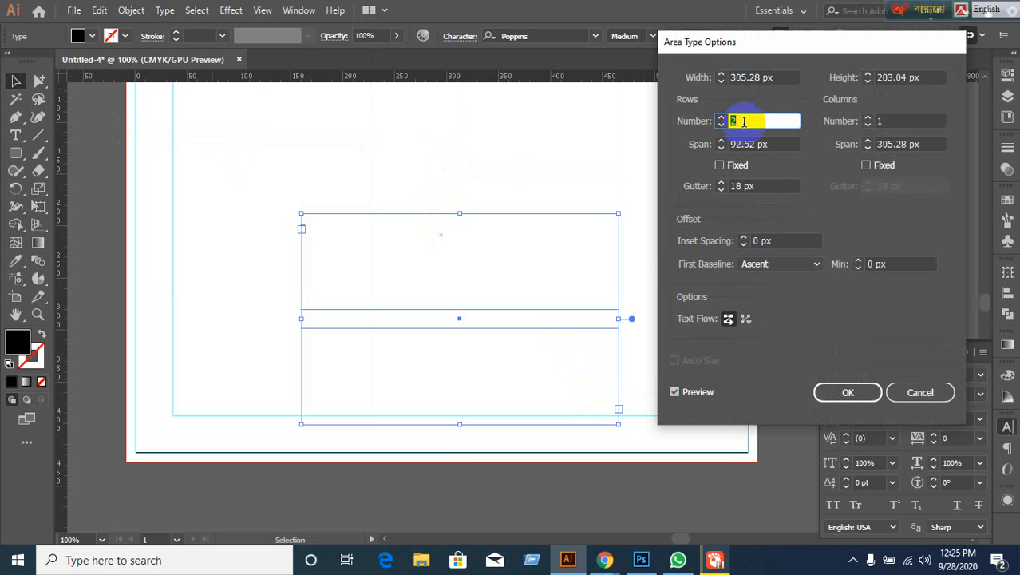
key("Up")
key("Up")
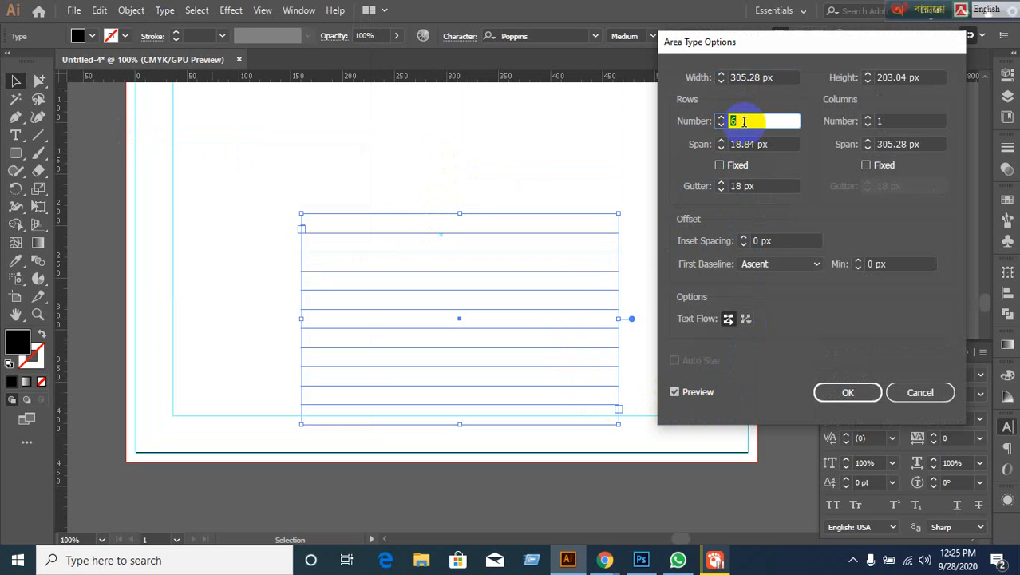
Set the text frame's number of columns to 7
left_click(900, 122)
key("Up")
key("Up")
key("Up")
key("Up")
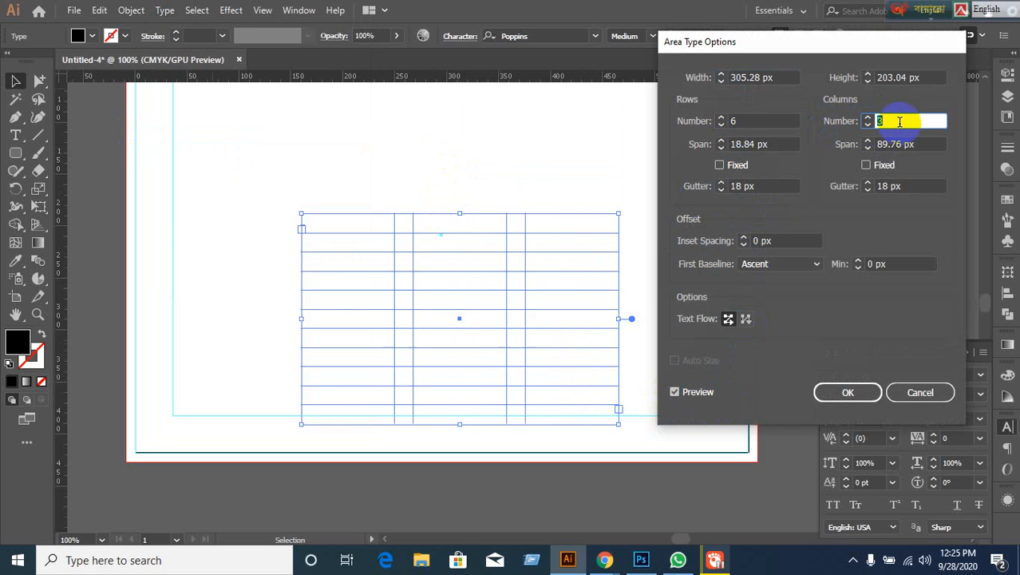
key("Up")
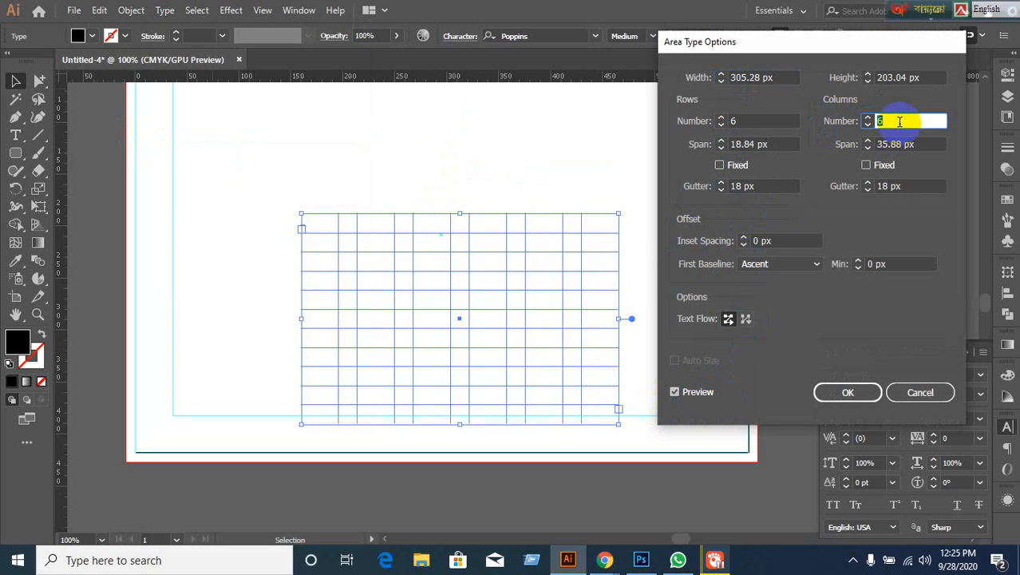
key("Up")
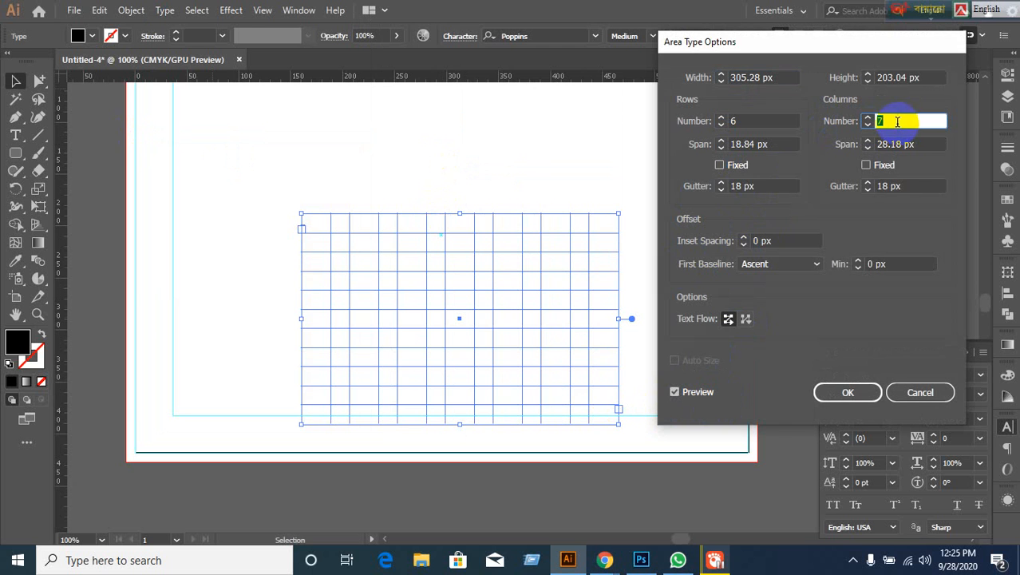
Reduce the gutter between the text frame's rows to 6 px
left_click(762, 186)
key("Down")
key("Down")
key("Down")
key("Down")
key("Down")
key("Down")
key("Down")
key("Down")
key("Down")
key("Down")
key("Down")
key("Down")
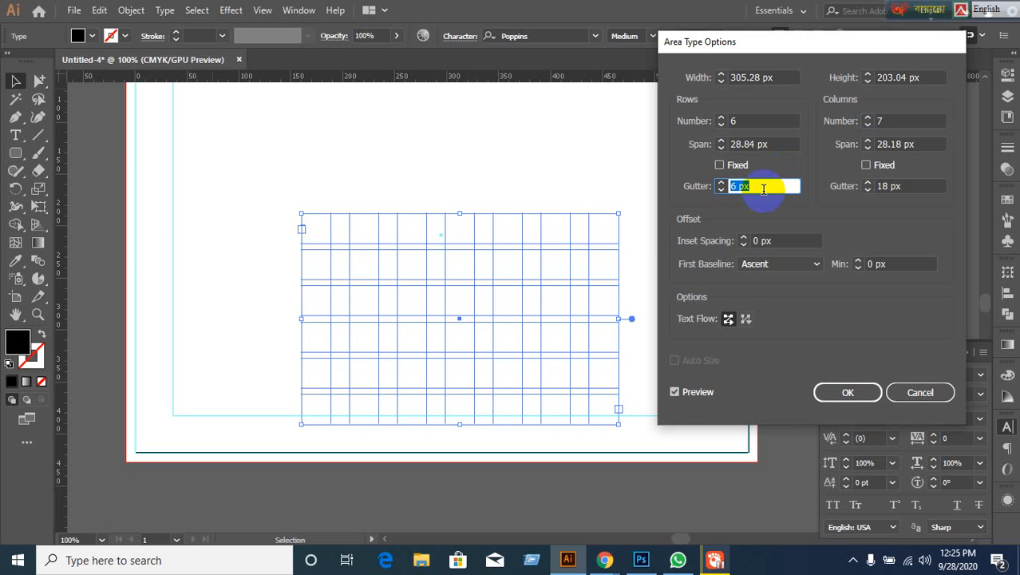
Reduce the gutter between the columns to 6 px and apply the area type options
left_click(911, 185)
key("Down")
key("Down")
key("Down")
key("Down")
key("Down")
key("Down")
key("Down")
key("Down")
key("Down")
key("Down")
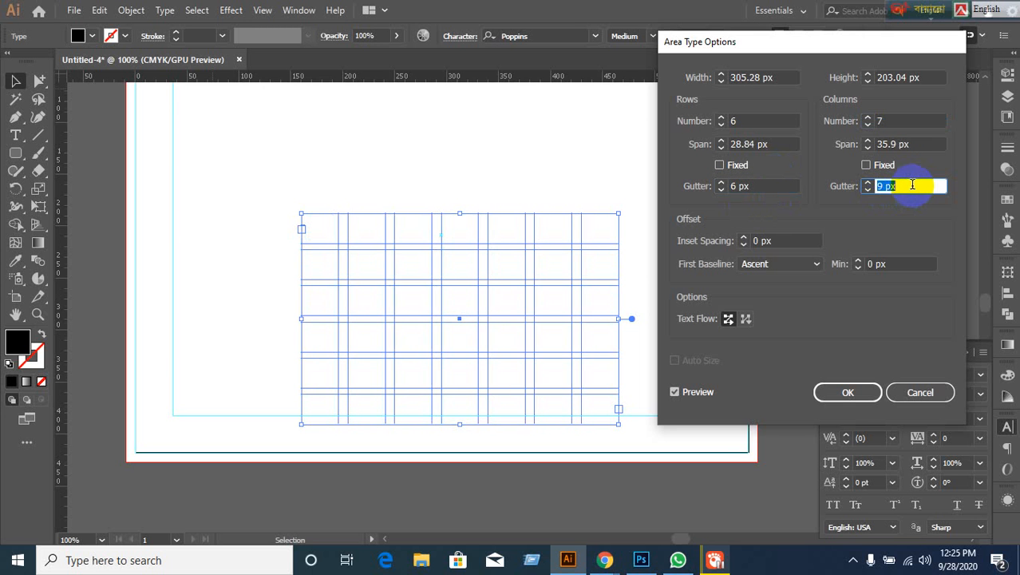
key("Down")
key("Down")
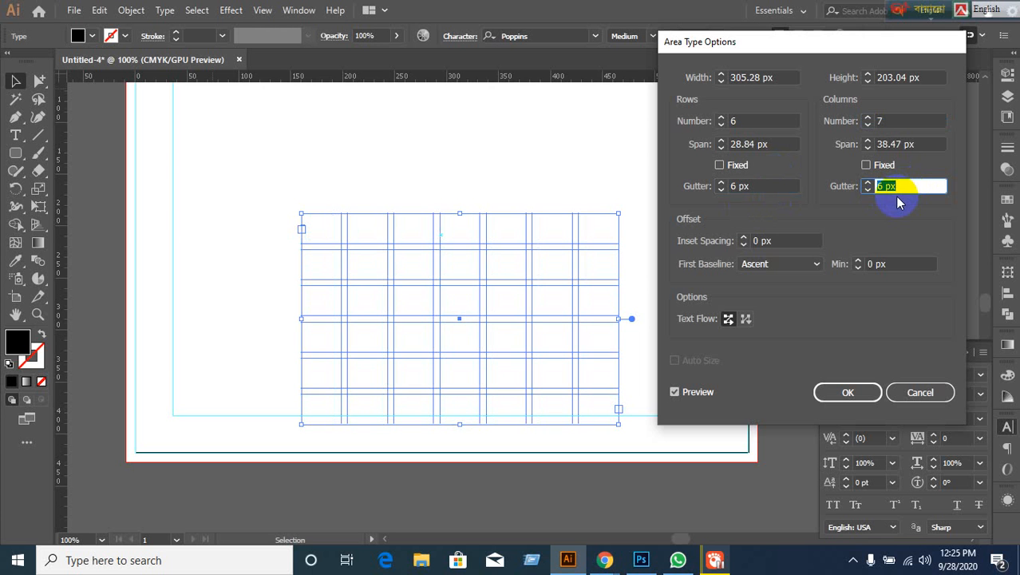
left_click(866, 391)
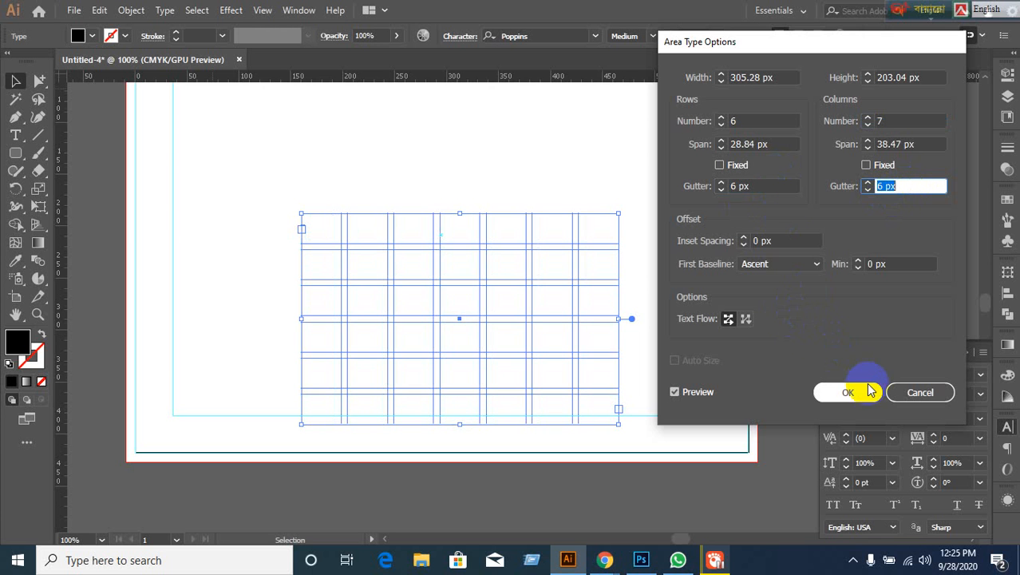
left_click(15, 135)
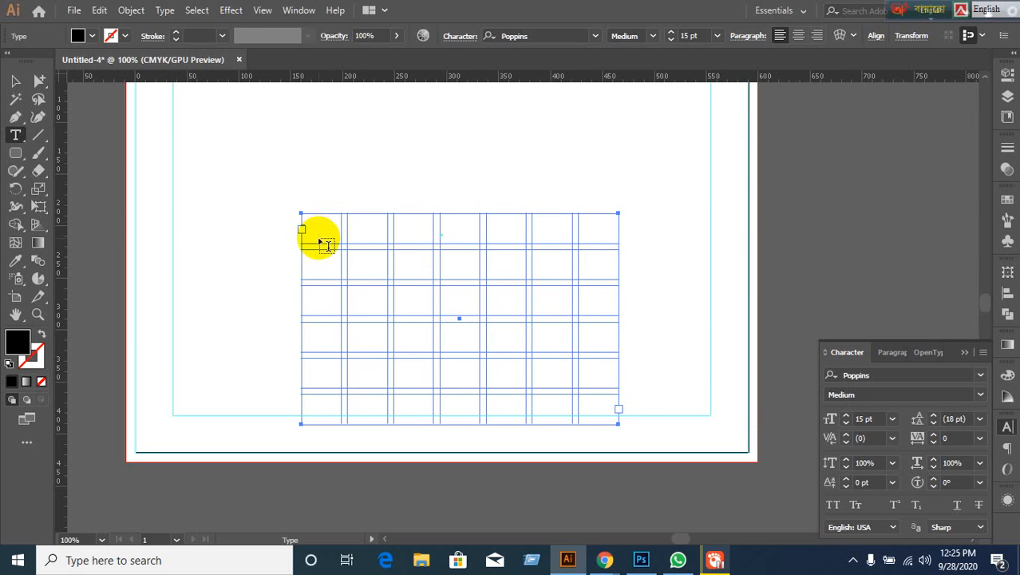
scroll(313, 229, "up", 1)
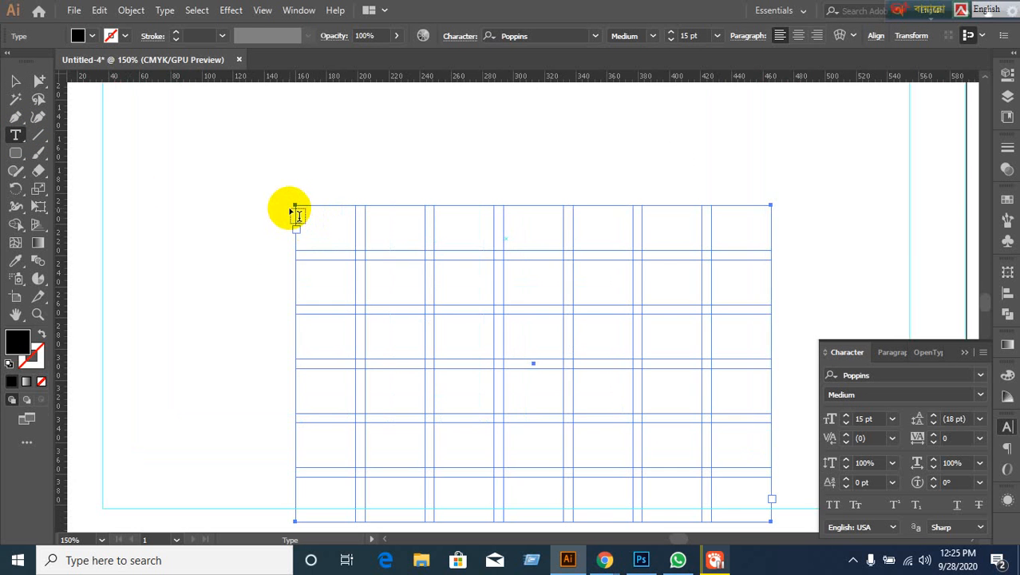
left_click(286, 202)
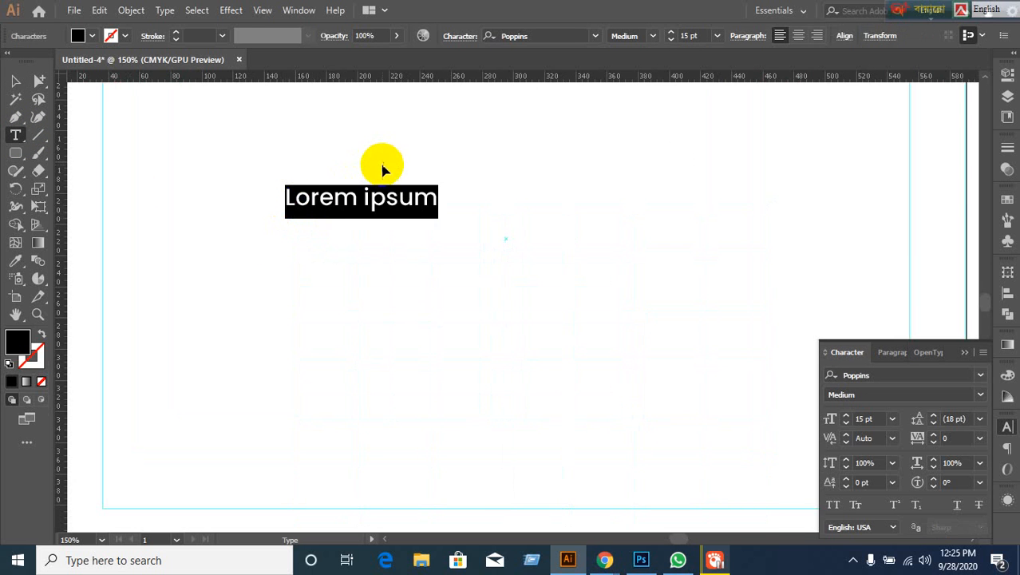
key("ctrl+z")
left_click(15, 81)
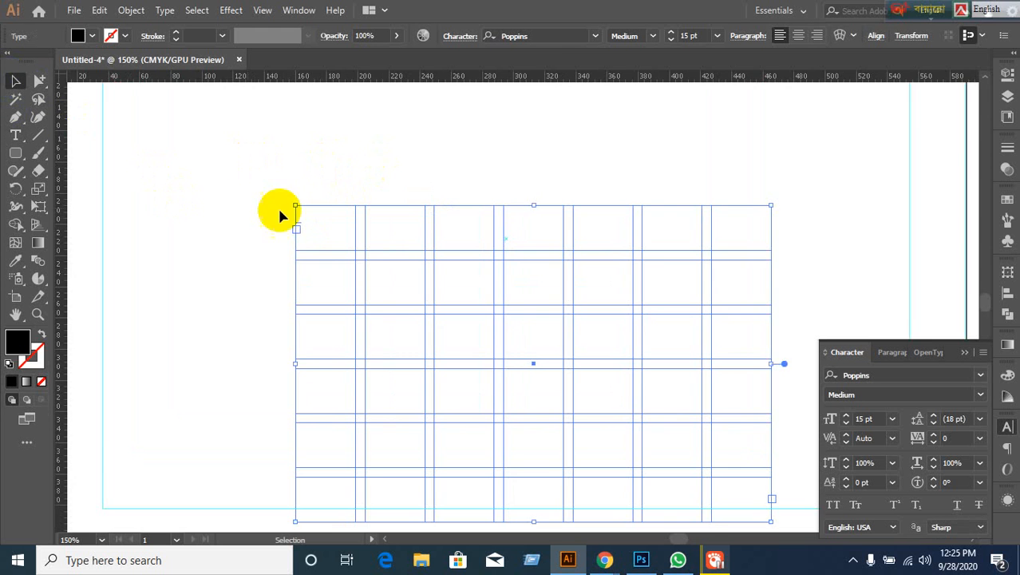
Enter the weekday headings Sat and Sun in the first two cells of the text frame's top row
scroll(421, 213, "up", 2)
scroll(162, 213, "up", 1)
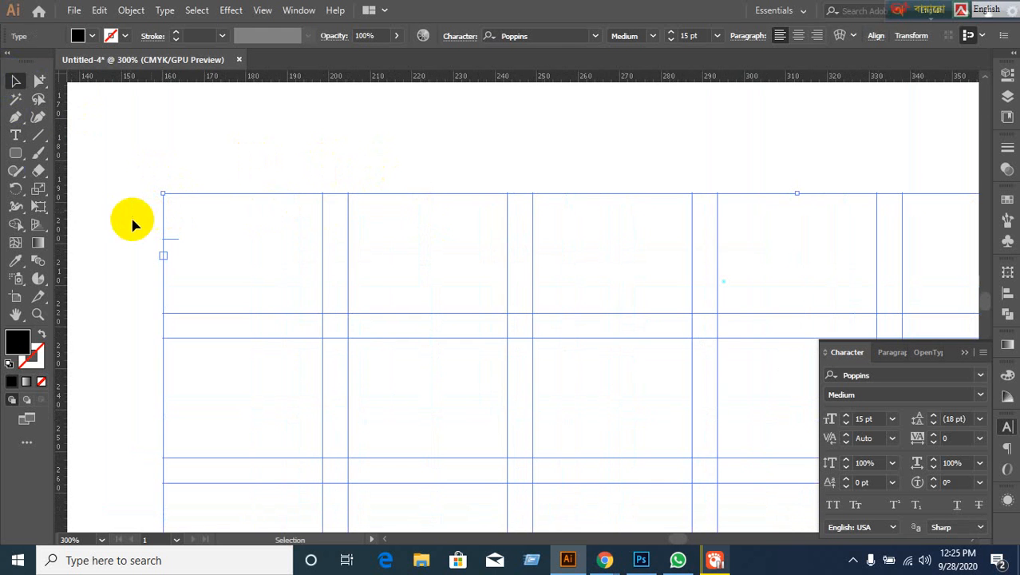
left_click(15, 135)
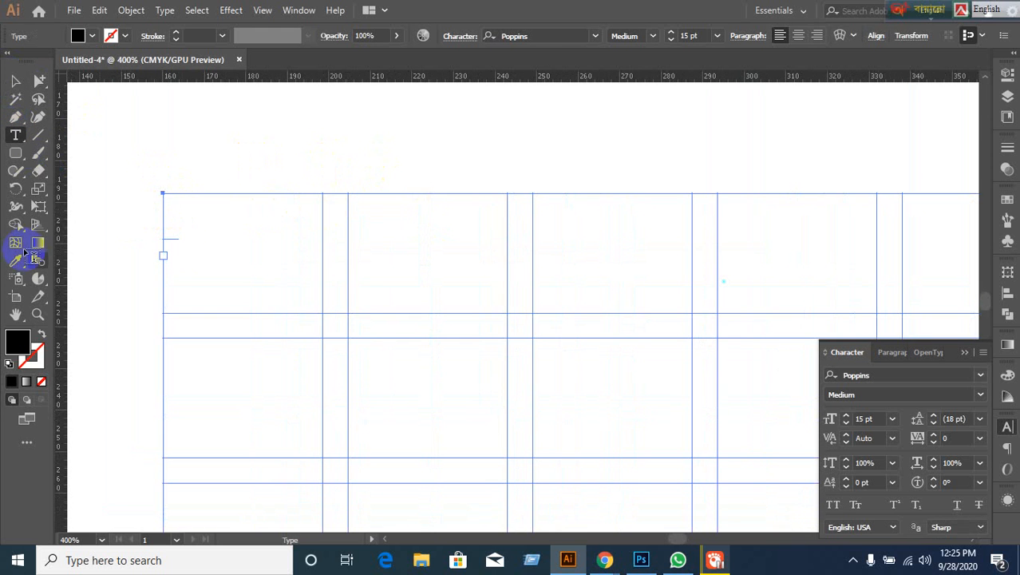
left_click(167, 198)
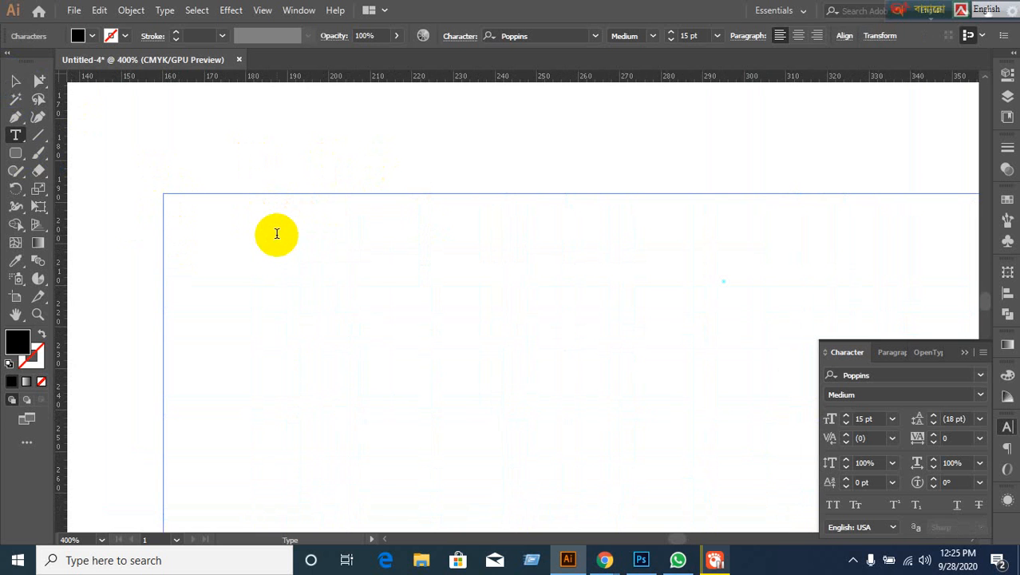
type("Sat")
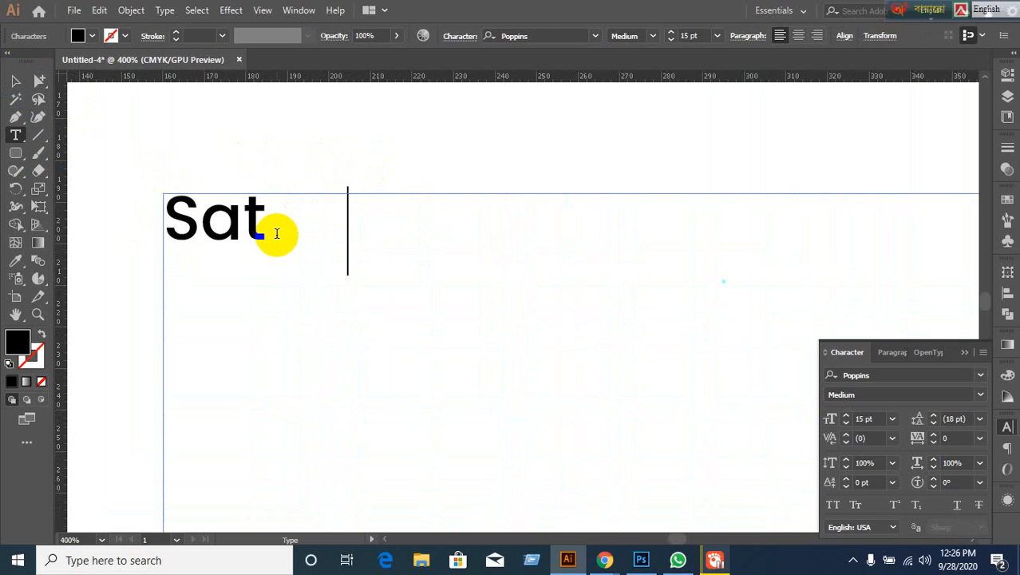
type("D")
key("BackSpace")
type("Su")
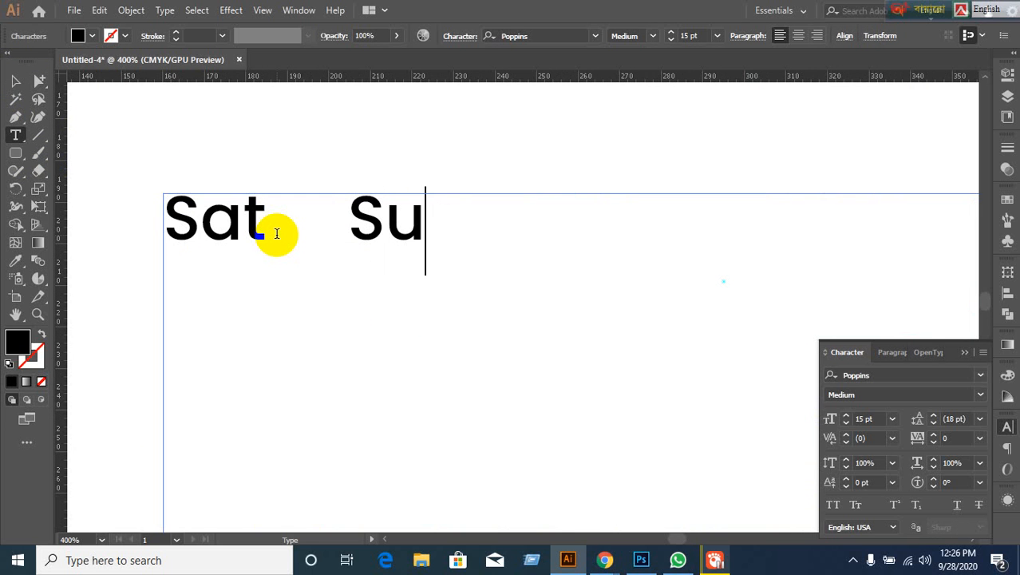
type("n    ")
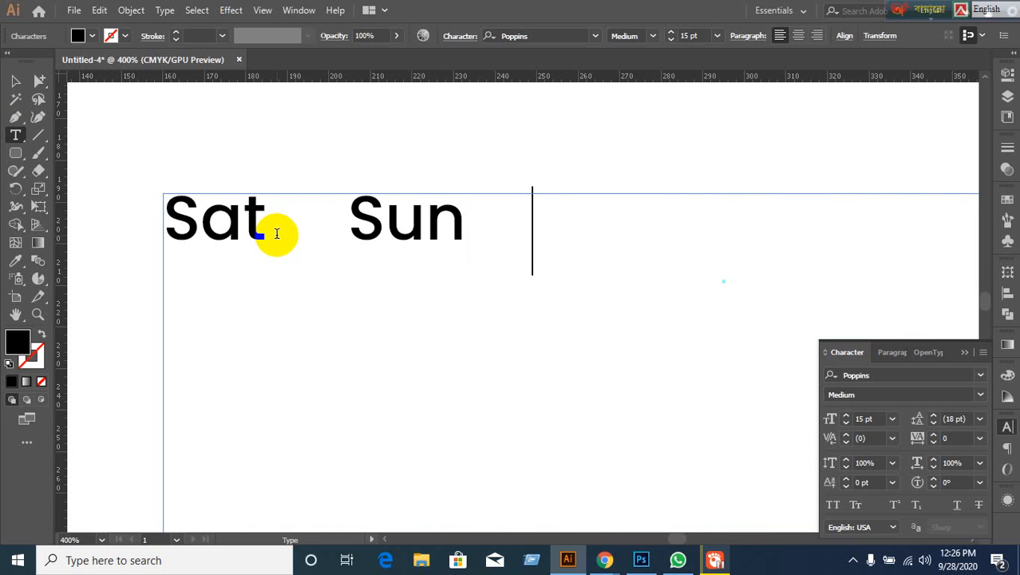
Add the headings Mon, Tue and Wed in the next three cells of the top row
type("Mon")
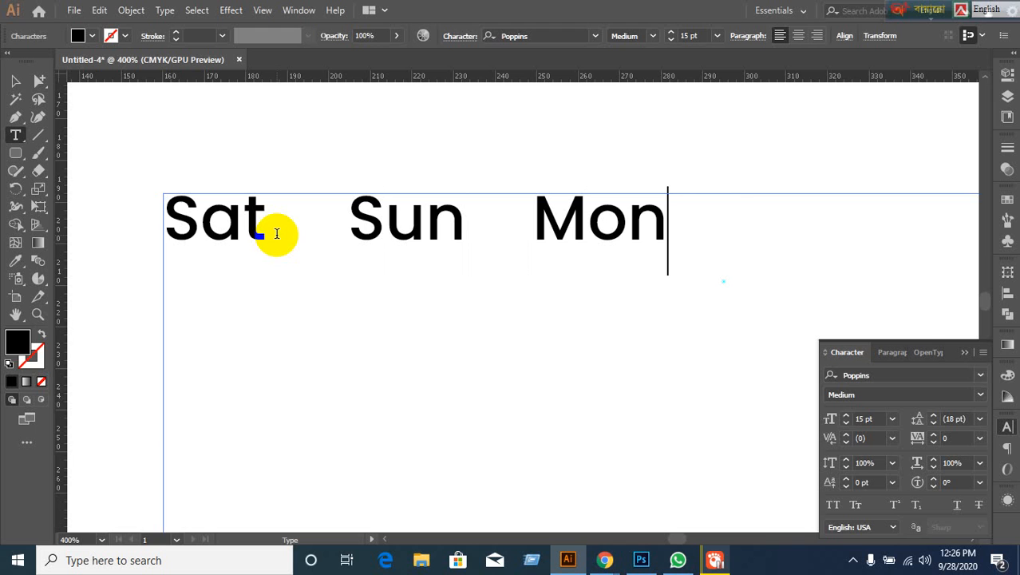
type("   Thi")
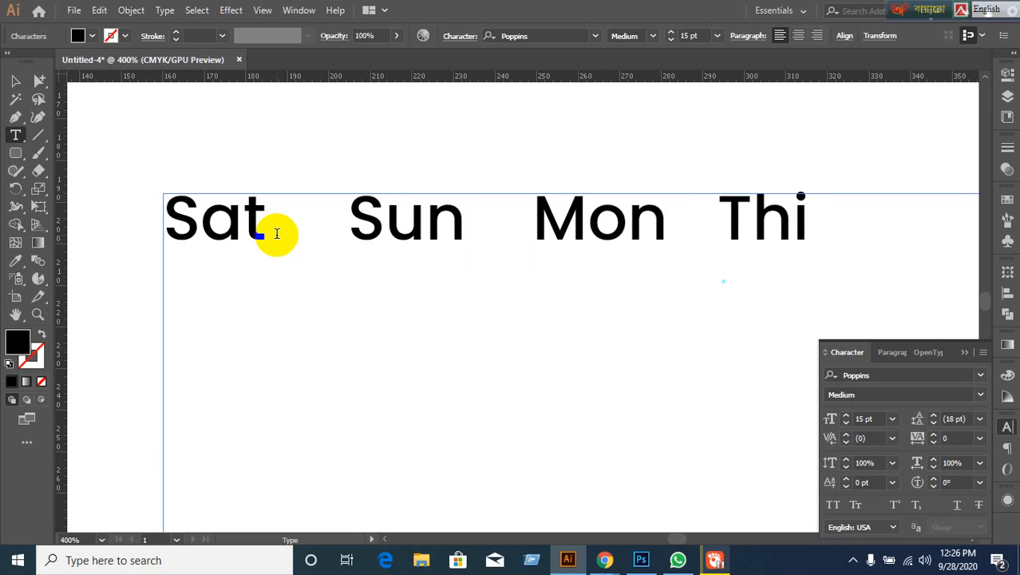
key("BackSpace")
key("BackSpace")
type("ue")
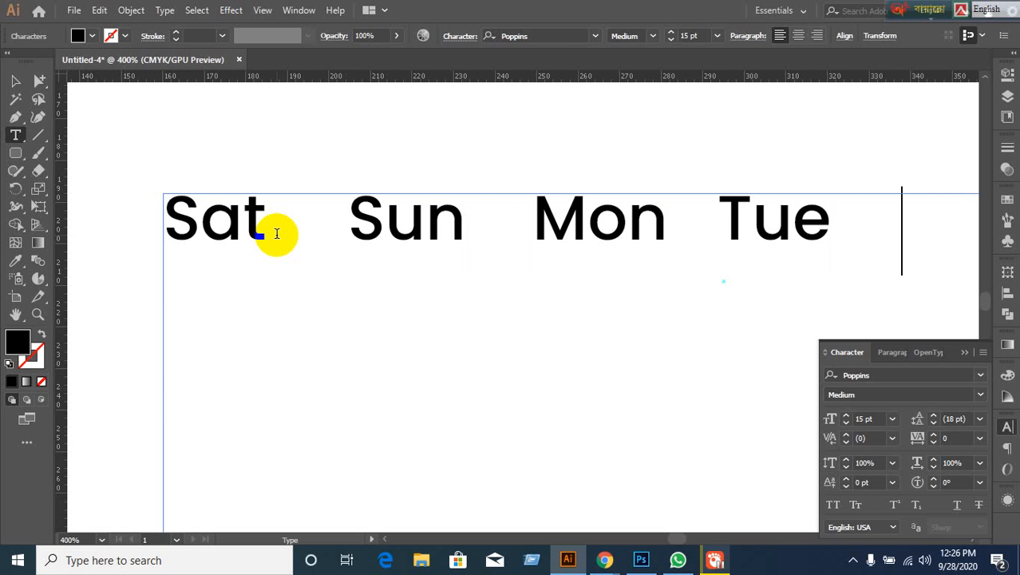
type("    Wed")
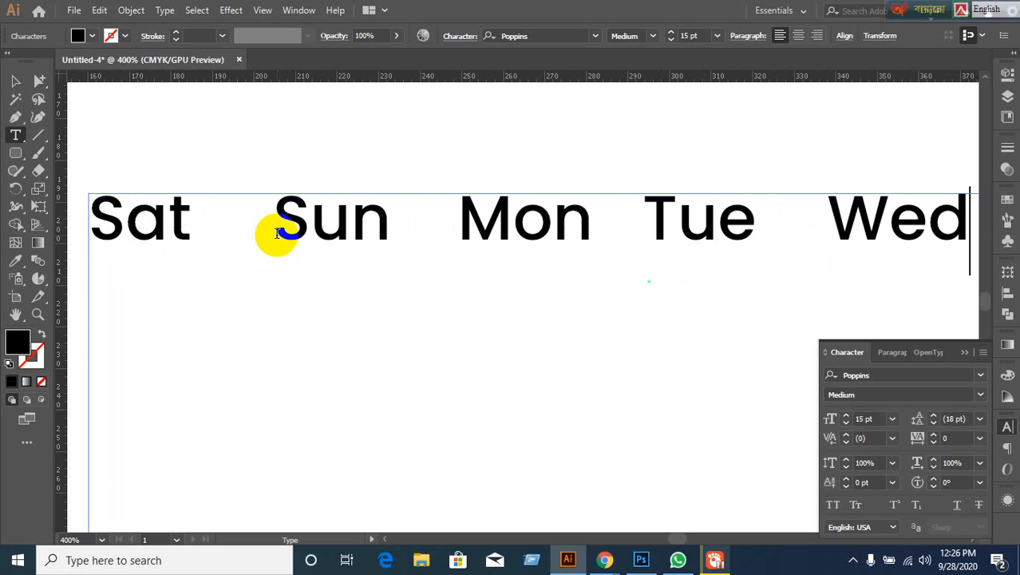
Complete the heading row with Thu and Fri and finish editing the text
type("  Thu")
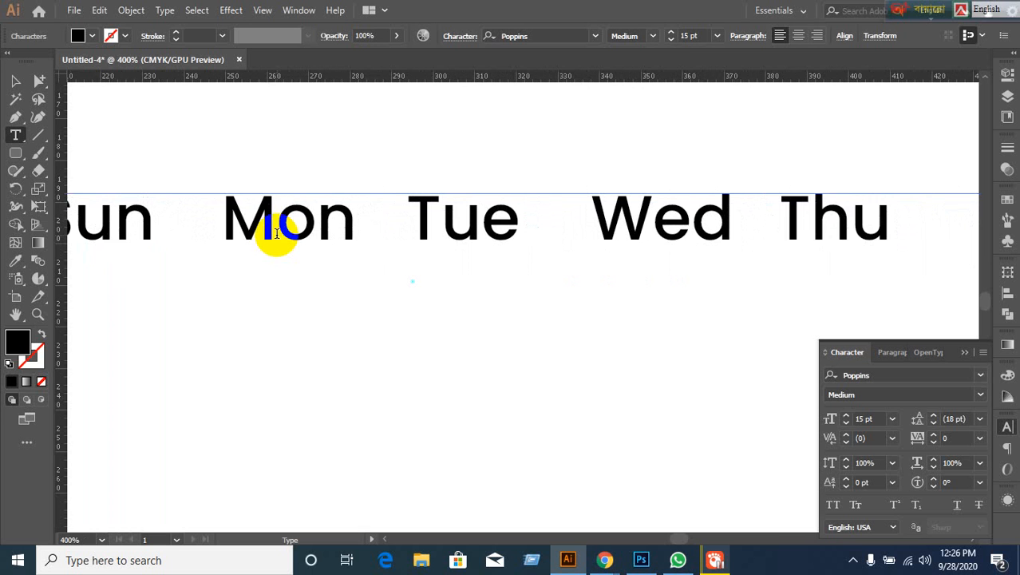
type("   Fri")
key("BackSpace")
key("BackSpace")
key("BackSpace")
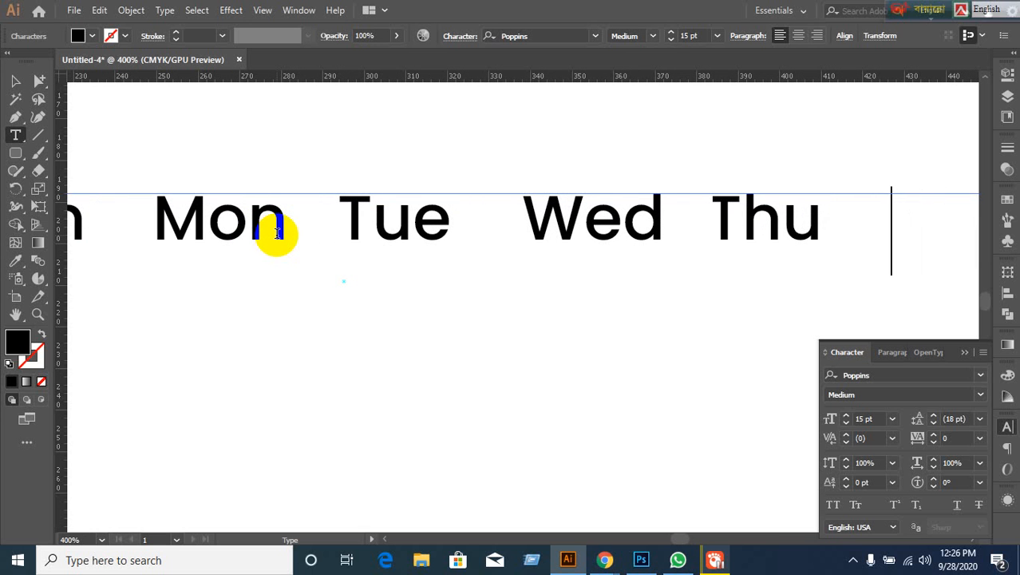
type("Fri")
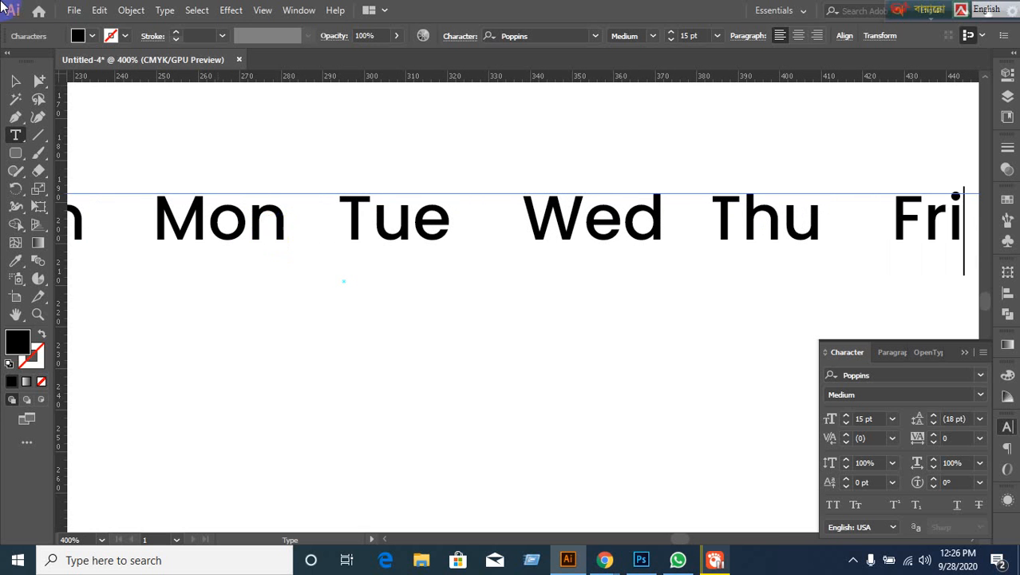
key("Escape")
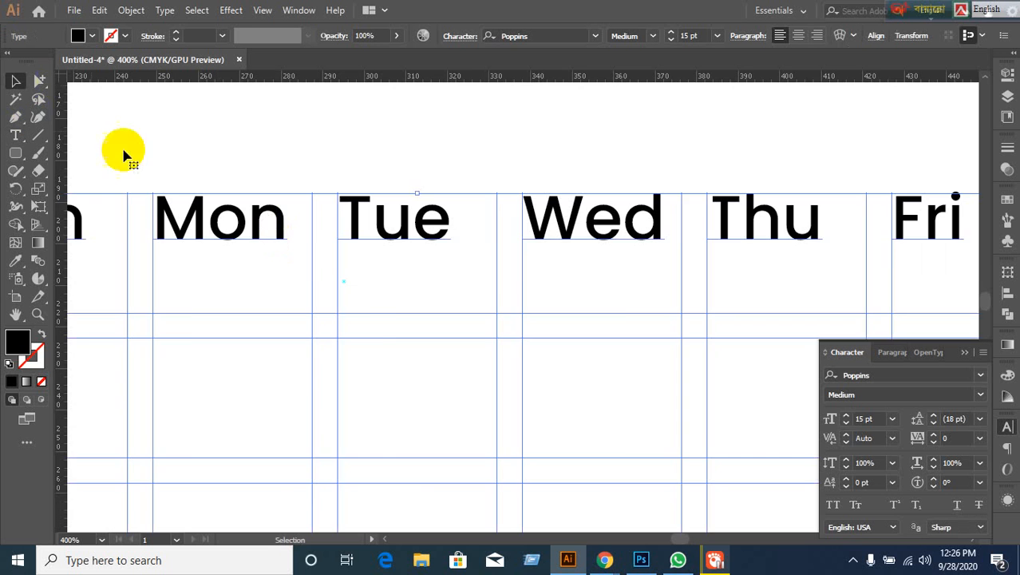
Try a smaller font size on the weekday text frame and return it to 15 pt
scroll(372, 321, "down", 3)
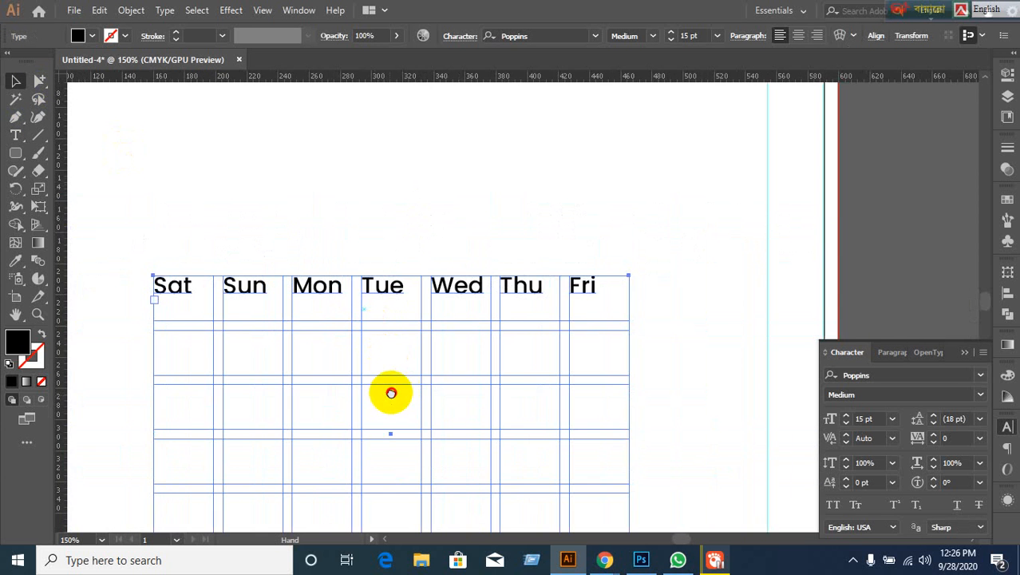
scroll(391, 392, "down", 2)
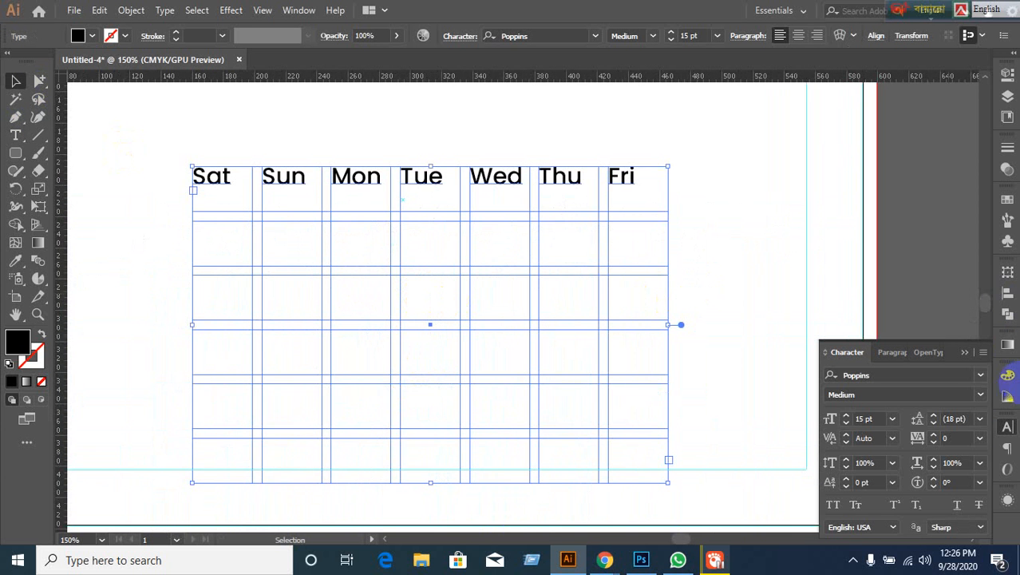
left_click(1007, 429)
left_click(1007, 429)
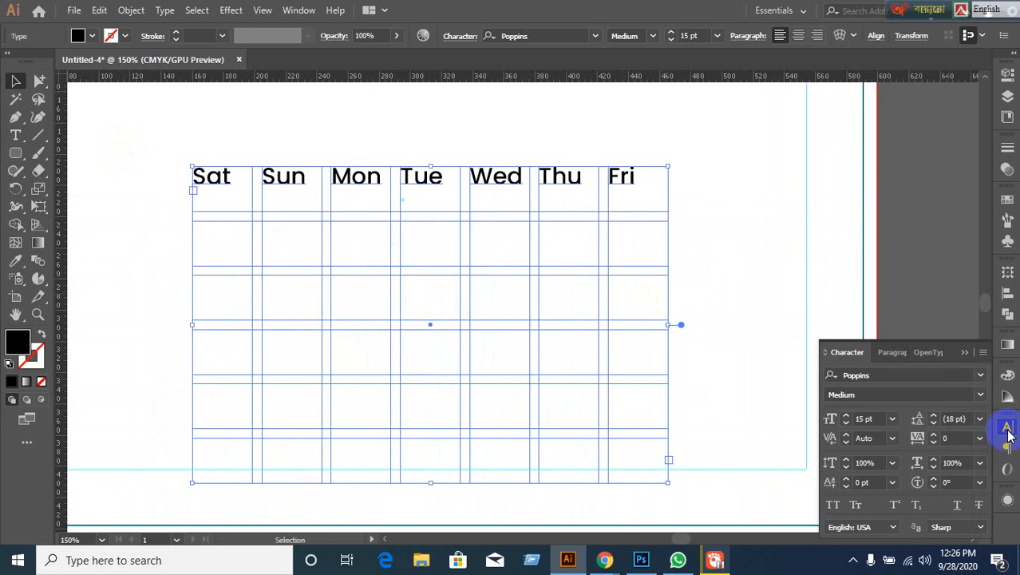
left_click(878, 420)
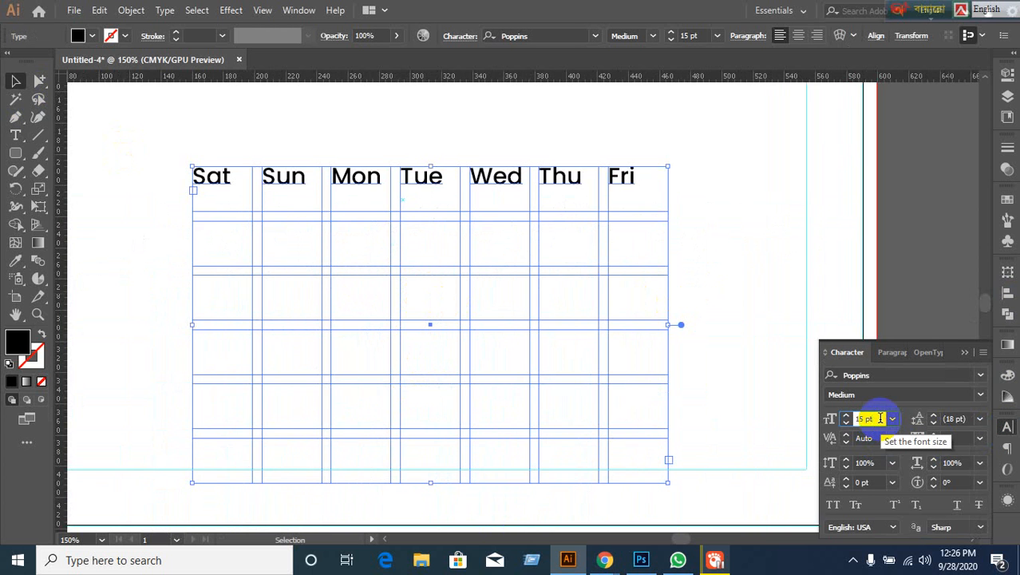
key("Down")
key("Up")
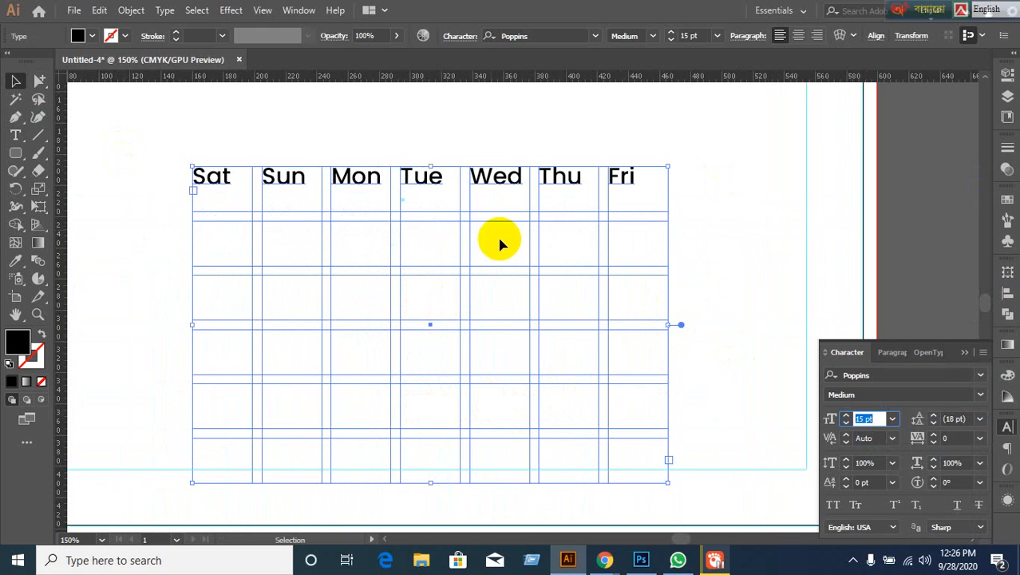
Continue the text after Fri with the dates 1 to 7, one per cell in the second row
double_click(633, 180)
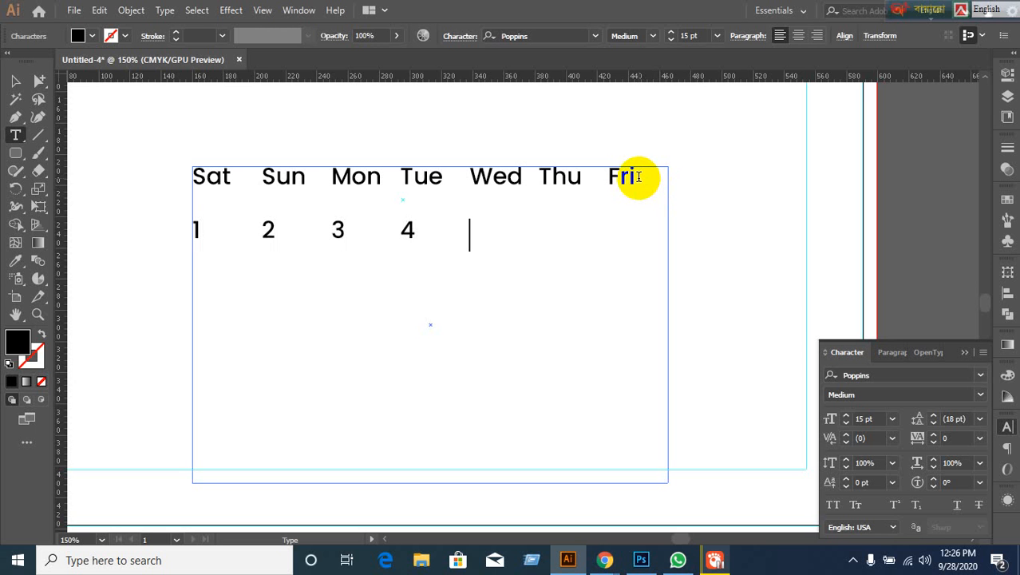
type("5")
key("Tab")
type("6\t")
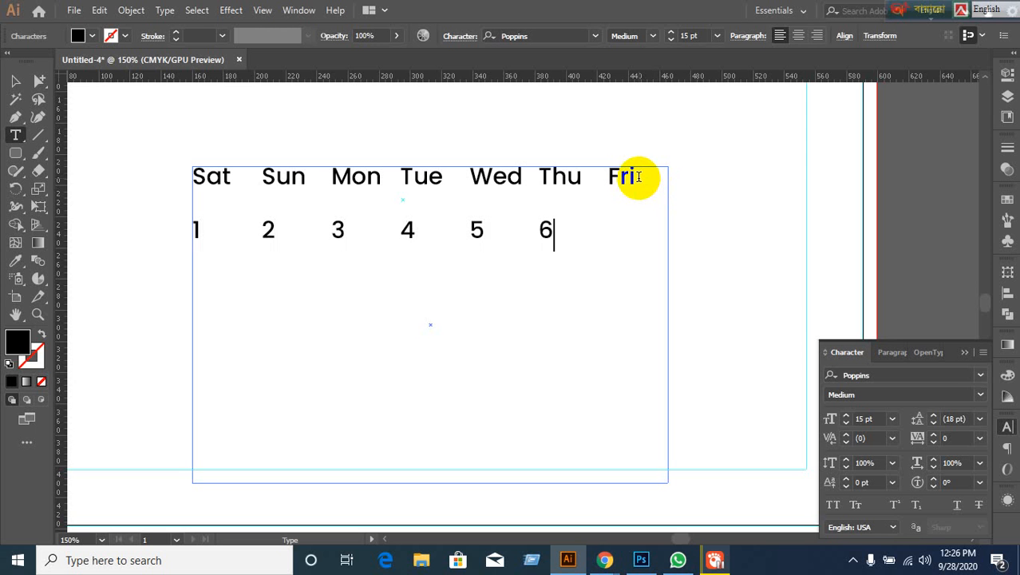
type("7")
Enter the dates 8 to 14 across the third row of the calendar grid
key("Return")
type("8")
key("Tab")
type("9\t10")
key("Tab")
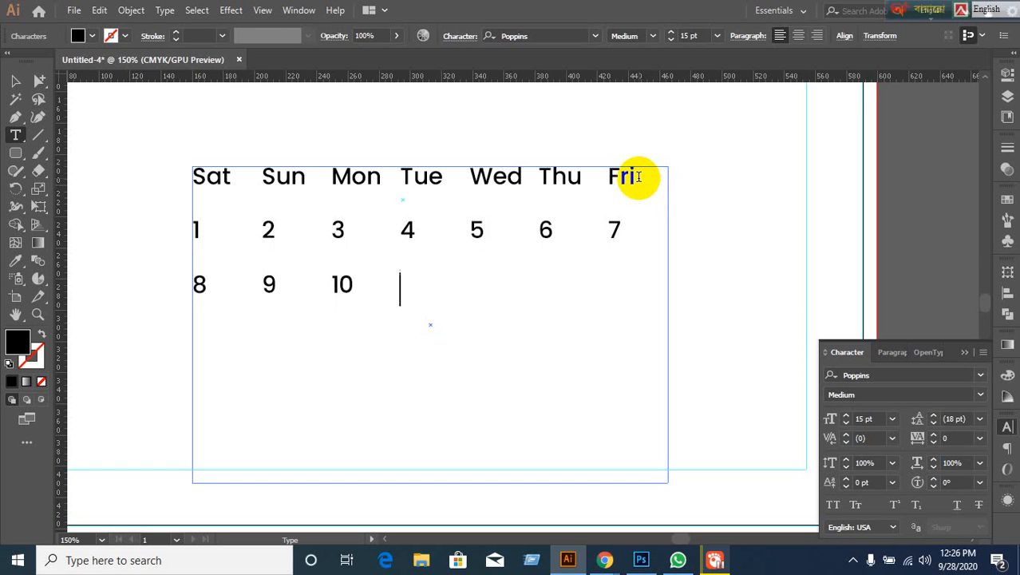
type("12\t1")
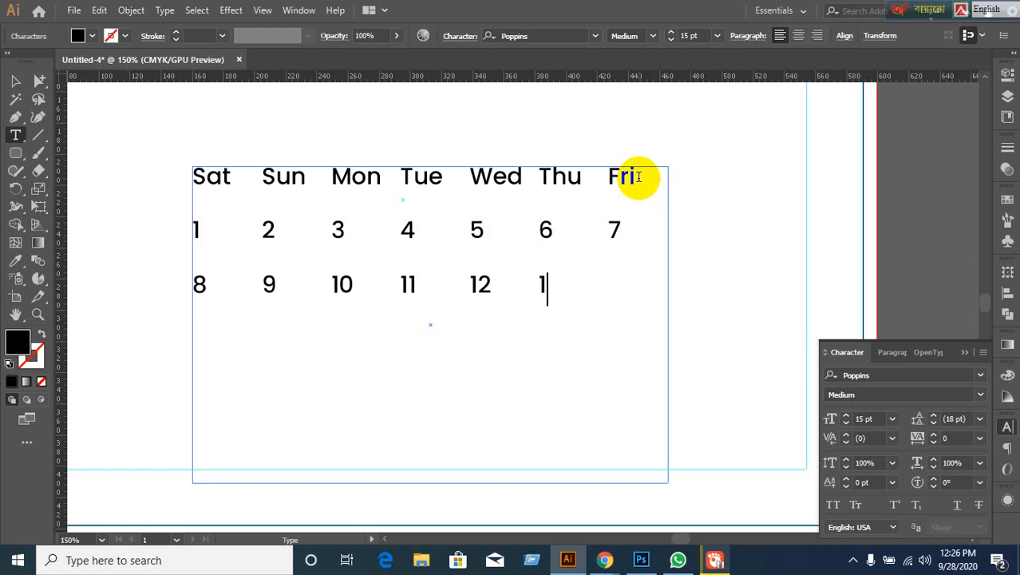
type("3\t14 ")
Fill the fourth row of the calendar with the dates 15 to 21
type("15\t")
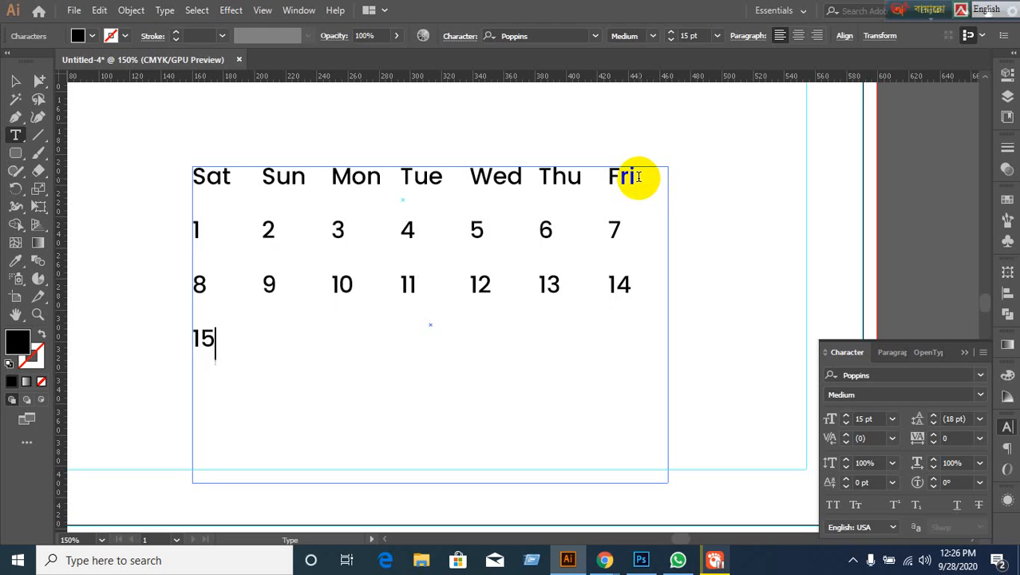
type("16")
key("Tab")
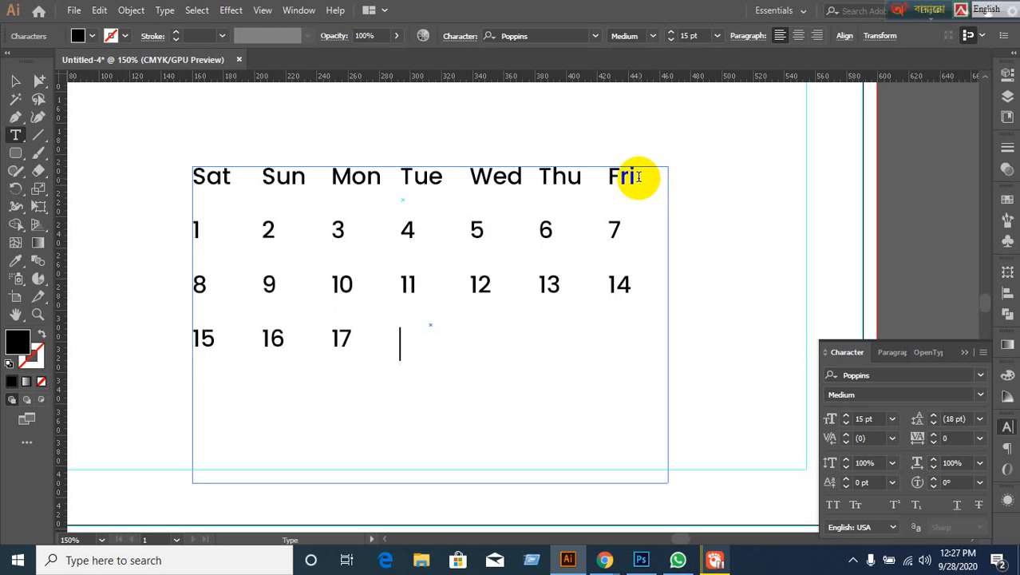
type("18\t19")
key("Tab")
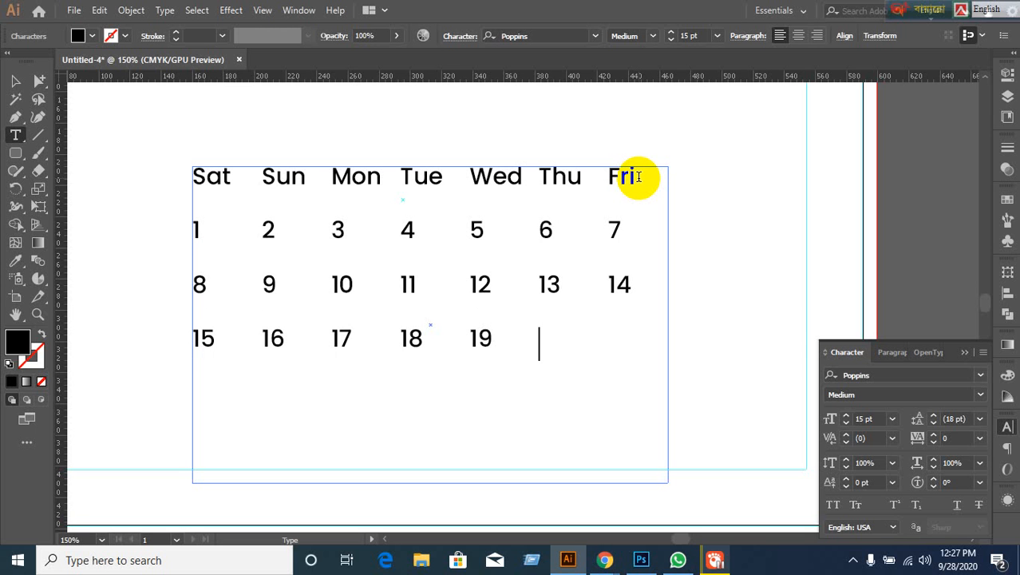
type("20")
key("Tab")
type("2")
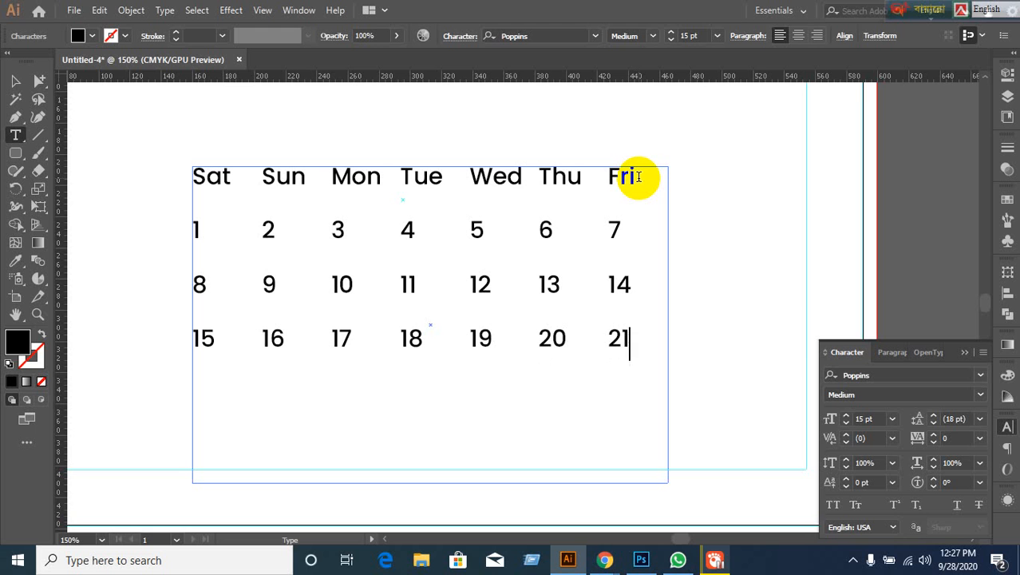
Fill the fifth row of the calendar with the dates 22 to 28
type("2\t2")
key("Tab")
type("23")
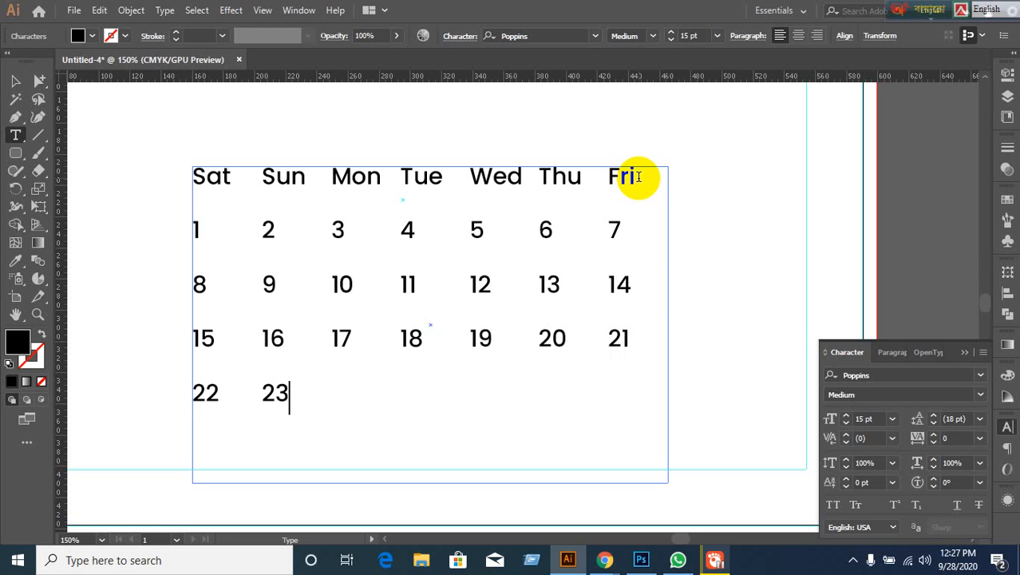
key("Tab")
type("24\t25\t")
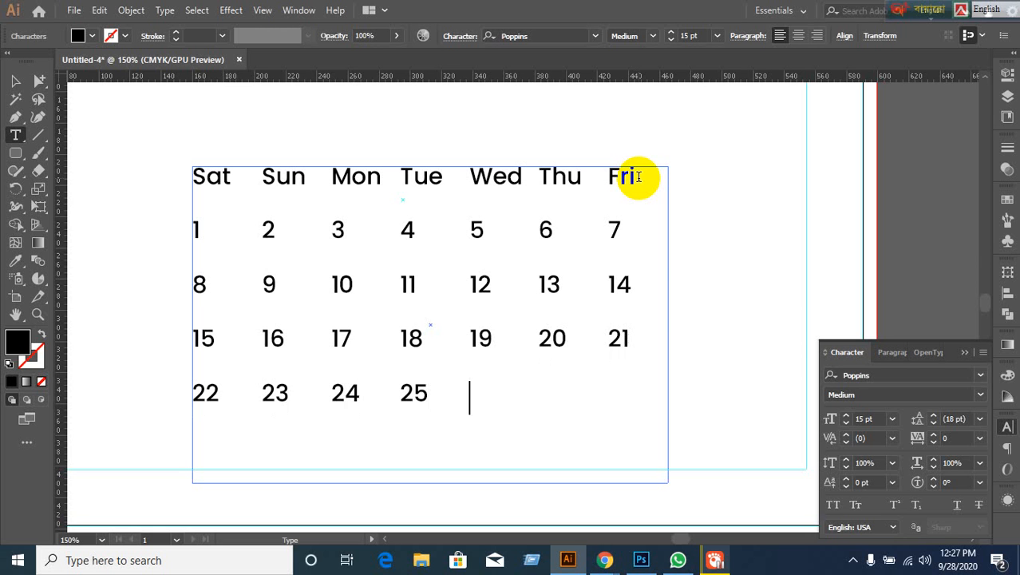
type("26\t27")
key("Tab")
type("28")
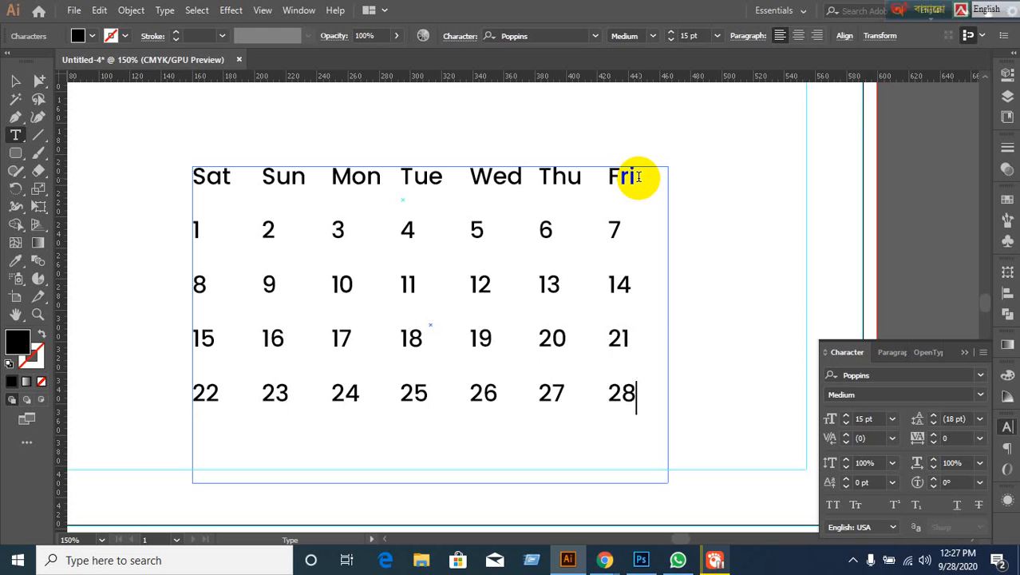
Add the dates 29, 30 and 31 in the first three cells of the last row
key("Return")
type("29\t")
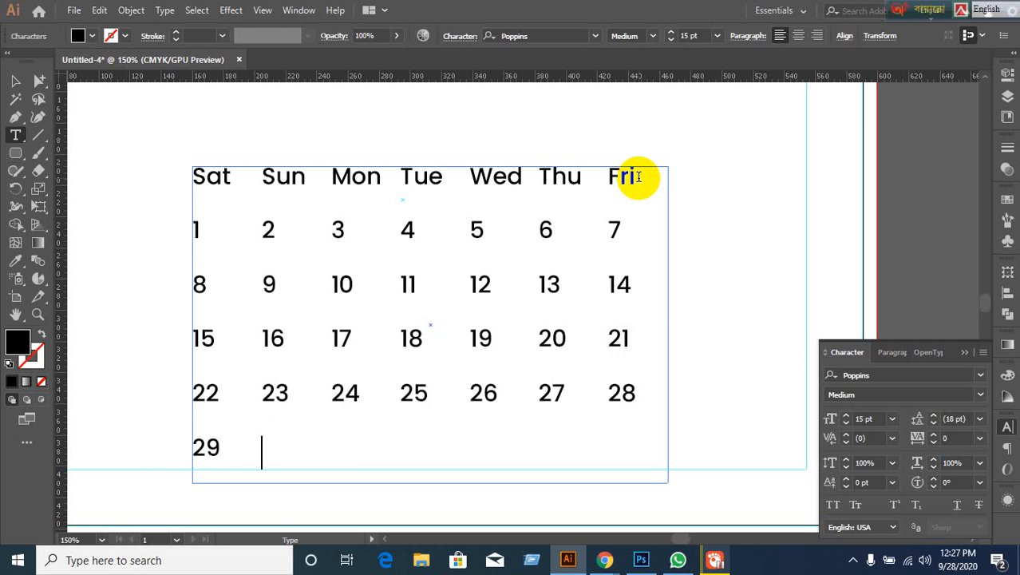
type("30")
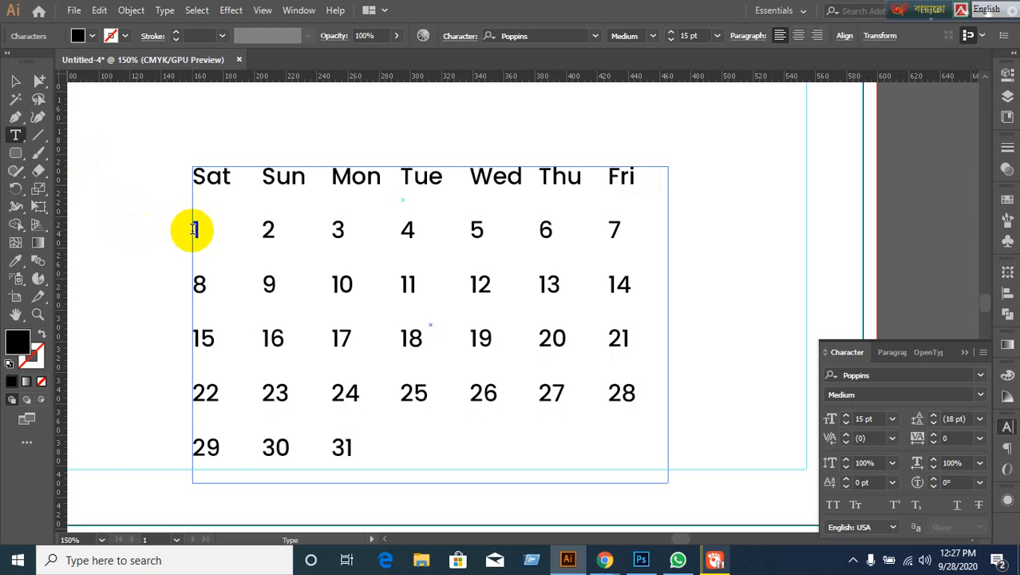
Try a 14 pt font size on all the dates from 1 to 31 and return them to 15 pt
left_click_drag(193, 229, 444, 446)
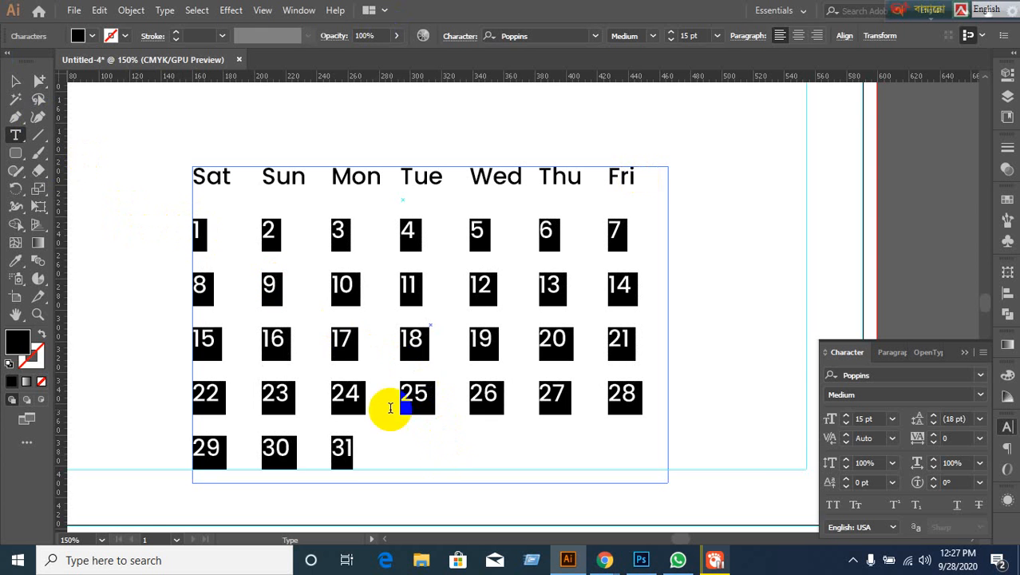
left_click(876, 418)
key("Down")
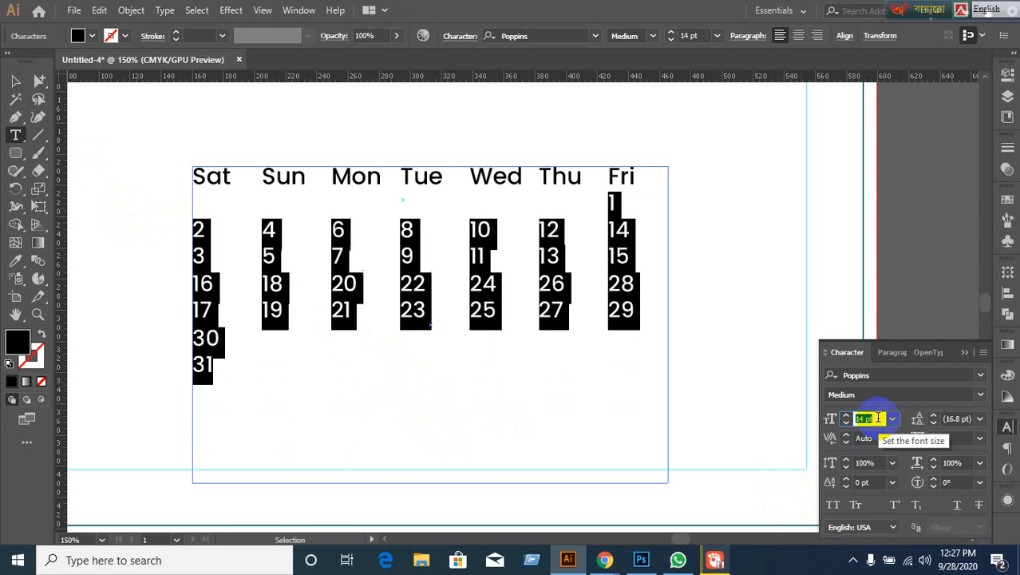
key("Up")
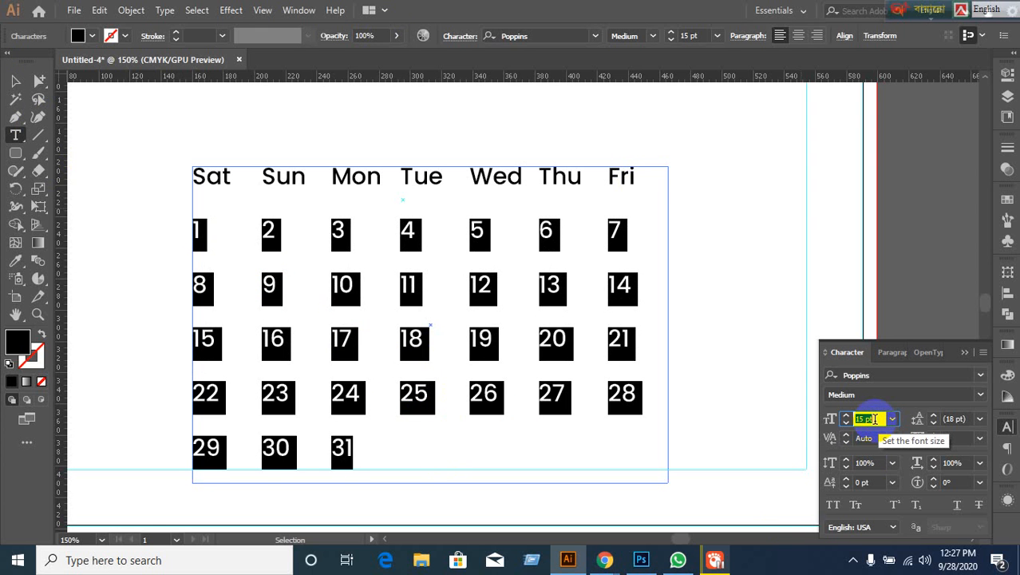
Try a 14 pt font size on the selected dates once more and undo the change
type("14")
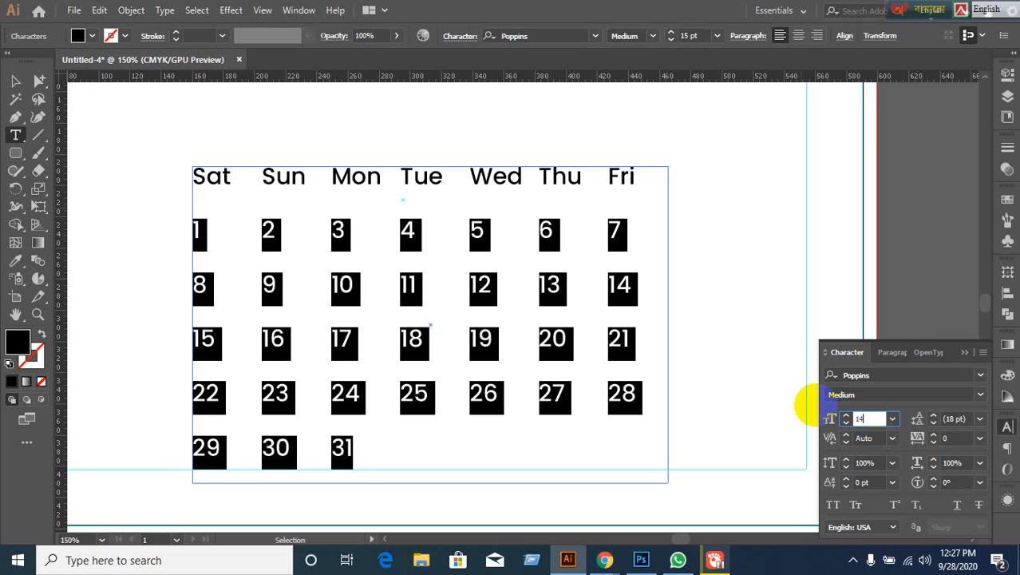
key("Return")
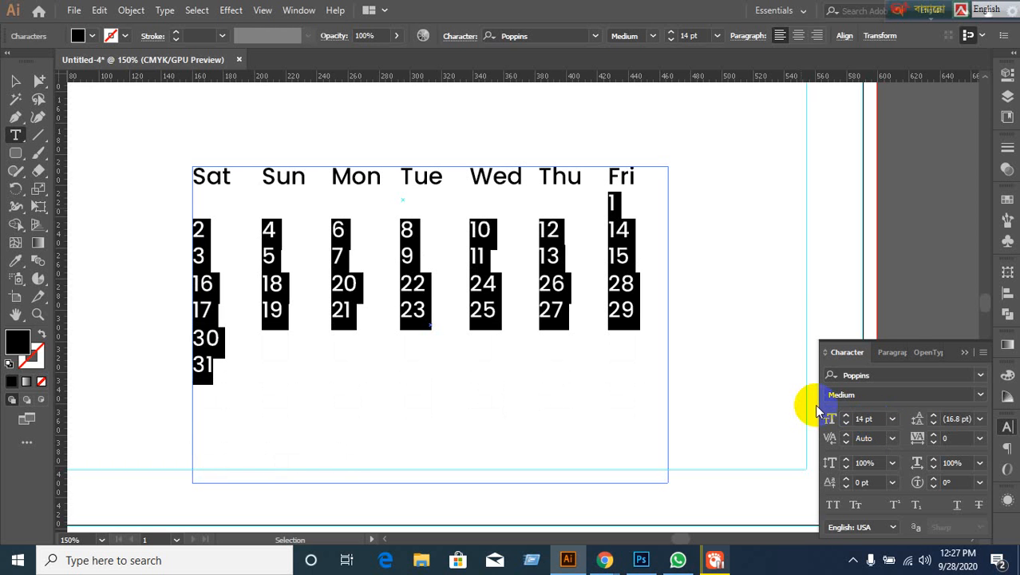
key("ctrl+z")
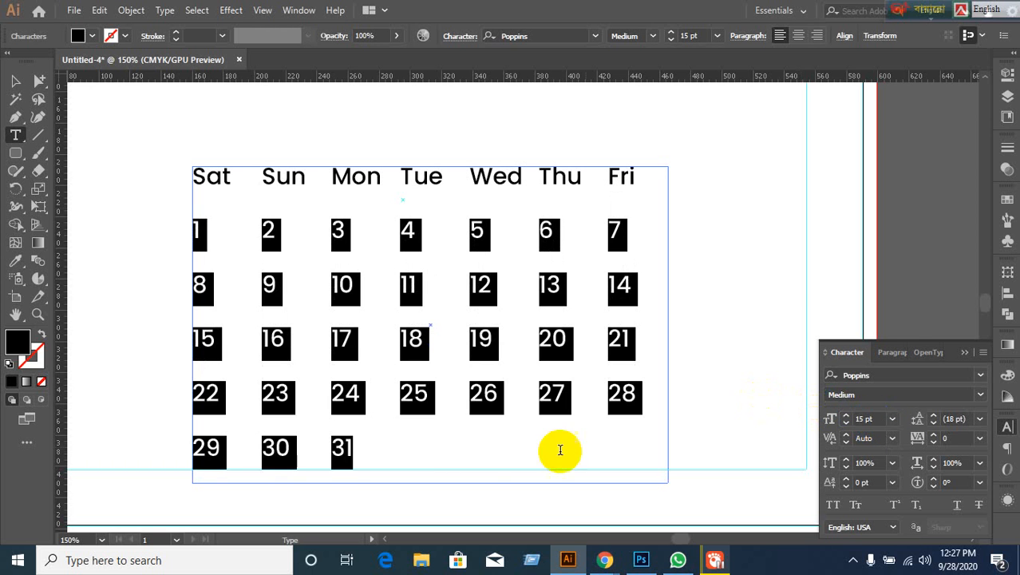
left_click(415, 336)
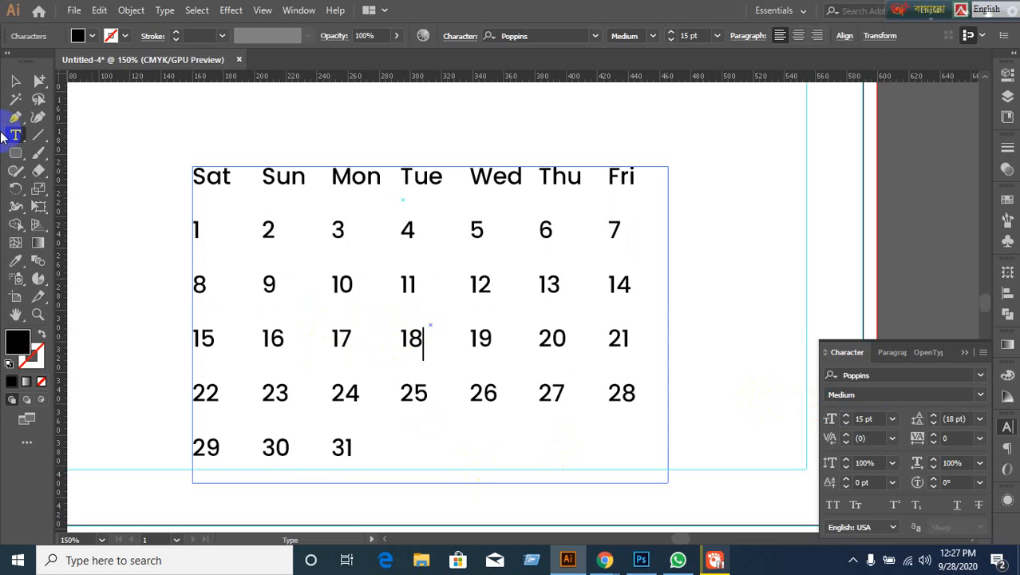
Set the font style of the dates 1 to 31 to Regular
double_click(198, 225)
left_click_drag(197, 225, 439, 448)
left_click(980, 394)
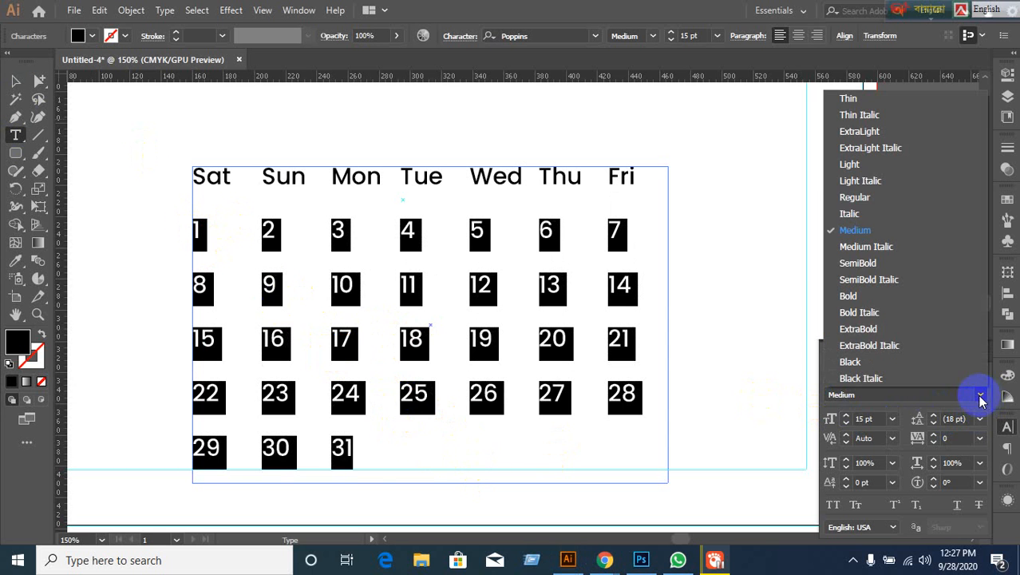
left_click(852, 198)
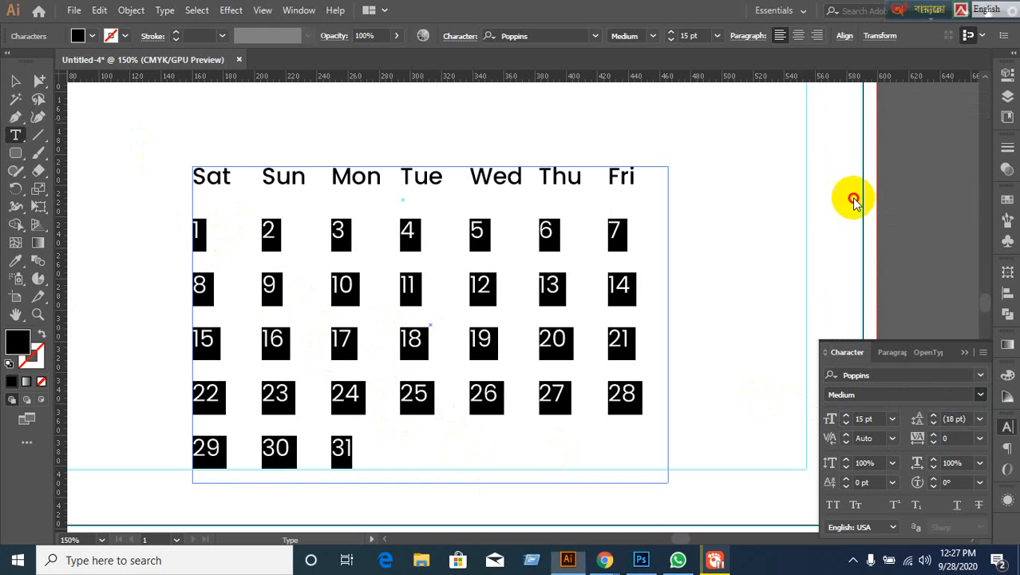
left_click(373, 297)
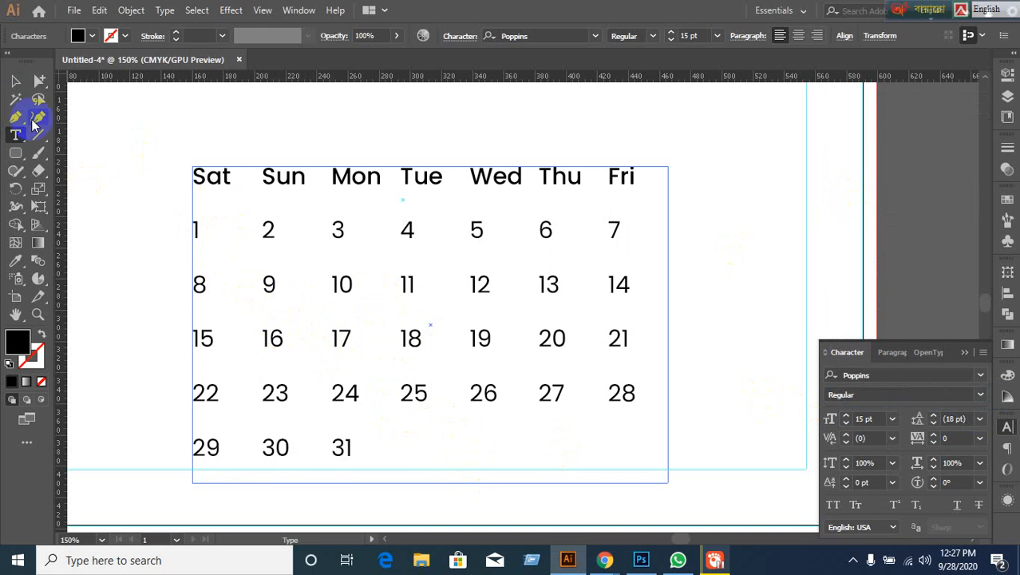
Duplicate the calendar text block, placing the copy slightly below and to the right of the original
key("v")
left_click(267, 285)
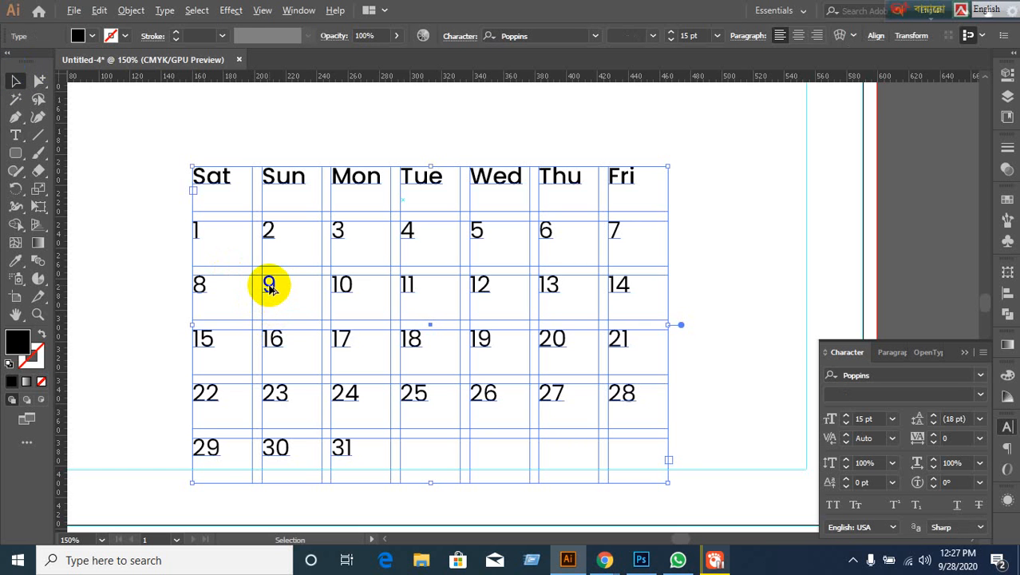
mouse_move(269, 287)
left_mouse_down()
mouse_move(276, 312)
mouse_move(283, 296)
left_mouse_up()
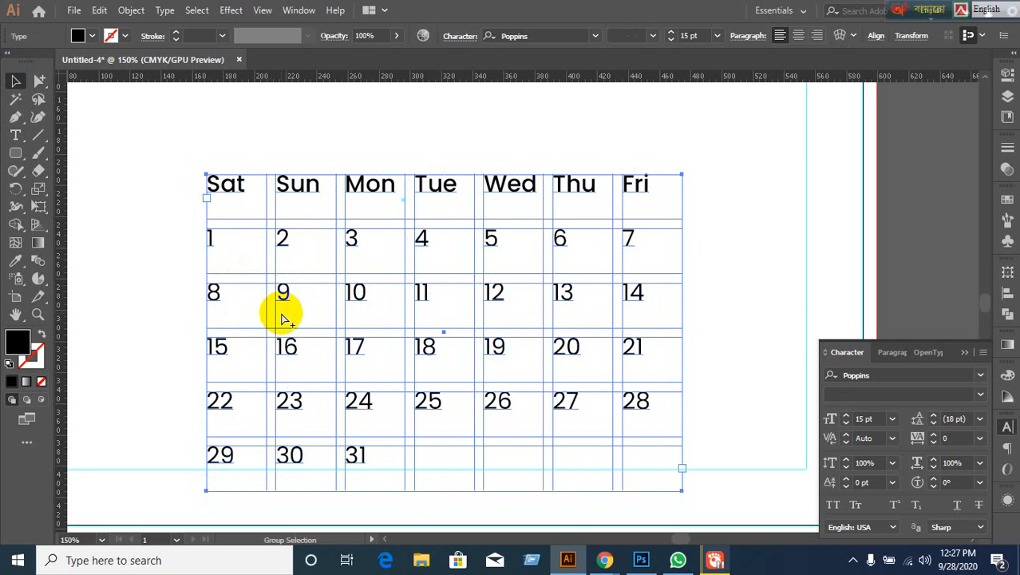
key("ctrl+z")
left_click_drag(274, 285, 288, 297)
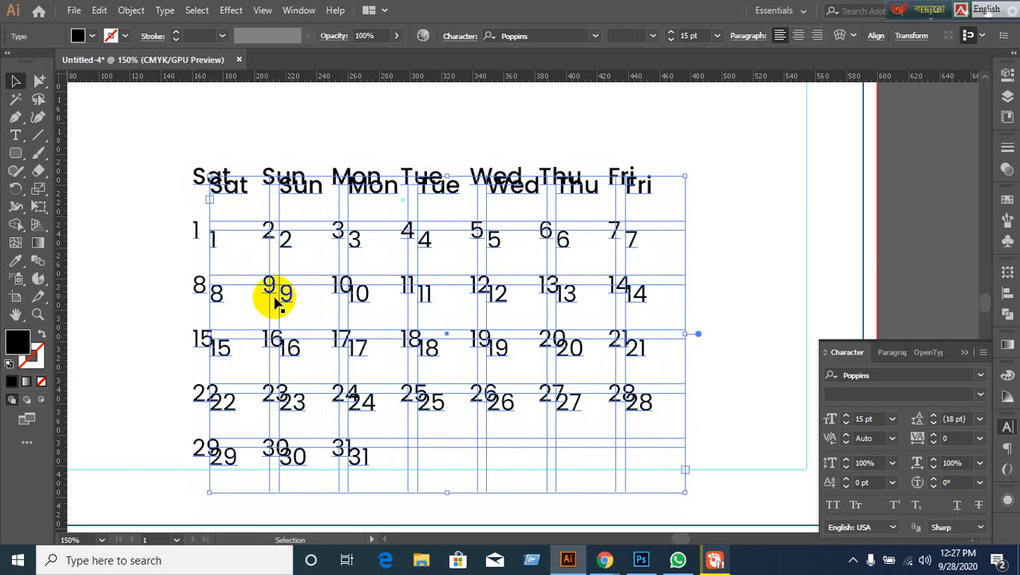
Delete the weekday names and the leftover blank cell from the copy so its dates start in the first cell
key("t")
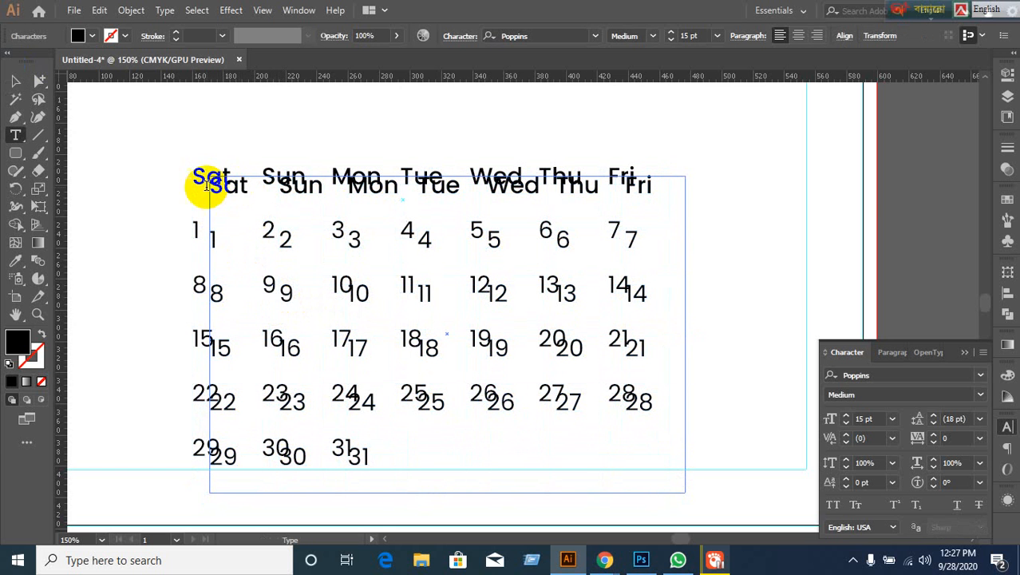
left_click_drag(211, 184, 733, 189)
key("BackSpace")
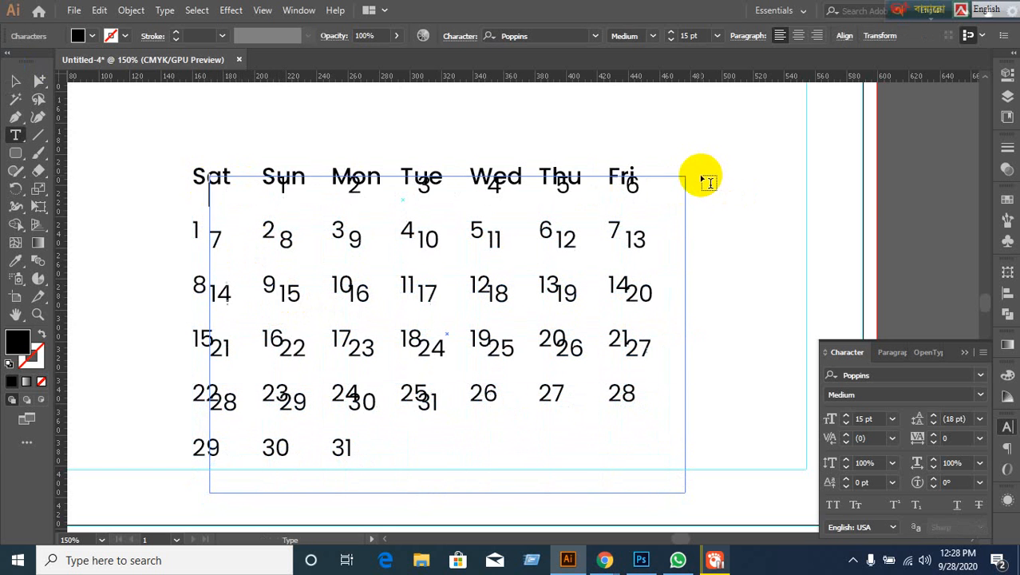
left_click(285, 190)
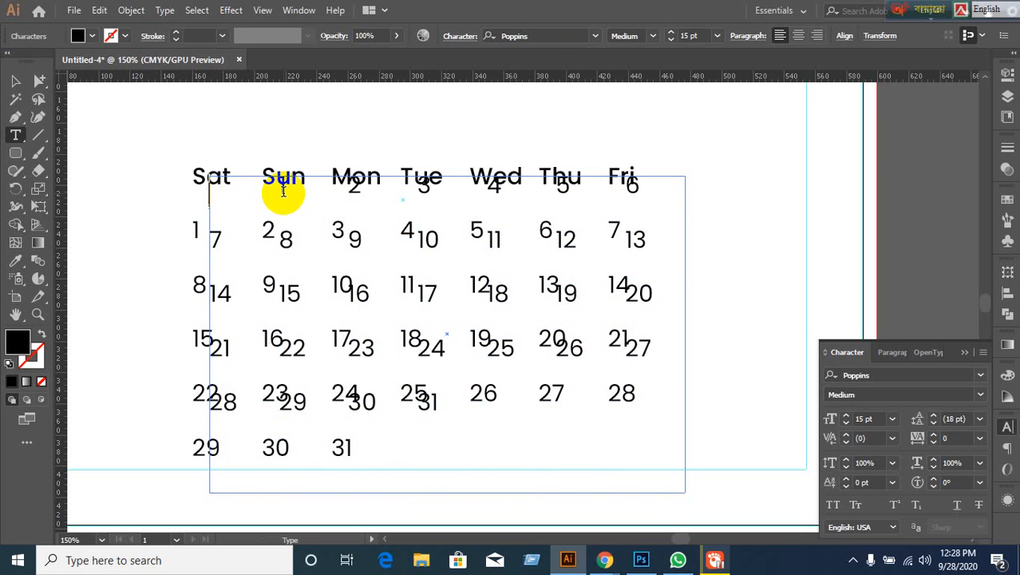
left_click(326, 251)
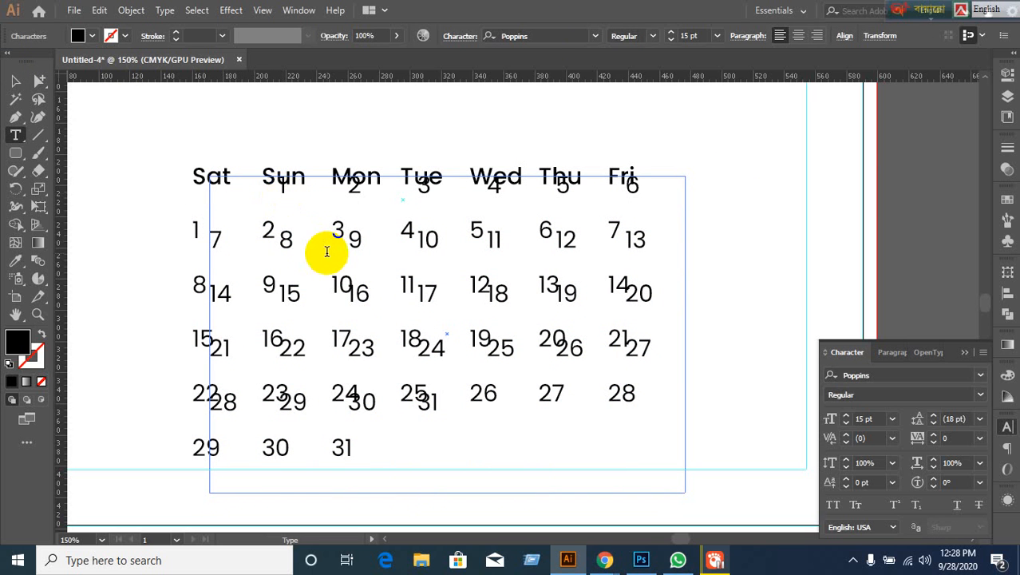
left_click(285, 235)
key("BackSpace")
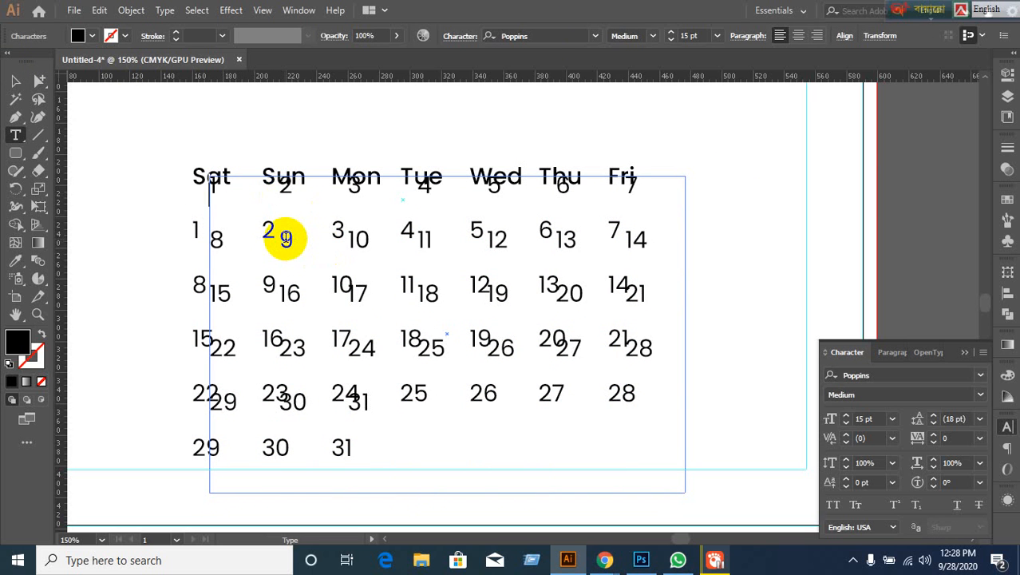
Move the dates-only copy down about one row, below the original's weekday names
left_click(164, 190)
left_click(15, 80)
left_click(251, 232)
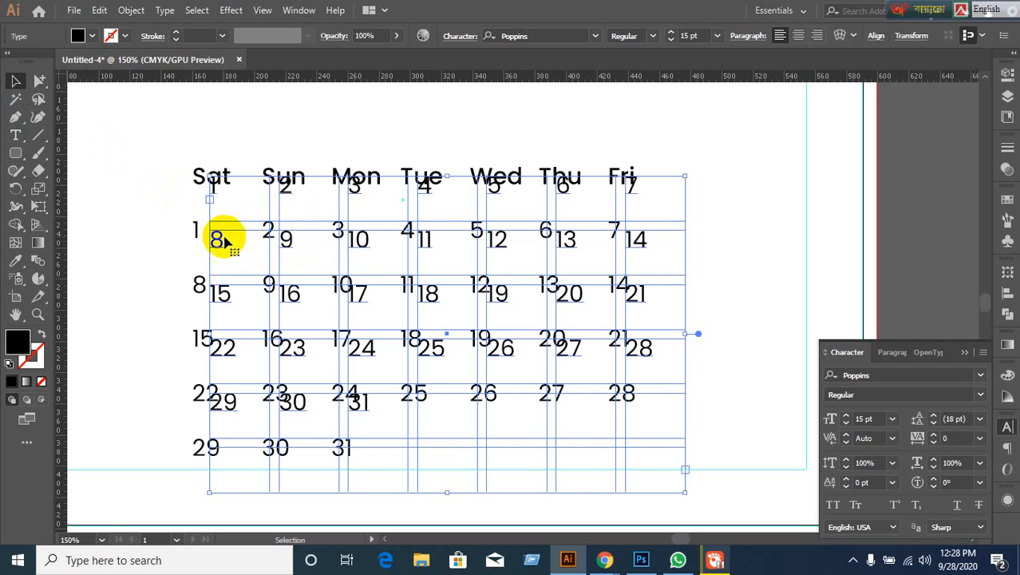
left_click(223, 247)
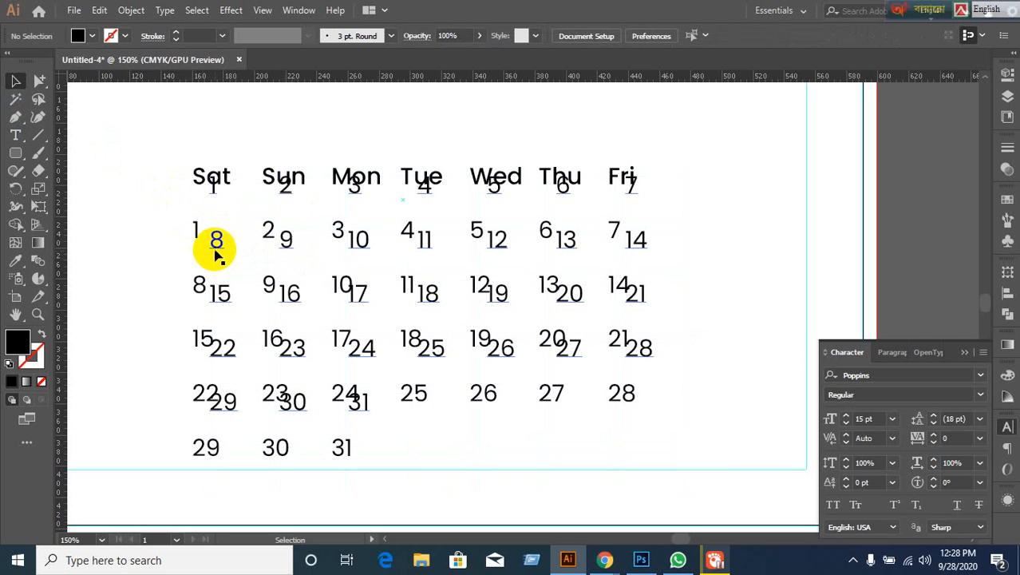
left_click(216, 249)
key("t")
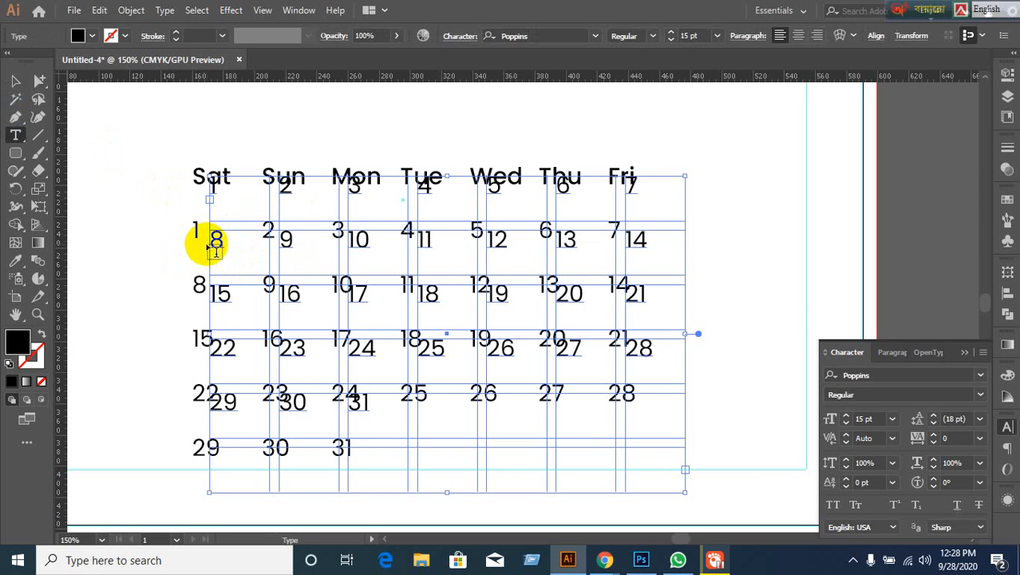
left_click(214, 250)
left_click(15, 81)
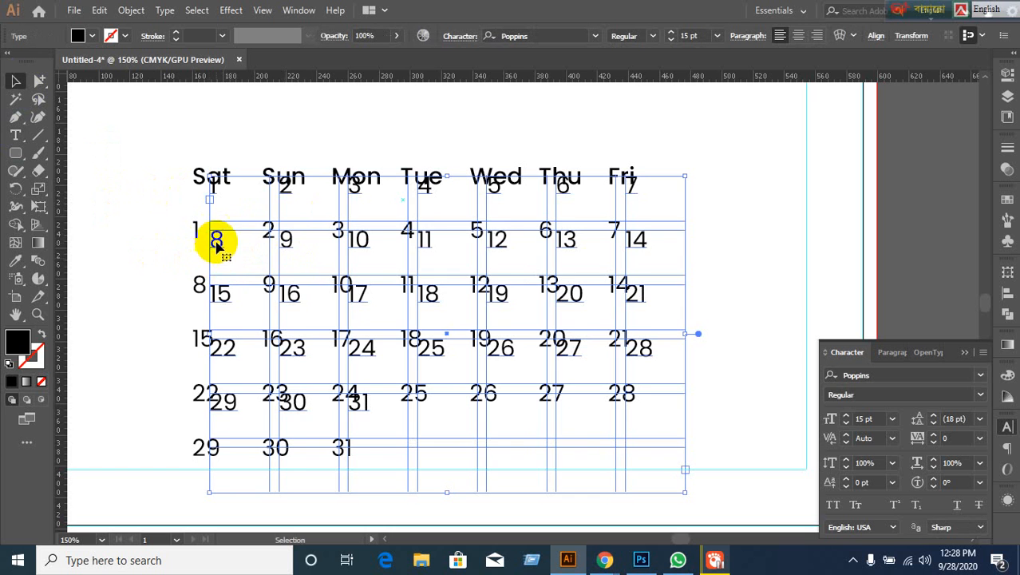
left_click_drag(215, 242, 218, 299)
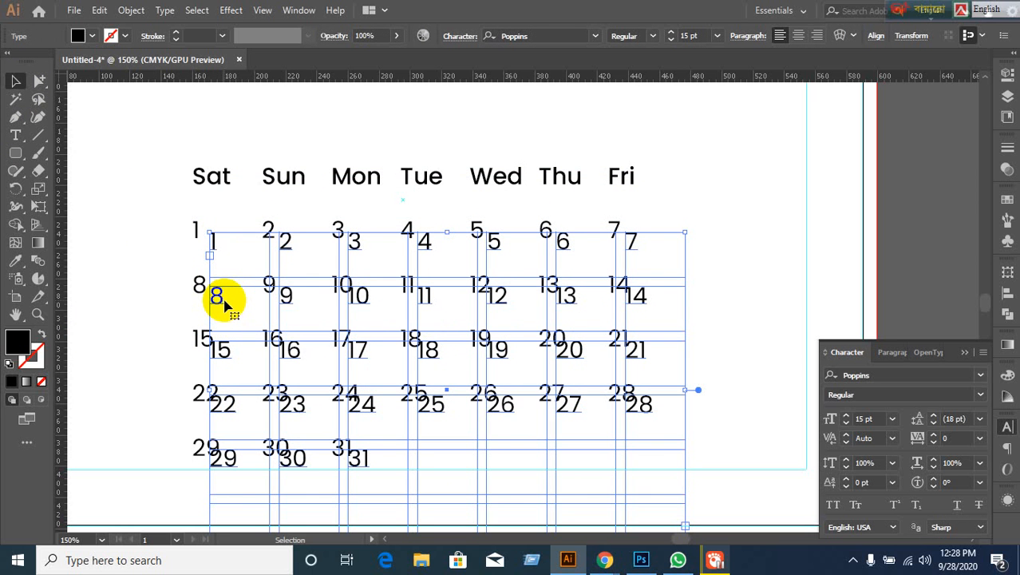
Nudge the dates-only copy slightly to the right so its numbers sit beside the original dates
key("Right")
key("Right")
key("Right")
key("Right")
key("Right")
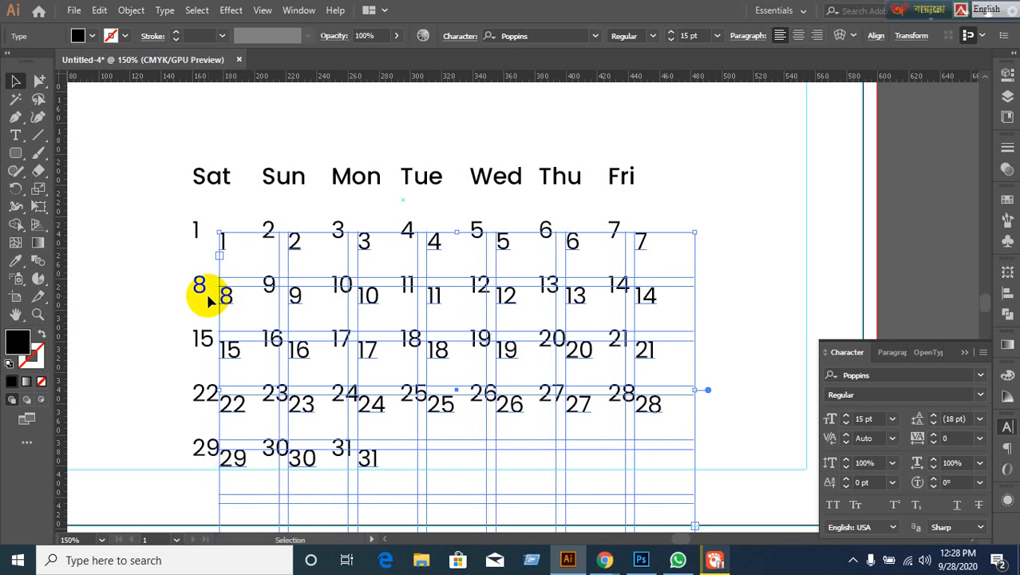
key("Right")
key("Right")
key("Right")
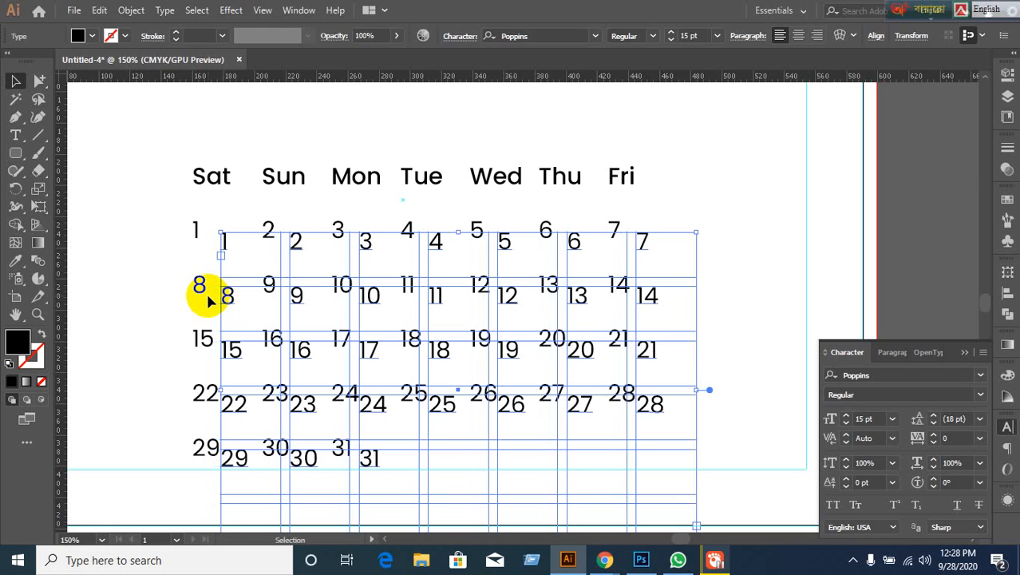
key("Left")
key("Left")
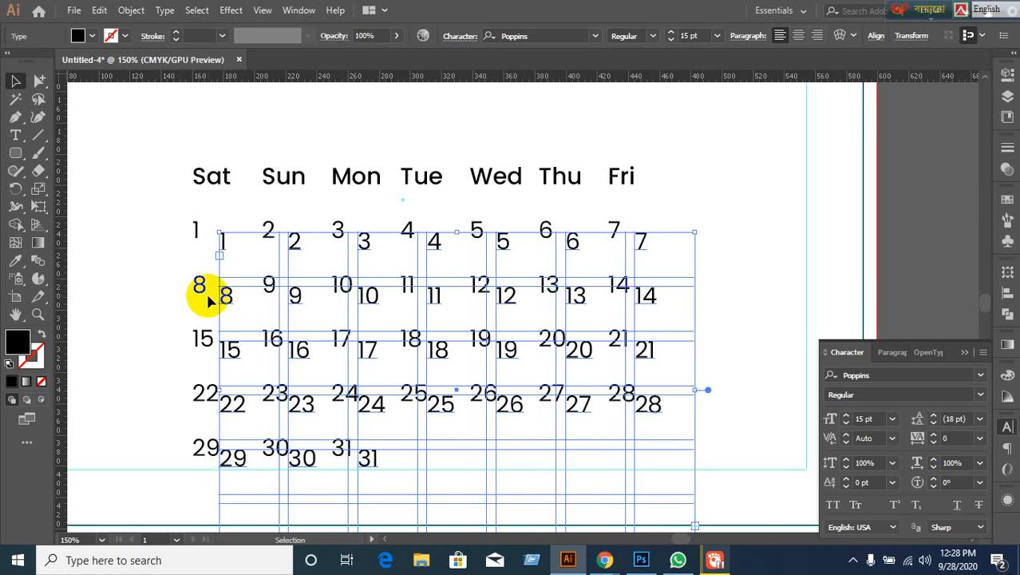
Reduce the font size of the dates-only copy to 9 pt
left_click(876, 419)
left_click(877, 419)
key("Down")
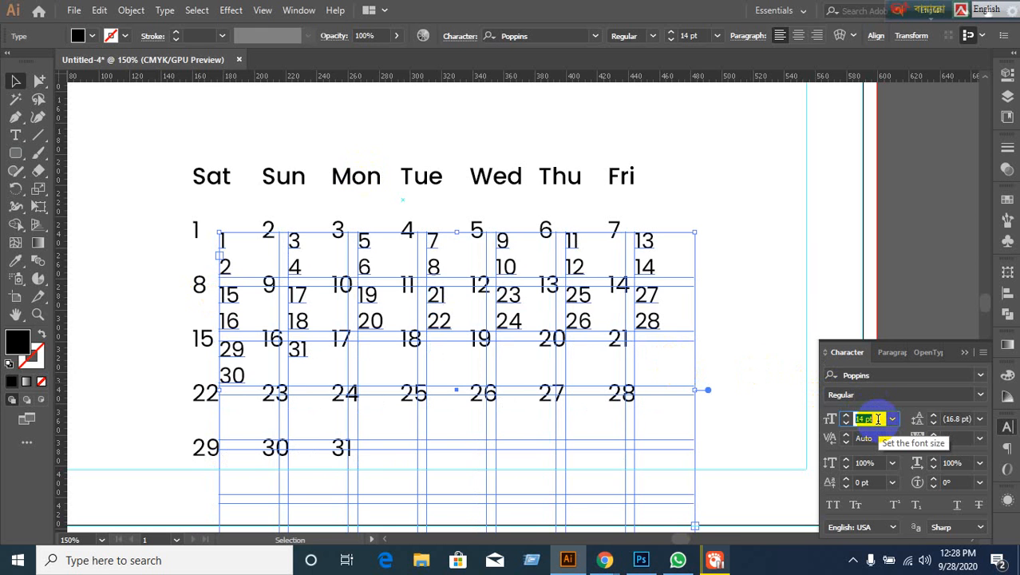
key("Down")
key("Down")
key("Down")
key("Down")
key("Down")
key("Down")
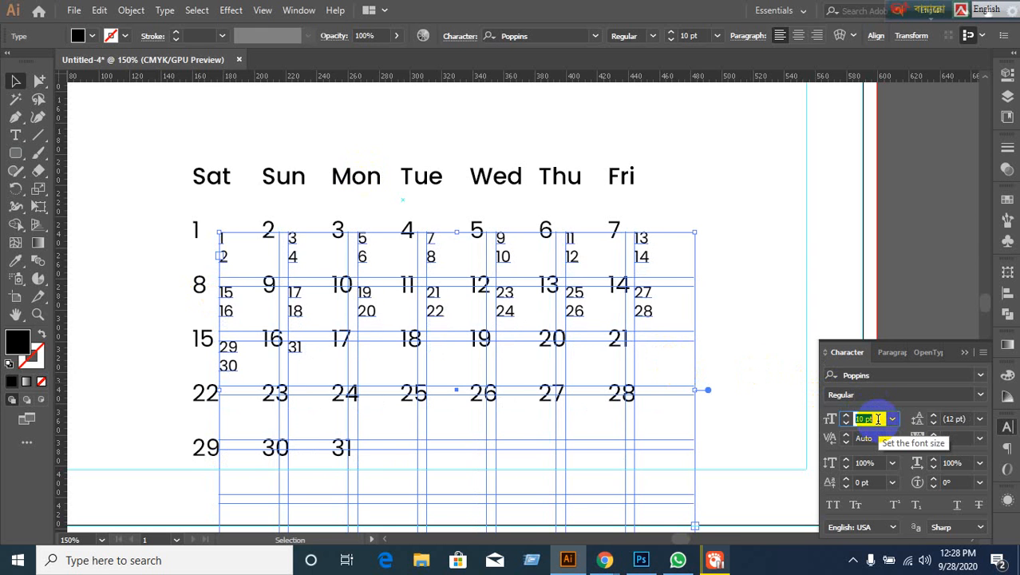
key("Up")
key("Up")
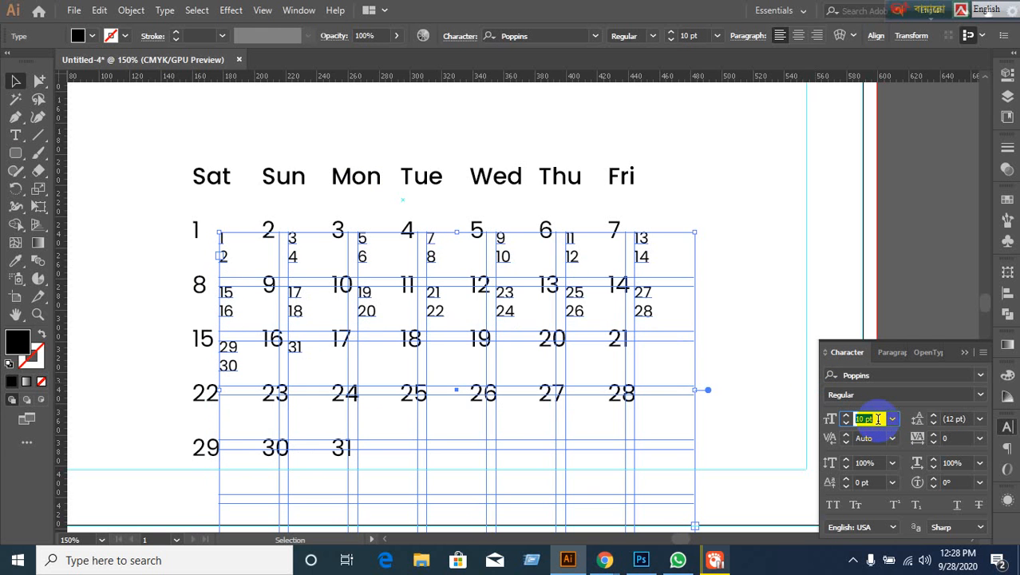
key("Down")
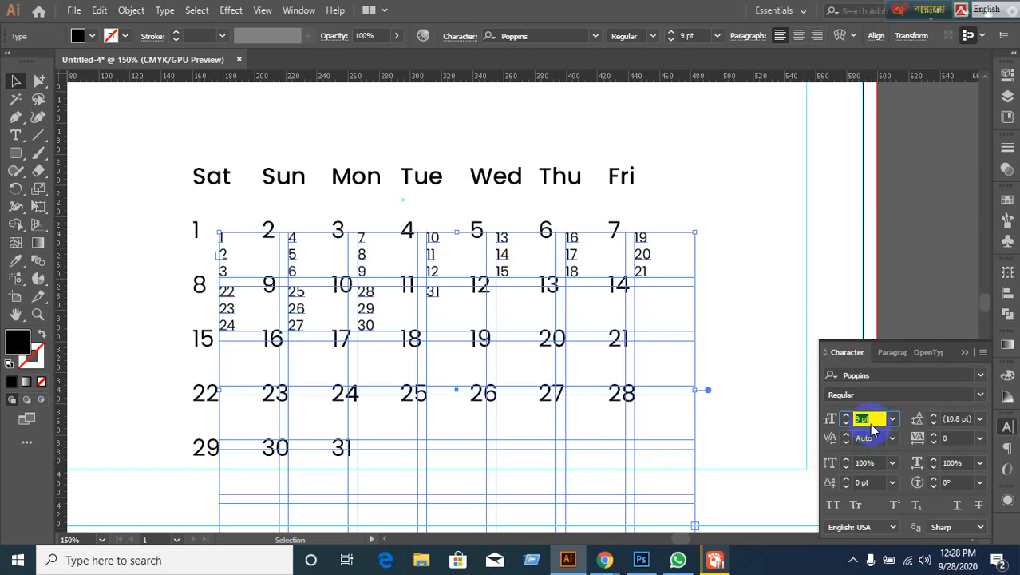
left_click(741, 283)
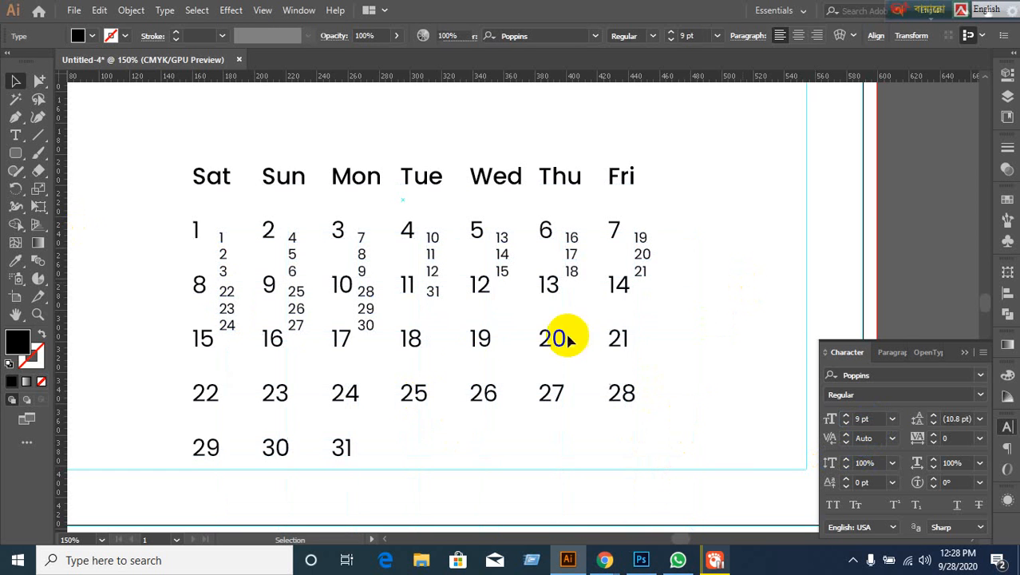
left_click(224, 266)
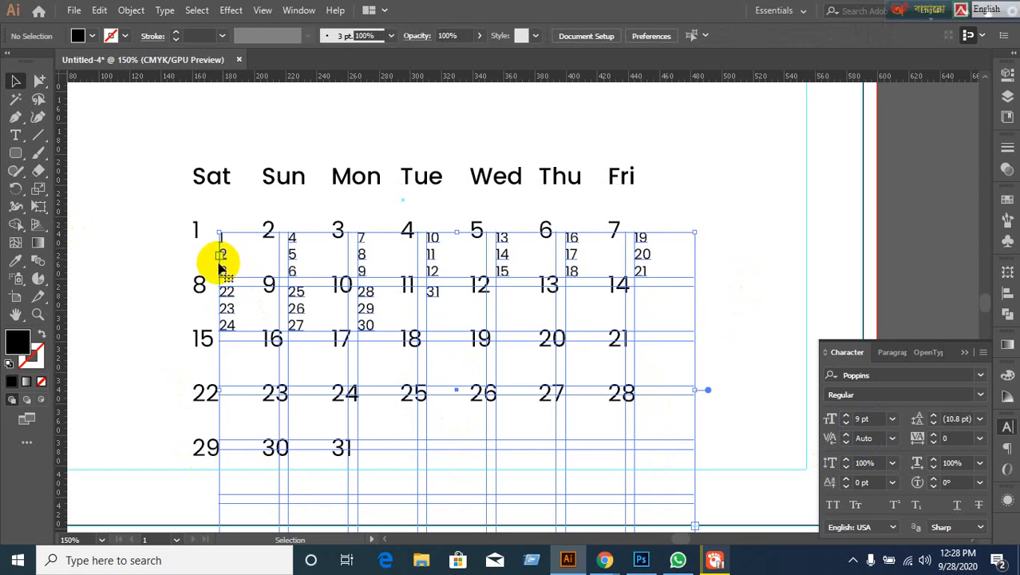
left_click(164, 11)
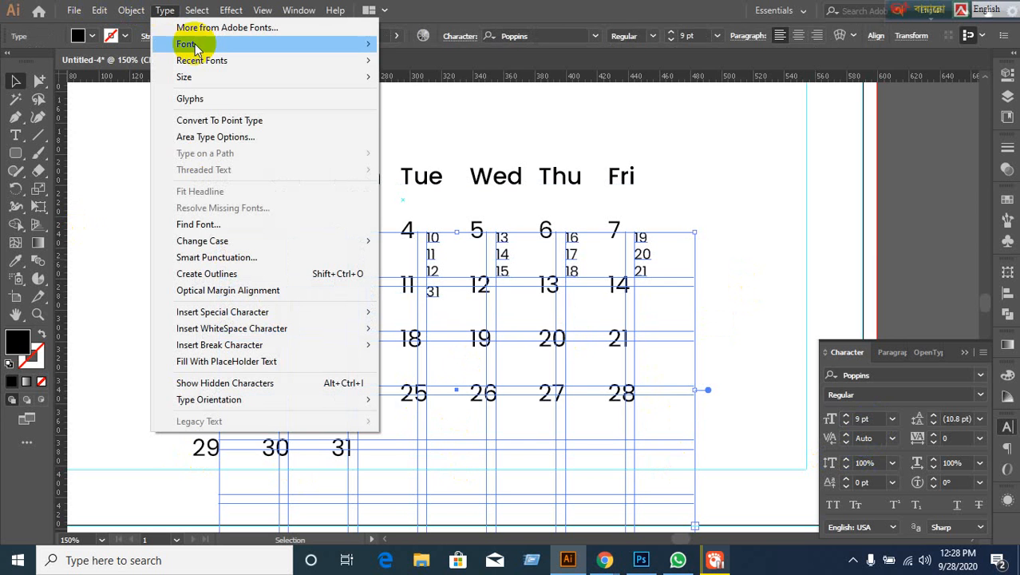
left_click(211, 137)
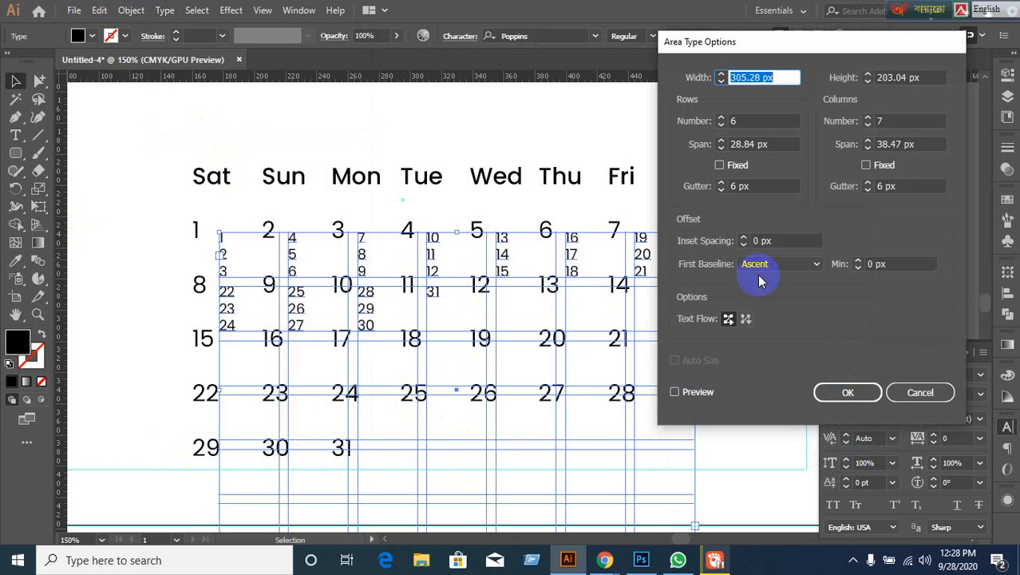
left_click(681, 392)
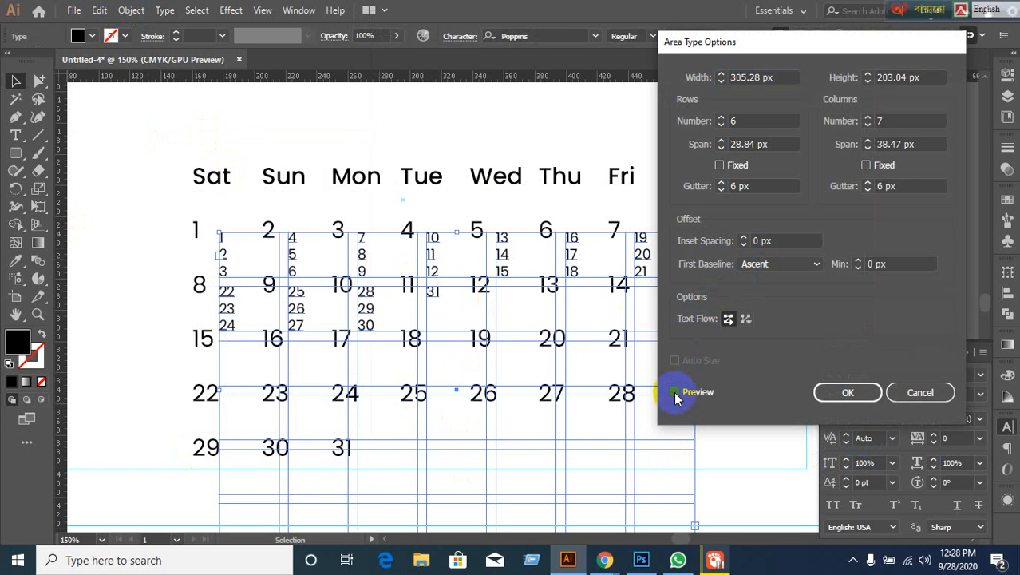
left_click(762, 185)
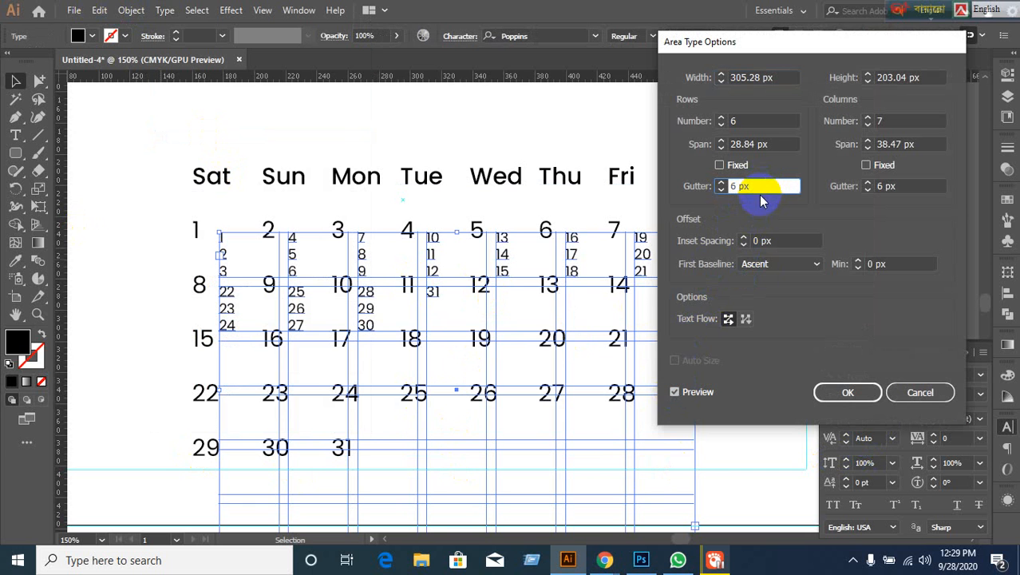
key("Up")
key("Up")
key("Up")
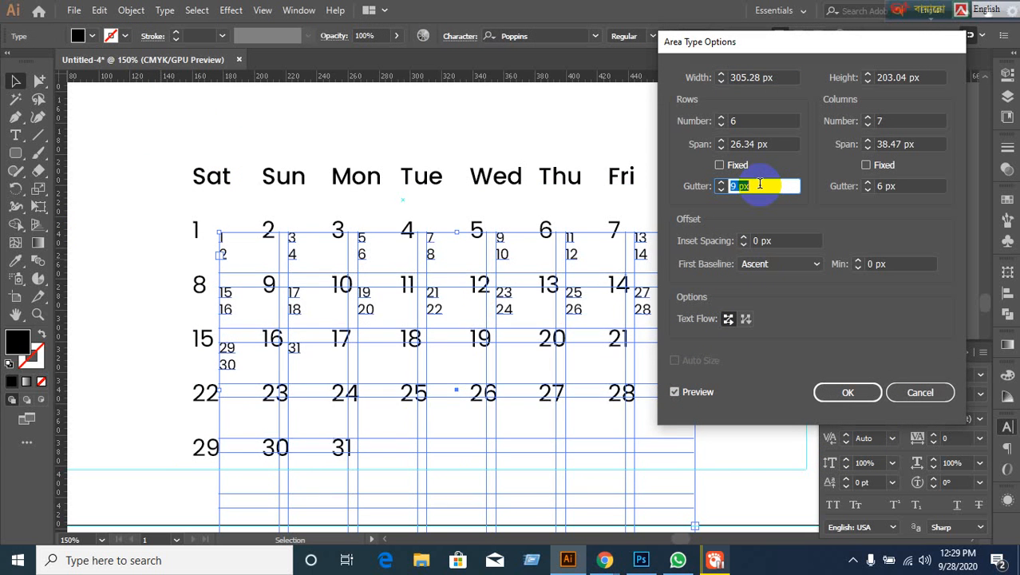
key("Up")
key("Up")
key("Up")
key("Up")
key("Up")
key("Up")
key("Up")
key("Up")
key("Up")
key("Up")
key("Up")
key("Up")
key("Up")
key("Up")
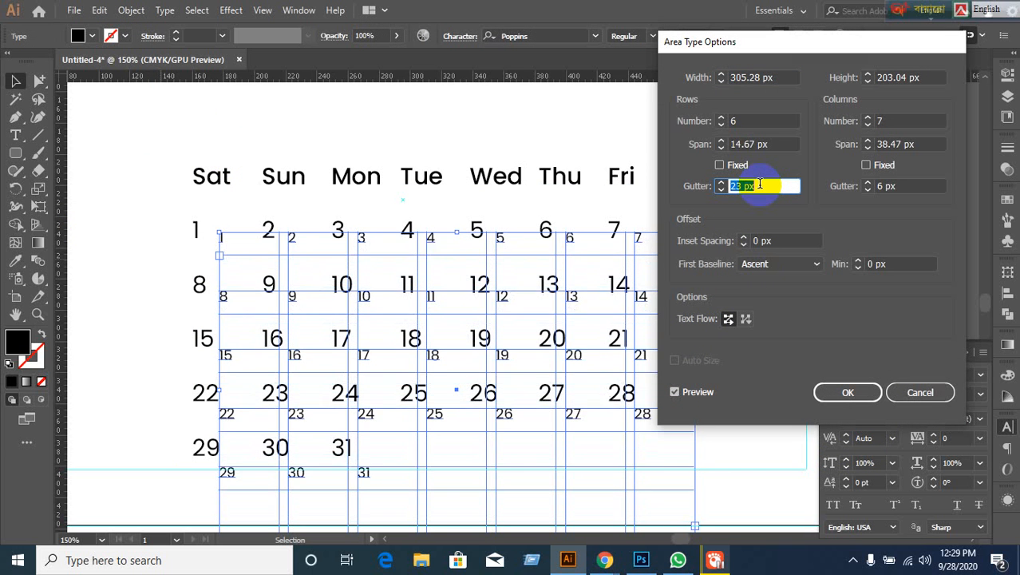
key("Down")
key("Down")
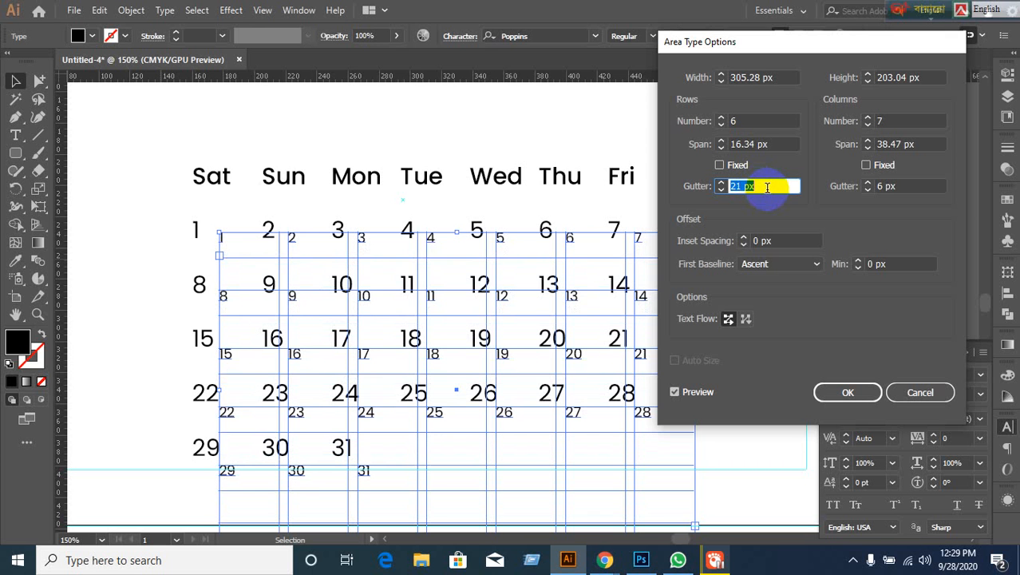
key("Up")
key("Up")
key("Up")
key("Up")
key("Up")
key("Up")
key("Up")
key("Up")
key("Up")
key("Up")
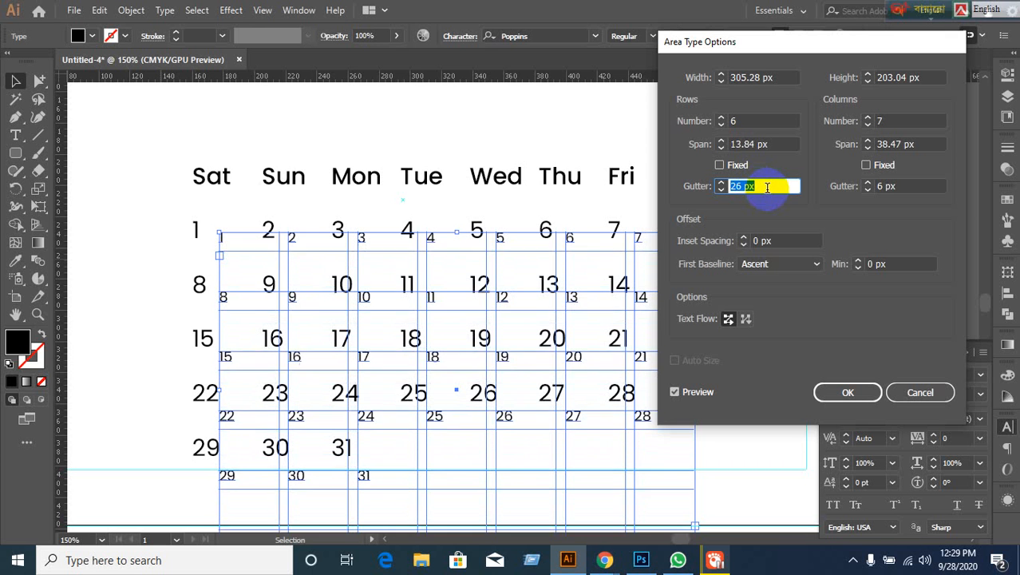
key("Up")
key("Up")
key("Down")
key("Down")
key("Down")
key("Down")
key("Down")
key("Down")
key("Down")
key("Down")
key("Down")
key("Down")
key("Down")
key("Down")
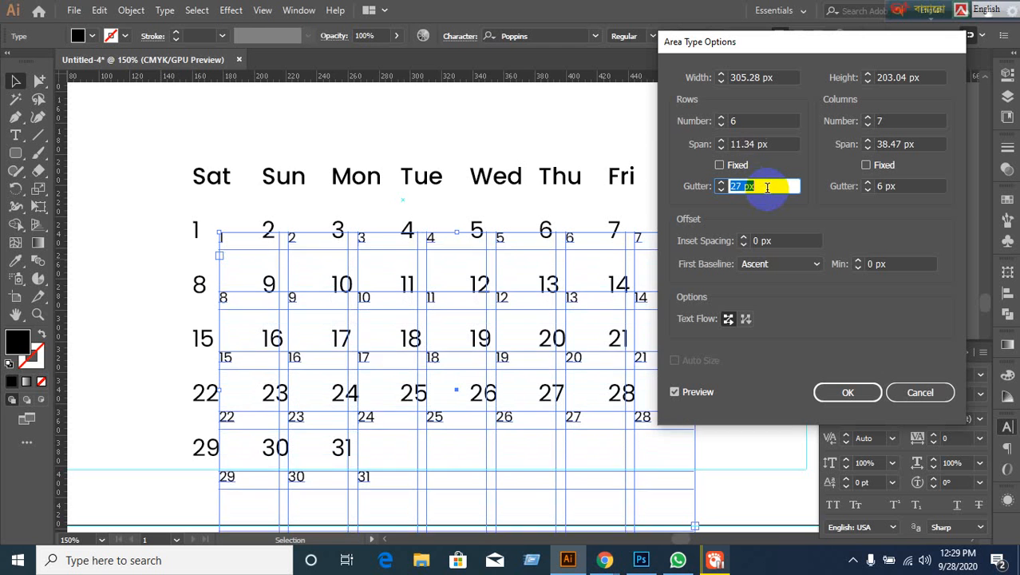
key("Down")
key("Down")
key("Down")
key("Up")
key("Up")
key("Up")
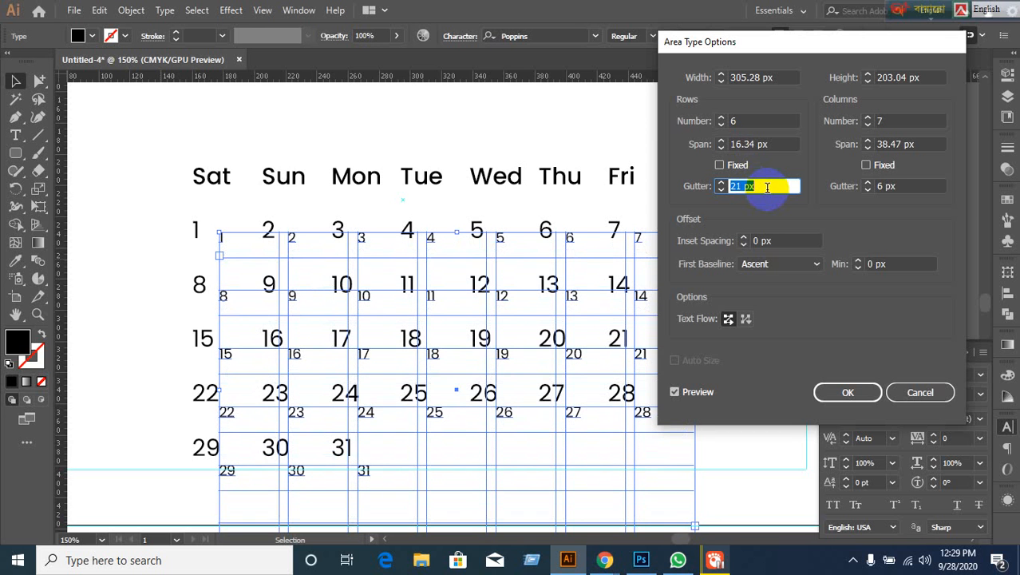
key("Down")
key("Down")
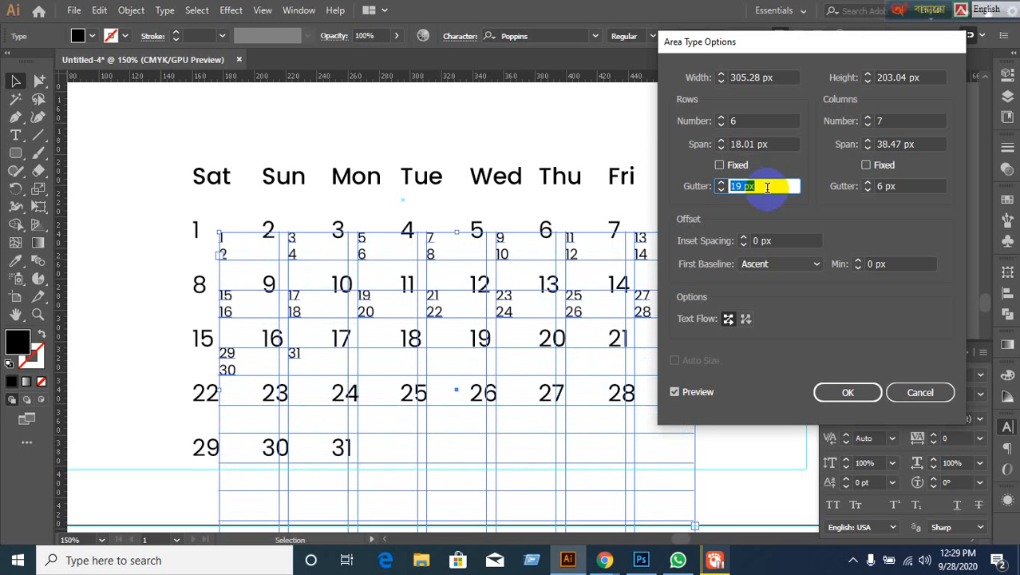
key("Up")
key("Down")
key("Up")
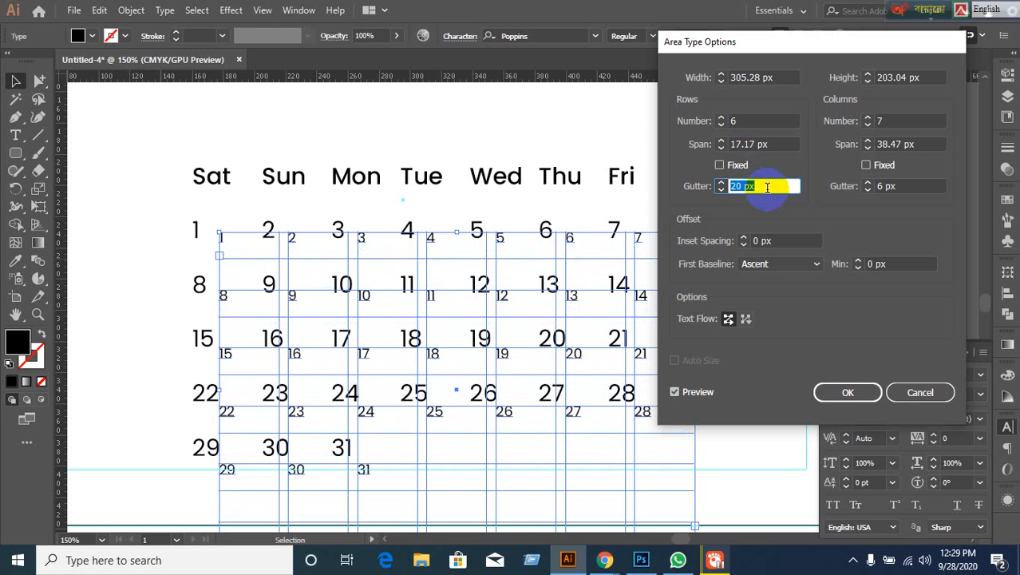
left_click(776, 144)
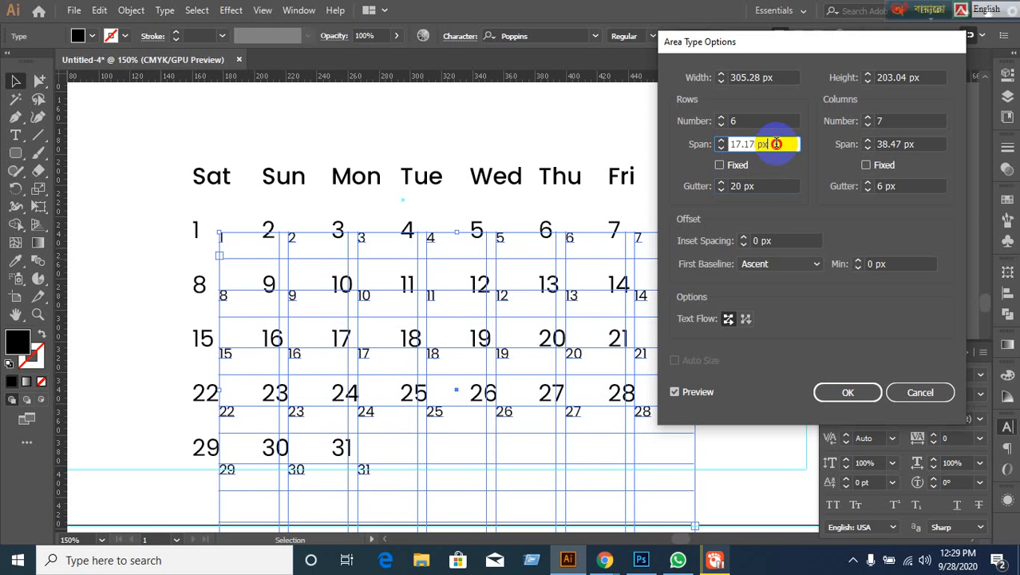
key("Down")
key("Down")
key("Down")
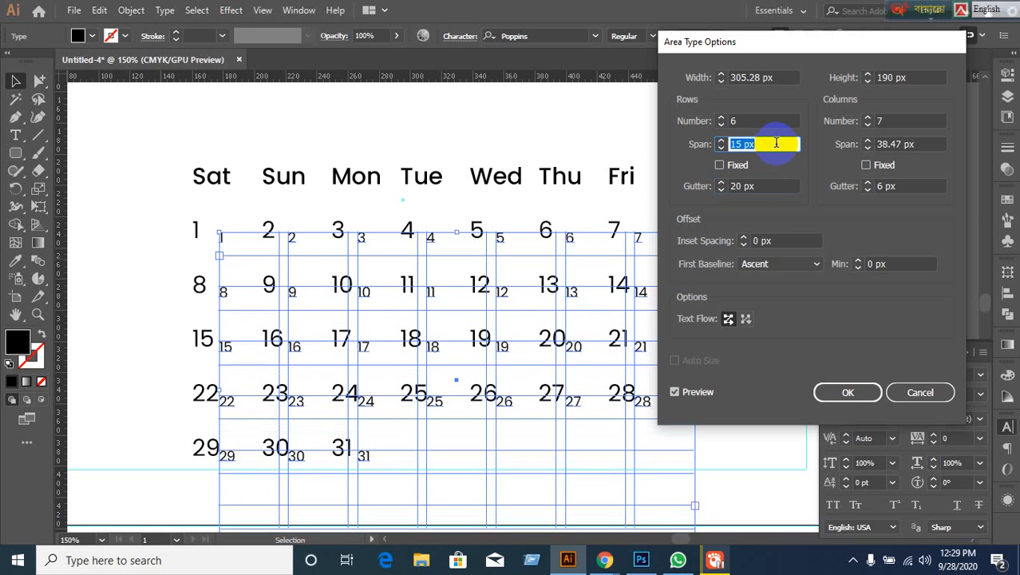
key("Up")
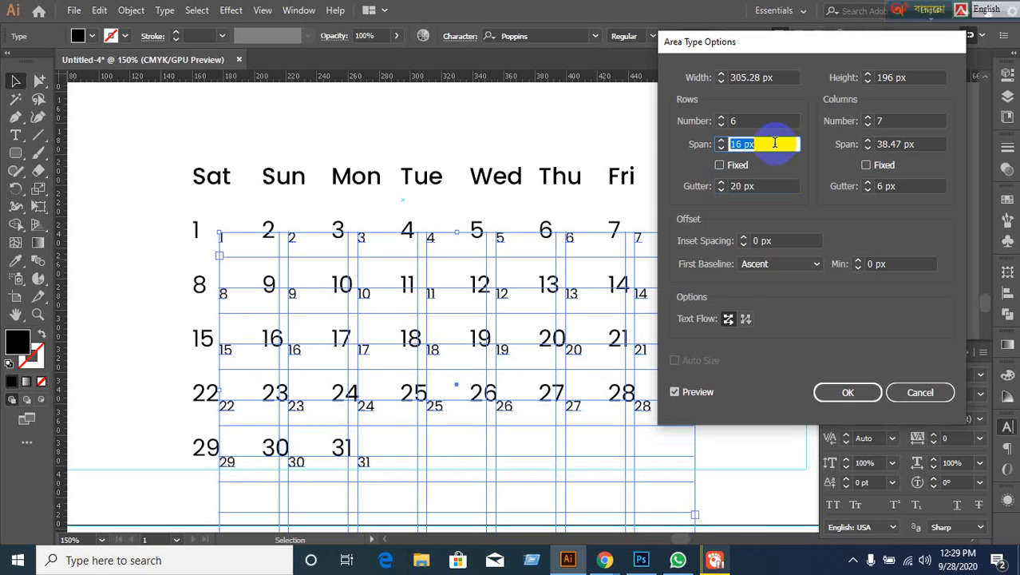
left_click(917, 393)
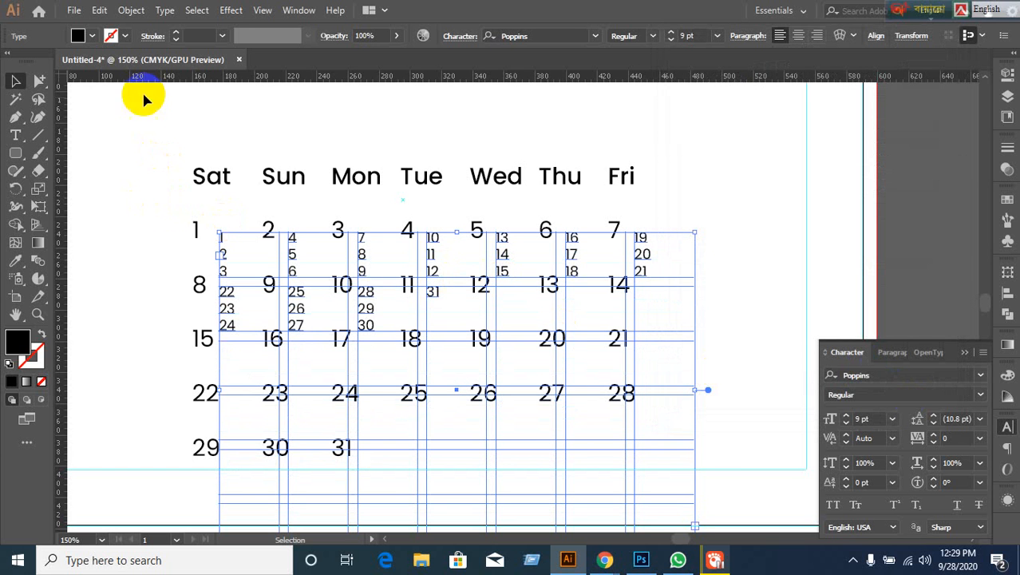
Set the row gutter of the small dates' text area to 20 px in Area Type Options, with the preview on
left_click(165, 12)
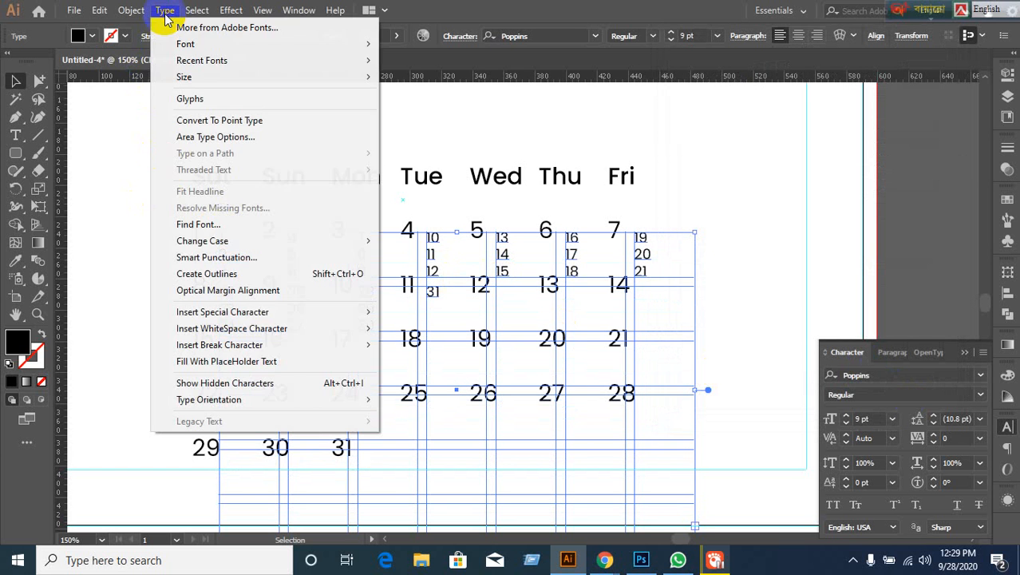
left_click(206, 137)
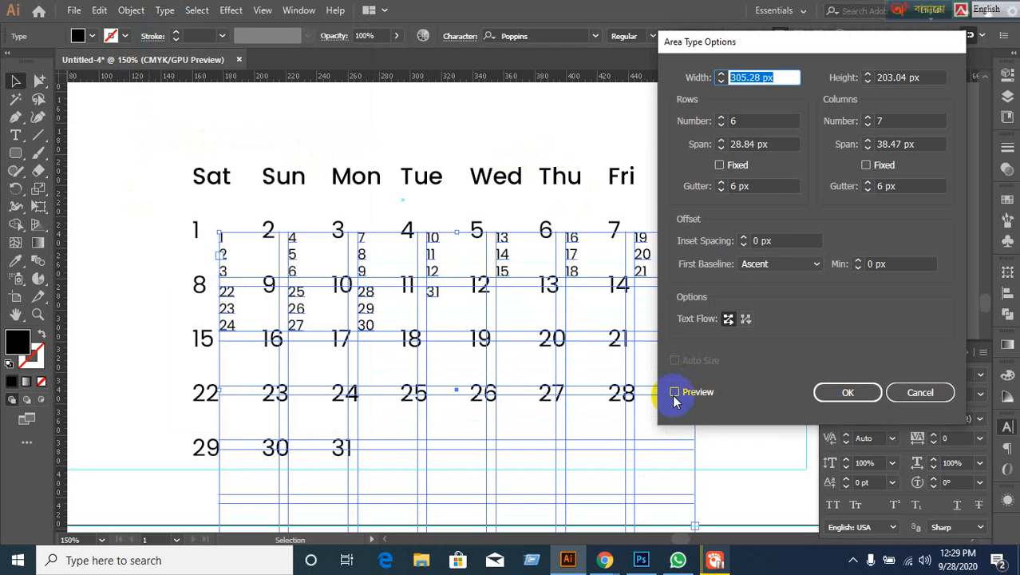
left_click(674, 392)
left_click(758, 185)
key("Up")
key("Up")
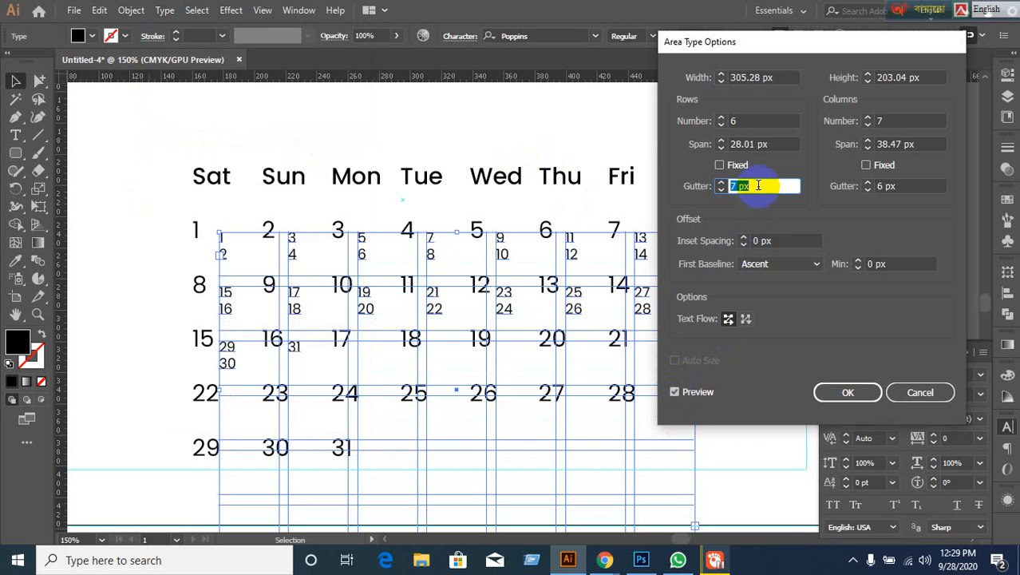
key("Up")
key("Up")
key("Up")
key("Up")
key("Up")
key("Up")
key("Up")
key("Up")
key("Up")
key("Up")
key("Up")
key("Up")
key("Up")
key("Up")
key("Up")
key("Up")
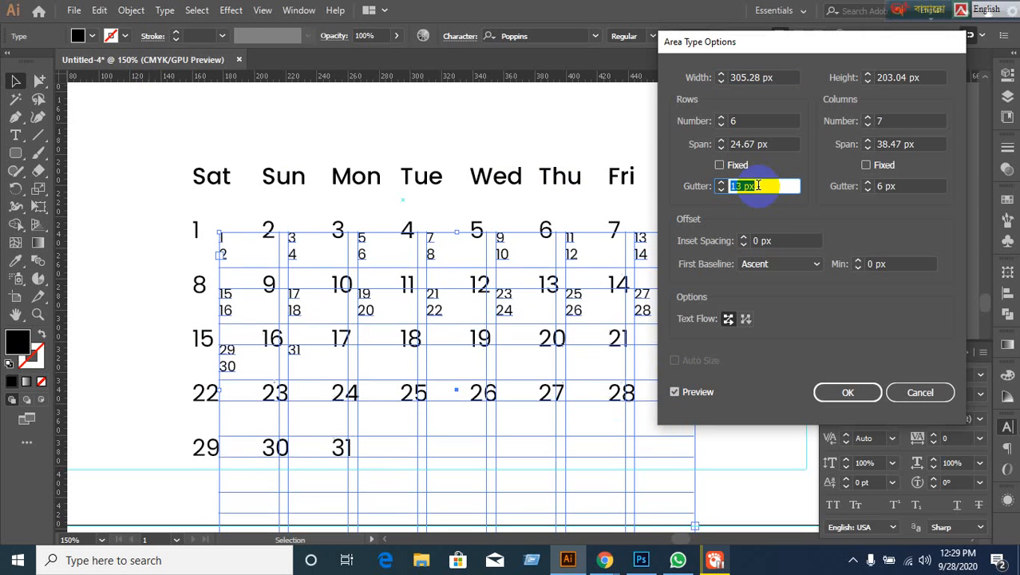
key("Down")
key("Down")
key("Down")
key("Down")
key("Down")
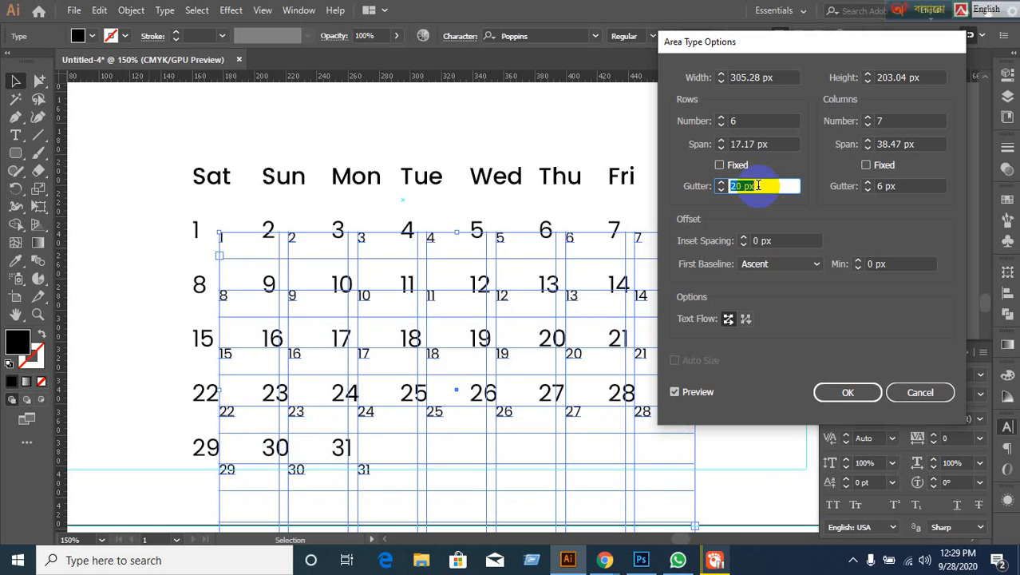
key("Up")
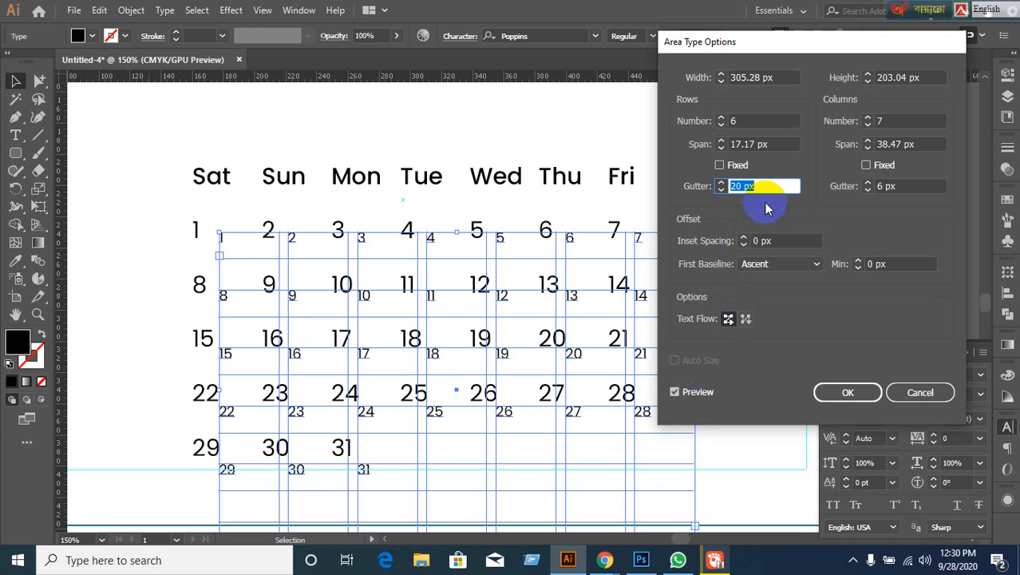
left_click(766, 185)
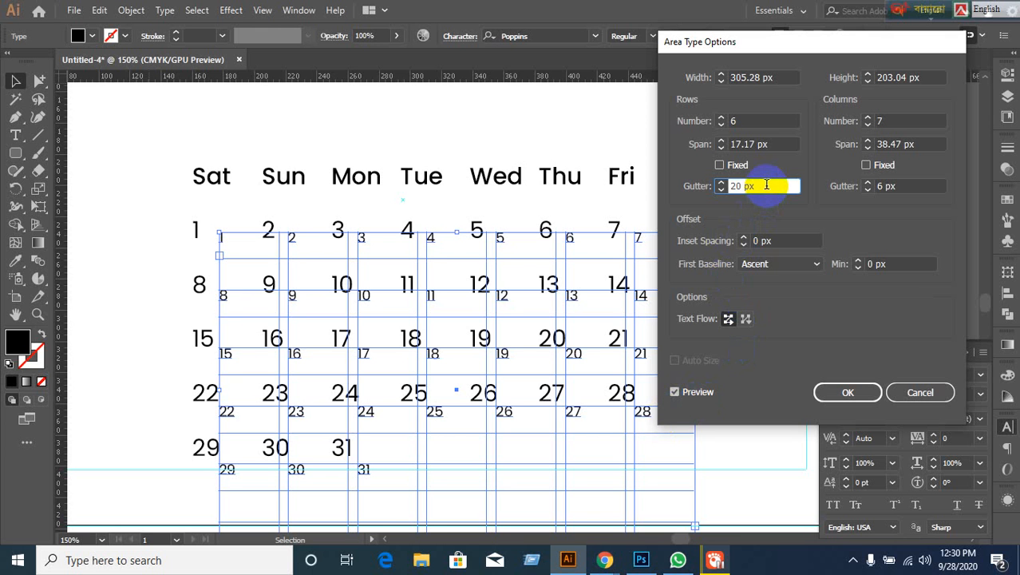
key("Down")
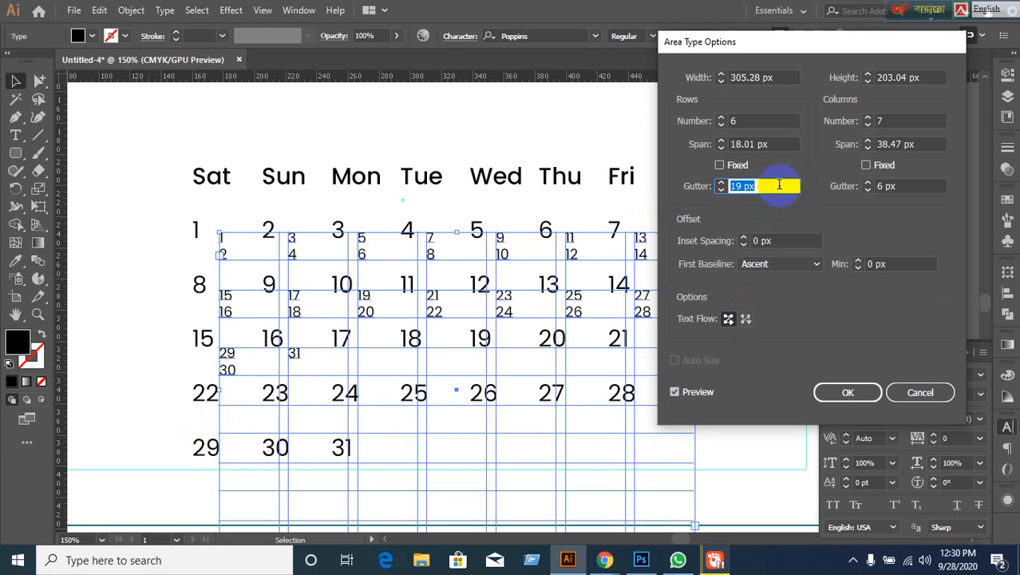
key("Up")
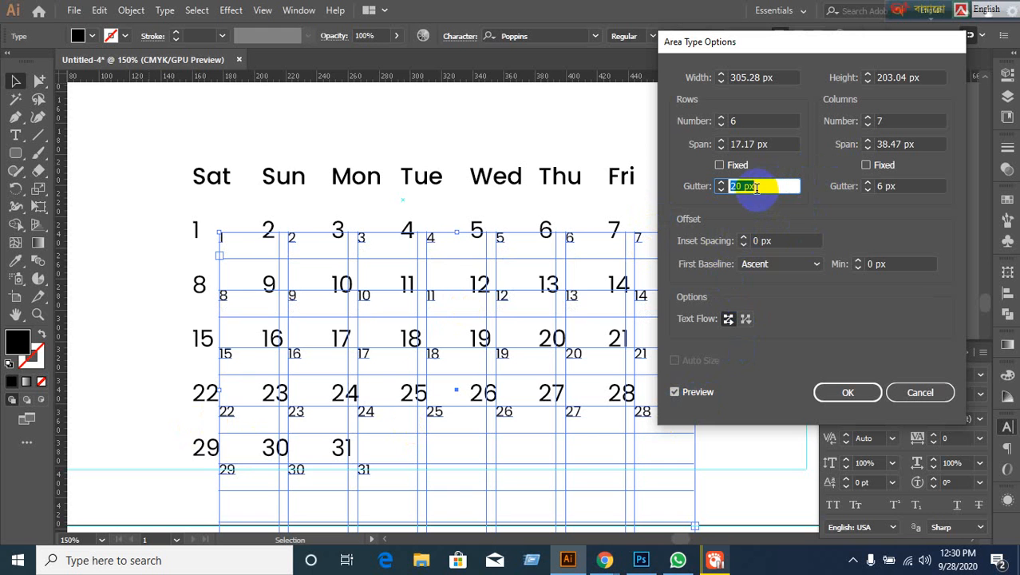
key("Up")
key("Down")
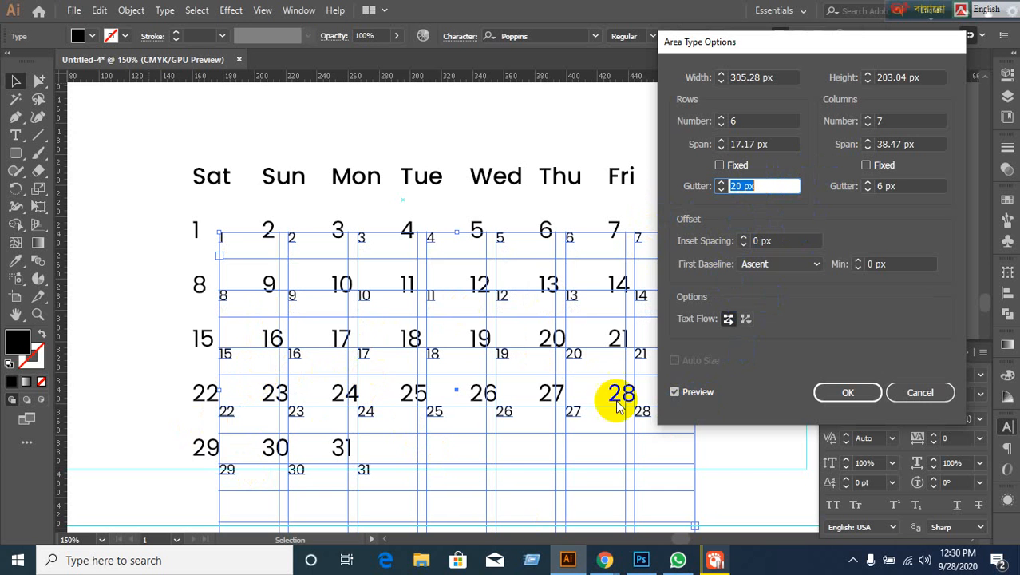
Set the row span of the small dates' text area to 15 px and apply the area type options
left_click(775, 145)
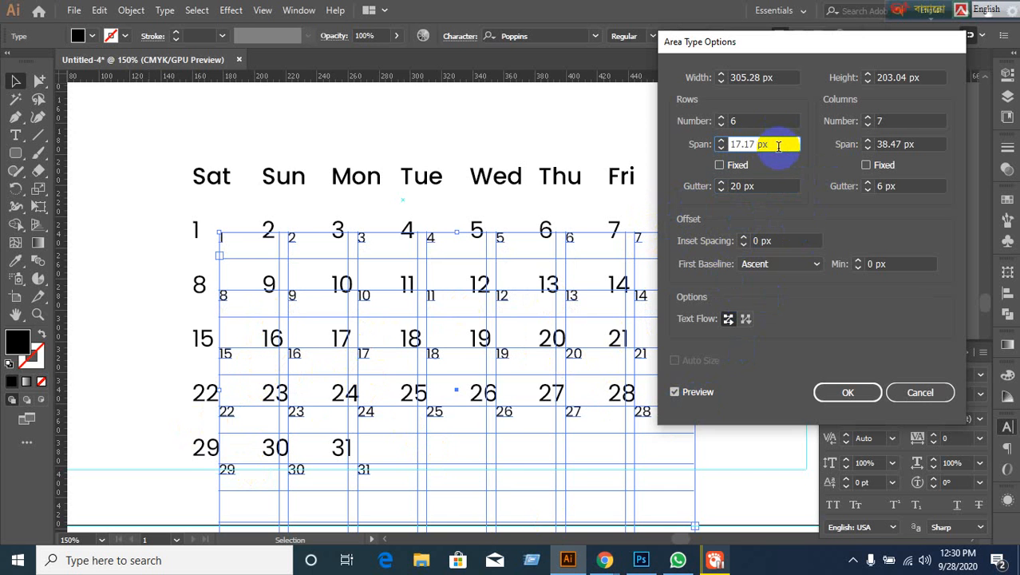
key("Down")
key("Down")
key("Down")
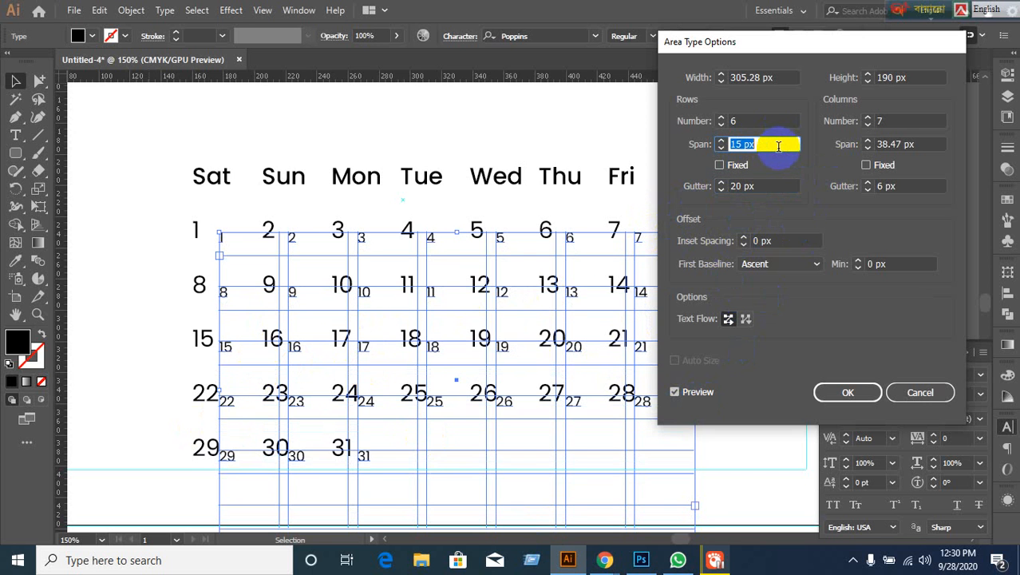
key("Up")
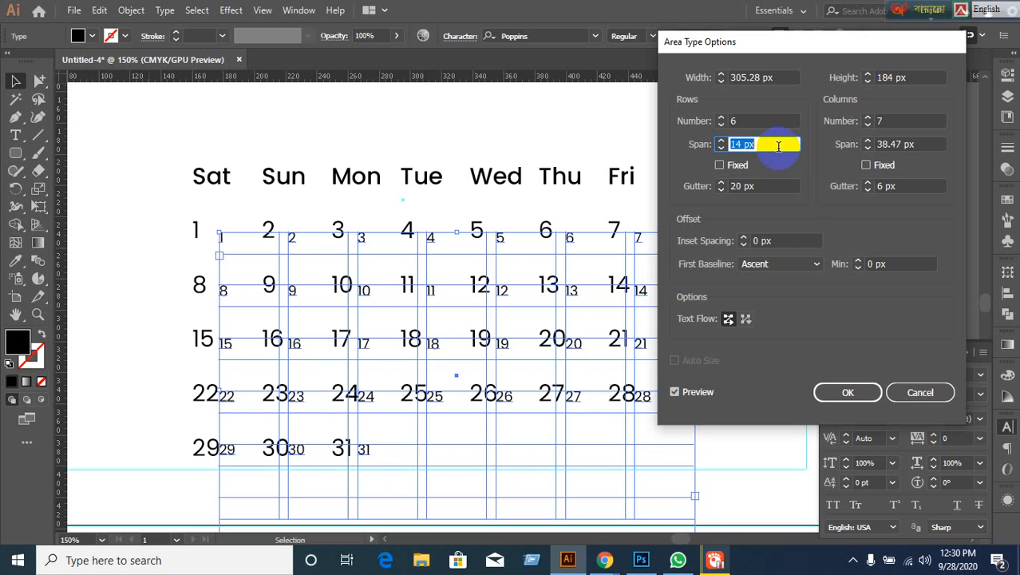
key("Down")
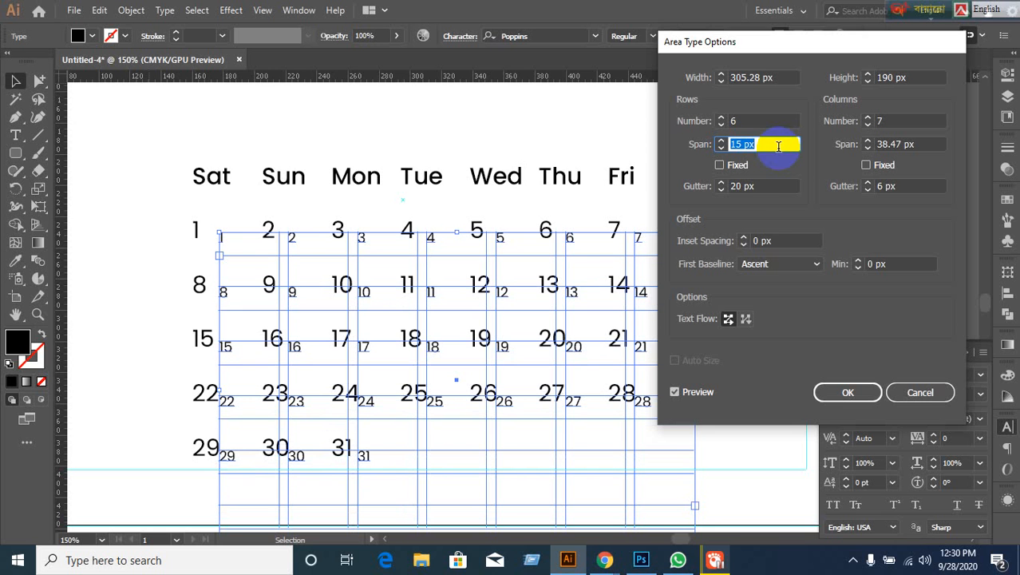
left_click(848, 392)
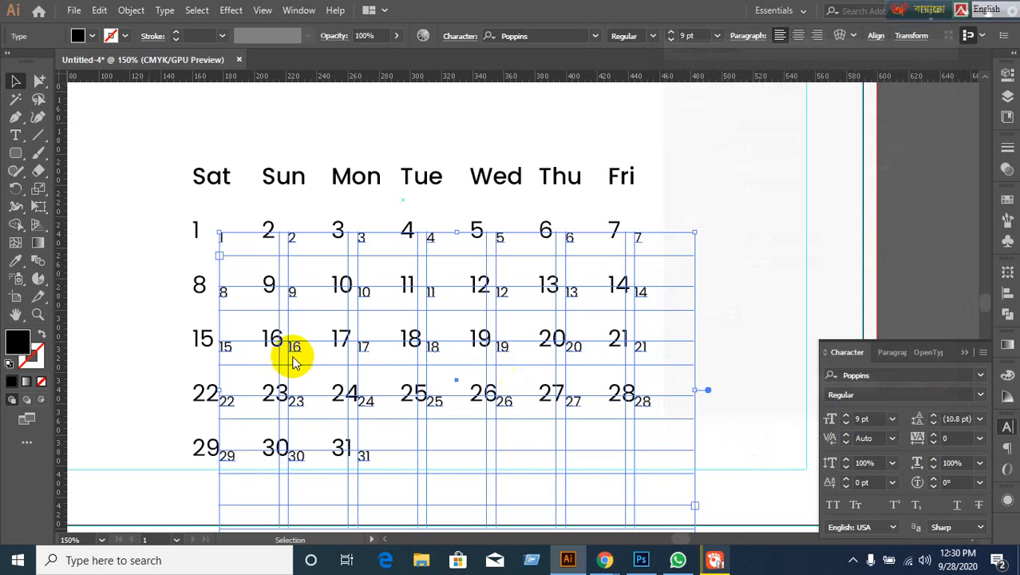
Try a font size of 7 pt on the small dates, and settle on 8 pt
left_click(875, 418)
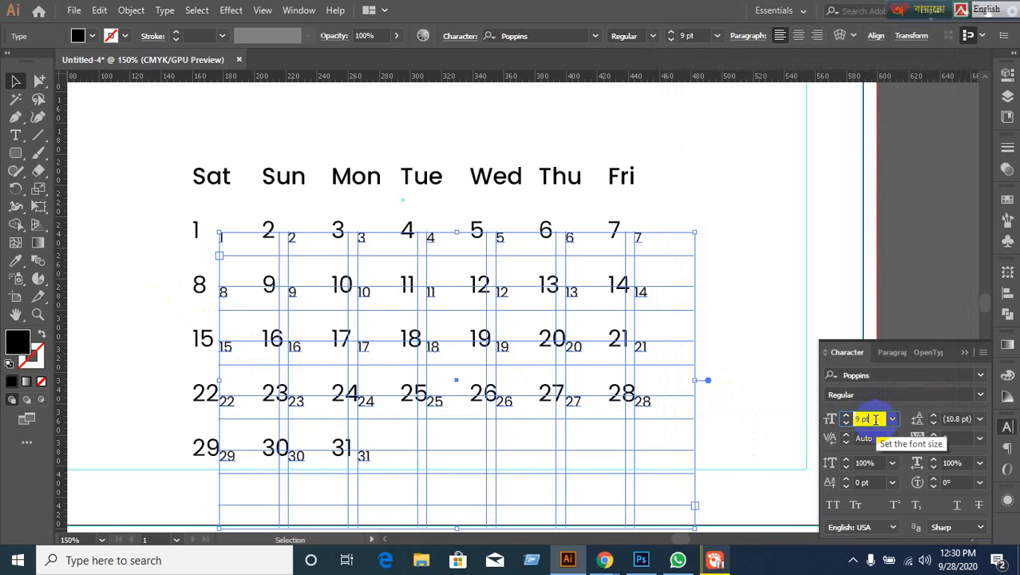
type("7")
key("Return")
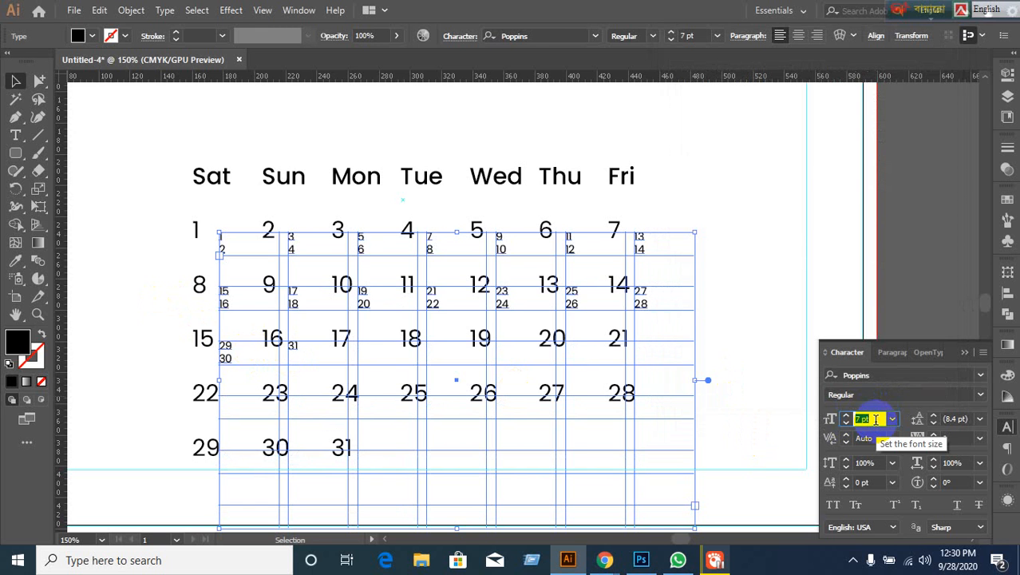
type("8")
key("Return")
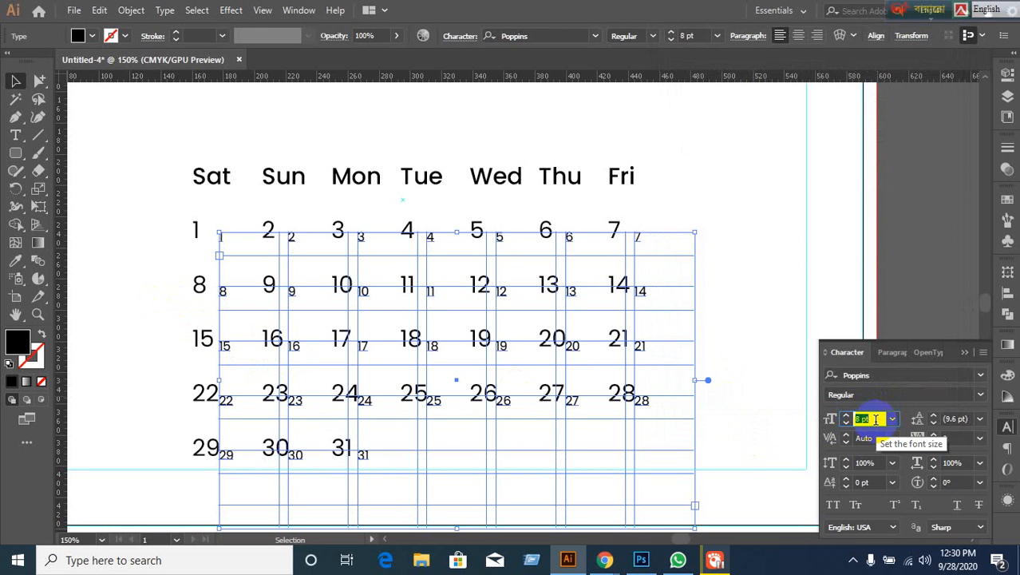
Nudge the small dates' text area rightward until each small date sits in the gap beside its large date
left_click(145, 272)
left_click(227, 405)
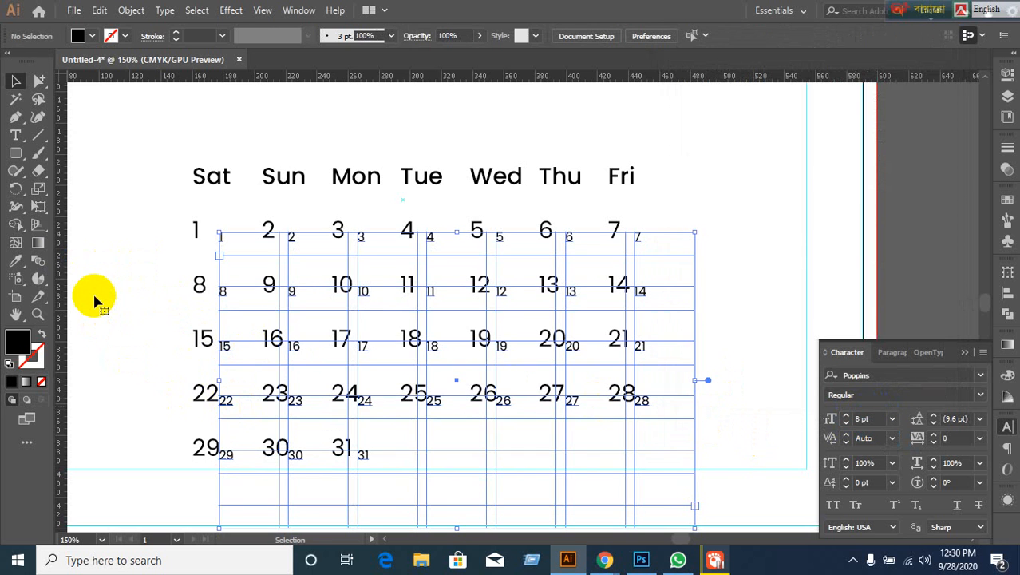
key("Right")
key("Right")
key("Right")
key("Right")
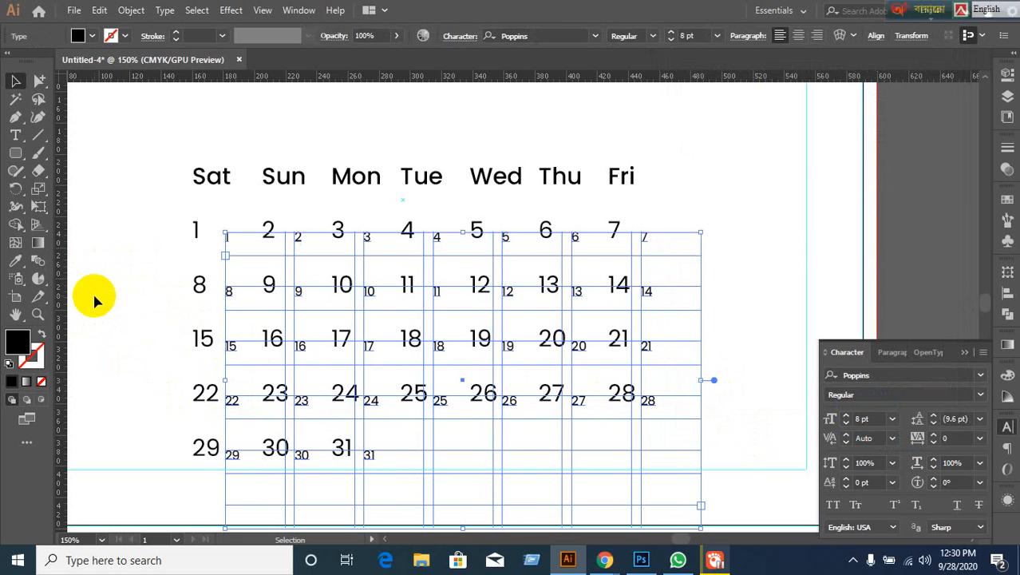
key("Right")
key("Right")
key("Right")
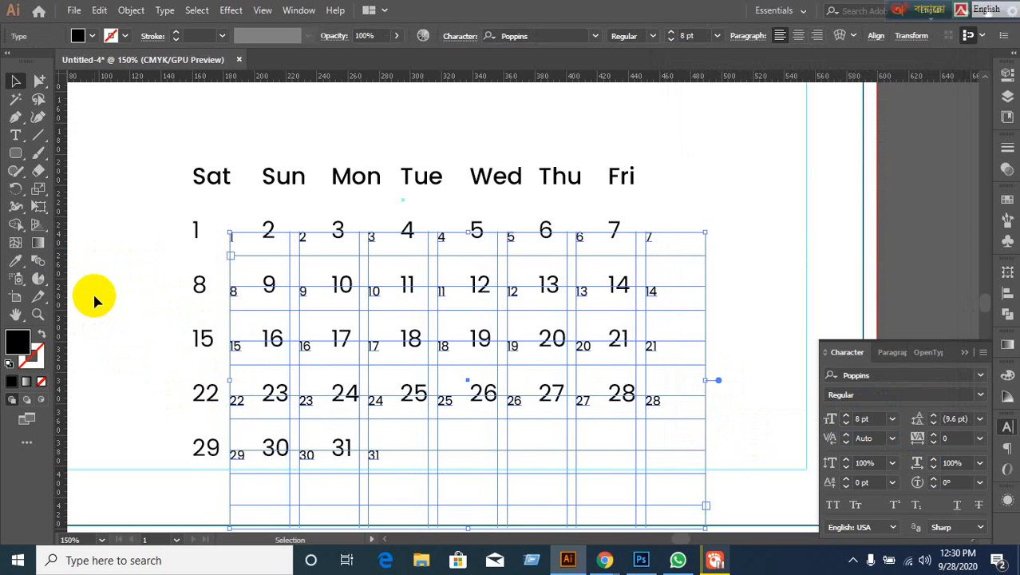
key("Right")
key("Right")
key("Right")
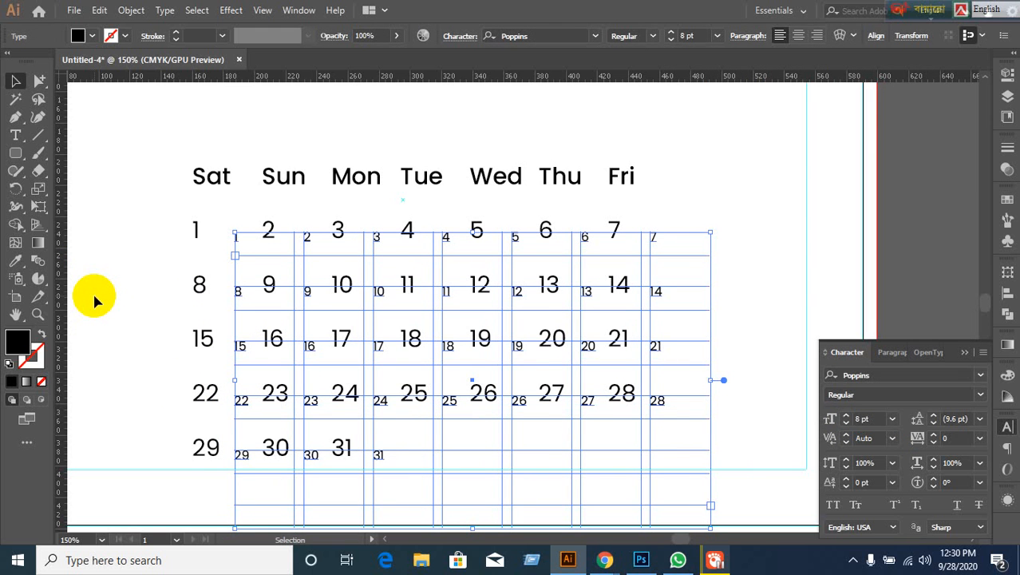
key("Right")
key("Left")
key("Right")
key("Right")
key("Right")
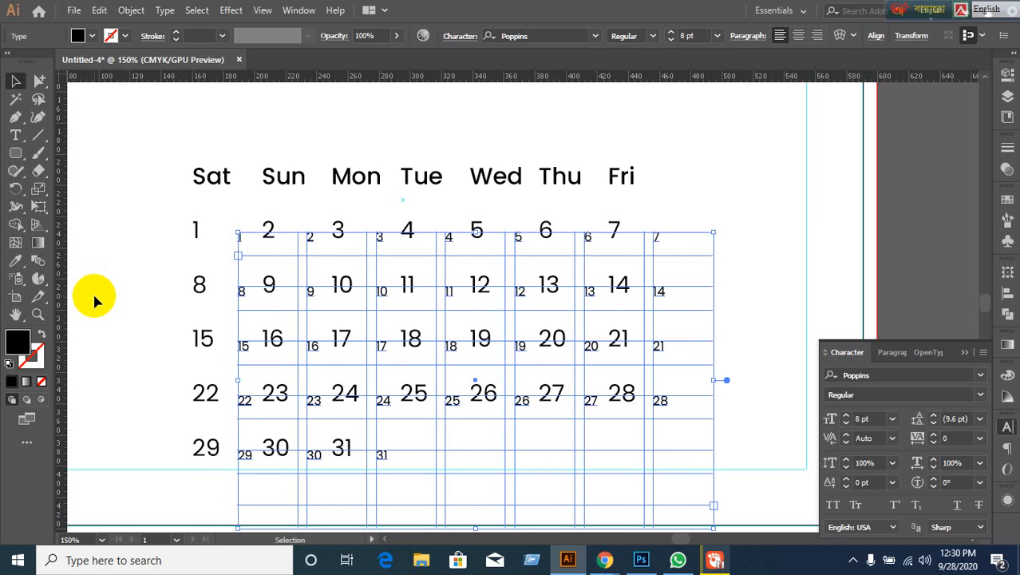
key("Left")
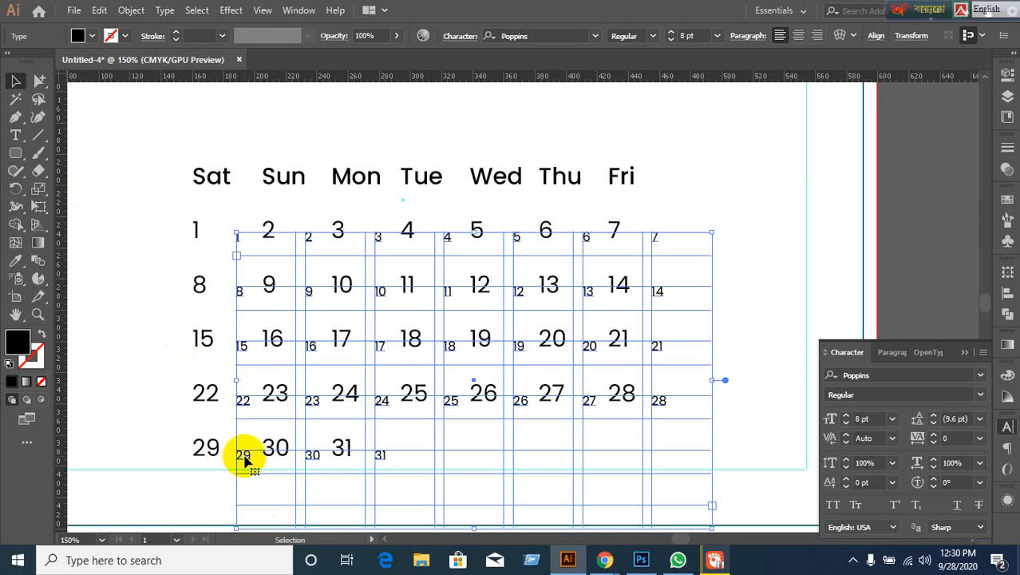
Try placing a duplicate of the small dates well above the originals, and undo each attempt
left_click_drag(246, 458, 247, 436)
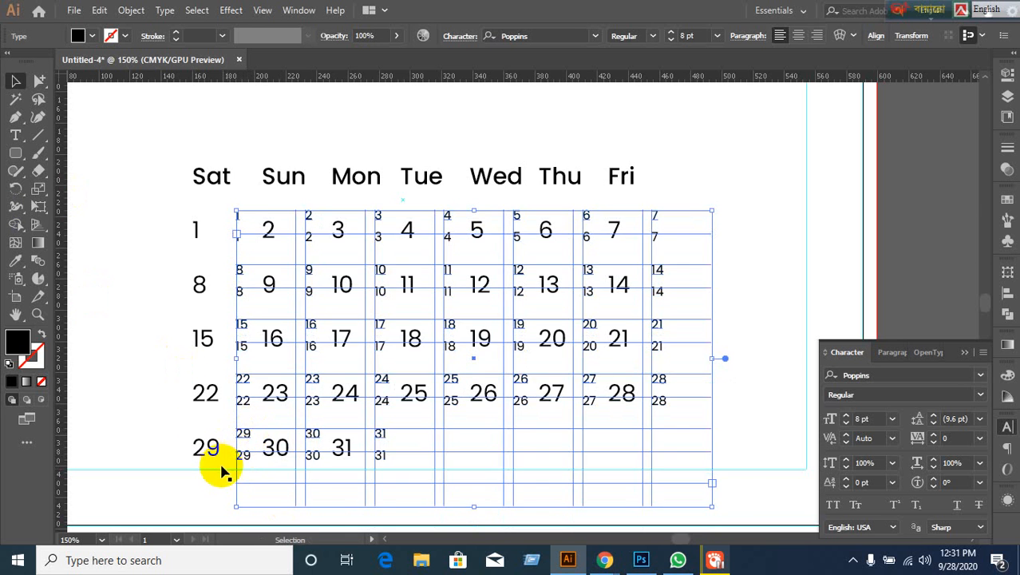
left_click(120, 432)
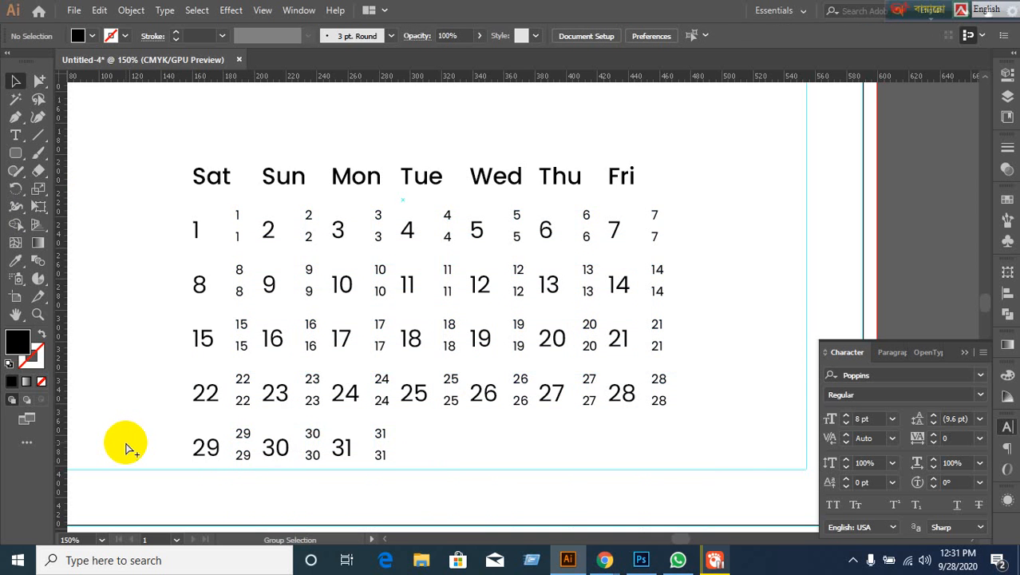
key("ctrl+z")
left_click(152, 479)
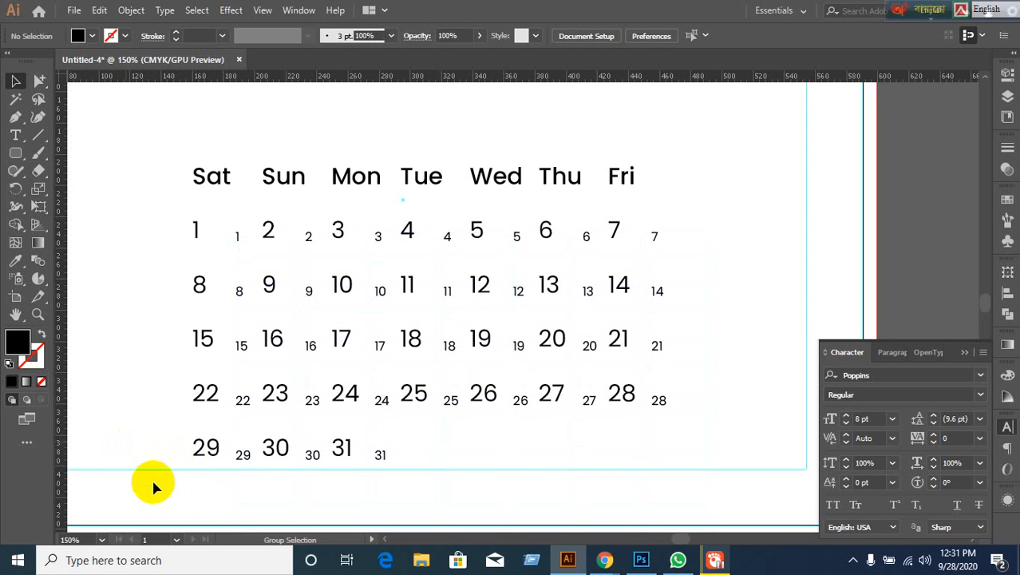
left_click(243, 461)
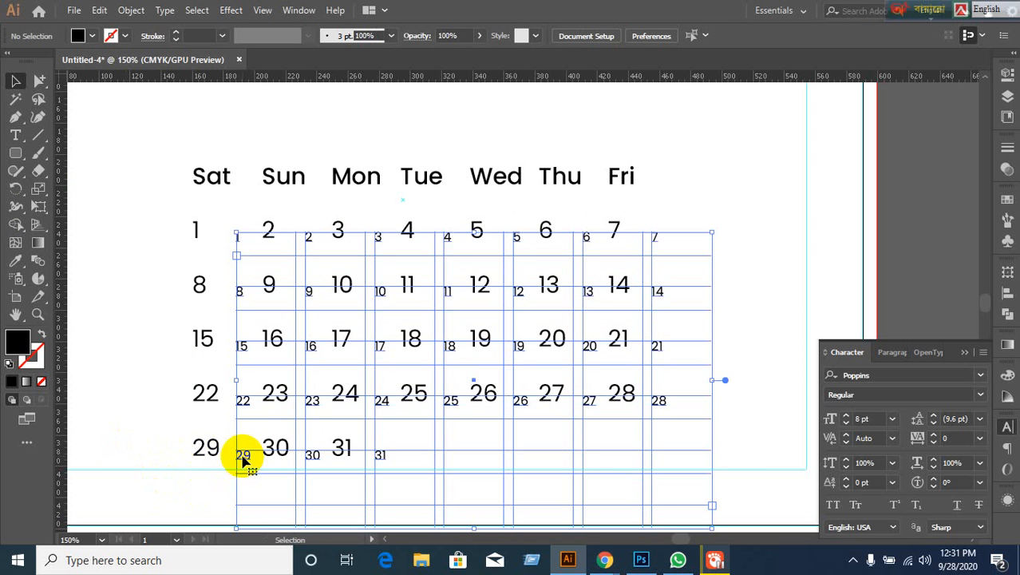
left_click(242, 459)
left_click(117, 407)
left_click(247, 451)
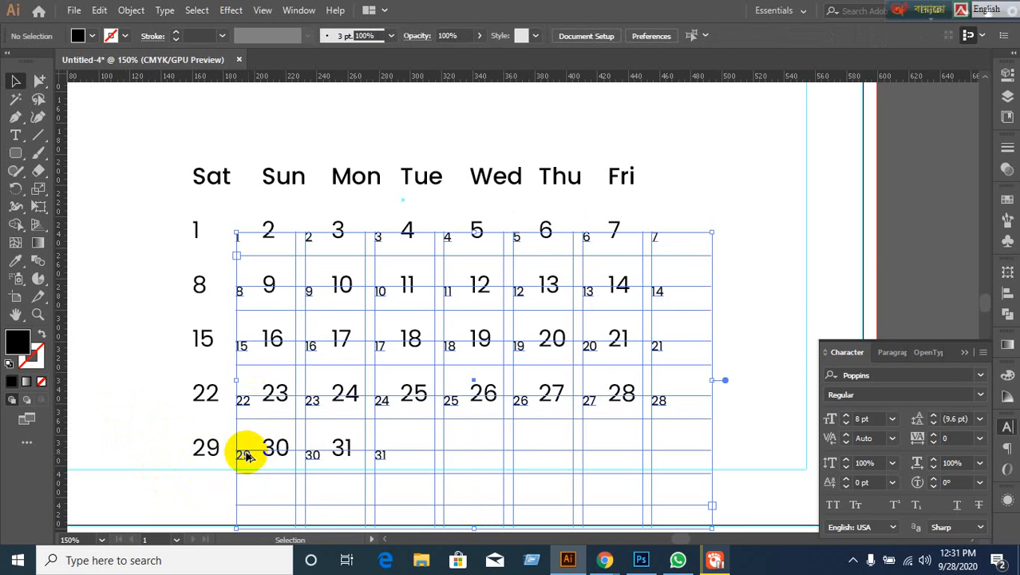
mouse_move(247, 455)
left_mouse_down()
mouse_move(246, 429)
mouse_move(244, 436)
left_mouse_up()
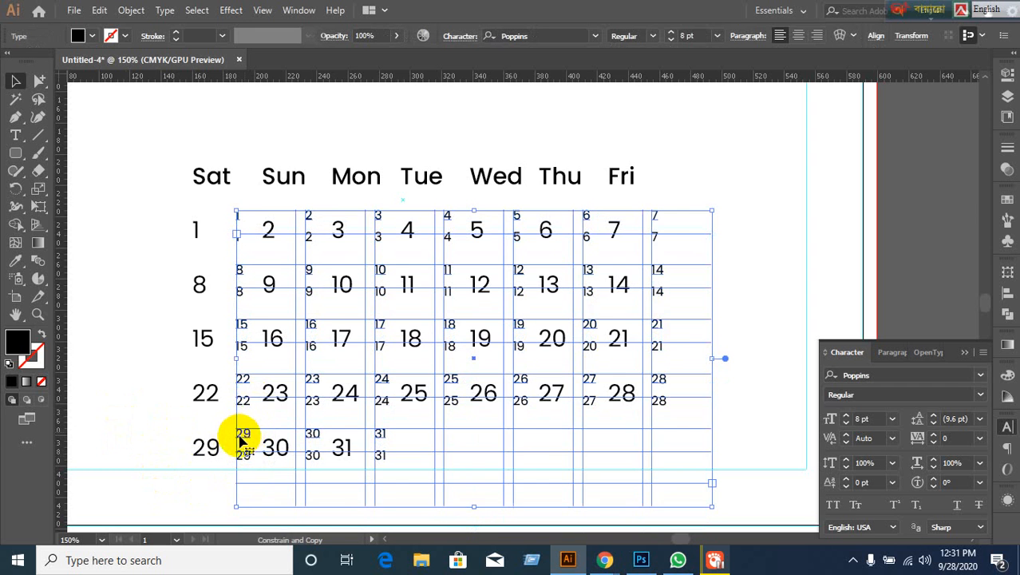
left_click(130, 354)
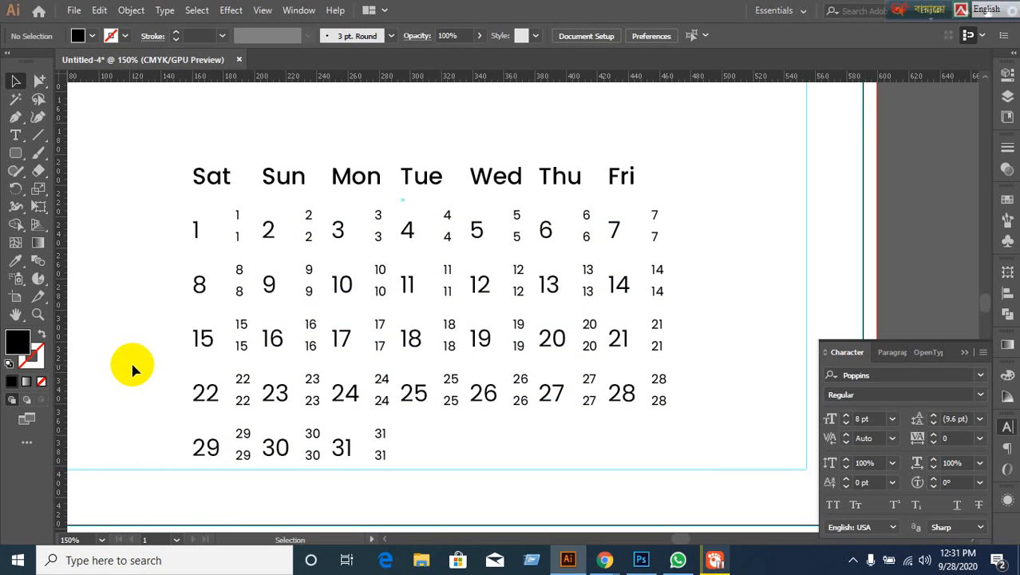
key("ctrl+alt")
key("ctrl+z")
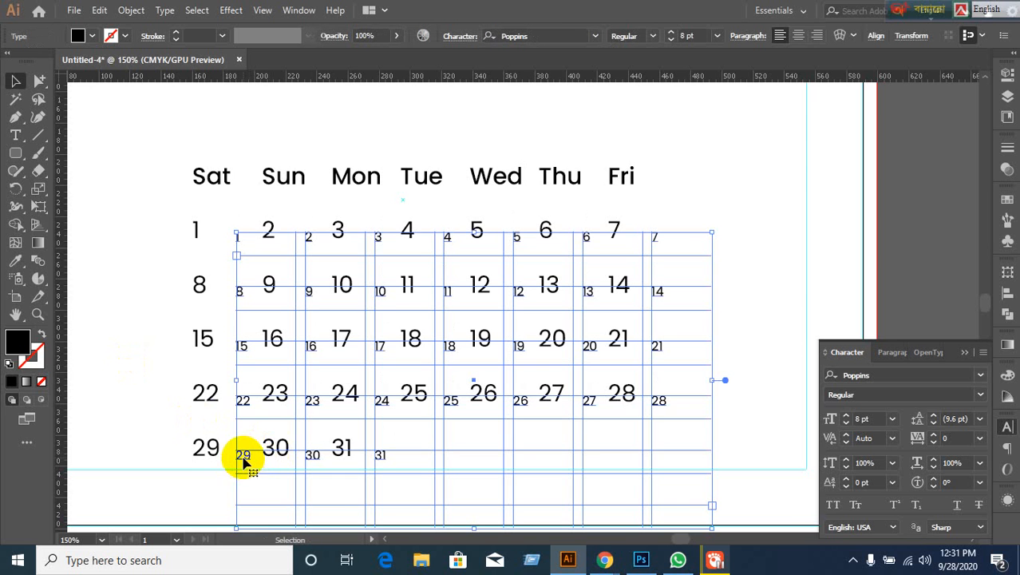
Duplicate the small dates' text area slightly upward, stacking each copied date closely above its original
left_click_drag(243, 462, 244, 447)
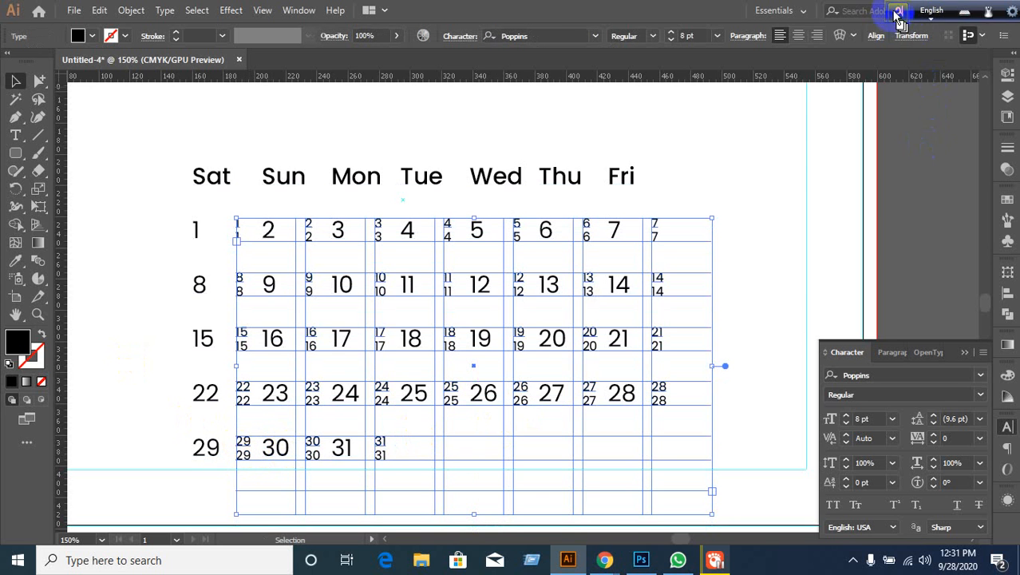
Move the keyboard language toolbar clear of the window controls and check the Google Meet call in Chrome
left_click_drag(895, 14, 533, 14)
left_click_drag(914, 11, 698, 19)
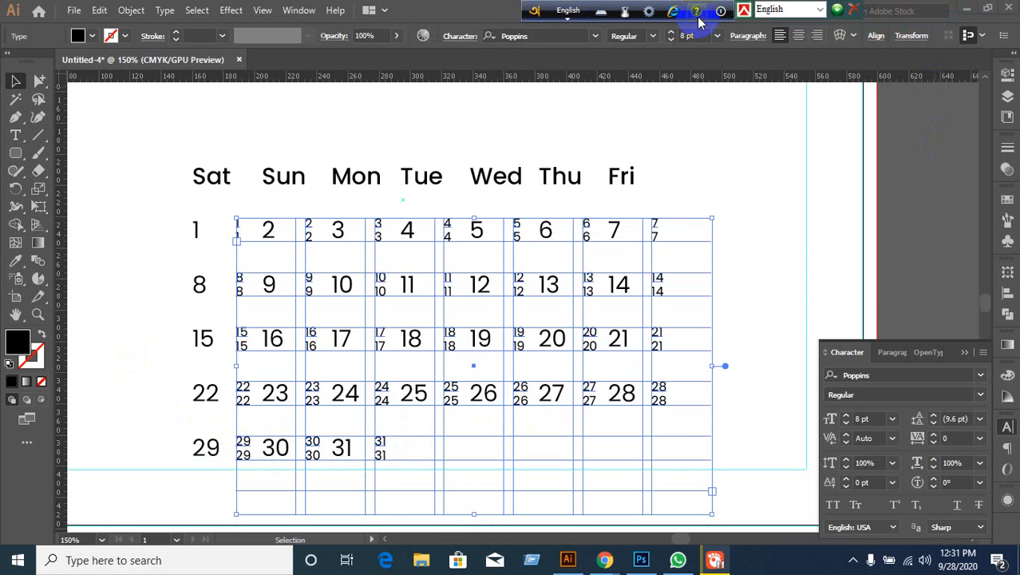
left_click(968, 10)
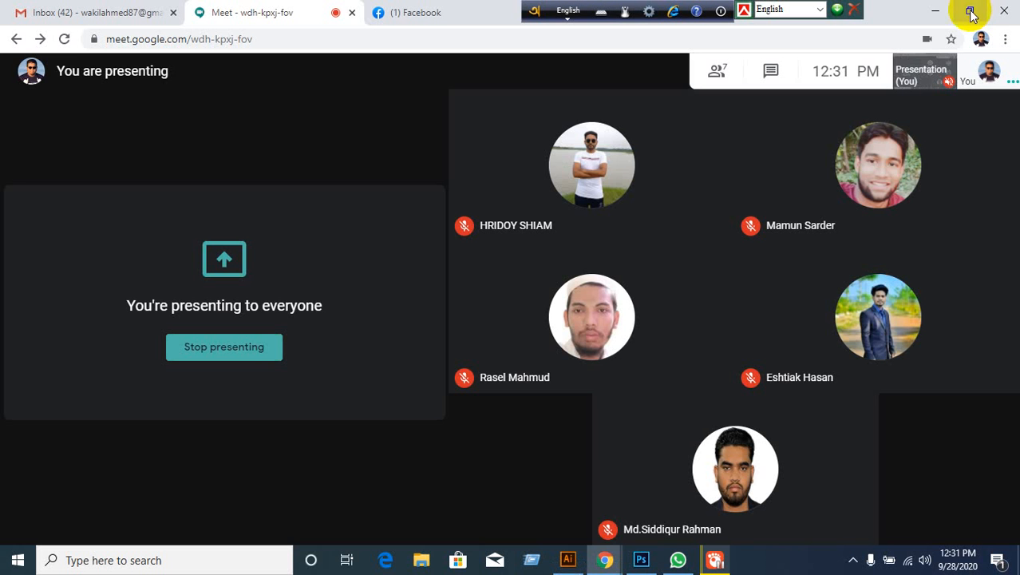
left_click(932, 15)
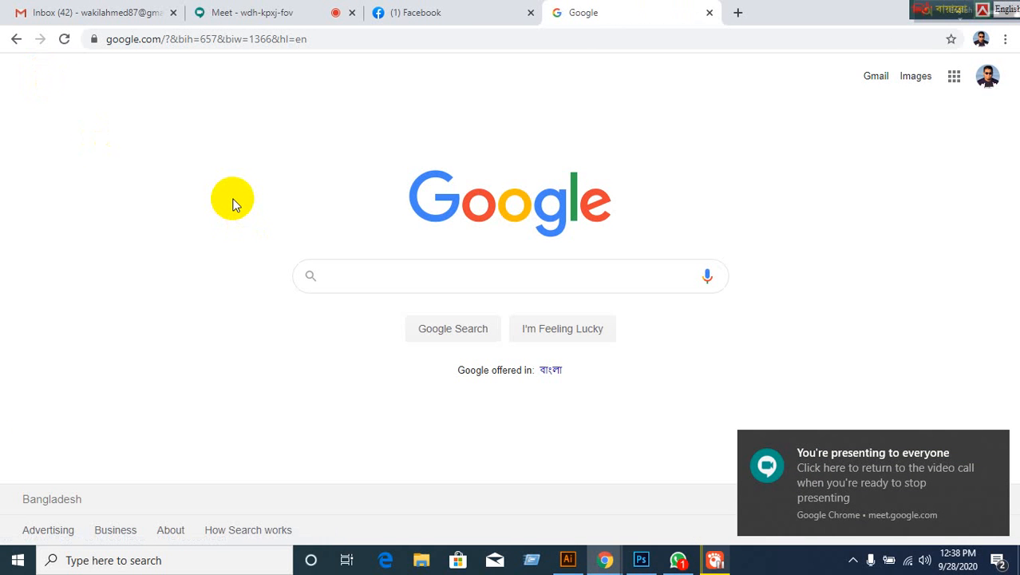
Search Google in Chrome for "time & date" and open the timeanddate.com site
type("Tim")
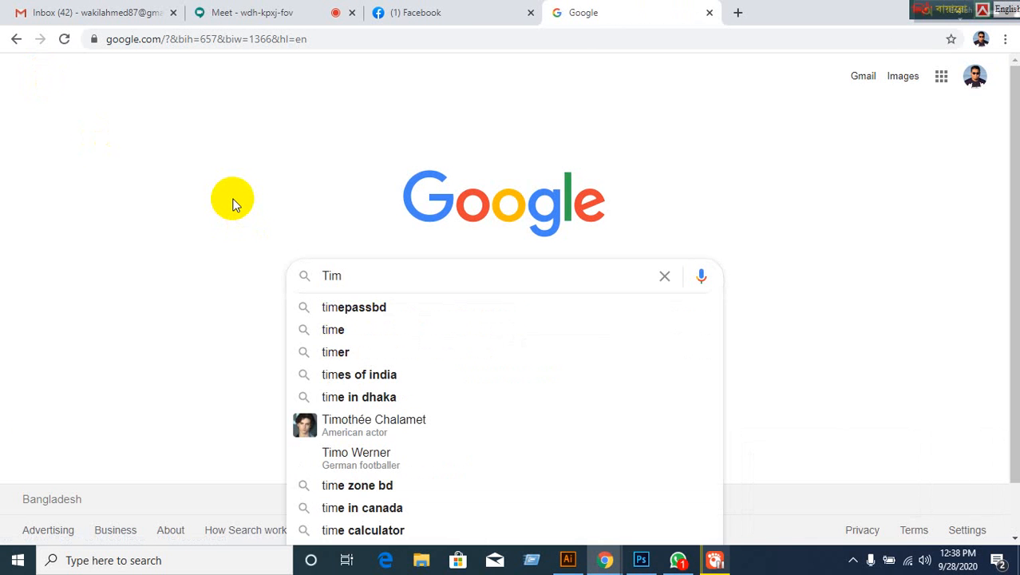
type("e & date")
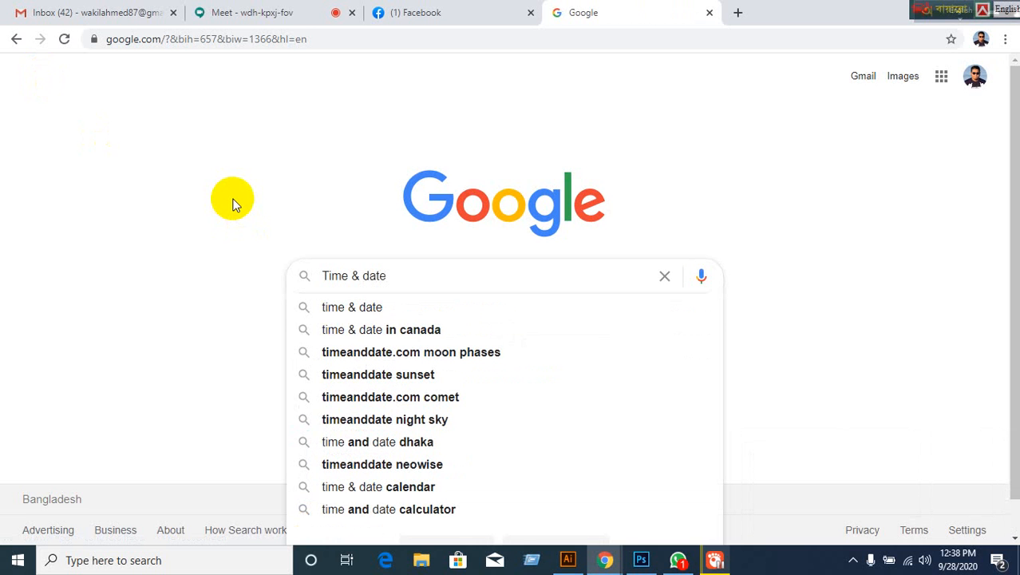
left_click(404, 308)
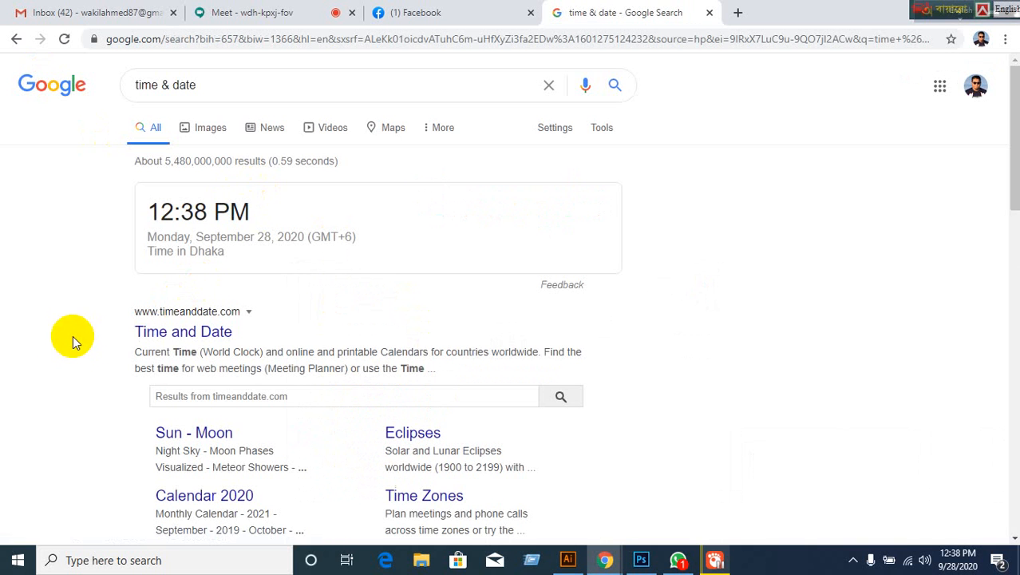
left_click(166, 343)
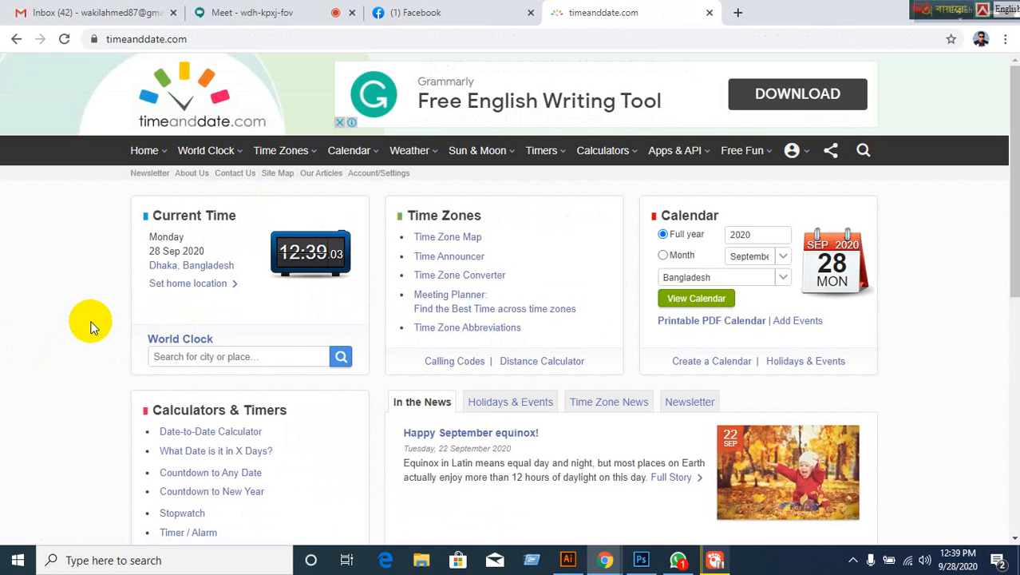
Open the Date-to-Date Calculator on timeanddate.com and look over its start and end date form
scroll(90, 327, "down", 2)
scroll(87, 323, "up", 2)
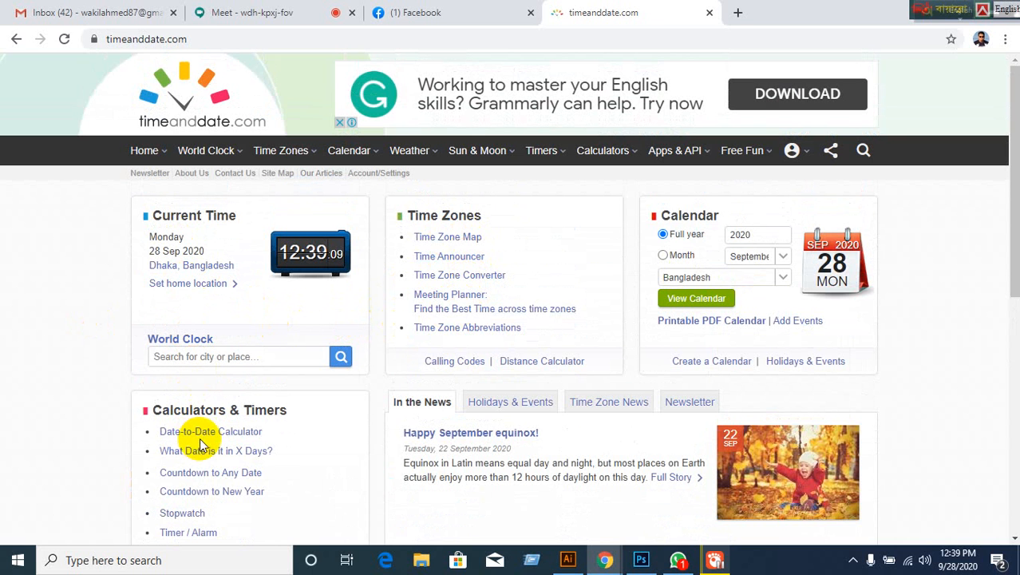
scroll(203, 445, "down", 1)
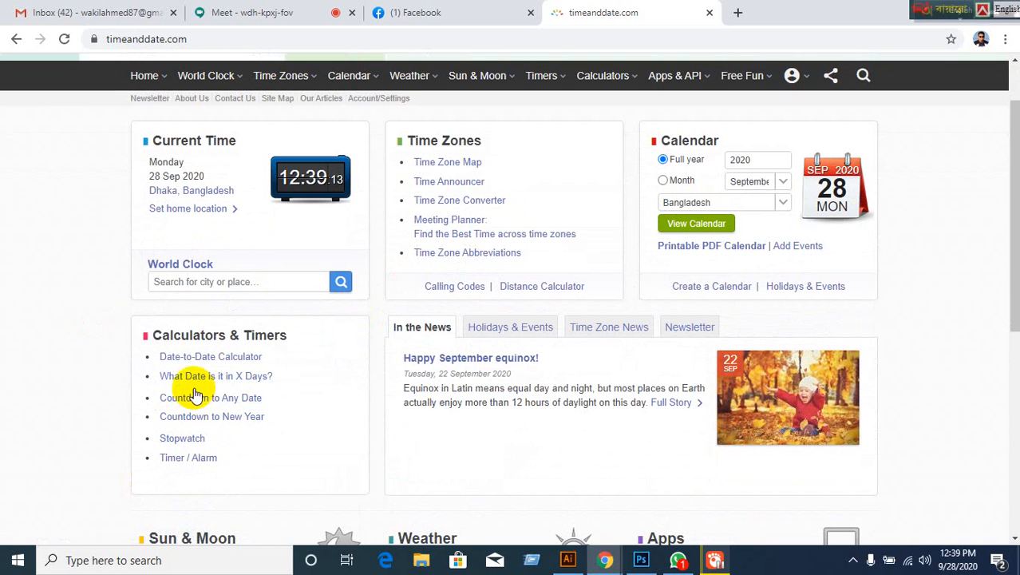
left_click(188, 357)
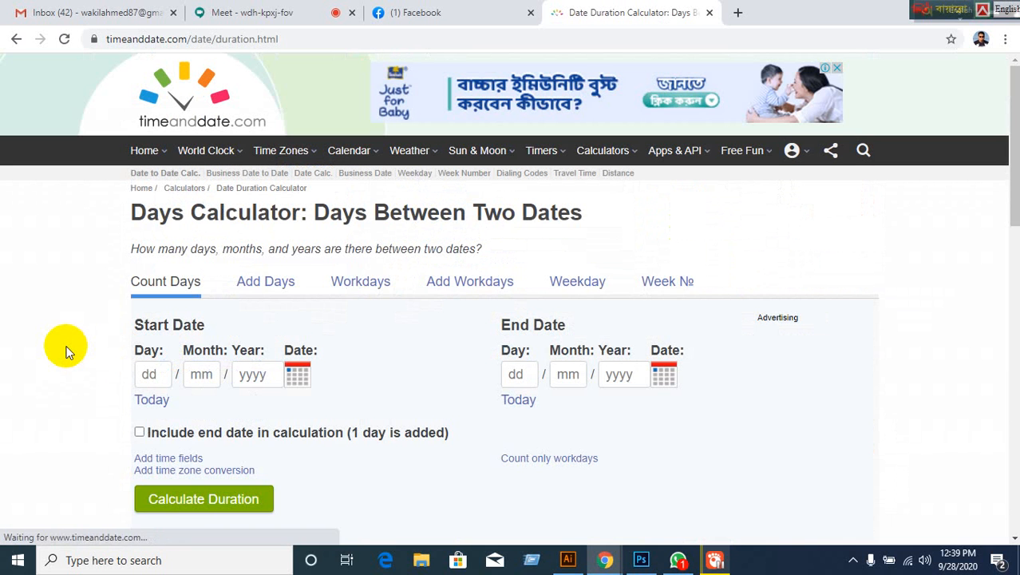
scroll(74, 340, "down", 4)
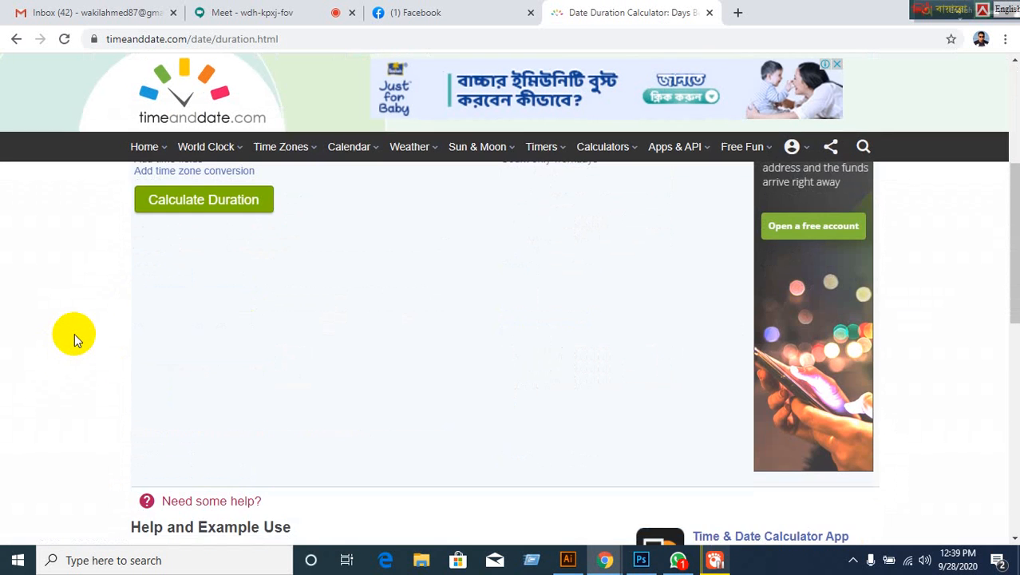
scroll(74, 340, "up", 3)
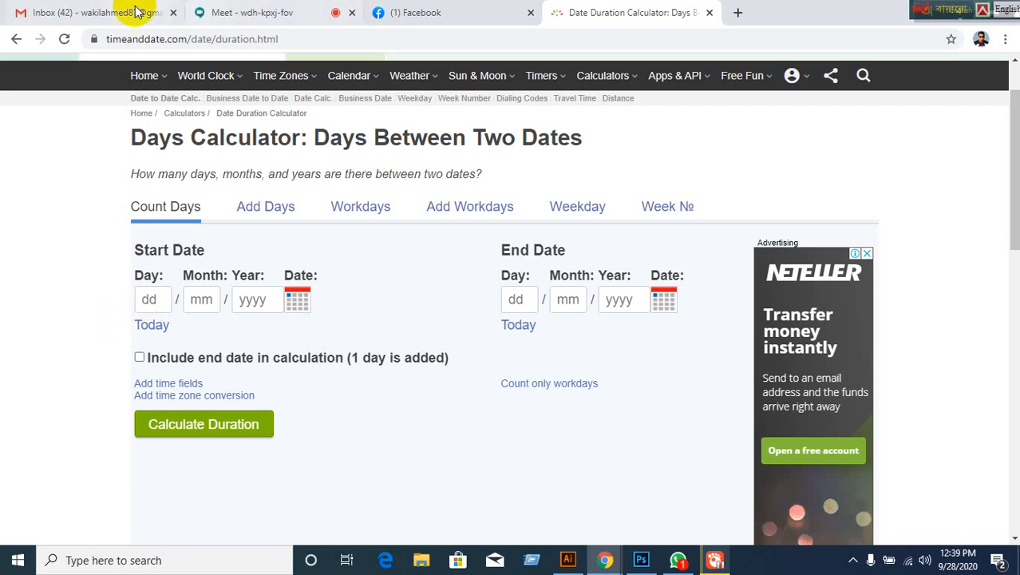
Admit the waiting participant to the Google Meet call and return to the date duration calculator
left_click(226, 19)
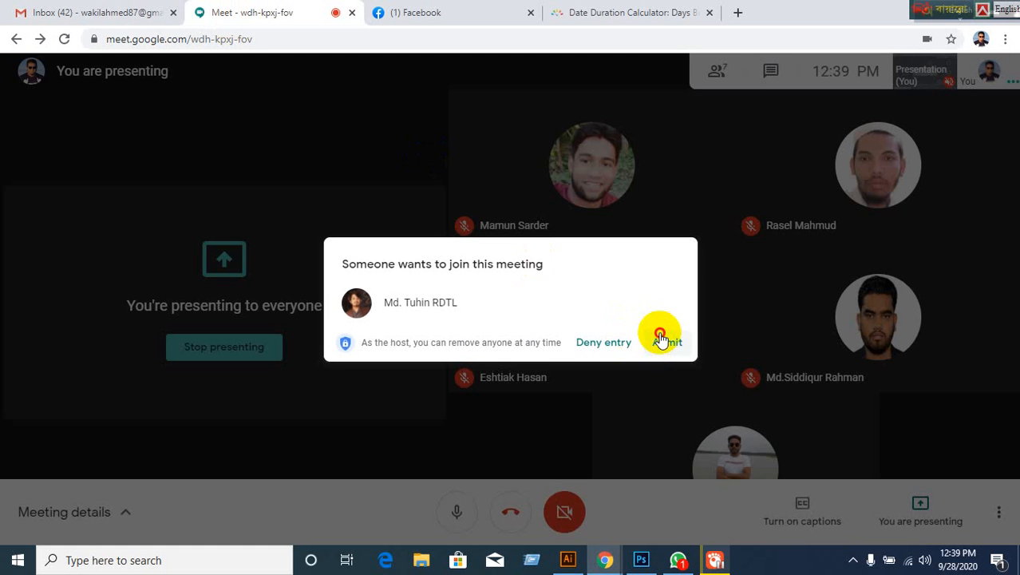
left_click(663, 342)
left_click(592, 12)
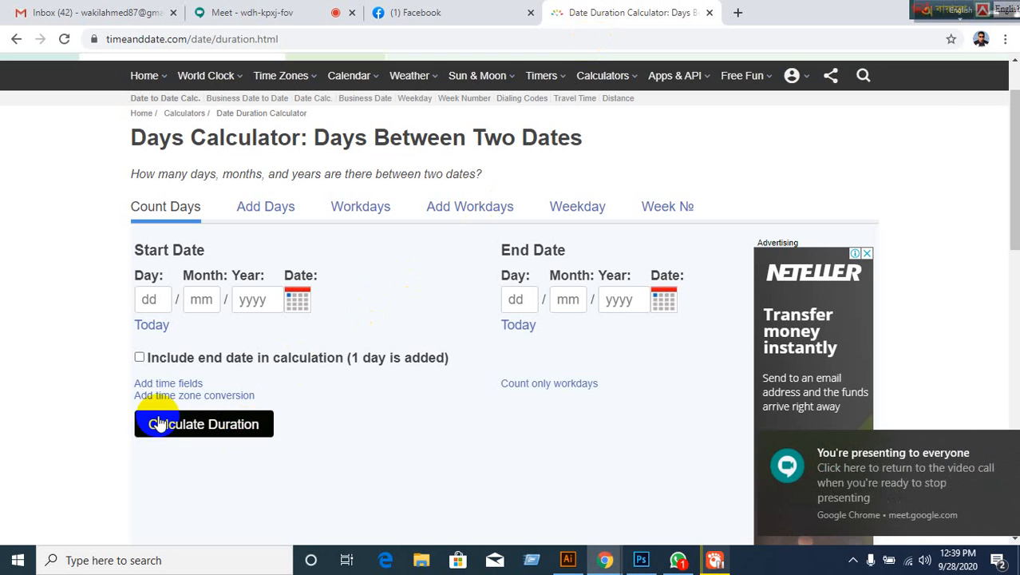
Look at the start date's calendar picker and close it without choosing a date
left_click(296, 300)
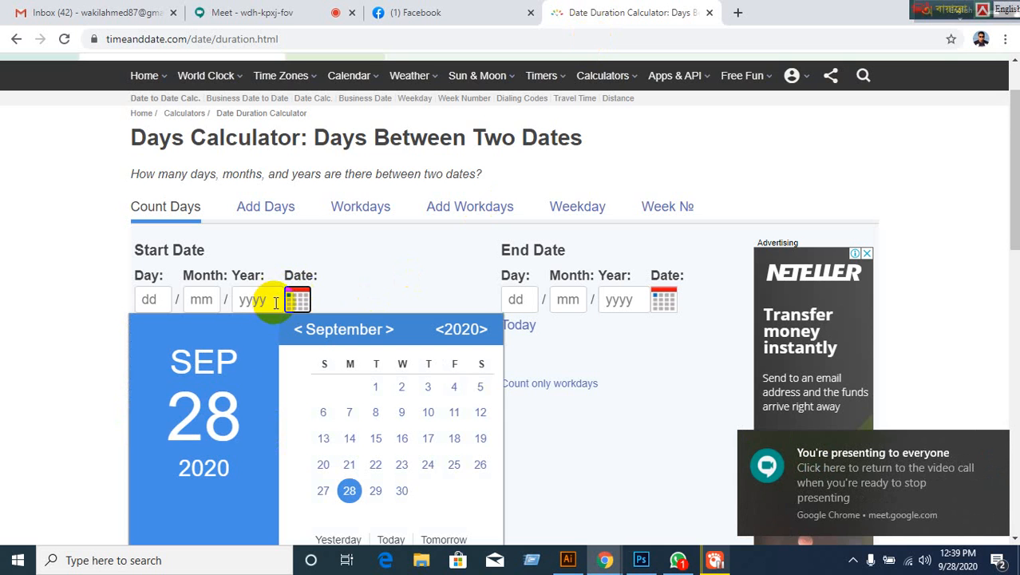
scroll(292, 439, "down", 3)
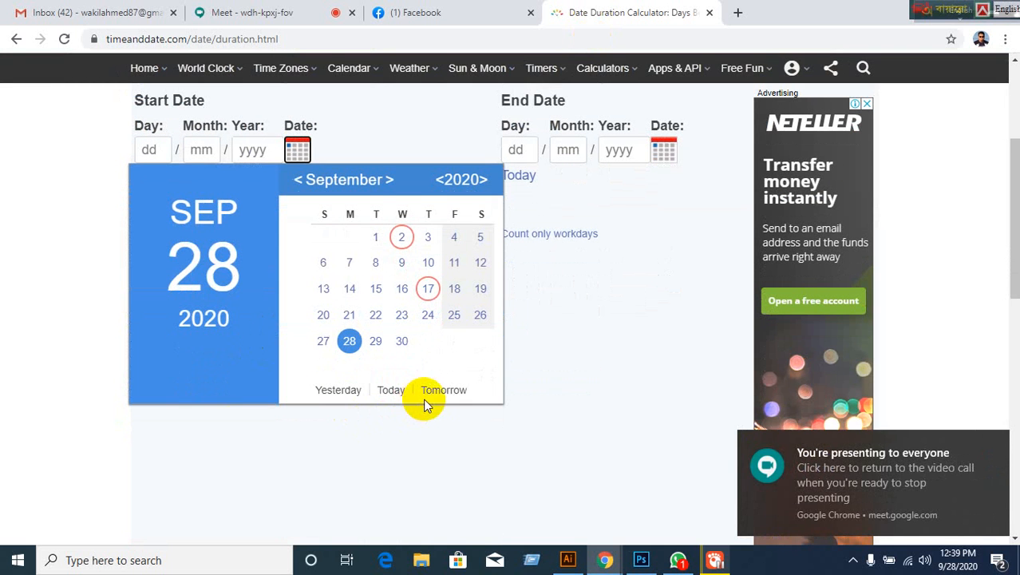
left_click(573, 344)
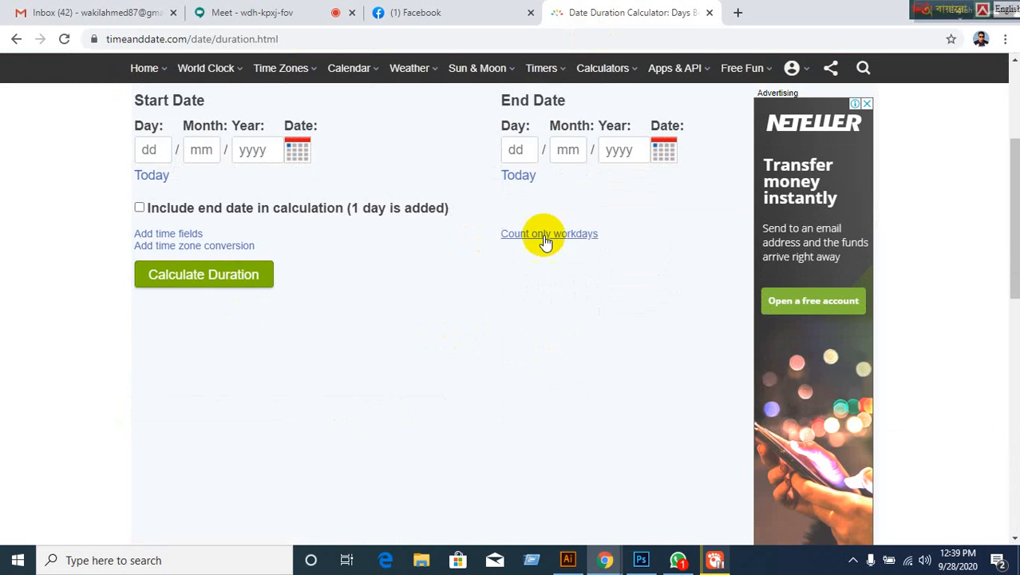
scroll(563, 248, "up", 1)
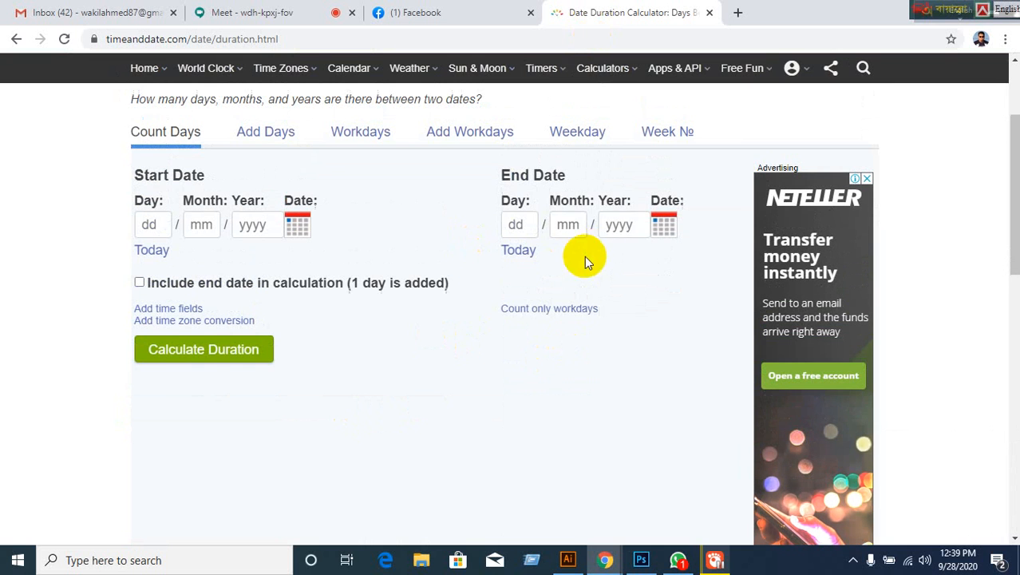
Set the start date of the duration calculation to day 01, month 01, year 2021
left_click(519, 226)
left_click(166, 236)
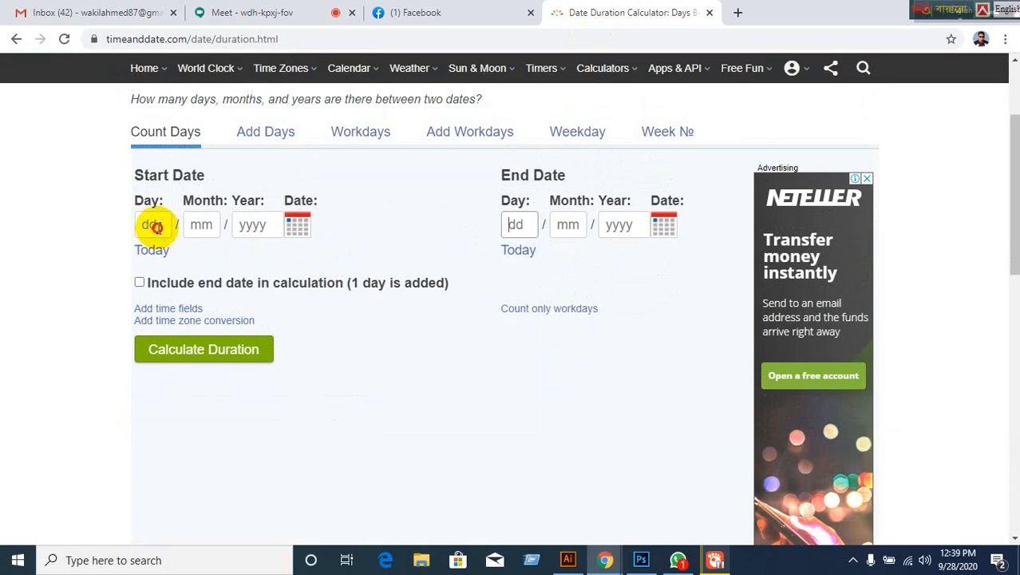
left_click(156, 226)
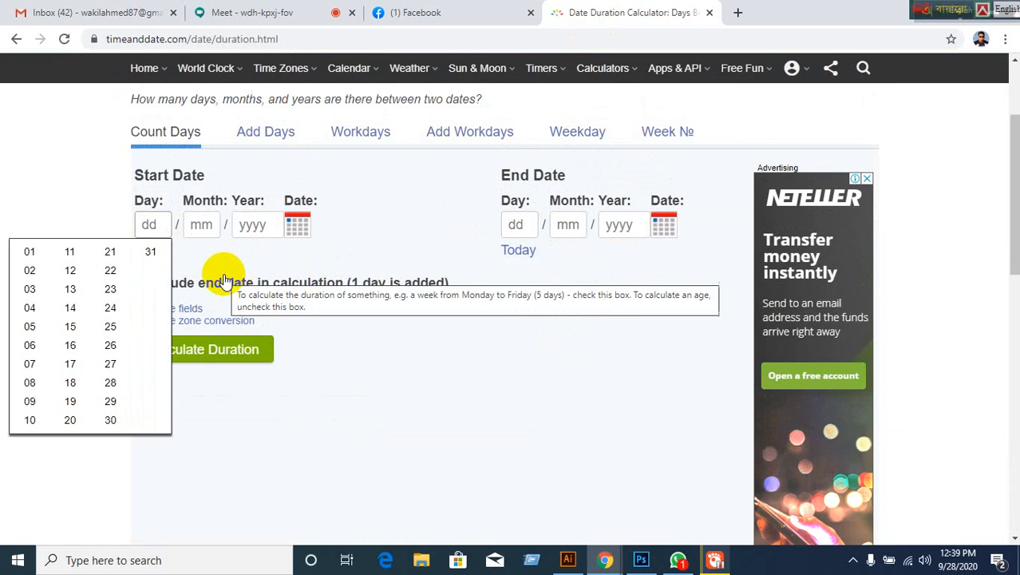
type("01")
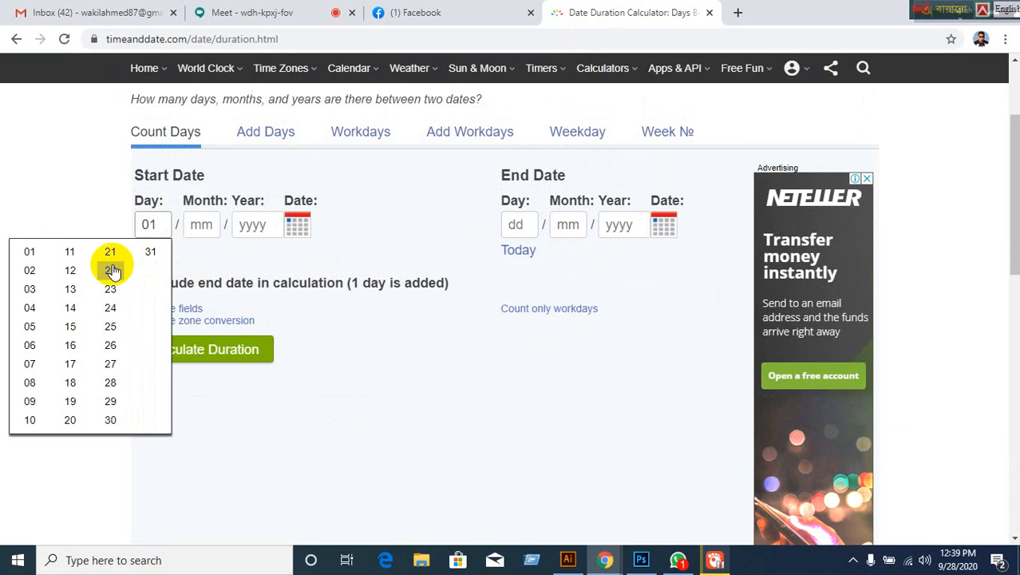
left_click(29, 254)
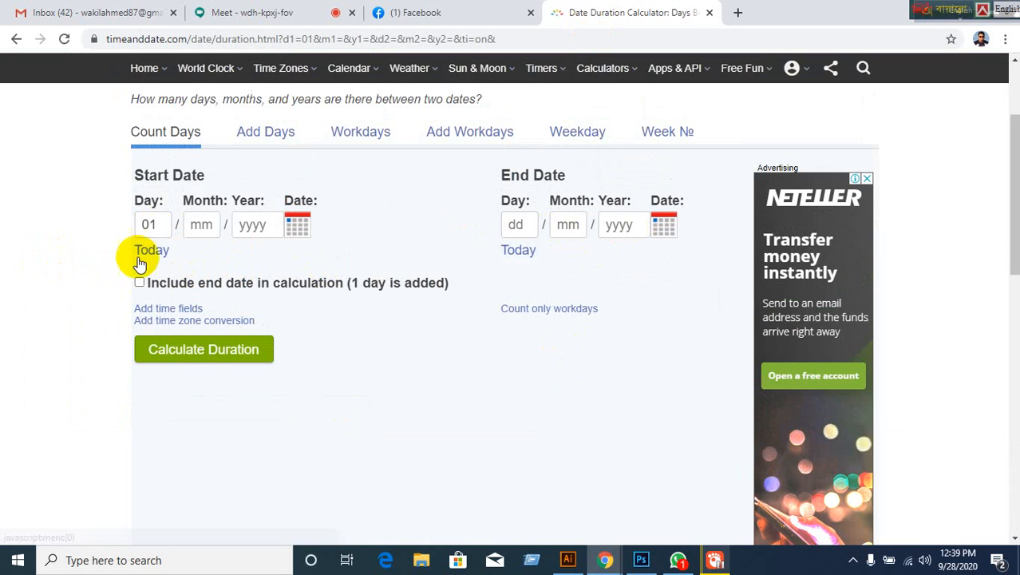
left_click(202, 225)
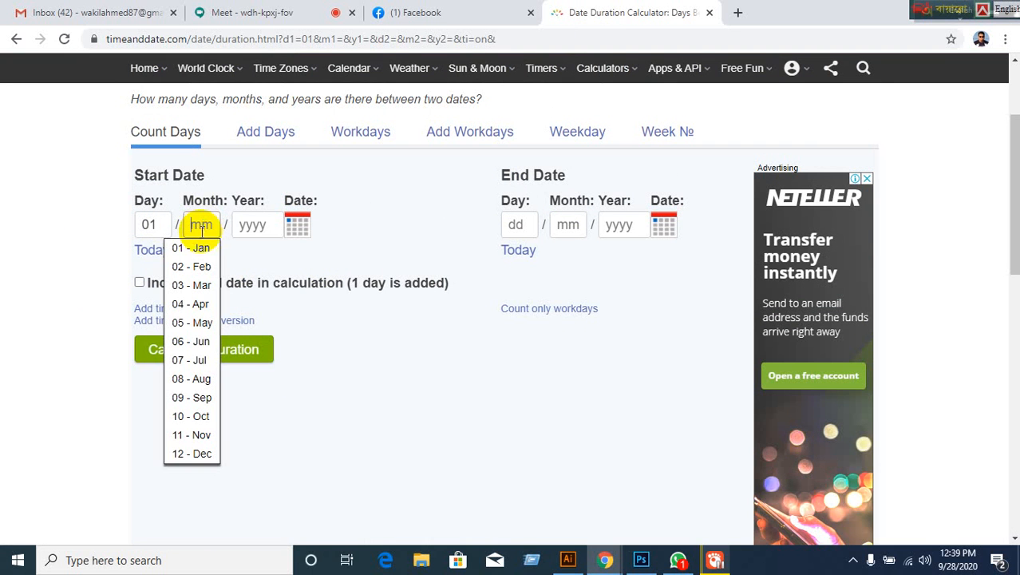
left_click(180, 251)
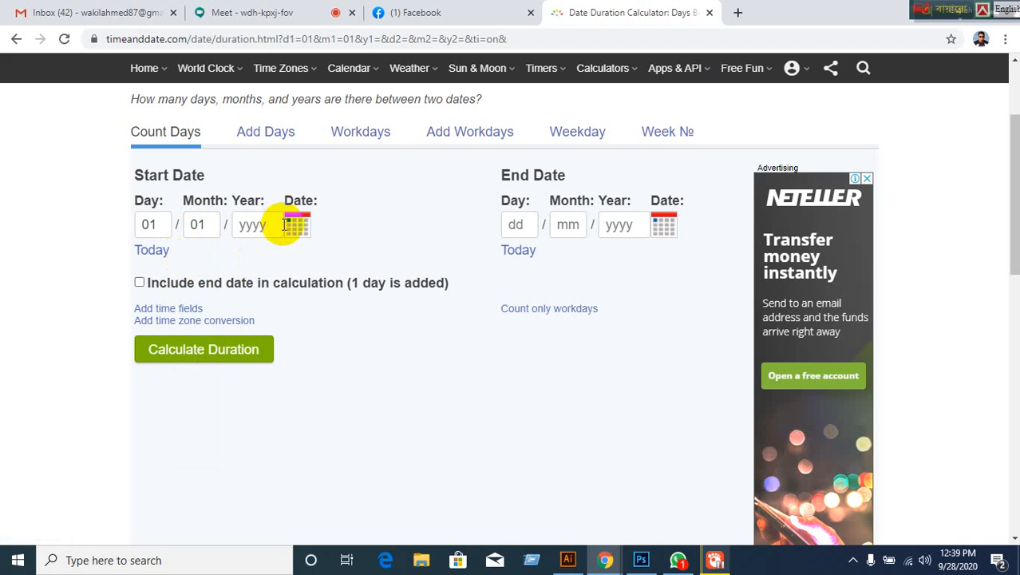
left_click(268, 225)
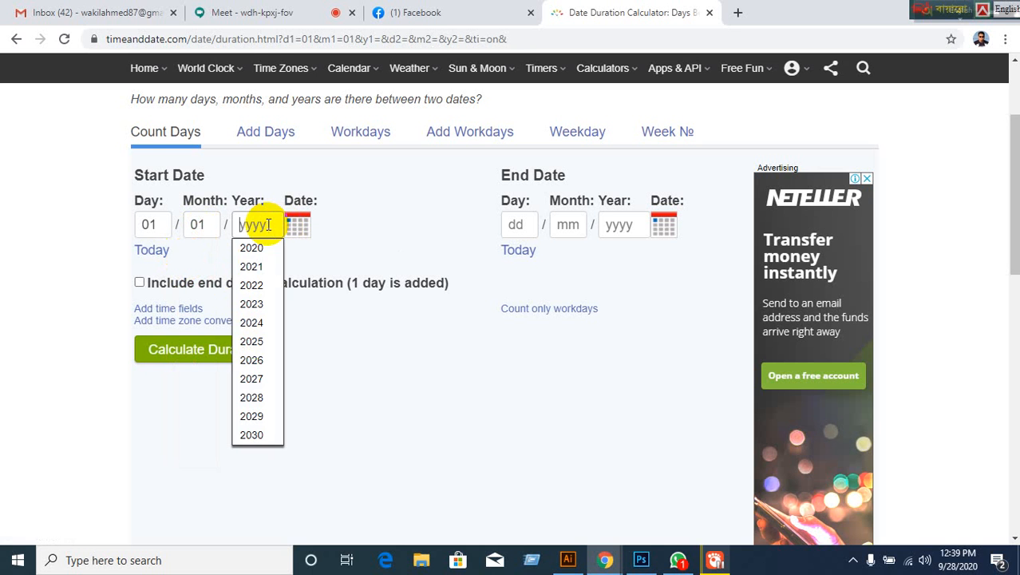
left_click(251, 266)
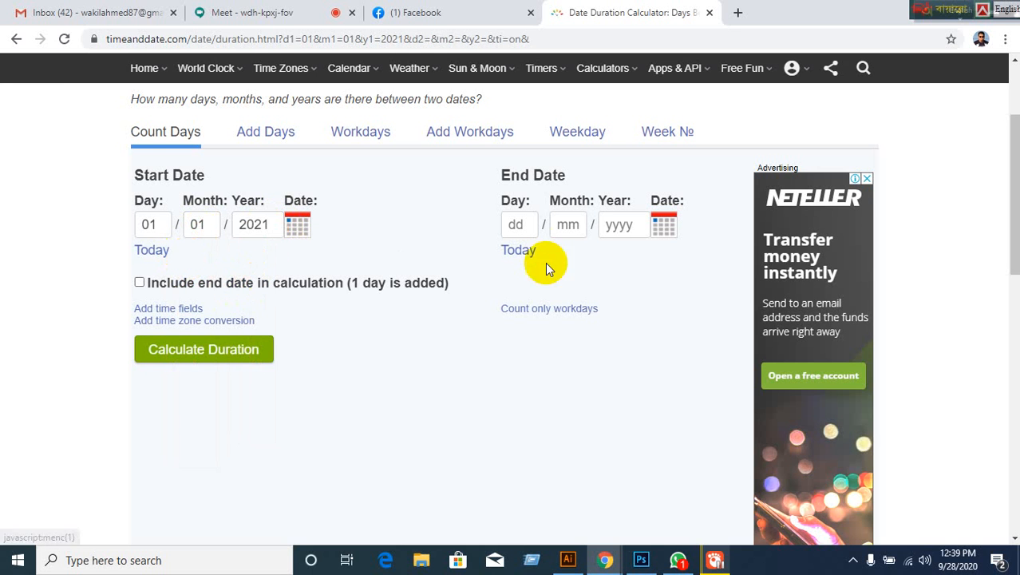
Set the end date of the duration calculation to day 31, month 12, year 2021
left_click(525, 220)
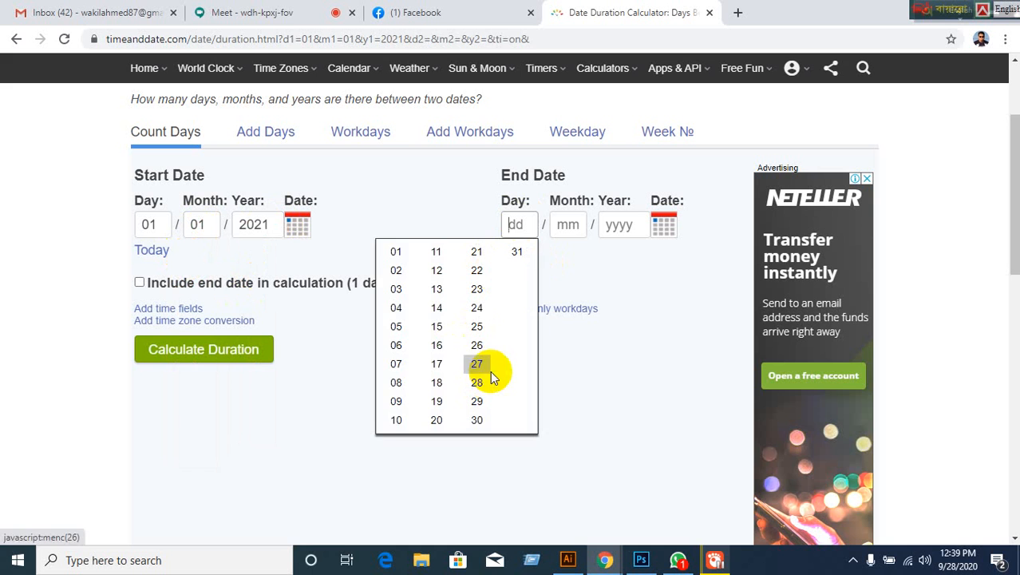
left_click(516, 252)
left_click(563, 227)
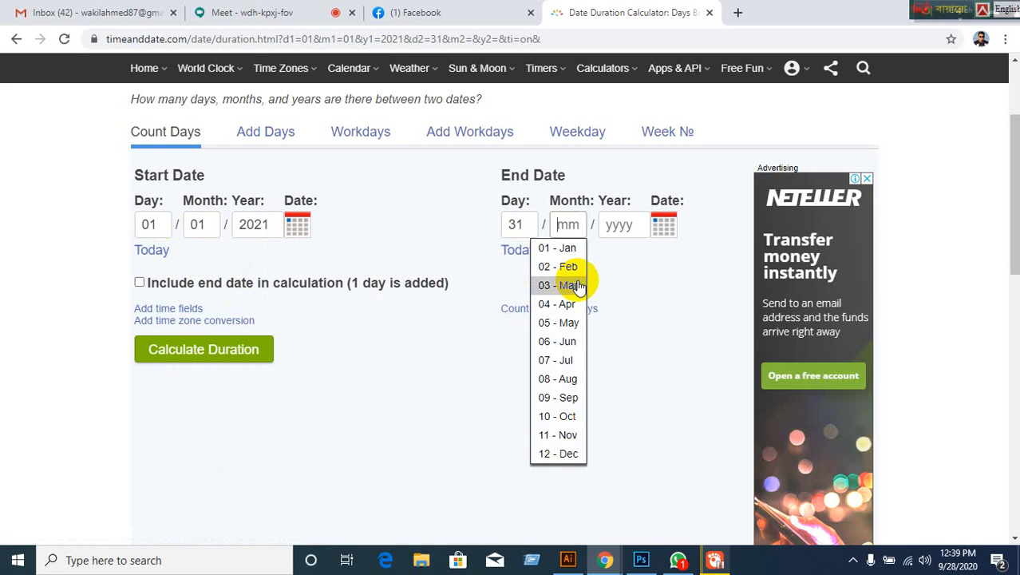
left_click(568, 226)
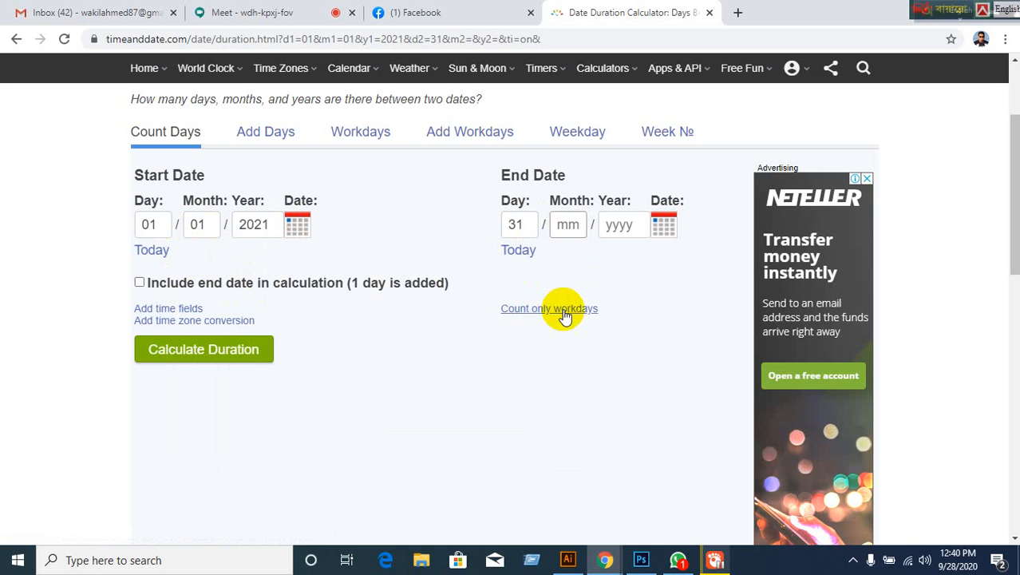
left_click(569, 228)
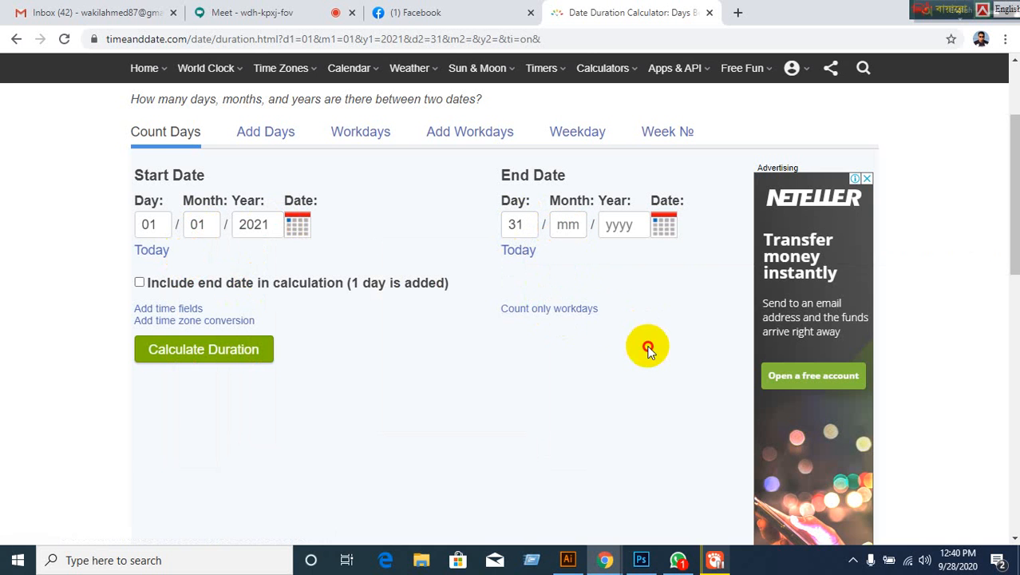
left_click(582, 224)
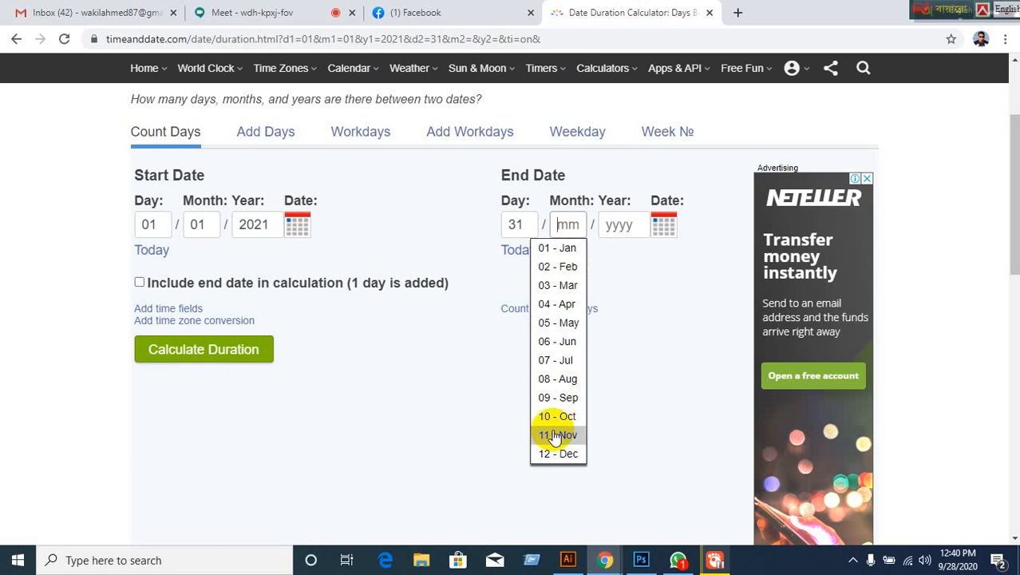
left_click(549, 453)
left_click(619, 224)
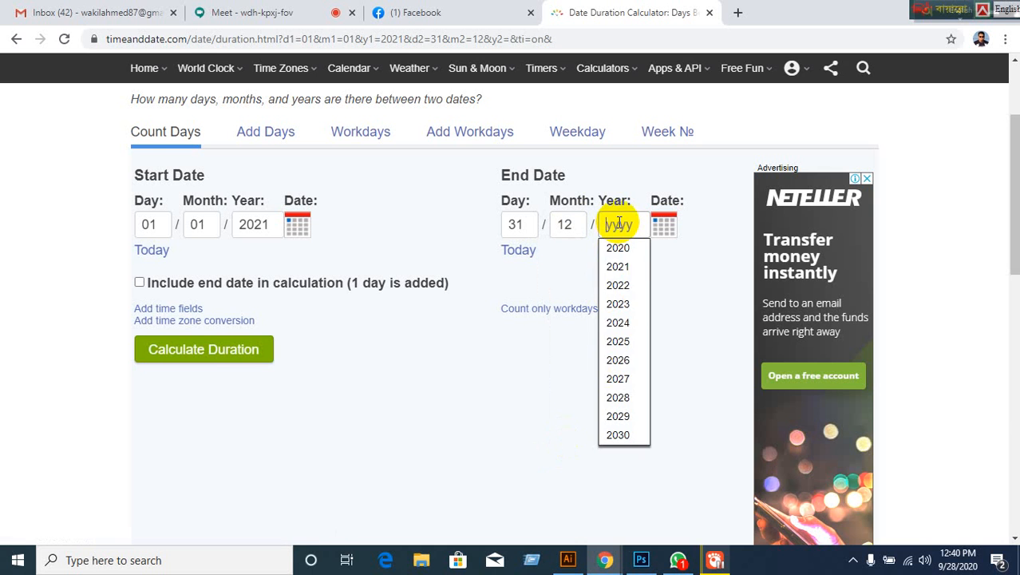
left_click(617, 266)
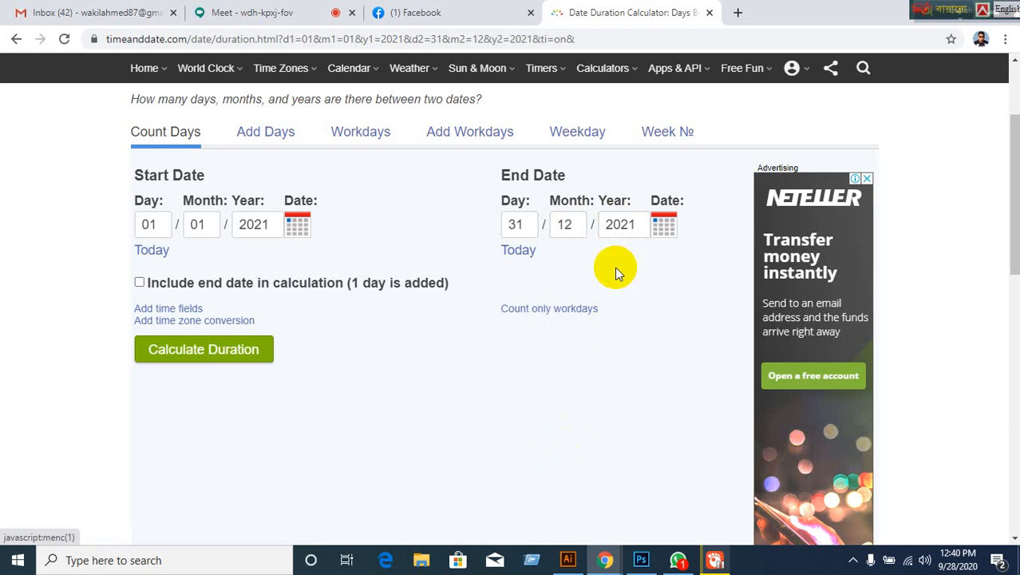
Calculate the duration between the two dates and look over the result and its month calendars
left_click(222, 359)
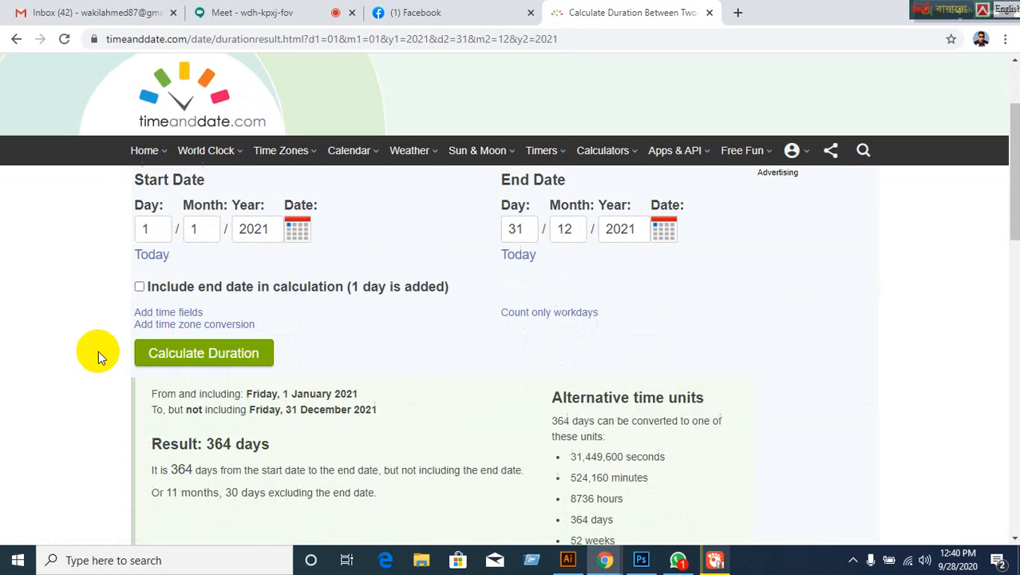
scroll(99, 351, "down", 10)
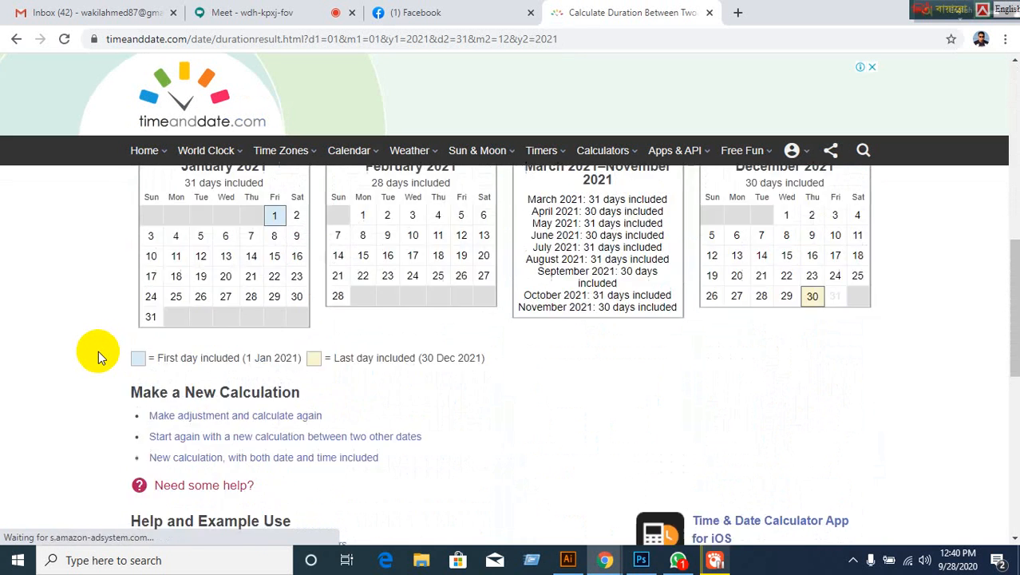
scroll(99, 350, "up", 1)
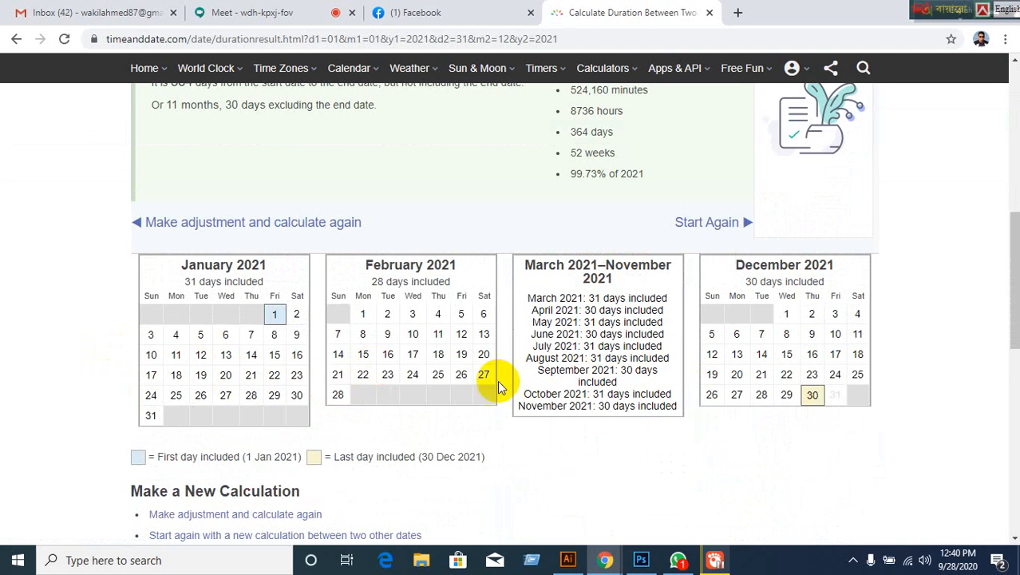
scroll(597, 364, "down", 2)
scroll(606, 339, "up", 1)
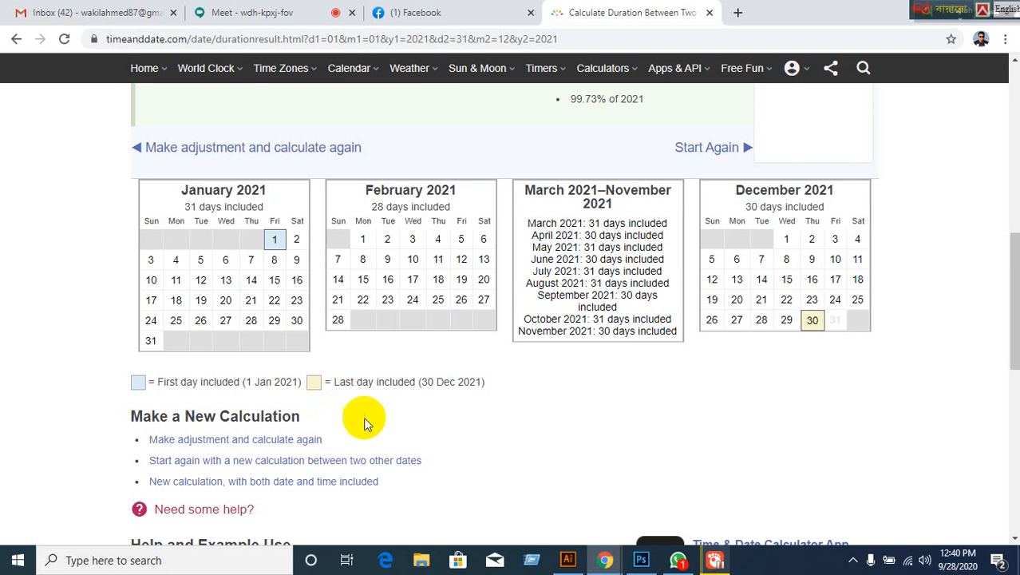
scroll(365, 420, "down", 8)
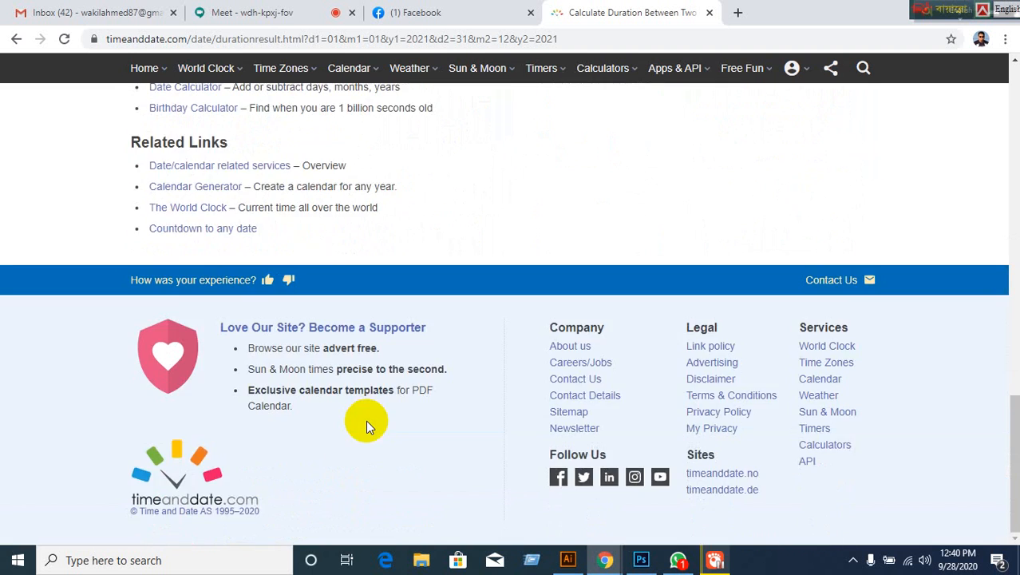
scroll(366, 420, "up", 15)
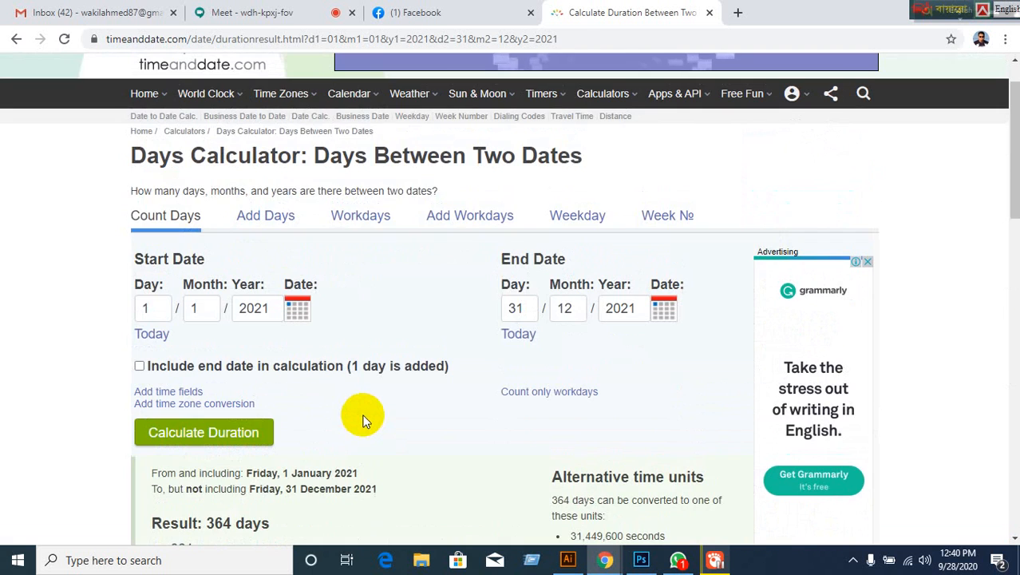
Leave the duration result and open the site's Calendar 2021 page
left_click(17, 39)
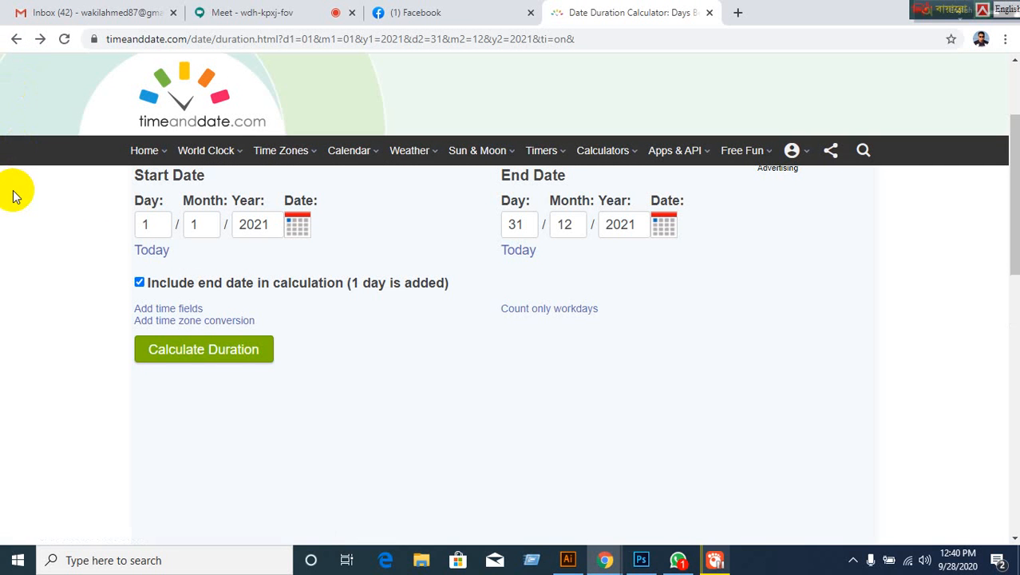
left_click(355, 164)
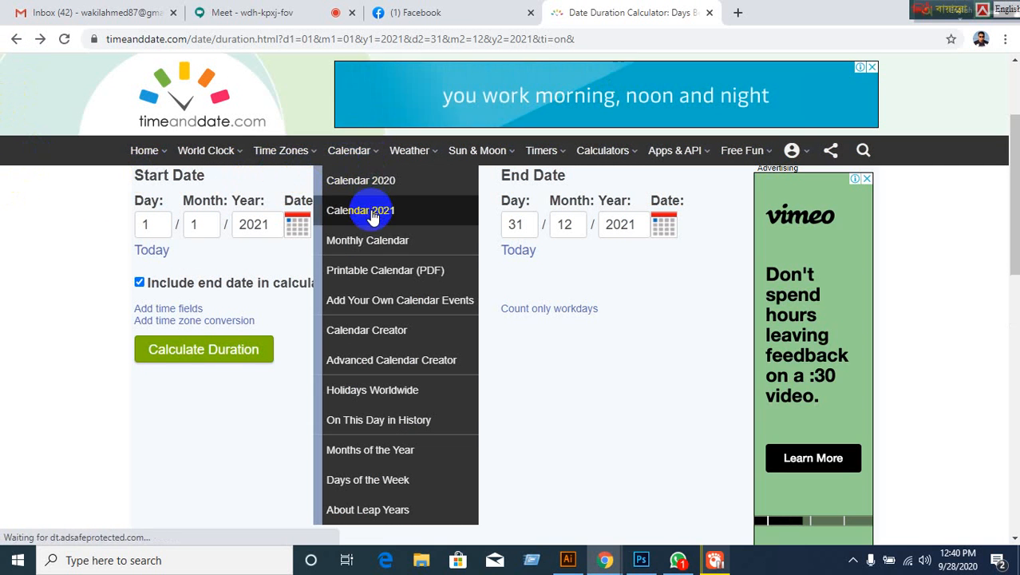
left_click(372, 219)
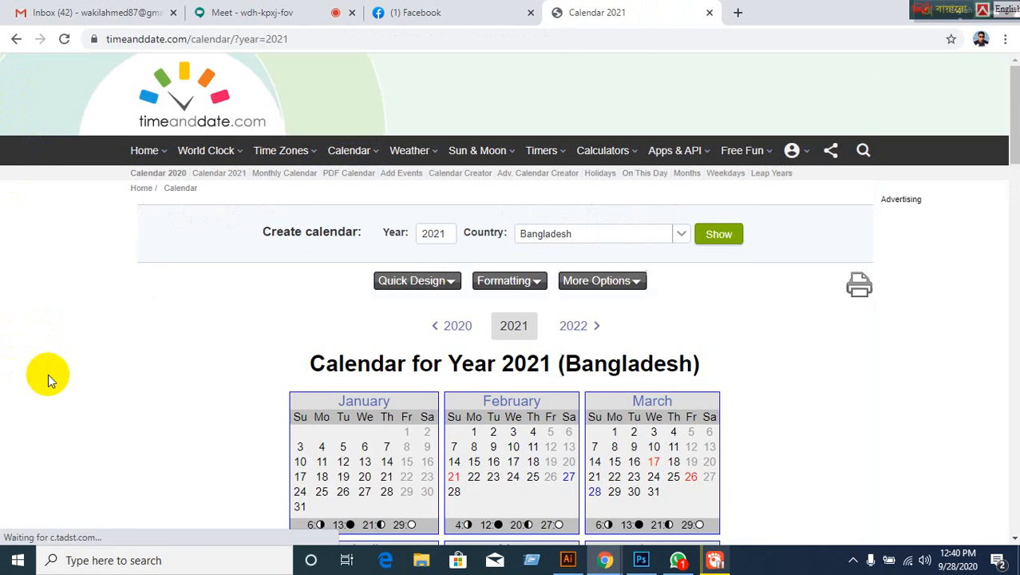
Examine the 2021 Bangladesh calendar, from the monthly date grids to the list of holidays and observances
scroll(80, 383, "down", 2)
scroll(103, 391, "down", 6)
scroll(104, 391, "up", 2)
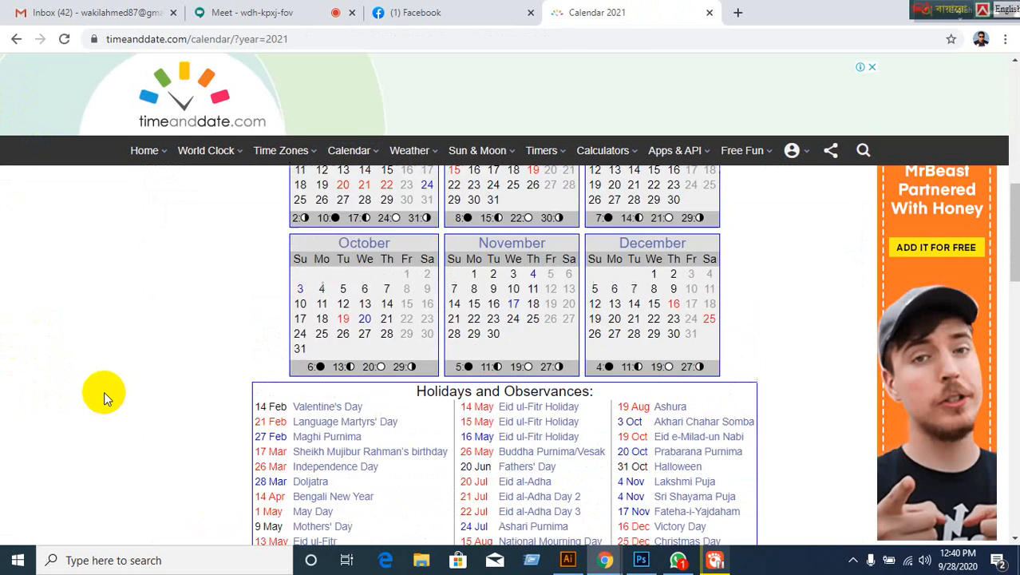
scroll(104, 391, "down", 2)
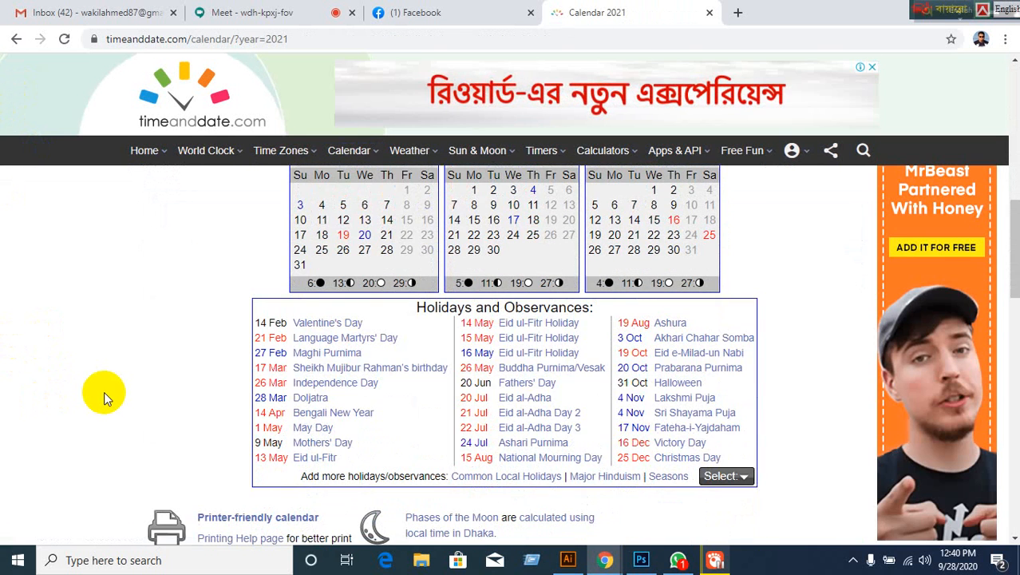
scroll(104, 391, "up", 6)
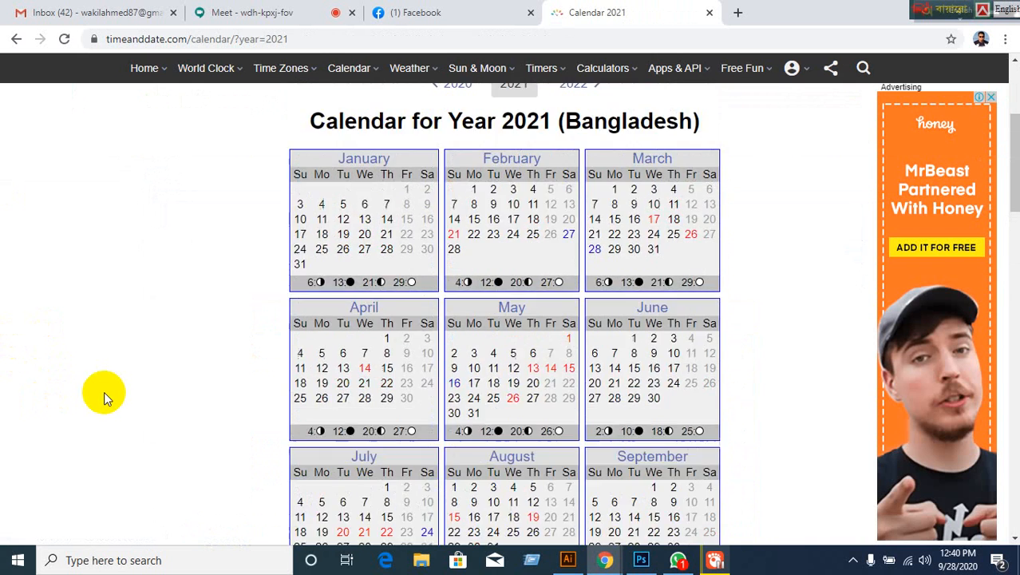
scroll(104, 391, "up", 3)
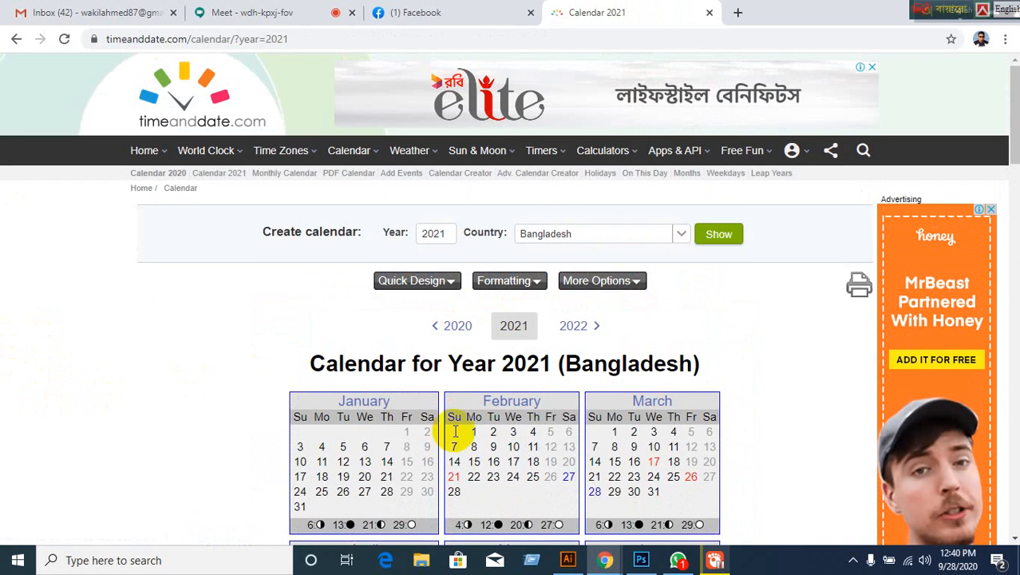
scroll(623, 304, "down", 1)
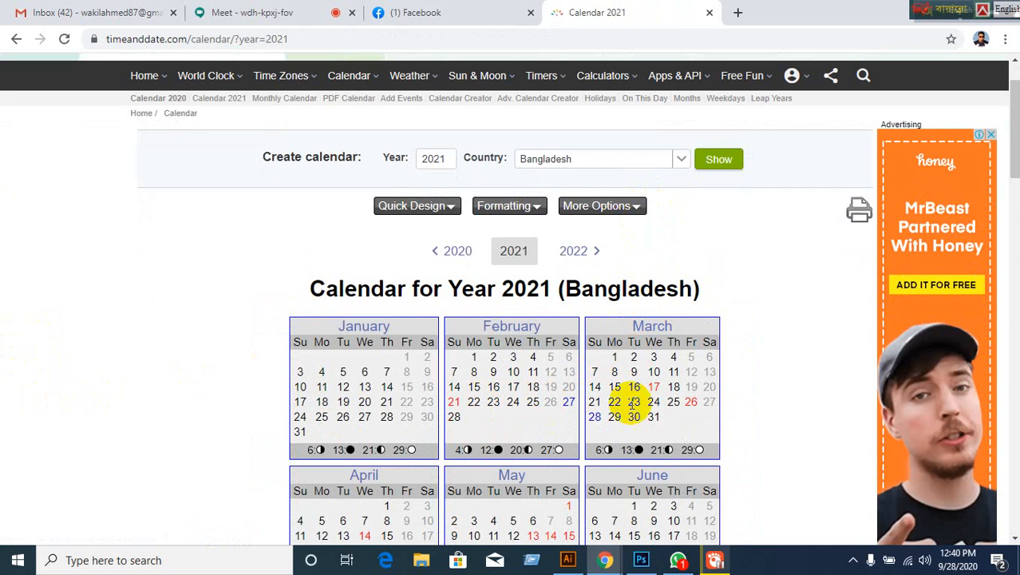
scroll(673, 403, "down", 1)
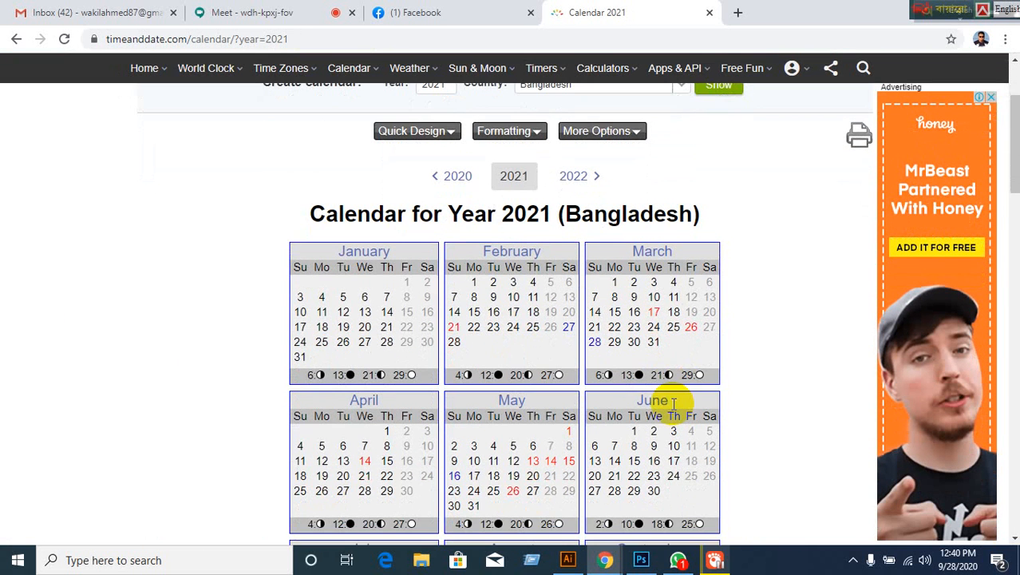
scroll(400, 419, "down", 1)
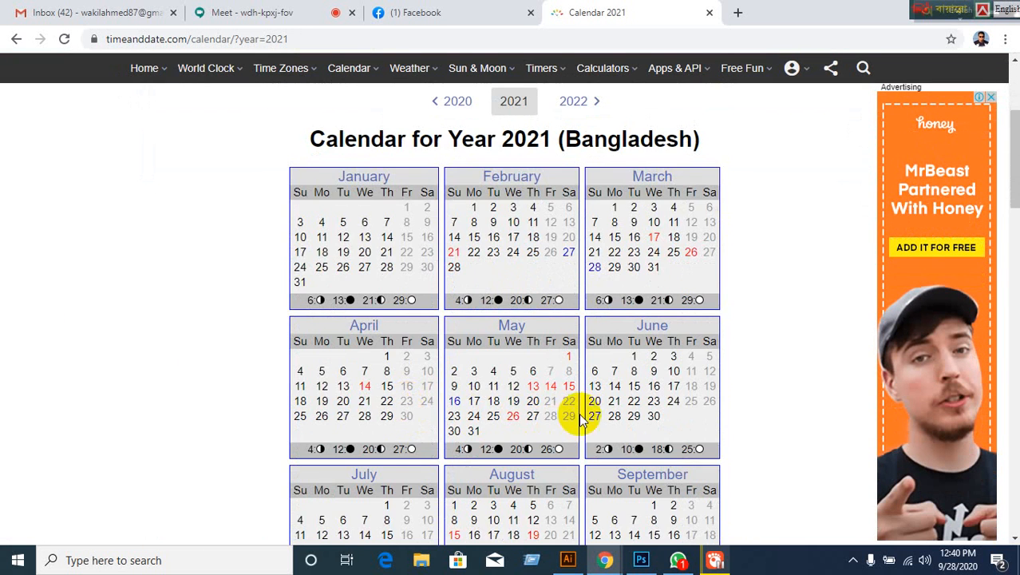
scroll(582, 409, "down", 4)
scroll(588, 411, "up", 5)
scroll(383, 359, "up", 1)
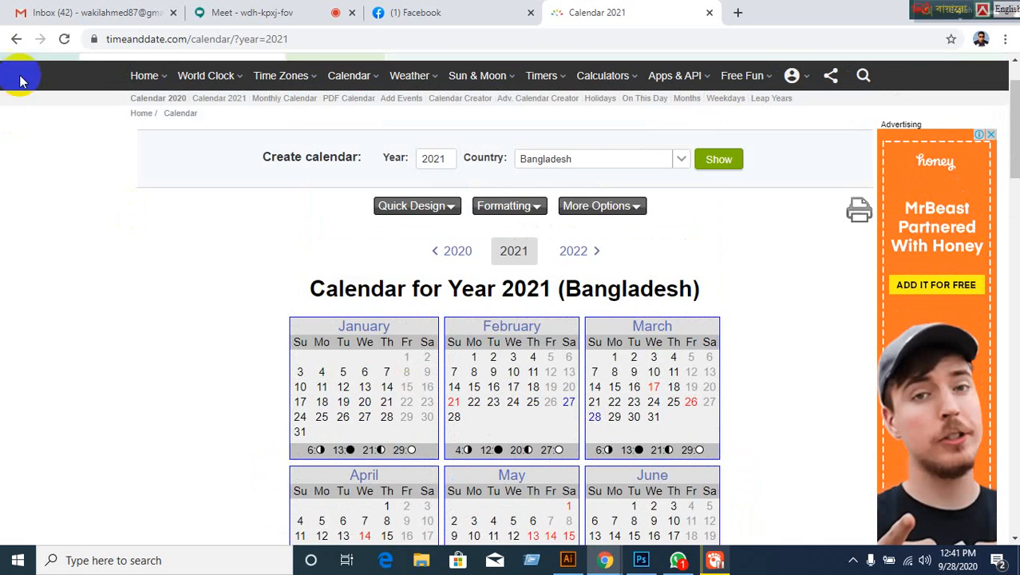
Check the Google Meet call and go back to the timeanddate.com home page
left_click(13, 38)
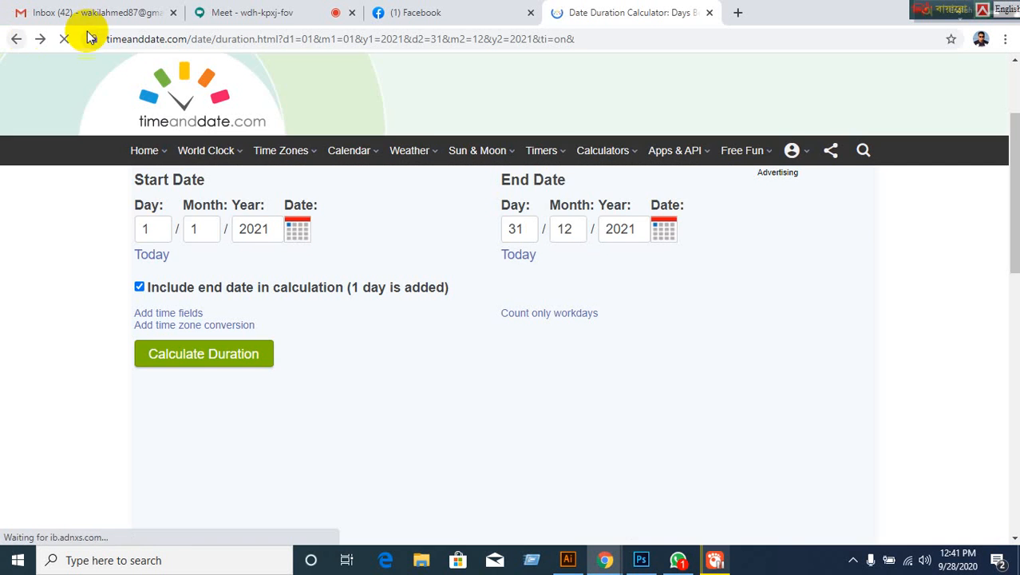
left_click(259, 12)
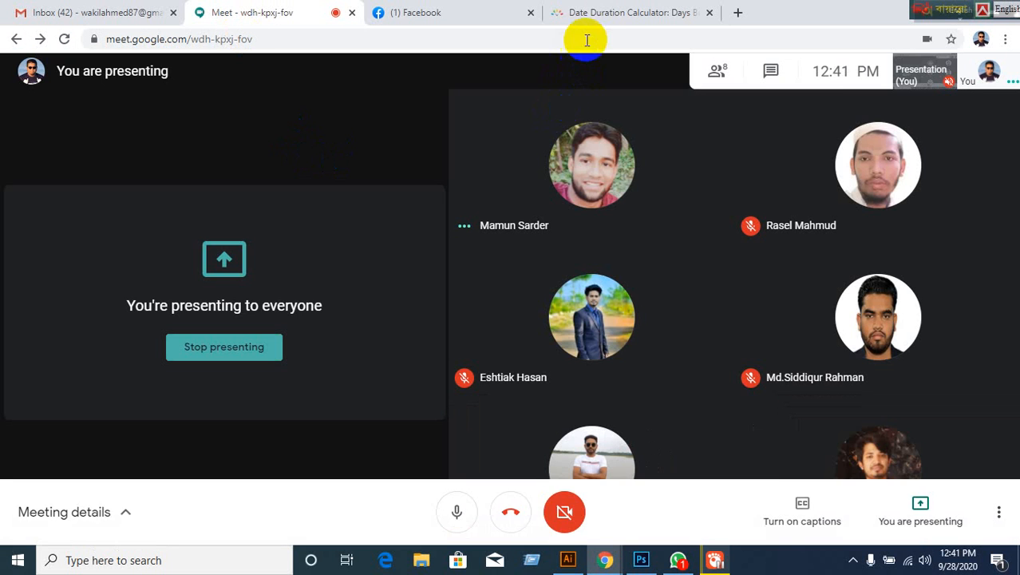
left_click(589, 13)
left_click(13, 39)
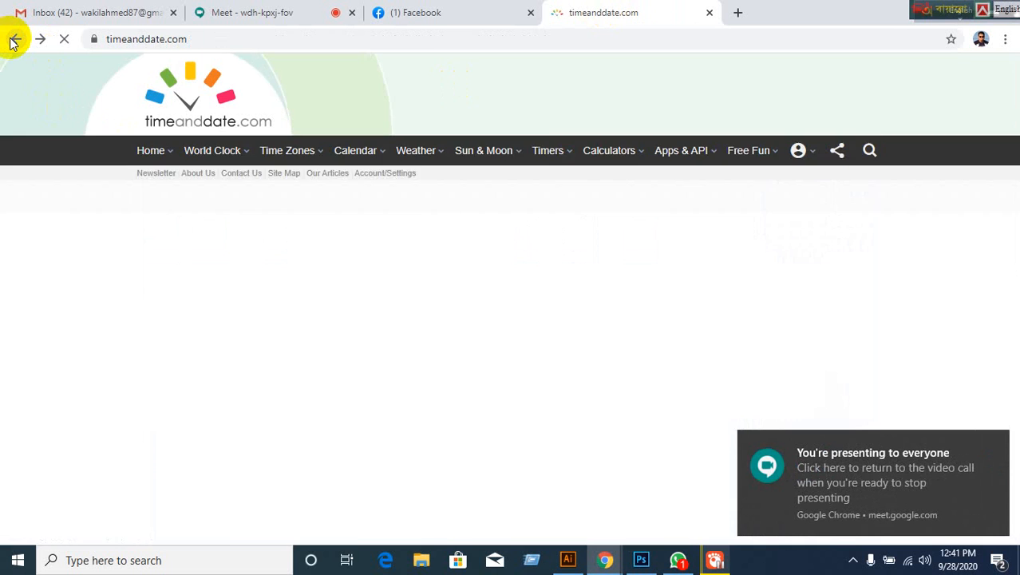
Go back to the Google results, reopen the timeanddate.com home page and open its Calendar 2021 page
left_click(13, 40)
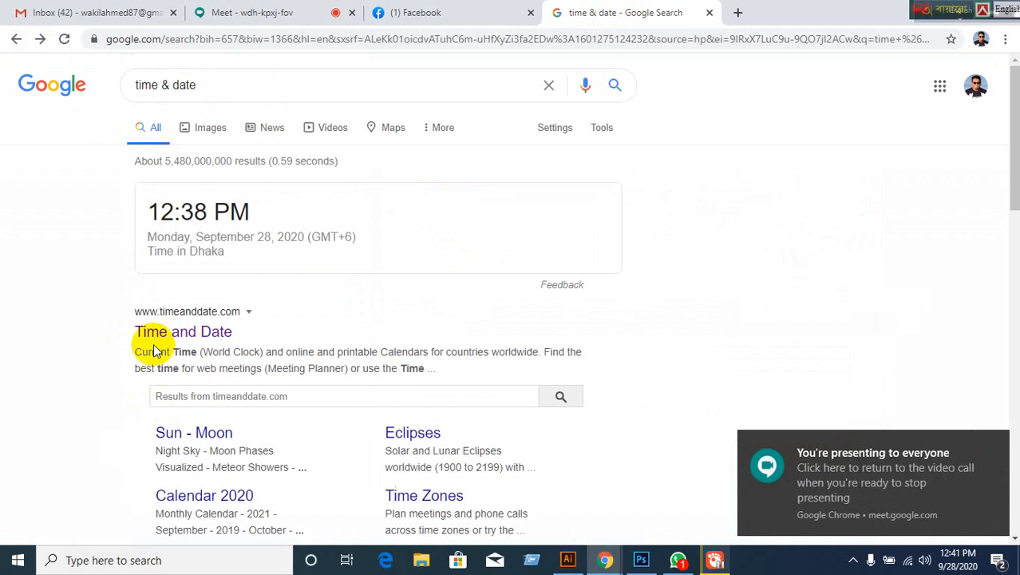
left_click(204, 342)
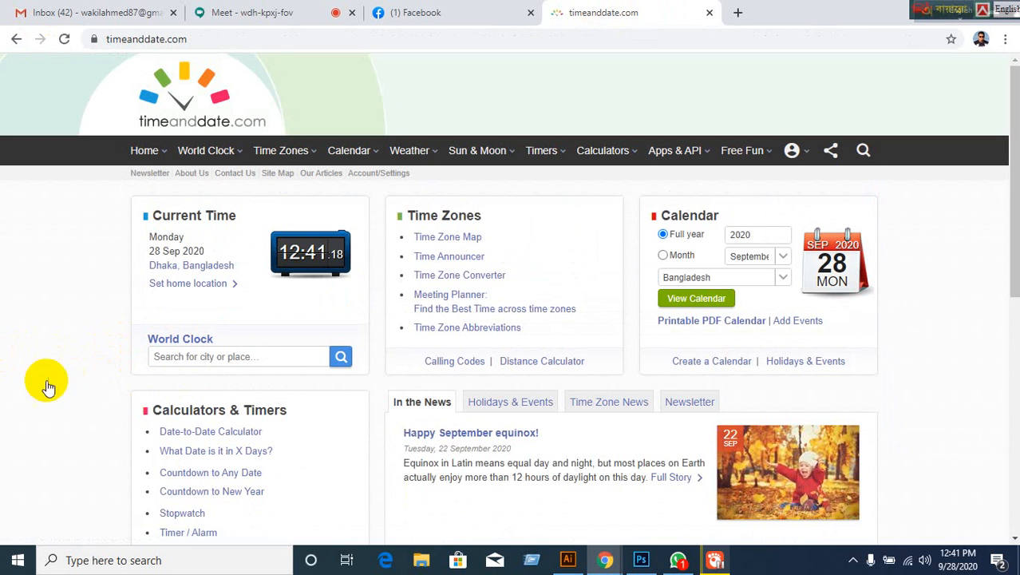
mouse_move(379, 151)
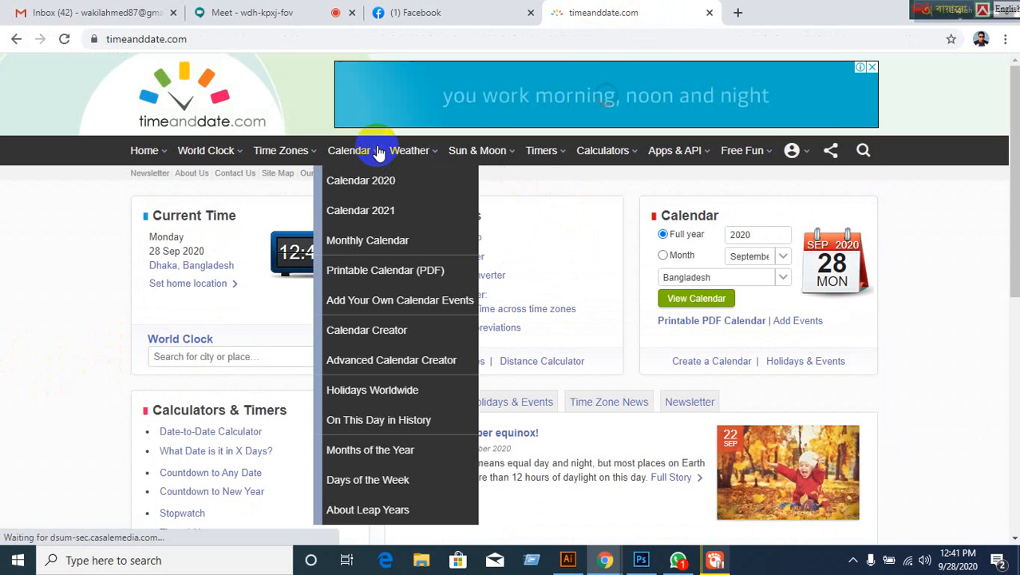
left_click(395, 215)
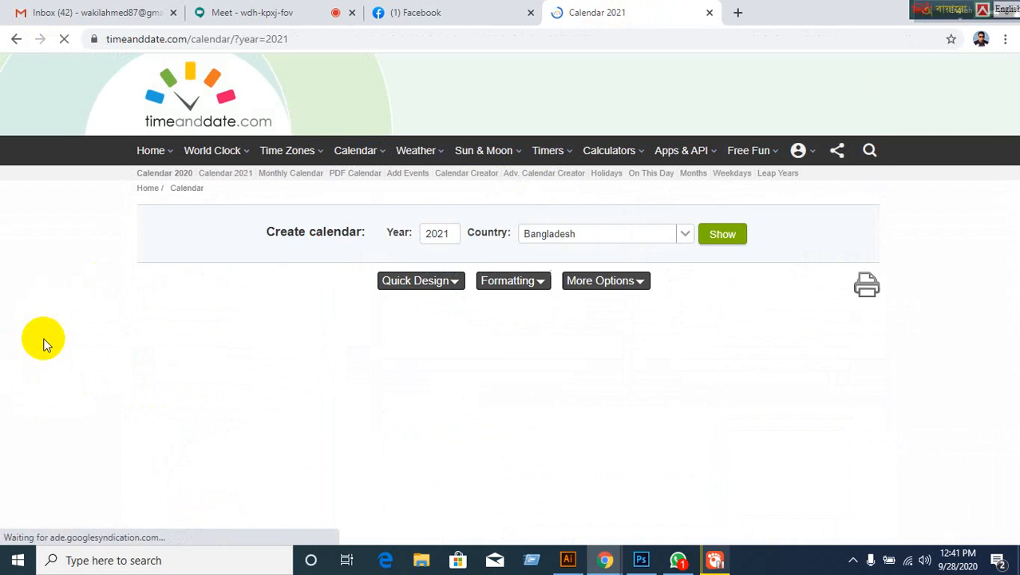
Look through the 2021 Bangladesh calendar's month grids and its list of holidays and observances
scroll(62, 331, "down", 3)
scroll(84, 326, "down", 3)
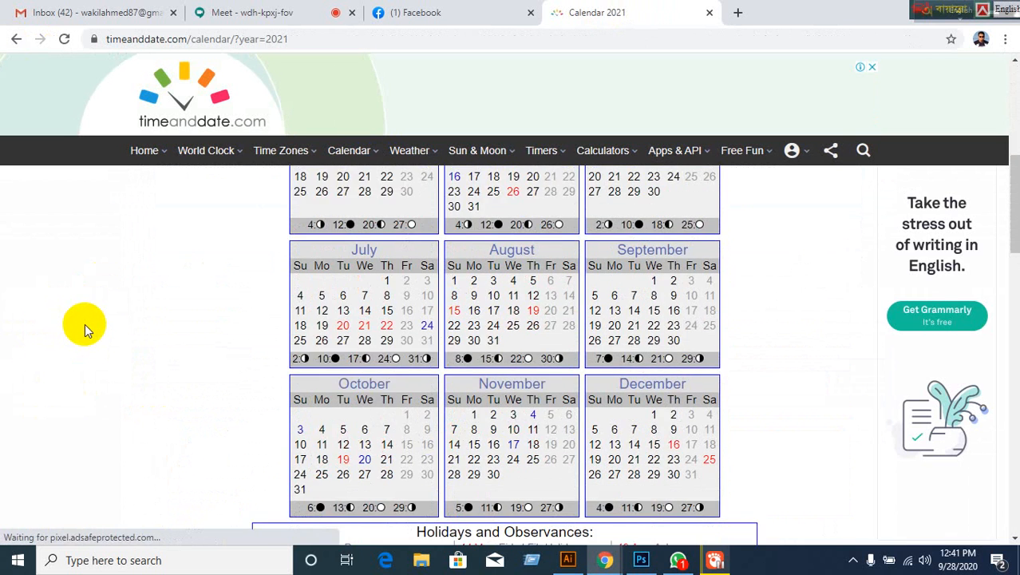
scroll(822, 289, "up", 4)
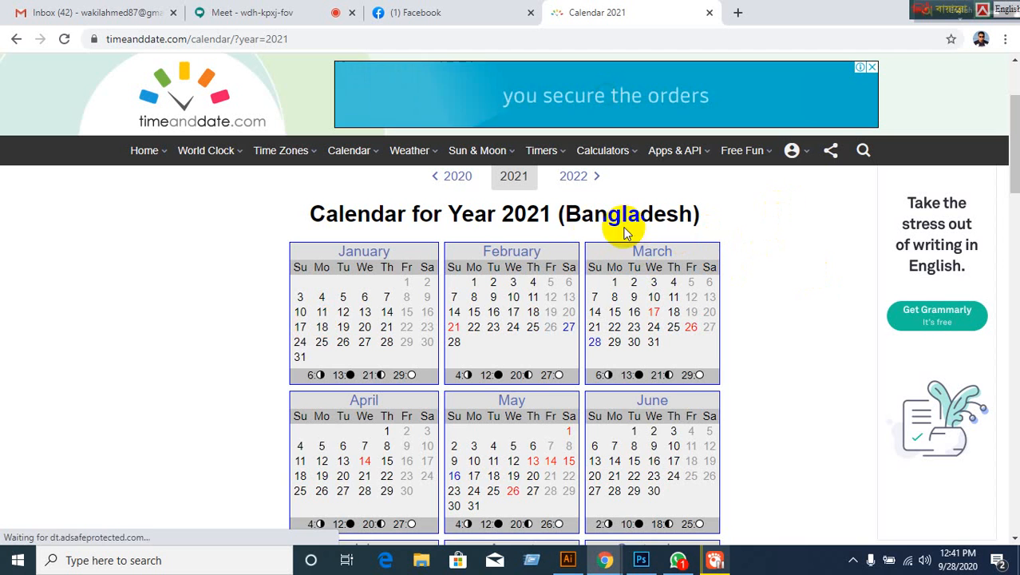
scroll(125, 373, "down", 3)
scroll(125, 373, "down", 3)
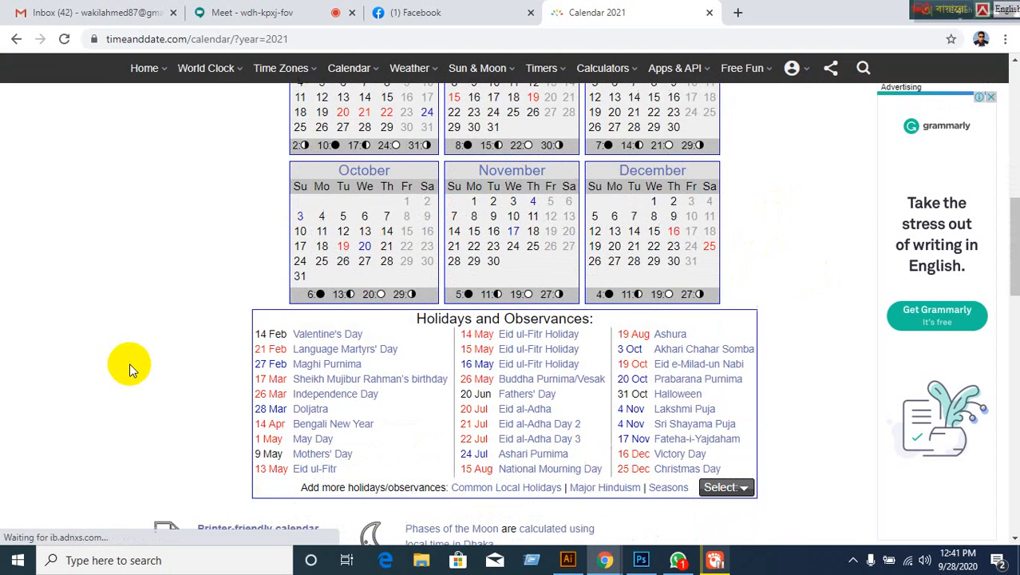
scroll(133, 368, "up", 2)
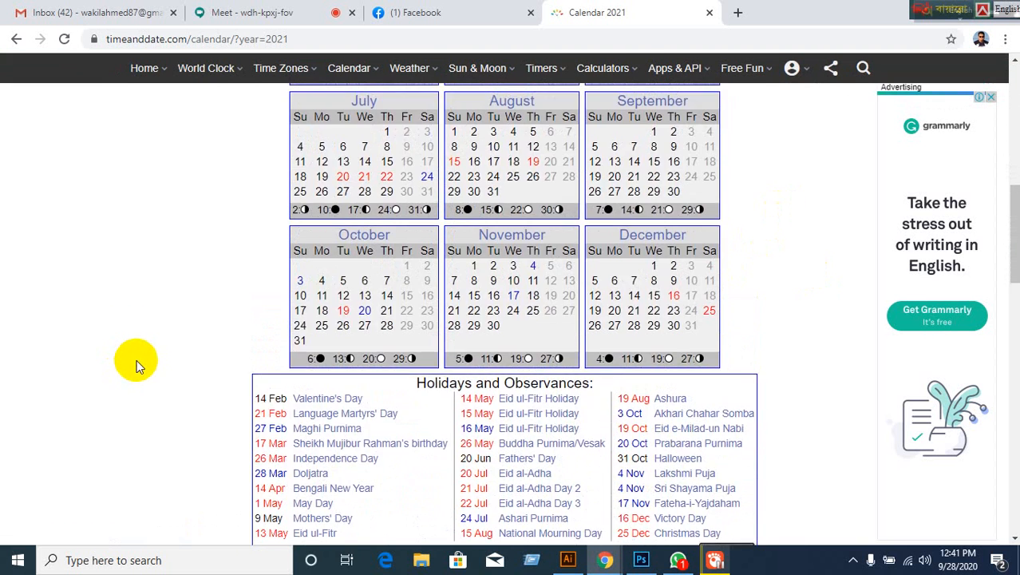
scroll(136, 379, "up", 1)
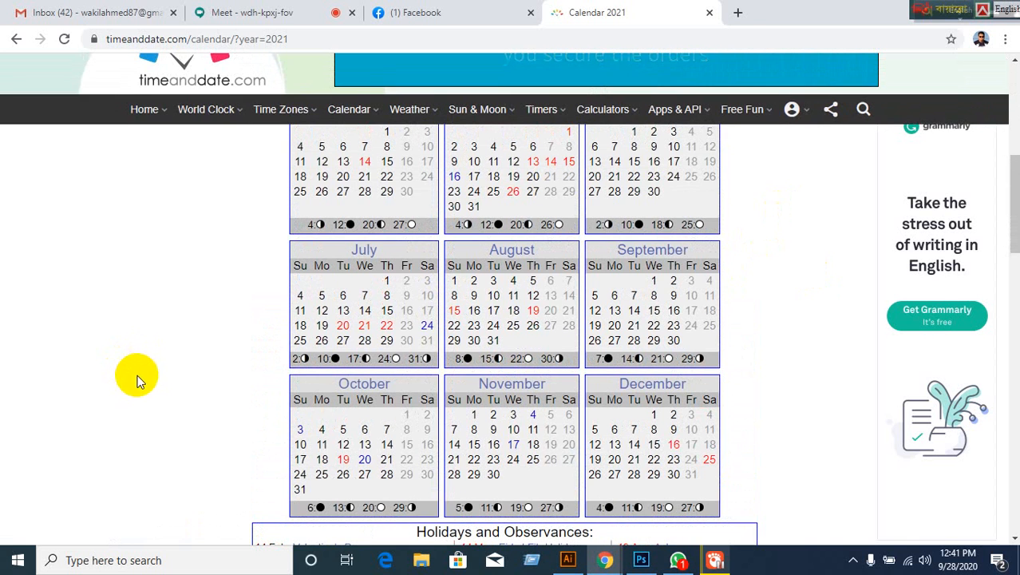
Switch to WhatsApp and view the student's screenshot of the January date grid in the class group chat
left_click(678, 562)
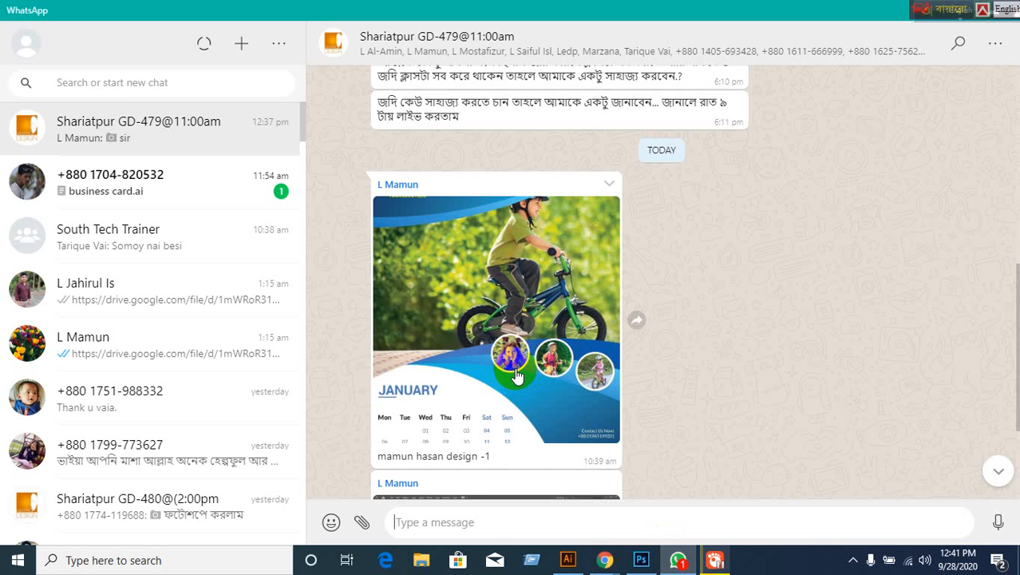
scroll(519, 363, "down", 3)
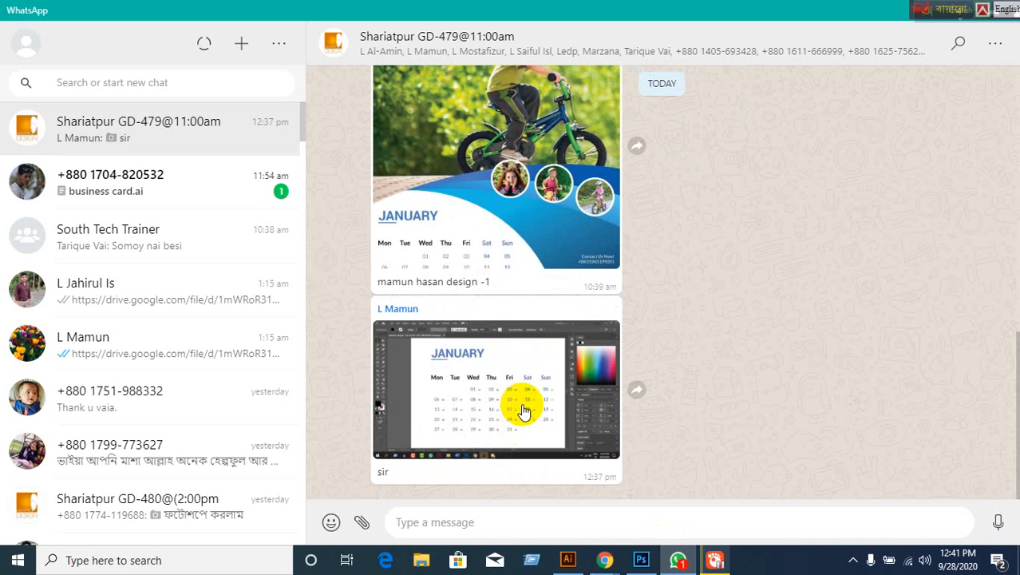
left_click(525, 412)
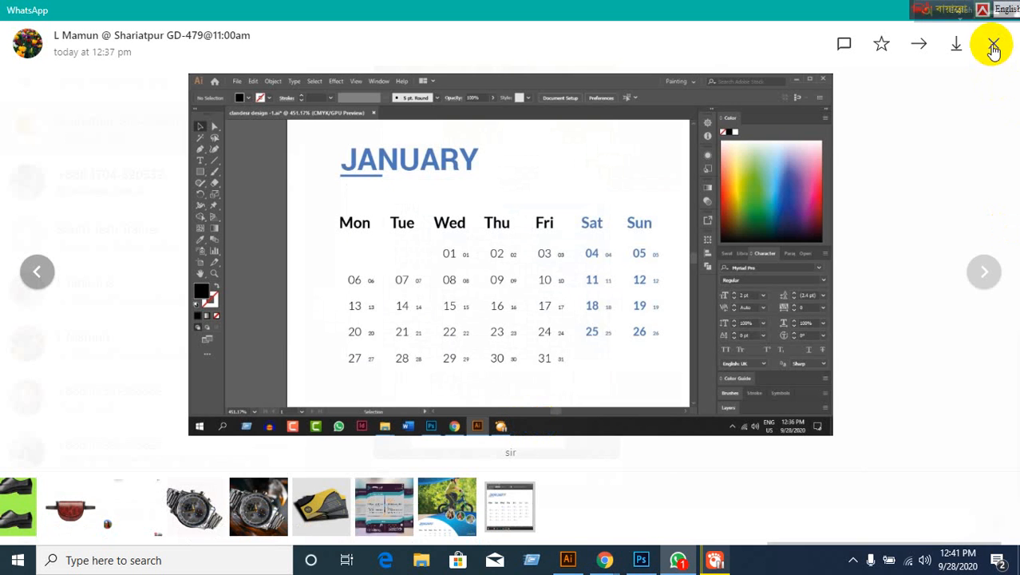
left_click(993, 44)
View the student's full 2021 January calendar design with the cycling child, and return to the chat
scroll(652, 316, "up", 1)
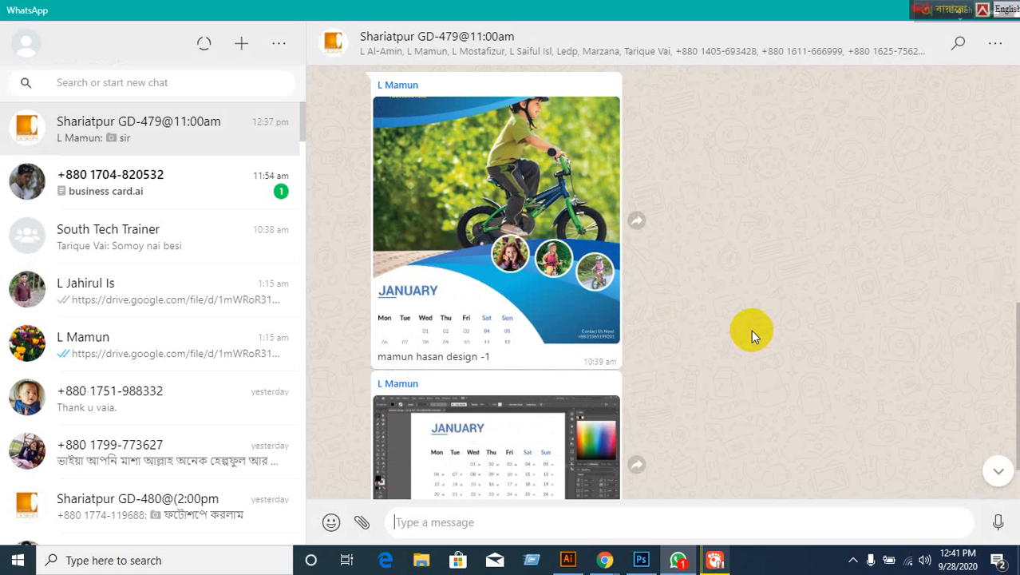
left_click(516, 254)
left_click(523, 285)
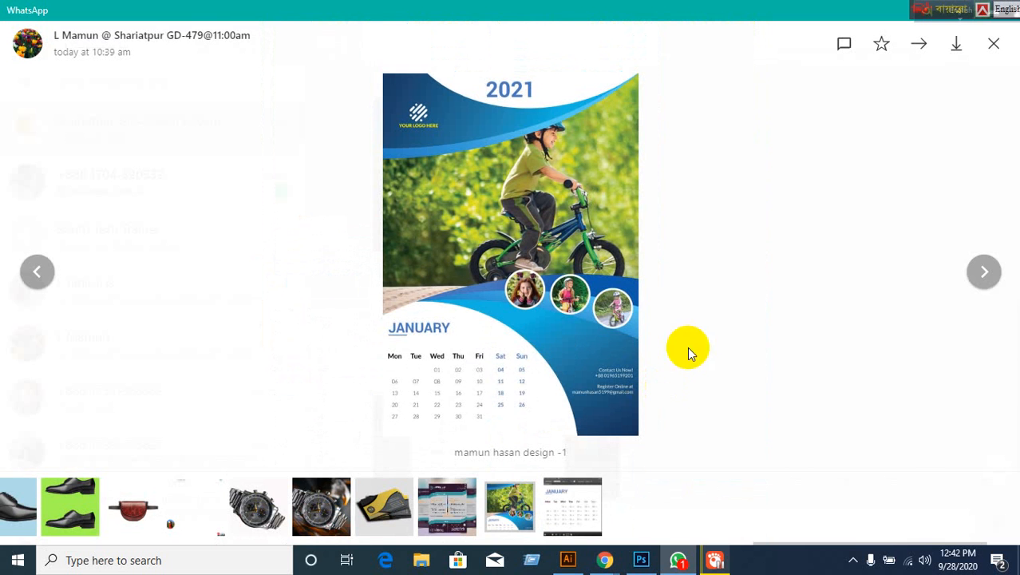
left_click(994, 44)
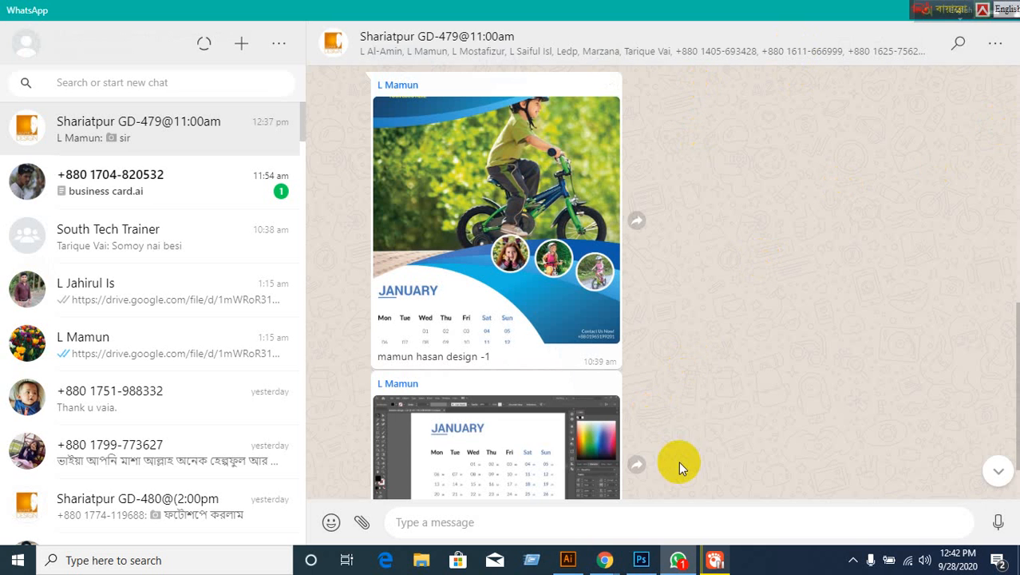
scroll(485, 353, "down", 1)
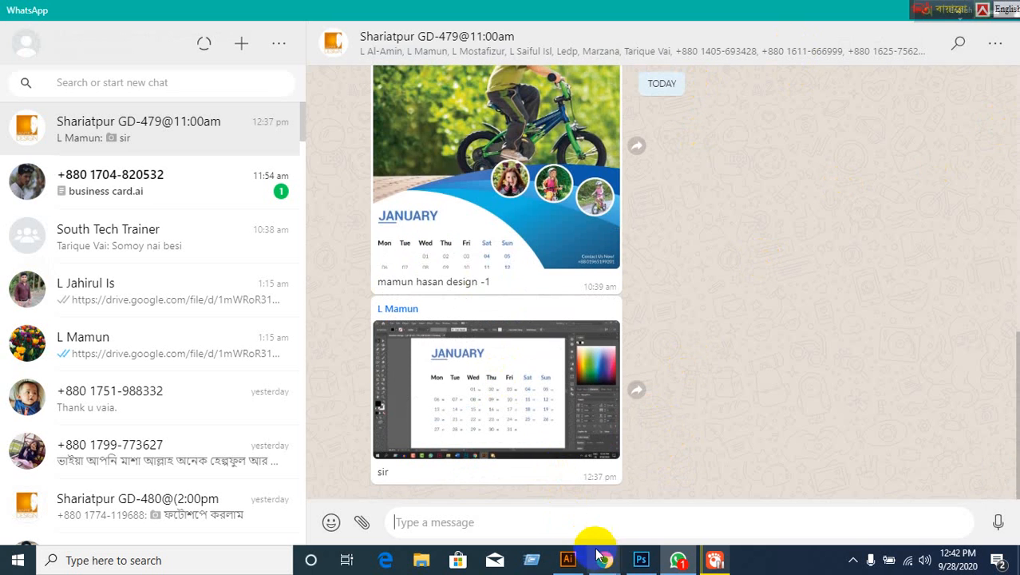
Switch back to Chrome and bring up the ongoing Google Meet call
mouse_move(608, 561)
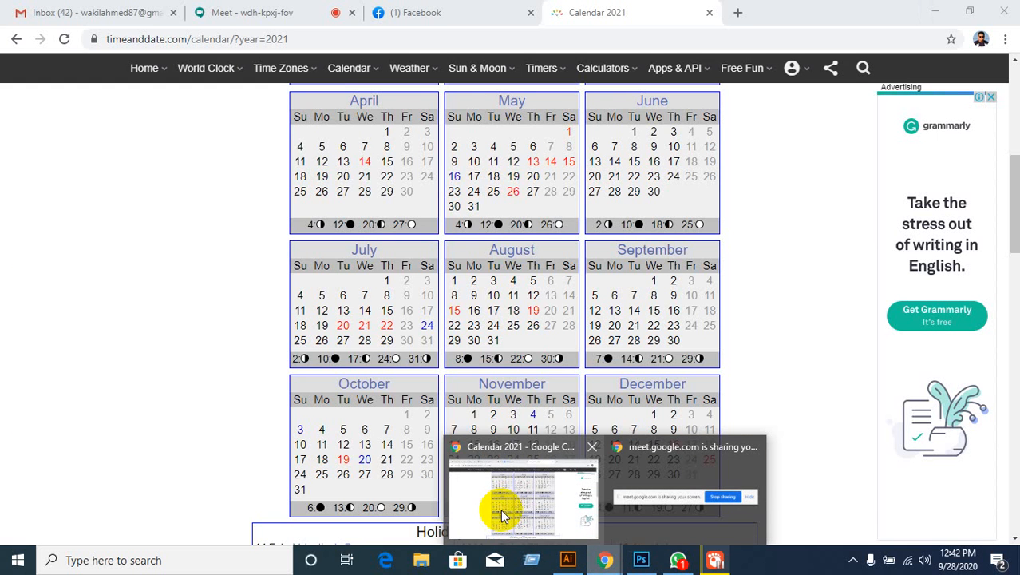
left_click(500, 509)
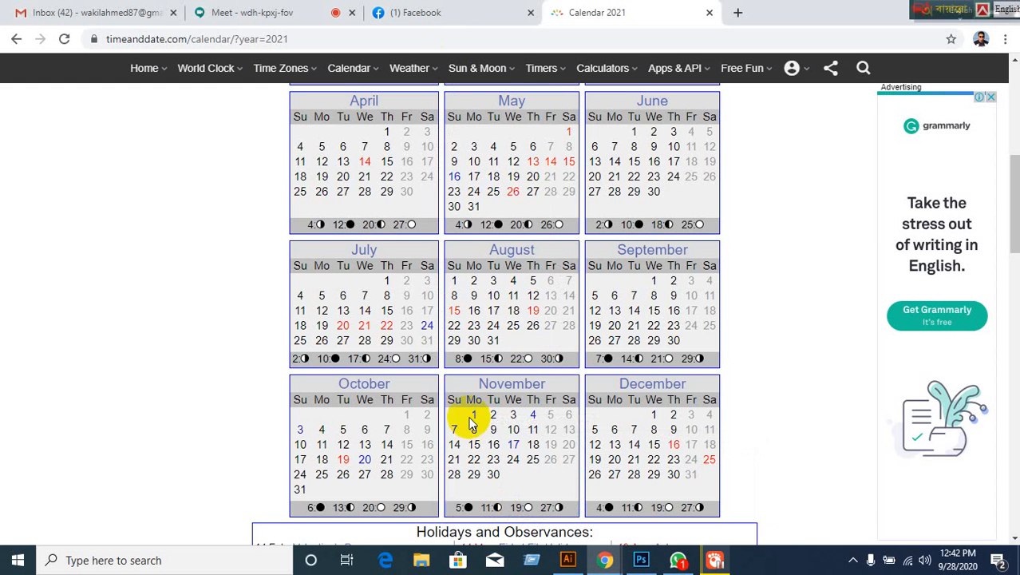
left_click(116, 16)
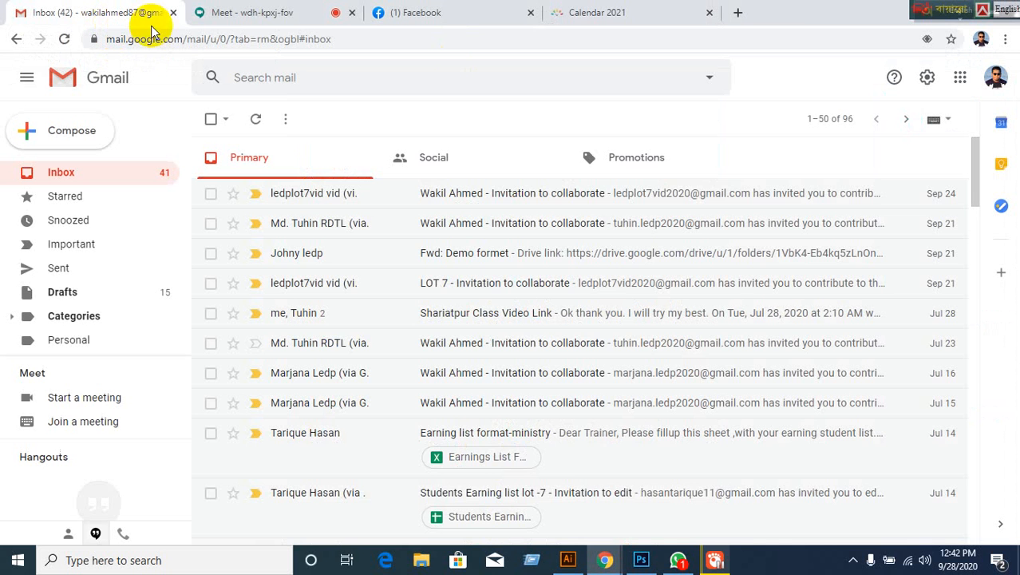
left_click(243, 14)
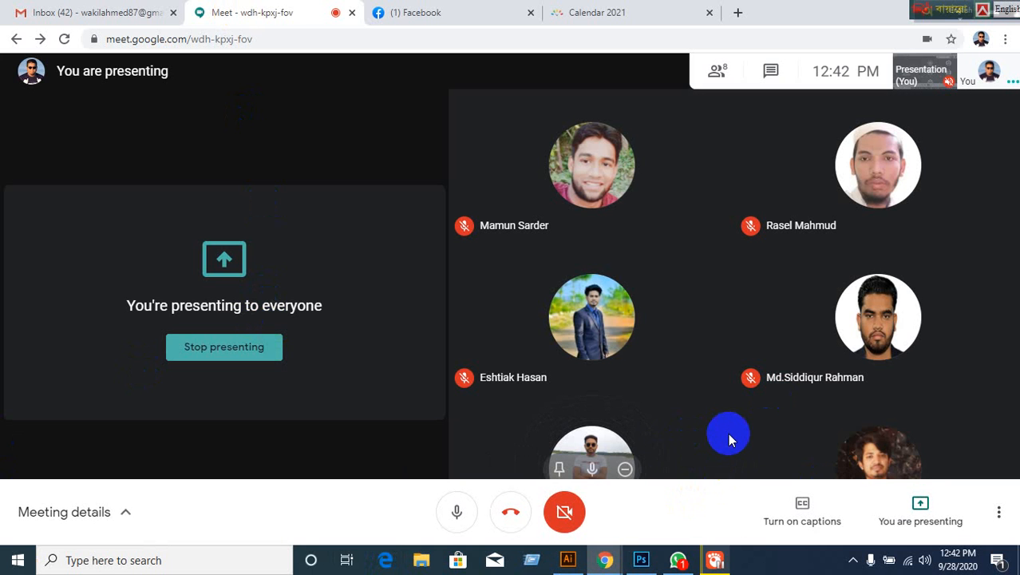
Switch to Illustrator and delete all the weekday names, dates and small secondary date numbers from the calendar page
left_click(568, 559)
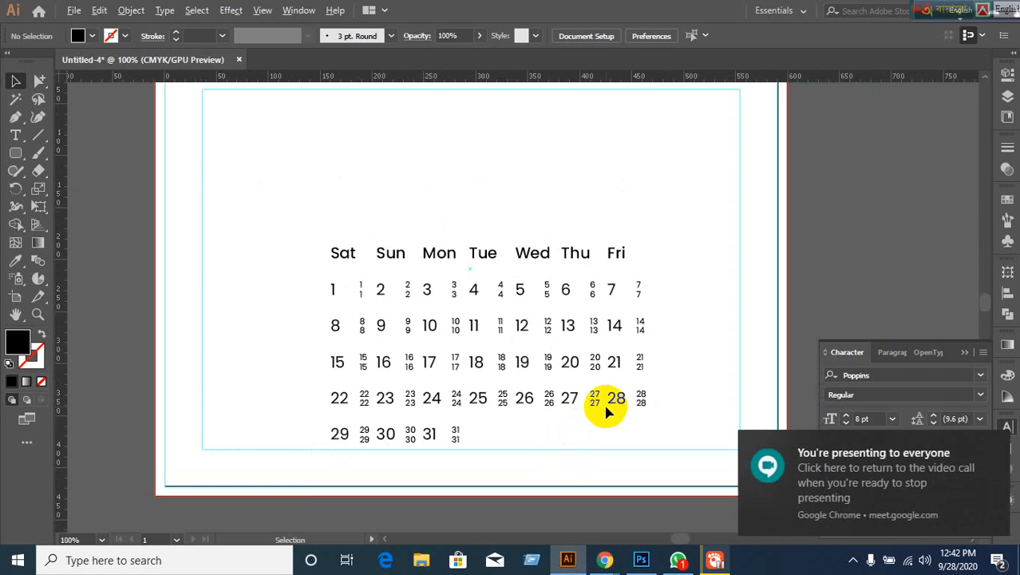
scroll(607, 411, "down", 2)
scroll(604, 406, "up", 1)
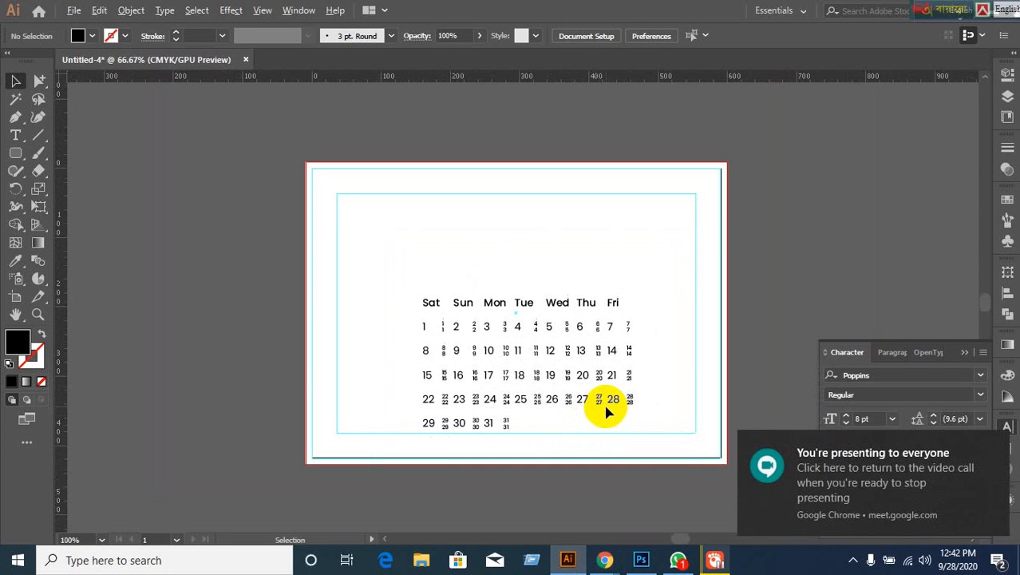
left_click(675, 416)
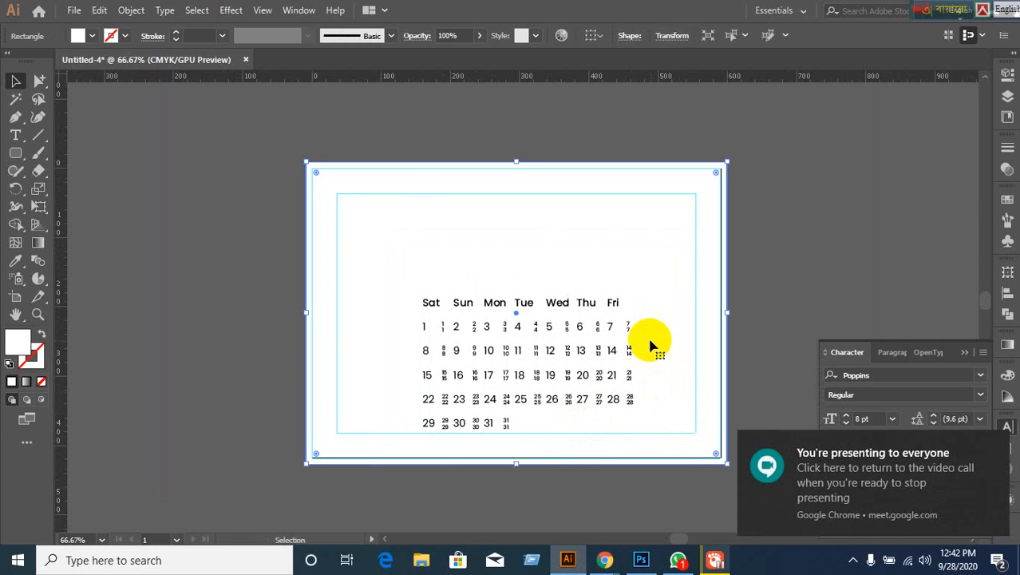
left_click(403, 175)
left_click(325, 214)
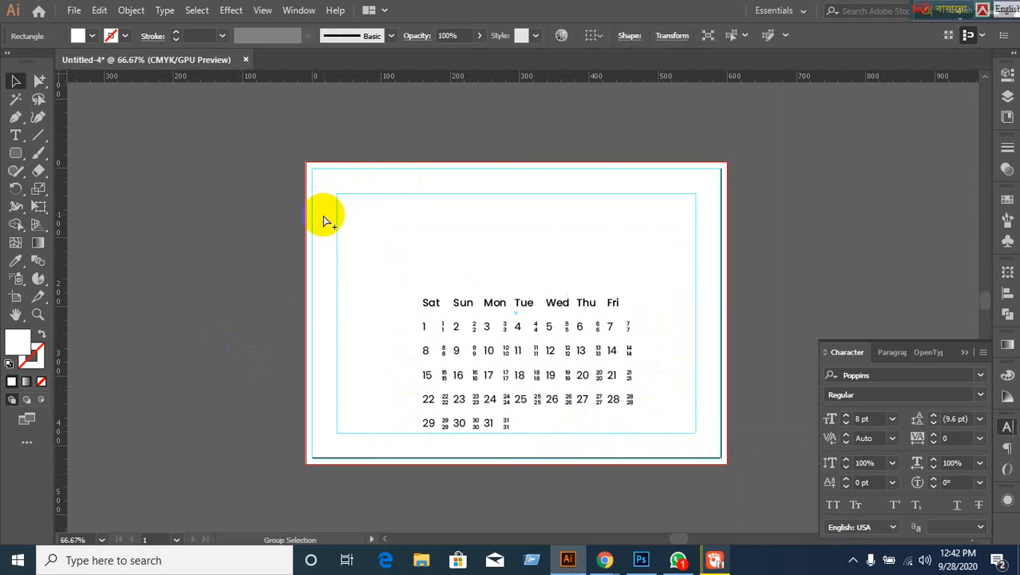
left_click(325, 220)
scroll(638, 440, "up", 1)
left_click(581, 345)
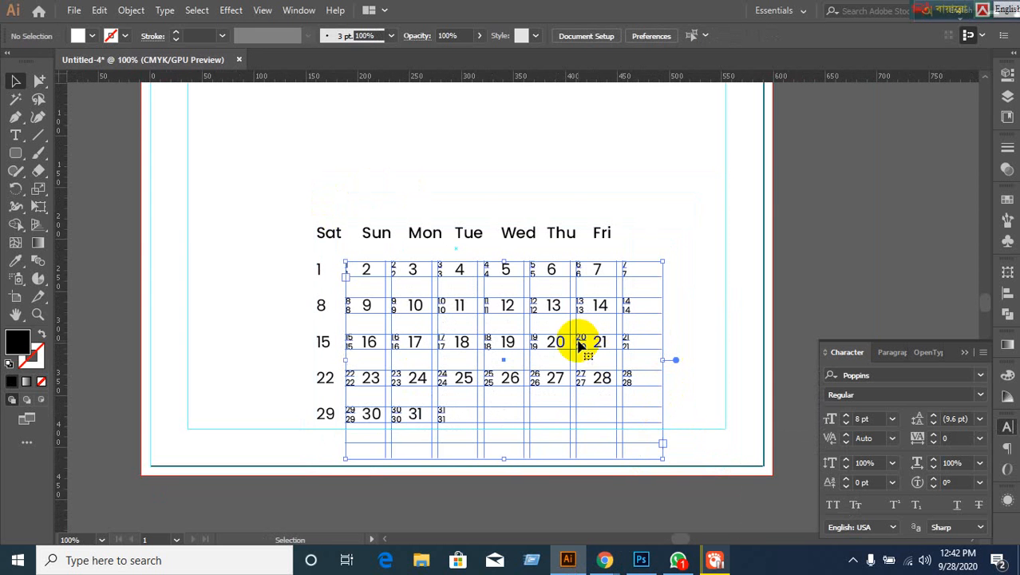
left_click(829, 306)
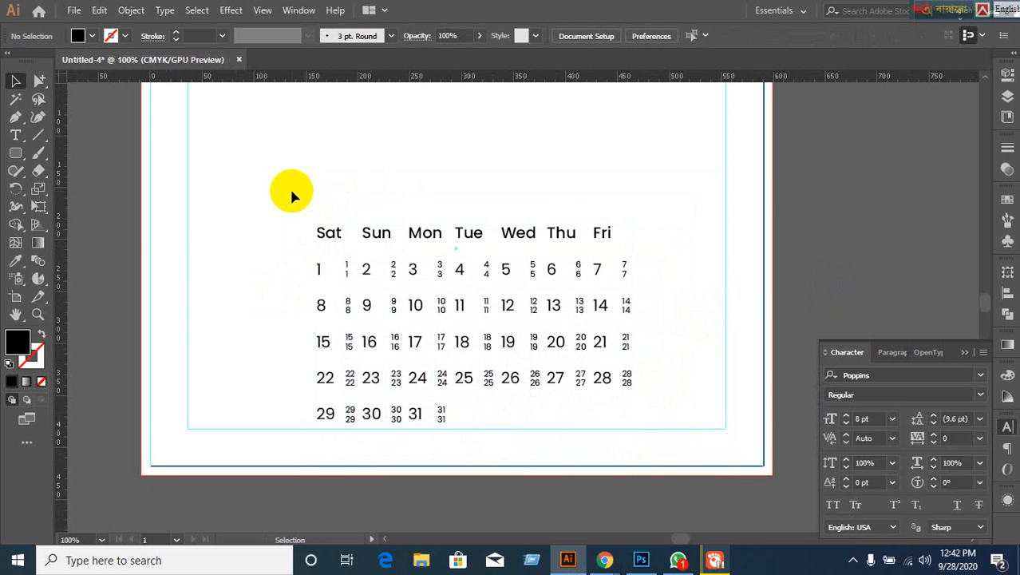
left_click_drag(292, 193, 660, 426)
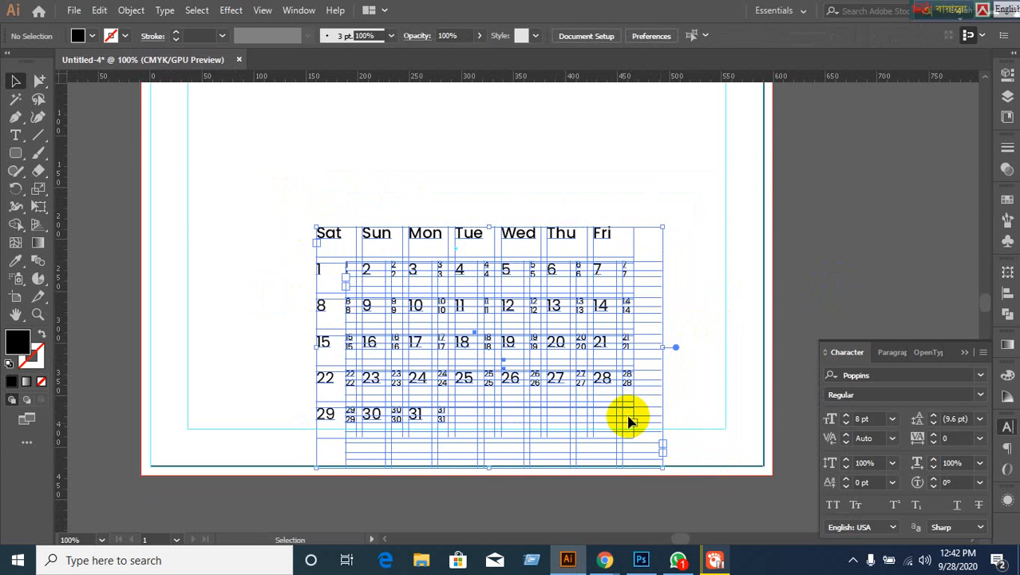
key("Delete")
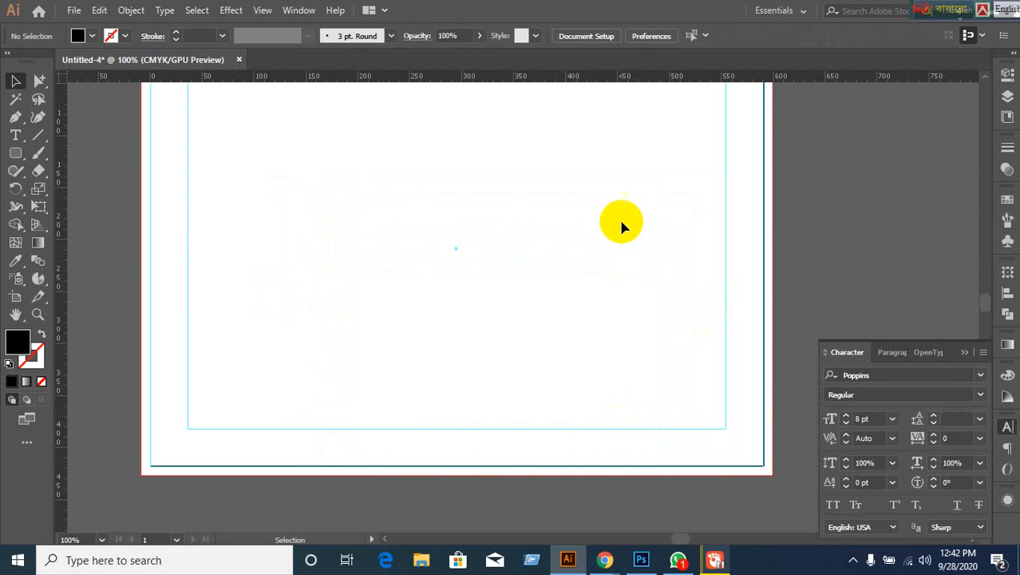
Start a point text object inside the calendar page's margin guides and clear its placeholder text
scroll(615, 231, "up", 1)
key("ctrl+minus")
scroll(534, 267, "up", 1)
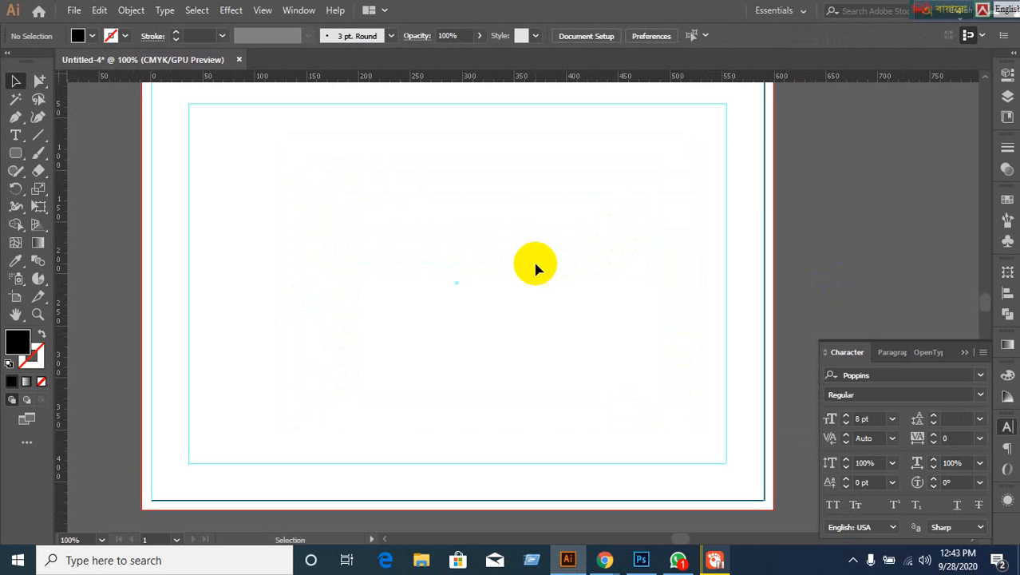
left_click_drag(448, 260, 467, 265)
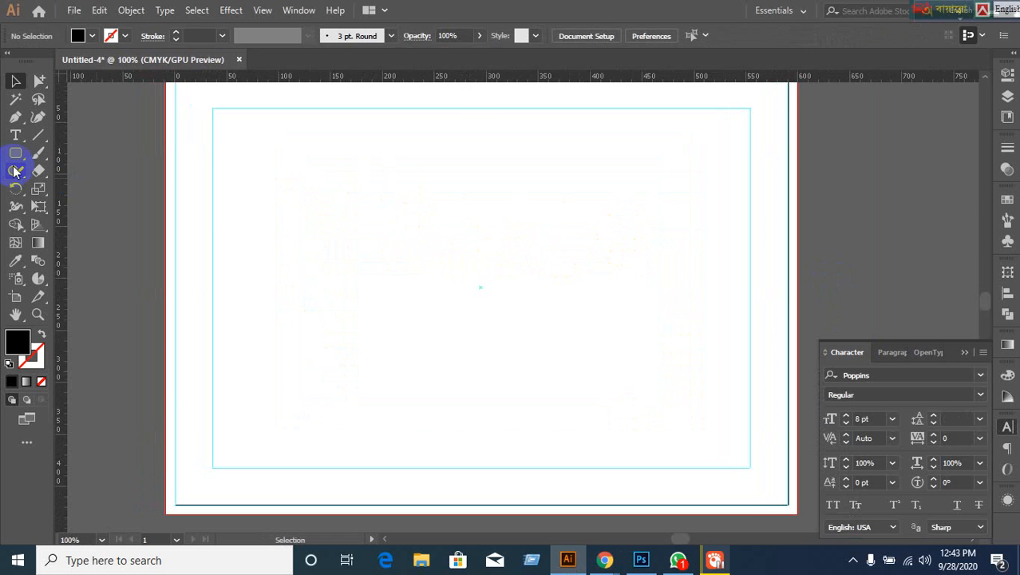
left_click(15, 135)
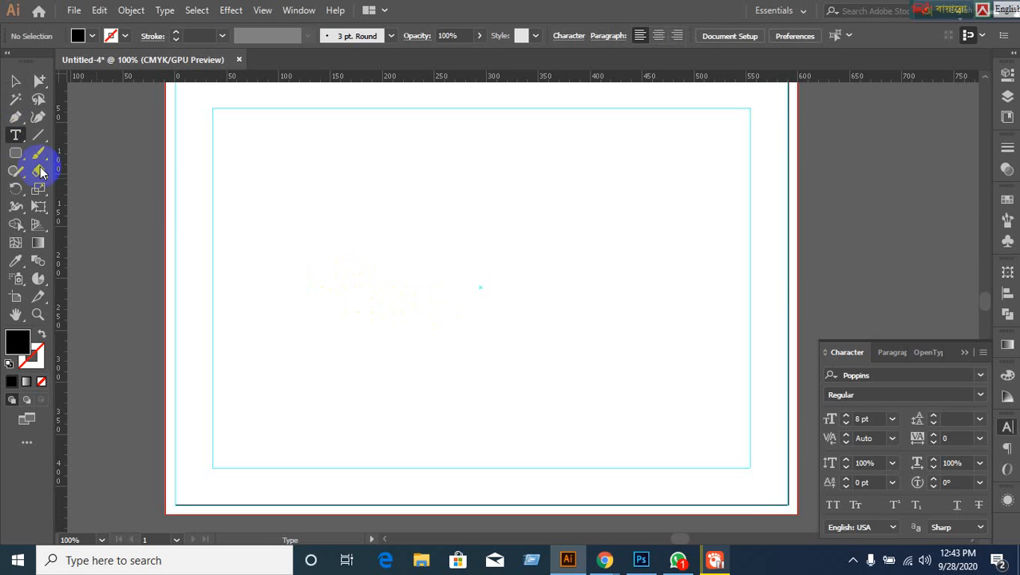
left_click(312, 257)
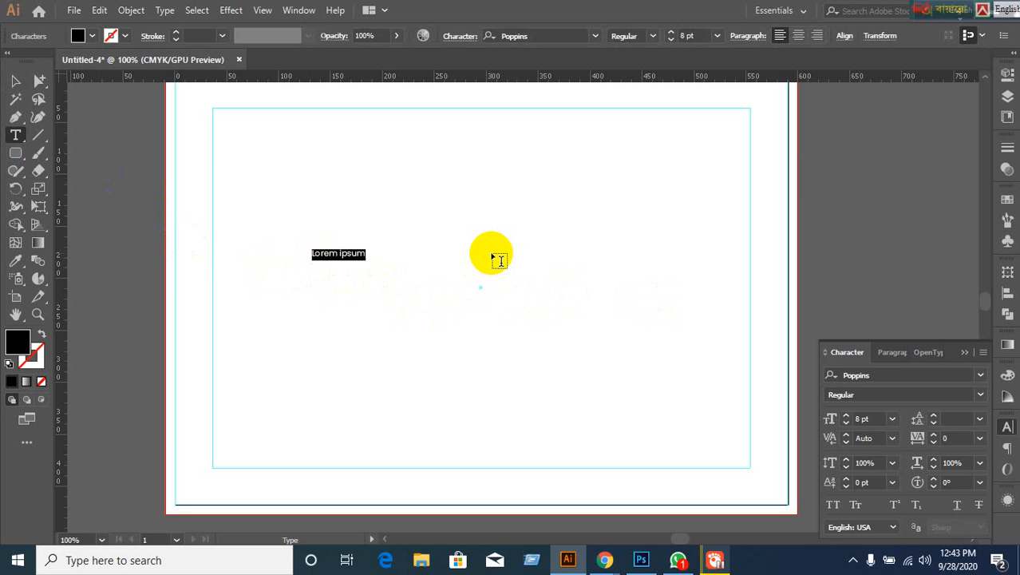
key("BackSpace")
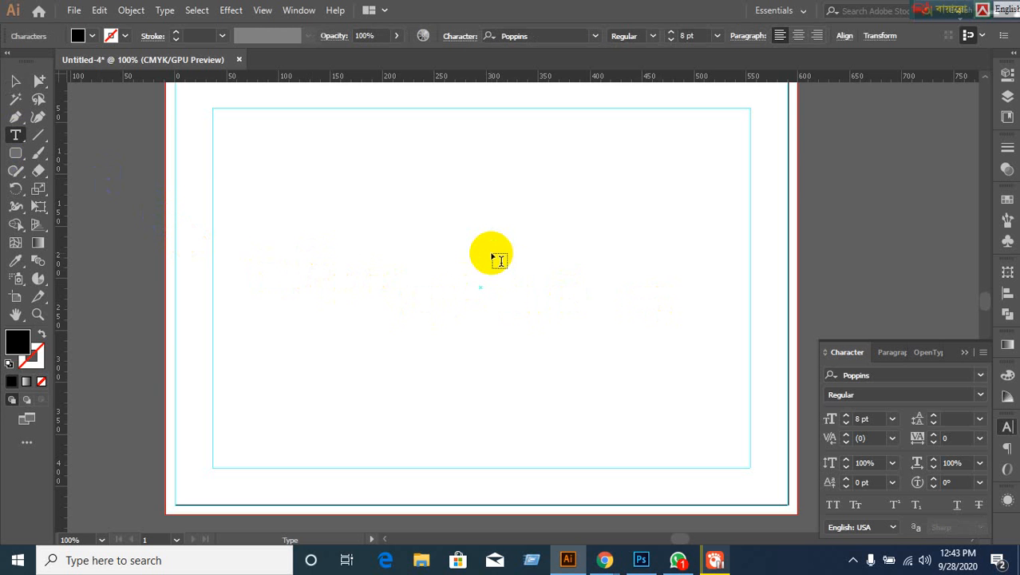
key("space")
scroll(305, 233, "up", 2)
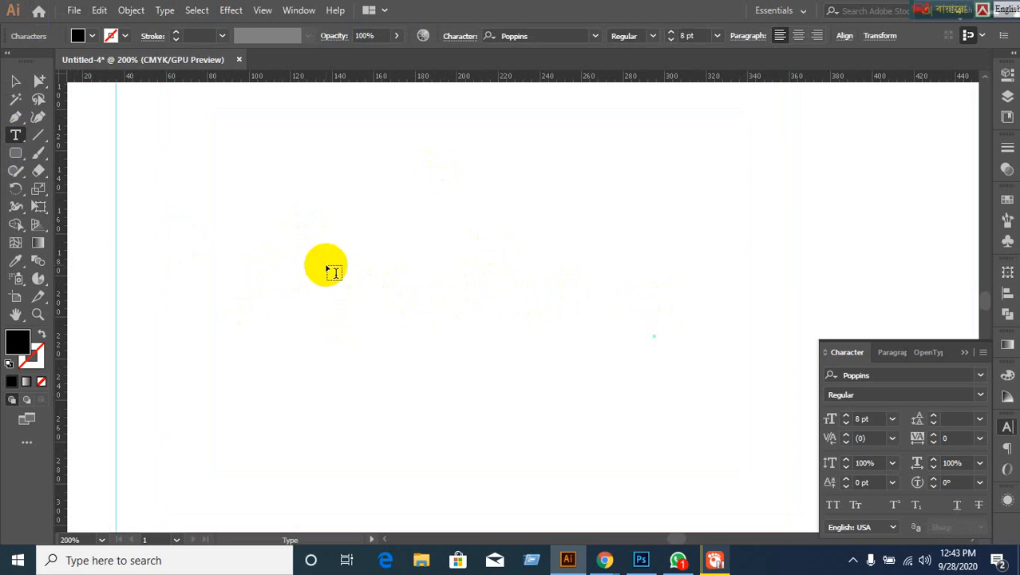
Bring up the tab ruler above the empty text object, widen it, and switch the ruler units to inches
key("ctrl")
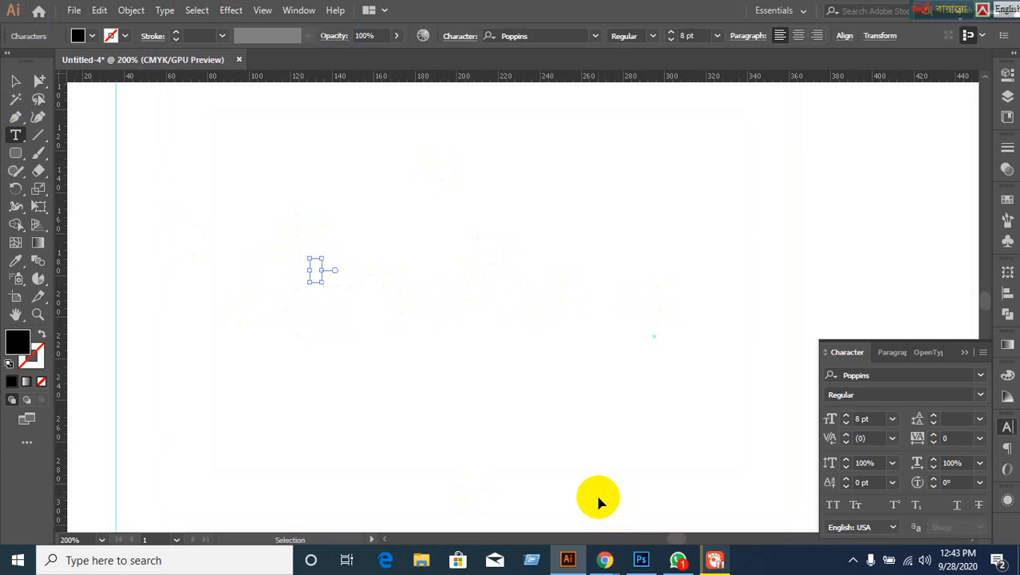
key("ctrl+shift+t")
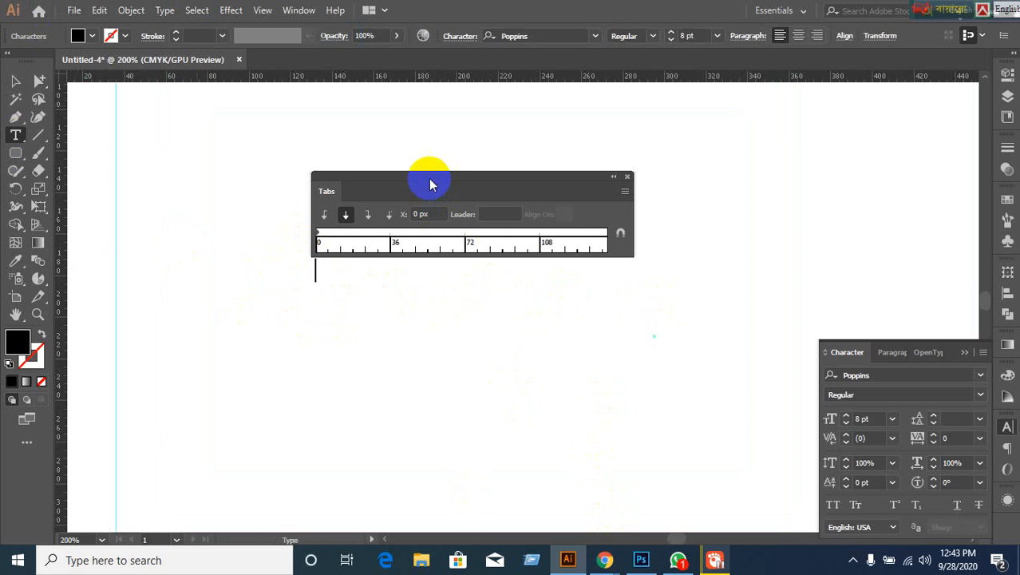
left_click_drag(429, 178, 428, 178)
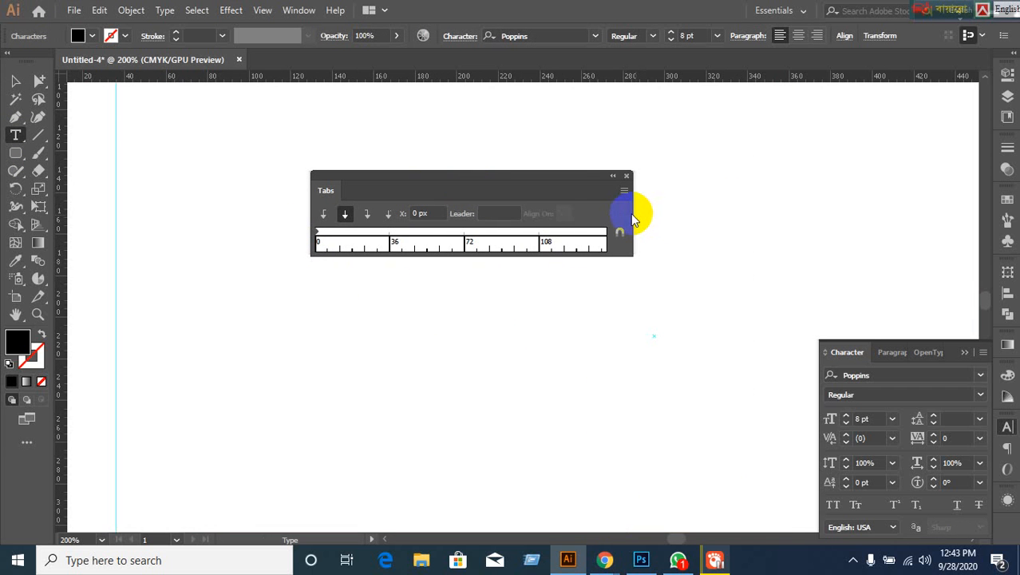
left_click_drag(633, 213, 878, 218)
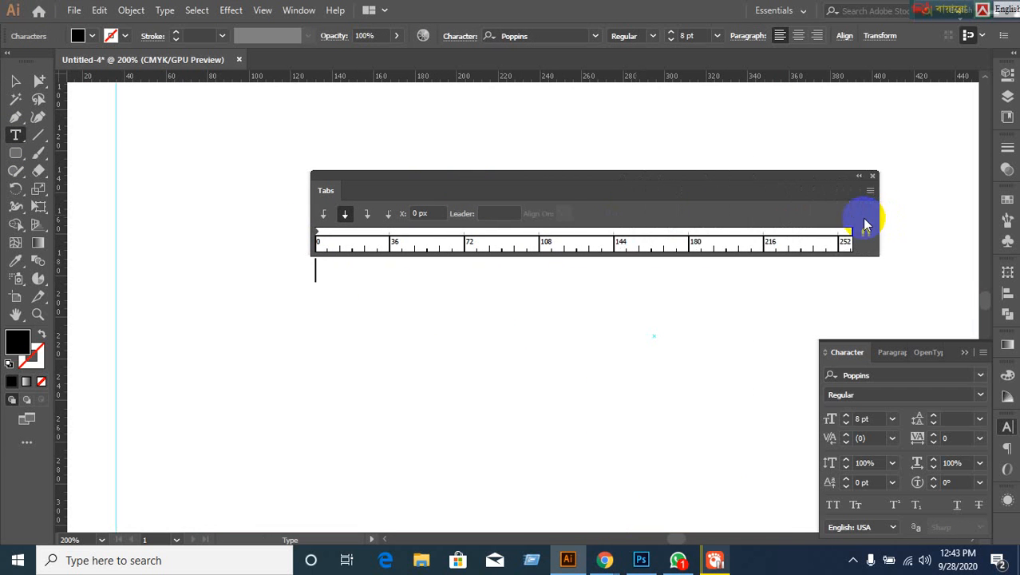
right_click(489, 78)
left_click(510, 115)
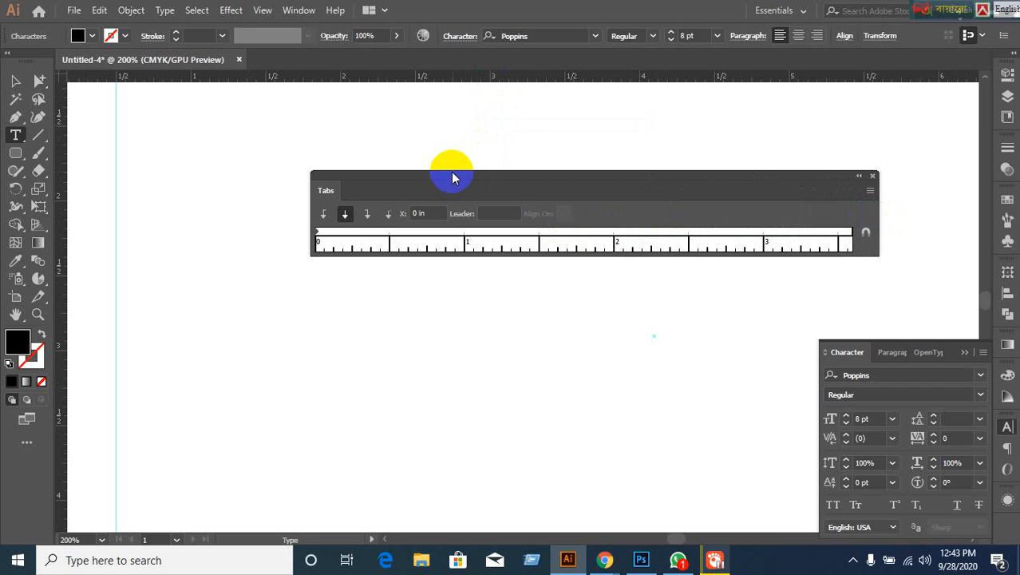
Place a center-justified tab stop at 0.34 in and repeat it along the whole tab ruler
left_click(353, 238)
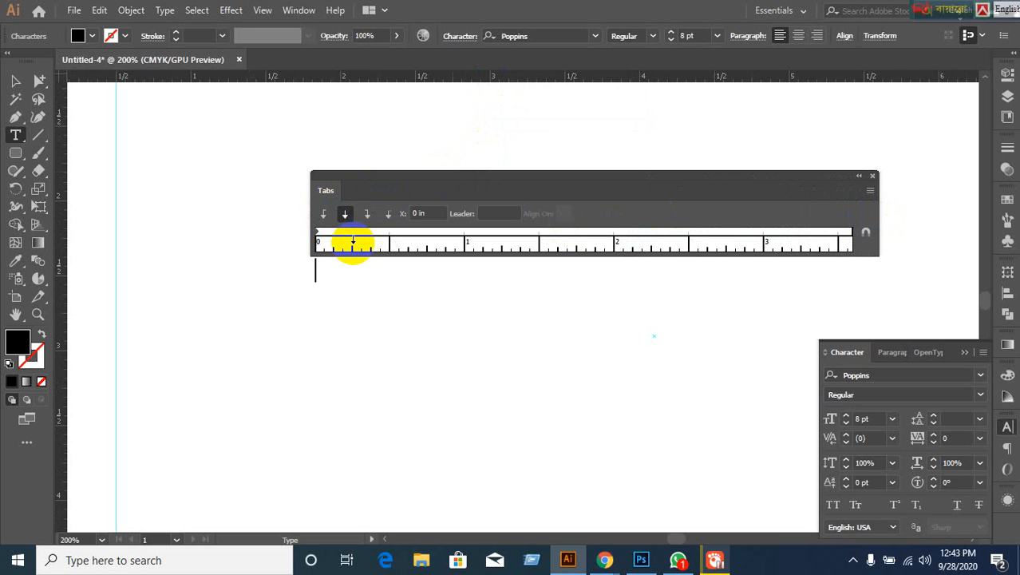
left_click_drag(354, 239, 364, 236)
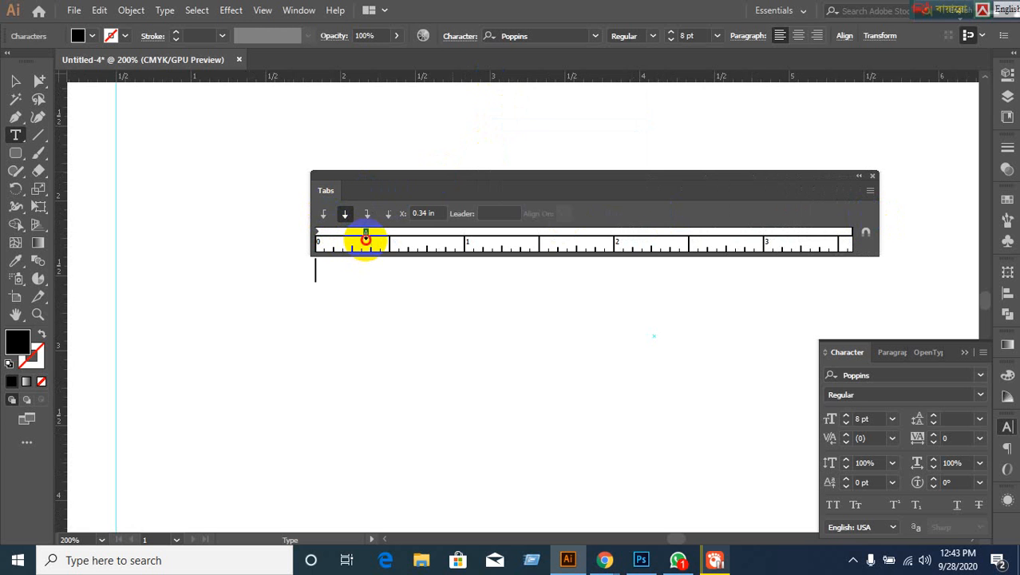
left_click(869, 190)
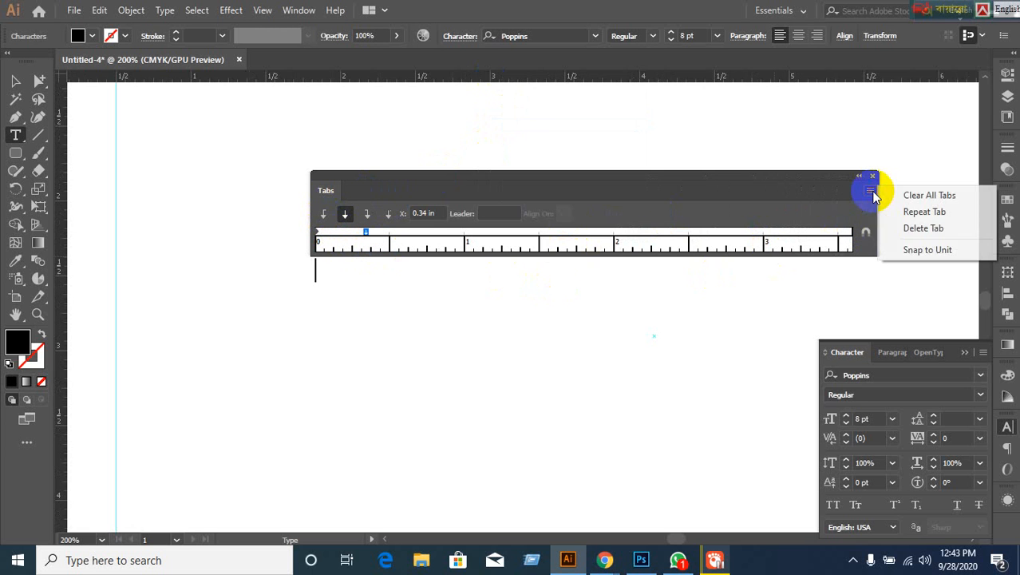
left_click(909, 214)
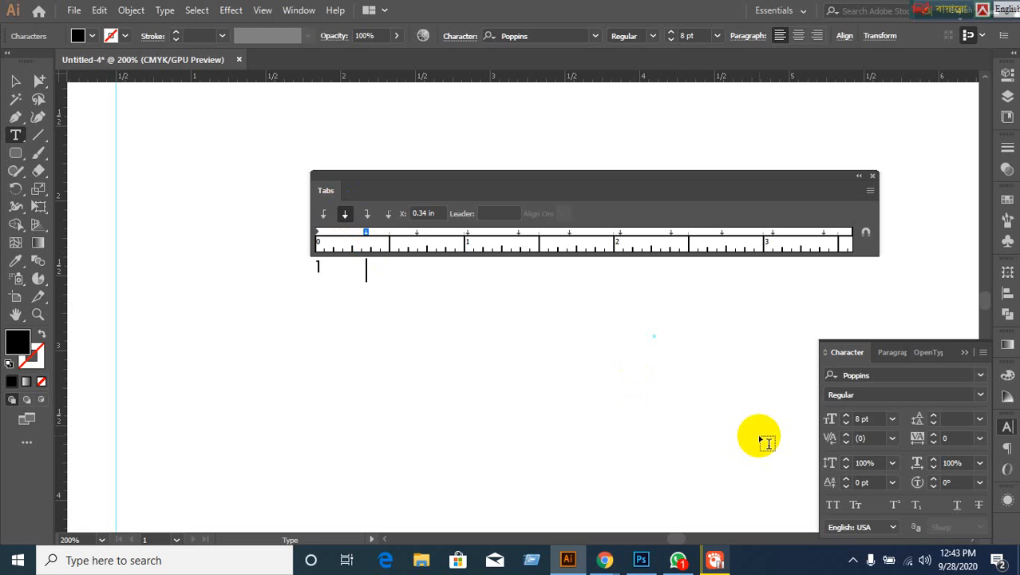
Enter the dates 1 to 7 as the first row, separated by tabs
type("2\t3\t4\t5")
key("Tab")
type("6")
key("Tab")
type("7")
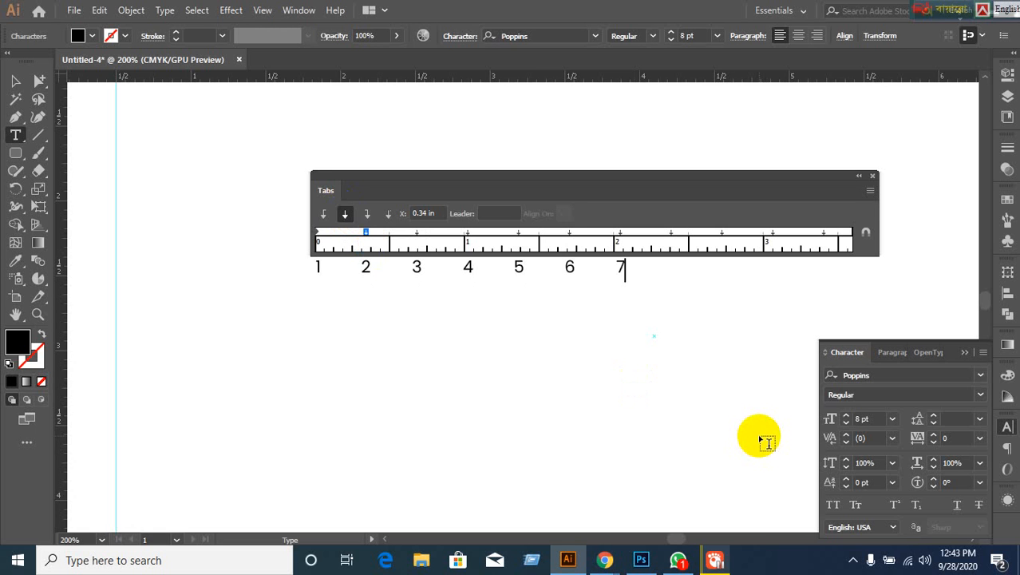
key("Tab")
type("8")
key("Tab")
type("9")
key("BackSpace")
key("BackSpace")
Add a second row with the tab-separated dates 8 to 14 and begin the third row with 15
key("Return")
type("8")
key("BackSpace")
type("8")
key("Tab")
type("9")
key("Tab")
type("10")
key("Tab")
type("1")
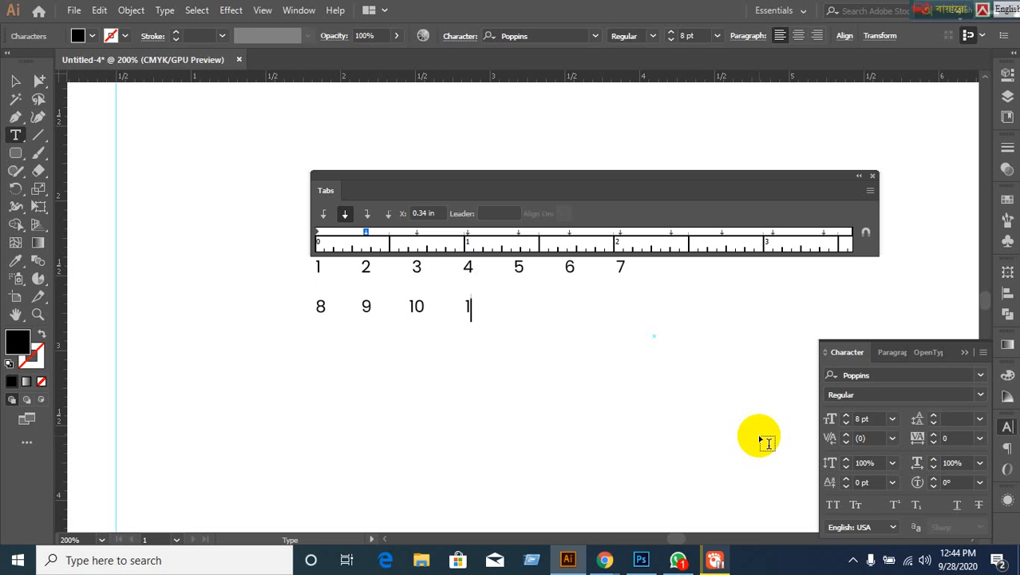
type("1")
key("Tab")
type("12")
key("Tab")
type("13")
key("Tab")
type("14 15")
Complete the third row with the tab-separated dates 16 to 21
key("Tab")
type("16\t")
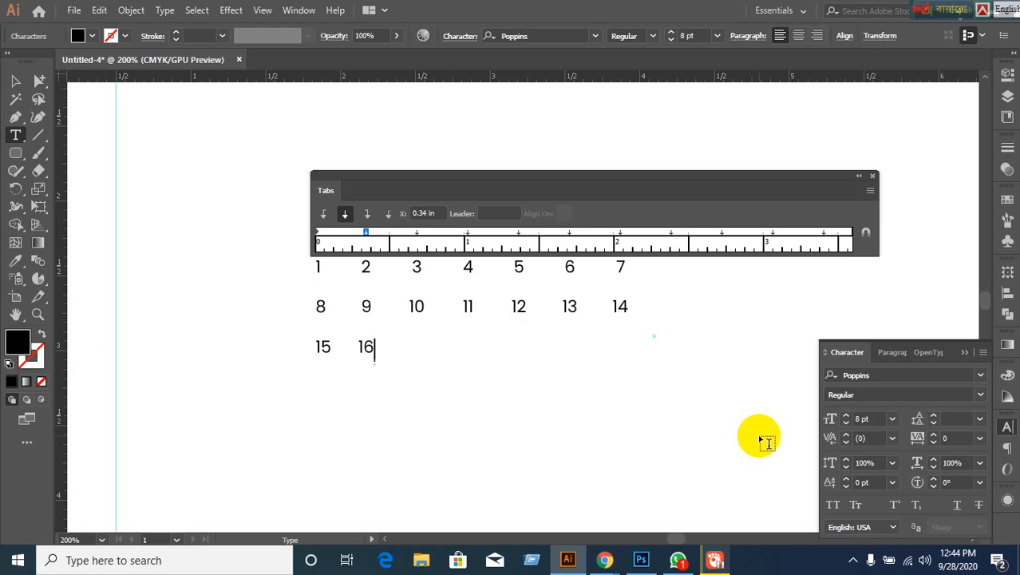
type("17")
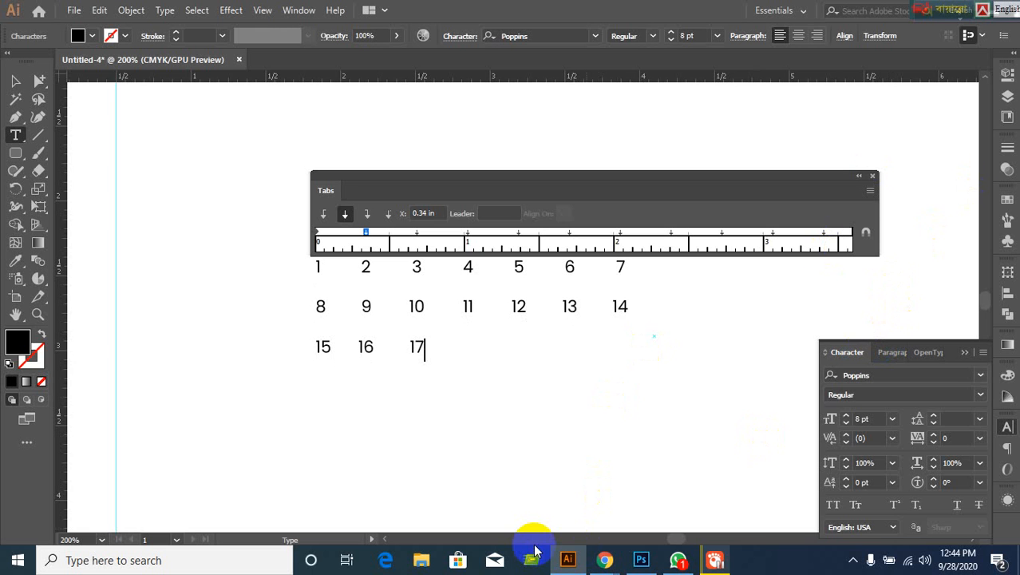
type("1")
key("BackSpace")
key("Tab")
type("18")
key("Tab")
type("19")
key("Tab")
type("20")
key("Tab")
type("21")
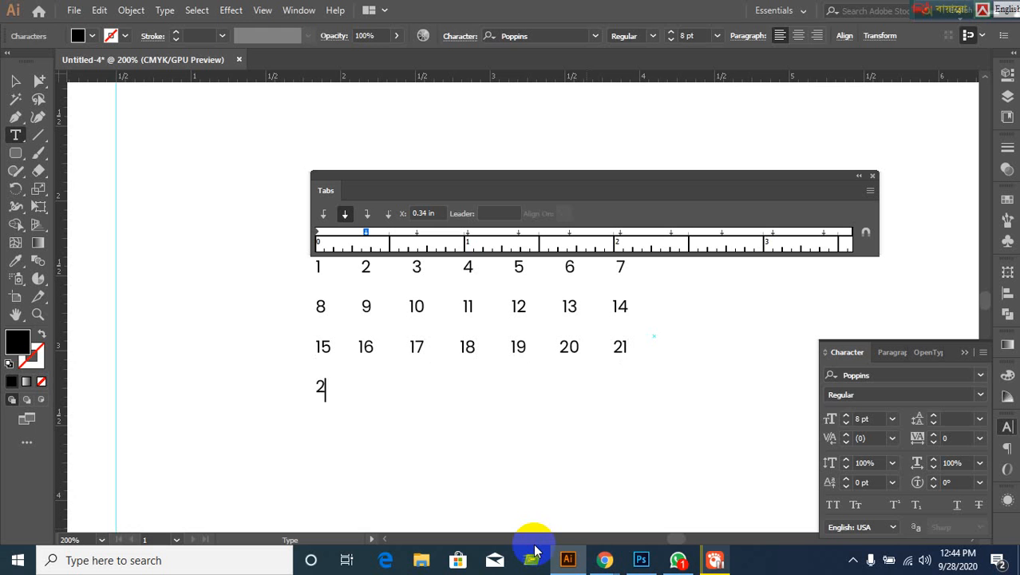
Fill the fourth row with the tab-separated dates 22 to 28
type("2\t23")
key("Tab")
type("24")
key("Tab")
type("25")
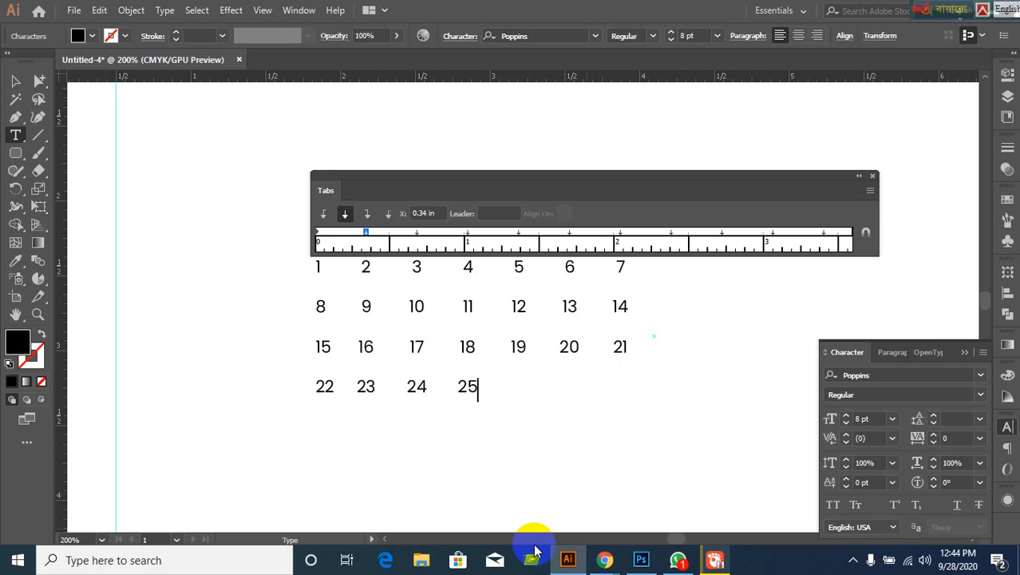
key("Tab")
type("26")
key("Tab")
type("27")
key("Tab")
type("28 ")
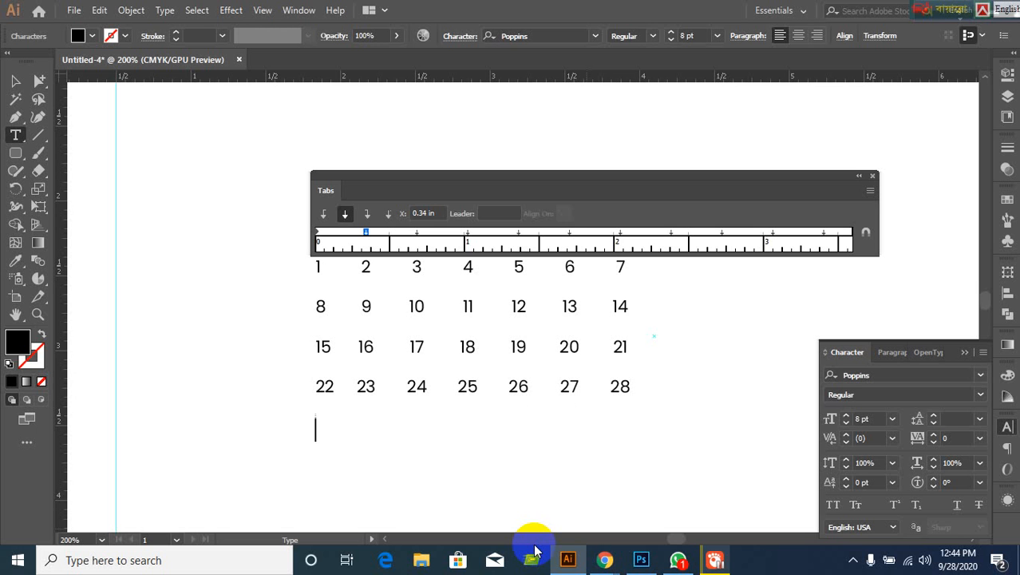
Add the dates 29, 30 and 31 as the fifth row, finish the text, and close the tab ruler
type("29")
key("Tab")
type("30")
key("Tab")
type("31")
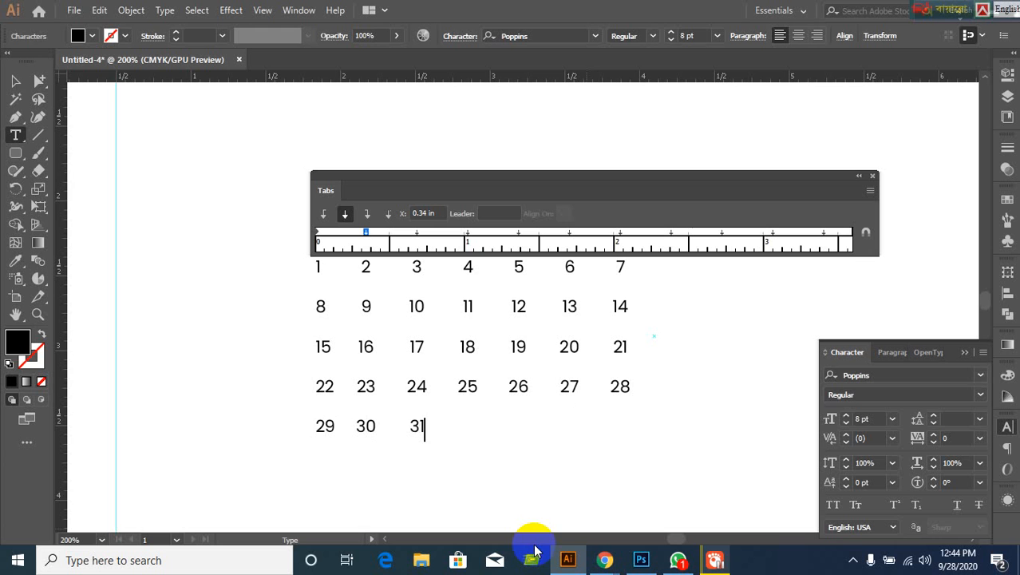
left_click(15, 81)
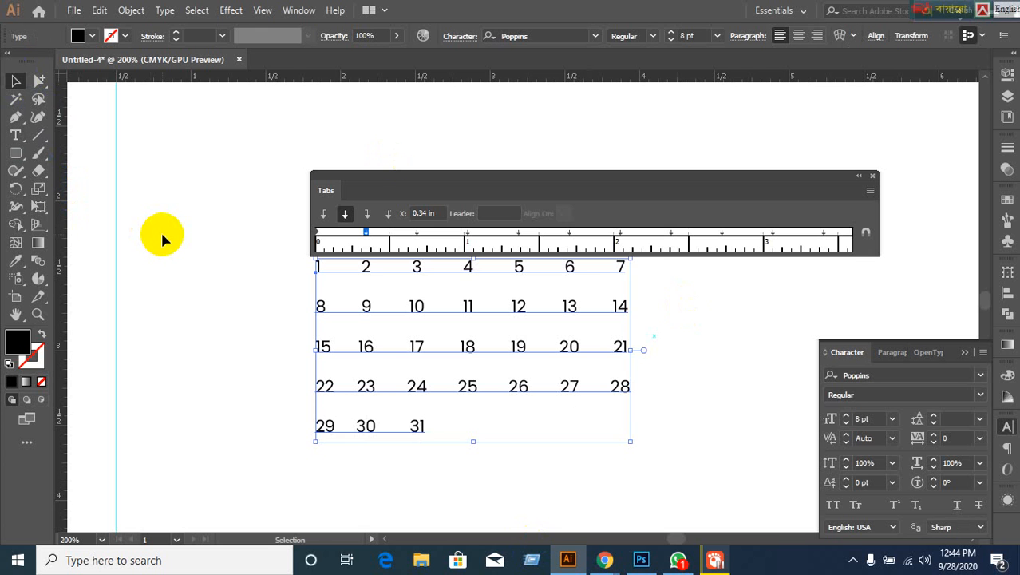
key("ctrl+shift+t")
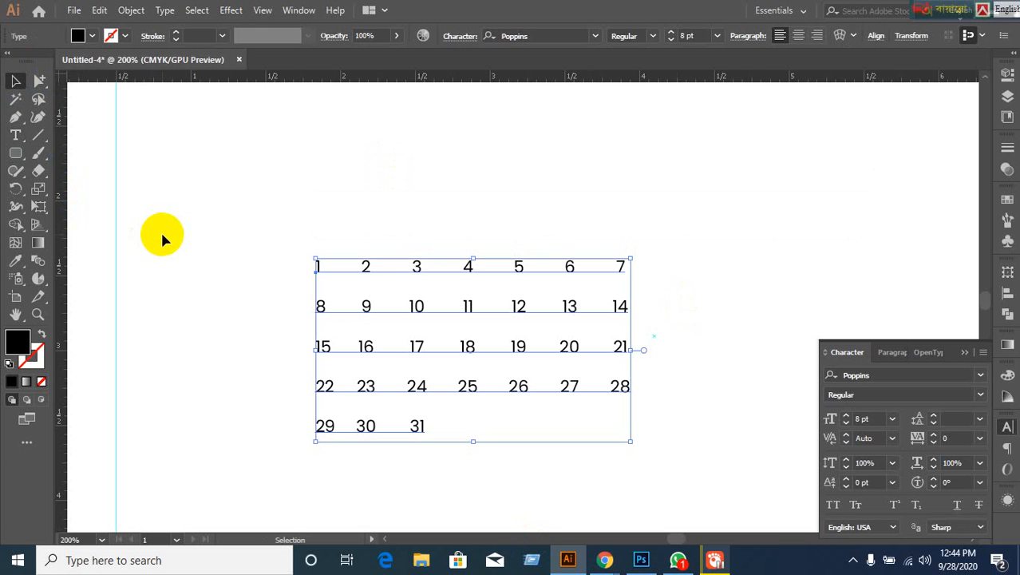
Move the finished date grid slightly up and to the right on the page
left_click(161, 230)
left_click(421, 428)
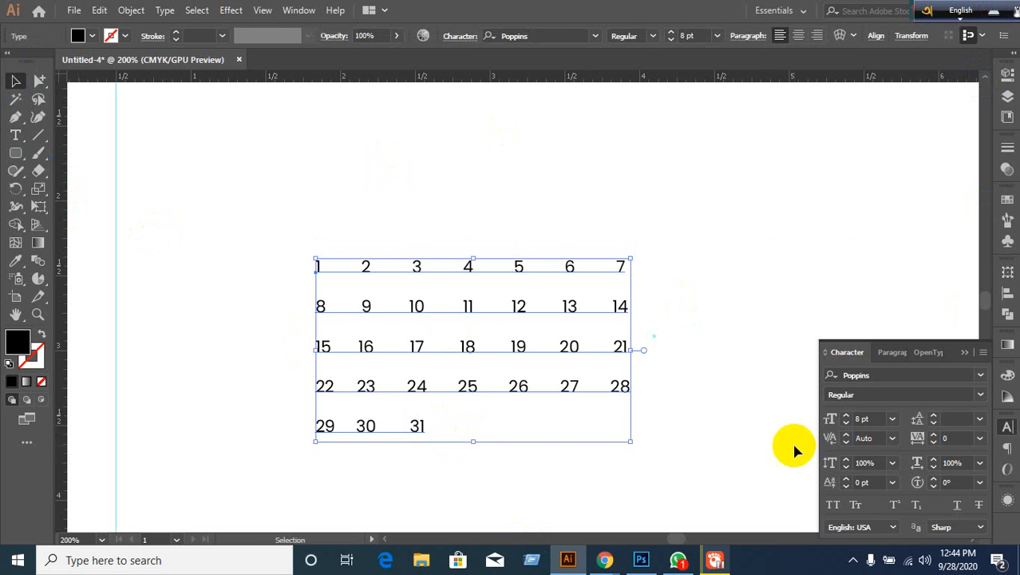
left_click(729, 417)
left_click_drag(262, 193, 702, 444)
left_click(629, 477)
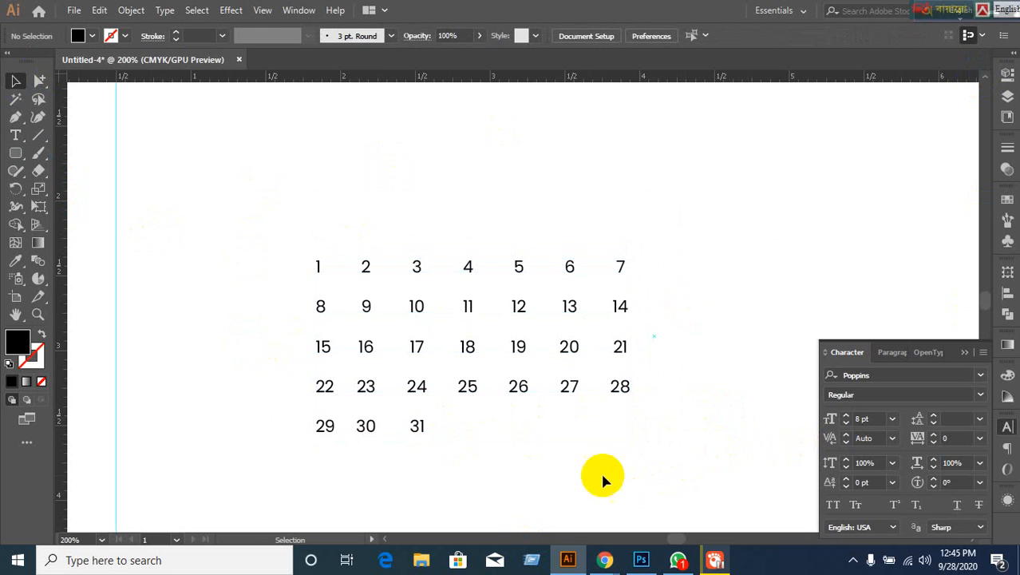
scroll(560, 477, "down", 3)
scroll(575, 472, "up", 2)
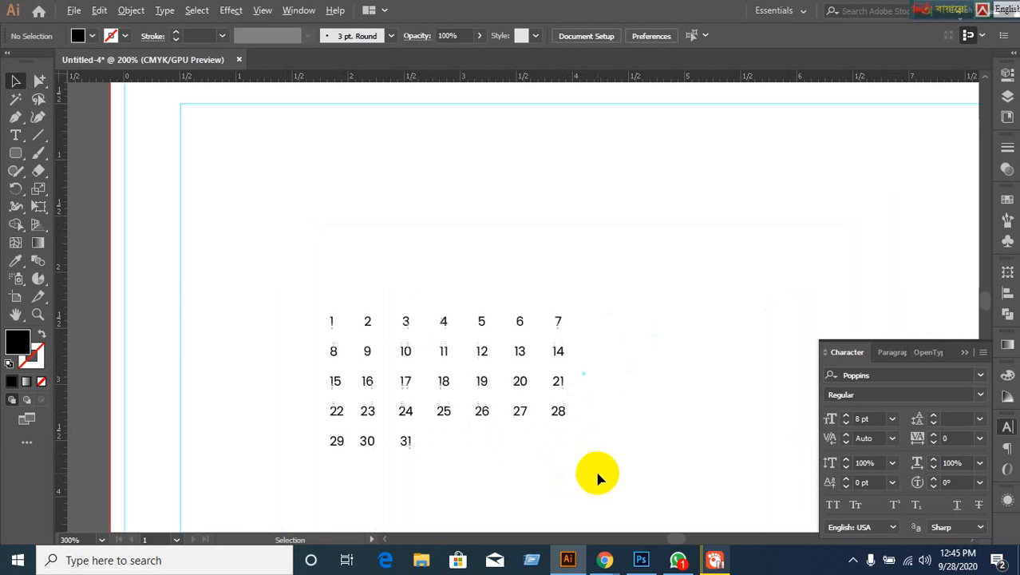
left_click(562, 411)
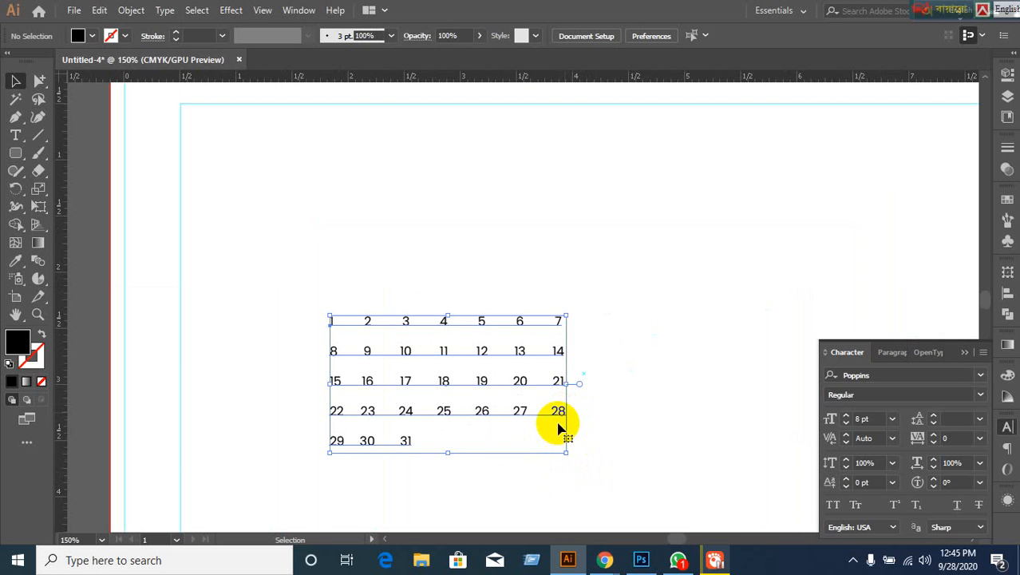
left_click_drag(561, 411, 606, 378)
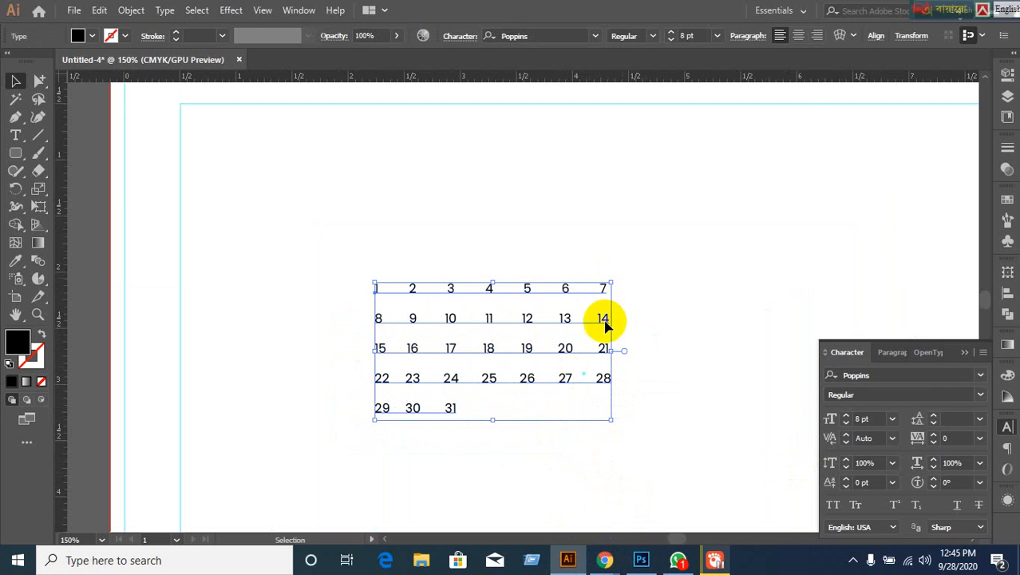
Collapse the Character settings and delete the whole date grid from the page
left_click(964, 352)
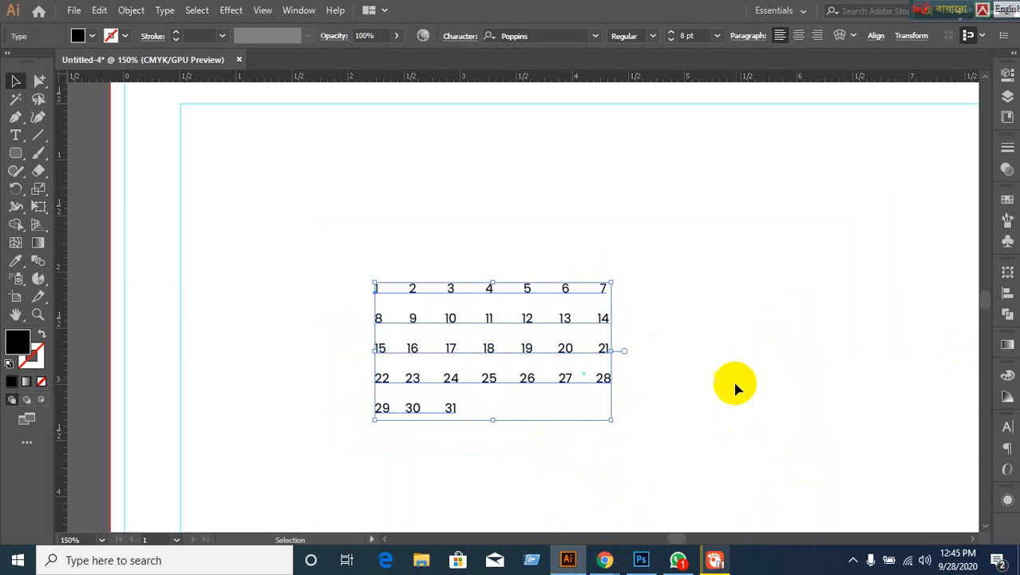
left_click(728, 326)
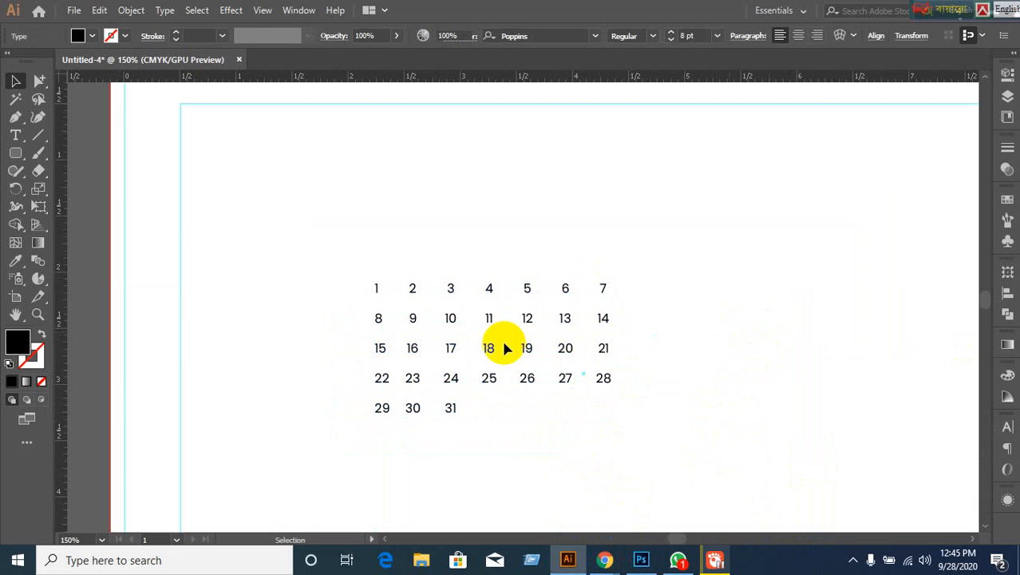
left_click(382, 382)
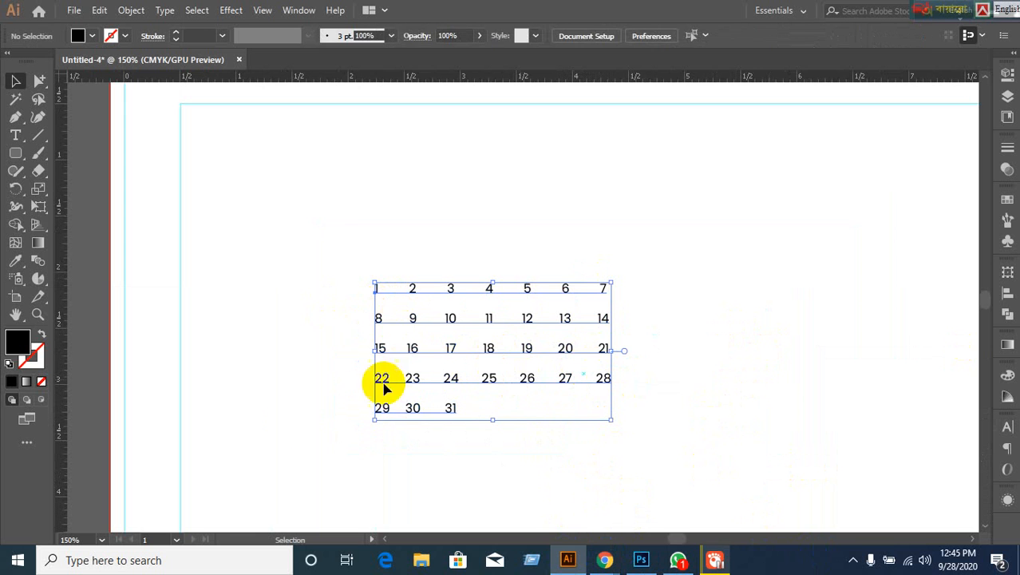
left_click(311, 380)
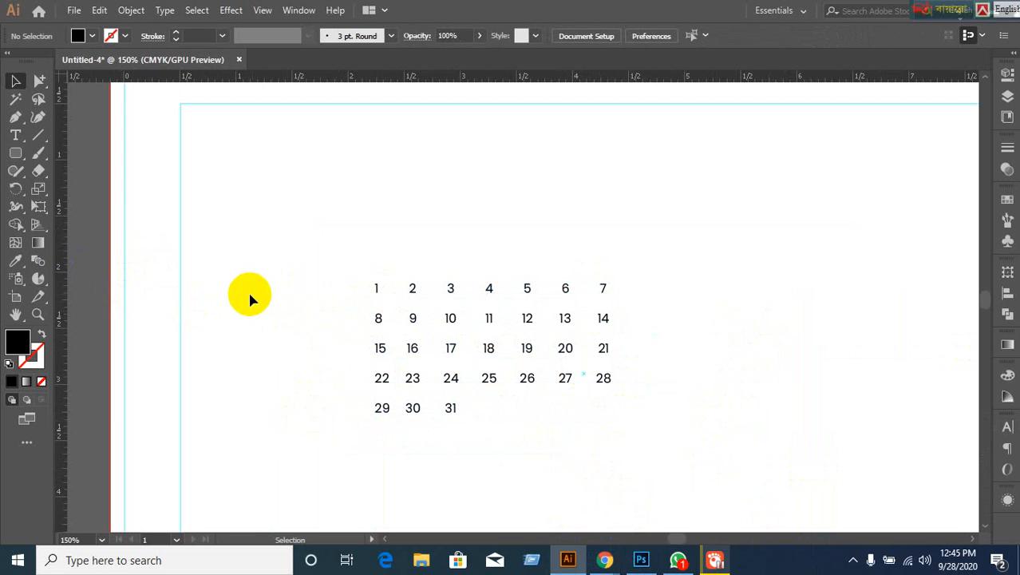
left_click(376, 289)
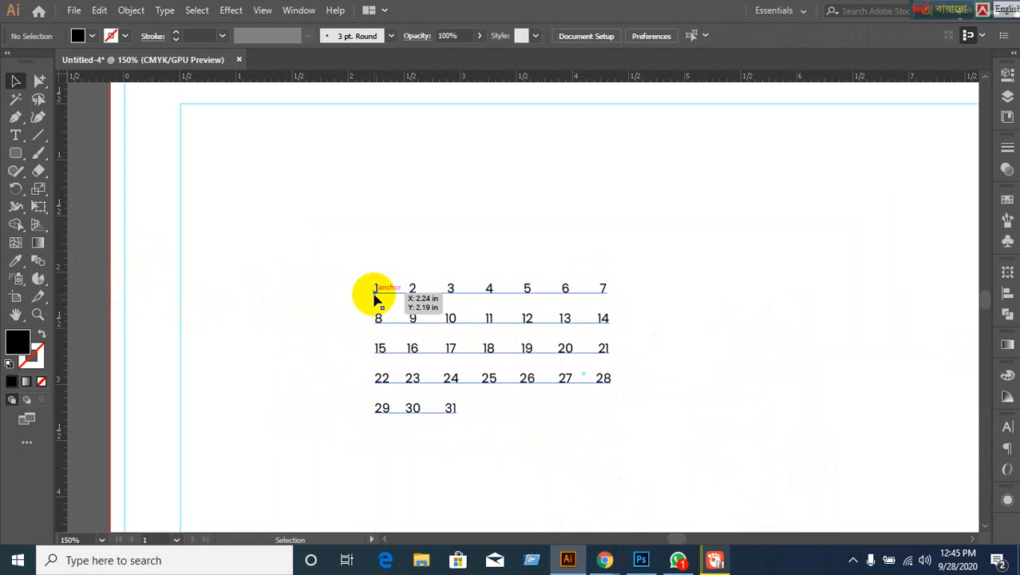
left_click(310, 279)
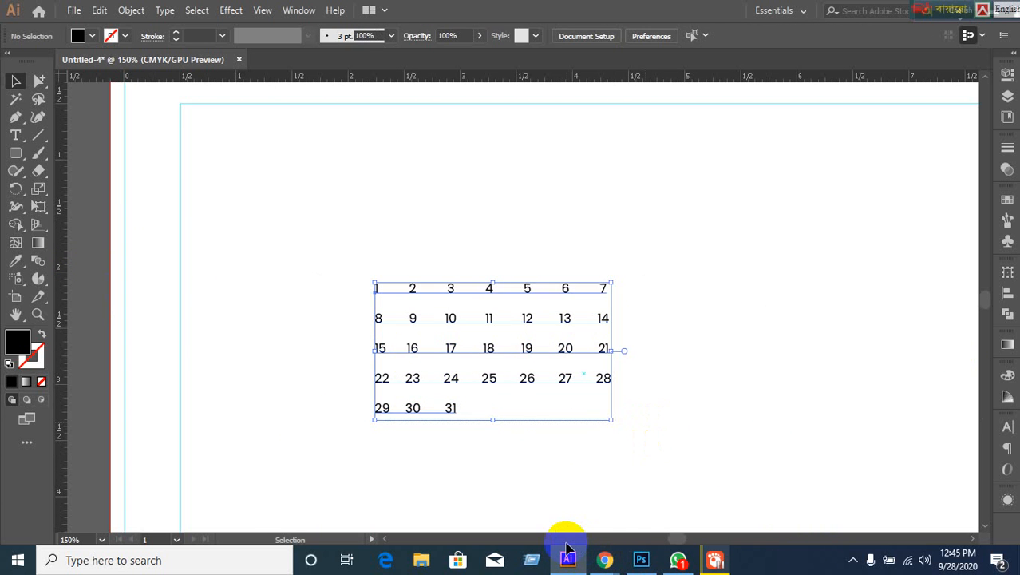
key("Delete")
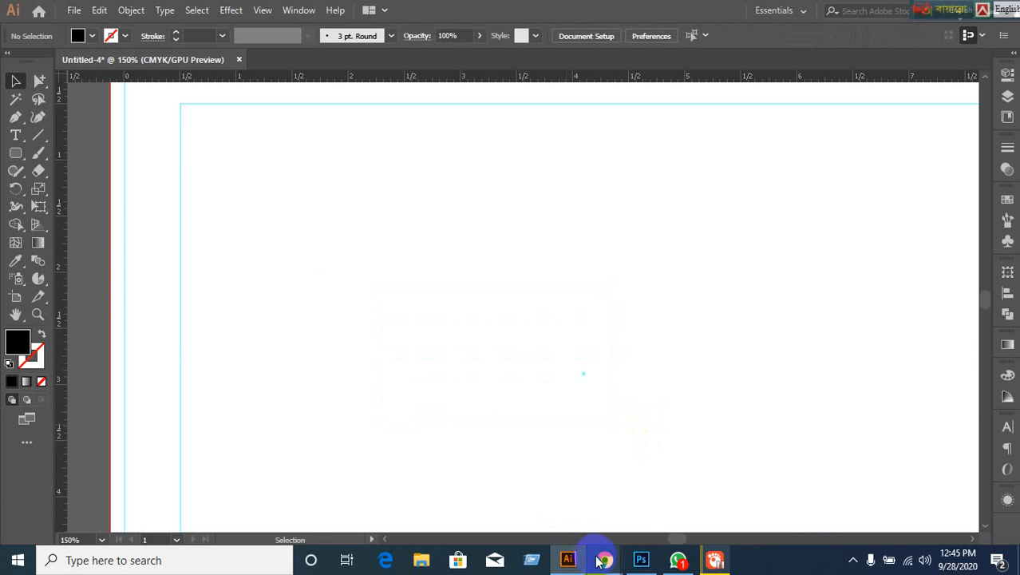
Switch to Chrome to view the Google Meet call, and minimize it to reveal the class group chat in WhatsApp
mouse_move(598, 561)
left_click(519, 507)
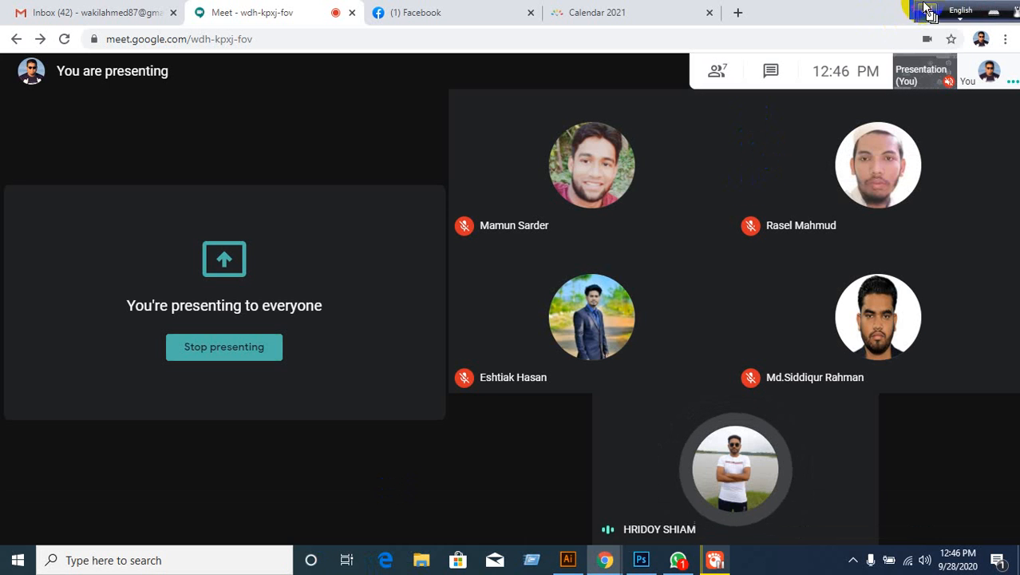
left_click(929, 6)
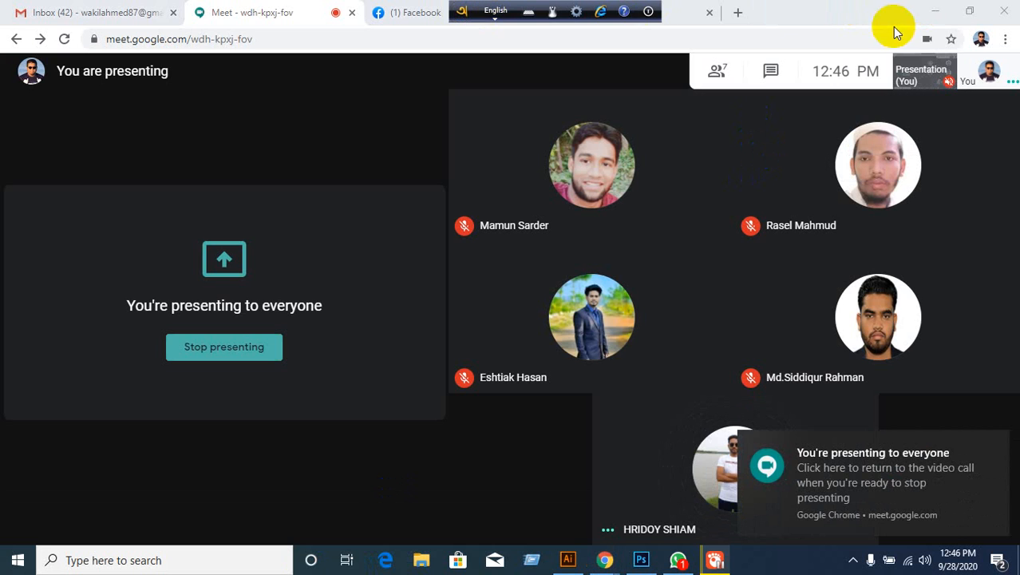
left_click(934, 9)
left_click(966, 8)
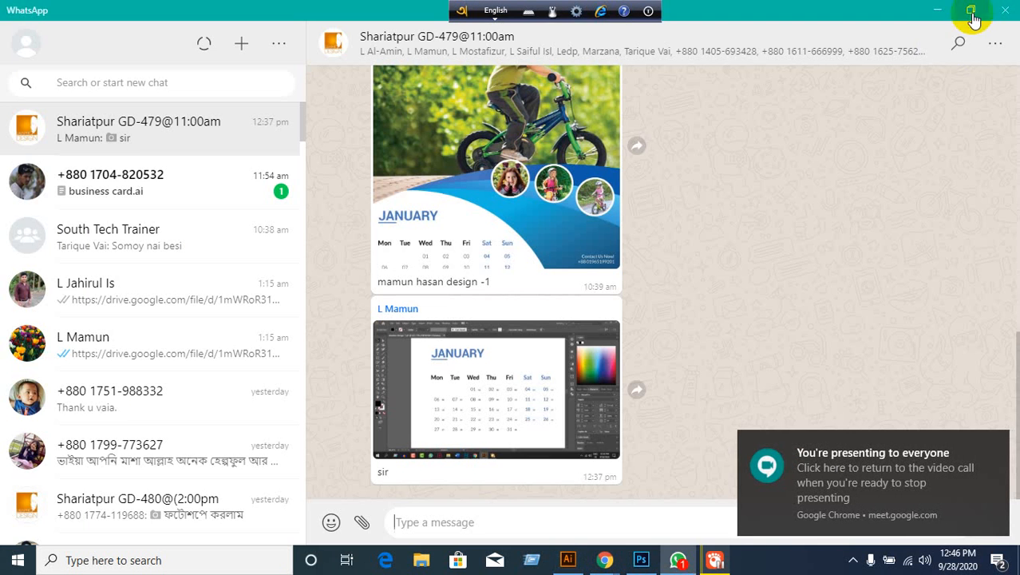